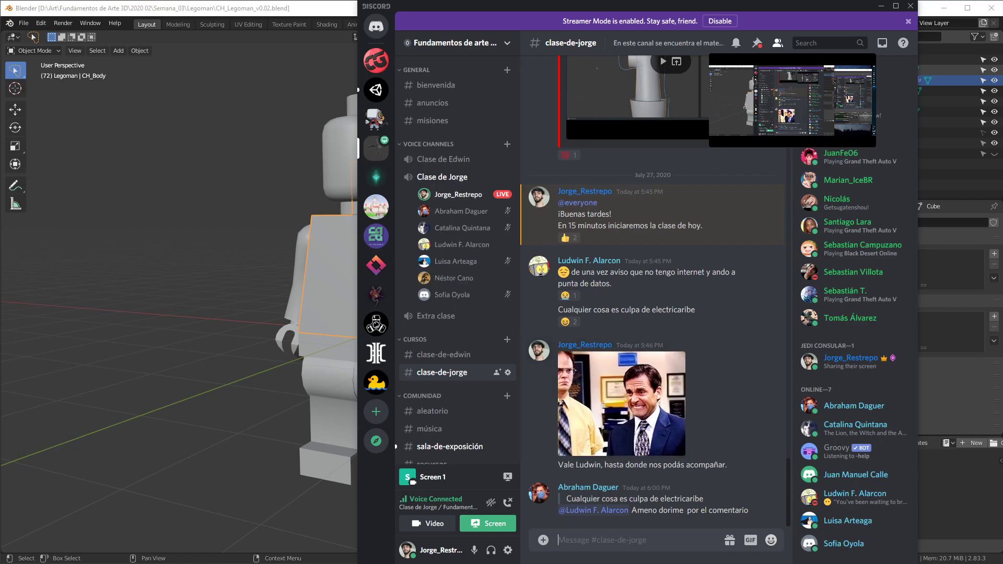
Step: Switch to YouTube Studio and copy the share link of the video "Ejercicio de modelado de Legoman Cadera y brazos"
key("alt+Tab")
left_click(514, 13)
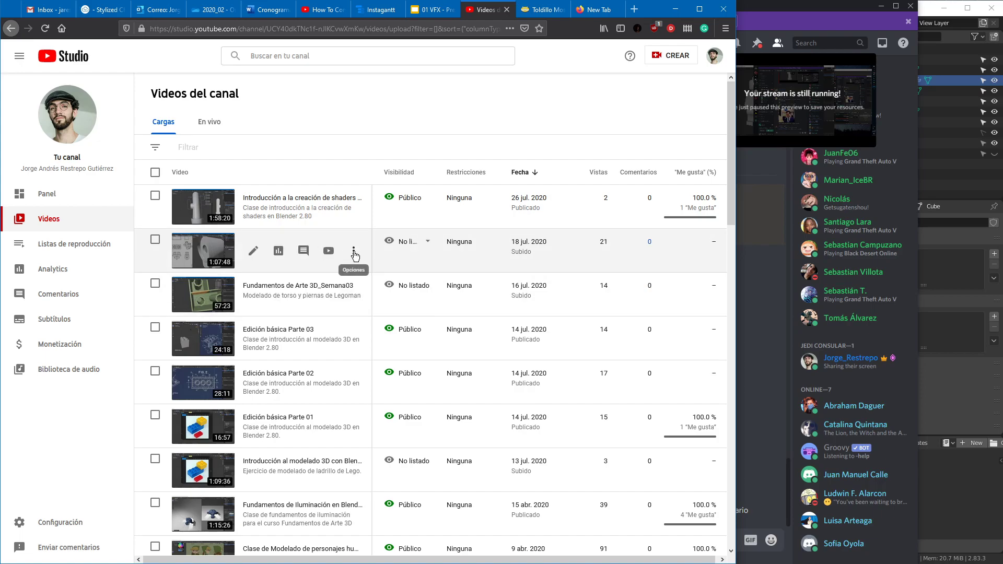
left_click(353, 255)
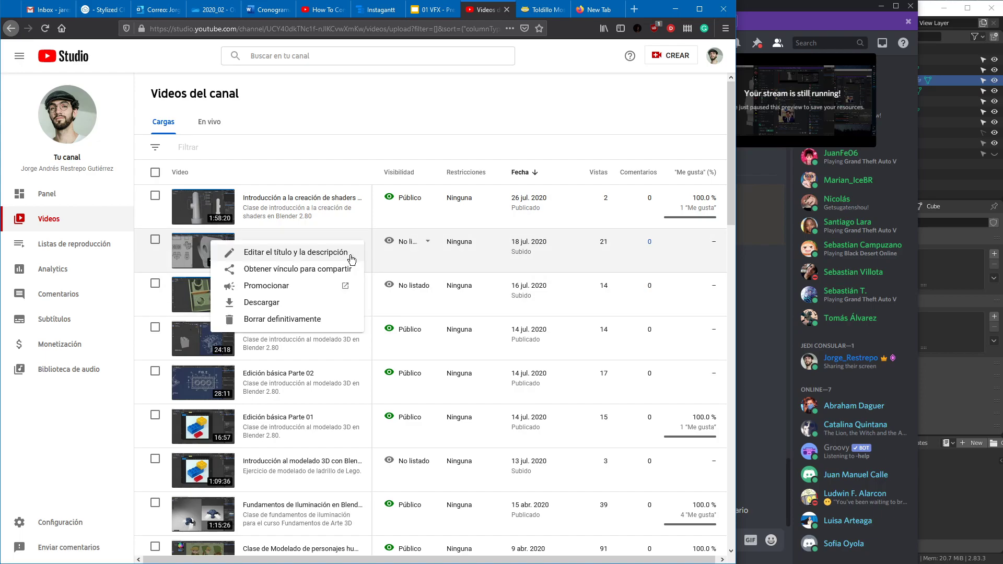
left_click(305, 275)
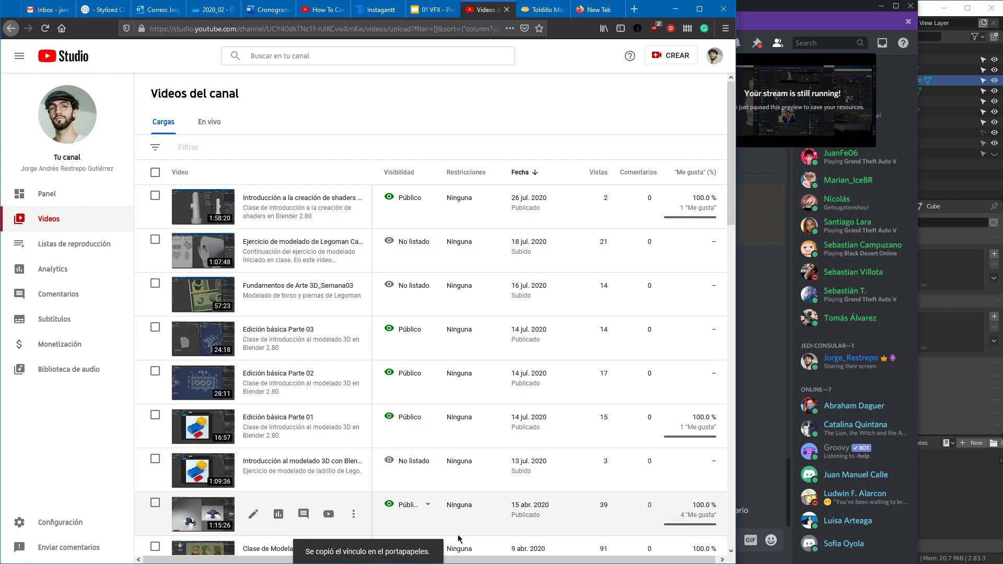
Step: Switch to Discord and post the copied video link in the class text channel
left_click(757, 474)
left_click(646, 541)
type("https://youtu.be/yl2uYTjKIOY")
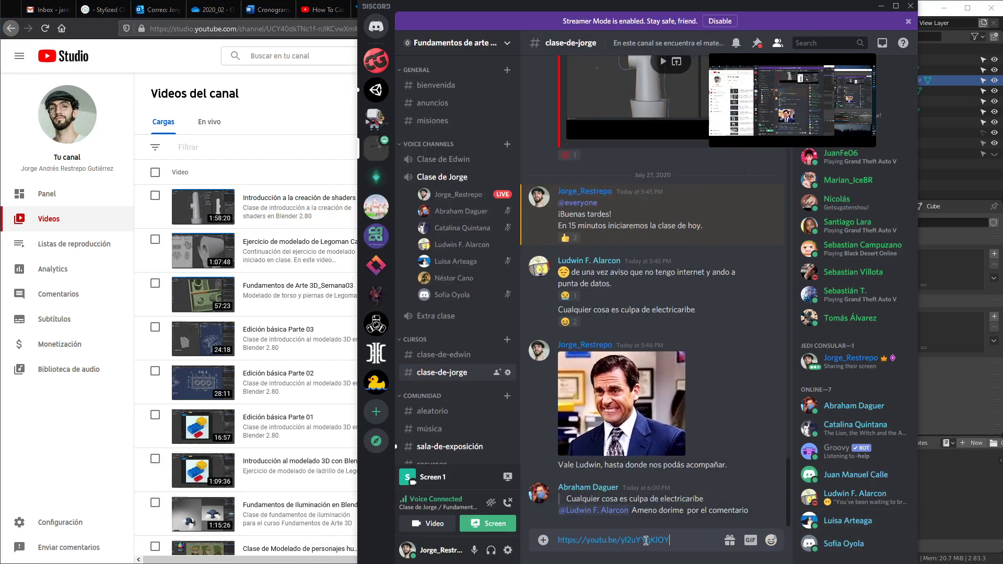
key("Return")
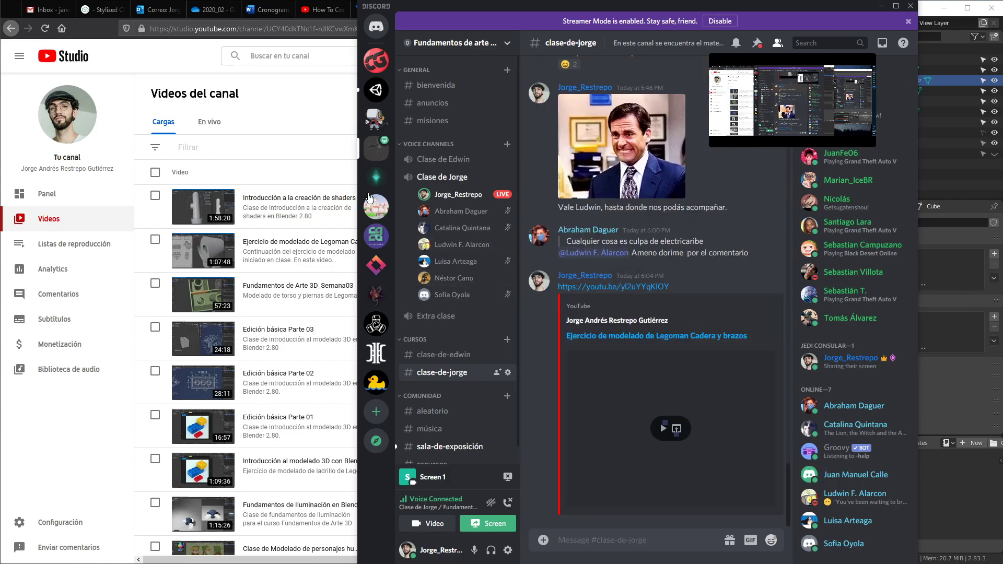
Step: Review the channel's list of uploaded class videos in YouTube Studio and minimize the browser
left_click(310, 127)
scroll(467, 123, "down", 7)
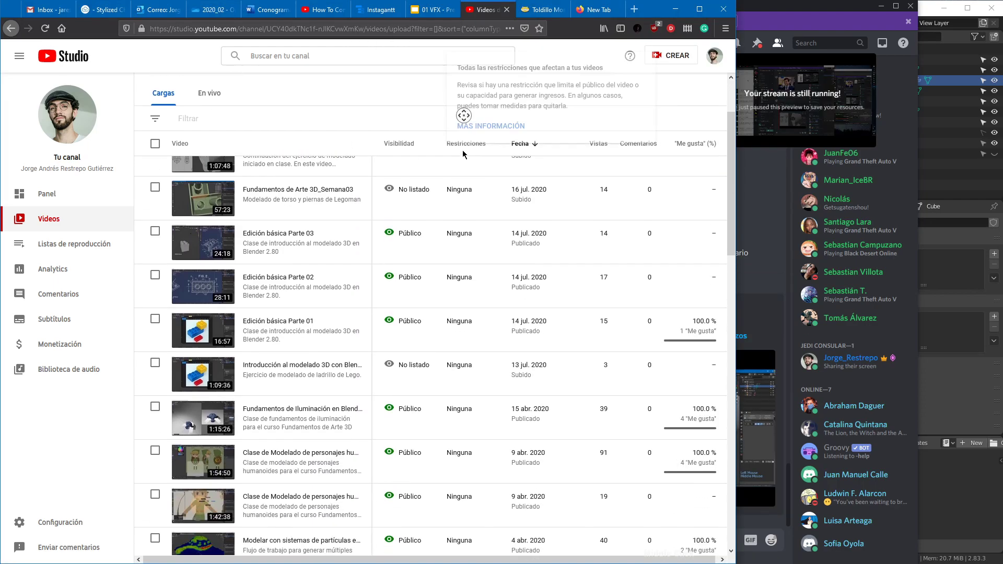
scroll(467, 142, "down", 5)
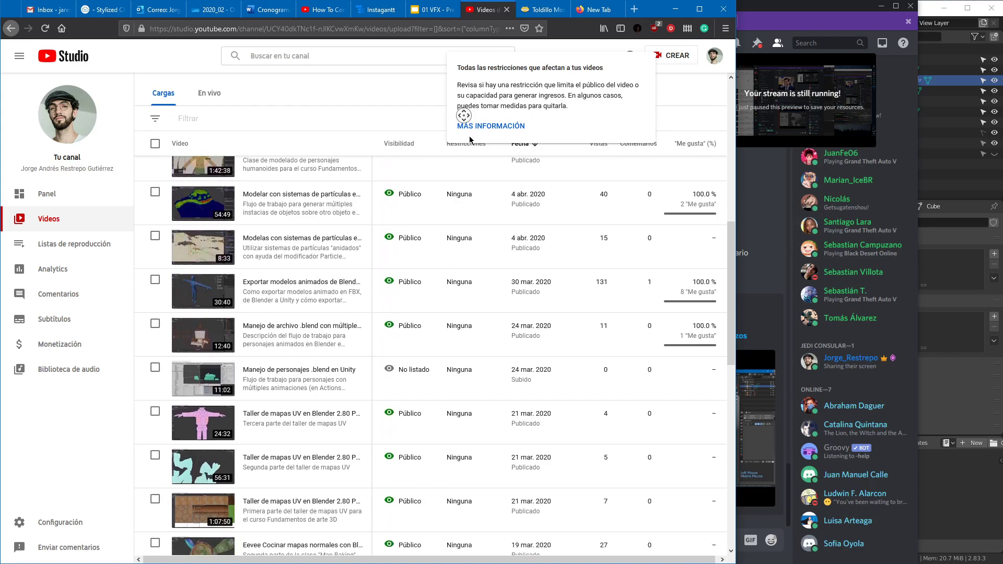
scroll(467, 143, "down", 7)
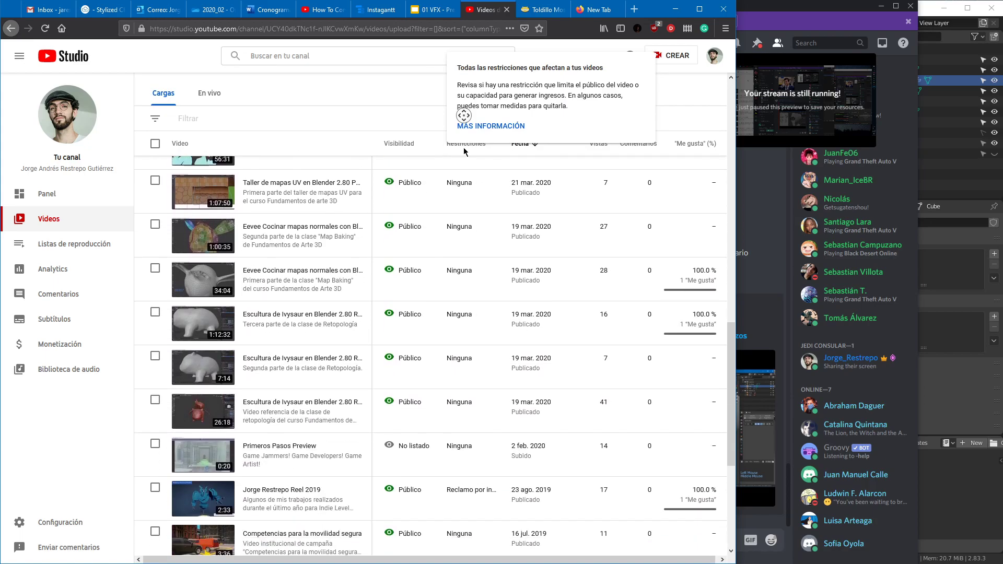
scroll(467, 114, "up", 5)
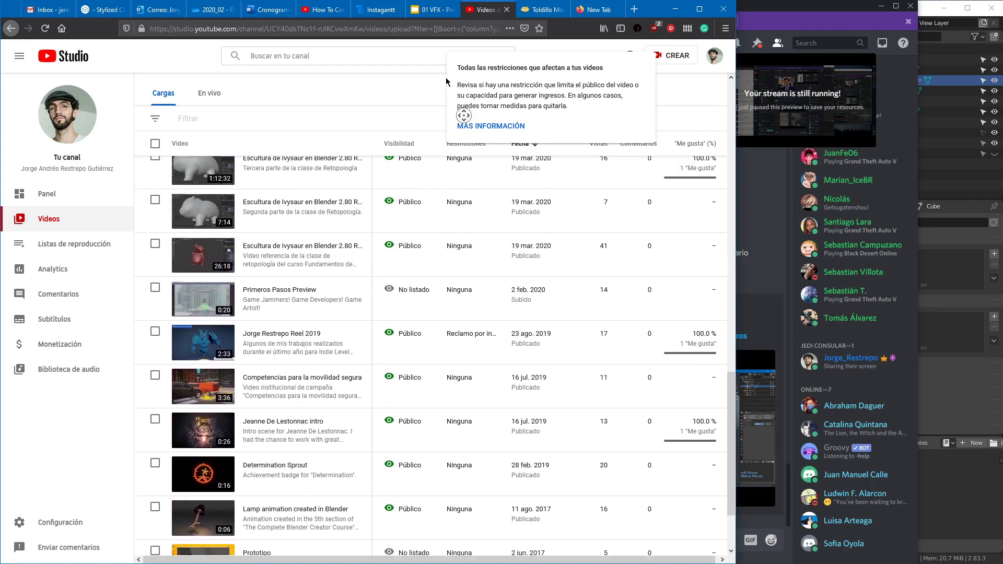
scroll(434, 195, "down", 5)
mouse_move(433, 194)
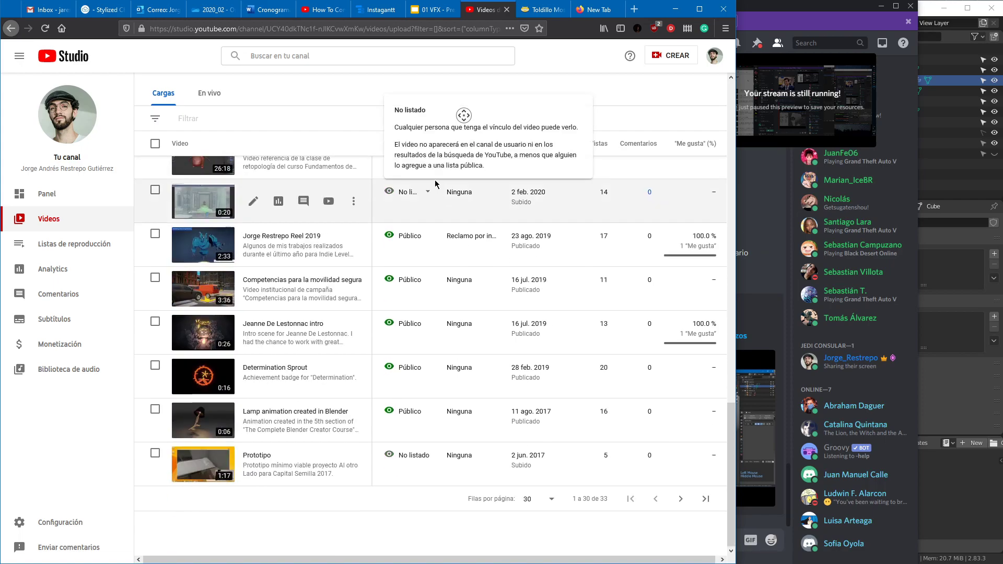
scroll(462, 80, "up", 10)
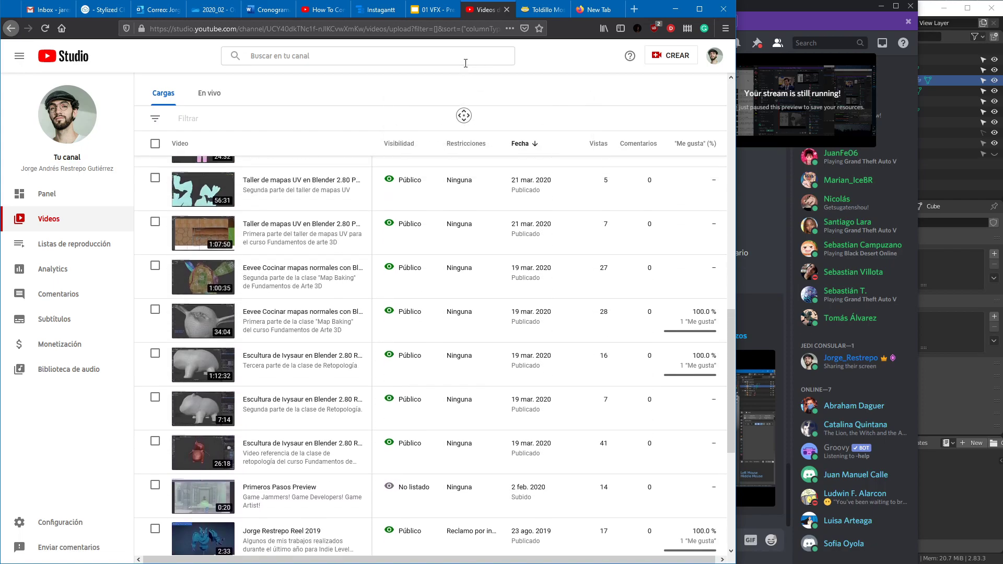
scroll(473, 61, "up", 3)
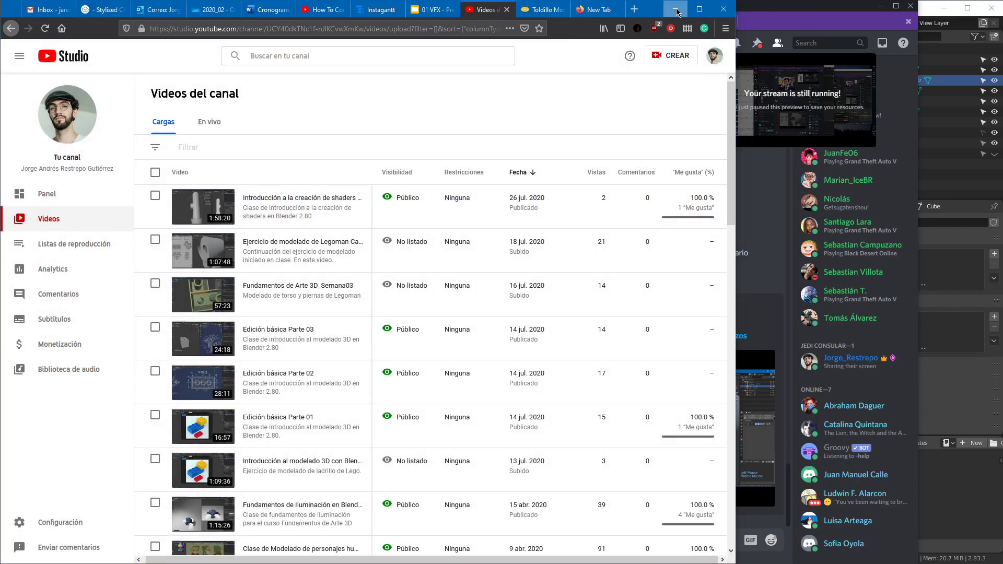
left_click(677, 9)
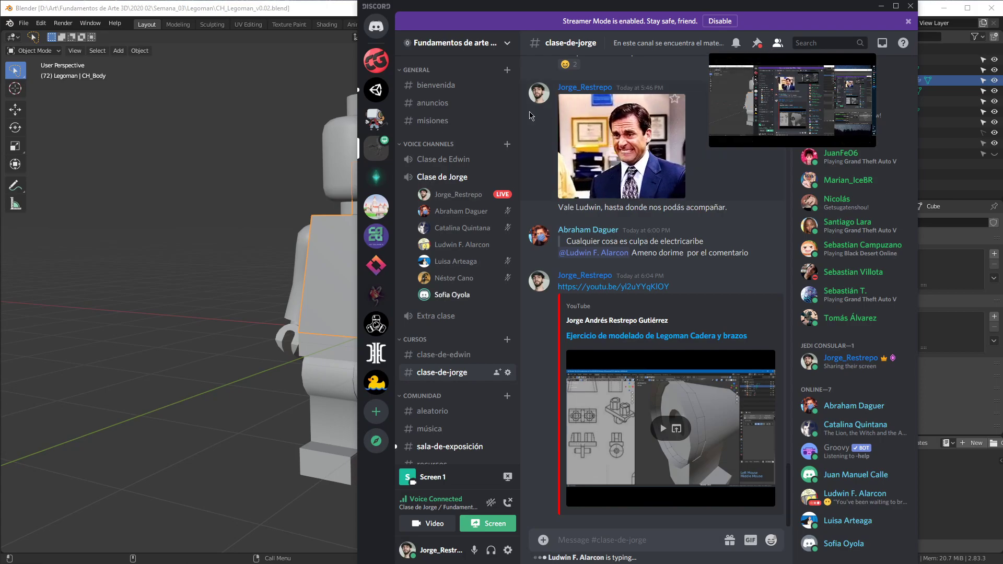
Step: Switch to Blender and select the Legoman's Hand object
middle_click(278, 297)
left_click(465, 358)
mouse_move(463, 357)
middle_mouse_down()
mouse_move(396, 351)
mouse_move(449, 353)
middle_mouse_up()
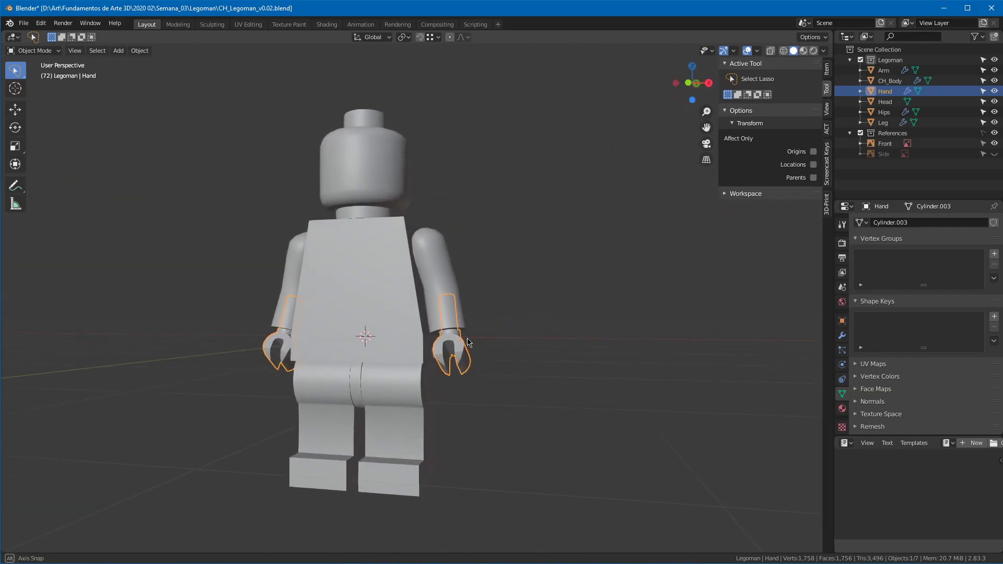
Step: Switch to Discord and reply "Dale" in the class text channel
key("alt+Tab")
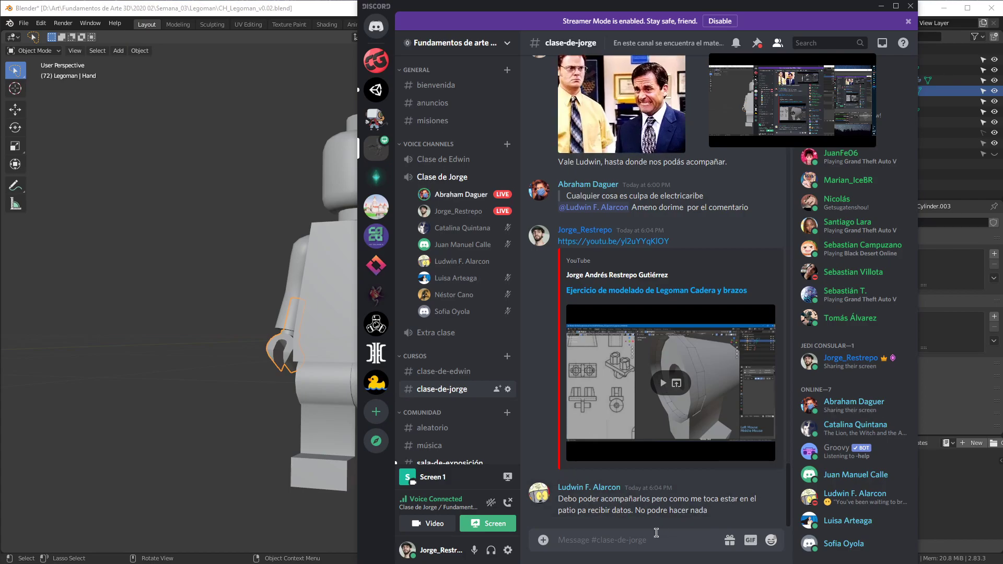
key("Return")
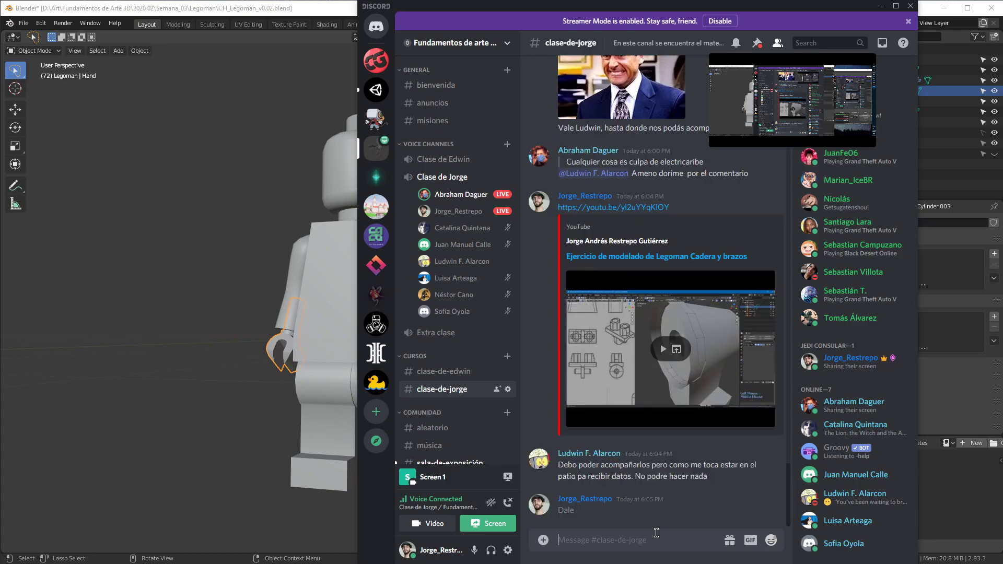
Step: Watch the live screen shares of two students in the class voice channel, with the Discord window widened
mouse_move(491, 200)
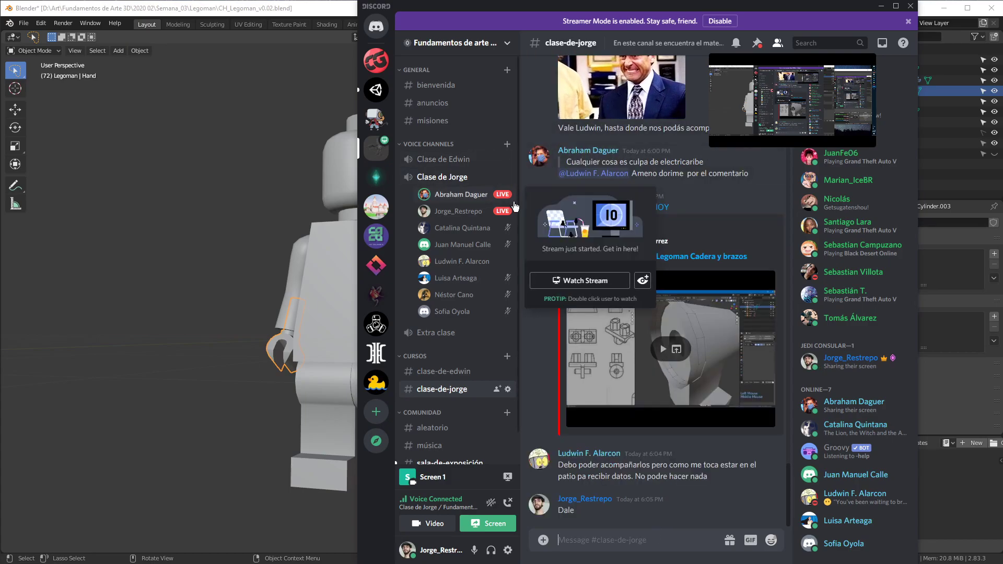
left_click(575, 280)
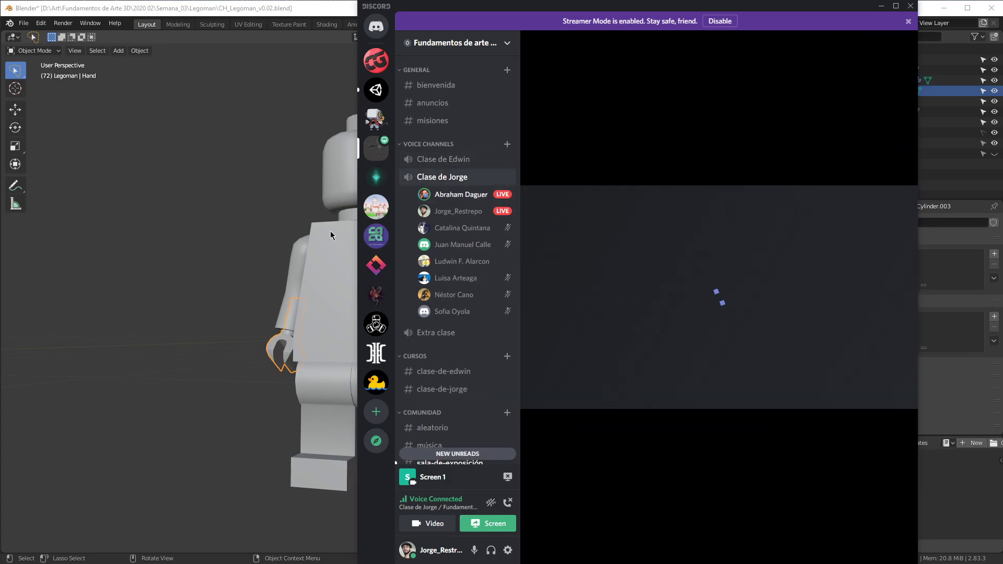
left_click_drag(359, 229, 2, 239)
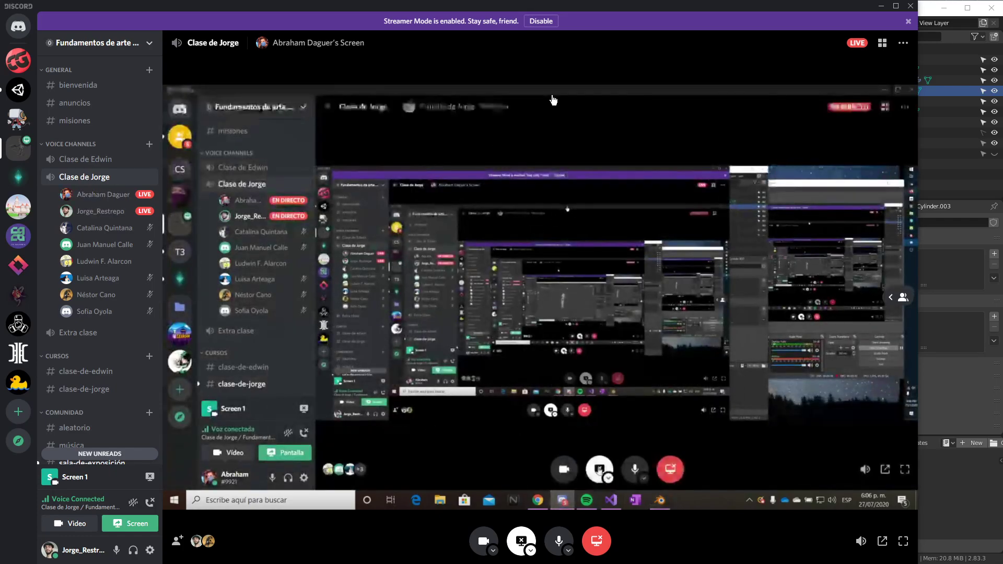
left_click(882, 42)
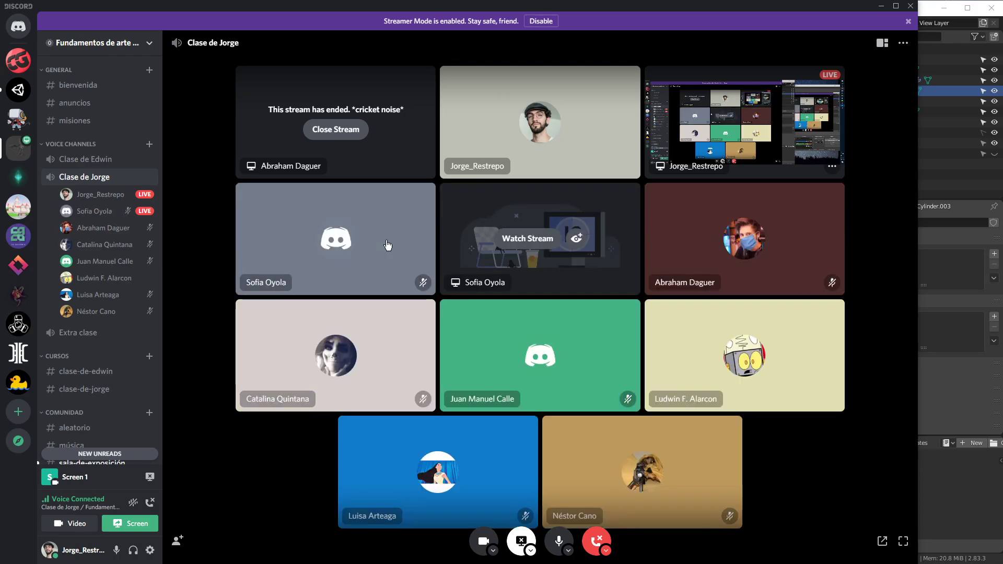
left_click(528, 239)
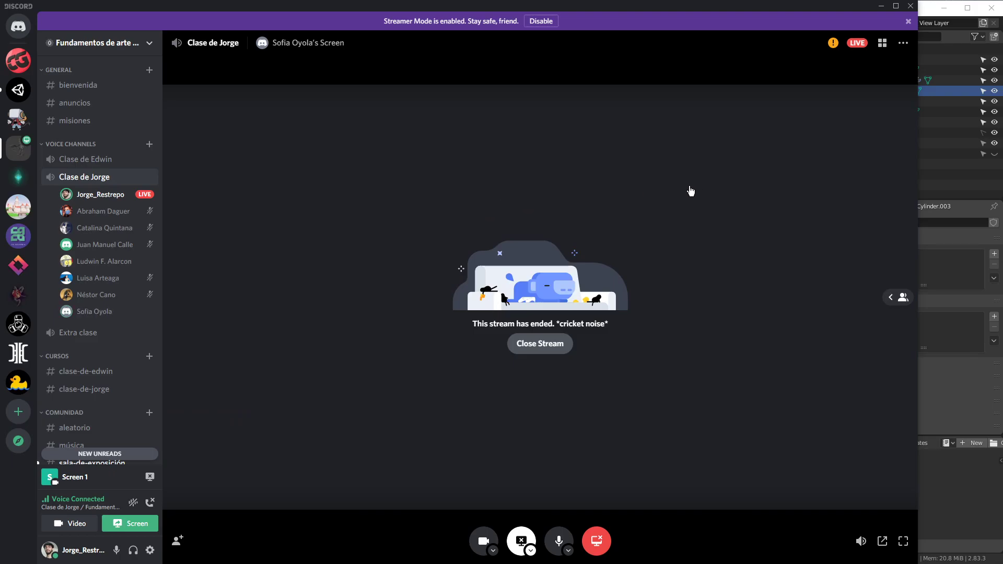
Step: Close the ended stream without giving feedback and reopen the class text channel
left_click(537, 345)
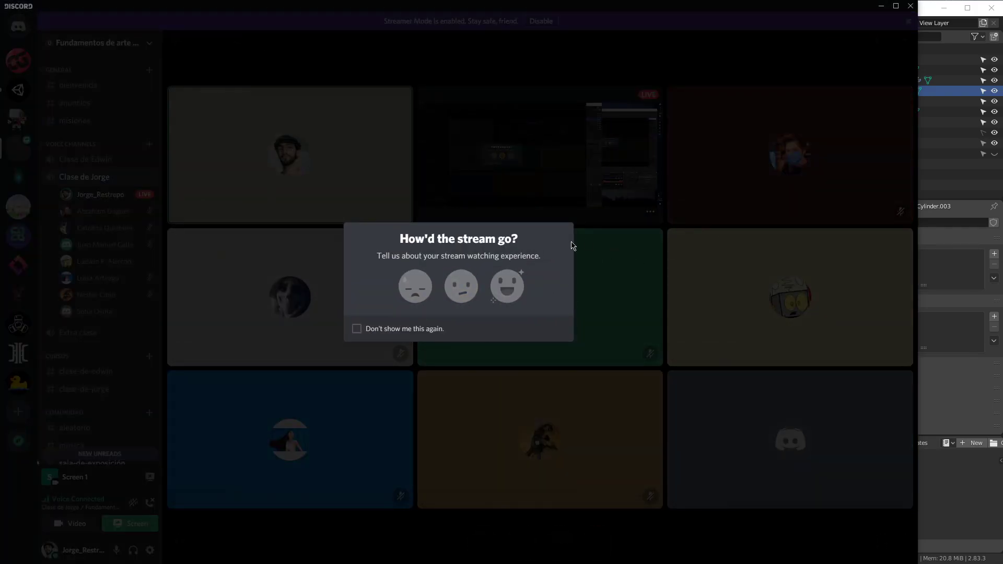
left_click(593, 243)
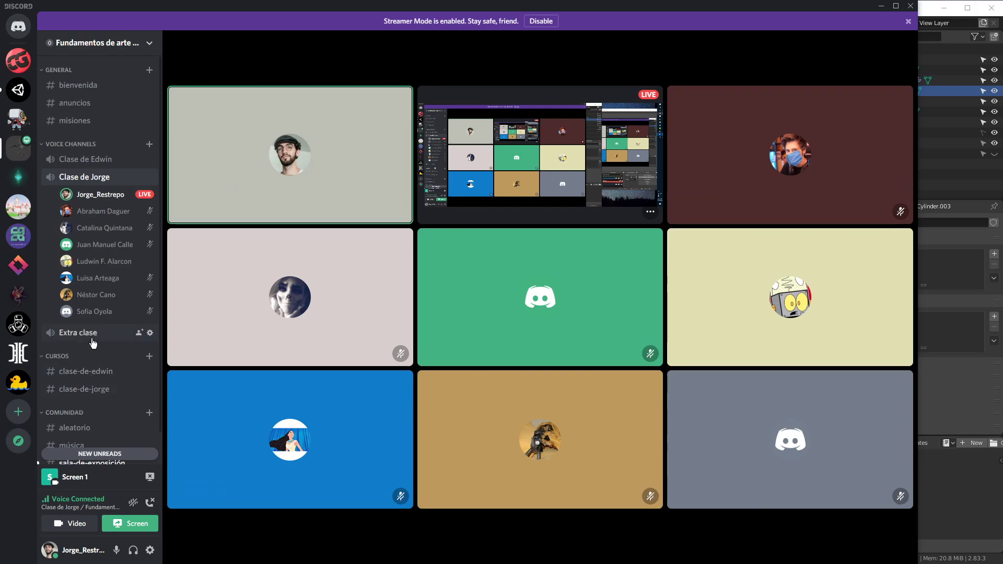
left_click(89, 388)
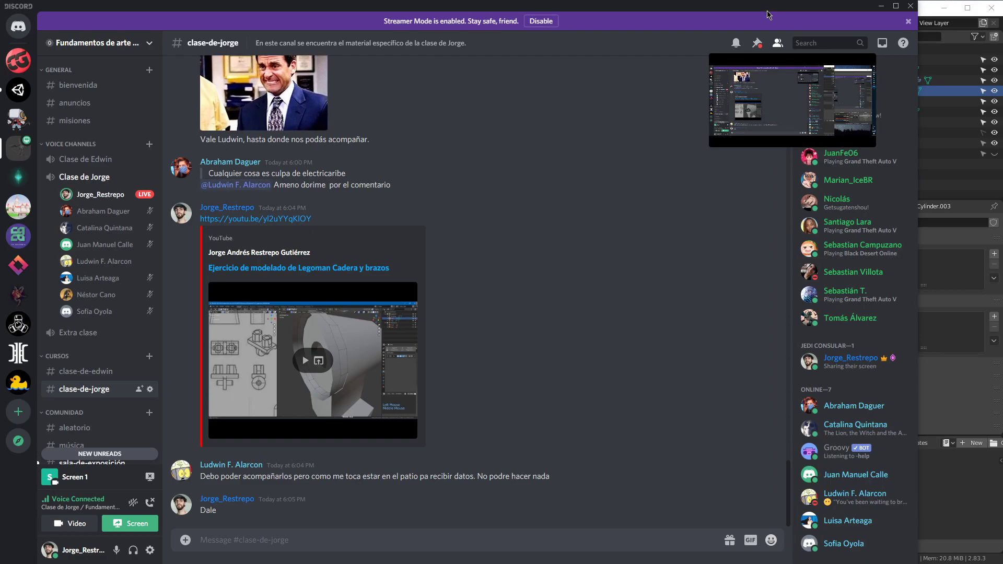
Step: Move the Discord window off this screen and return to Blender
left_click_drag(767, 6, 1002, 6)
left_click(557, 178)
left_click(537, 234)
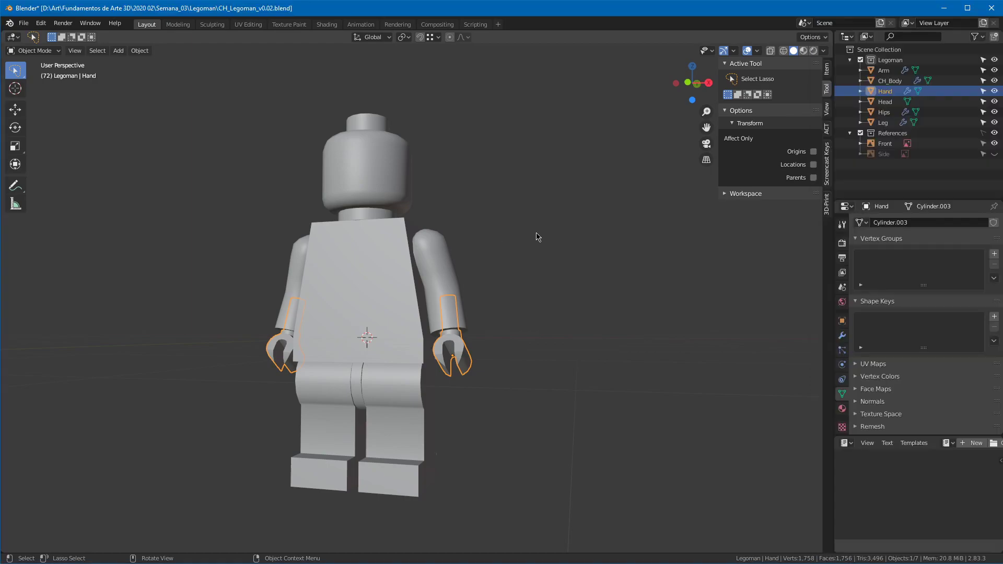
Step: Split the 3D viewport side by side and set one half to the front view of the hand reference drawings, with its sidebar hidden
middle_click_drag(545, 283, 424, 254)
left_click(424, 255)
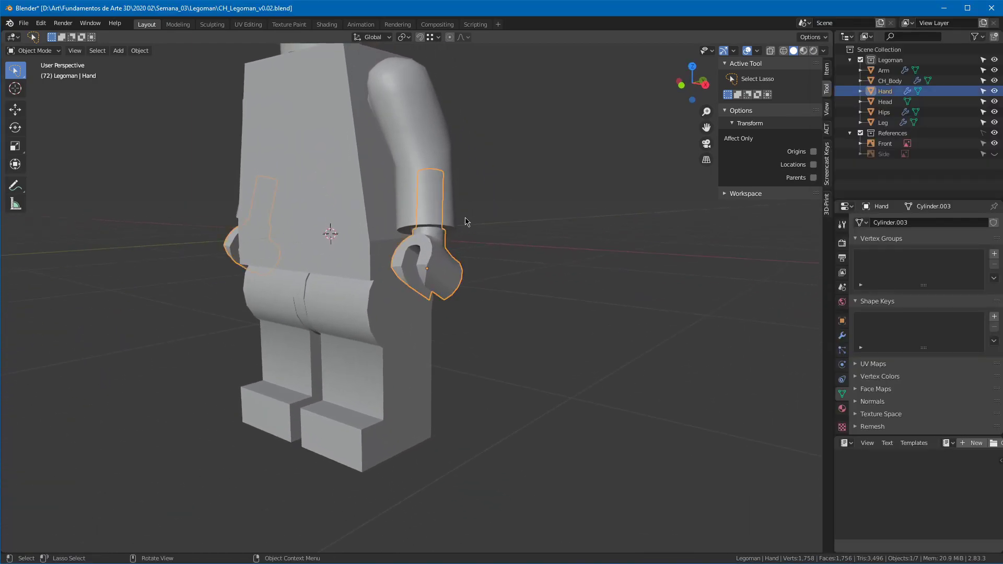
left_click_drag(782, 37, 372, 246)
key("KP_1")
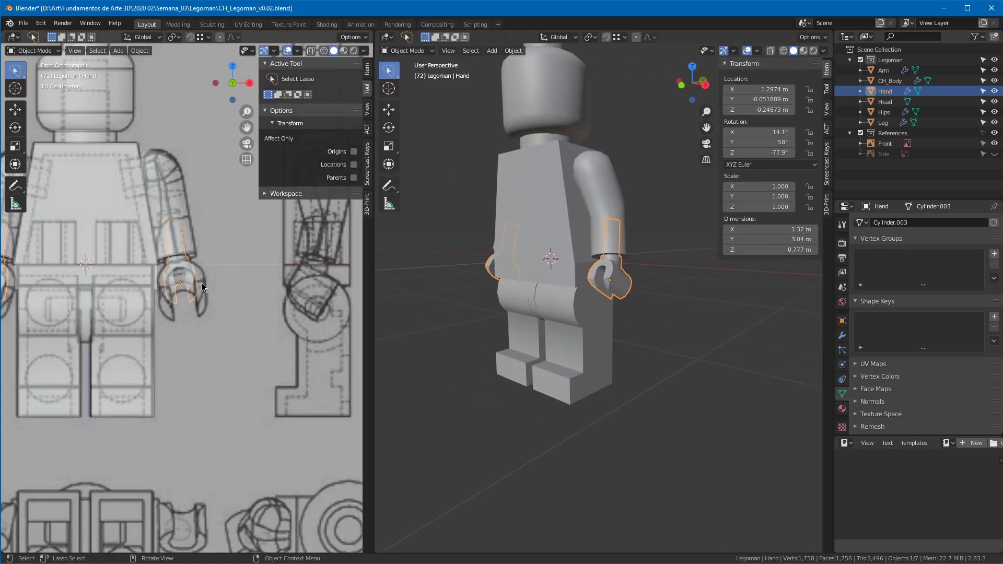
middle_click_drag(200, 103, 157, 423, "shift")
middle_click_drag(160, 343, 96, 315, "shift")
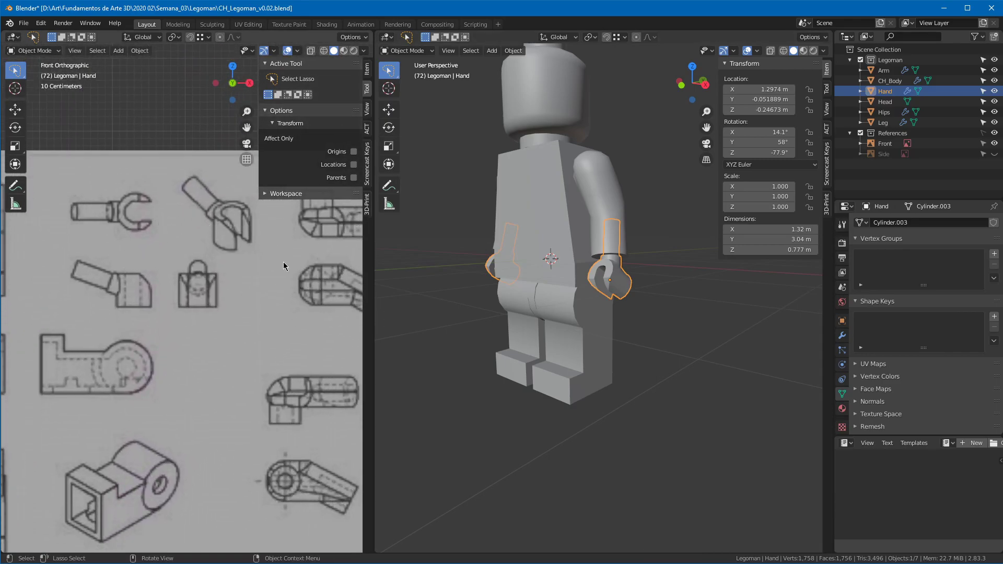
key("n")
middle_click_drag(614, 221, 563, 321, "shift")
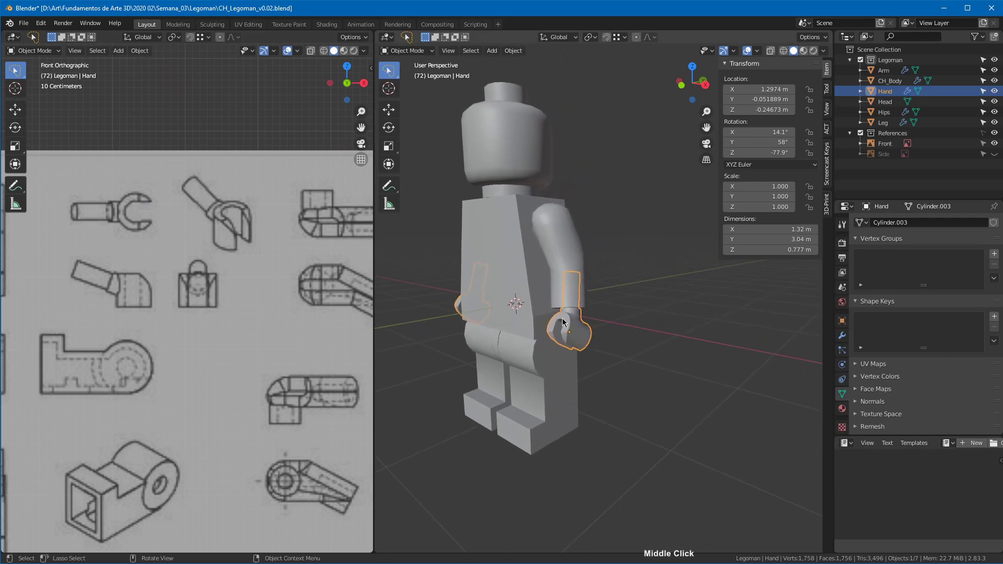
left_click(563, 327)
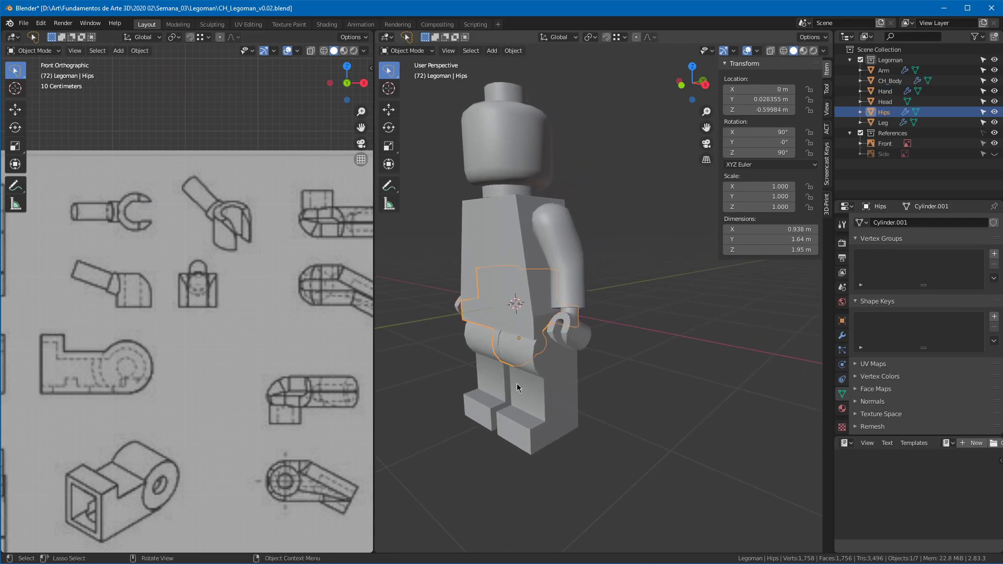
key("alt+d")
right_click(536, 332)
key("ctrl+z")
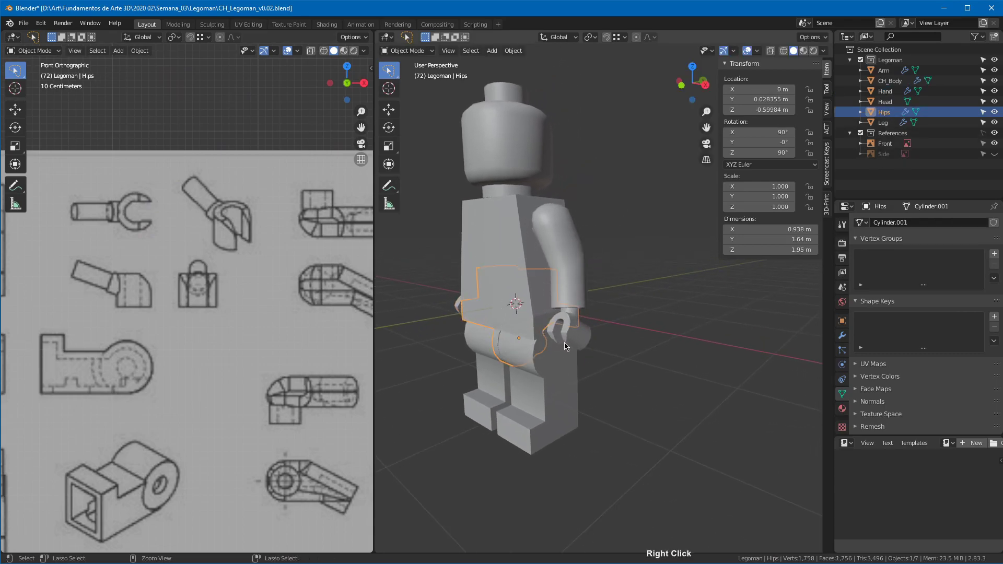
Step: Make a linked duplicate of the Legoman's hand and place it away from the character
left_click(572, 344)
key("alt+d")
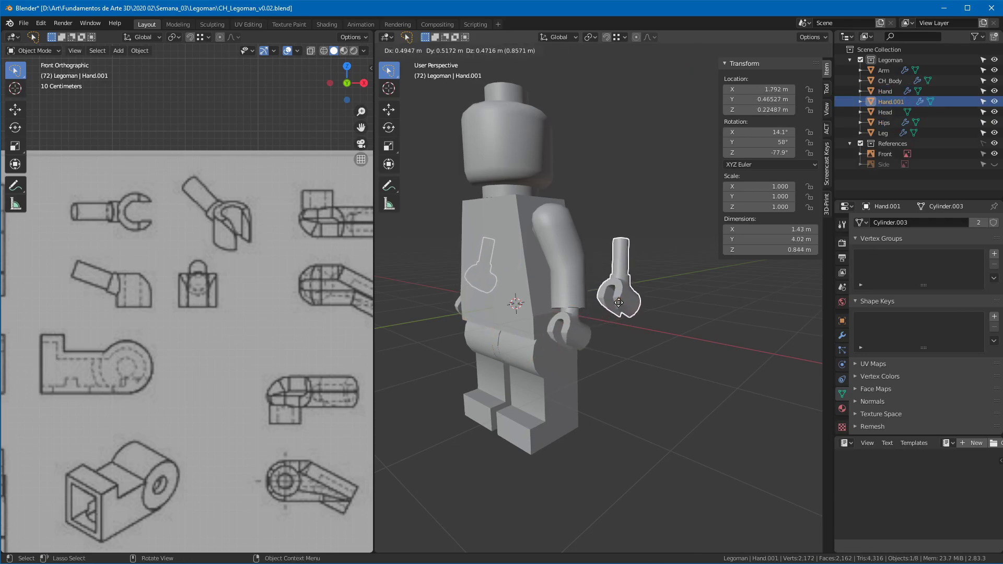
left_click(654, 146)
Step: Clear the duplicated hand's rotation and align it with the bent hand's side drawing, moving it about -0.893 m along X
scroll(267, 324, "down", 5)
left_click_drag(158, 487, 204, 286)
key("alt+r")
middle_click_drag(204, 283, 211, 205, "ctrl")
key("g")
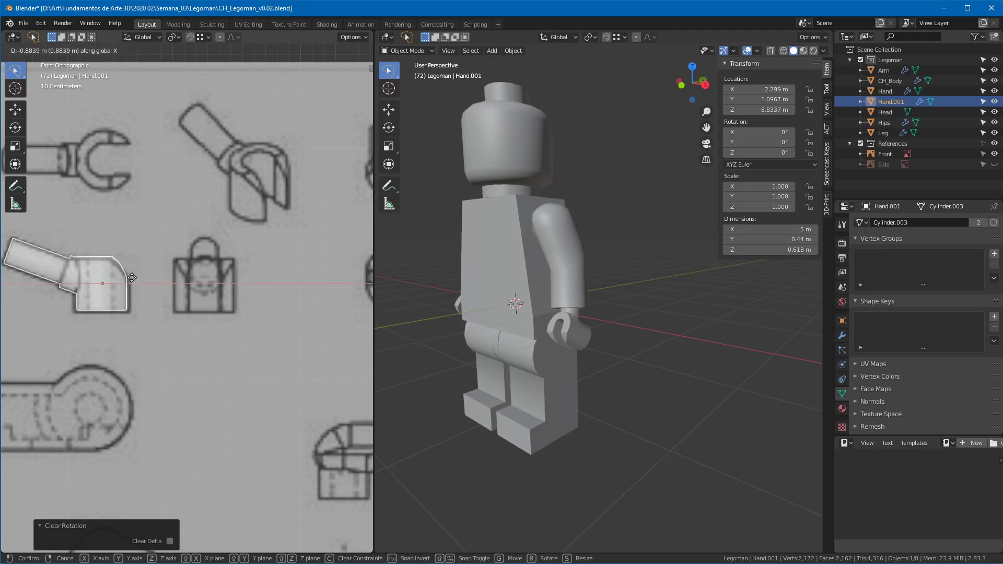
left_click(141, 266)
Step: Compare the duplicated hand and the character's own hand with their drawings in the front reference
middle_click_drag(146, 268, 344, 242, "shift")
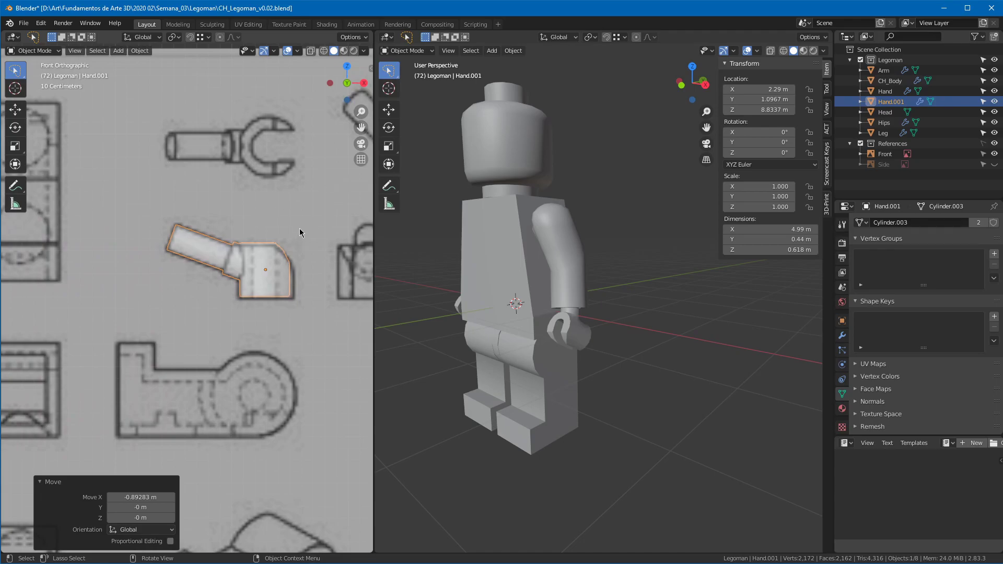
middle_click_drag(306, 176, 303, 361, "ctrl")
middle_click_drag(308, 460, 254, 259, "shift")
middle_click_drag(282, 398, 159, 87, "ctrl")
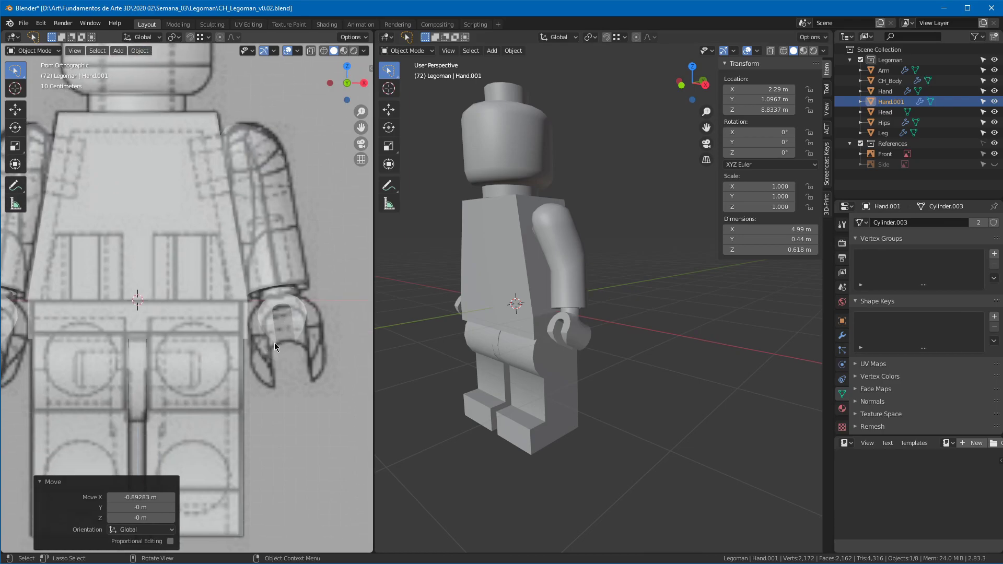
left_click(303, 332)
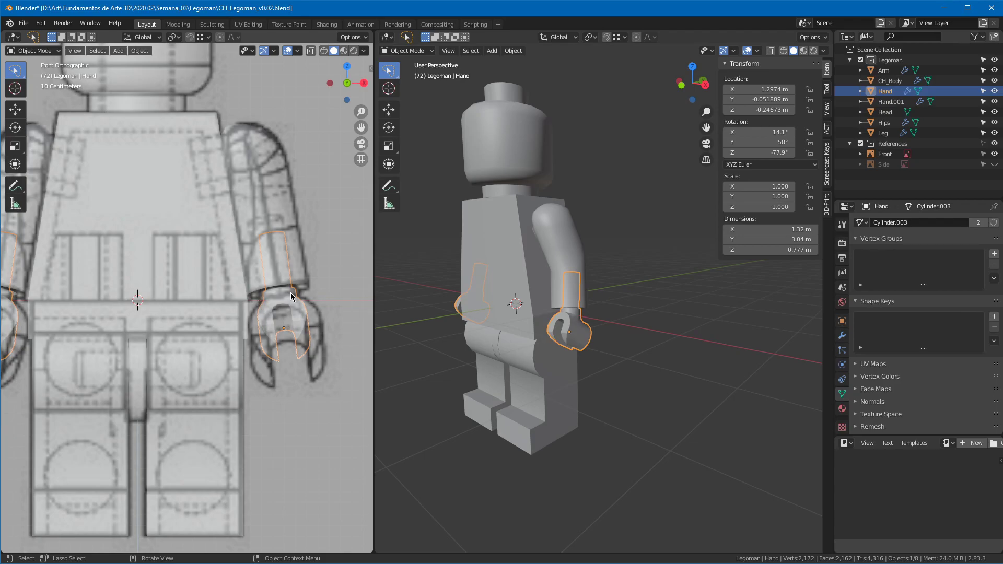
key("s")
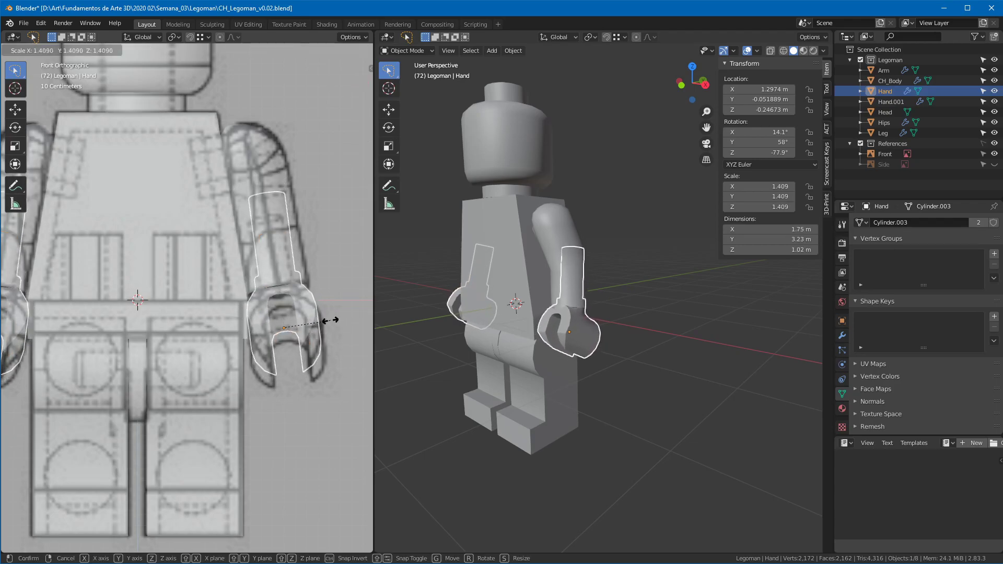
right_click(284, 156)
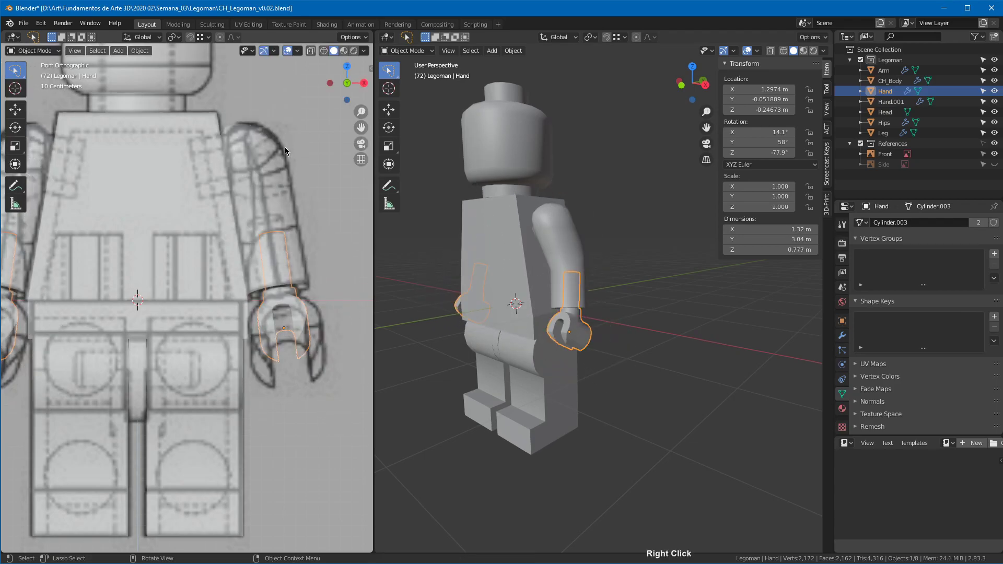
Step: Open the duplicated hand over the bent hand's side drawing for mesh editing and frame it in the perspective viewport
scroll(284, 157, "down", 5)
middle_click_drag(254, 223, 193, 362, "shift")
scroll(158, 230, "up", 4)
middle_click_drag(186, 164, 187, 284, "shift")
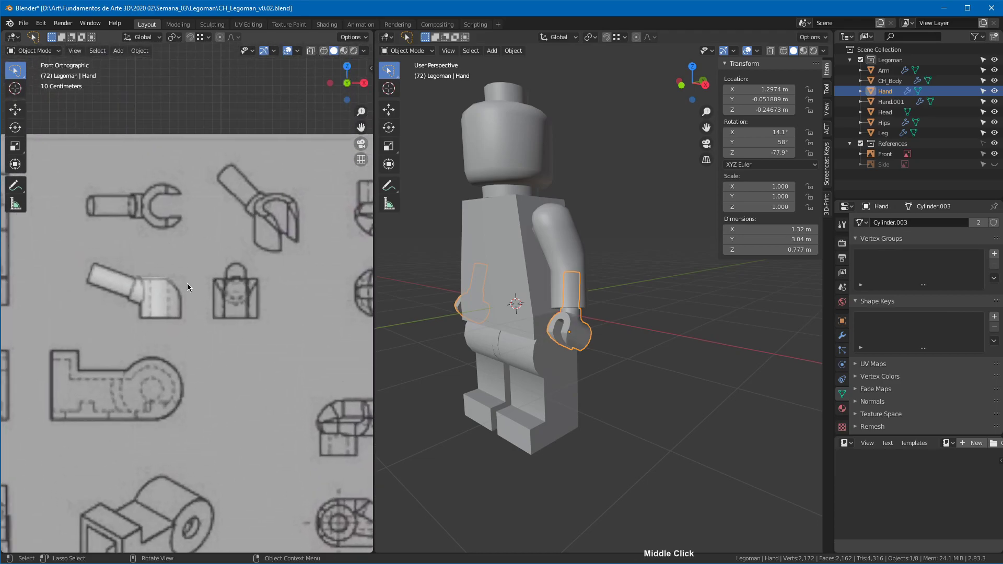
left_click(159, 288)
key("Tab")
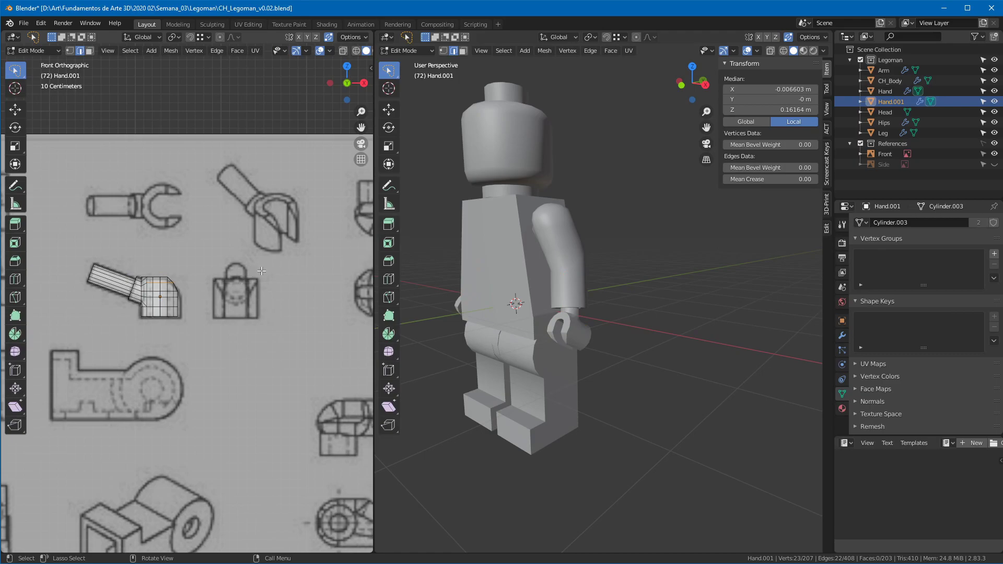
key("KP_Decimal")
middle_click_drag(632, 218, 589, 279)
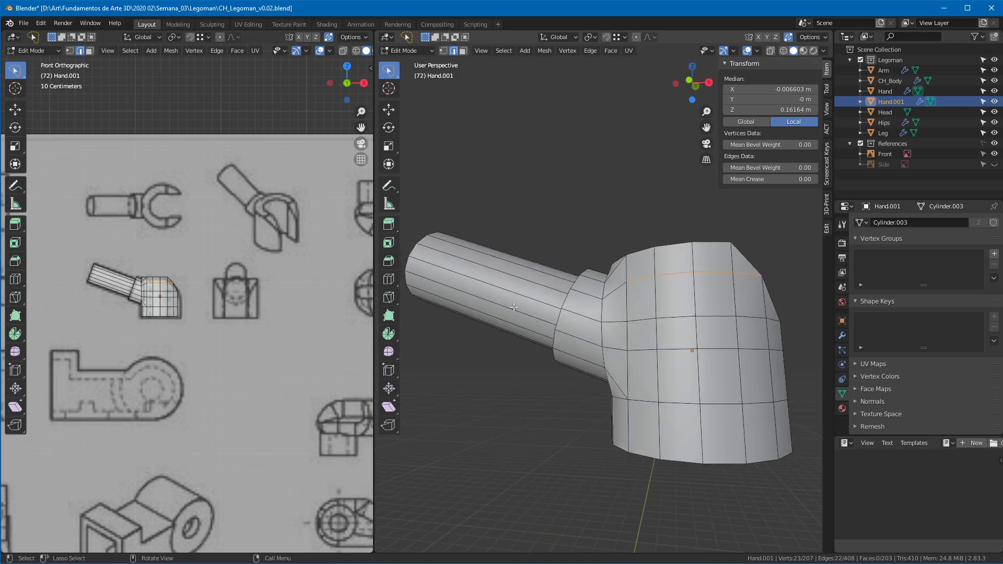
Step: Examine the vertices at the duplicated hand's sloped corner against the side drawing in see-through front view
middle_click_drag(730, 307, 737, 273)
middle_click_drag(760, 317, 625, 279, "shift")
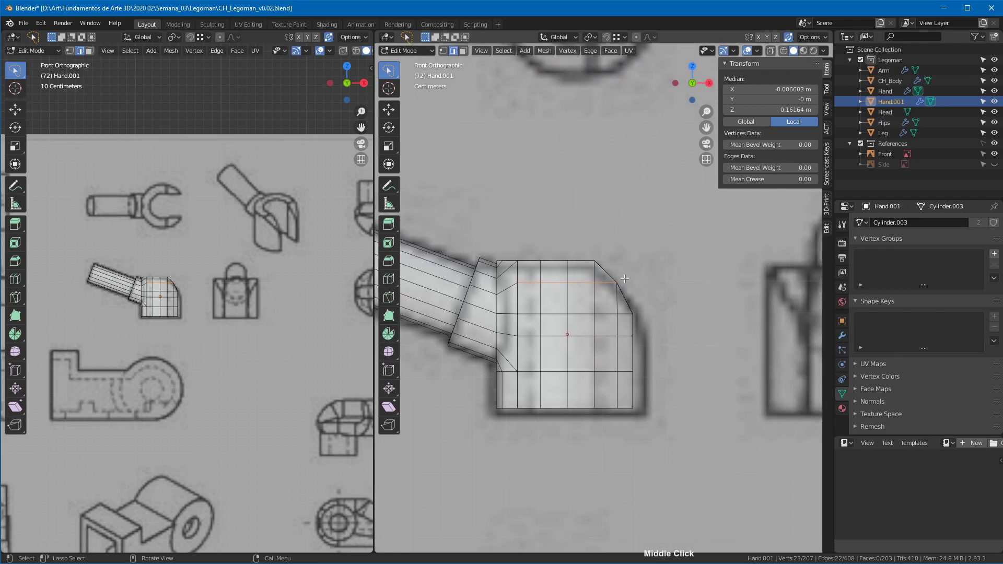
key("alt+z")
key("1")
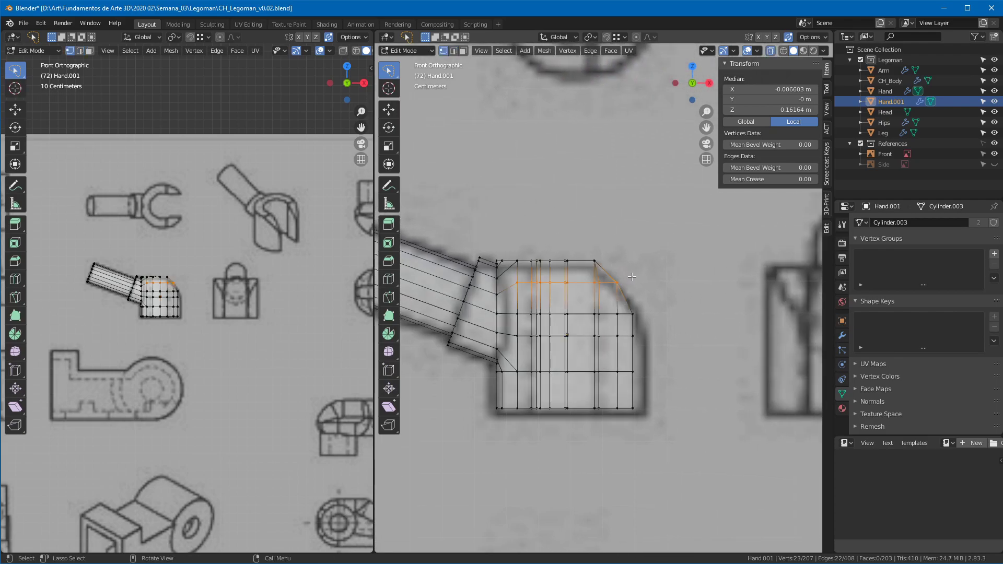
left_click(617, 283)
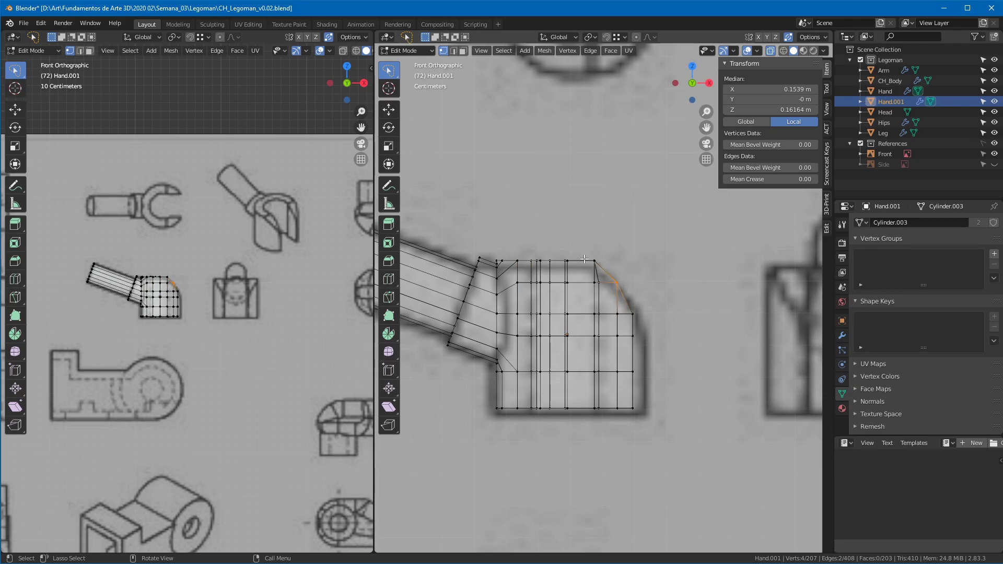
mouse_move(645, 302)
middle_mouse_down()
mouse_move(597, 271)
mouse_move(663, 295)
middle_mouse_up()
key("alt+z")
key("Tab")
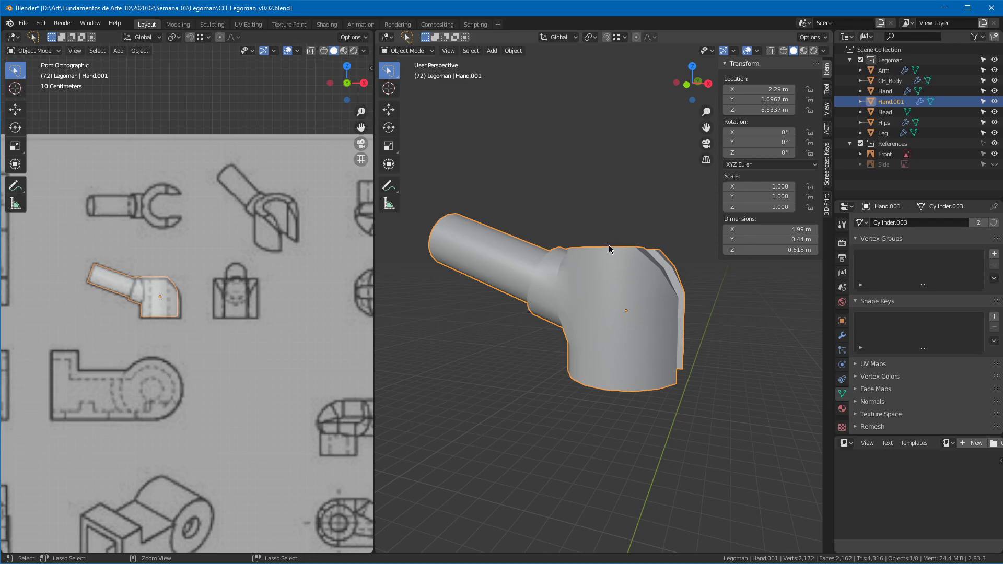
Step: Add a level 2 Subdivision Surface to the duplicated hand and collapse its Mirror modifier in the modifier stack
key("ctrl+2")
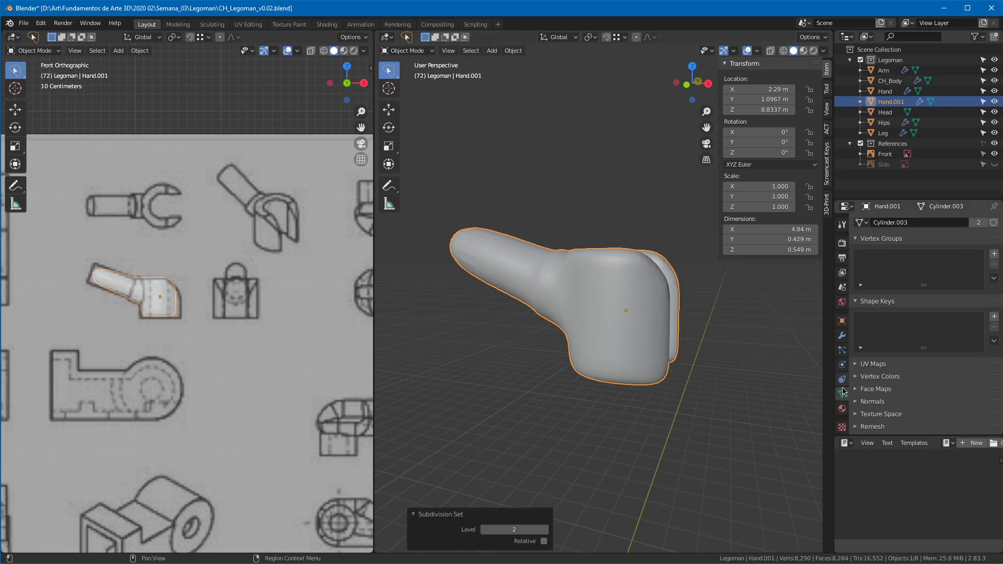
key("Tab")
middle_click_drag(648, 282, 600, 267)
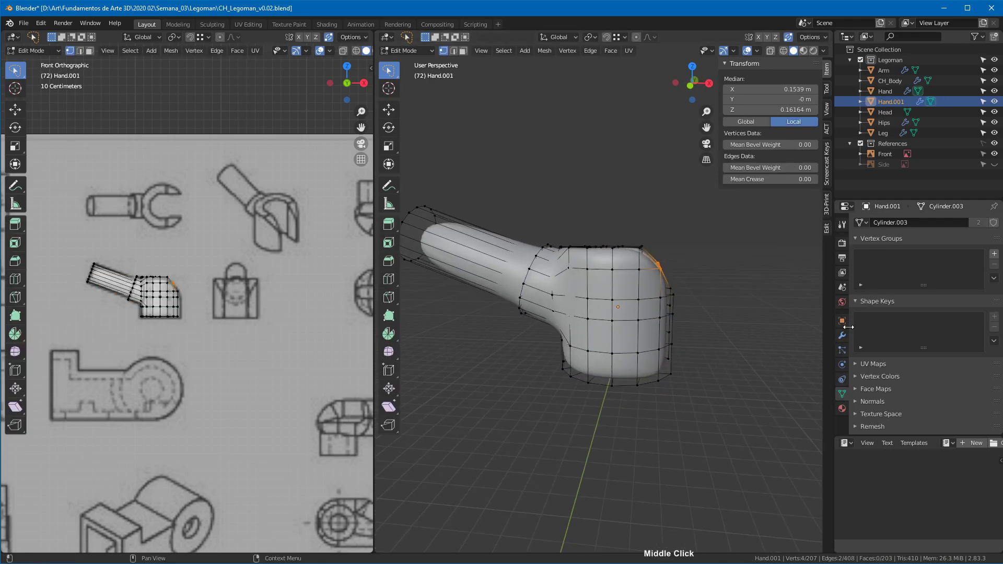
left_click(843, 337)
left_click(861, 262)
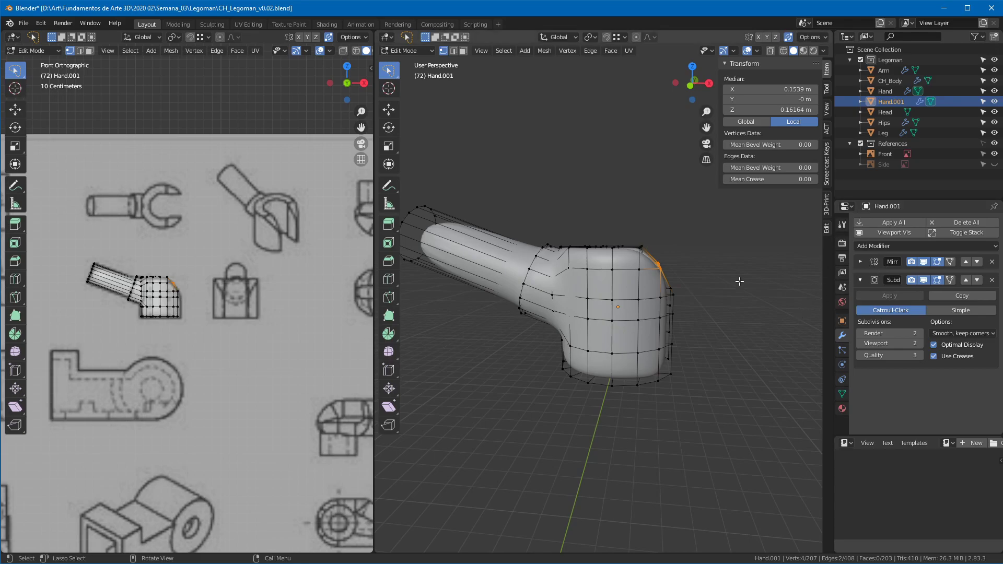
Step: Select the edge loops around the collar where the duplicated hand's wrist peg joins the claw
key("2")
middle_click_drag(674, 294, 578, 242)
left_click(538, 274, "alt")
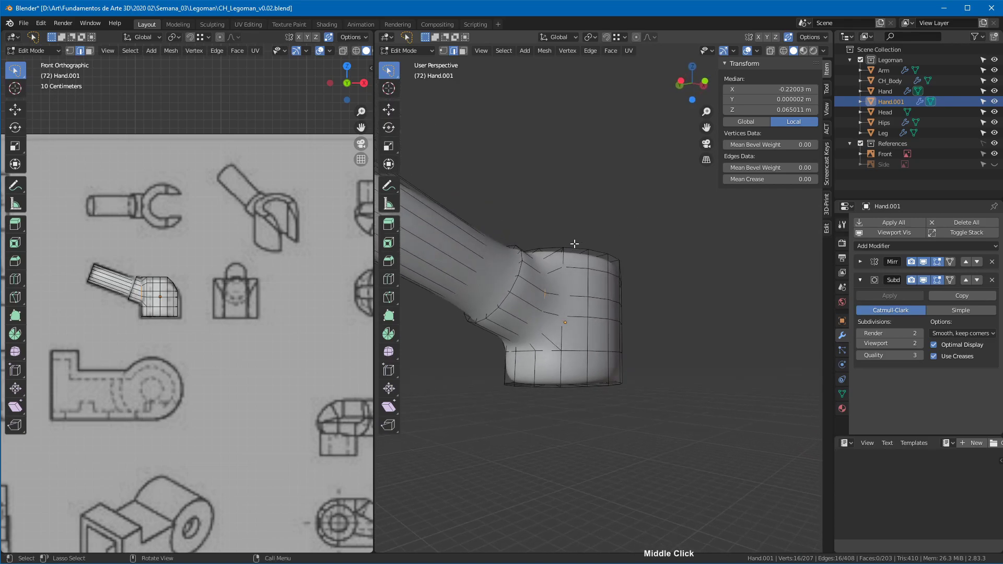
key("alt+z")
key("alt+z")
middle_click_drag(528, 281, 522, 290)
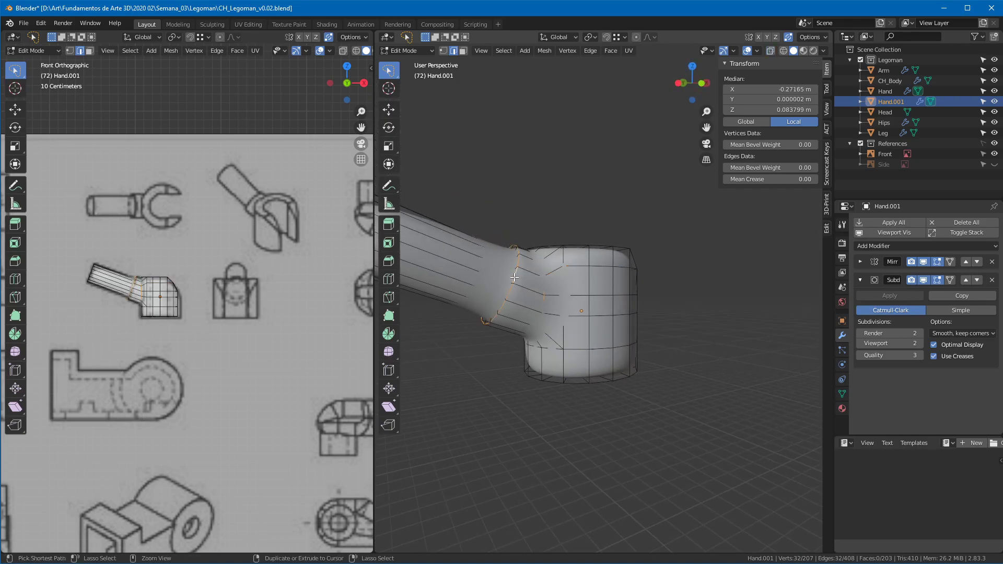
left_click(499, 281, "alt+shift")
left_click(504, 287, "alt+shift")
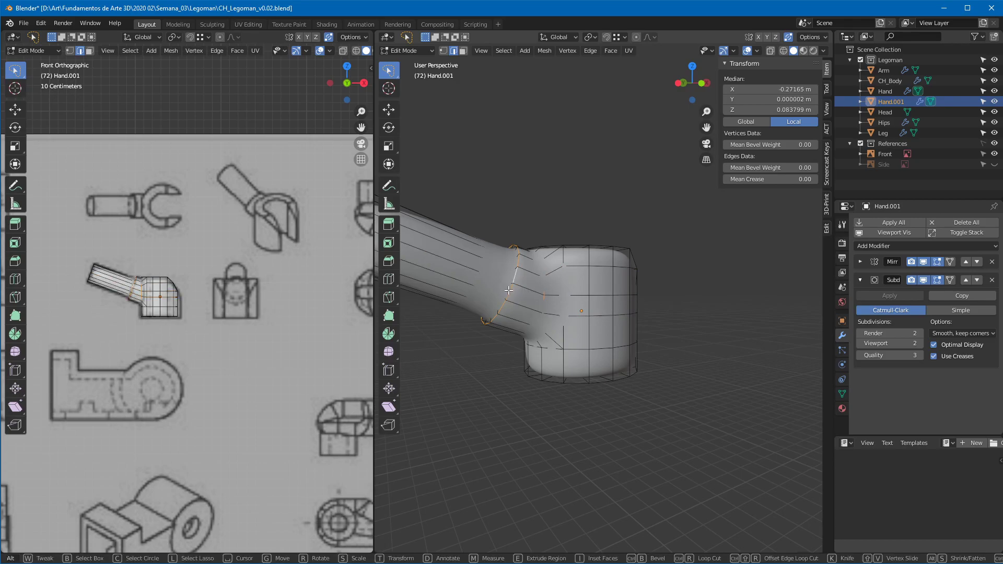
Step: Add the edge loop at the free end of the wrist peg and the claw's bottom rim to the selection
middle_click_drag(508, 291, 491, 241)
key("alt+z")
left_click(489, 238, "alt+shift")
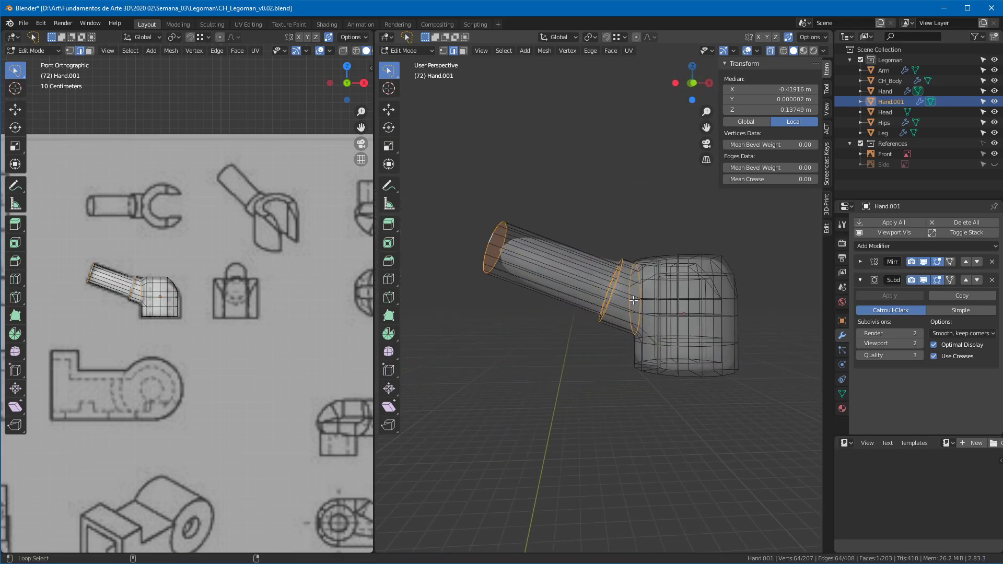
left_click(702, 380, "alt+shift")
middle_click_drag(742, 352, 622, 364)
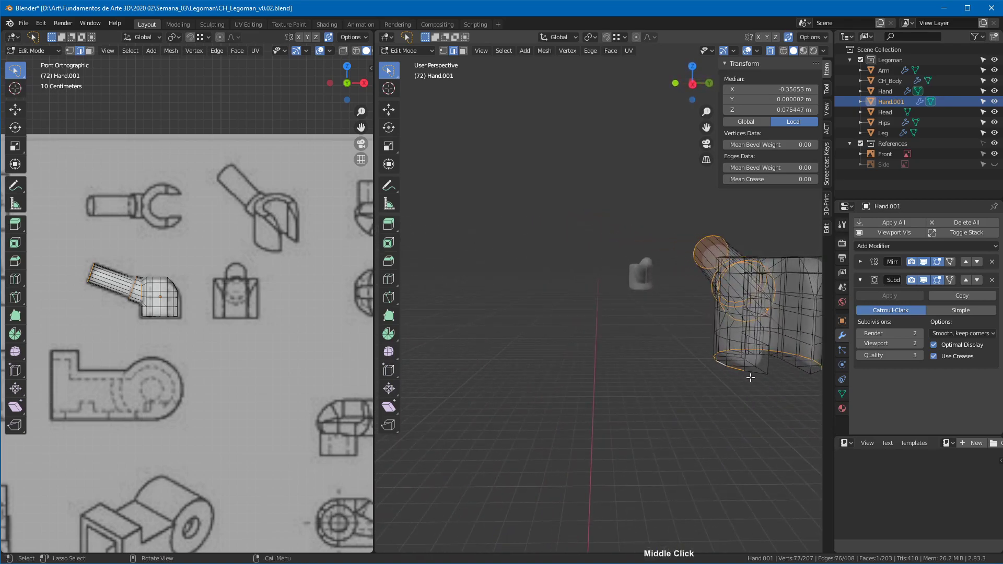
middle_click_drag(781, 372, 641, 209)
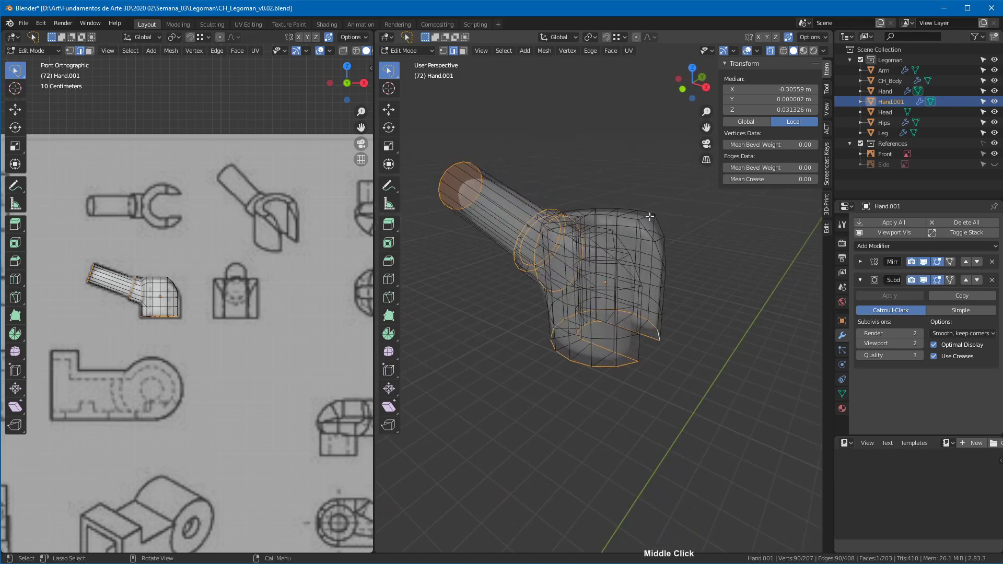
Step: Turn on the Screencast Keys overlay and hide the sidebar of the perspective viewport
left_click(881, 246)
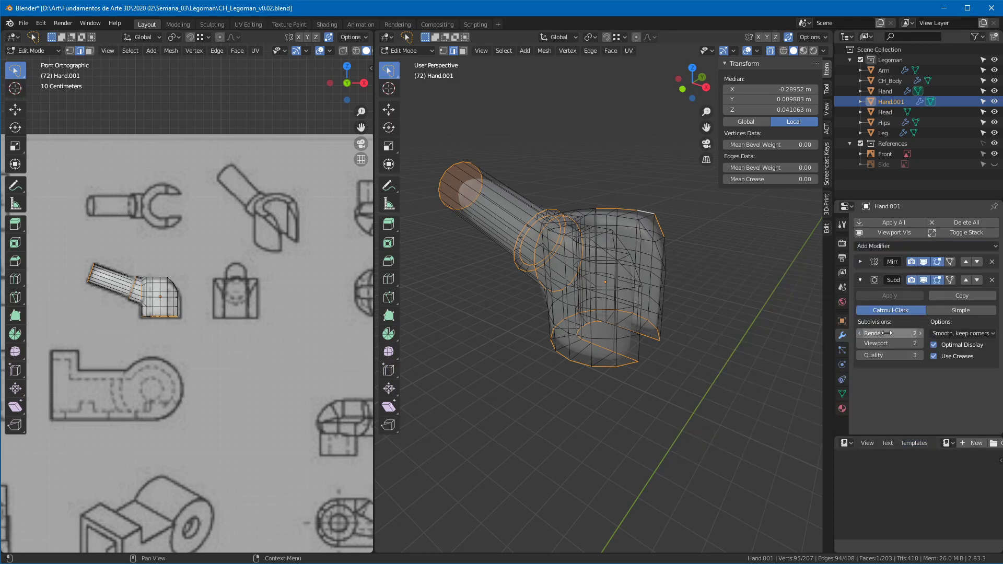
left_click(826, 177)
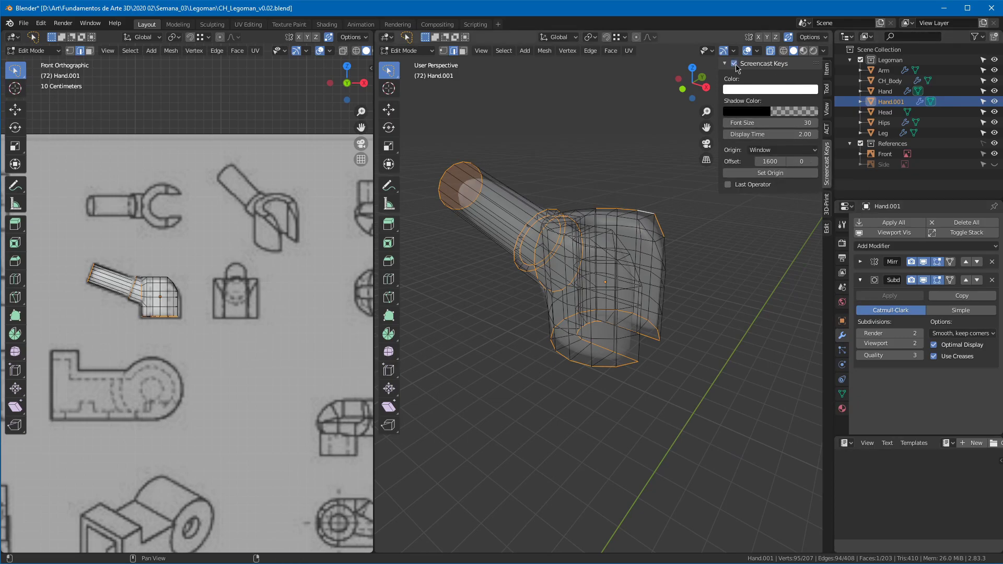
middle_click_drag(721, 222, 768, 175)
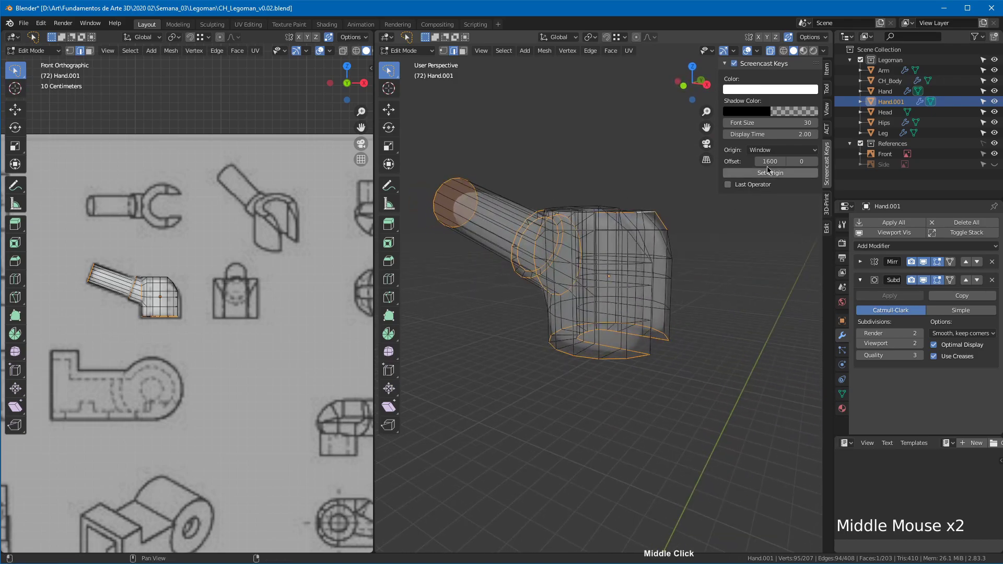
left_click(825, 173)
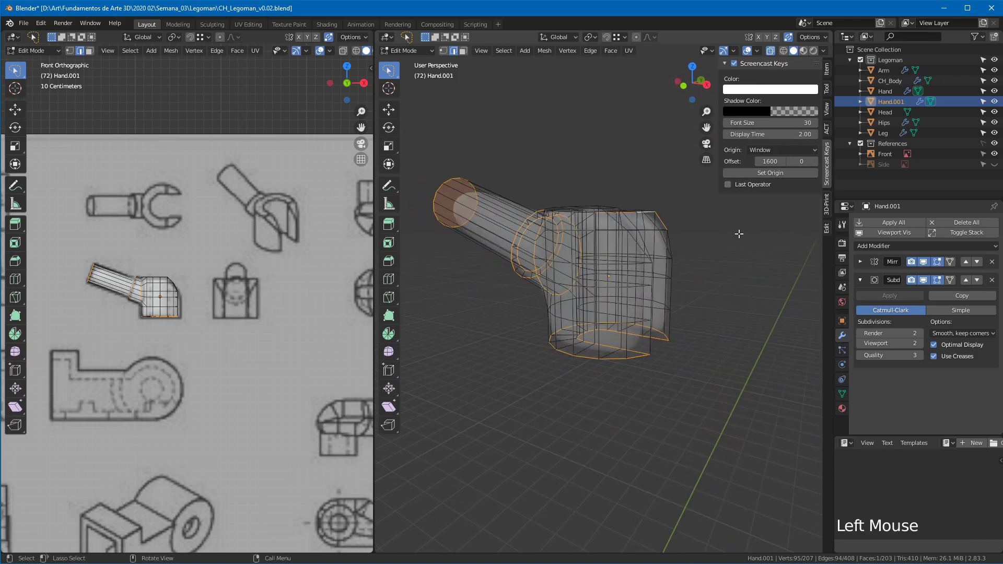
key("n")
middle_click_drag(706, 231, 676, 277)
left_click(676, 277, "alt+shift")
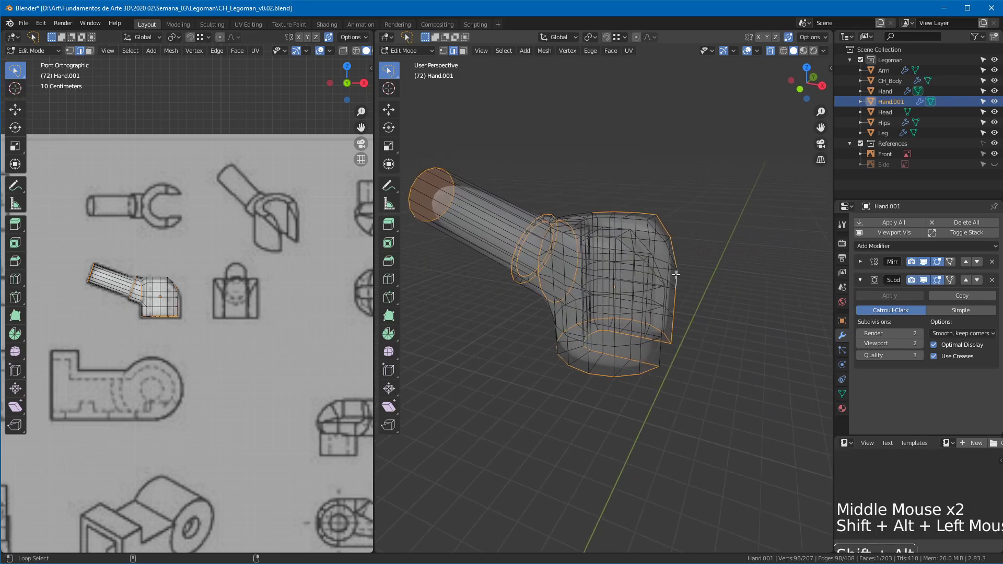
key("ctrl+z")
key("ctrl+z")
key("ctrl+z")
Step: Extend the edge selection with the claw's inner and outer top contours and the vertical edges at its opening
middle_click_drag(660, 235, 707, 266)
left_click(653, 246, "alt+shift")
middle_click_drag(720, 284, 725, 306)
left_click(707, 296, "alt+shift")
key("alt+z")
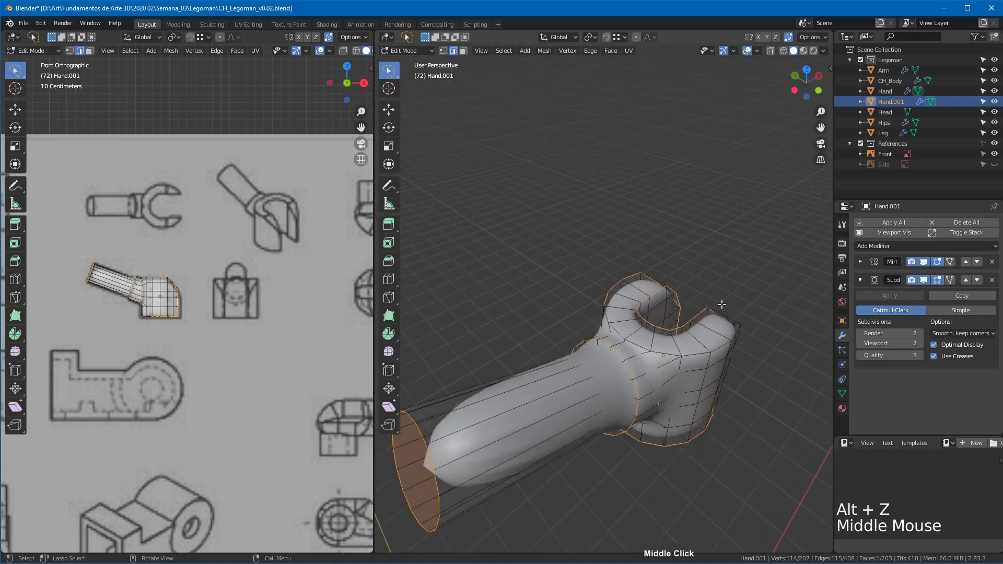
left_click(606, 314, "alt+shift")
left_click(673, 323, "alt+shift")
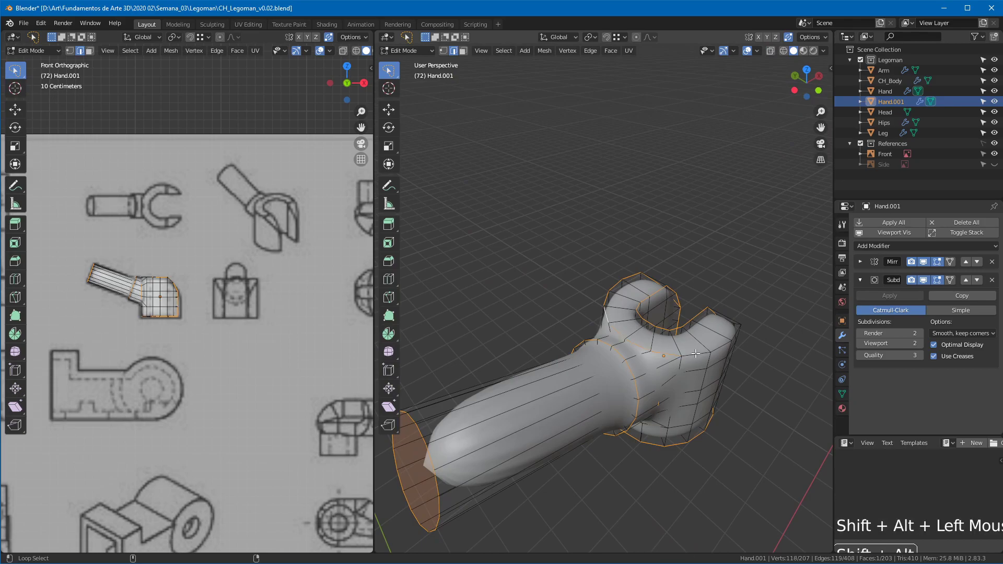
middle_click_drag(694, 327, 631, 309)
middle_click_drag(722, 296, 658, 284)
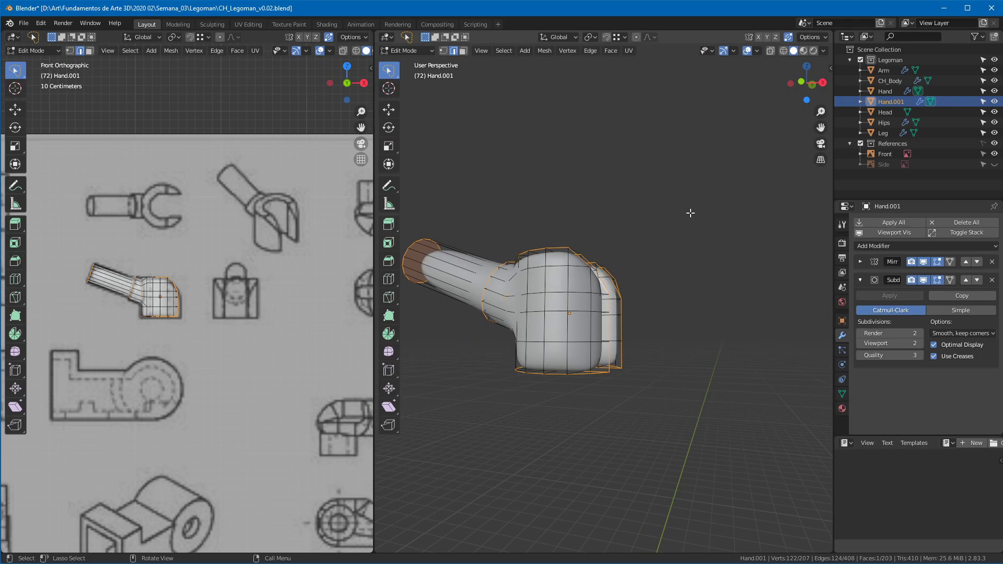
Step: Set the mean crease of the selected edges to 1.00 and return to Object Mode in front view
key("n")
left_click(828, 69)
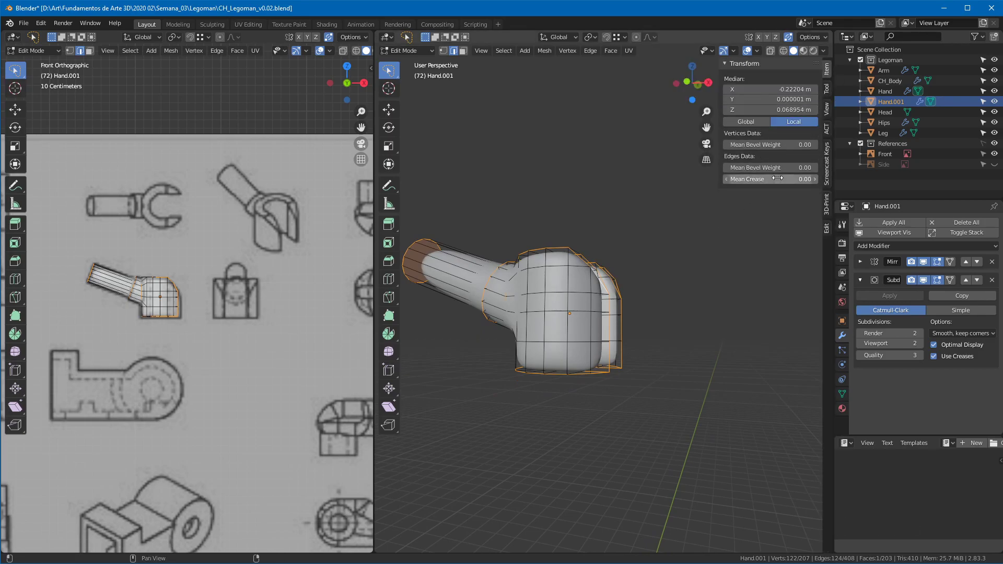
left_click_drag(753, 181, 791, 183)
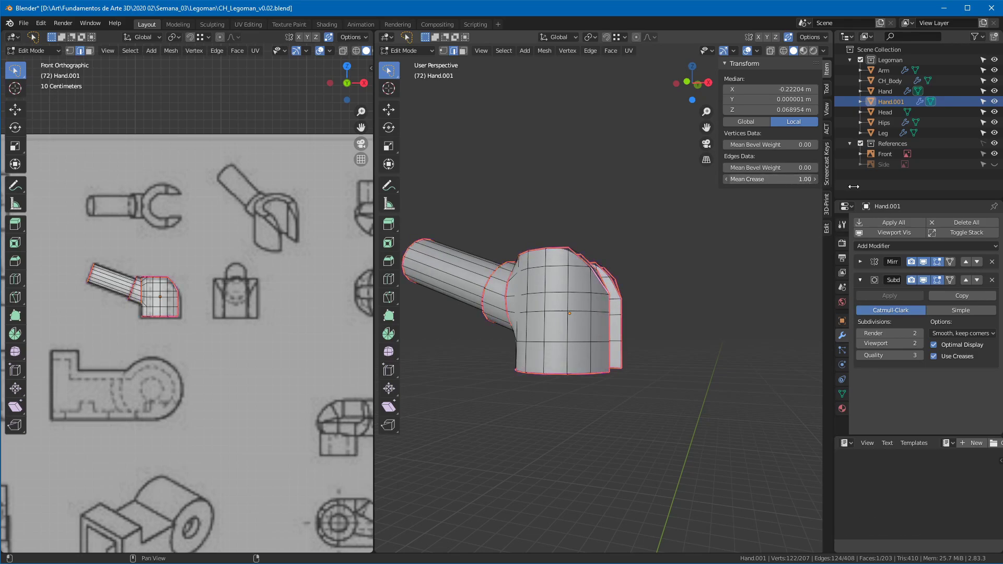
left_click(790, 180)
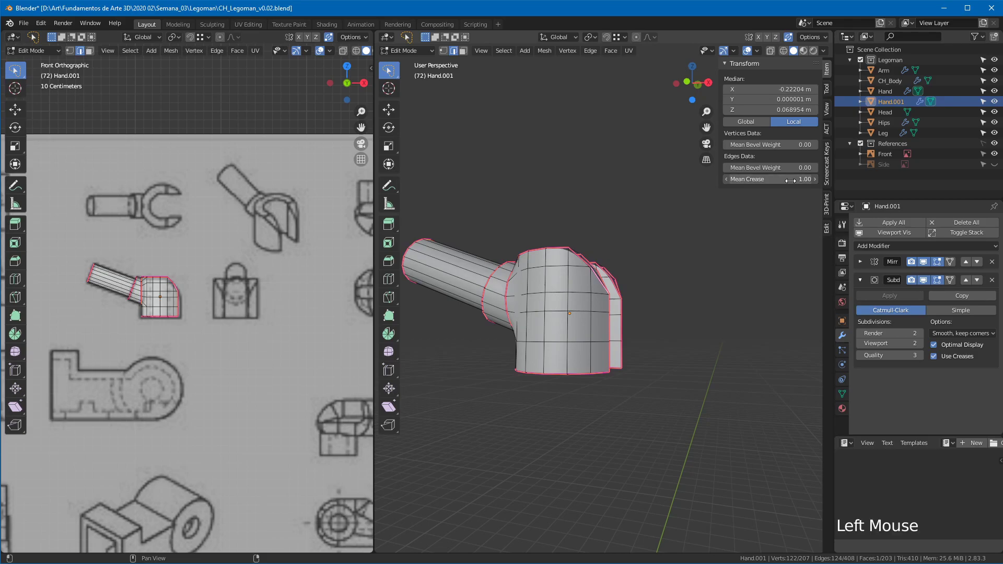
middle_click_drag(653, 220, 589, 228)
key("Tab")
key("KP_1")
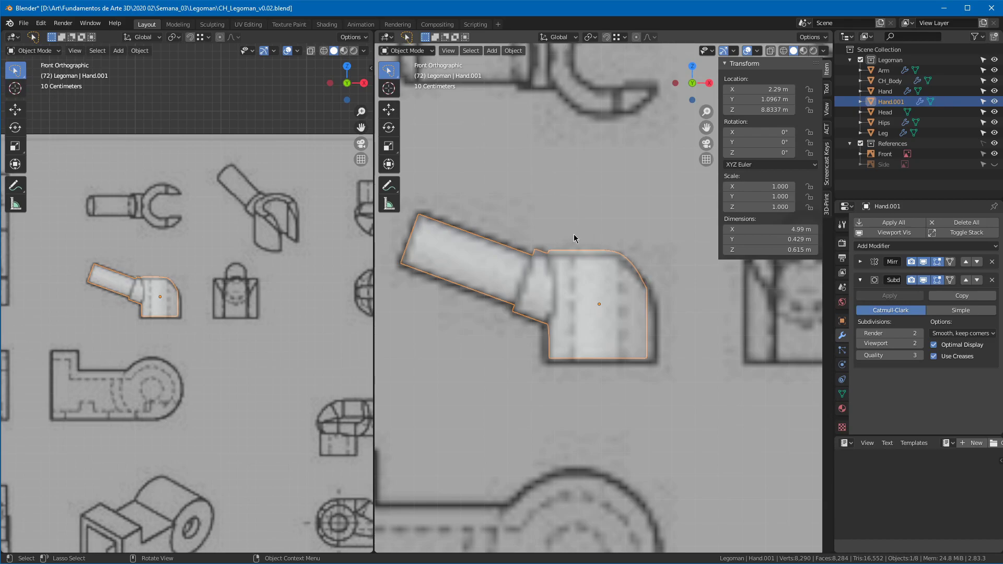
Step: Add a level 2 Subdivision Surface to the Legoman's own hand
middle_click_drag(632, 263, 580, 251)
left_click(646, 321)
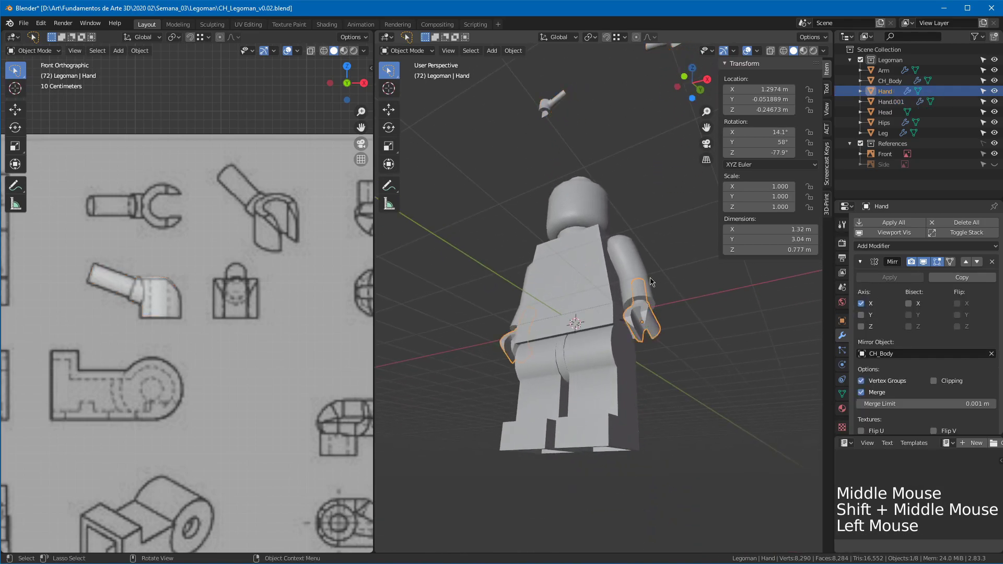
key("ctrl+2")
left_click(654, 275)
Step: Delete the duplicated hand above the character
middle_click_drag(653, 274, 633, 123)
left_click(630, 80)
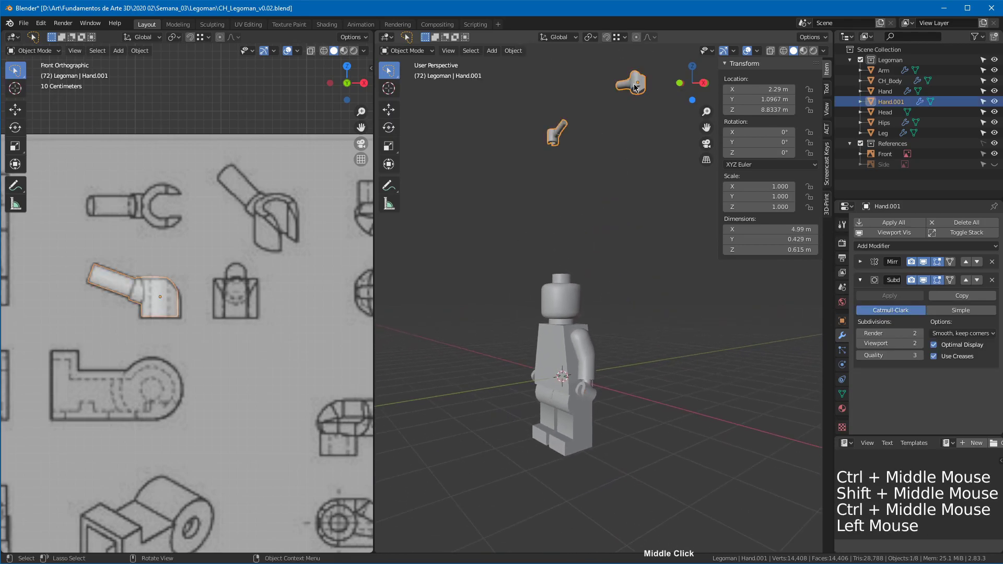
key("x")
left_click(616, 112)
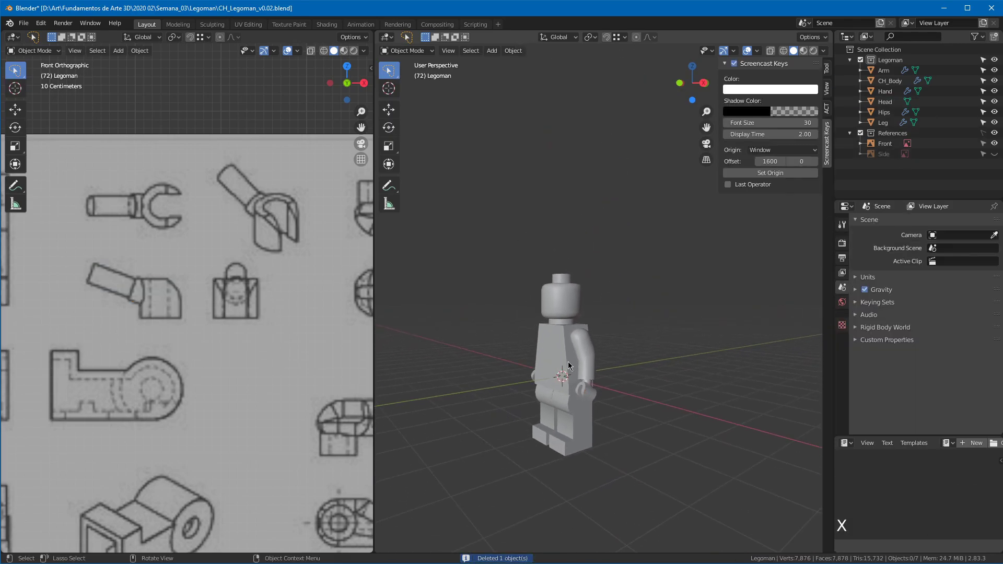
Step: Add a level 2 Subdivision Surface to the Legoman's torso
left_click(576, 345)
middle_click_drag(575, 345, 607, 355)
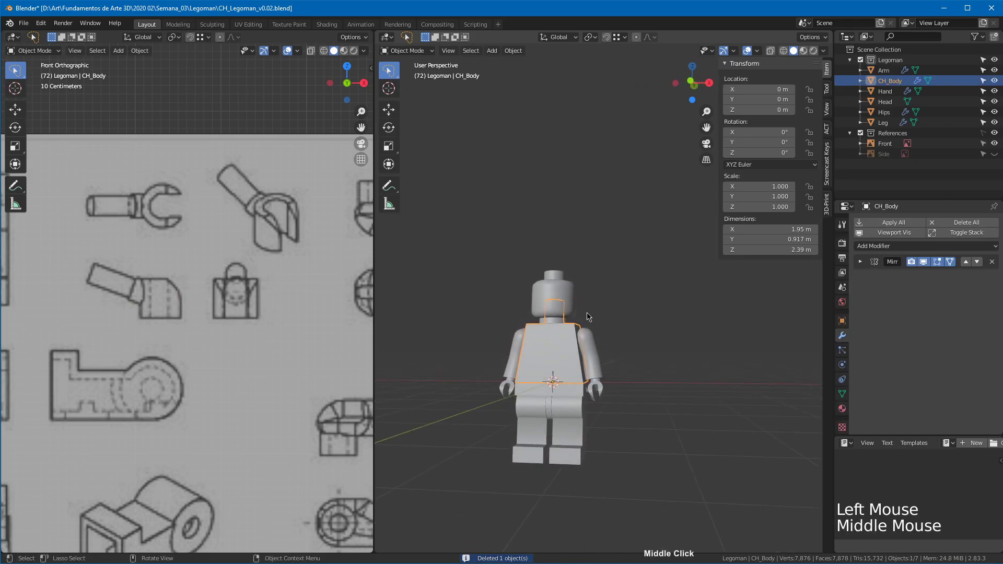
key("shift")
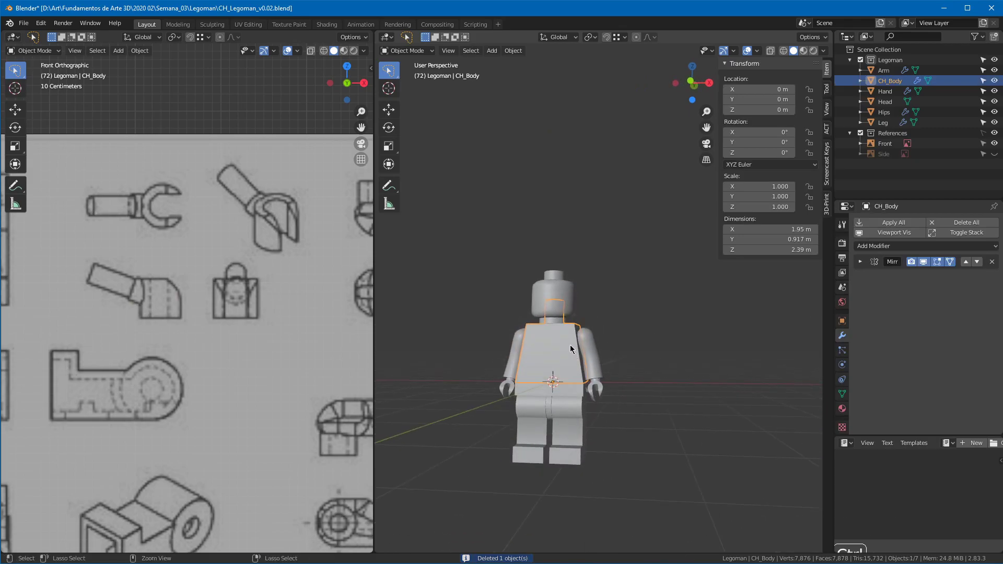
key("ctrl+2")
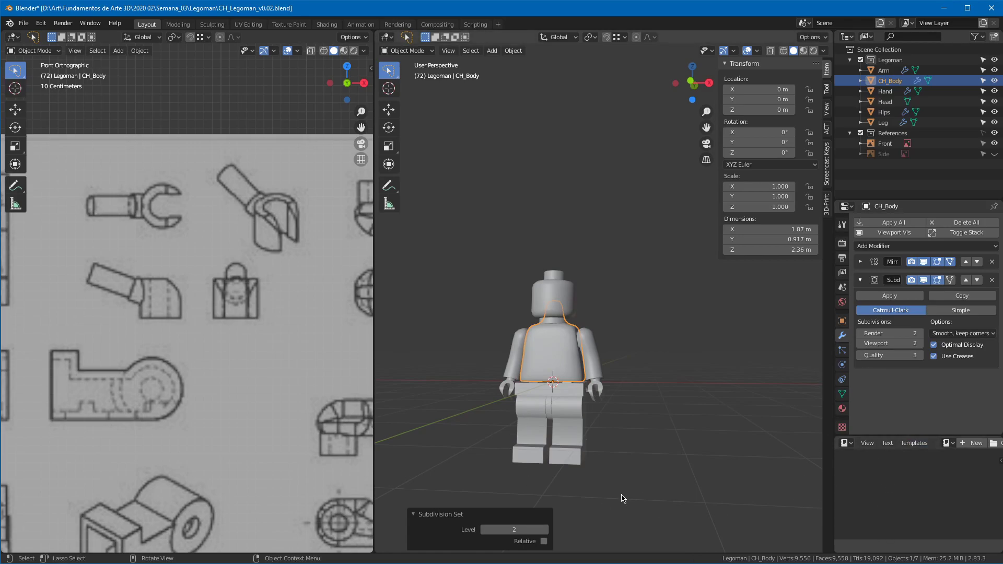
middle_click_drag(567, 387, 661, 243, "shift")
key("Tab")
middle_click_drag(643, 293, 668, 196)
key("alt+z")
left_click(759, 317, "alt")
left_click(725, 321, "alt+shift")
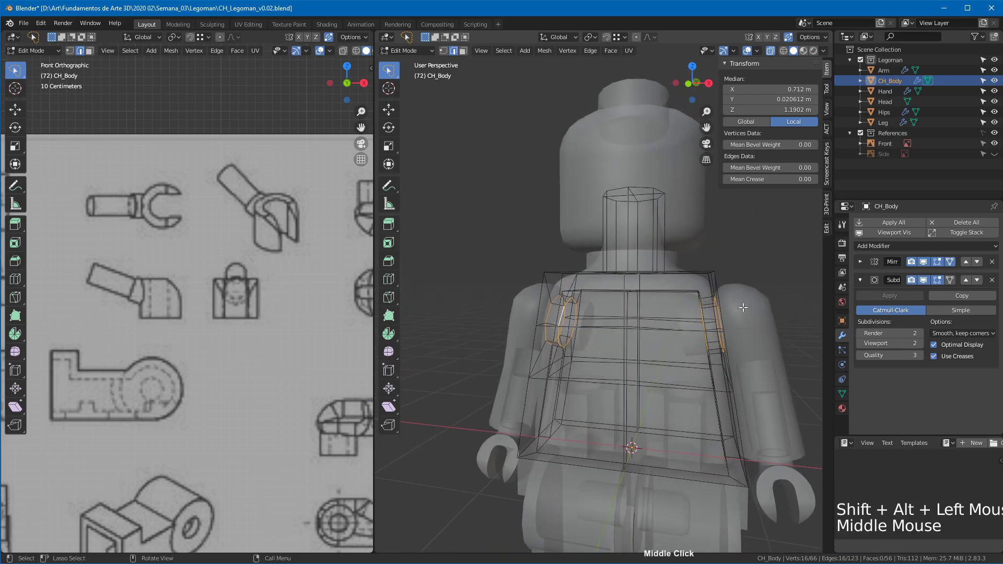
left_click(665, 191, "alt+shift")
middle_click_drag(644, 263, 704, 230)
left_click(638, 270, "alt+shift")
middle_click_drag(704, 277, 702, 286)
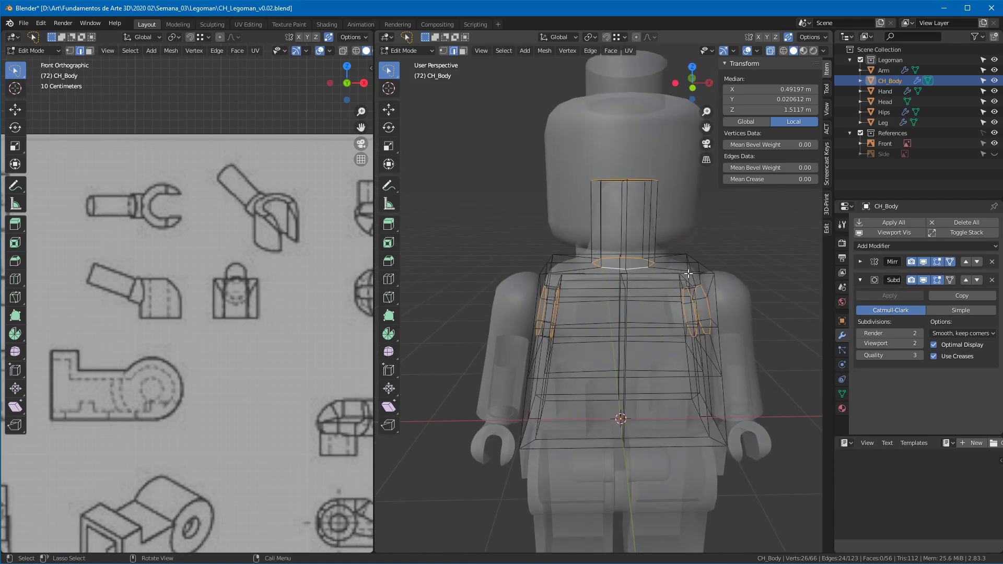
key("alt+z")
key("Tab")
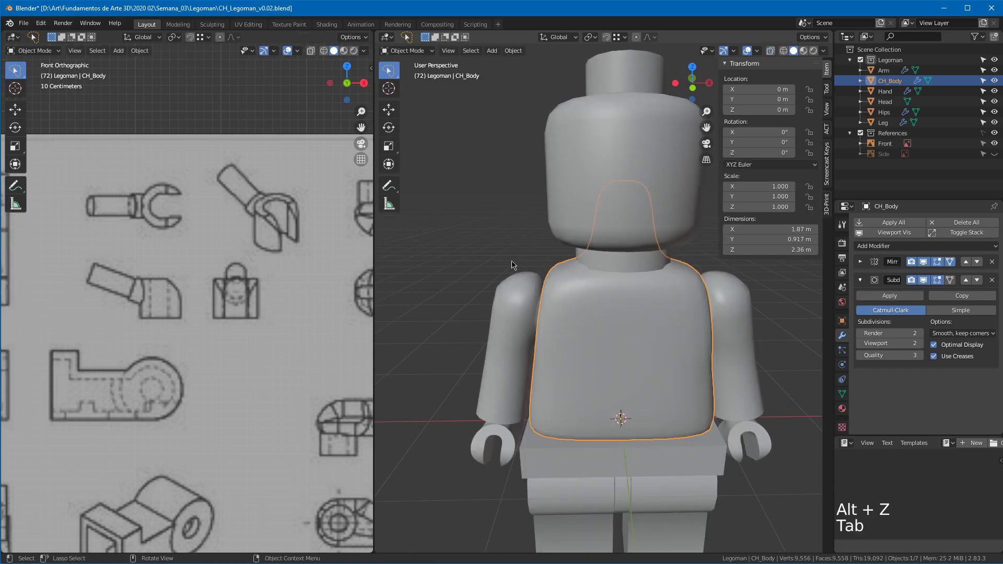
Step: Add a Bevel modifier to the torso before its Subdivision Surface, with an offset of 0.01 m
left_click(860, 280)
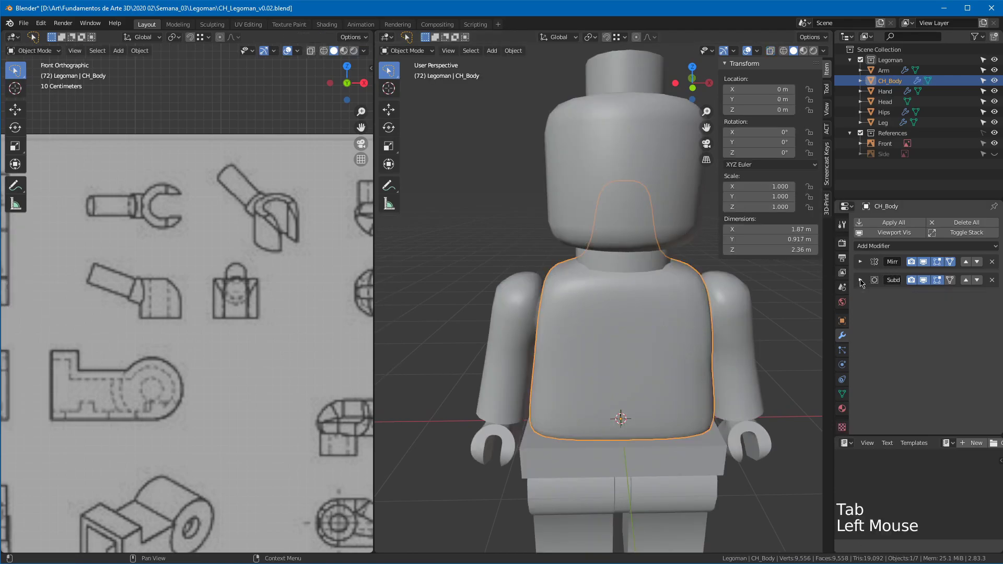
left_click(879, 247)
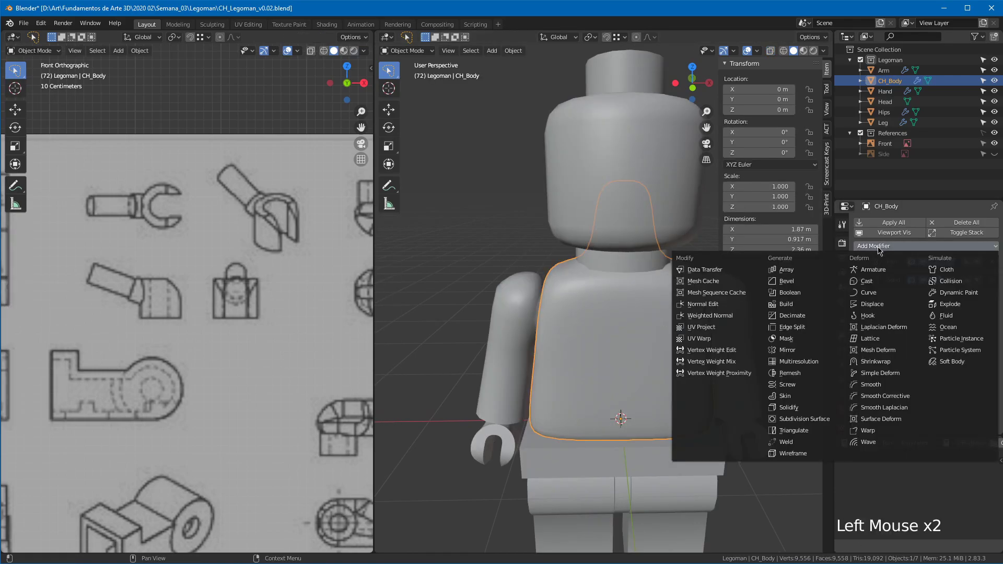
left_click(789, 282)
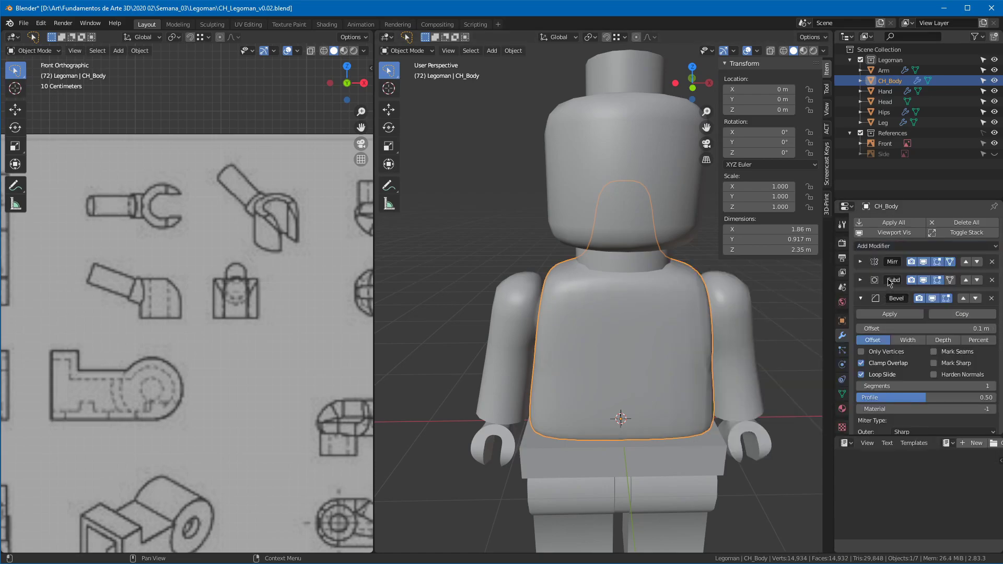
left_click(964, 299)
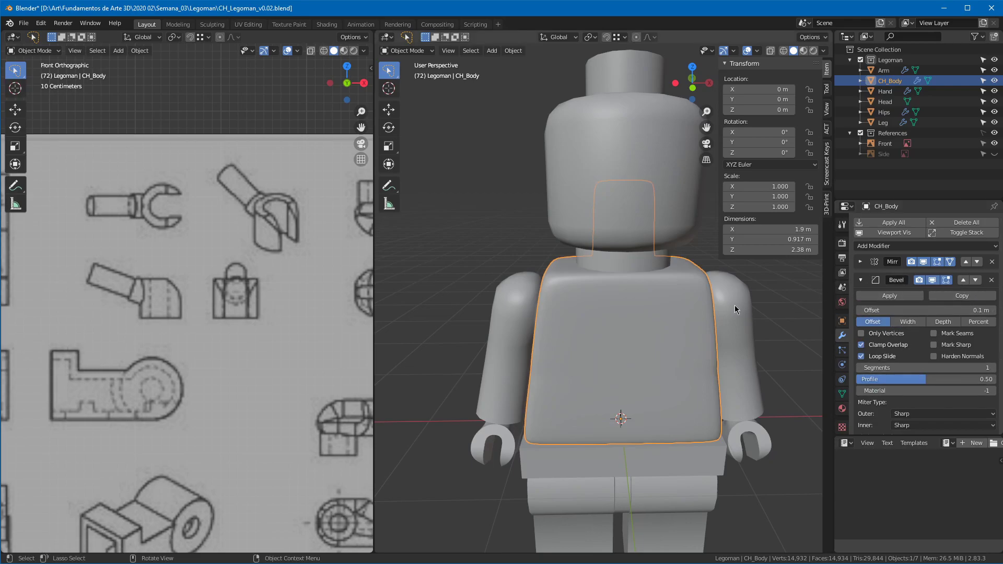
left_click(966, 308)
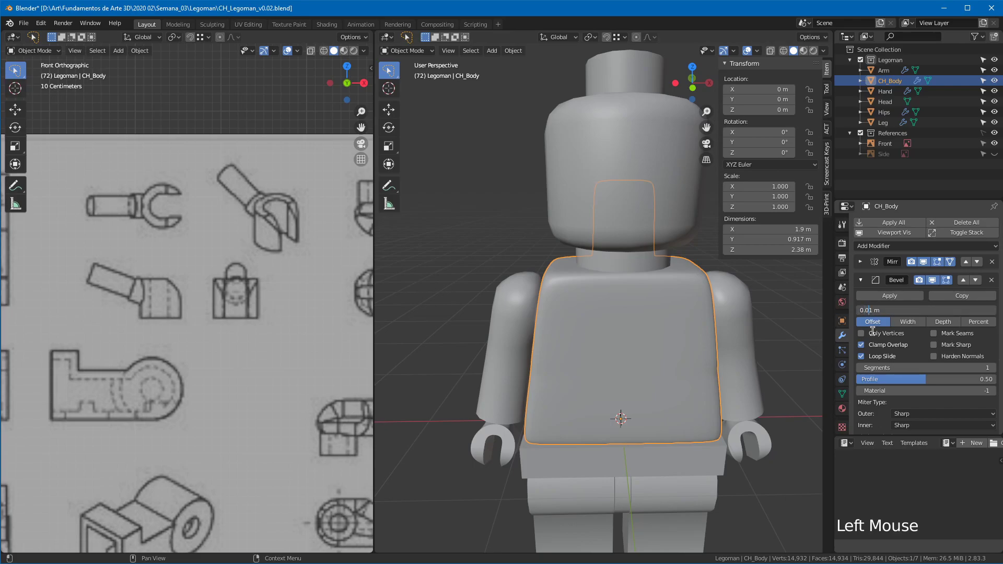
key("Return")
middle_click_drag(664, 311, 576, 240)
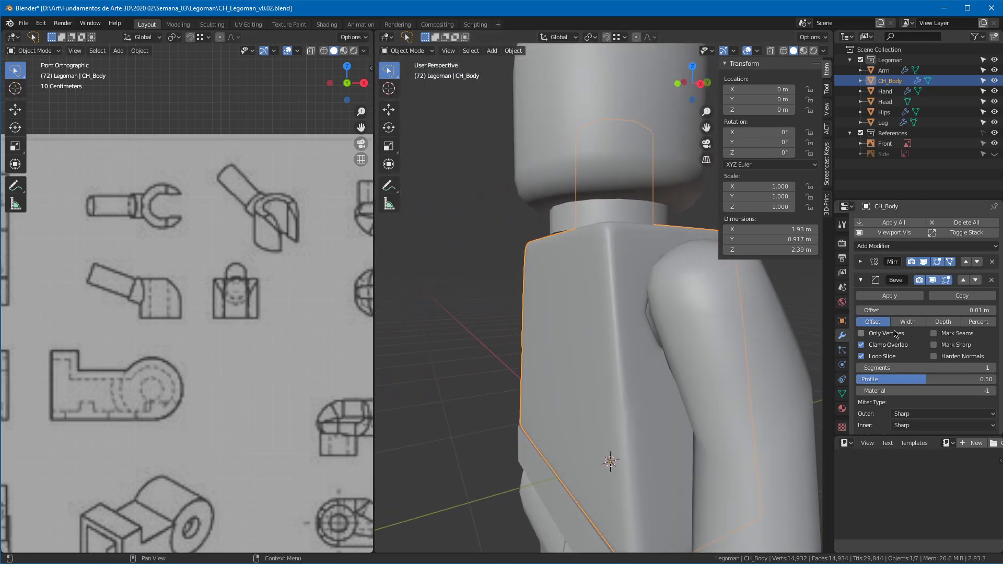
left_click(940, 311)
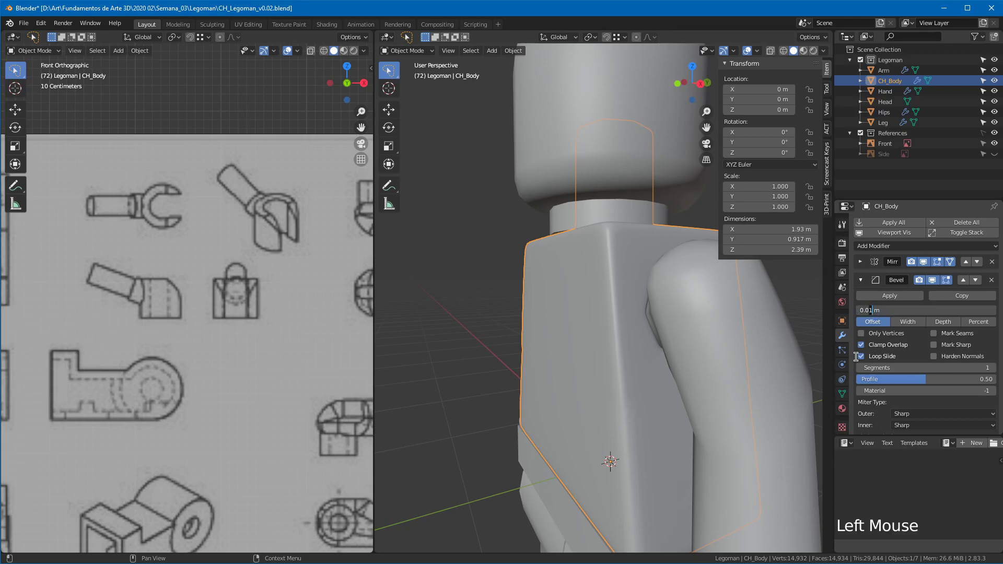
middle_click_drag(739, 307, 632, 314)
Step: Add a Bevel modifier with an offset of 0.075 m to the arm
left_click(694, 299)
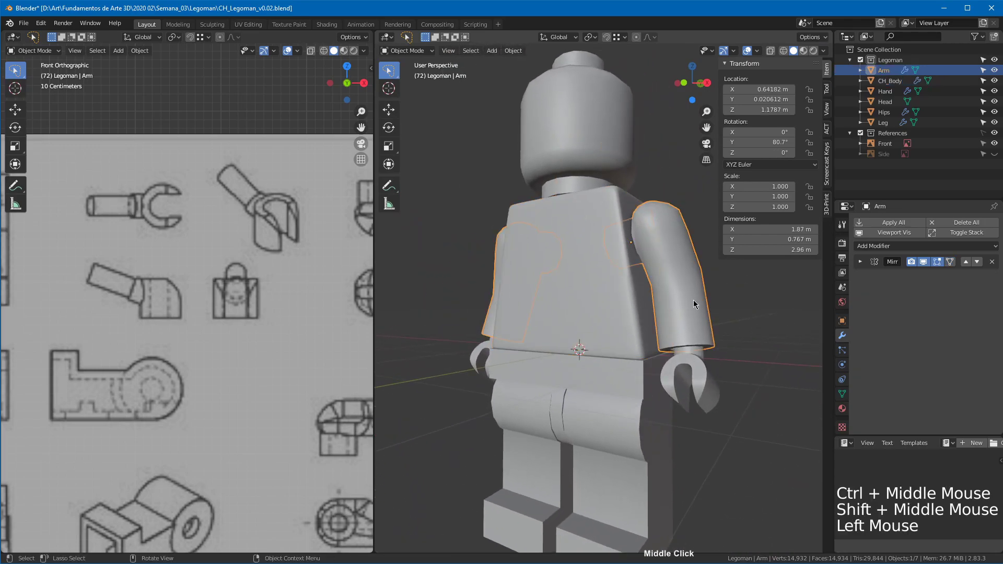
left_click(889, 246)
left_click(804, 286)
left_click(938, 311)
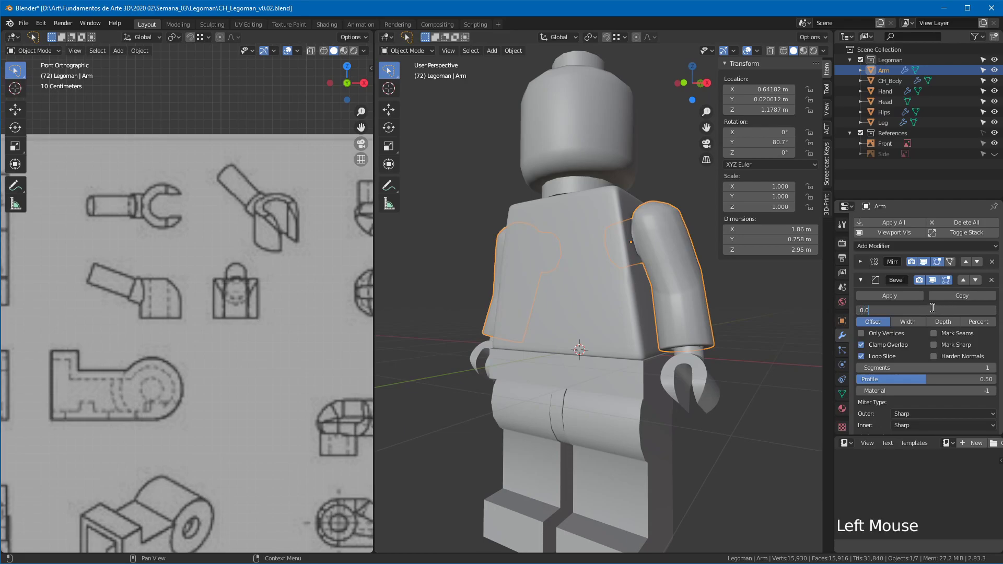
key("Return")
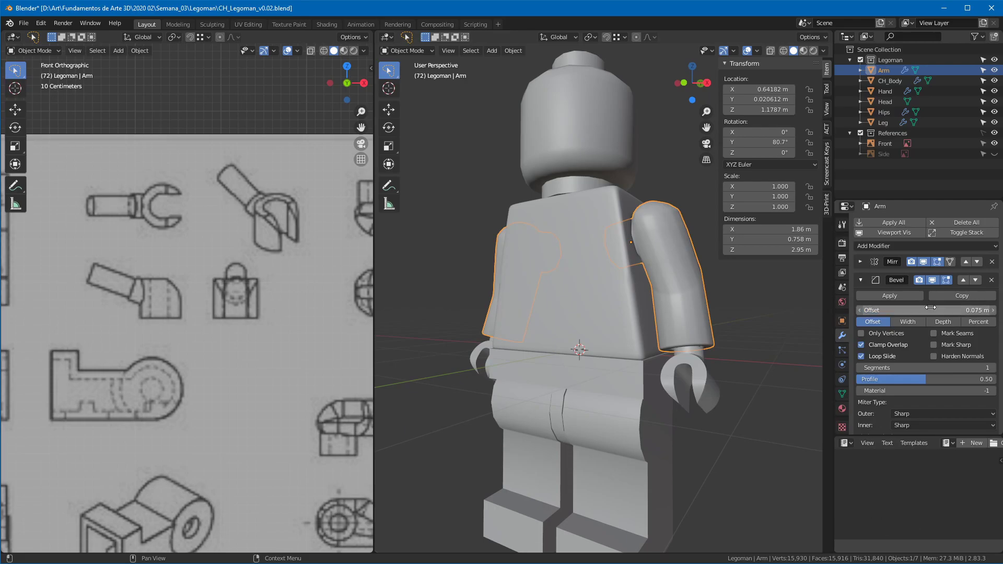
left_click(860, 280)
Step: Add a level 2 Subdivision Surface to the arm and compare its shape with the bevel hidden and shown
mouse_move(663, 339)
middle_mouse_down()
mouse_move(675, 337)
mouse_move(662, 282)
mouse_move(653, 328)
middle_mouse_up()
key("ctrl+2")
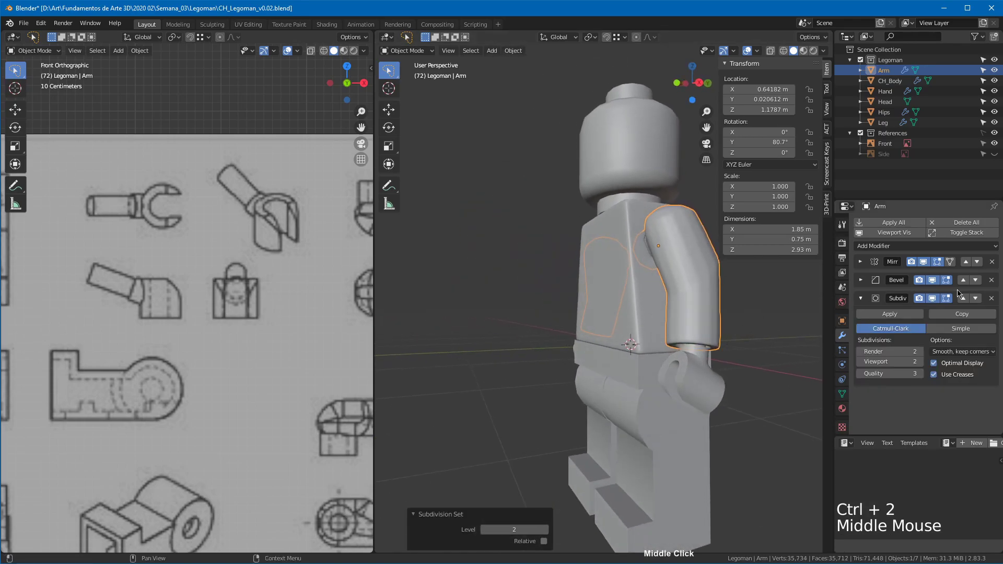
middle_click_drag(750, 319, 580, 319, "ctrl")
left_click(932, 282)
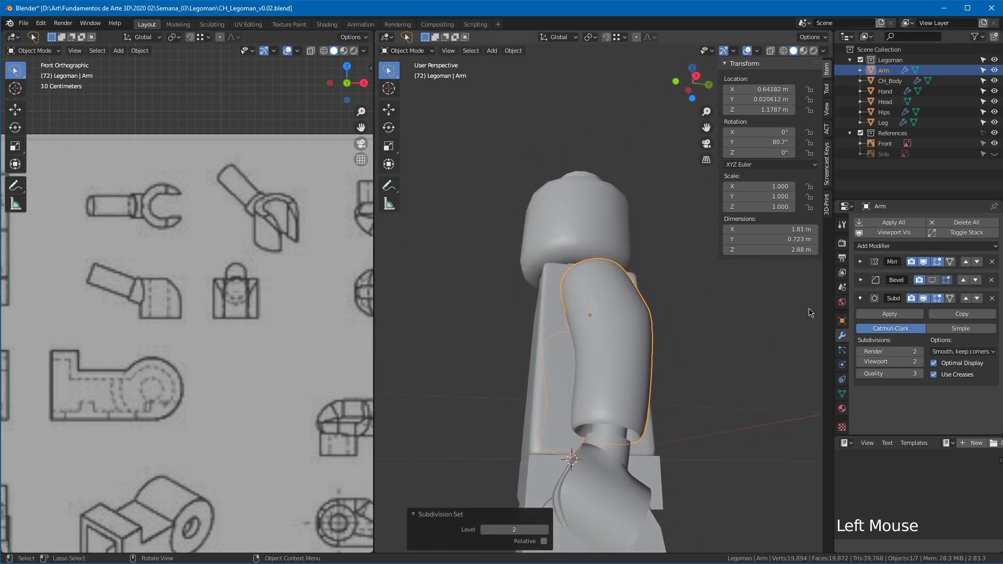
left_click(932, 282)
Step: Enable Harden Normals on the arm's bevel and limit it by angle at 30°
left_click(862, 282)
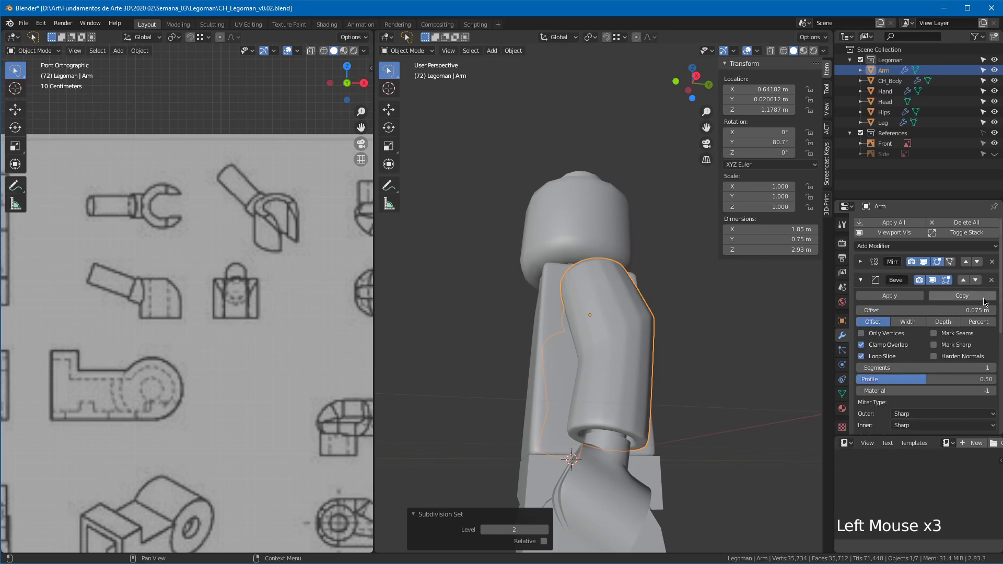
middle_click_drag(864, 382, 865, 318)
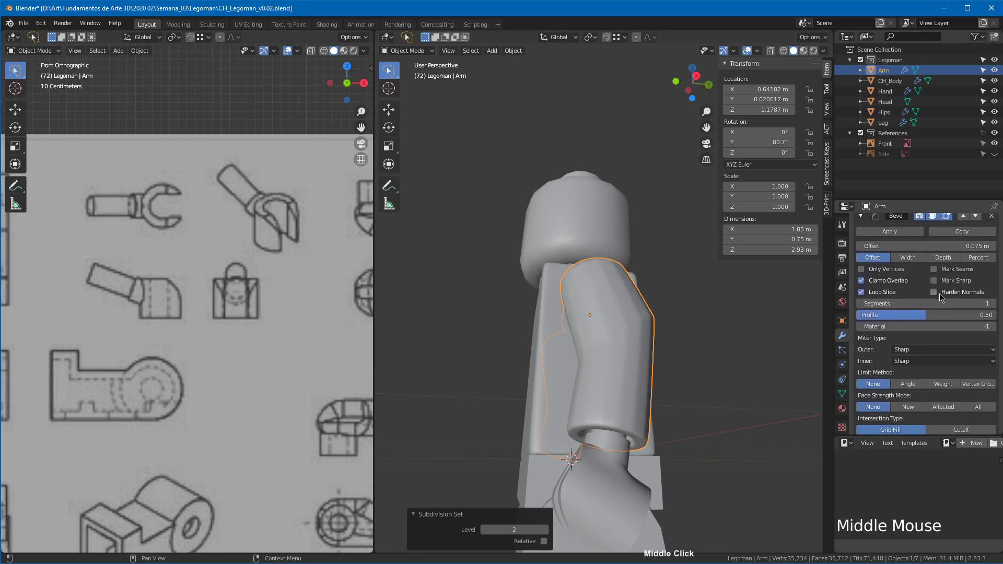
left_click(934, 292)
mouse_move(931, 300)
middle_mouse_down()
mouse_move(917, 315)
mouse_move(914, 302)
middle_mouse_up()
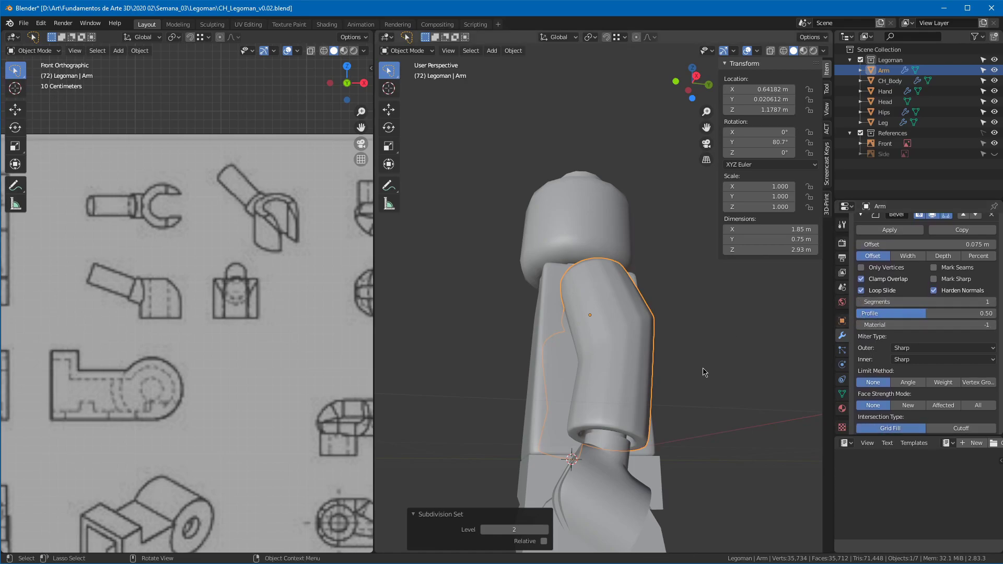
left_click(908, 383)
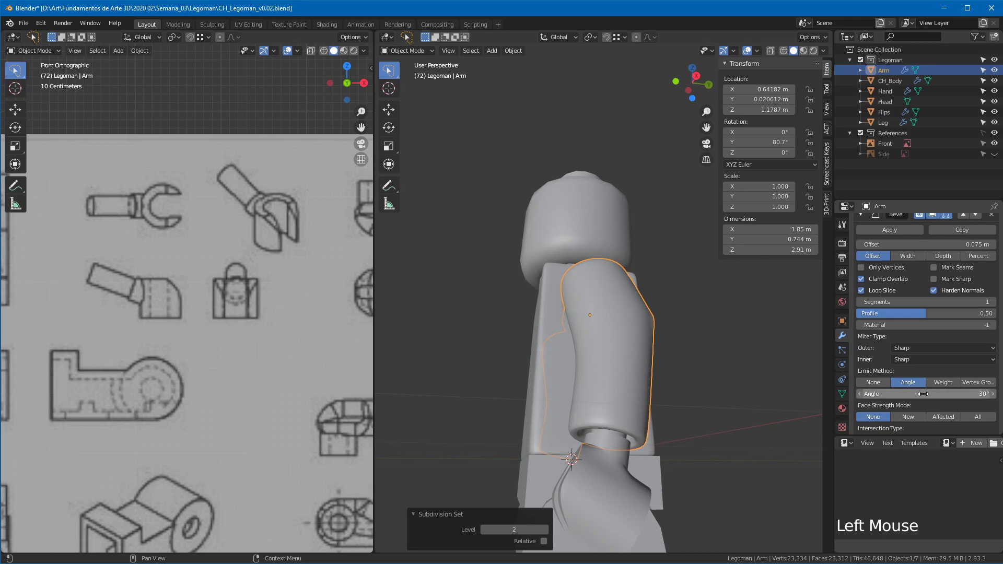
middle_click_drag(650, 376, 682, 399)
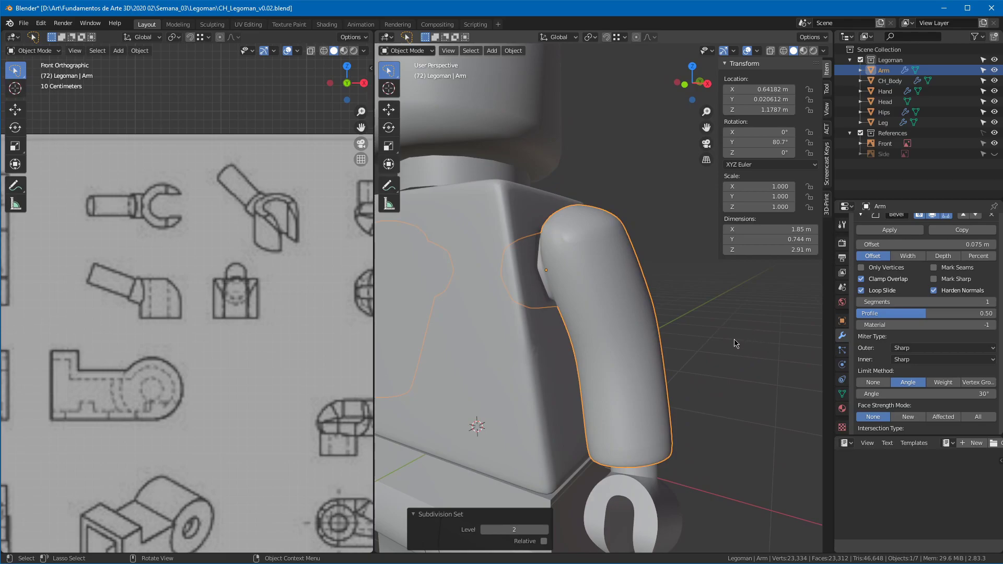
middle_click_drag(710, 352, 677, 287)
Step: Try a larger limit angle of 65° on the arm's bevel and restore it to 30°
mouse_move(936, 395)
left_mouse_down()
mouse_move(919, 396)
mouse_move(954, 394)
left_mouse_up()
double_click(953, 397)
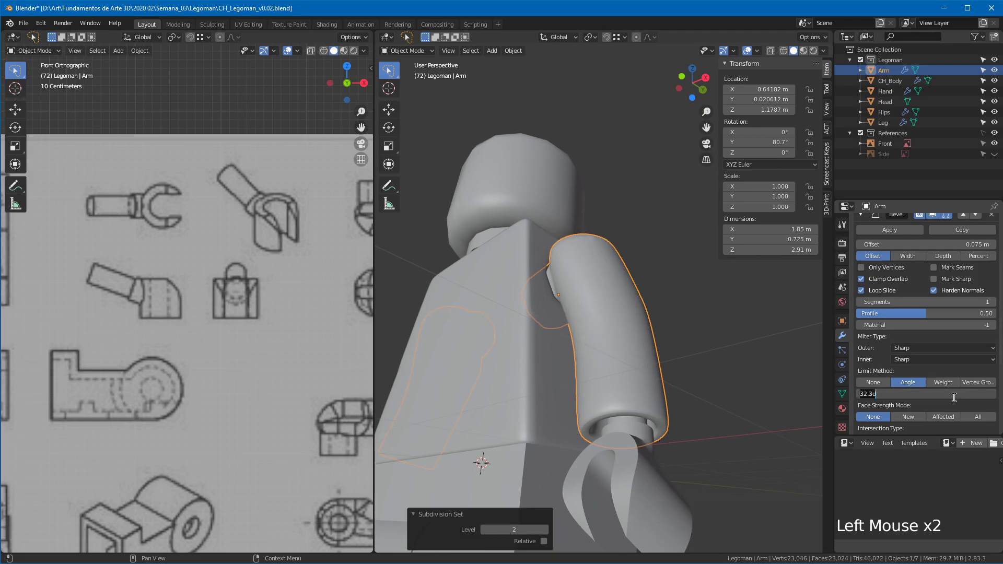
type("65")
key("Return")
left_click(918, 393)
type("30")
key("Return")
middle_click_drag(600, 298, 633, 311)
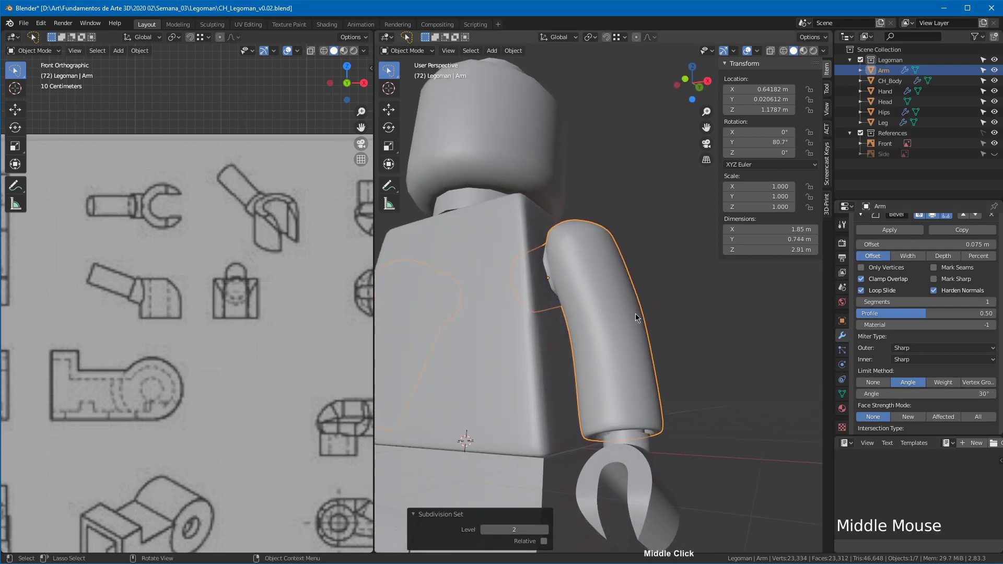
Step: Add a level 2 Subdivision Surface to the hips and place a Bevel modifier before it in the stack
middle_click_drag(568, 346, 597, 313, "shift")
left_click(633, 303)
middle_click_drag(809, 276, 648, 345)
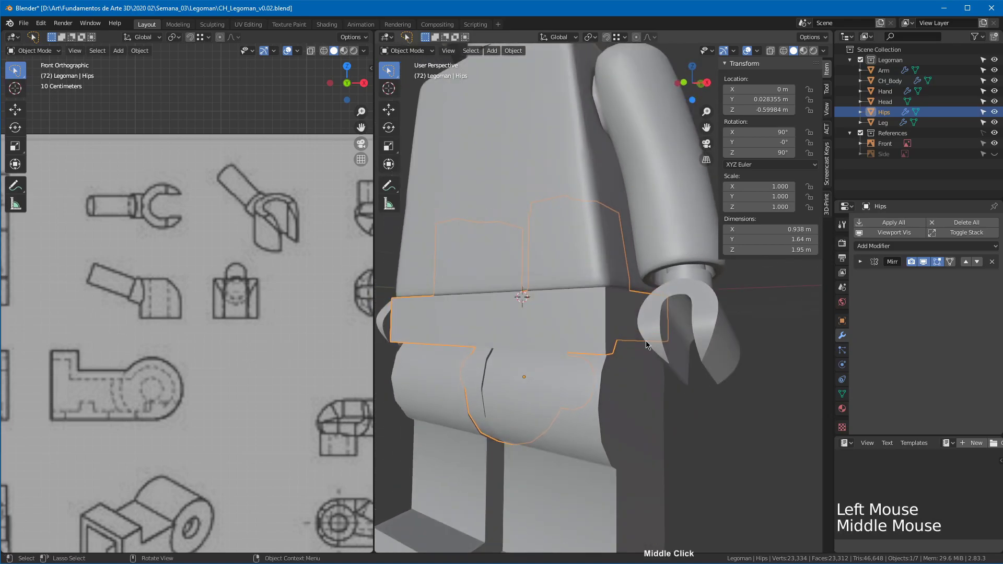
key("ctrl+2")
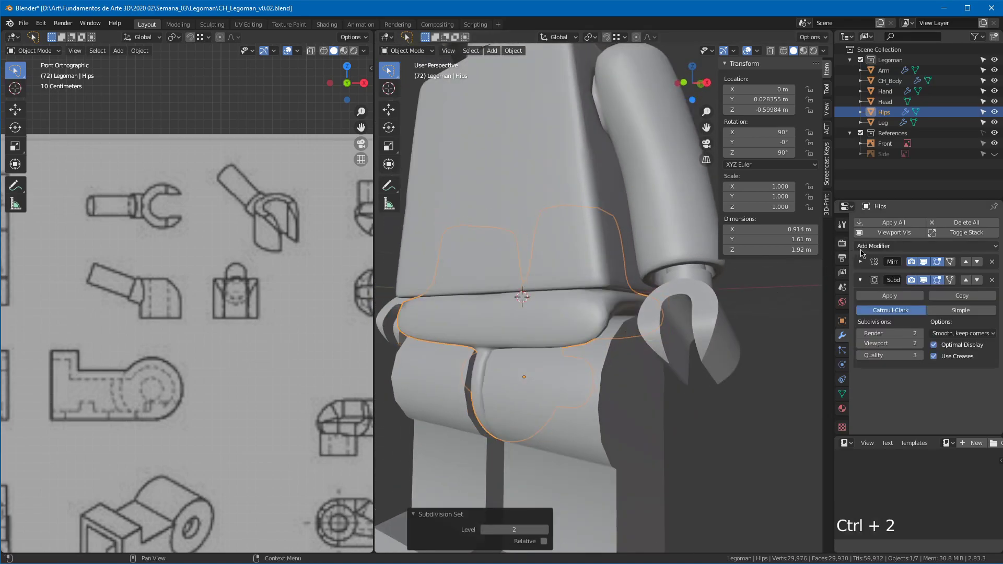
left_click(883, 246)
left_click(802, 284)
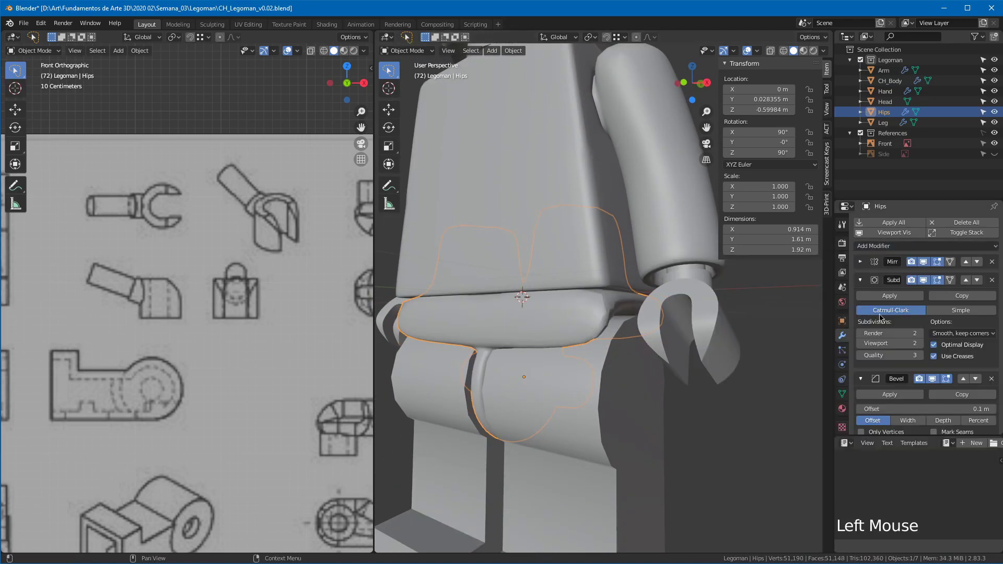
left_click(963, 379)
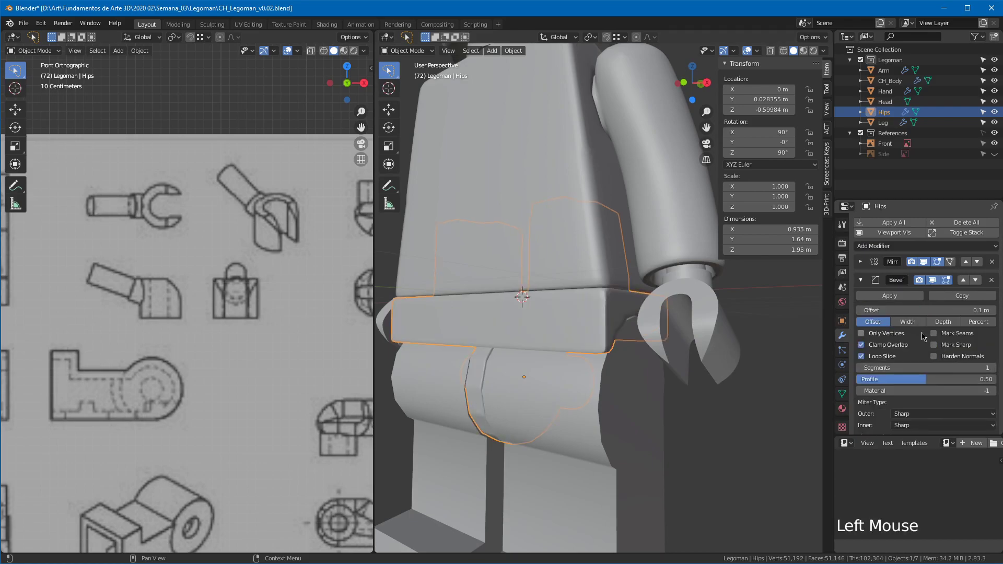
Step: Set the hips' bevel offset to 0.0075 m, with Harden Normals enabled and the limit method set to Angle
double_click(953, 311)
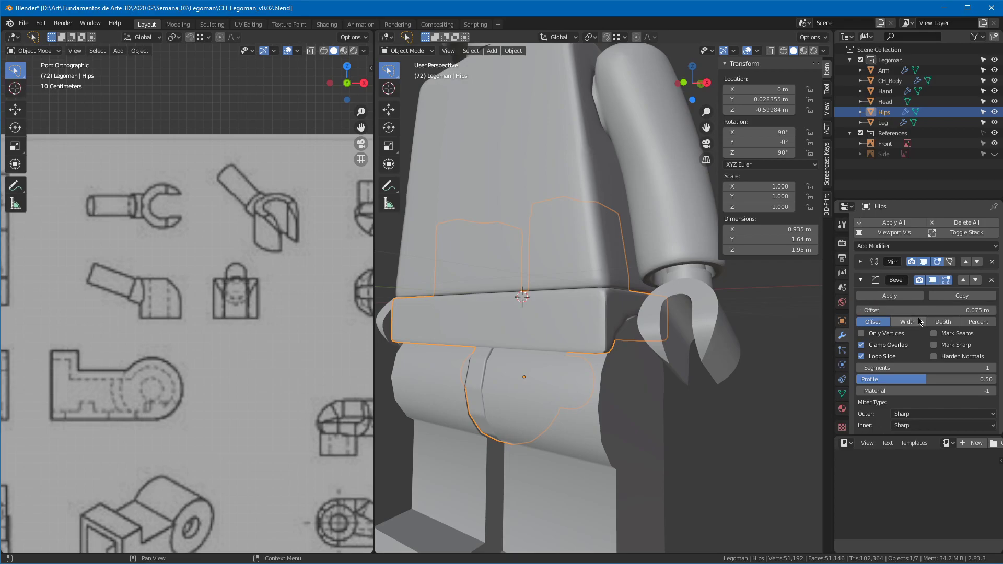
left_click(936, 310)
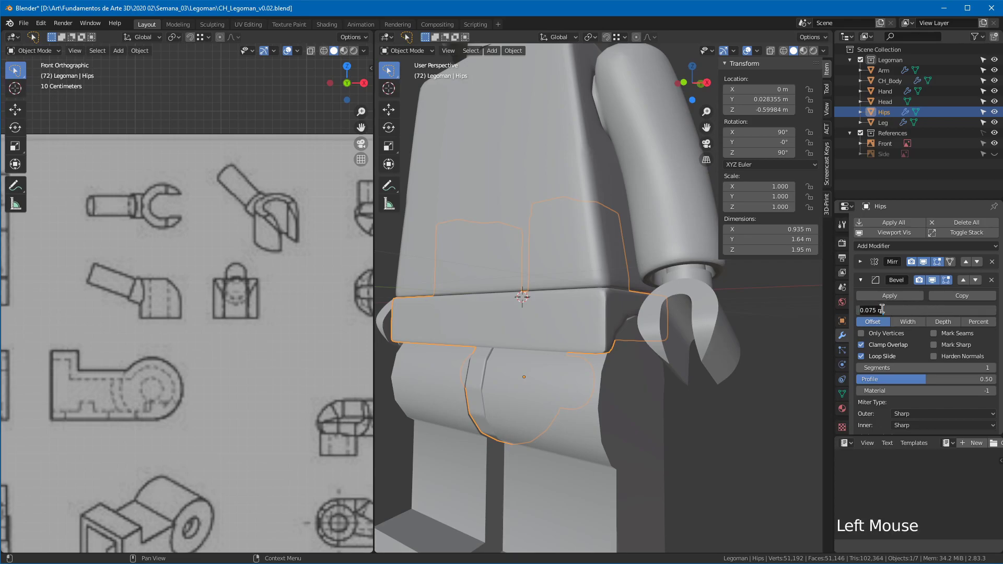
type("0")
key("Return")
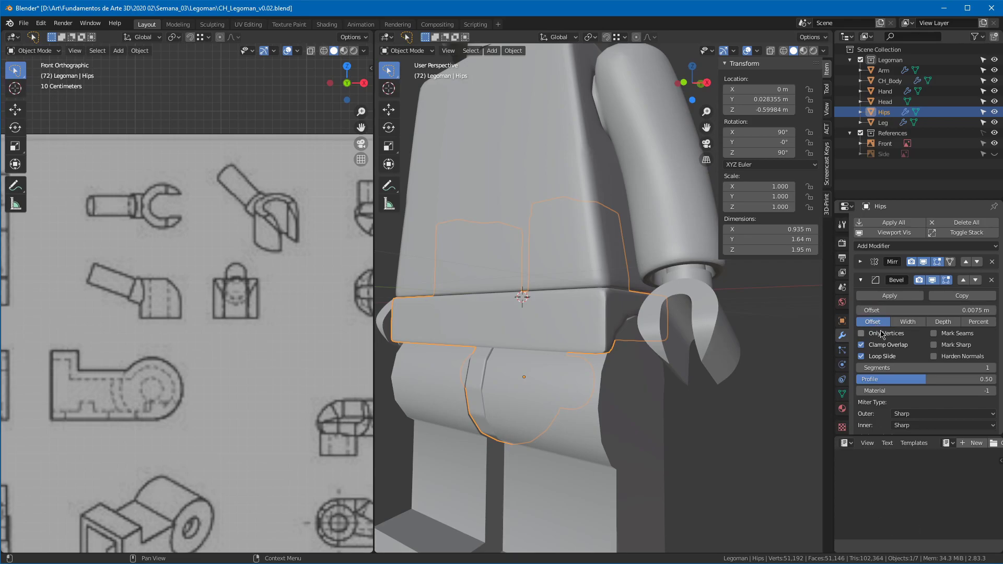
middle_click_drag(901, 377, 893, 354)
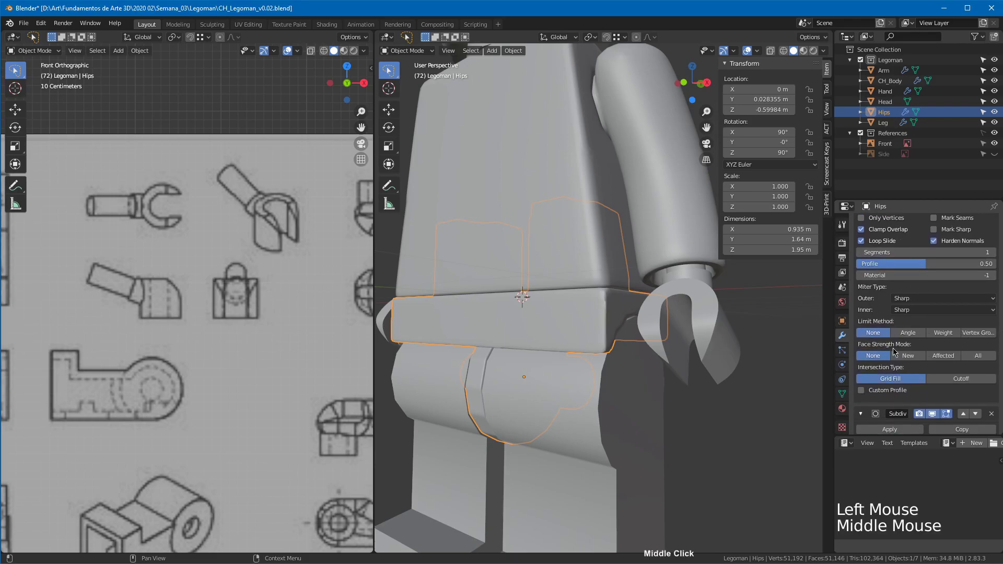
left_click(908, 332)
Step: Add a level 2 Subdivision Surface to the legs
middle_click_drag(590, 312, 646, 302)
left_click(646, 302)
key("ctrl+2")
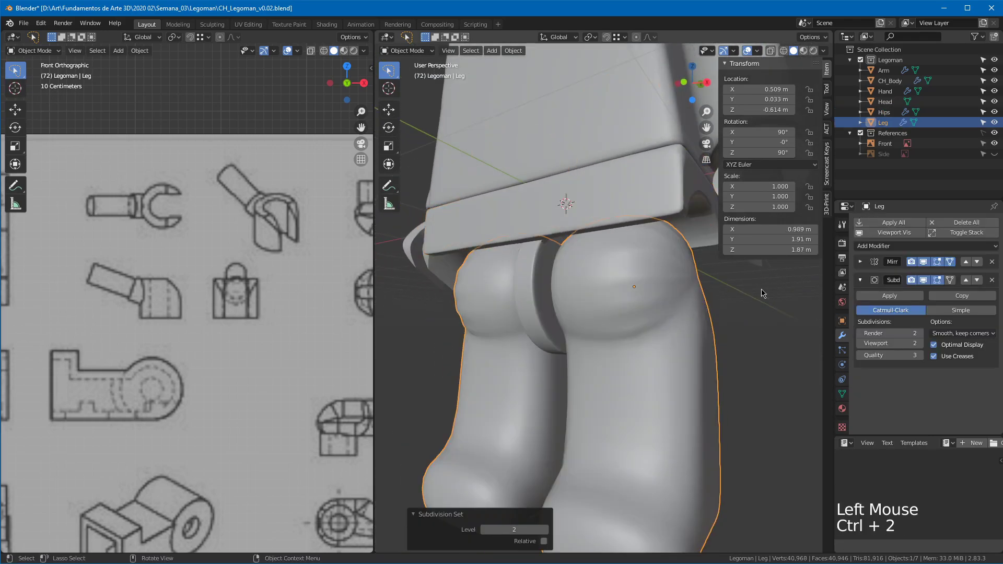
middle_click_drag(635, 362, 648, 313, "ctrl")
middle_click_drag(648, 314, 651, 345)
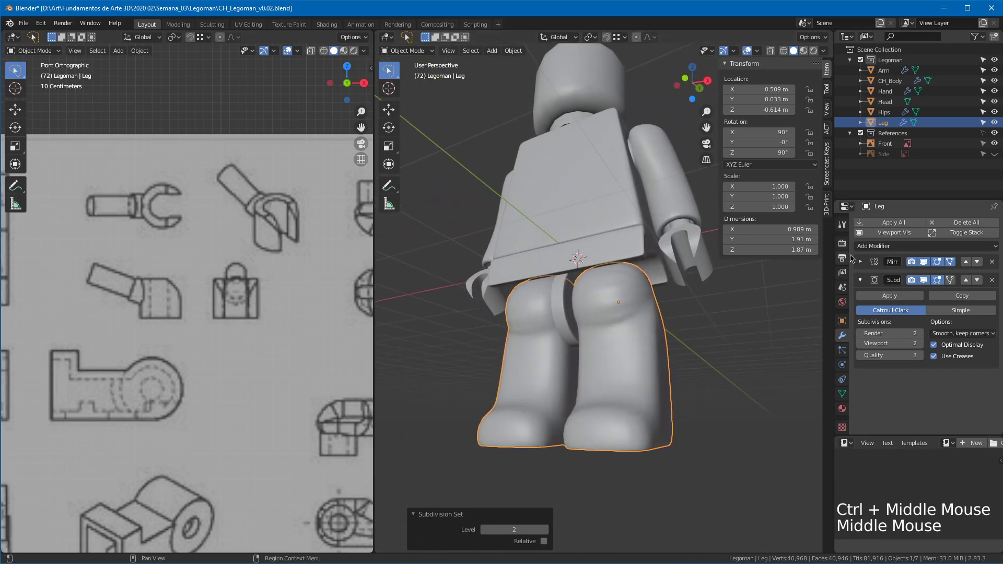
Step: Add a Bevel modifier to the legs before the Subdivision Surface, with Harden Normals enabled and the limit method set to Angle
left_click(882, 245)
left_click(805, 283)
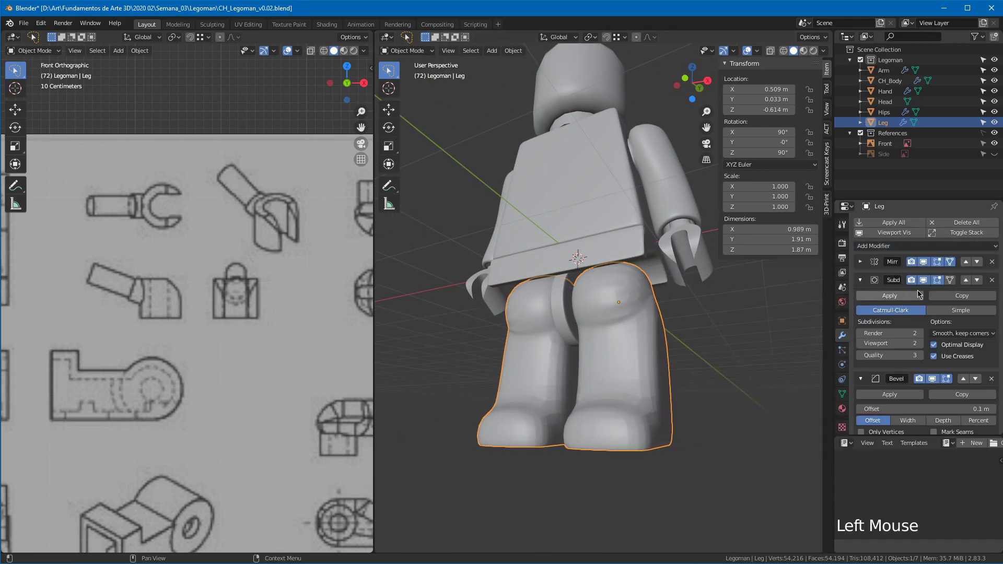
left_click(910, 295)
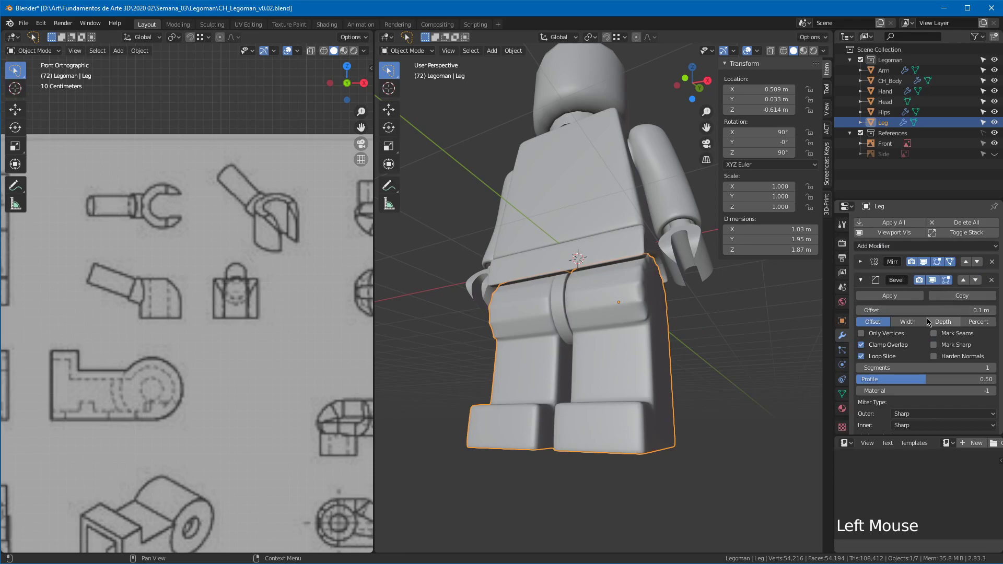
double_click(956, 312)
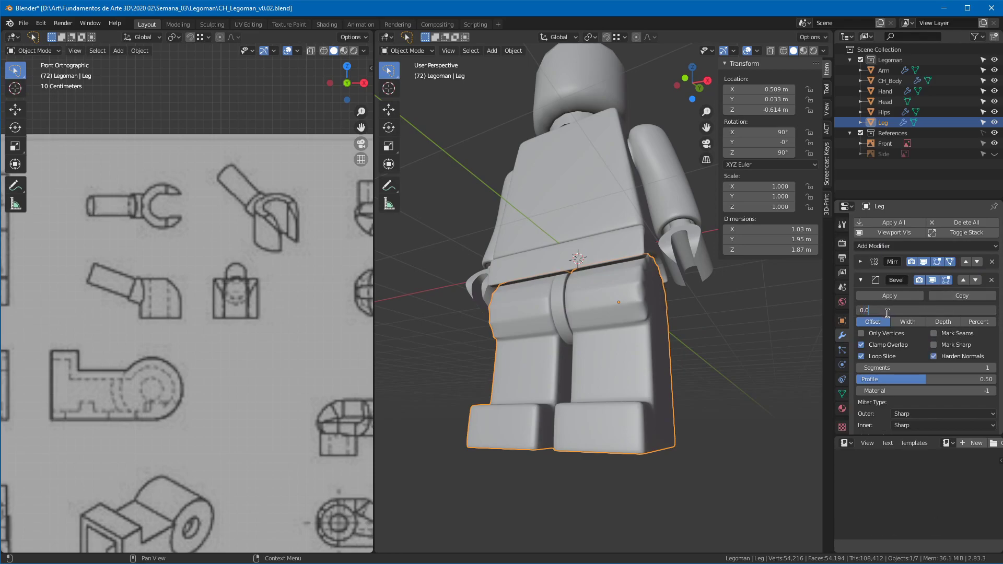
key("Return")
middle_click_drag(914, 371, 914, 254)
left_click(908, 333)
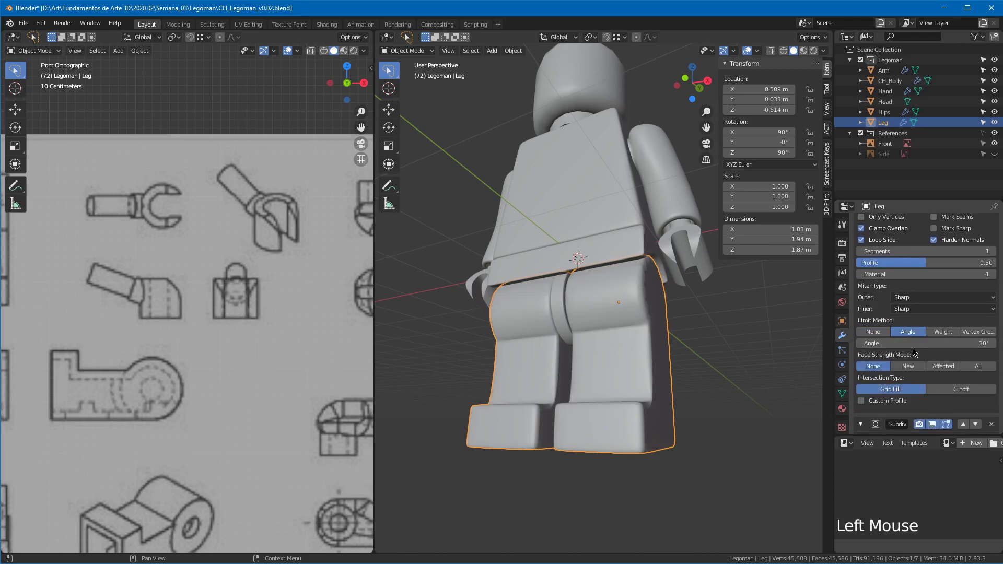
Step: Set the limit angle of the legs' bevel to 65°
left_click(957, 353)
double_click(952, 344)
type("65")
key("Return")
Step: Set the legs' bevel offset to 0.01 m and check it against the bevel on the body
mouse_move(642, 342)
middle_mouse_down()
mouse_move(664, 339)
mouse_move(640, 334)
middle_mouse_up()
mouse_move(958, 262)
middle_mouse_down()
mouse_move(959, 341)
mouse_move(961, 278)
middle_mouse_up()
left_click_drag(943, 281, 902, 283)
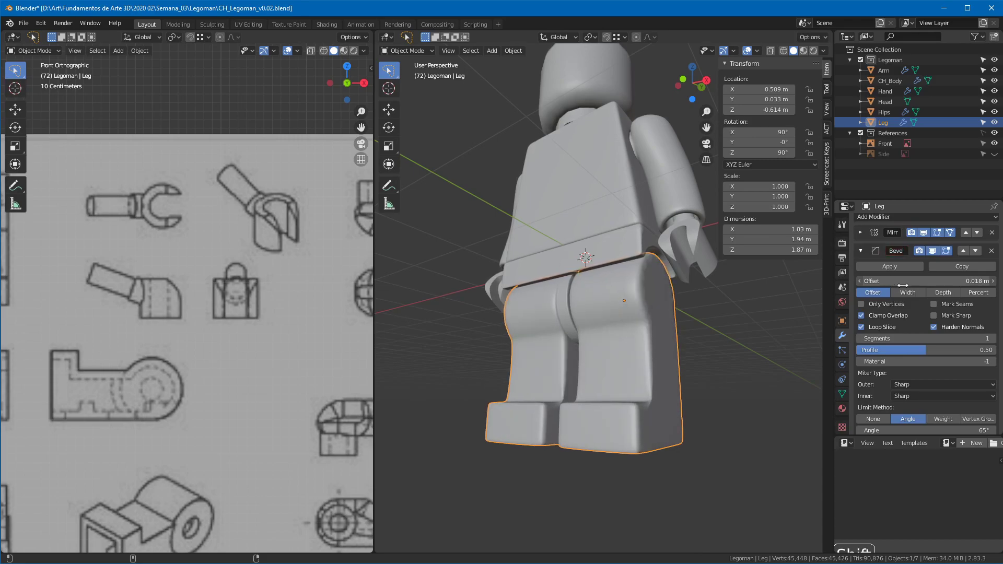
left_click(903, 283)
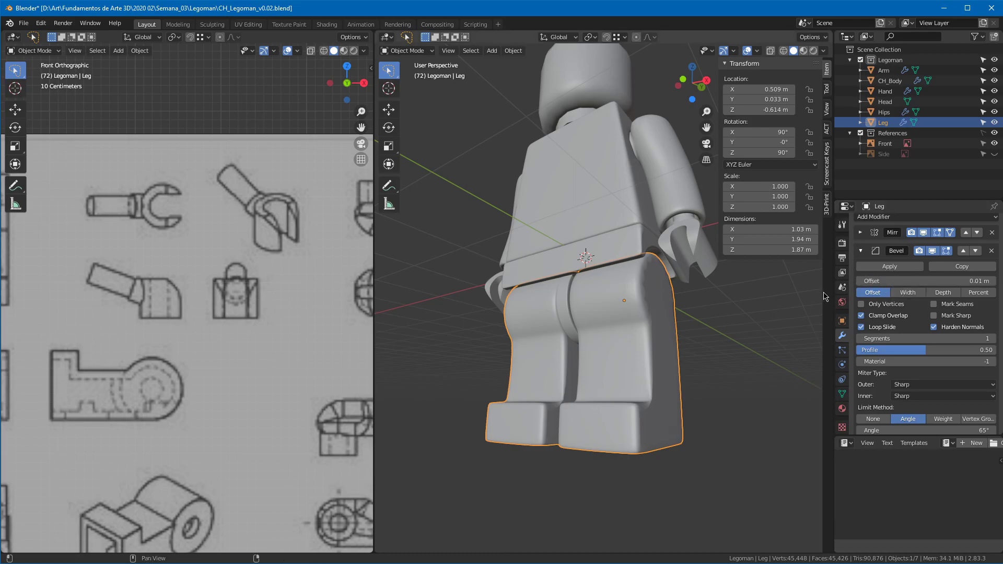
key("Return")
left_click(630, 196)
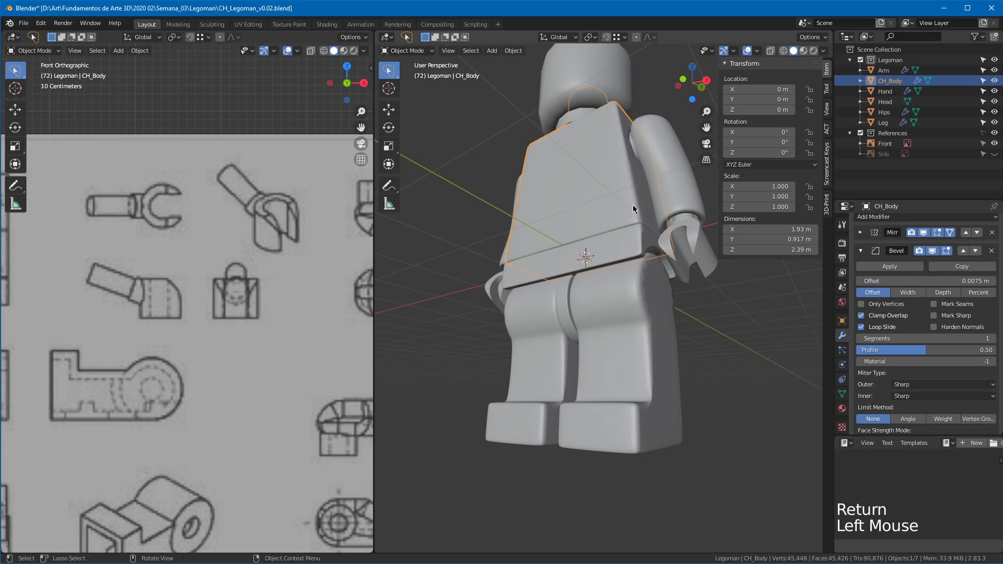
left_click(640, 292)
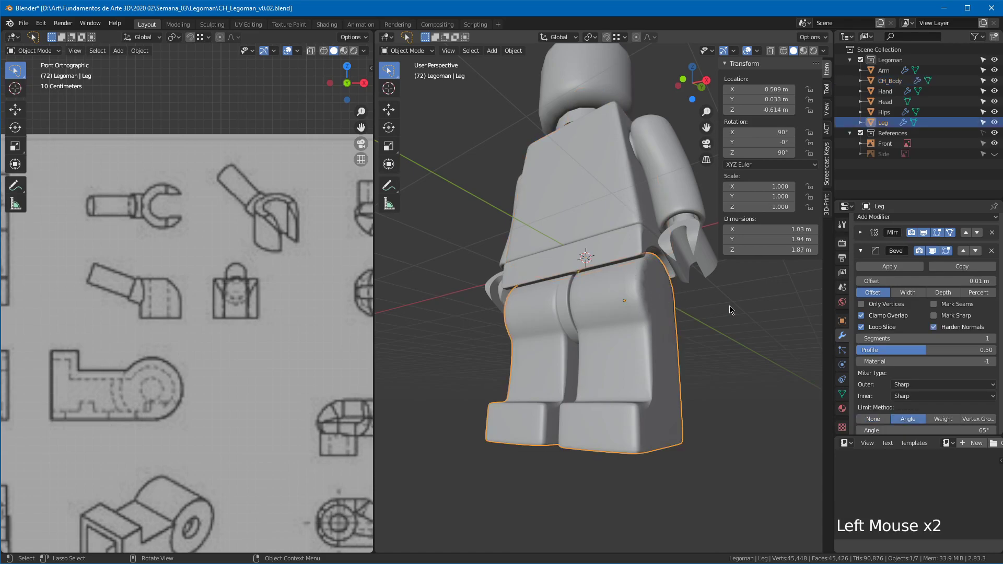
Step: Enter edit mode on the leg and select the edge loops outlining the outer side of the hip joint and shin
left_click(861, 251)
middle_click_drag(696, 336, 682, 330, "ctrl")
key("Tab")
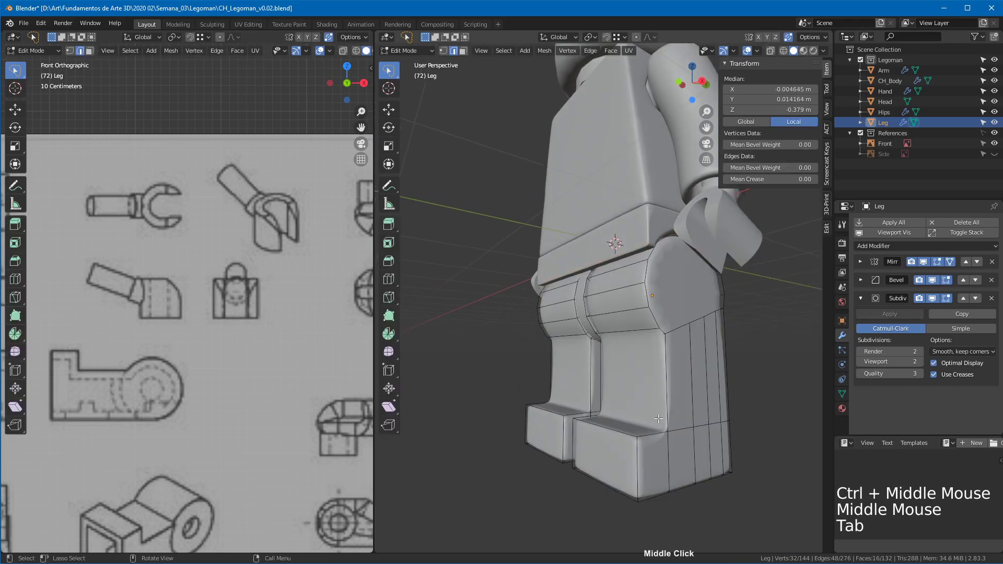
middle_click_drag(655, 436, 682, 260)
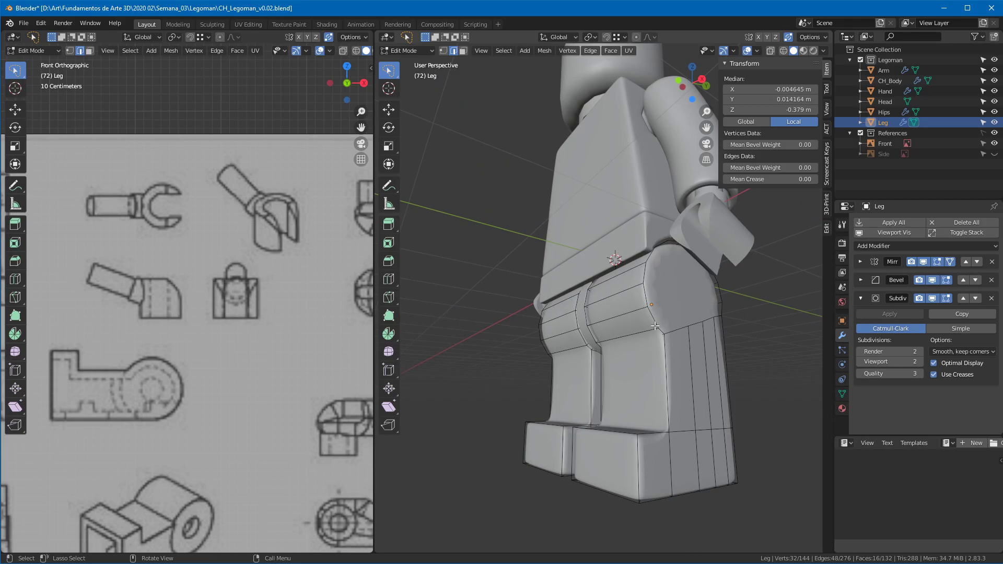
left_click(649, 310, "alt")
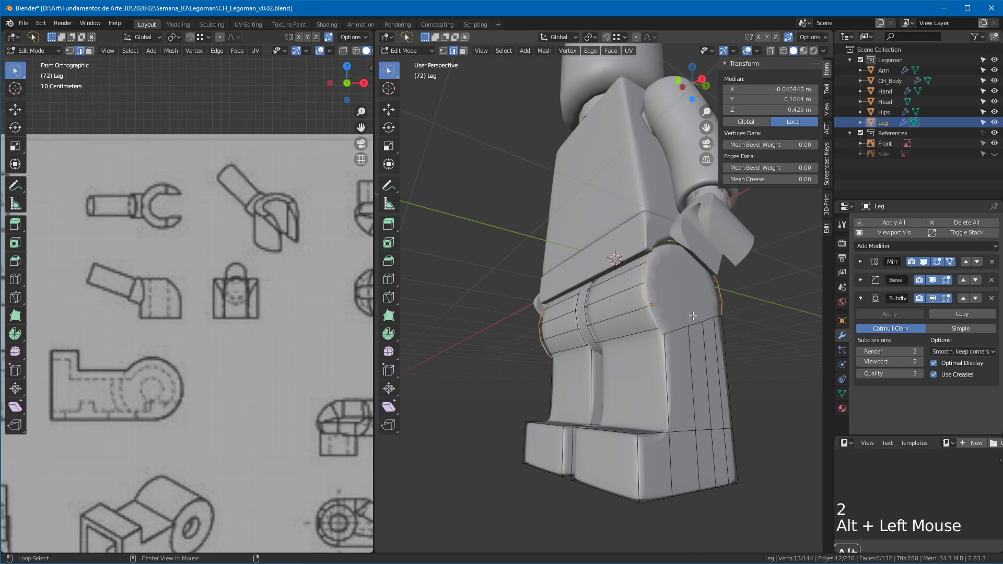
left_click(668, 362, "alt+shift")
left_click(641, 468, "alt+shift")
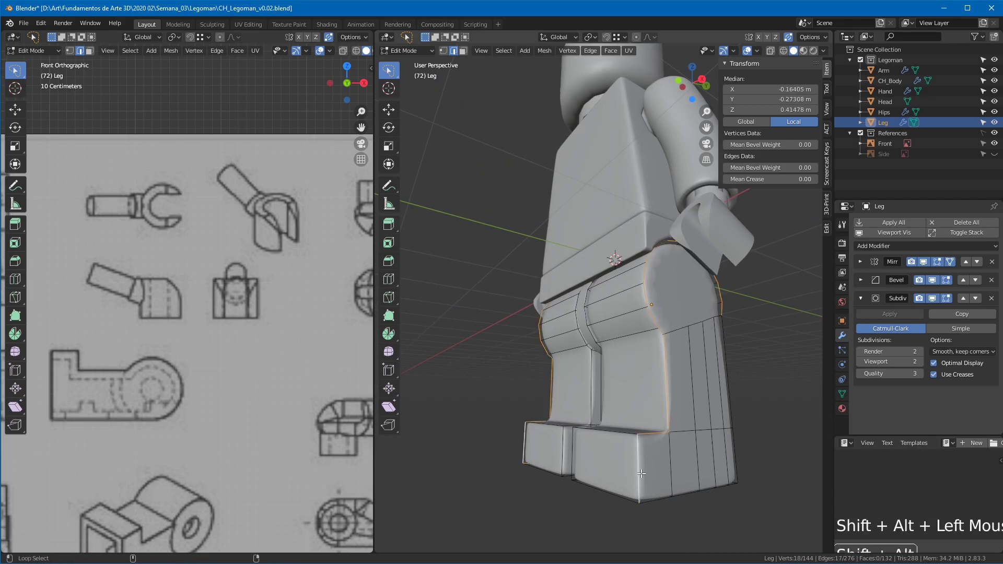
left_click(661, 502, "alt+shift")
middle_click_drag(661, 502, 656, 467)
key("ctrl+z")
key("ctrl+z")
Step: Extend the selection with the foot's outer outline and the border edges on the leg's inner side
left_click(630, 457, "shift")
left_click(659, 491, "alt+shift")
middle_click_drag(660, 491, 612, 488)
left_click(679, 422, "alt+shift")
left_click(609, 491, "shift")
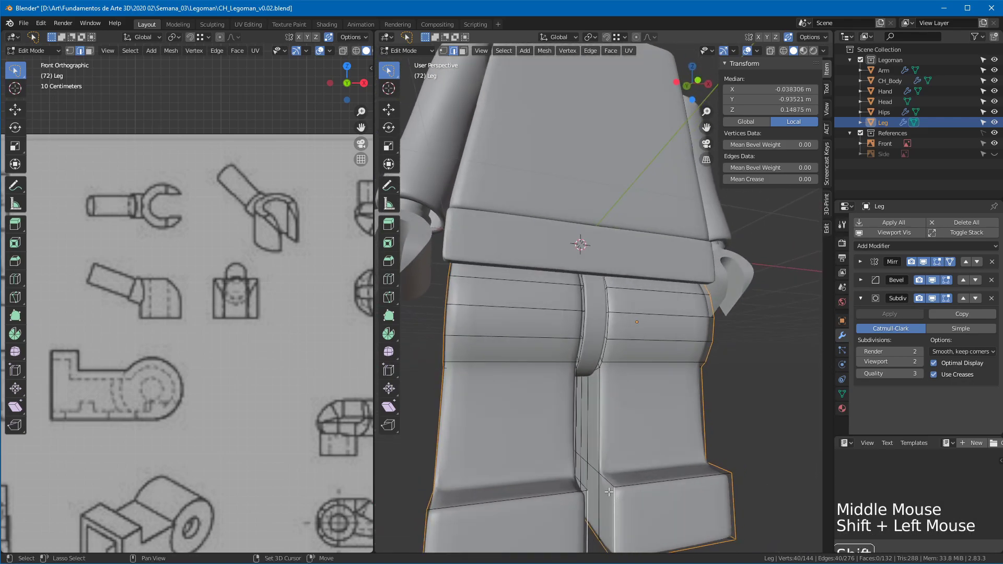
left_click(609, 492, "shift")
left_click(604, 463, "alt+shift")
left_click(638, 471, "shift")
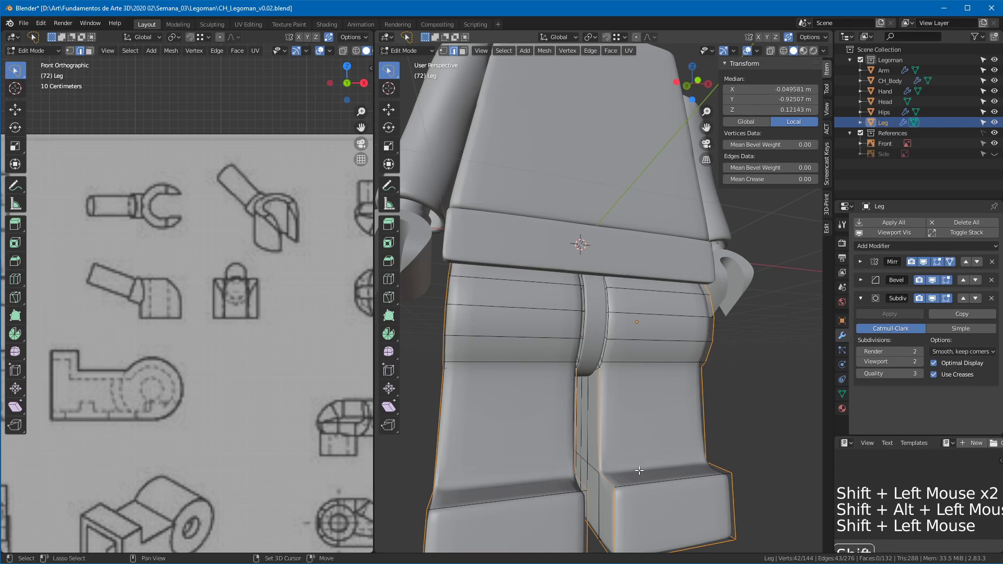
Step: Add the leg's remaining rear and inner outline edges to the selection
middle_click_drag(639, 471, 526, 263)
left_click(601, 338, "alt+shift")
left_click(574, 310, "shift")
left_click(573, 375, "shift")
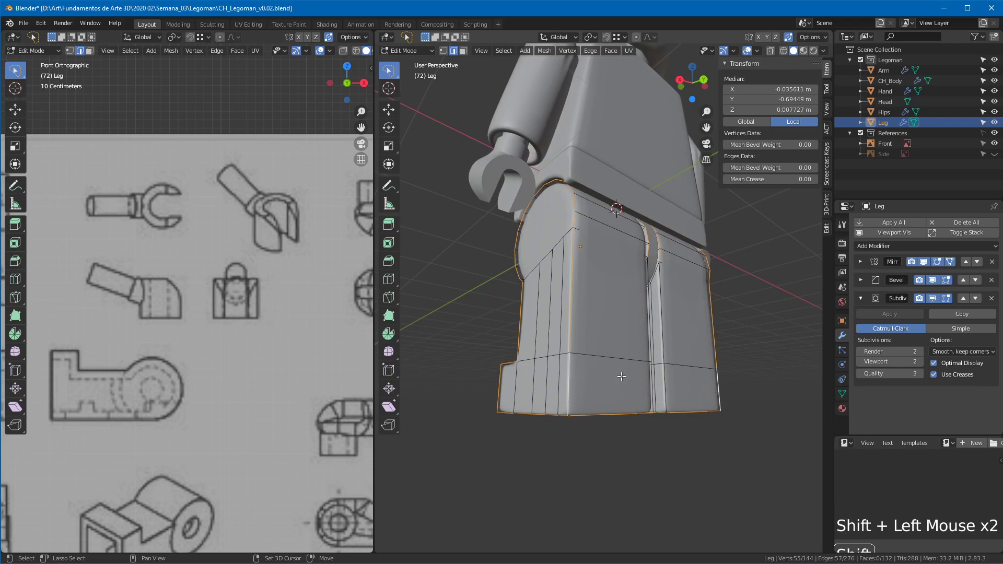
middle_click_drag(649, 384, 640, 245)
left_click(652, 349, "shift")
left_click(651, 349, "shift")
Step: Set the mean crease of the selected leg outline edges to 0.75
left_click_drag(744, 185, 796, 187)
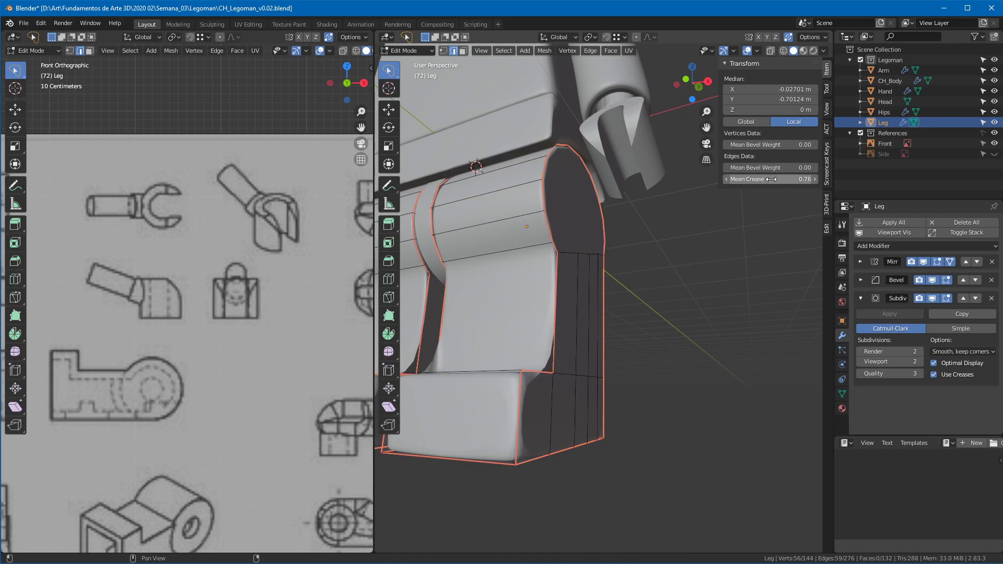
left_click(769, 189)
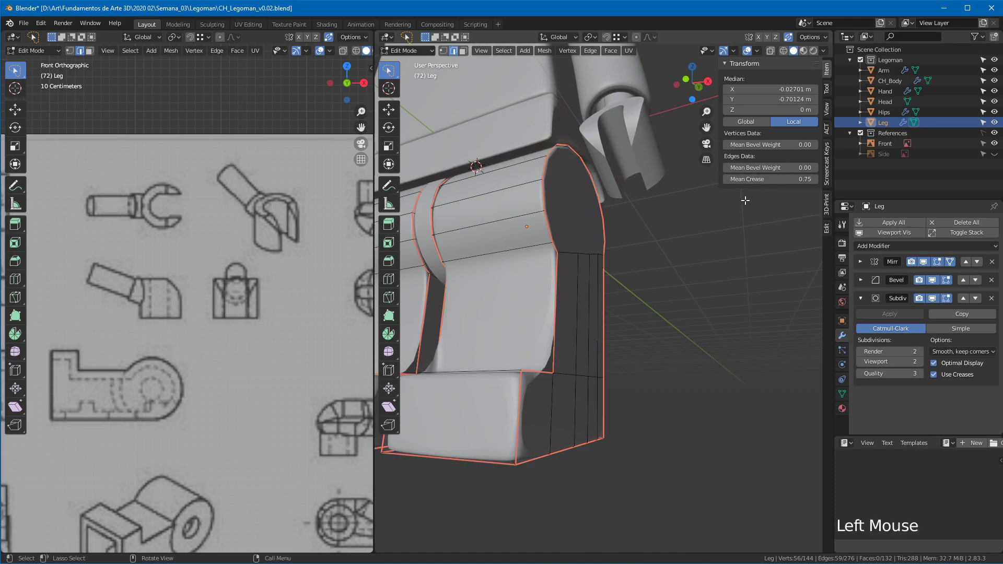
left_click(763, 189)
Step: Crease the foot's top front edge and the ankle edge at 0.75, and raise the ankle edge's crease to 0.90
middle_click_drag(587, 293, 648, 272)
left_click(579, 340)
key("alt+z")
left_click(538, 413, "shift")
left_click(757, 179)
type("0")
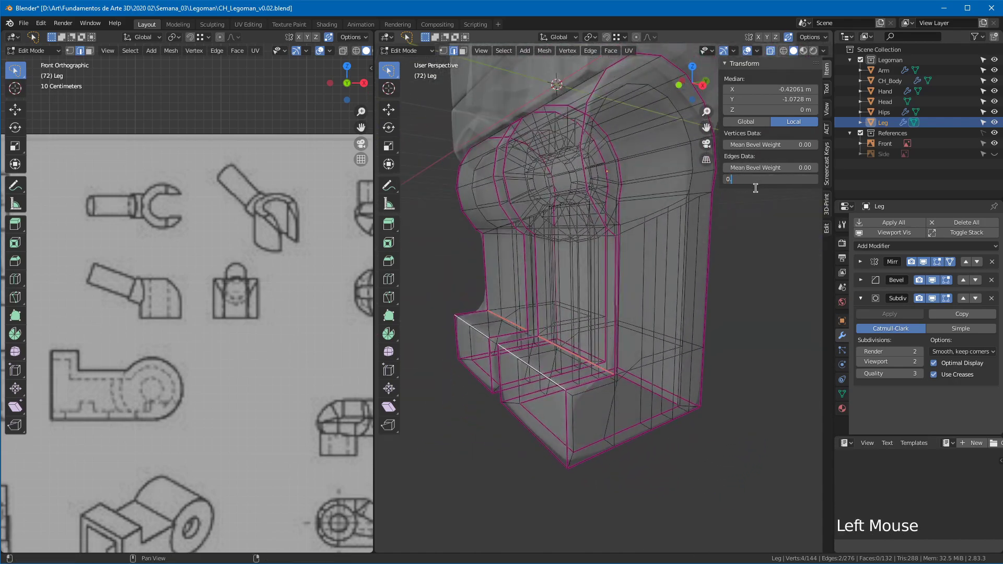
key("Return")
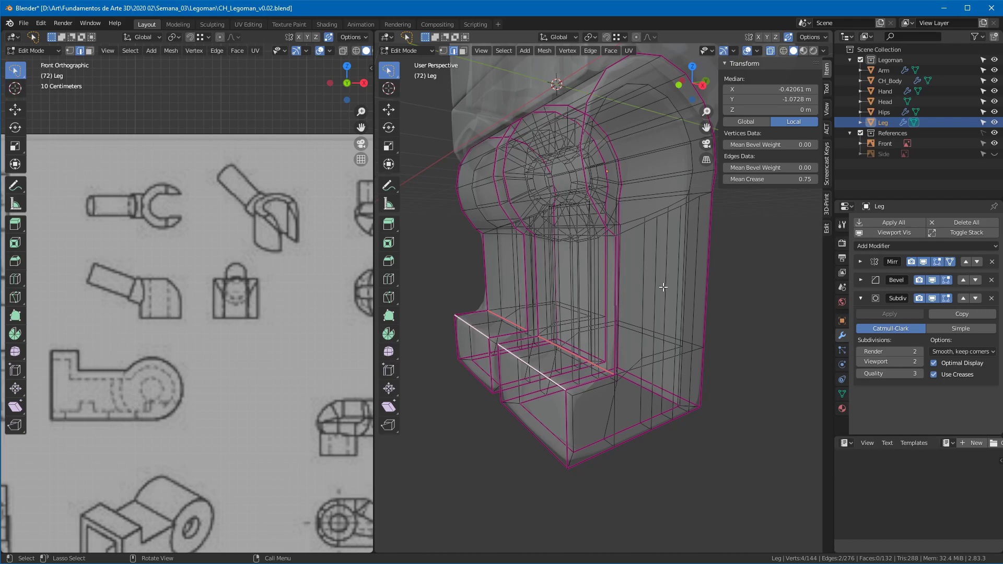
key("alt+z")
middle_click_drag(663, 287, 591, 309)
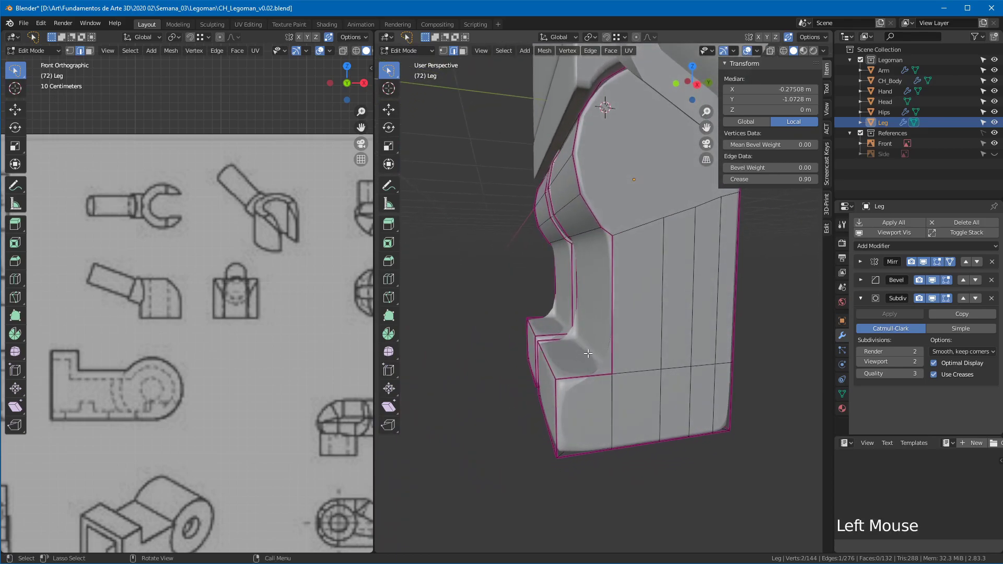
middle_click_drag(587, 351, 617, 329)
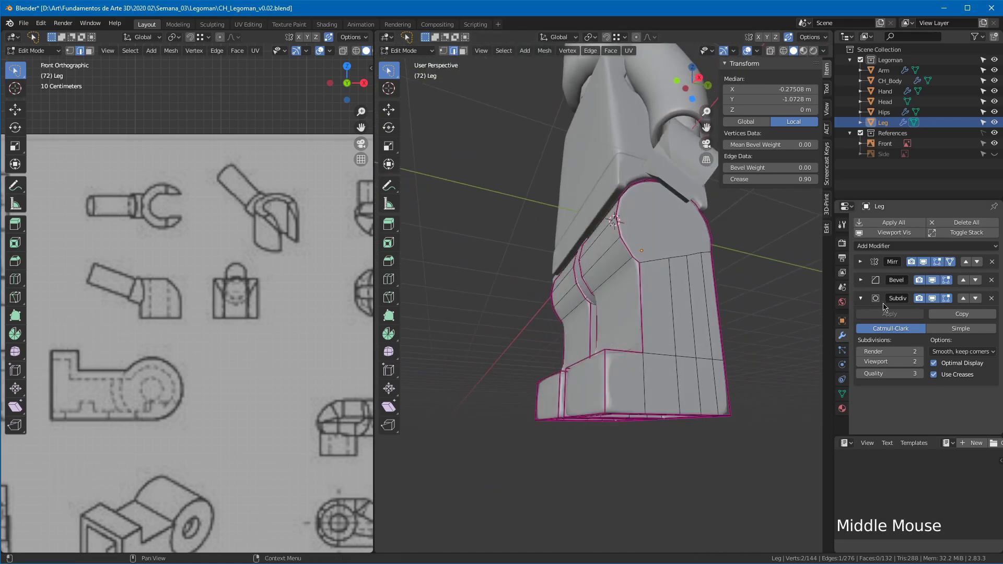
Step: Switch the legs' bevel to the Width method and set the width to 0.01 m
left_click(861, 281)
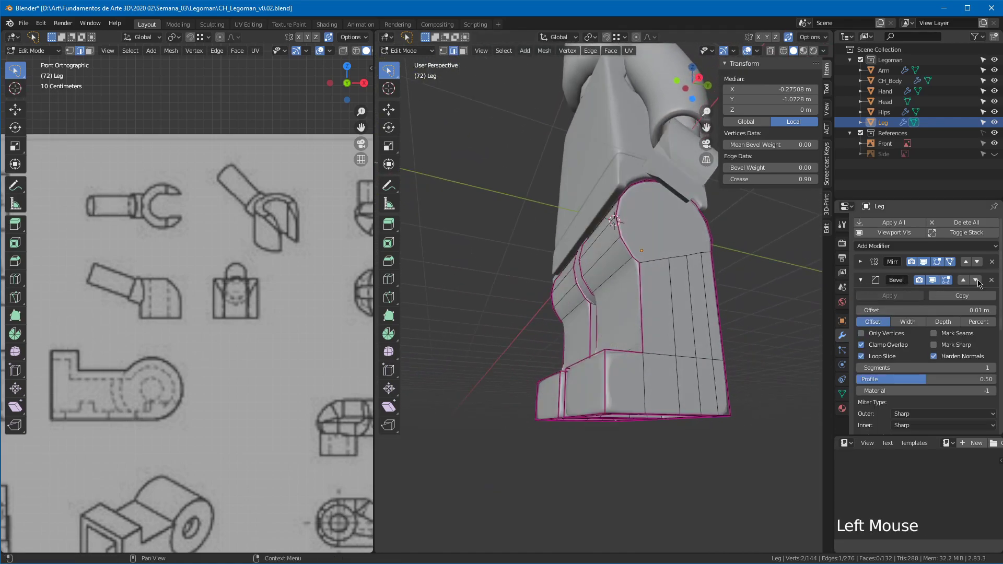
left_click(911, 321)
left_click_drag(943, 310, 937, 311)
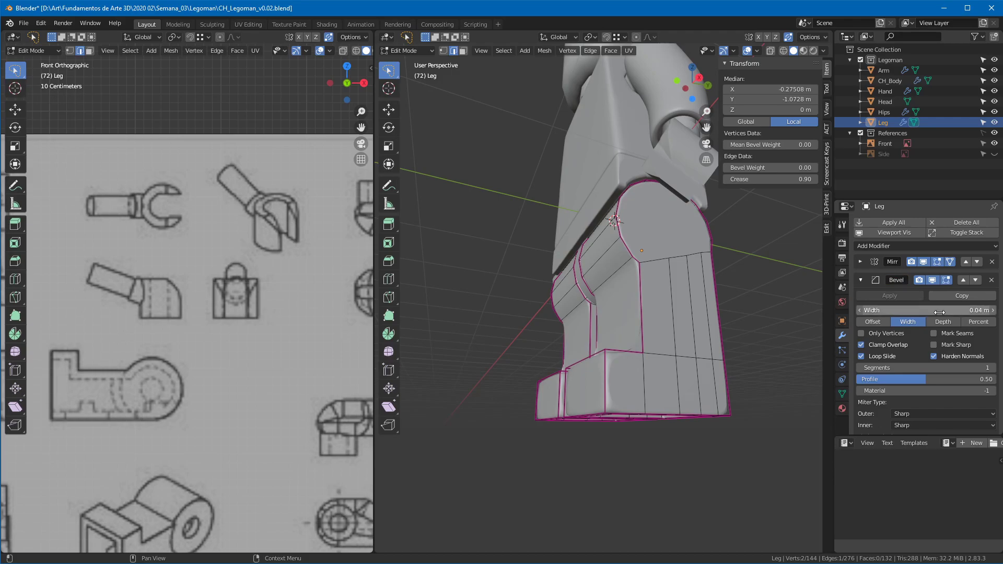
left_click(939, 311)
key("Return")
Step: Set the limit angle of the legs' bevel back to 30°
middle_click_drag(653, 313, 695, 334)
middle_click_drag(898, 393, 898, 290)
left_click_drag(917, 356, 872, 354)
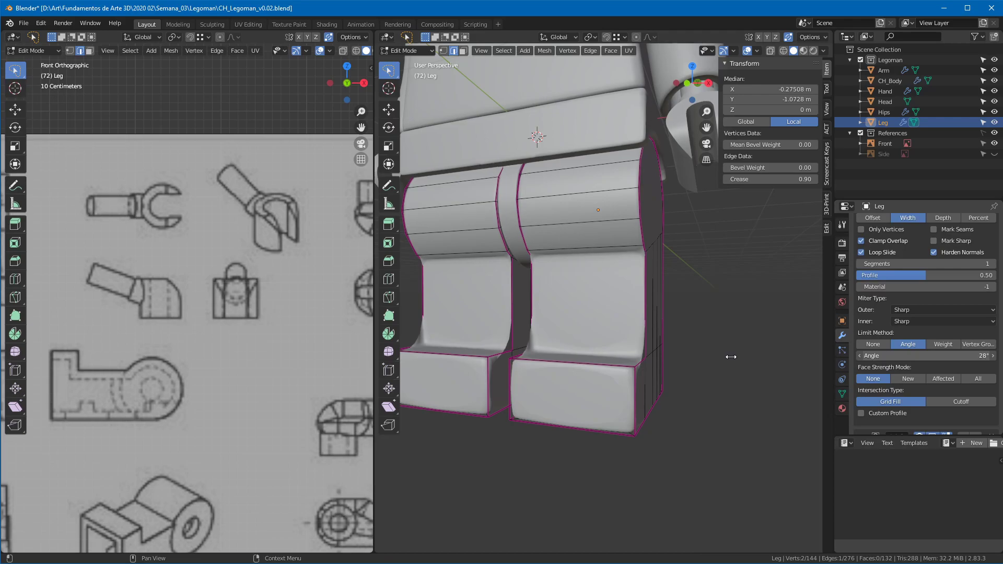
left_click(924, 357)
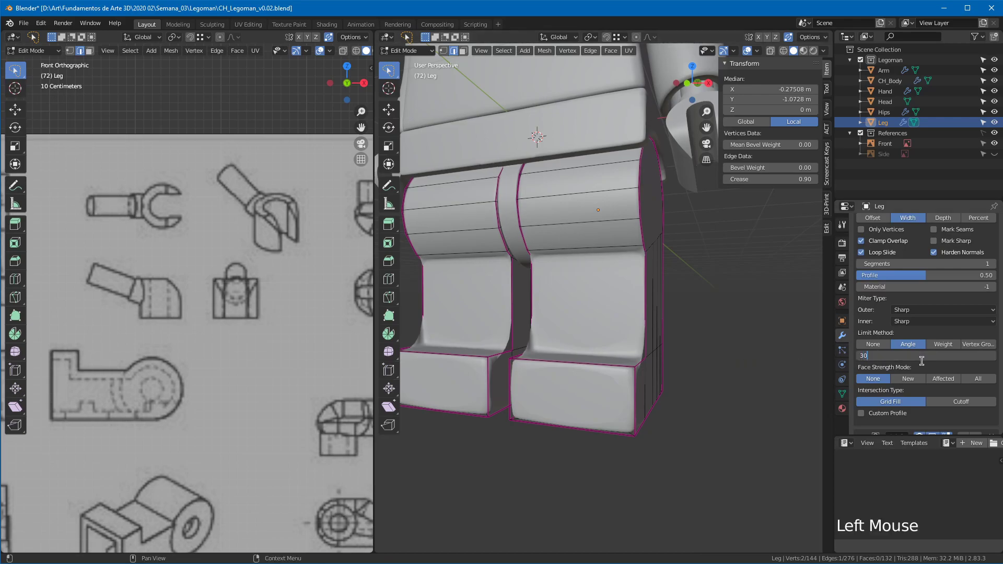
middle_click_drag(939, 370, 950, 314)
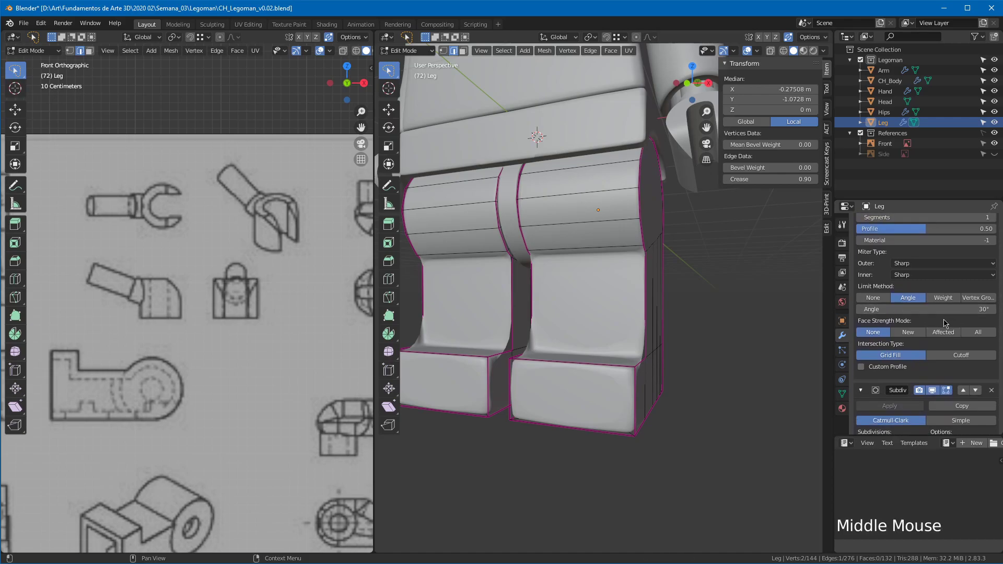
Step: Try to crease an edge inside the hollow underside of the leg, and undo the attempt
mouse_move(701, 341)
middle_mouse_down()
mouse_move(614, 352)
mouse_move(647, 375)
mouse_move(660, 365)
mouse_move(598, 387)
mouse_move(623, 373)
mouse_move(530, 277)
mouse_move(693, 319)
middle_mouse_up()
key("alt+z")
key("alt+z")
left_click(693, 319)
left_click(759, 179)
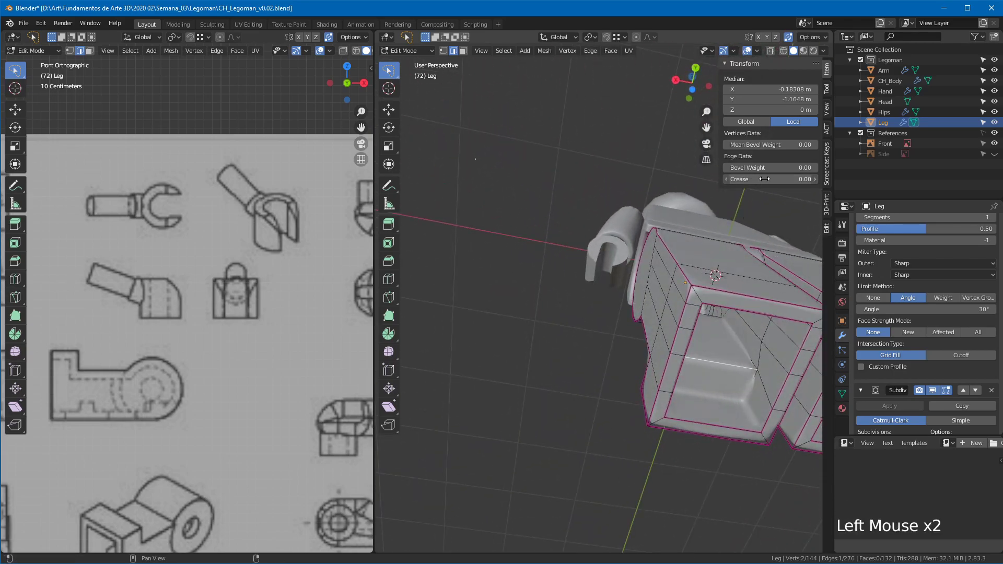
left_click_drag(687, 221, 674, 221)
middle_click_drag(674, 221, 667, 483)
key("ctrl+z")
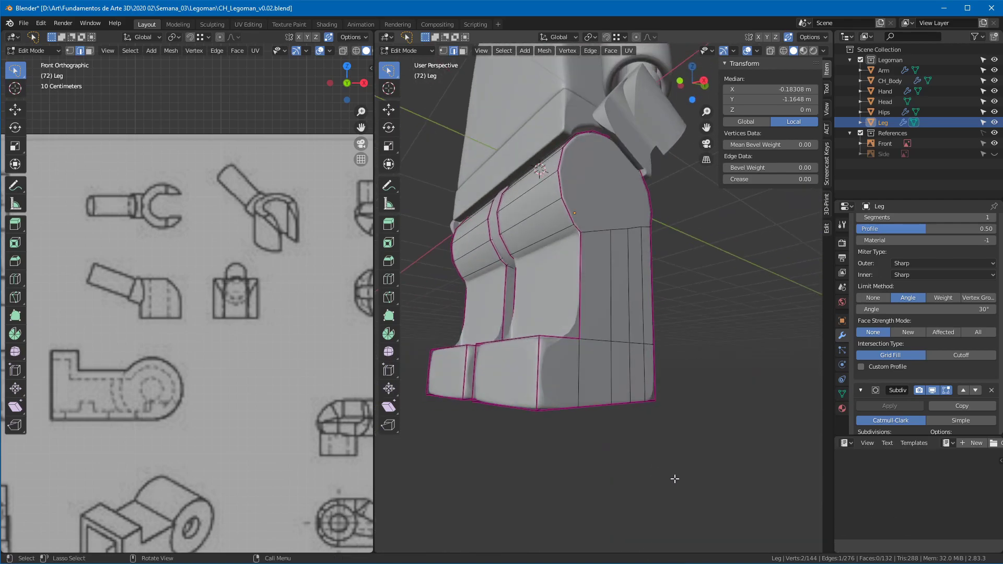
middle_click_drag(662, 281, 675, 276)
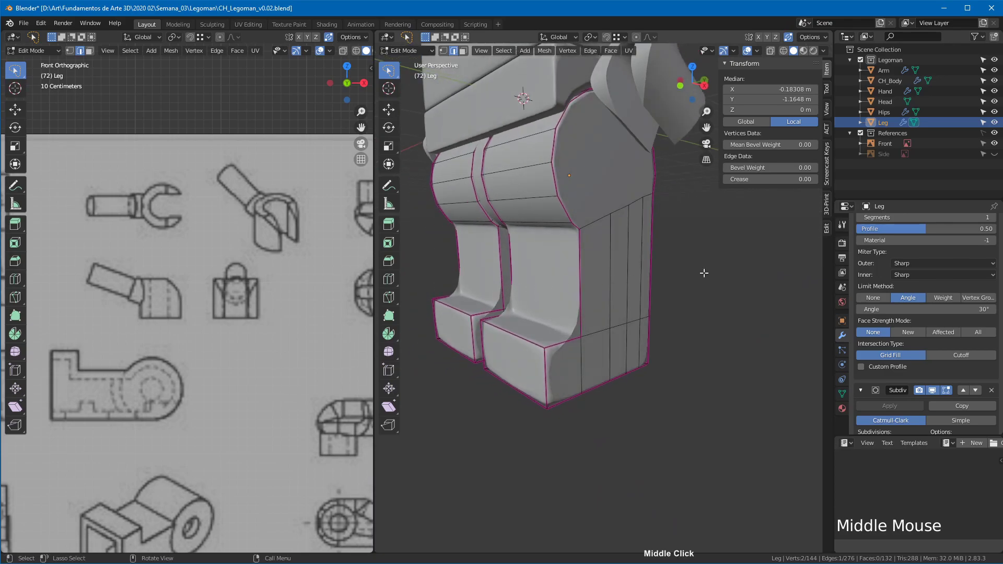
Step: Turn off viewport display for the legs' Bevel and Subdivision Surface modifiers and return to object mode
scroll(888, 292, "up", 5)
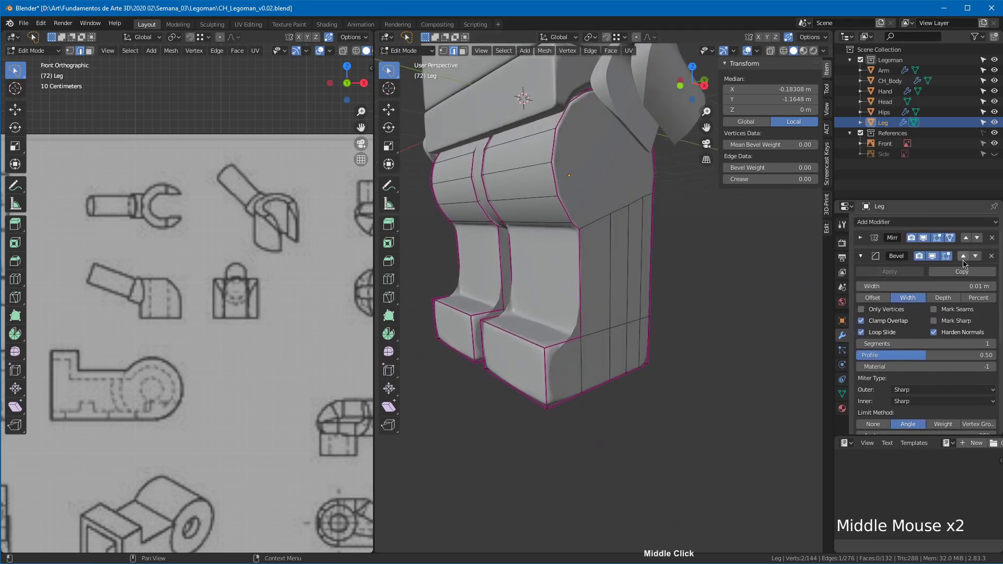
left_click(932, 256)
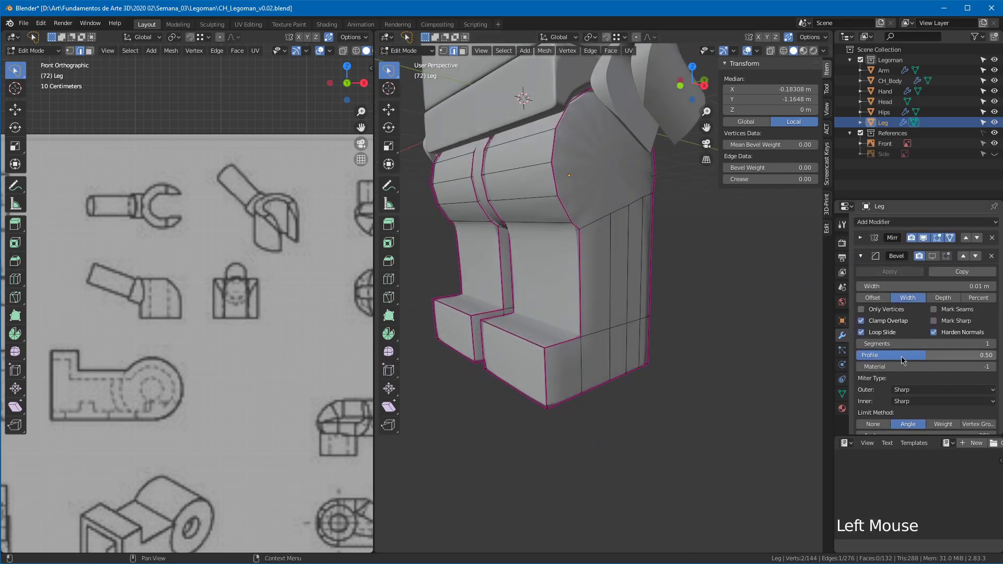
middle_click_drag(915, 253, 919, 250)
middle_click_drag(868, 314, 926, 343)
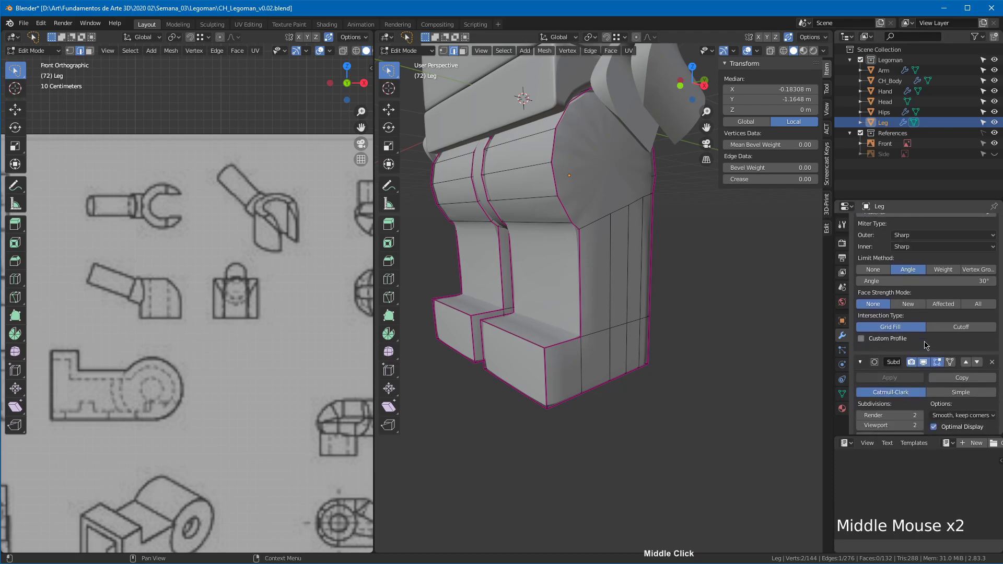
left_click(931, 362)
key("Tab")
middle_click_drag(640, 277, 664, 220, "ctrl")
middle_click_drag(665, 219, 654, 254, "shift")
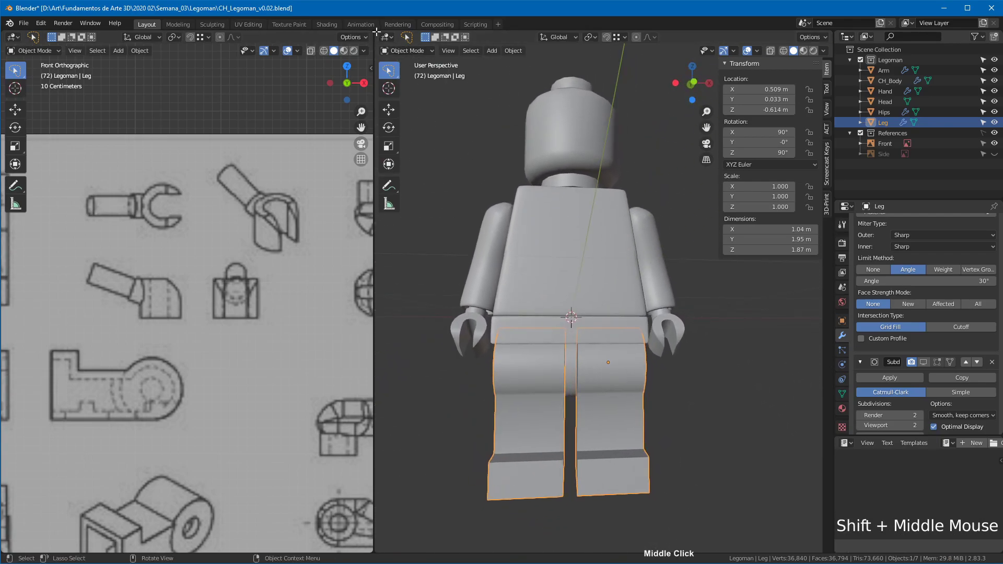
Step: Join the side-by-side 3D viewports into one large viewport
left_click_drag(374, 31, 326, 33)
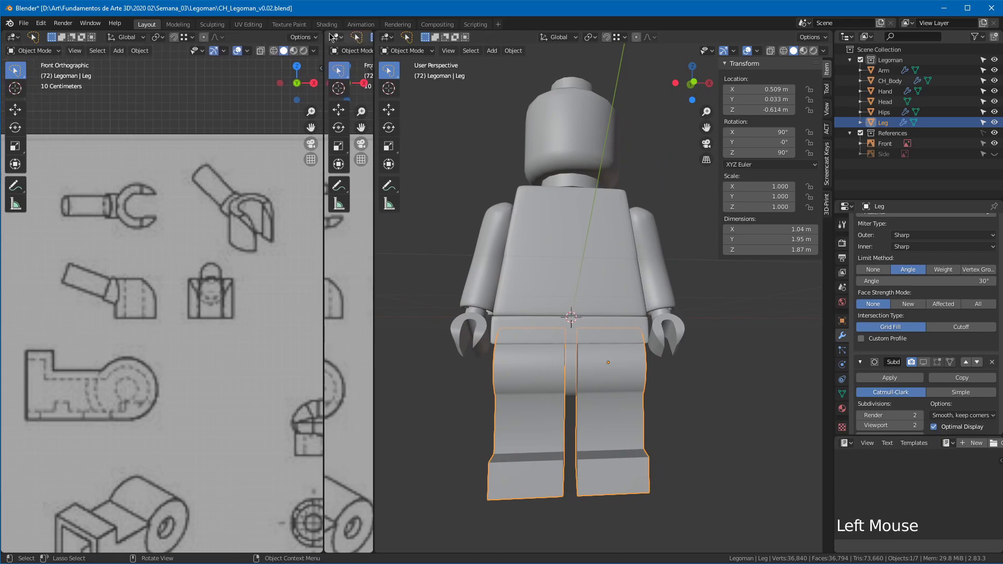
right_click(324, 34)
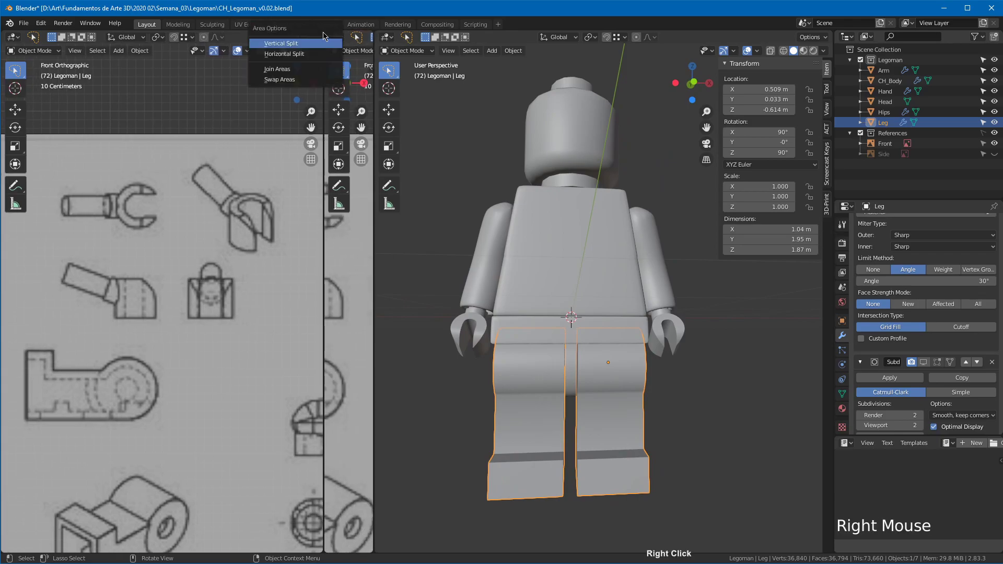
left_click(289, 70)
left_click(389, 68)
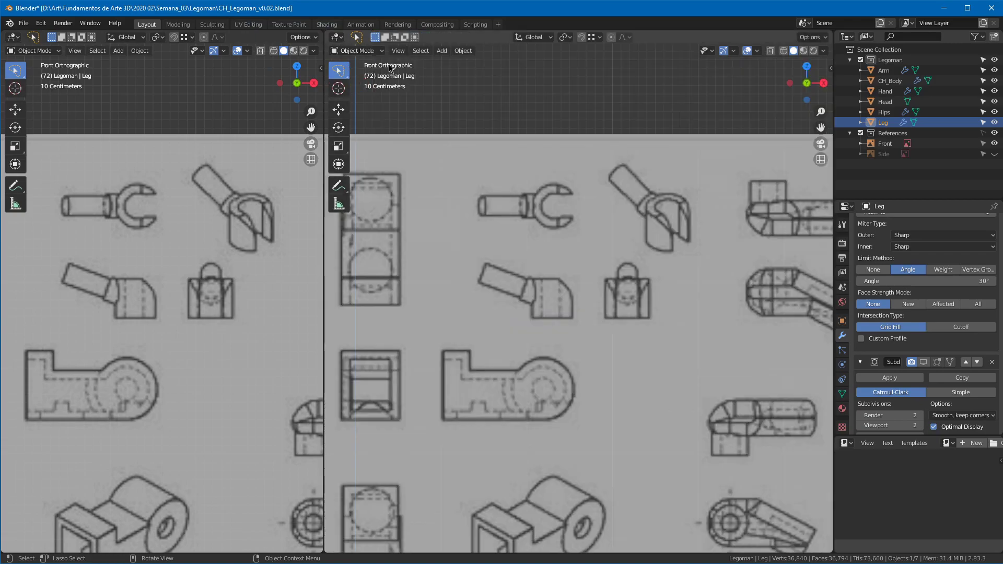
right_click(323, 35)
left_click(310, 73)
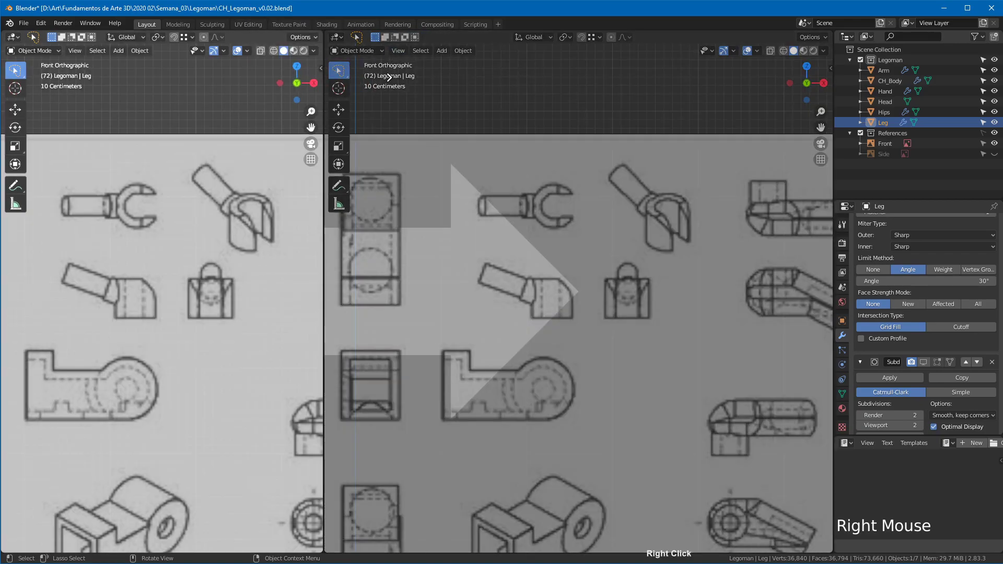
left_click(444, 79)
Step: Select the Legoman's torso, collapse its Bevel modifier settings and open its material properties
middle_click_drag(454, 78, 482, 297)
left_click(523, 280)
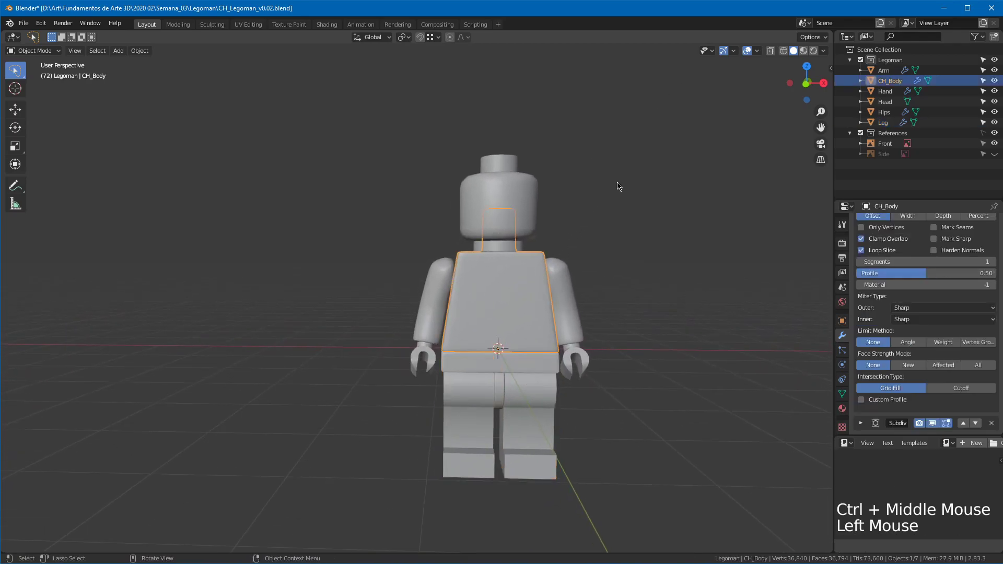
middle_click_drag(916, 249, 899, 292)
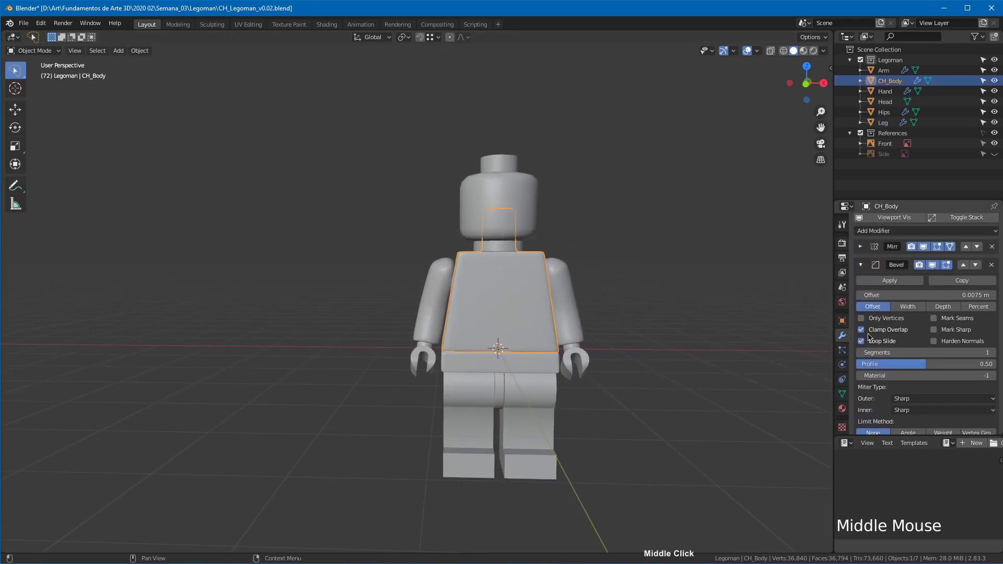
left_click(862, 268)
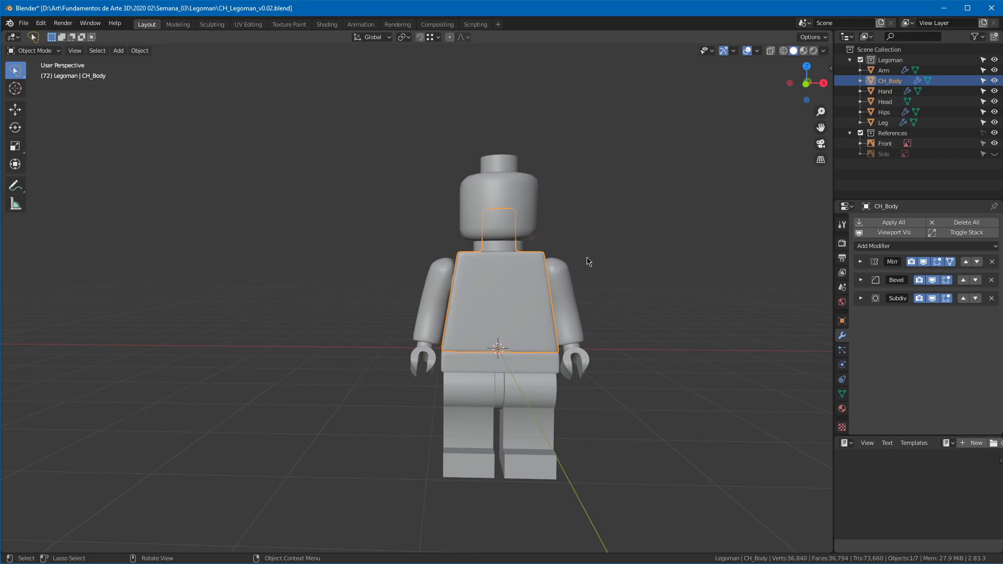
left_click(842, 410)
middle_click(843, 413)
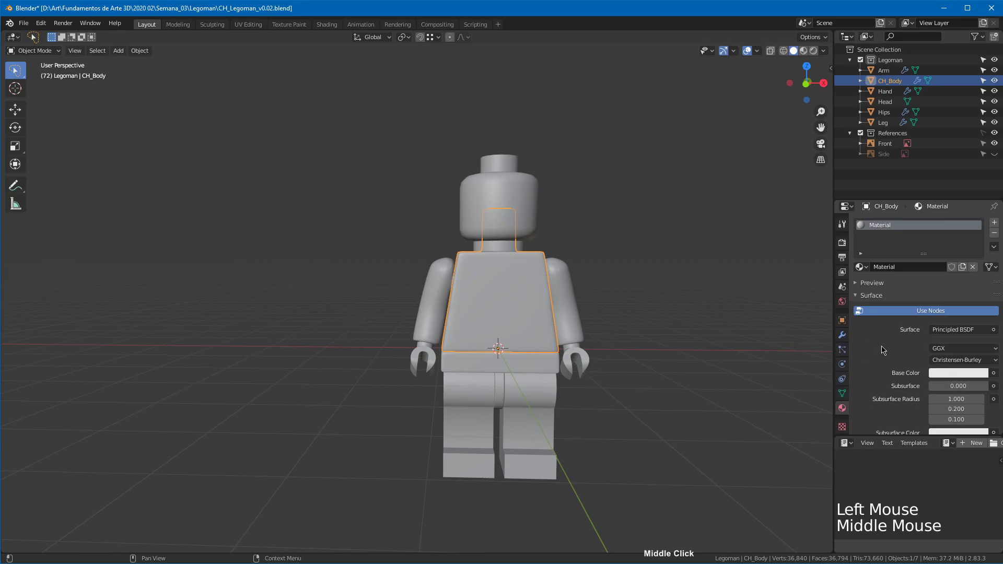
middle_click(843, 403)
middle_click_drag(843, 402, 842, 384)
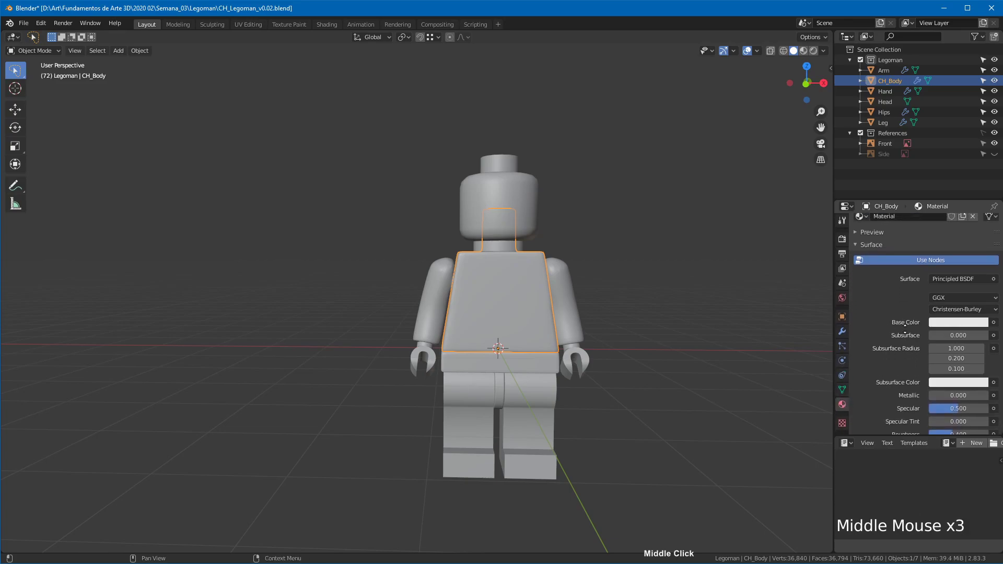
Step: Draw an annotation arrow in the viewport pointing towards the material properties icon
key("d")
mouse_move(733, 417)
left_mouse_down()
mouse_move(825, 407)
mouse_move(807, 419)
left_mouse_up()
key("d")
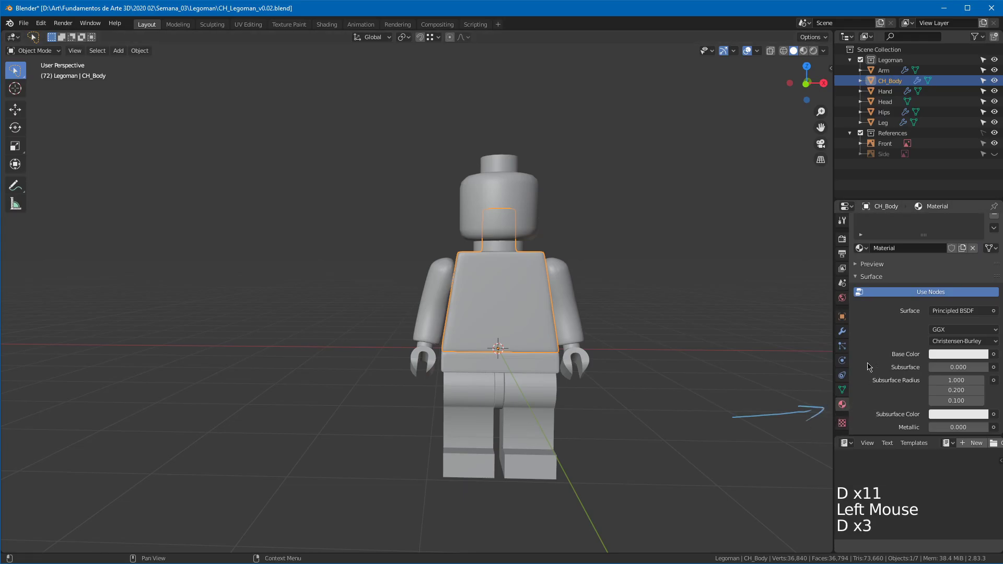
Step: Rename the torso's material to M_Legoman
middle_click_drag(886, 361, 886, 375)
left_click(878, 263)
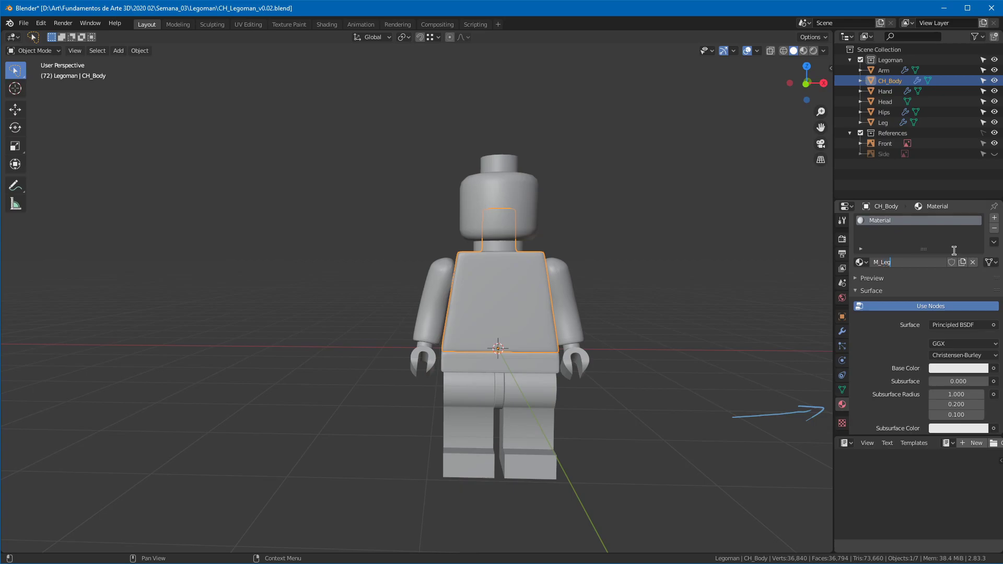
type("M_Legoman")
key("Return")
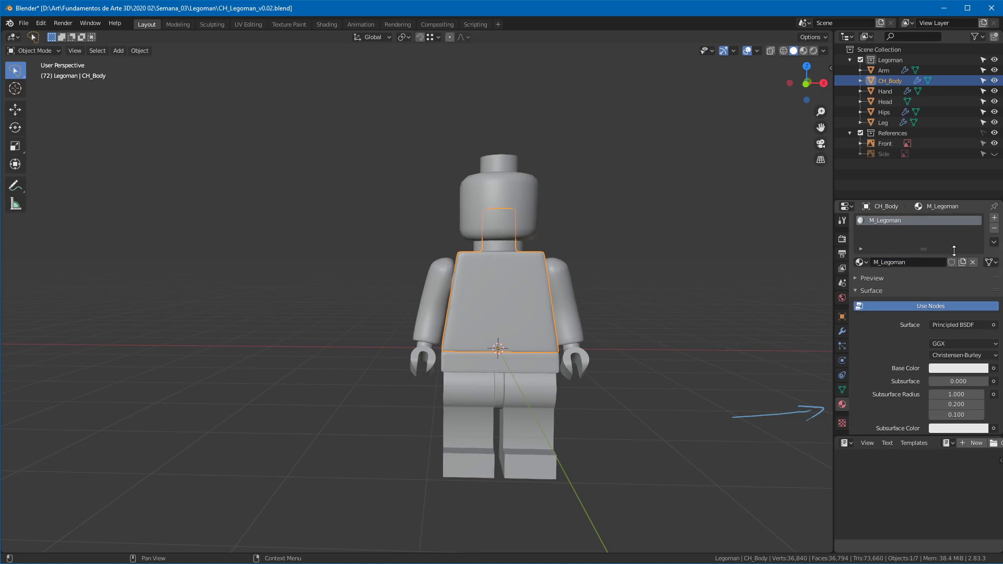
Step: Select the arm, hips, hand and leg in turn to check whether each has a material assigned
left_click(520, 213)
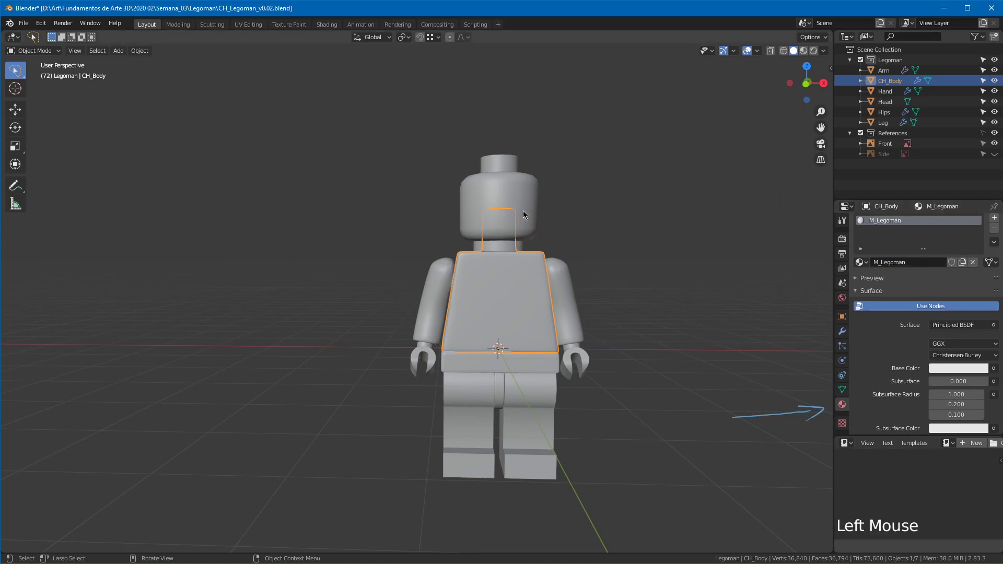
left_click(563, 290)
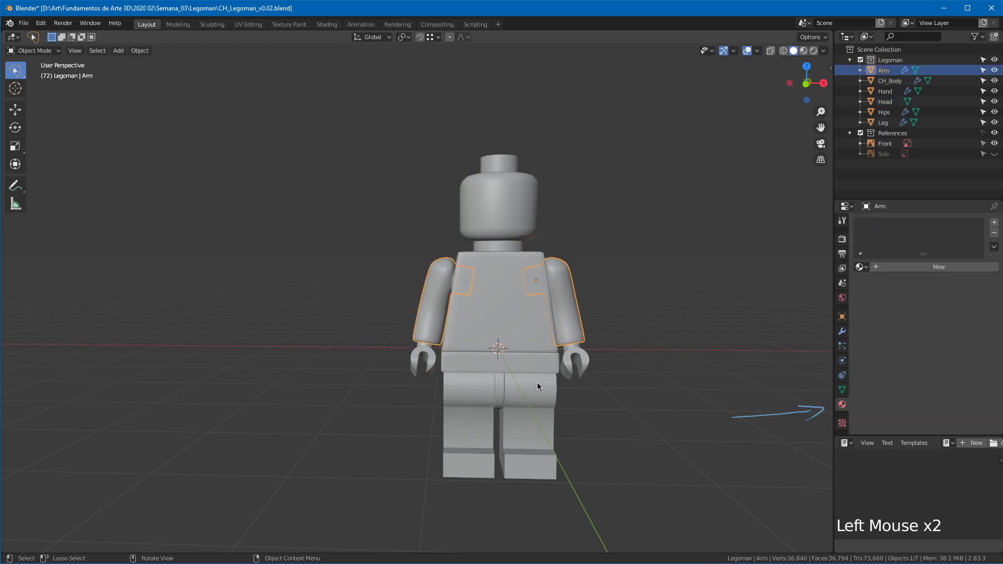
left_click(546, 368)
left_click(580, 363)
left_click(544, 403)
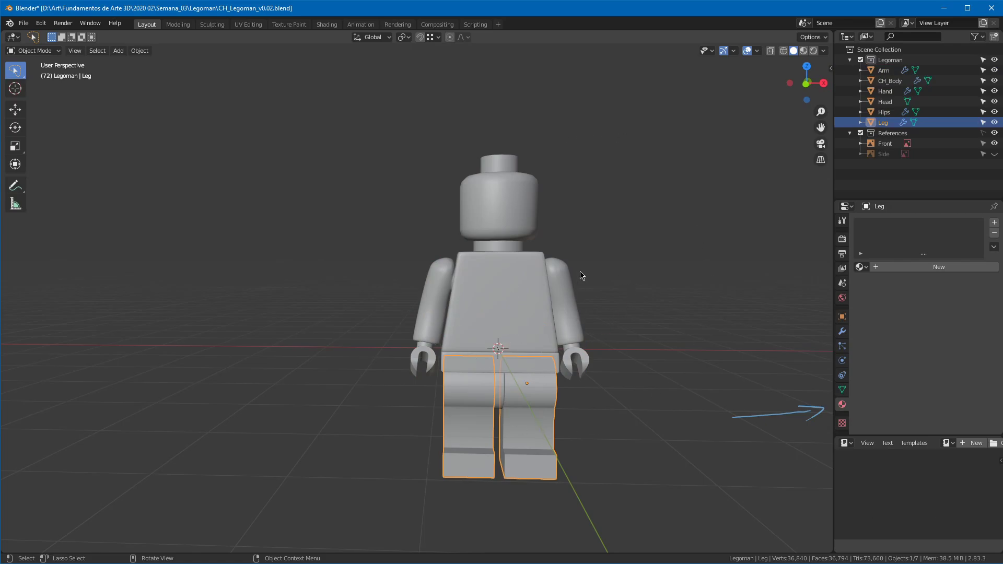
Step: Select all the Legoman parts and make the torso the active object
key("a")
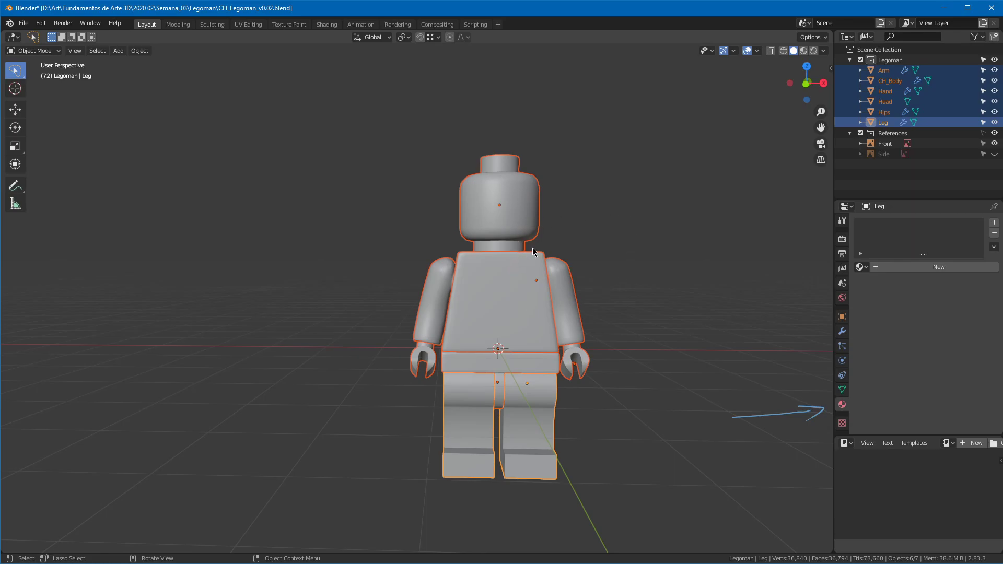
left_click(533, 268, "shift")
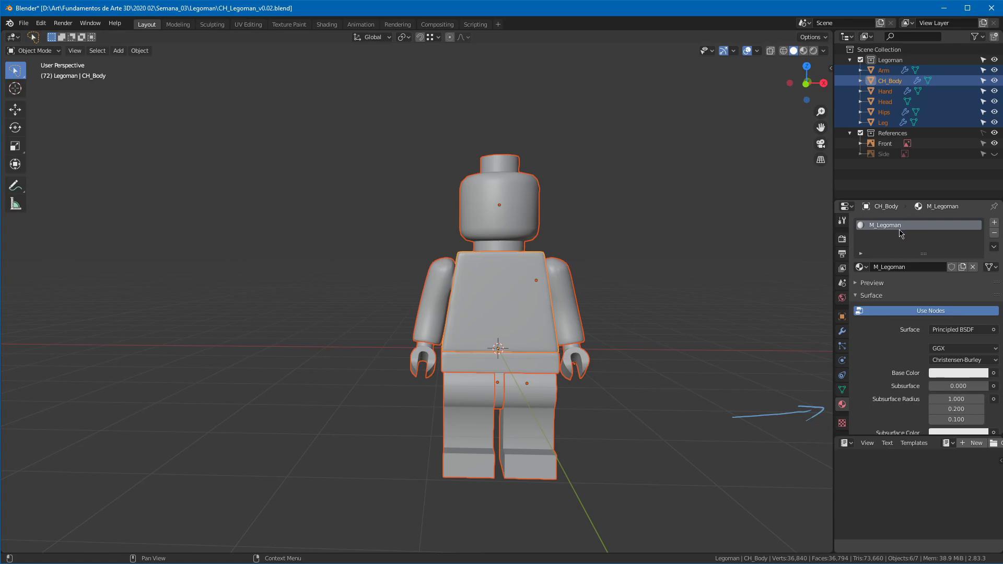
Step: Try to share a screenshot of the material slot's copy options in Discord and return to Blender
left_click(994, 247)
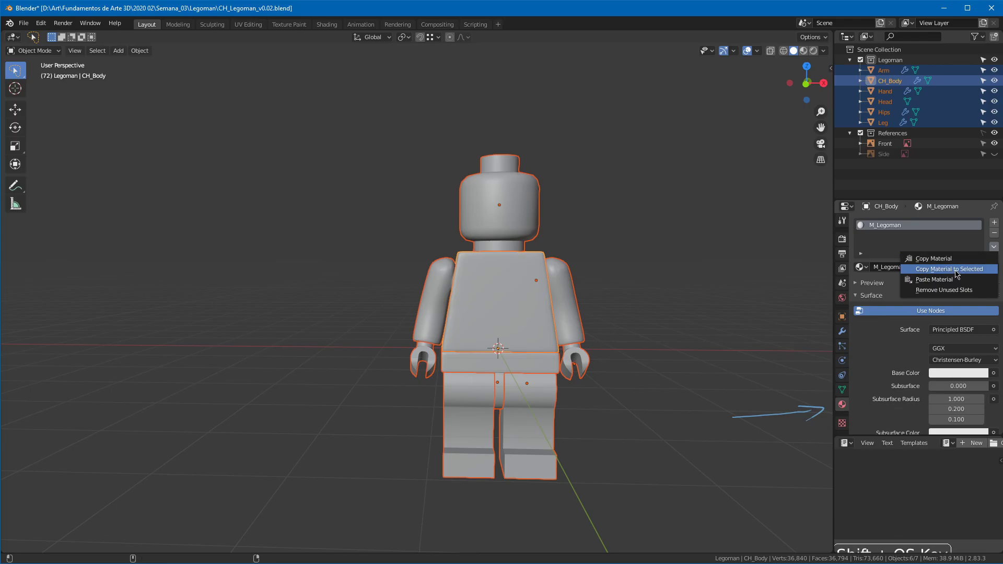
key("shift+super+s")
left_click_drag(836, 199, 1002, 318)
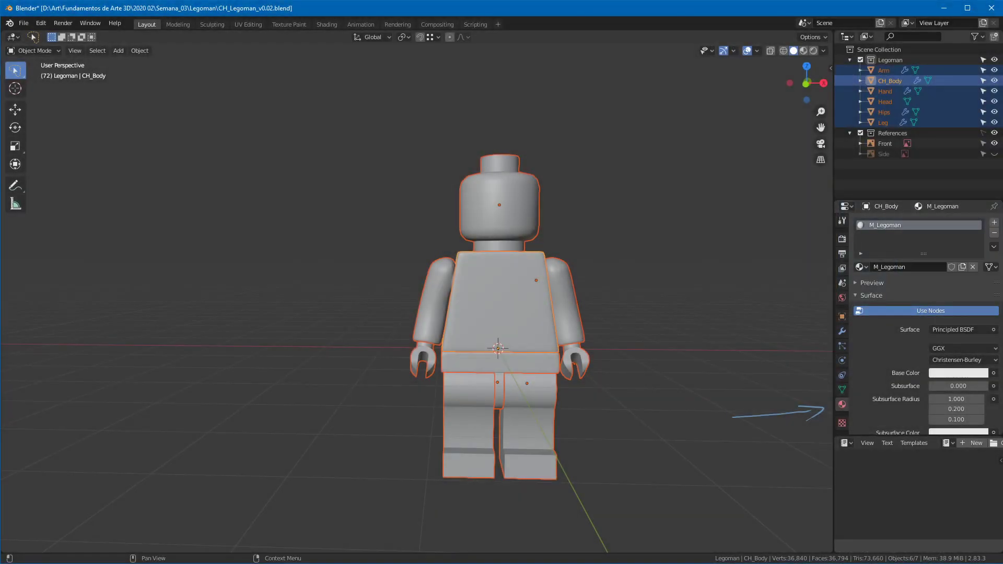
key("alt+Tab")
left_click(915, 194)
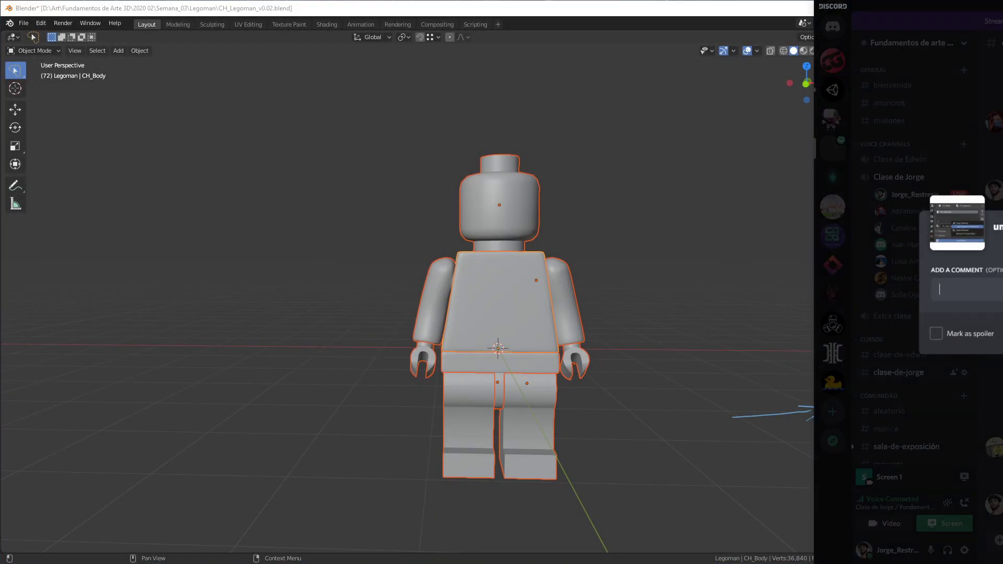
key("Escape")
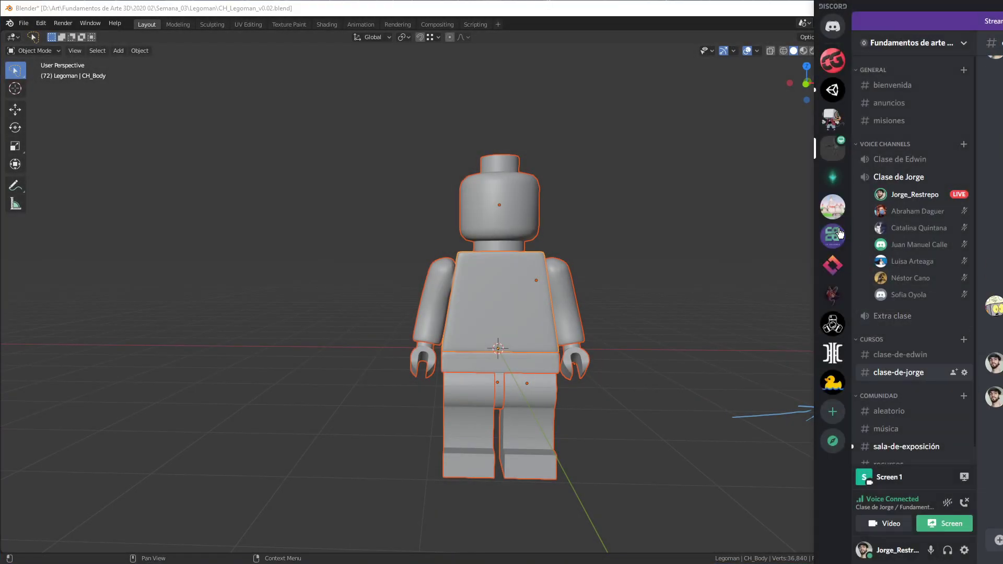
key("alt+Tab")
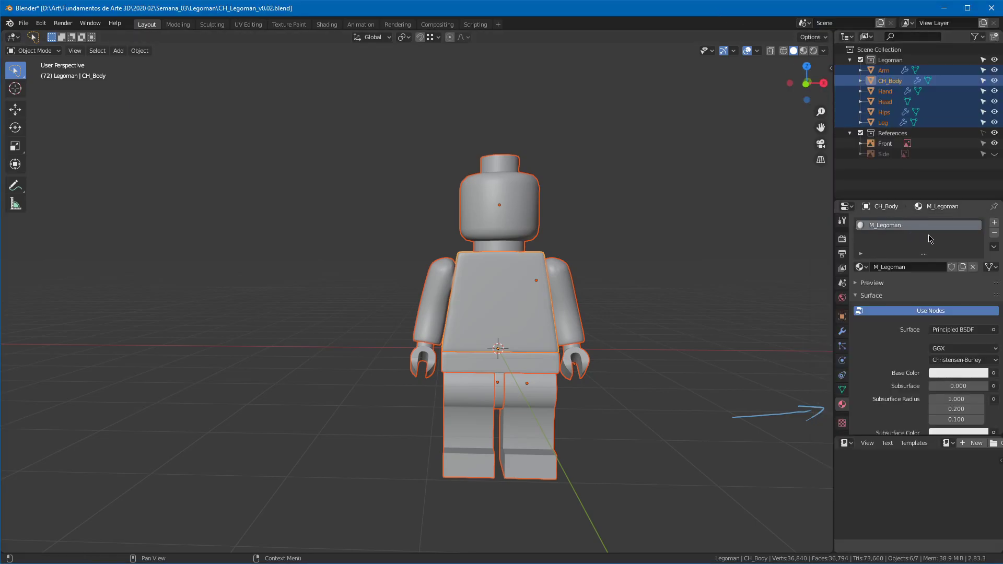
Step: Copy the torso's M_Legoman material to all selected parts and switch the viewport to Material Preview shading
left_click(995, 247)
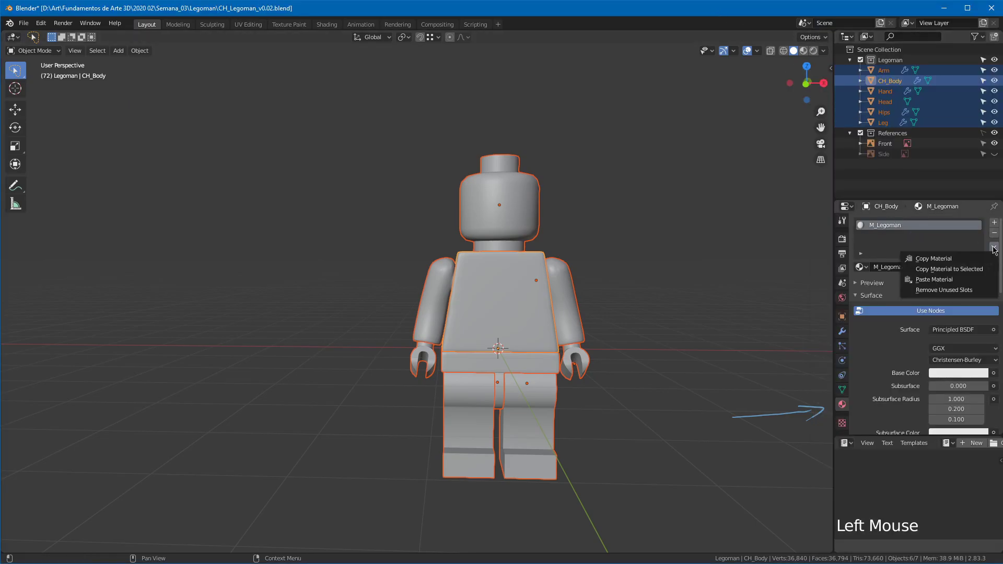
left_click(935, 270)
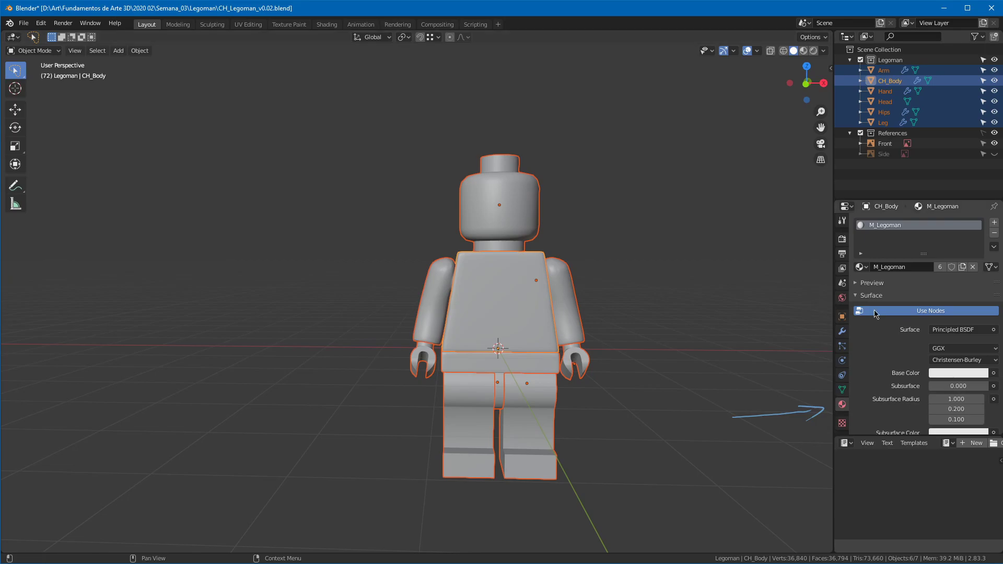
left_click(803, 51)
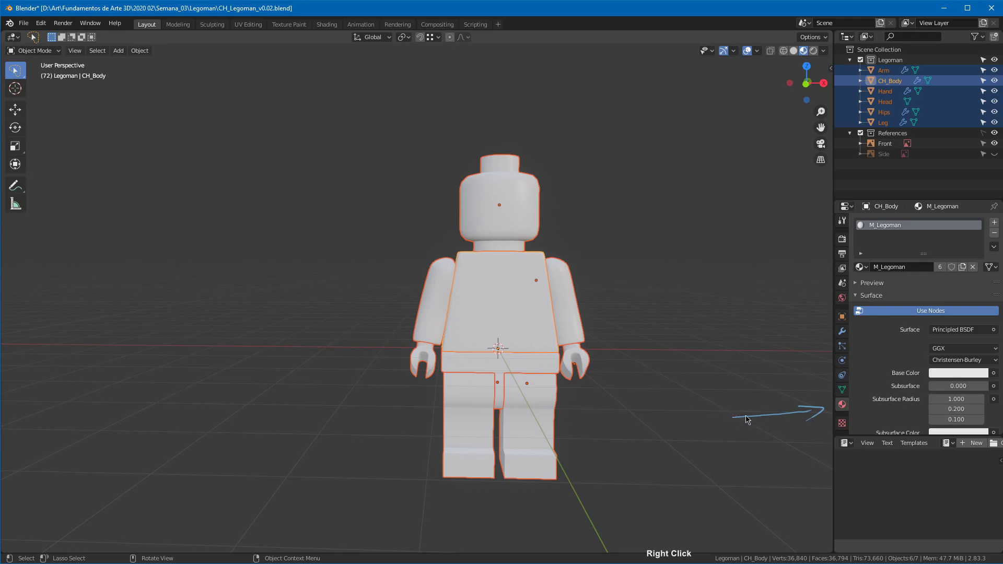
middle_click(722, 415)
middle_click(615, 203)
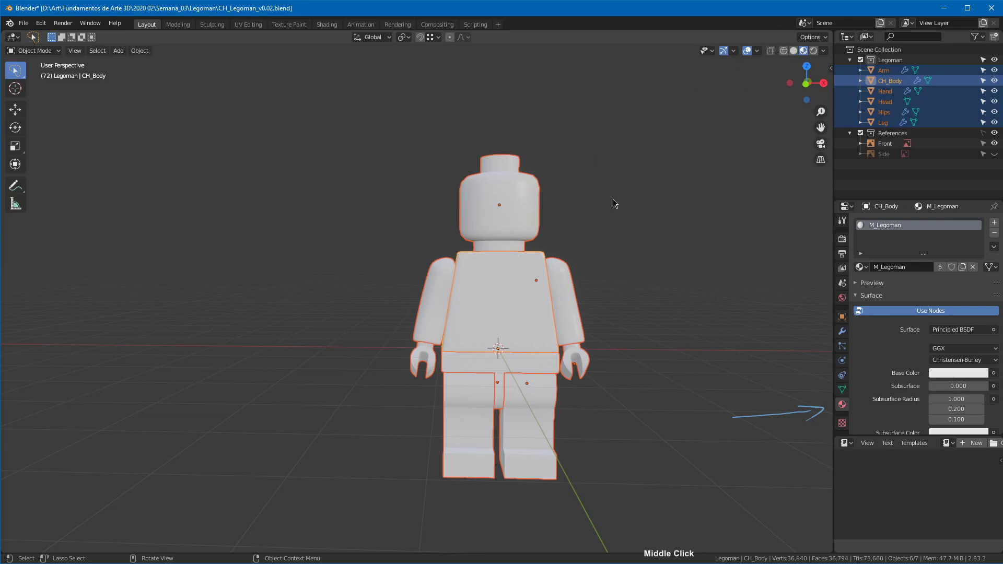
Step: Select the Hand object and erase the annotation arrow from the viewport
left_click(889, 92)
mouse_move(688, 224)
middle_mouse_down()
mouse_move(702, 191)
mouse_move(696, 150)
mouse_move(728, 173)
mouse_move(546, 168)
middle_mouse_up()
mouse_move(590, 395)
right_mouse_down()
mouse_move(620, 403)
mouse_move(684, 350)
right_mouse_up()
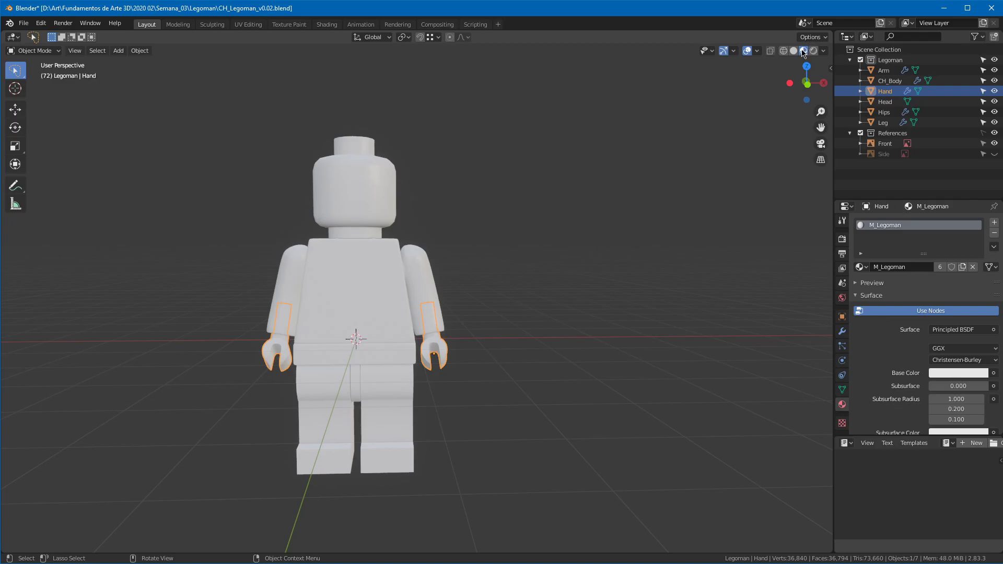
Step: Change the base color of the shared M_Legoman material to blue and inspect the figure
left_click(958, 373)
left_click(944, 253)
left_click_drag(944, 252, 951, 243)
middle_click_drag(460, 282, 543, 267)
middle_click_drag(406, 318, 547, 262, "ctrl")
middle_click_drag(899, 377, 899, 333)
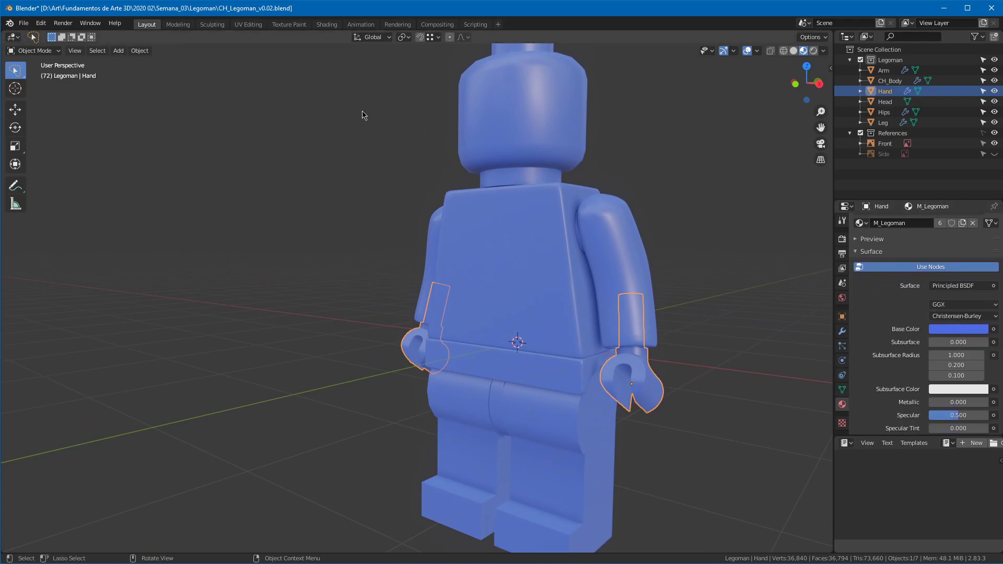
mouse_move(543, 144)
middle_mouse_down()
mouse_move(593, 141)
mouse_move(578, 127)
mouse_move(510, 153)
mouse_move(457, 155)
mouse_move(524, 144)
middle_mouse_up()
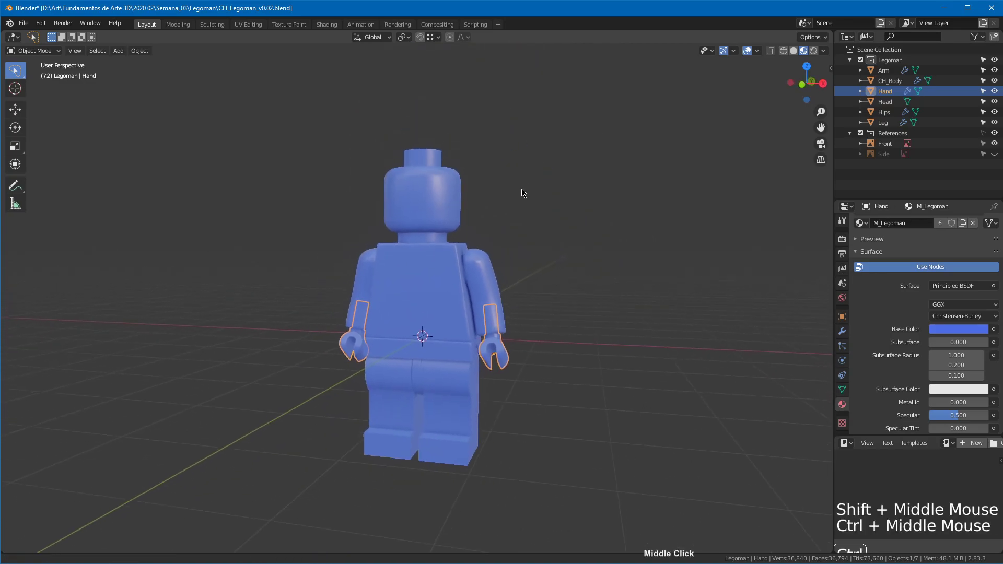
key("alt+Tab")
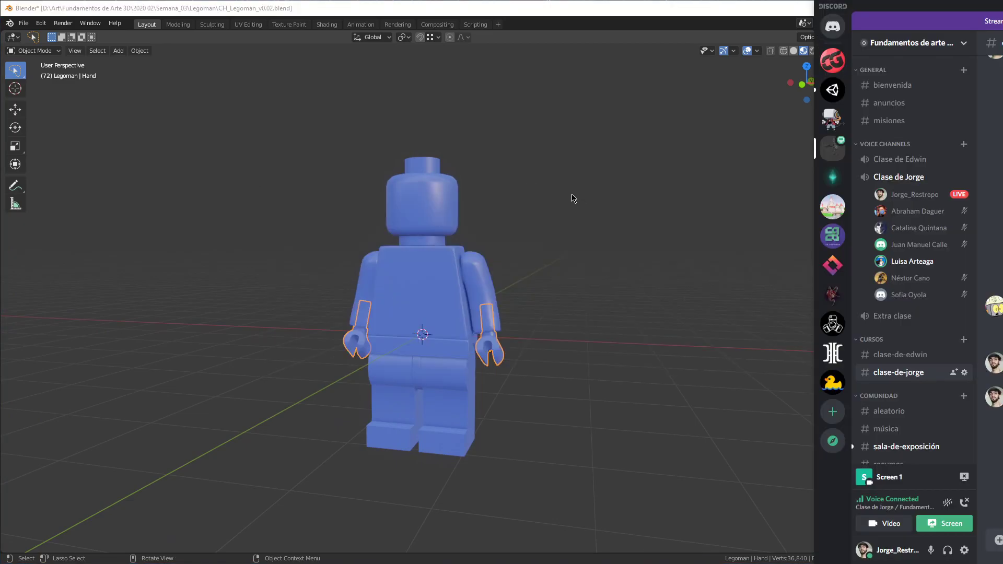
key("alt+Tab")
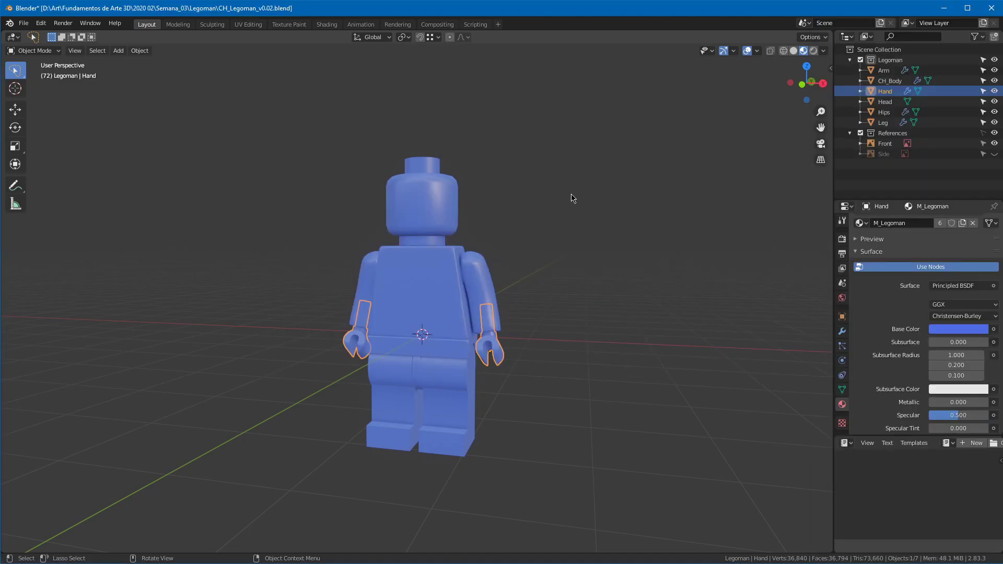
Step: Reselect every part of the Legoman, keeping the torso CH_Body as the active object
middle_click_drag(610, 293, 641, 278)
left_click(423, 277)
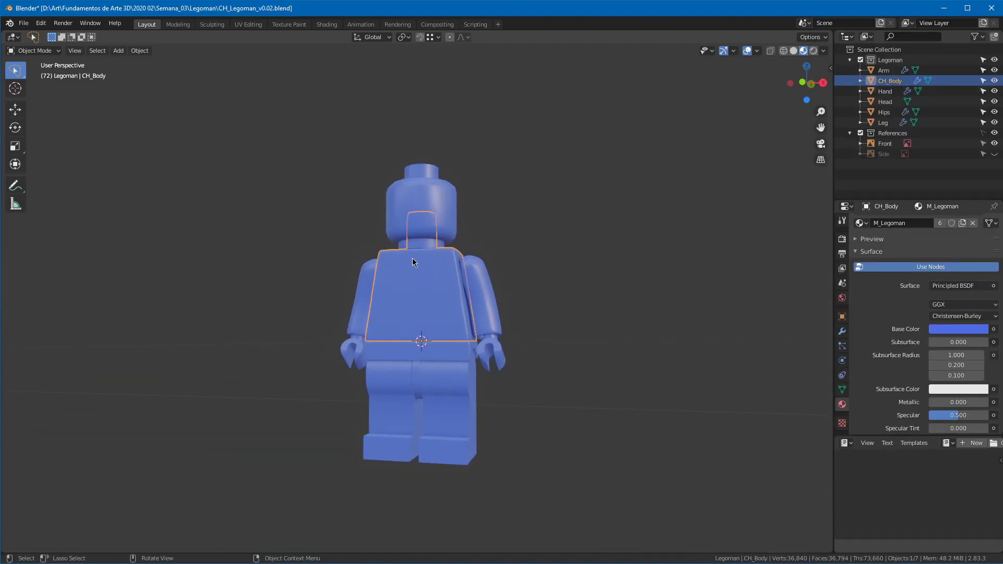
middle_click(622, 277)
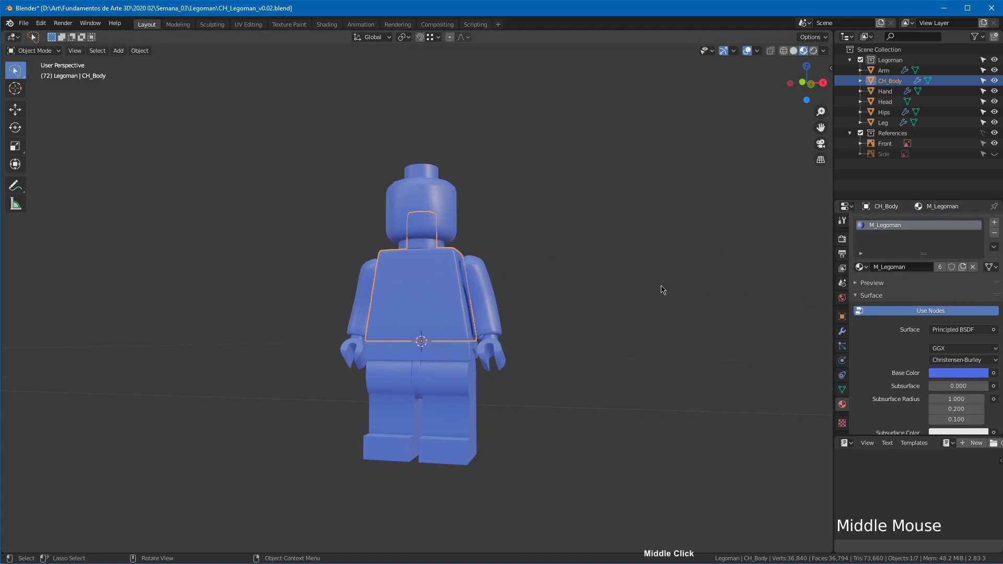
key("a")
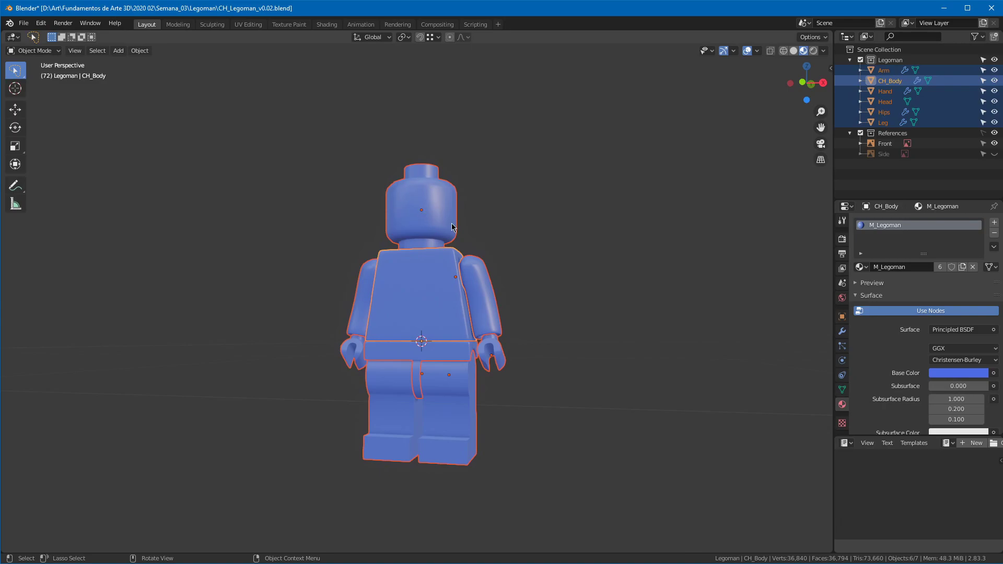
left_click(452, 260, "shift")
left_click(452, 259, "shift")
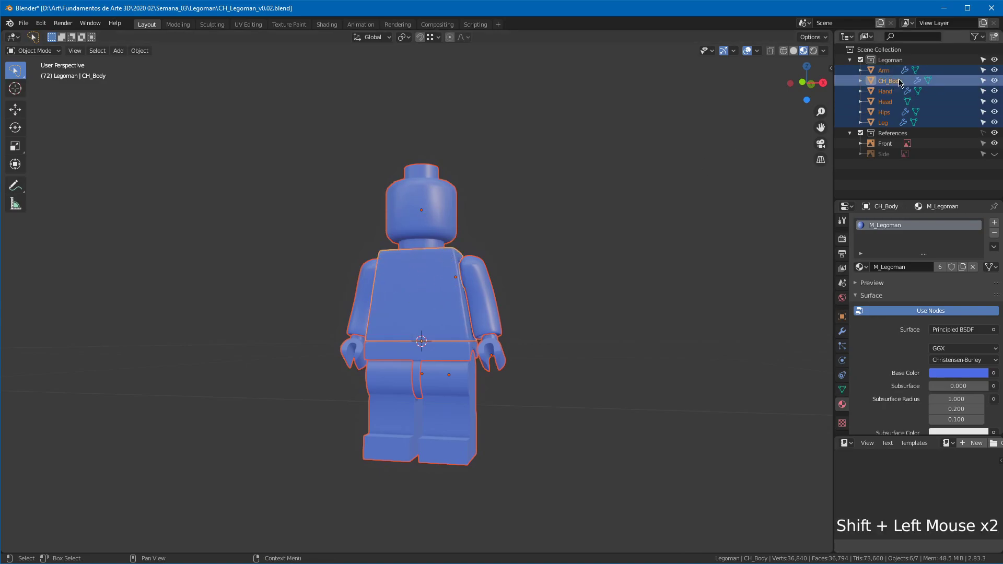
Step: Copy CH_Body's M_Legoman material to all the selected Legoman parts and deselect everything
middle_click_drag(433, 205, 534, 314, "ctrl")
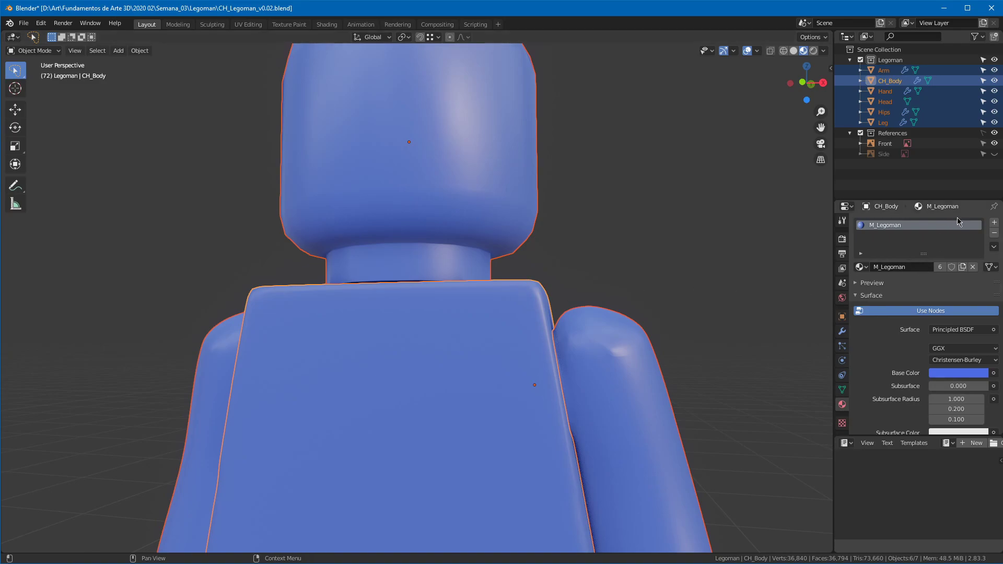
left_click(994, 248)
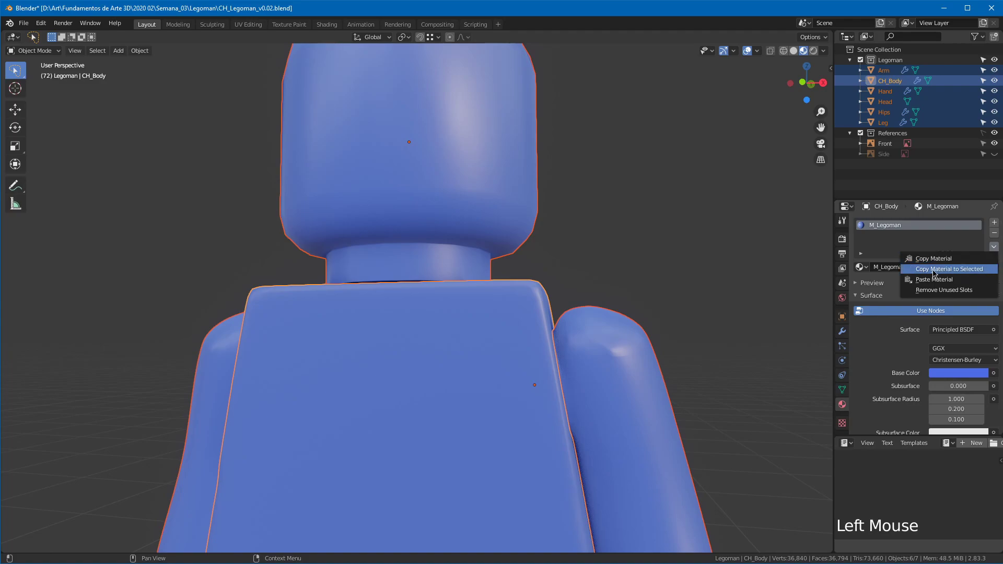
left_click(960, 271)
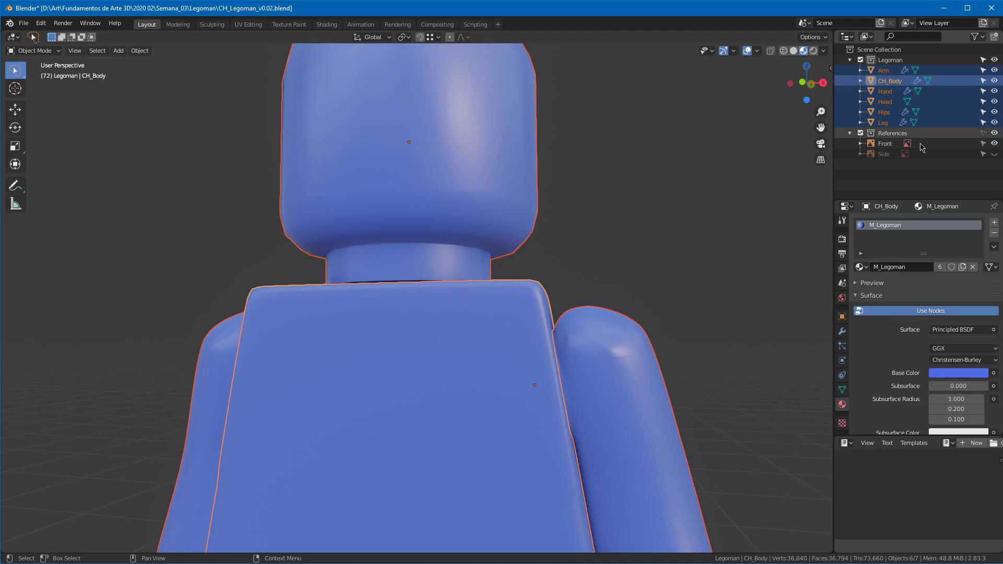
left_click(896, 243)
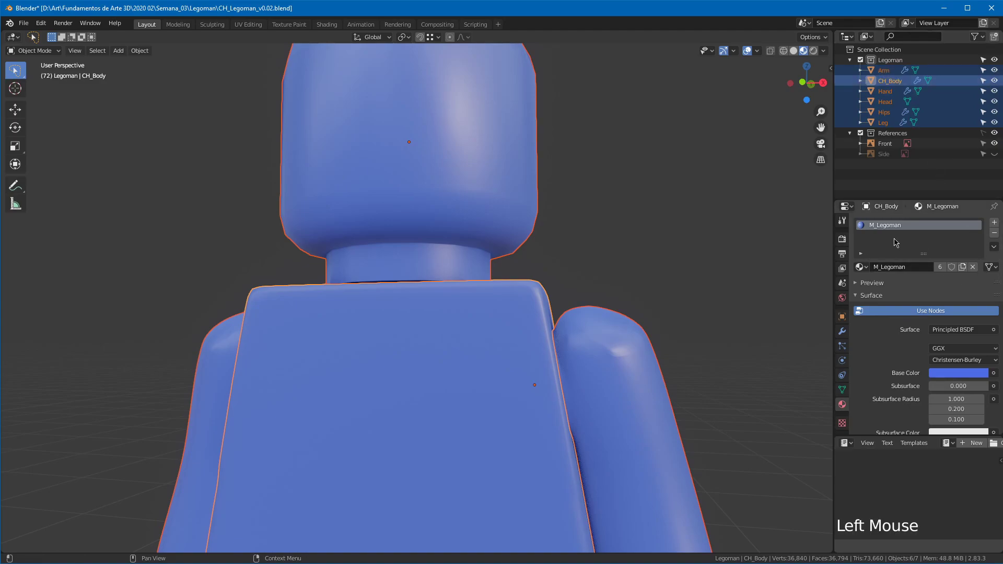
double_click(663, 259)
middle_click_drag(665, 213, 617, 222, "ctrl")
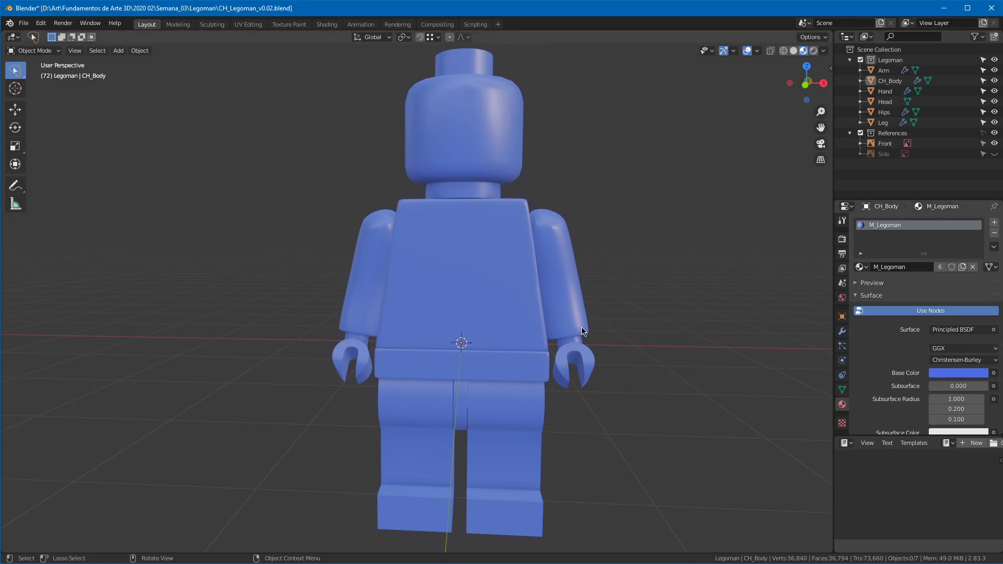
Step: Capture a screen snip of the base color node list showing Image Texture, send it to the Discord class channel, and return to Blender
left_click(993, 374)
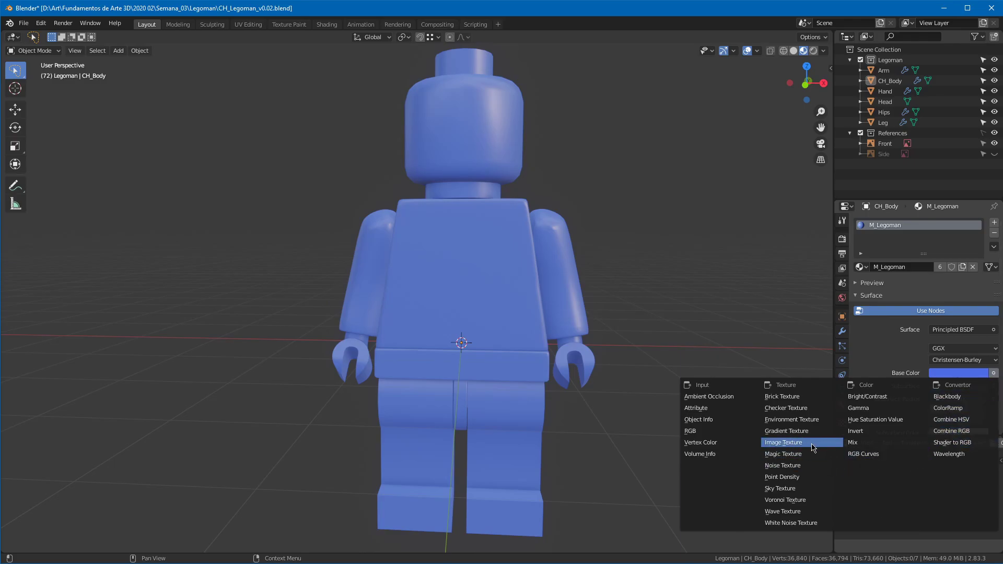
key("super+shift+s")
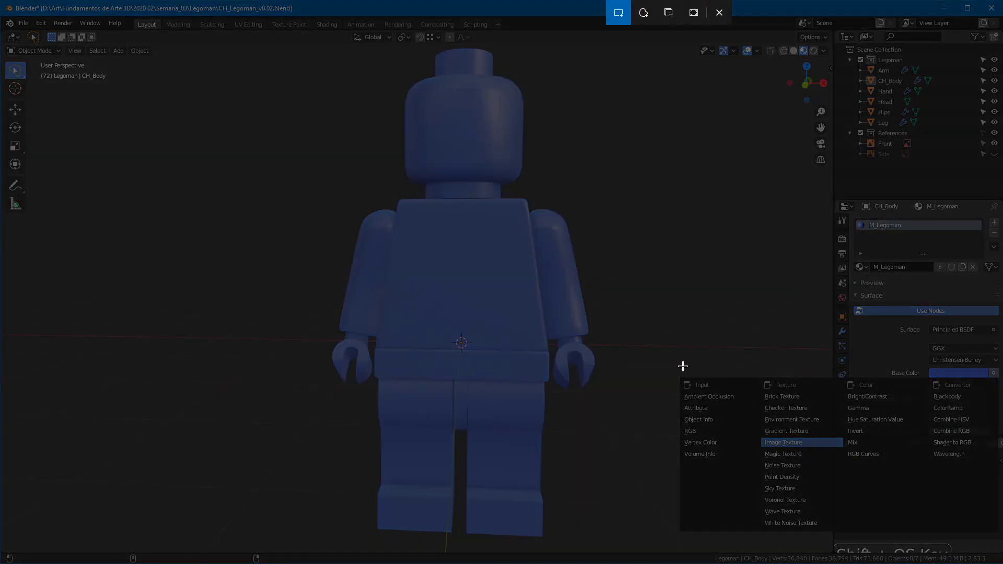
left_click_drag(669, 197, 1000, 537)
key("ctrl+v")
key("Return")
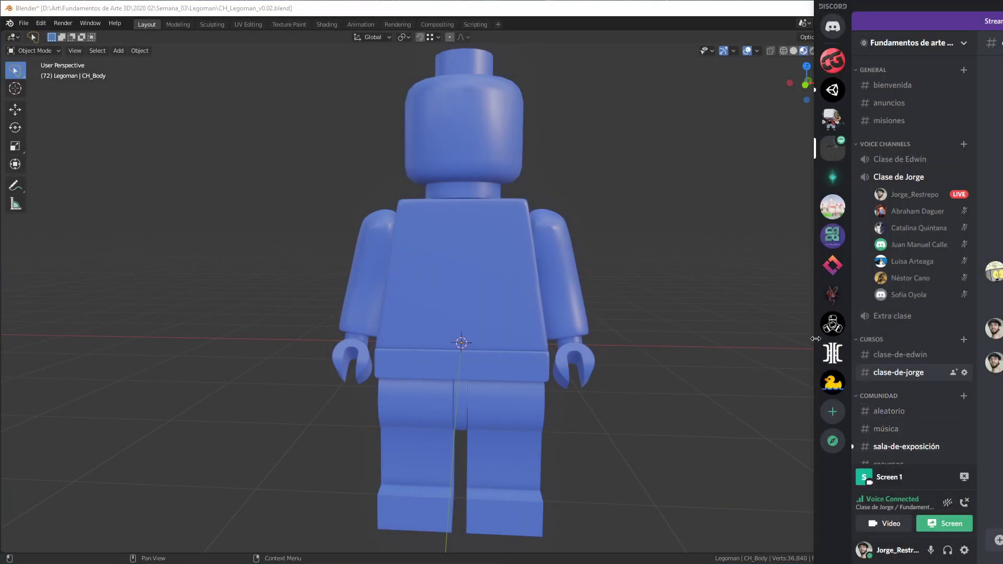
key("alt+Tab")
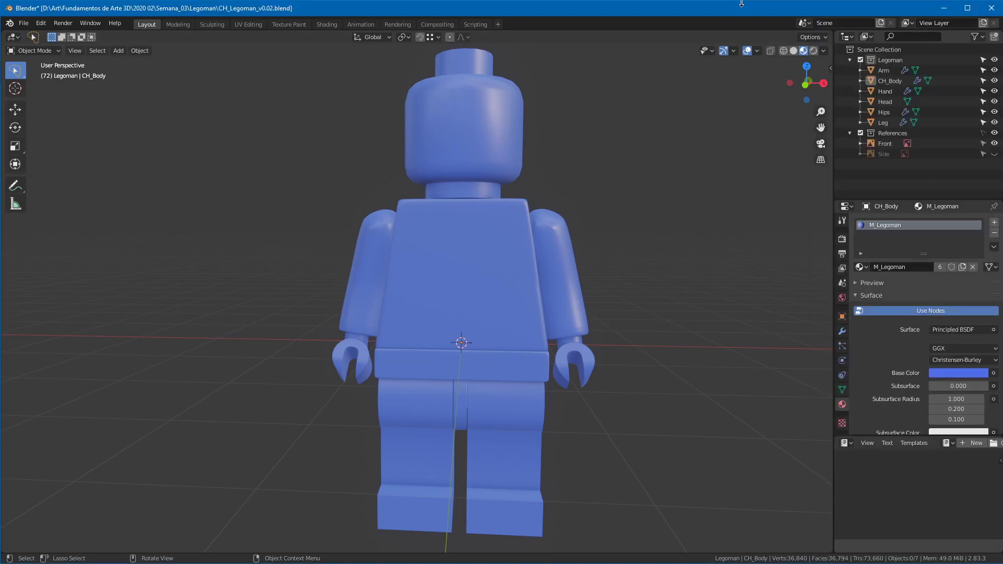
Step: Assign an Image Texture to M_Legoman's base color and start a new image named T_Legoman
left_click(990, 373)
left_click(803, 448)
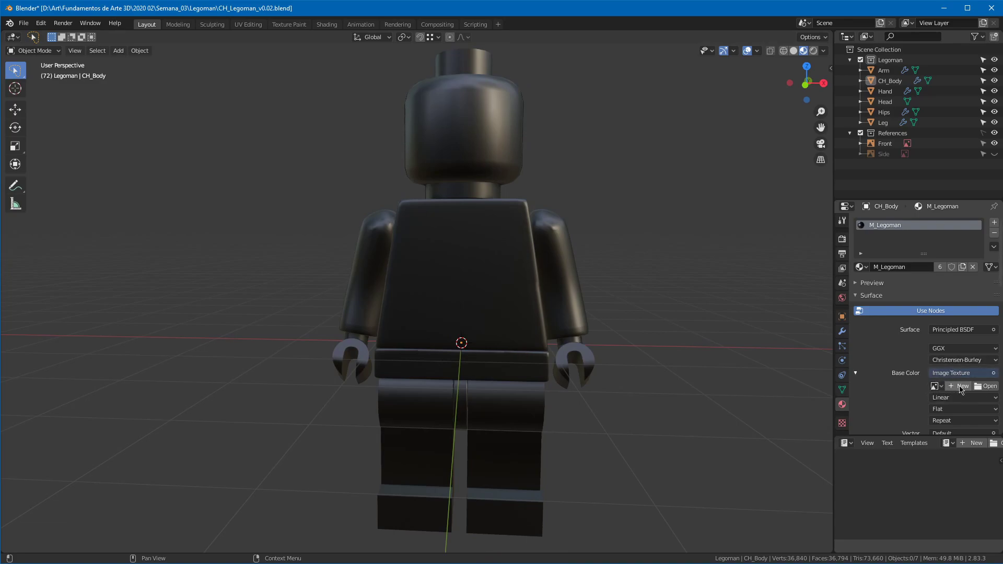
left_click(958, 388)
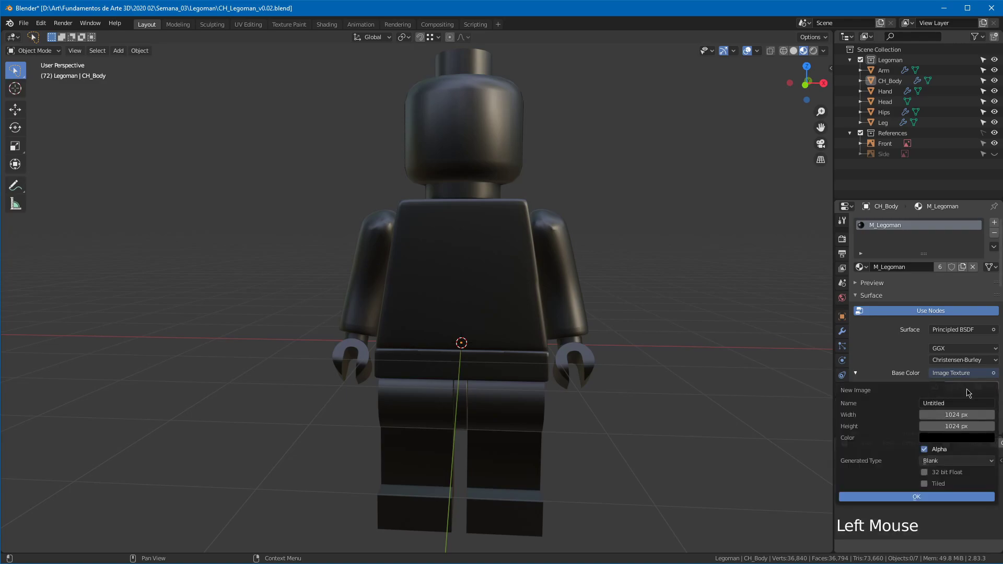
left_click(958, 402)
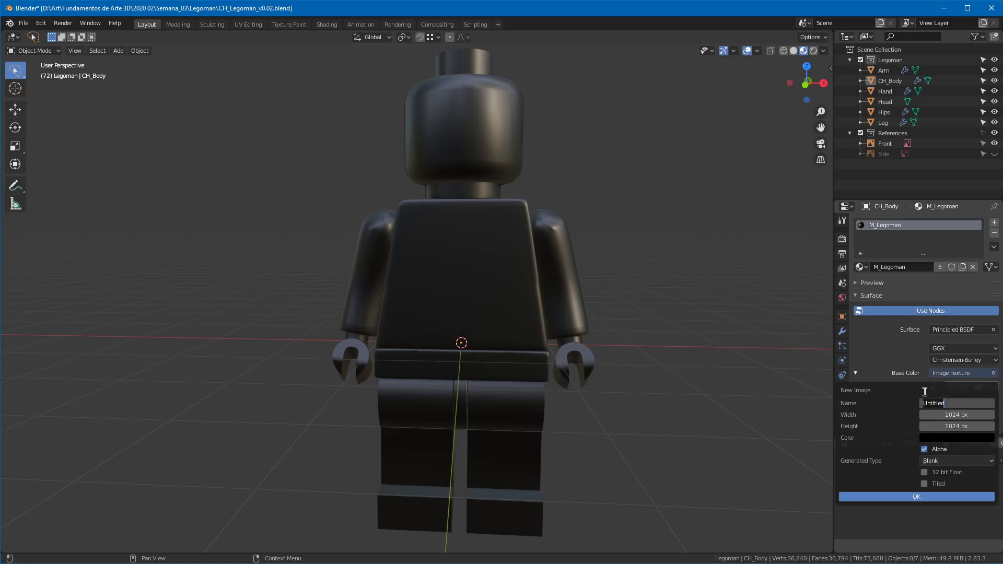
type("T_Legoman")
key("Return")
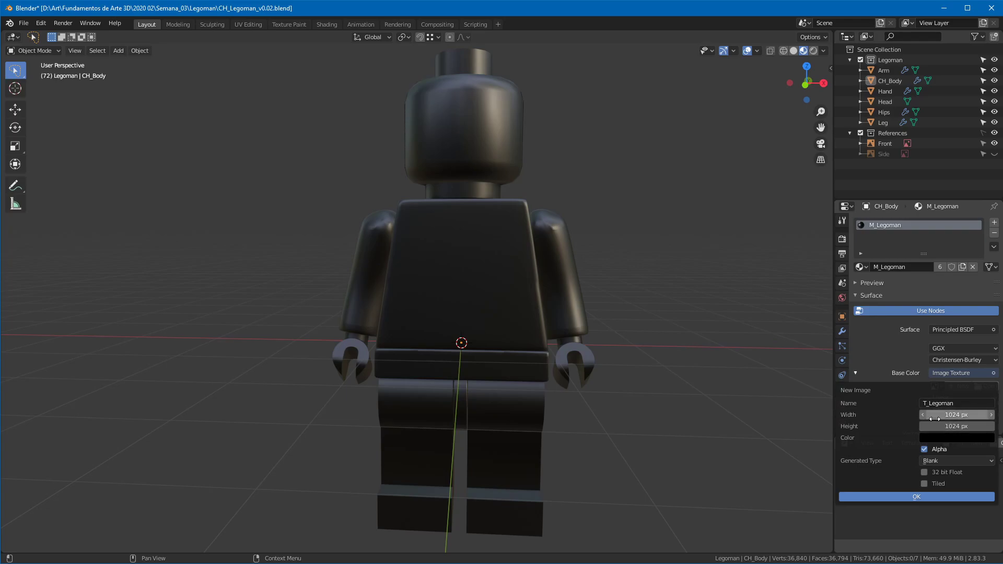
Step: Set both the width and the height of the new T_Legoman image to 2048 px
left_click_drag(941, 416, 948, 434)
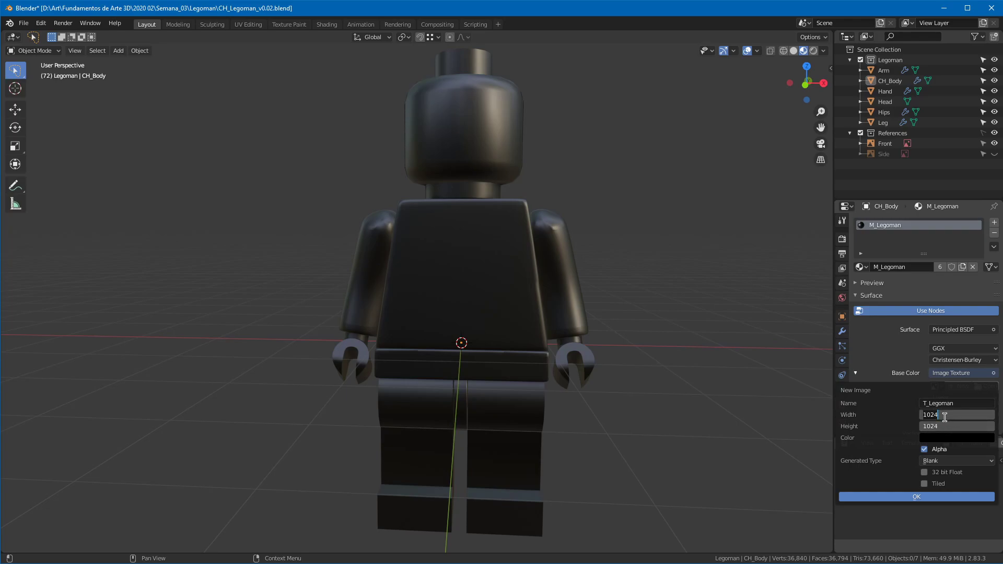
type("2048")
key("Return")
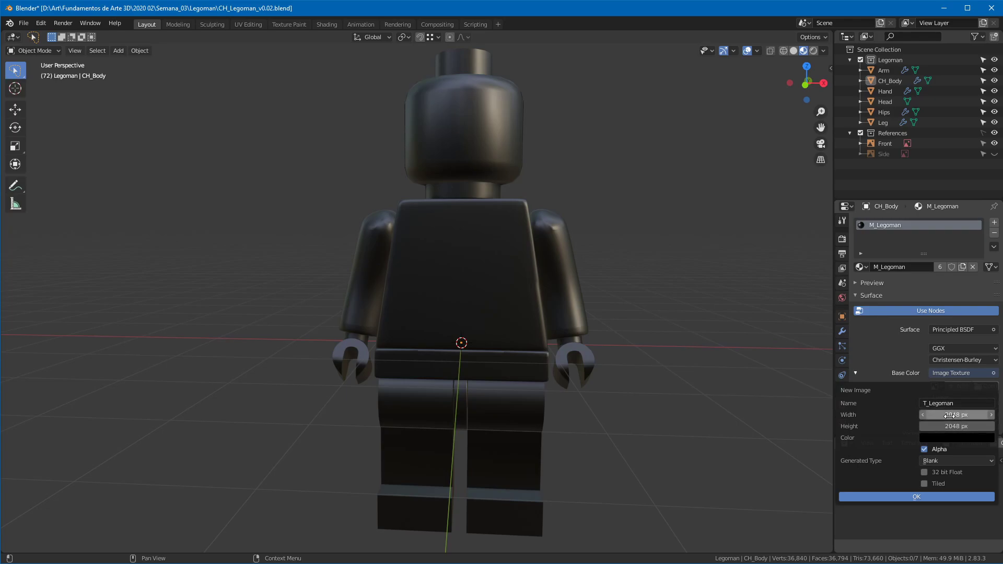
left_click(949, 414)
key("Return")
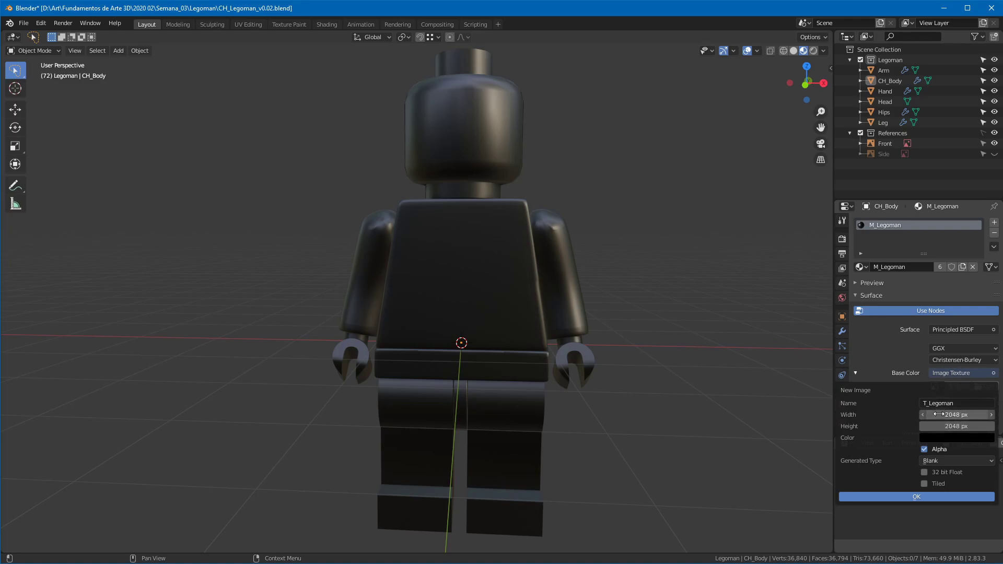
left_click_drag(938, 430, 949, 434)
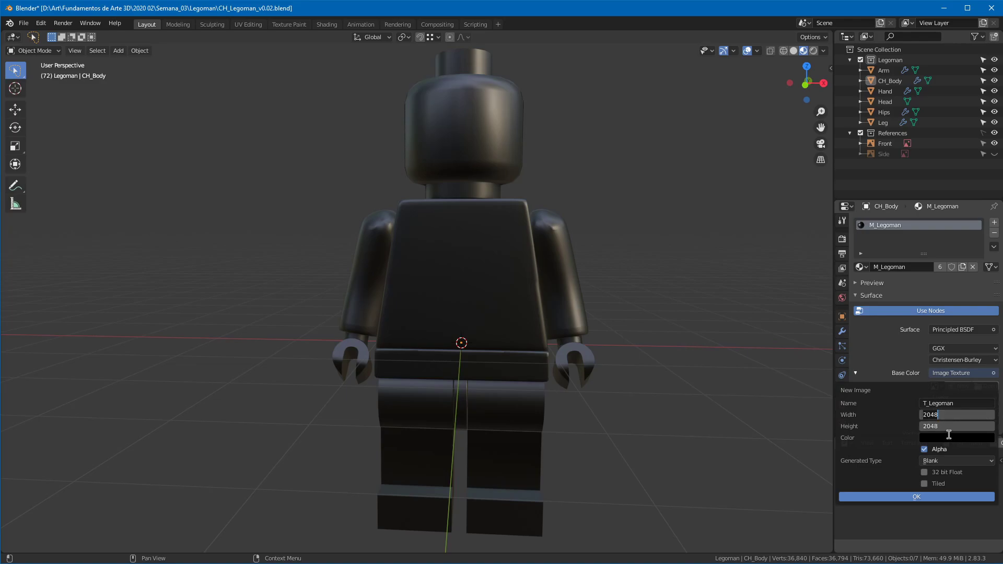
type("2")
key("Return")
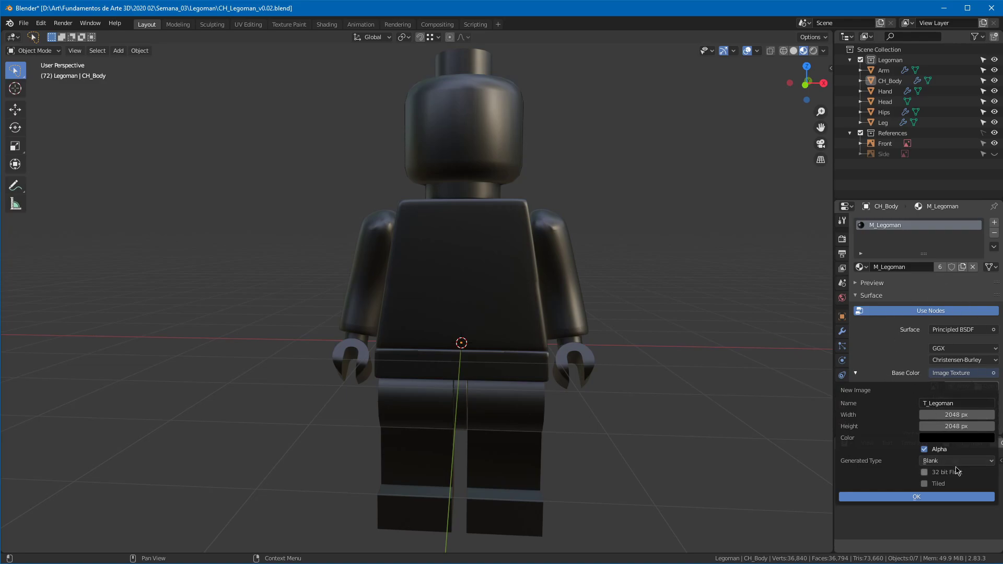
Step: Give the new image a yellow-orange fill of about H 0.115, S 0.765, V 1.000, create it, and inspect the figure
left_click(940, 439)
left_click_drag(987, 308, 987, 288)
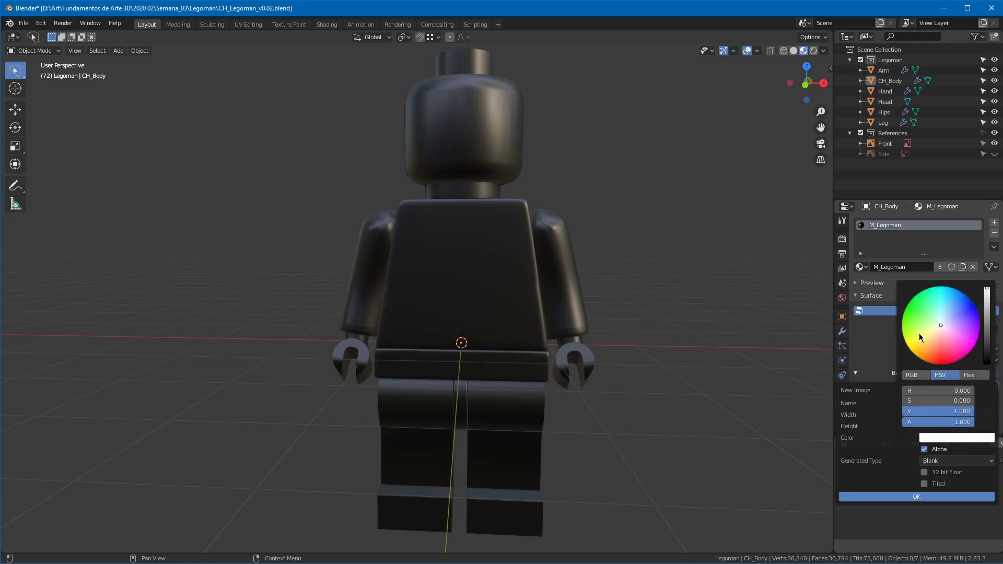
left_click_drag(929, 335, 919, 350)
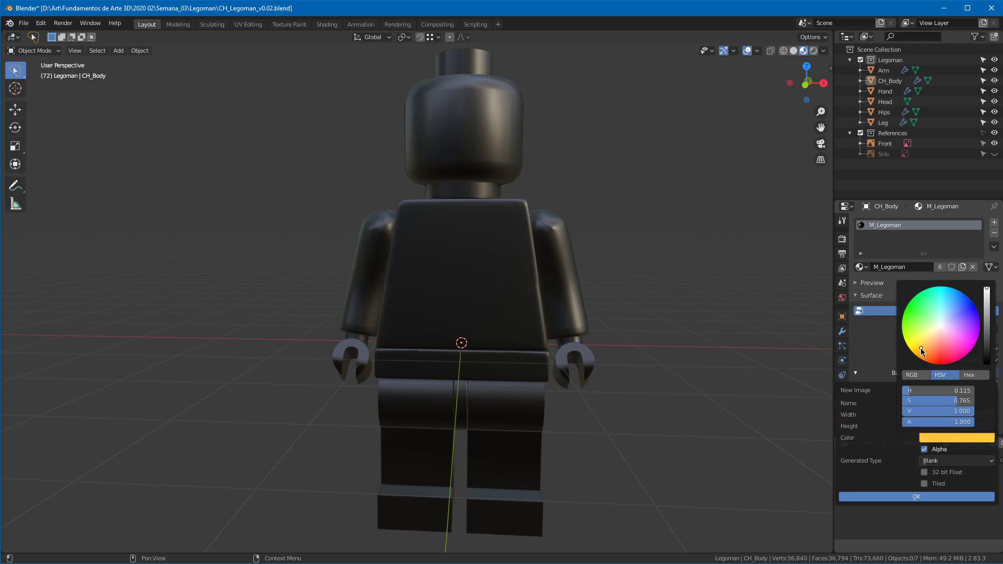
left_click(917, 497)
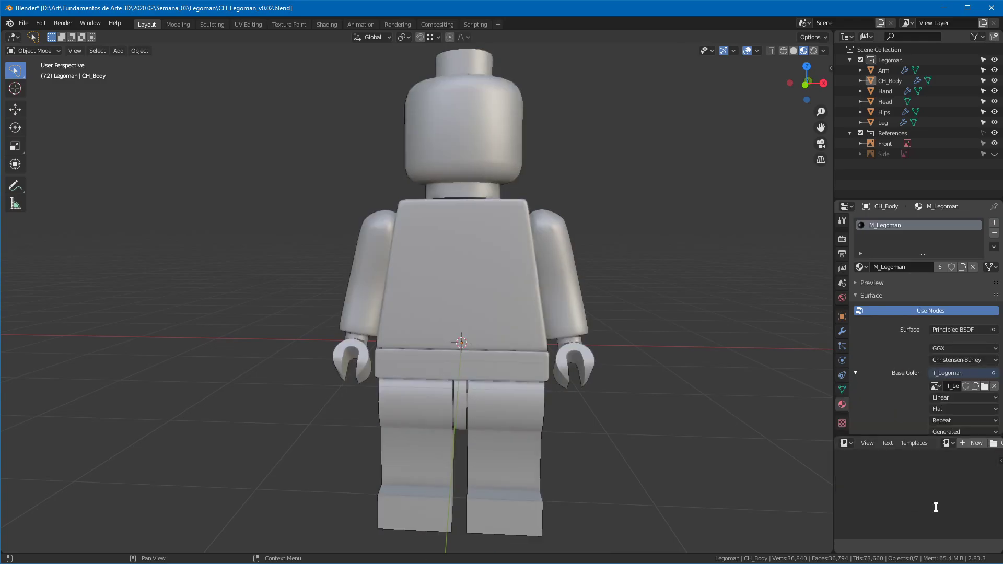
mouse_move(445, 155)
middle_mouse_down()
mouse_move(453, 186)
mouse_move(512, 175)
mouse_move(442, 160)
middle_mouse_up()
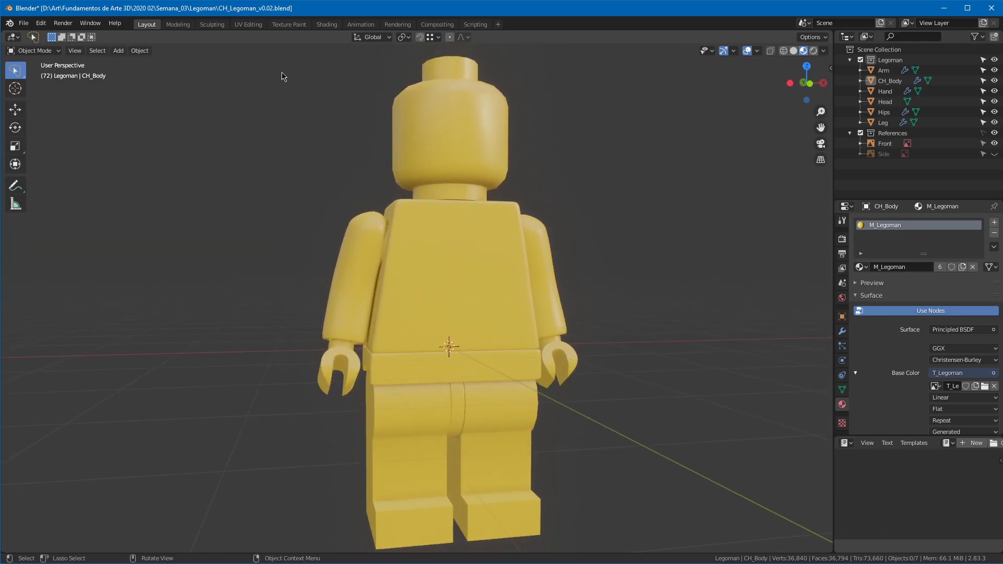
mouse_move(500, 245)
middle_mouse_down()
mouse_move(519, 258)
mouse_move(500, 257)
middle_mouse_up()
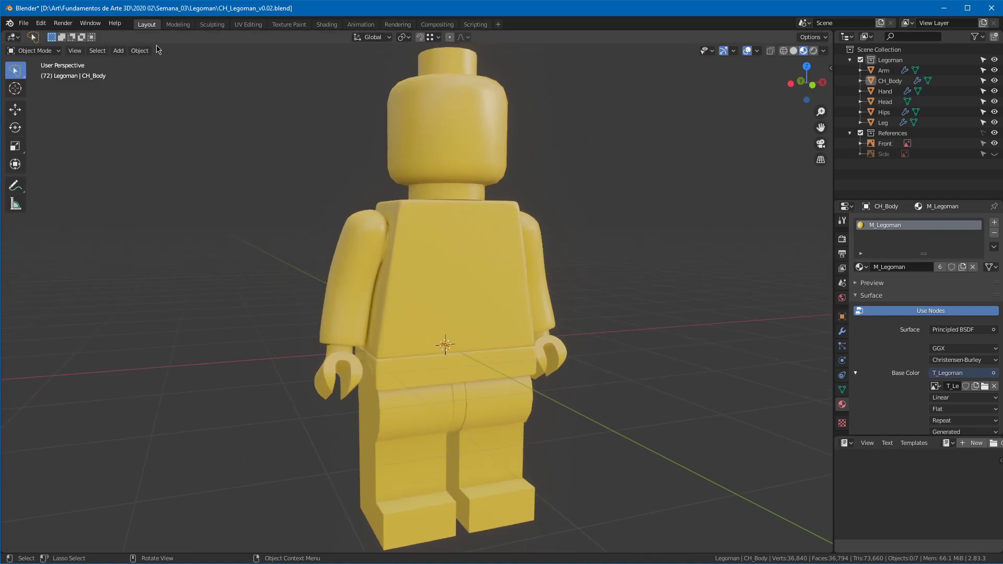
Step: Open the Texture Paint workspace and examine the Legoman alongside its T_Legoman image
left_click(286, 26)
middle_click_drag(481, 250, 595, 255)
middle_click_drag(201, 172, 150, 237, "ctrl")
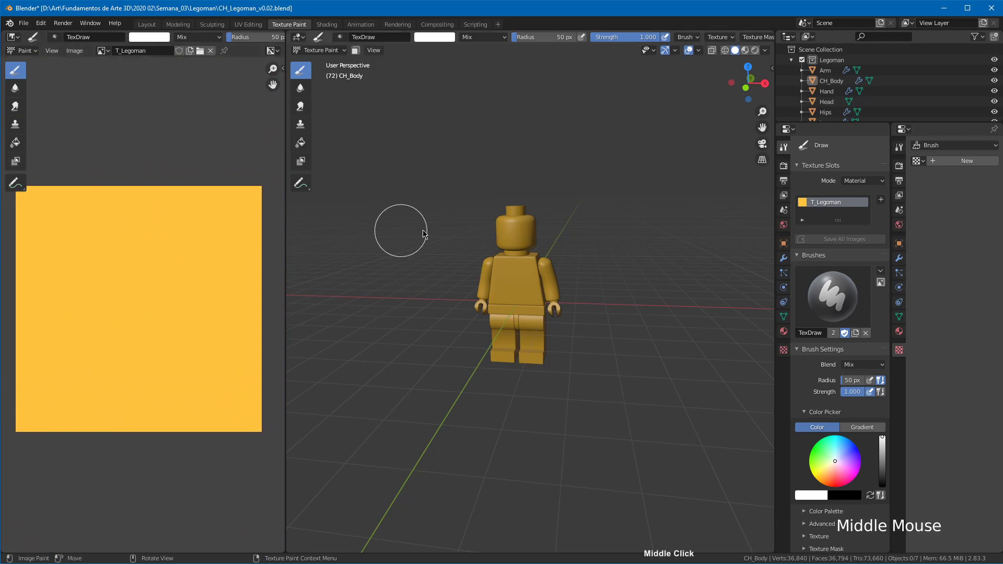
middle_click_drag(511, 275, 567, 233)
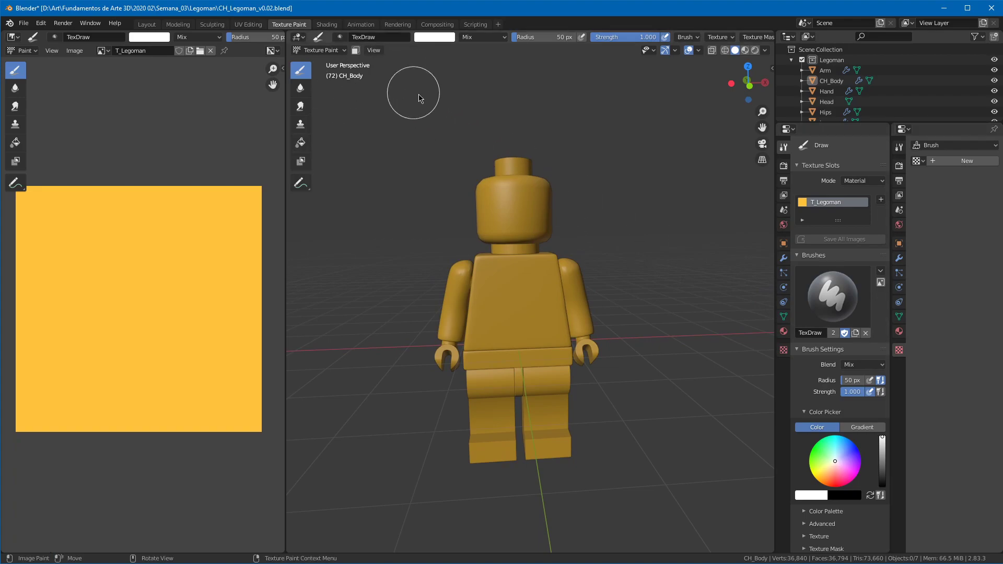
Step: Try white test strokes with the TexDraw brush on the Legoman's torso and surrounding parts, and undo them
mouse_move(515, 302)
left_mouse_down()
mouse_move(528, 264)
mouse_move(551, 285)
mouse_move(537, 308)
mouse_move(560, 324)
left_mouse_up()
mouse_move(663, 325)
middle_mouse_down()
mouse_move(488, 307)
mouse_move(571, 264)
middle_mouse_up()
mouse_move(690, 280)
middle_mouse_down("shift")
mouse_move(581, 261)
mouse_move(512, 287)
mouse_move(477, 258)
mouse_move(506, 205)
mouse_move(601, 214)
mouse_move(640, 237)
mouse_move(649, 250)
mouse_move(636, 264)
mouse_move(672, 240)
middle_mouse_up("shift")
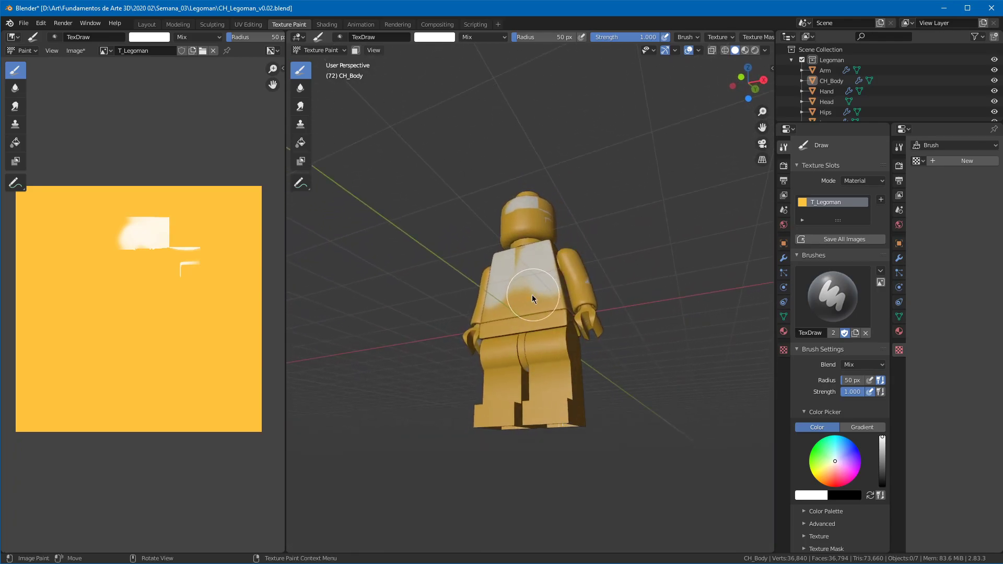
left_click(566, 296)
left_click_drag(566, 296, 601, 273)
mouse_move(600, 273)
middle_mouse_down()
mouse_move(583, 322)
mouse_move(609, 325)
middle_mouse_up()
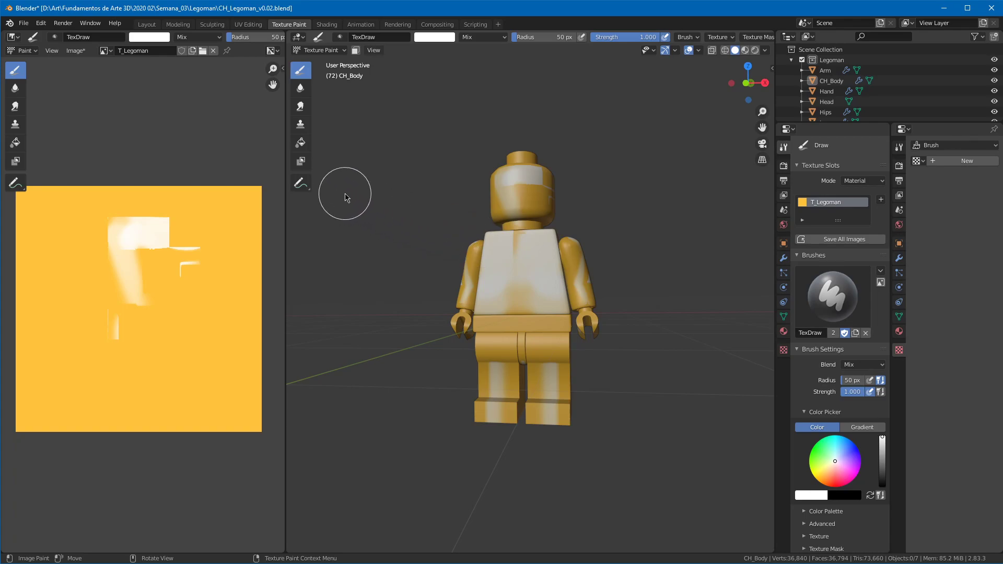
key("ctrl+z")
key("ctrl+z")
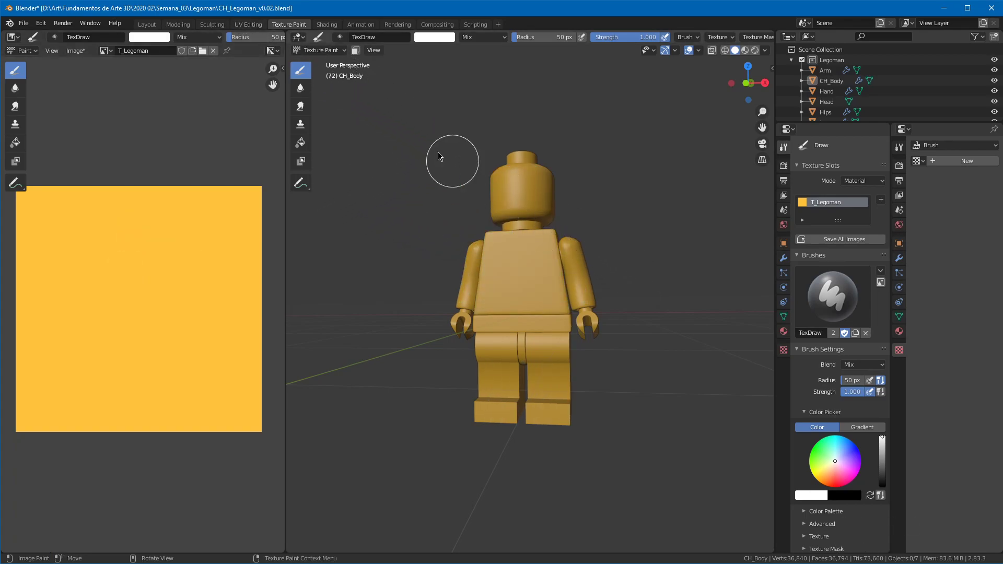
Step: Open the UV Editing workspace and unlink the T_Legoman image from the UV editor
left_click(249, 24)
middle_click_drag(240, 83, 242, 246, "ctrl")
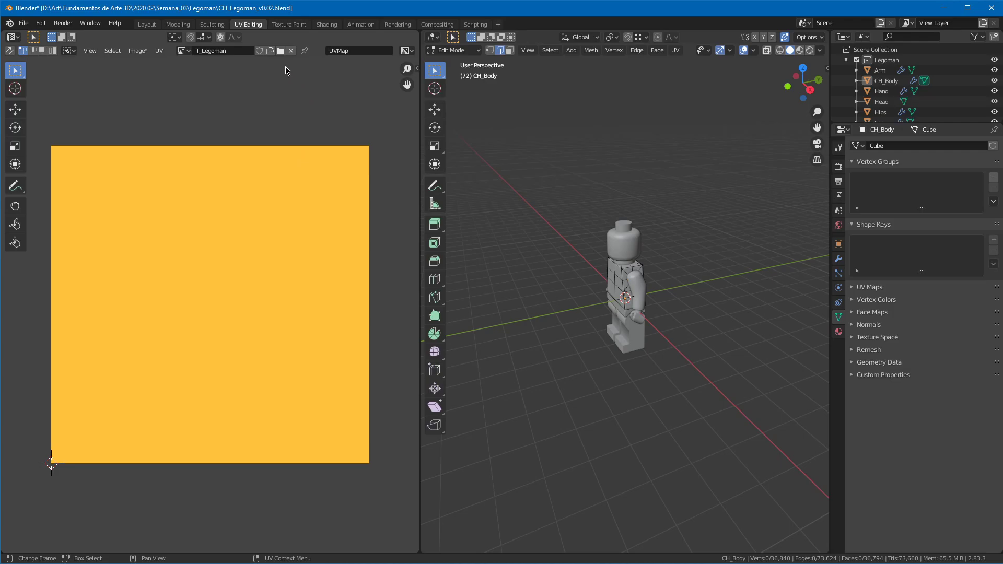
left_click(290, 52)
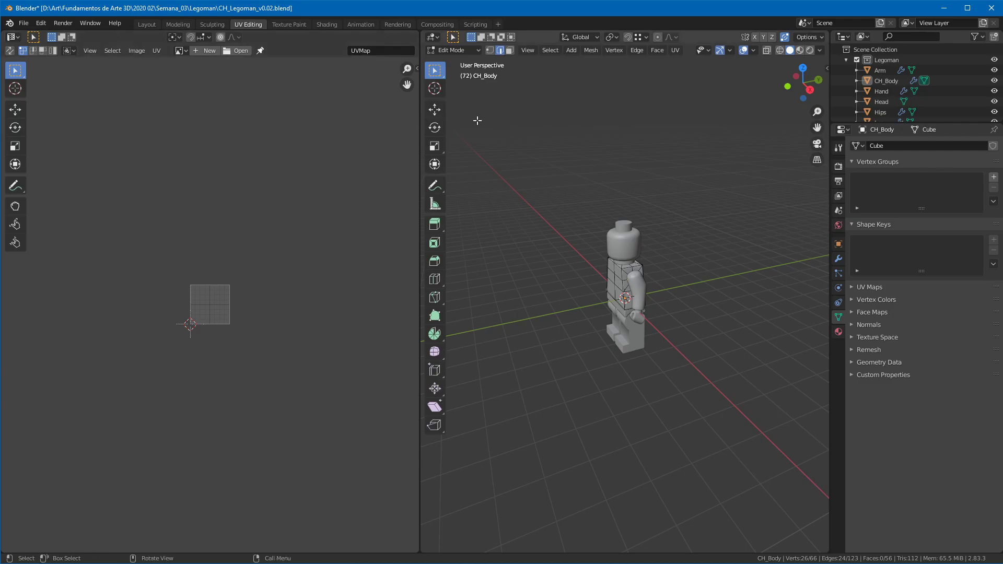
Step: Switch to Discord to check the class channel, and return to Blender
key("alt+Tab")
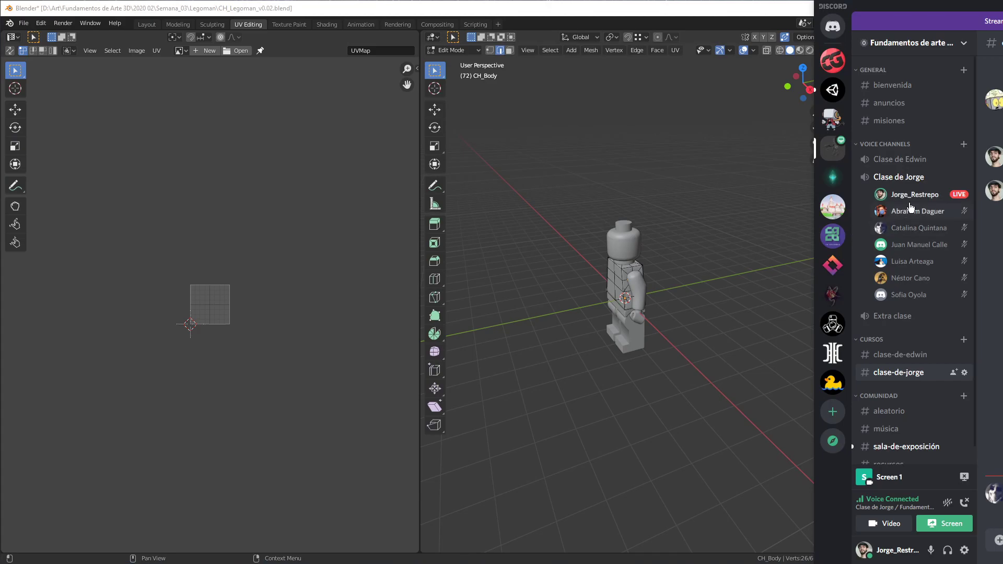
left_click_drag(1000, 8, 907, 8)
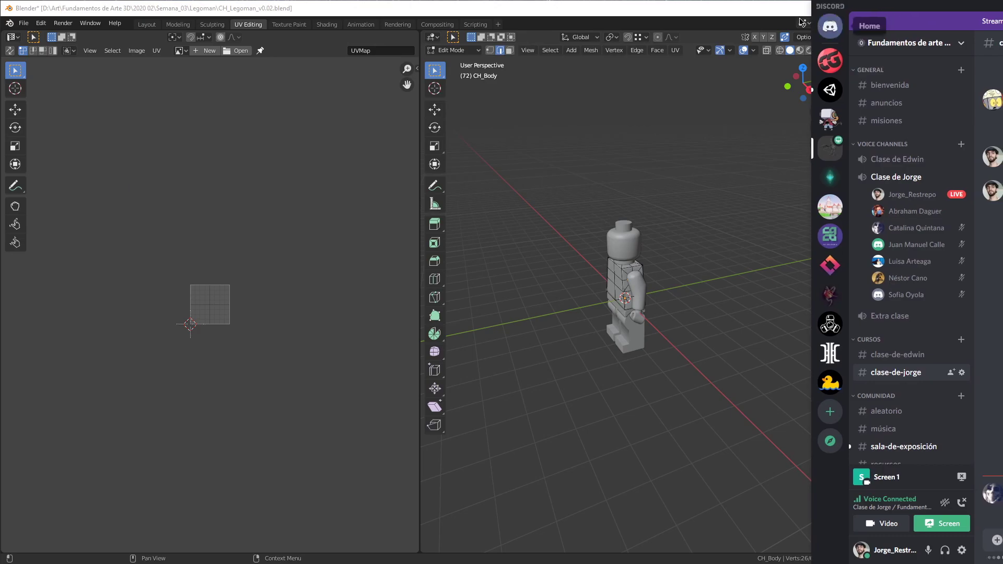
left_click(583, 8)
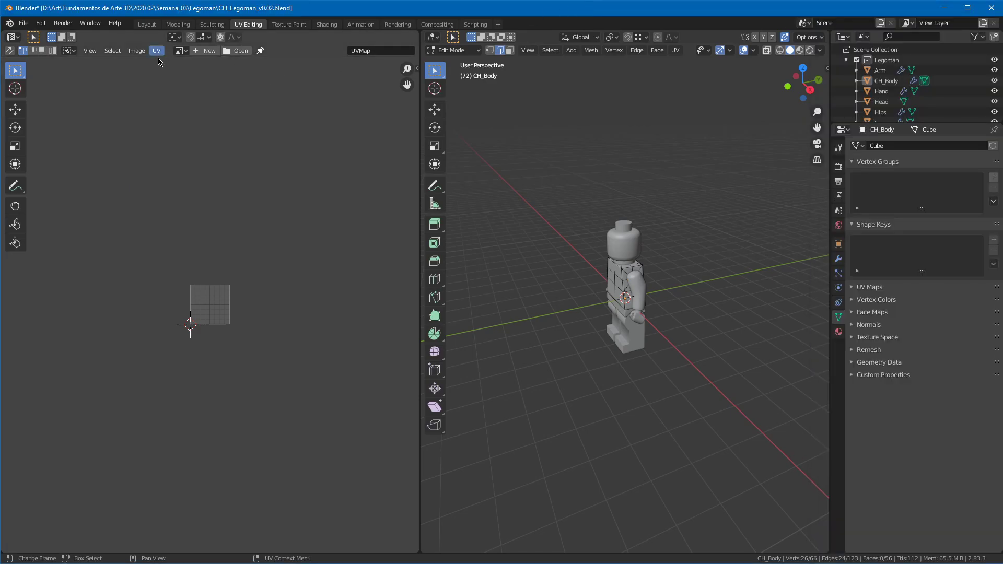
Step: Show the T_Legoman image in the UV editor again and draw an annotation arrow pointing at the image's unlink control
left_click(179, 54)
left_click(200, 90)
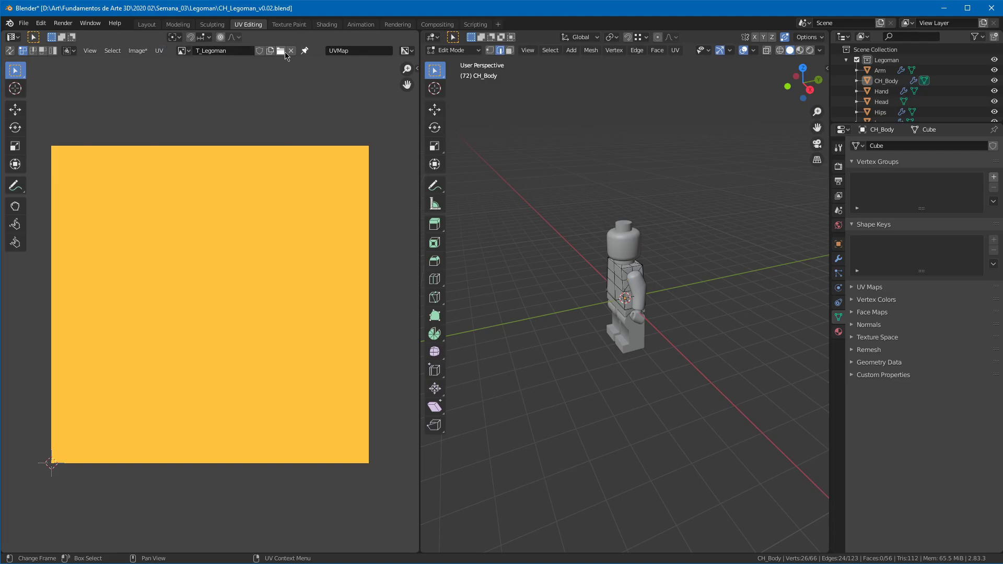
left_click_drag(282, 93, 291, 57)
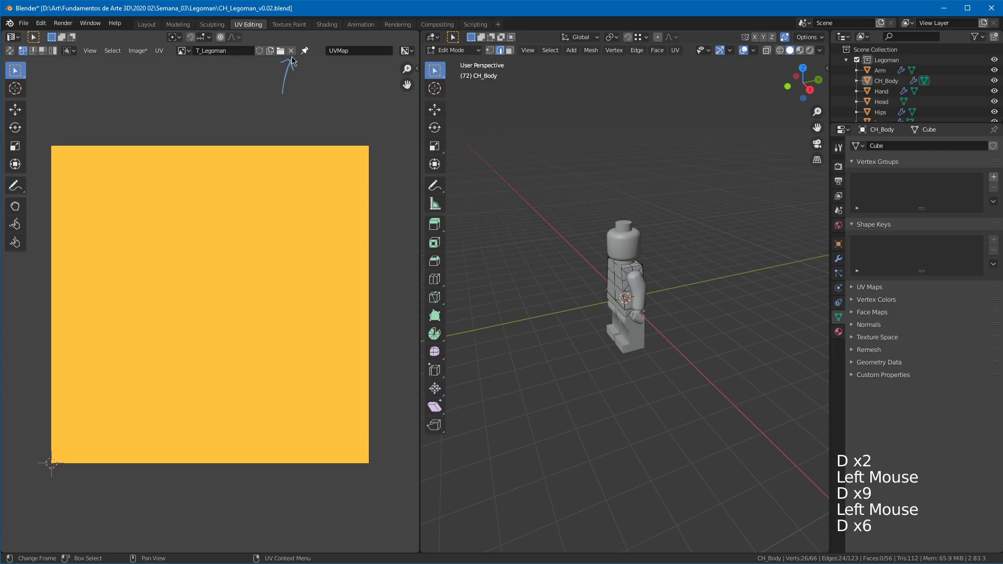
Step: Unlink the T_Legoman image from the UV editor so that it shows the empty UV grid
left_click(291, 51)
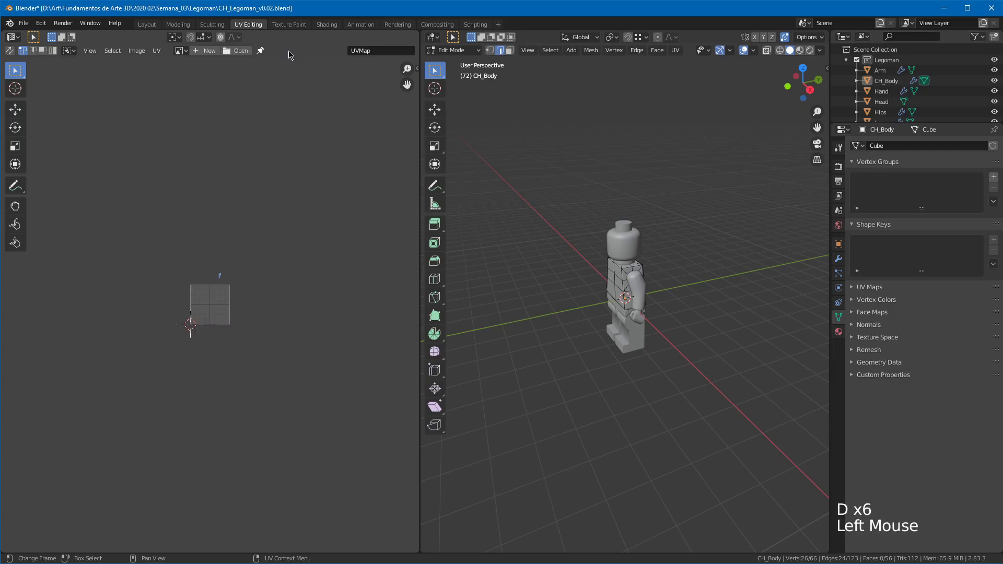
left_click(183, 51)
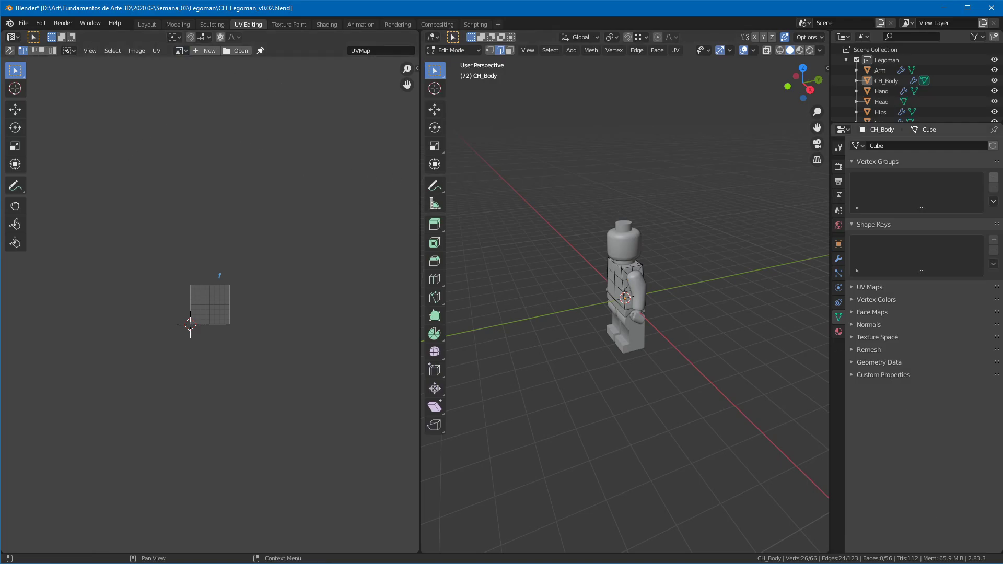
Step: Switch to Discord to look at the class server, and return to Blender
key("alt+Tab")
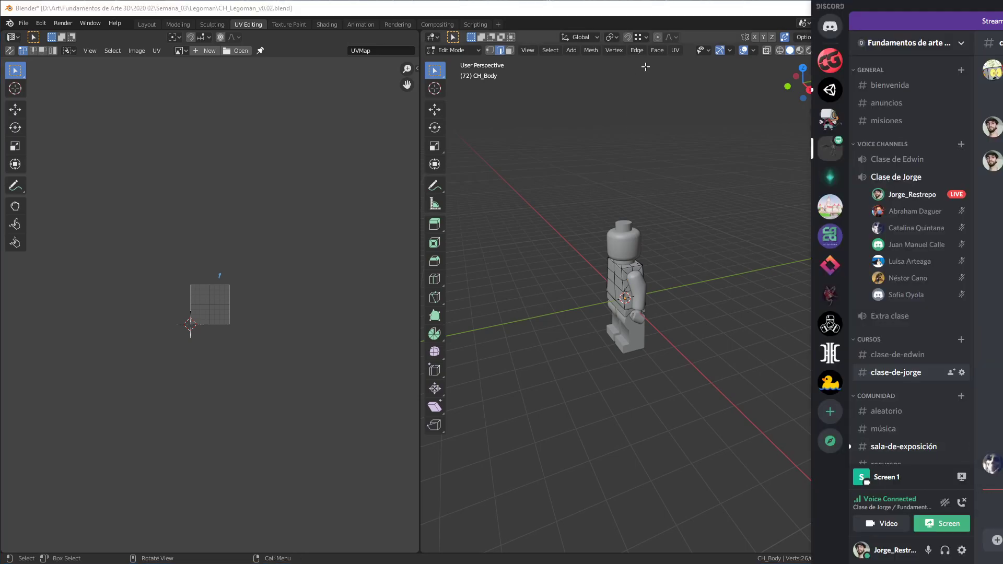
left_click(685, 11)
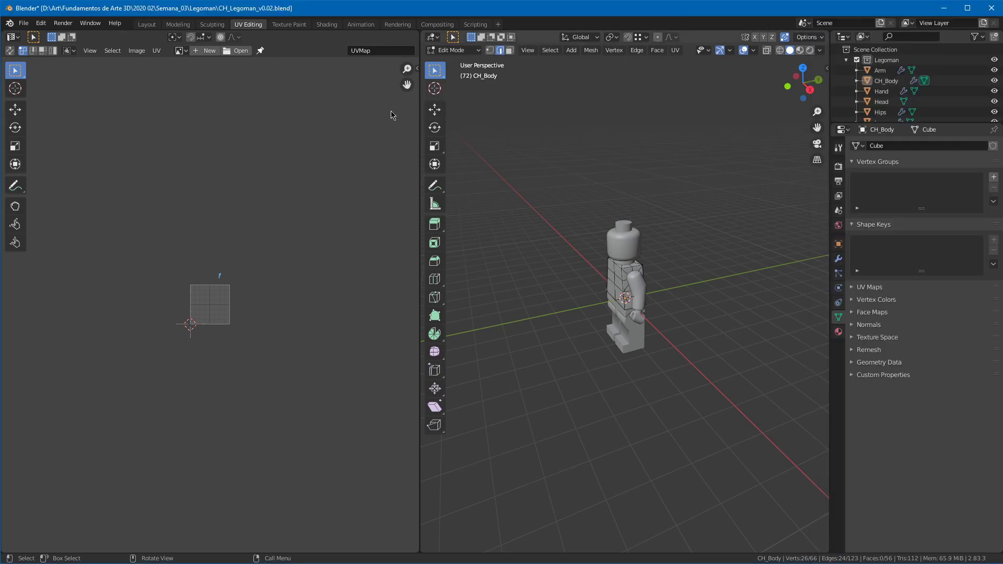
Step: Look at the textured Legoman and the T_Legoman image in the Texture Paint workspace, and return to UV Editing
middle_click_drag(235, 224, 267, 188, "ctrl")
right_click_drag(264, 157, 232, 212)
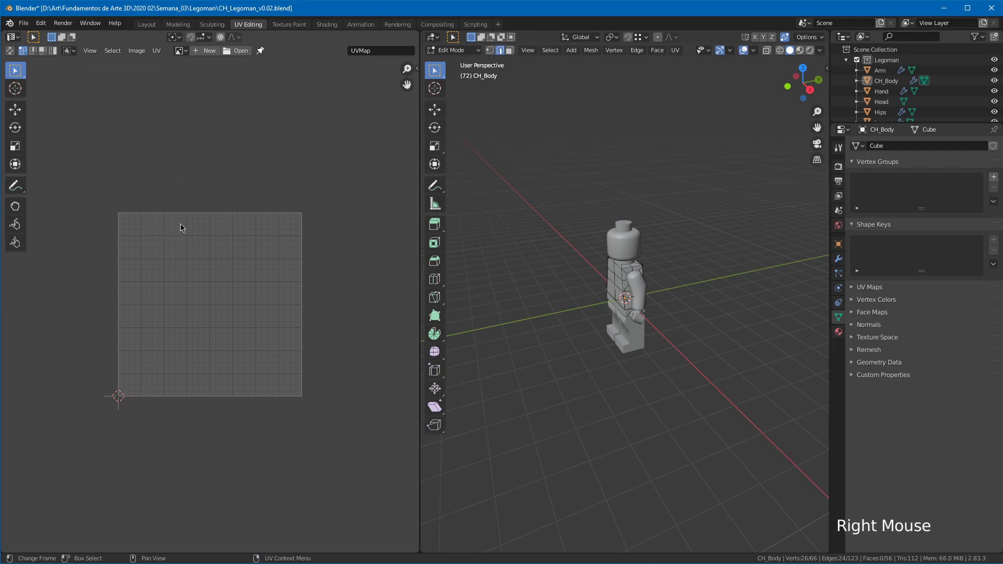
middle_click_drag(208, 253, 347, 134, "ctrl")
mouse_move(634, 250)
middle_mouse_down()
mouse_move(654, 273)
mouse_move(648, 240)
mouse_move(637, 261)
middle_mouse_up()
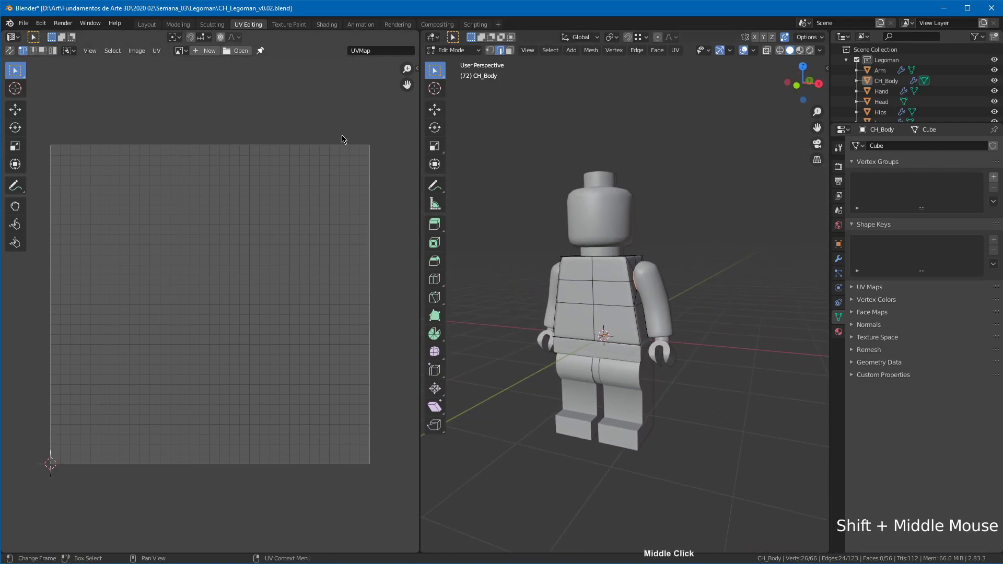
left_click(286, 26)
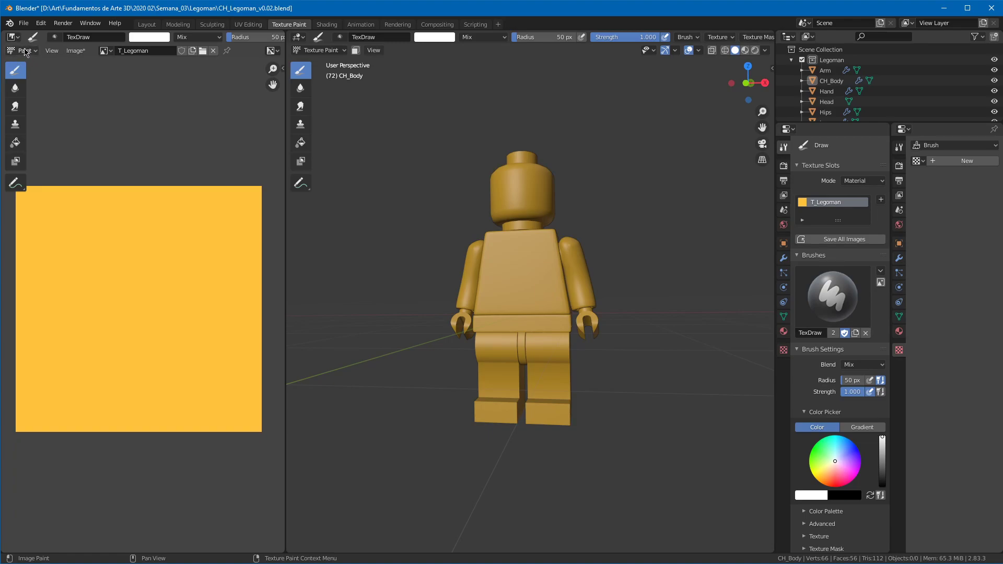
middle_click_drag(533, 155, 534, 177)
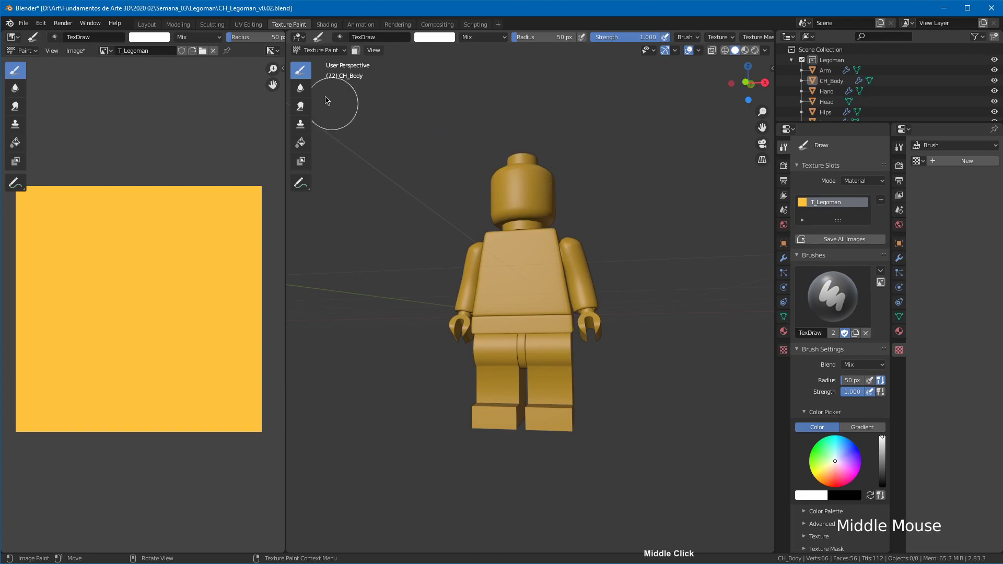
left_click(248, 24)
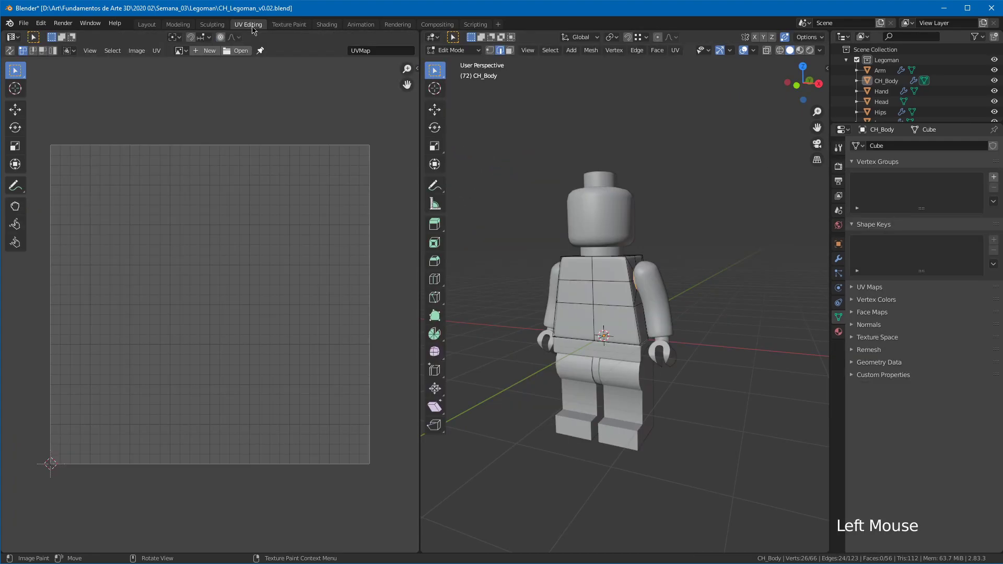
Step: Keep the UV Editor as the image area's editor type and select all of CH_Body's geometry to display its UVs
left_click(15, 38)
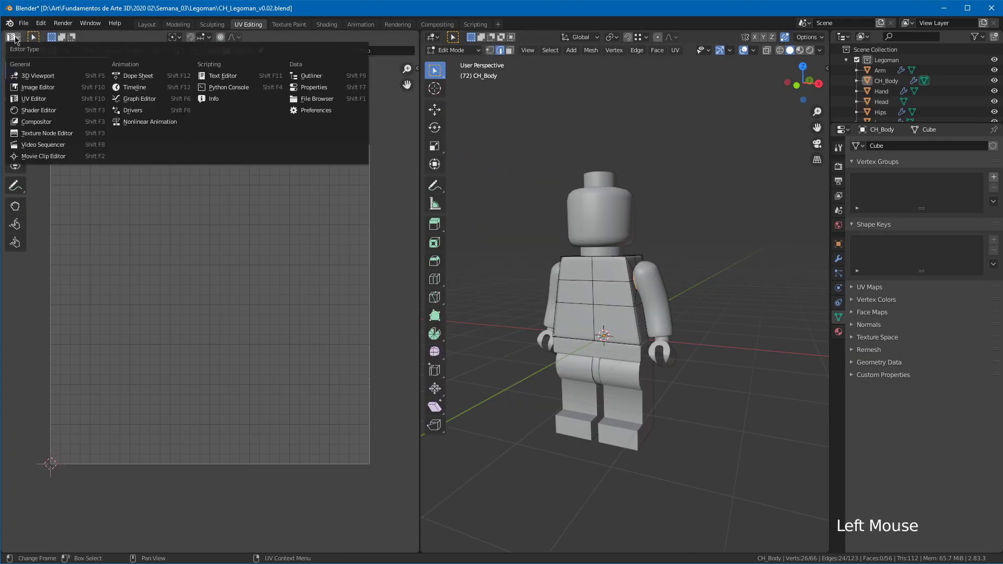
left_click(35, 98)
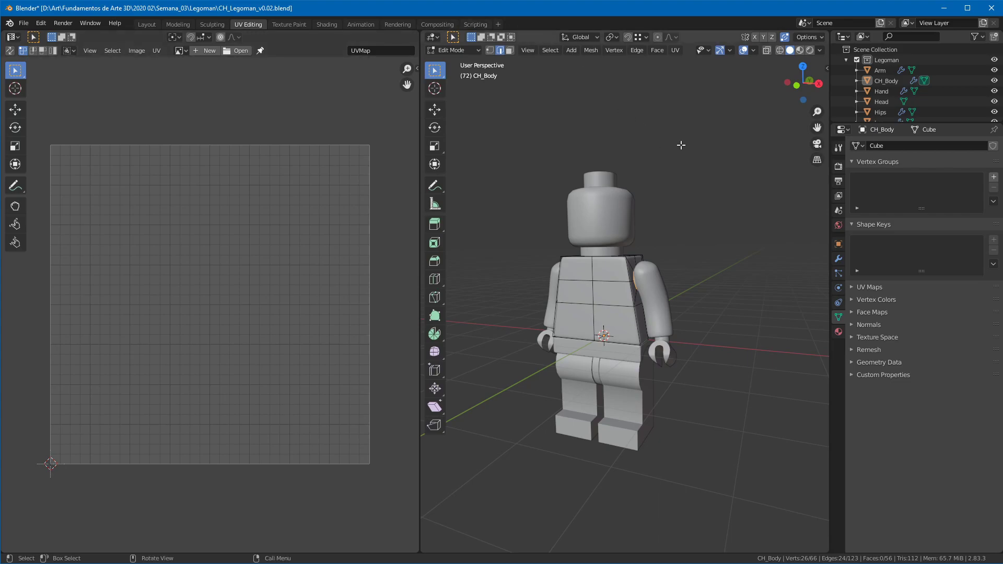
middle_click_drag(711, 221, 708, 185)
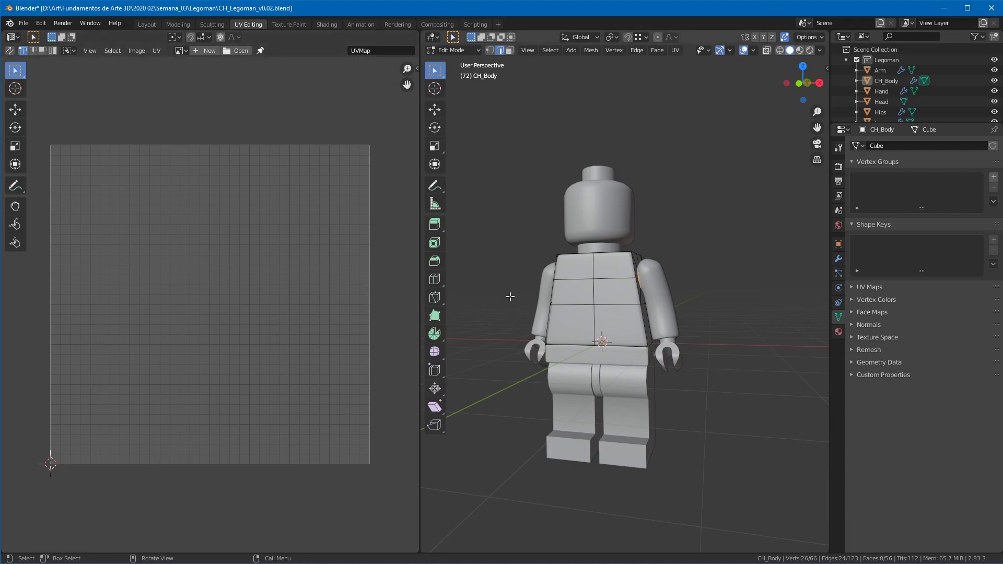
key("a")
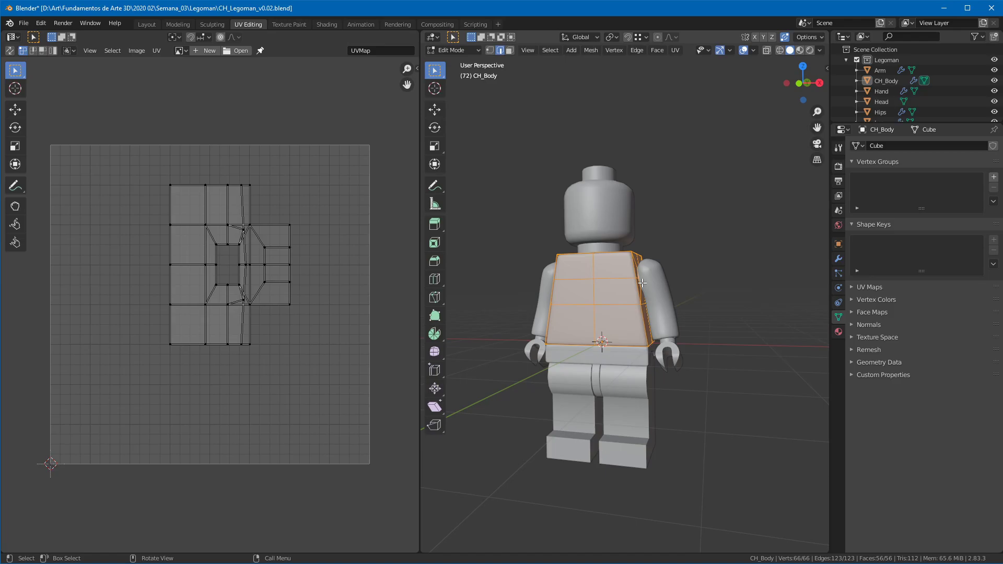
middle_click_drag(602, 257, 621, 324)
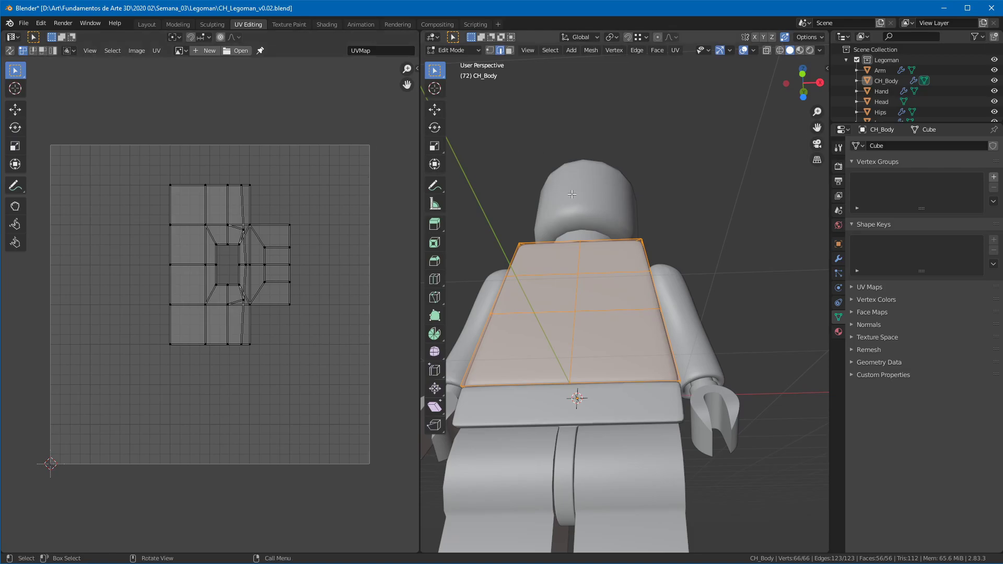
Step: Check the Texture Paint workspace again and return to the UV Editing workspace
left_click(290, 25)
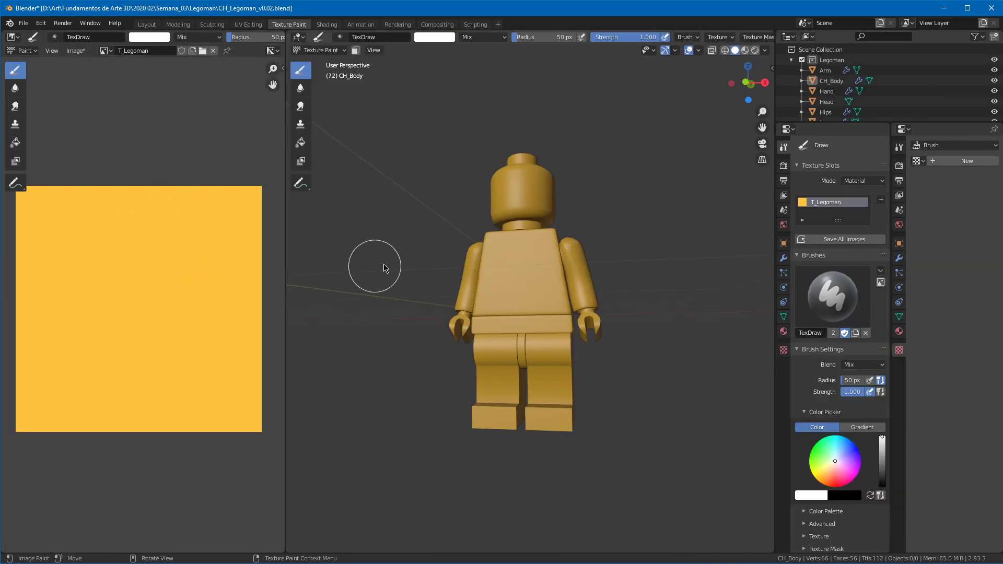
left_click(256, 26)
middle_click_drag(679, 129, 641, 185)
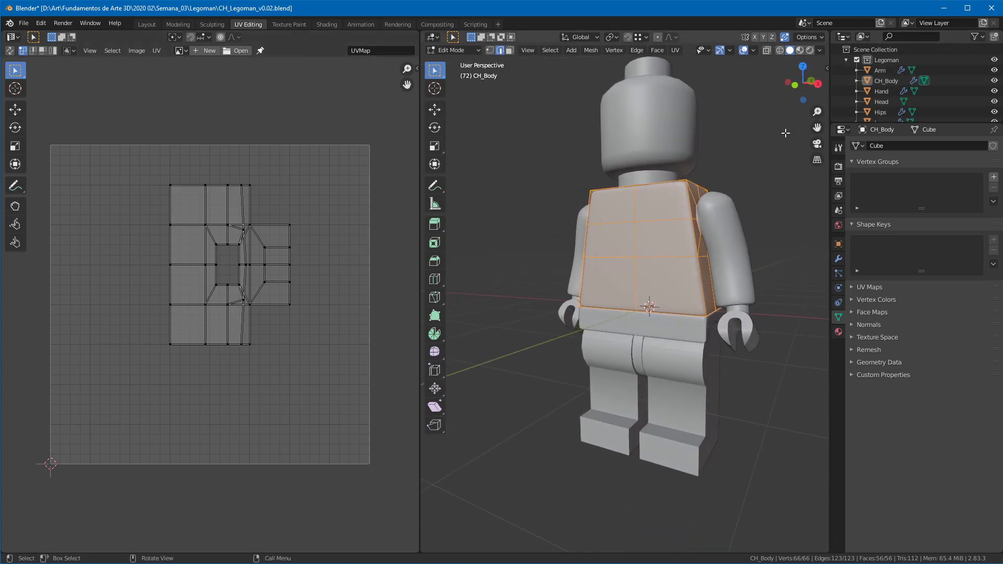
Step: Enlarge the outliner and hide the Arm, Hand, Head, Hips and Leg objects so only CH_Body remains in view
left_click(900, 121)
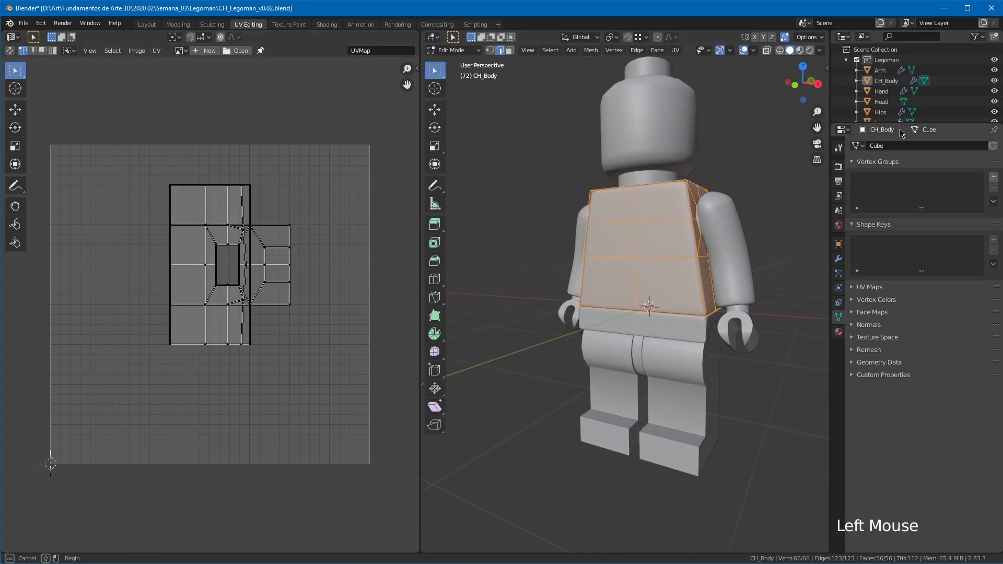
left_click_drag(900, 122, 900, 261)
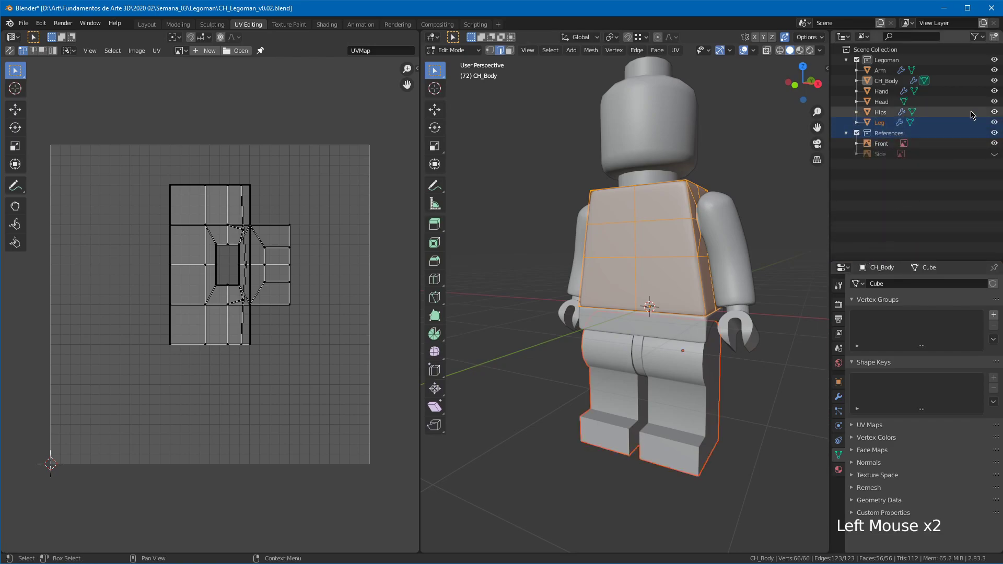
left_click(994, 70)
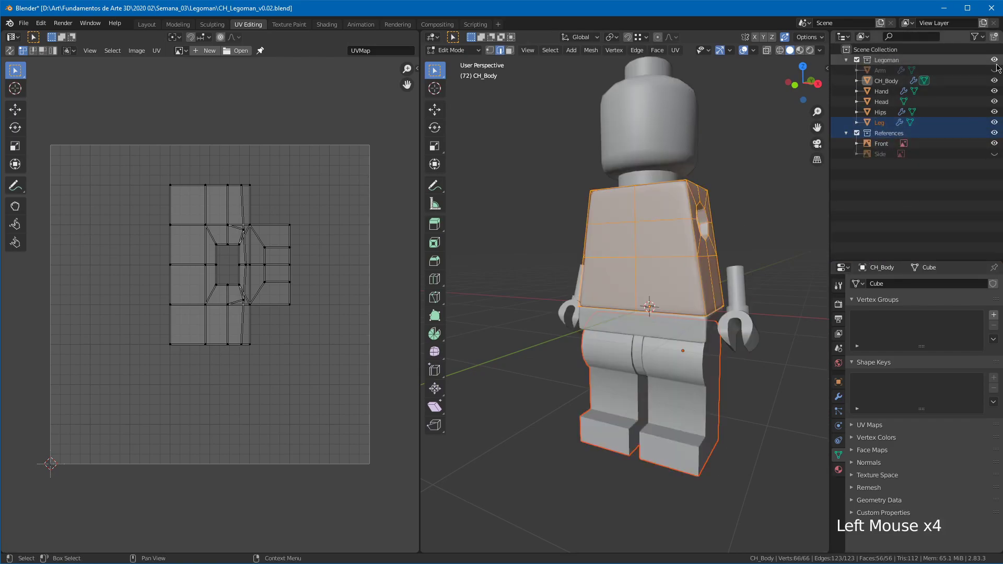
left_click_drag(996, 93, 994, 122)
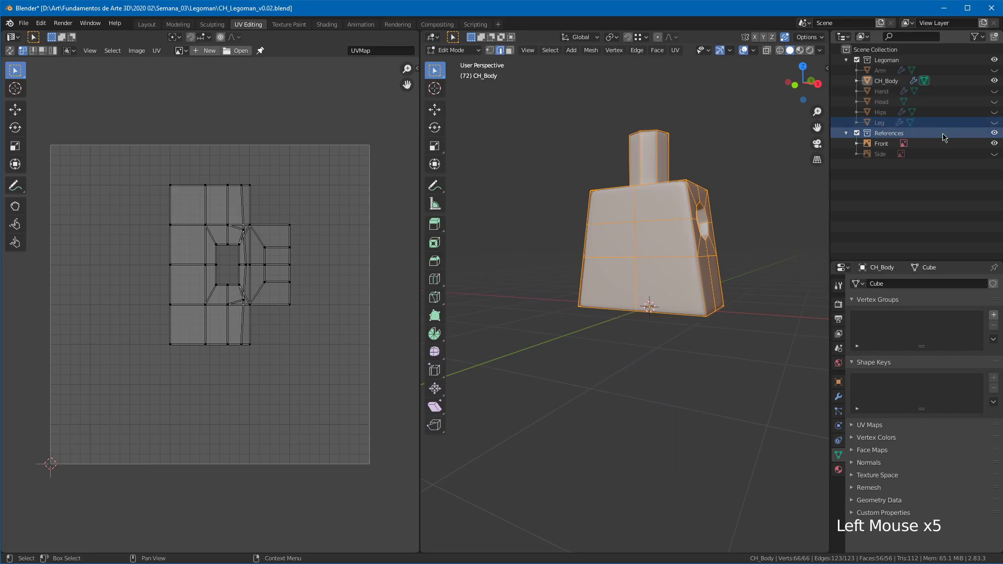
left_click(940, 81)
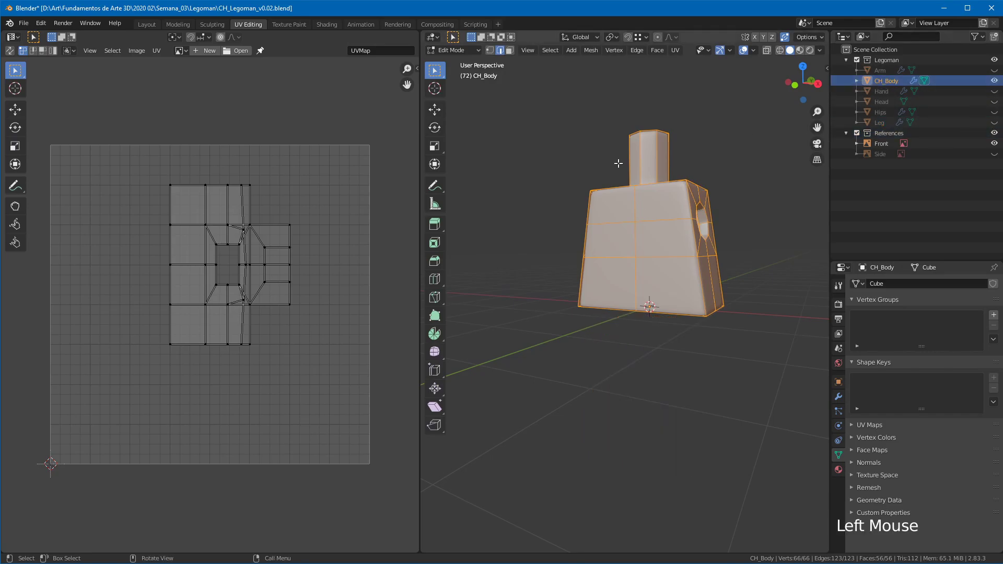
Step: Select the edge loop around the open bottom of the CH_Body torso
middle_click_drag(745, 243, 593, 243, "ctrl")
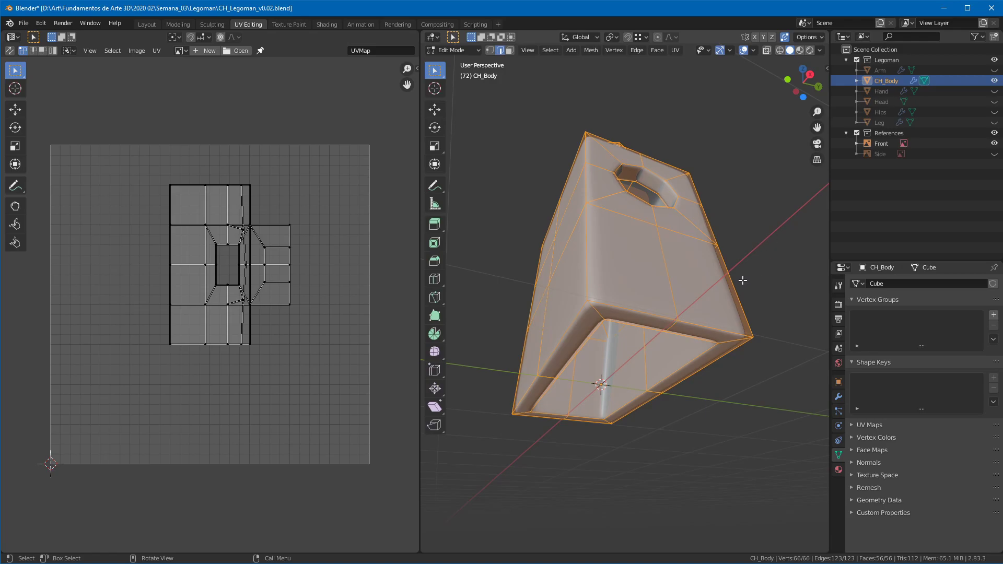
middle_click_drag(656, 168, 739, 233)
left_click(655, 194, "alt")
left_click(648, 196, "alt")
middle_click_drag(751, 195, 689, 204)
Step: Expand CH_Body's Mirror modifier settings, inspect the torso from the front, and switch to Object Mode
left_click(838, 396)
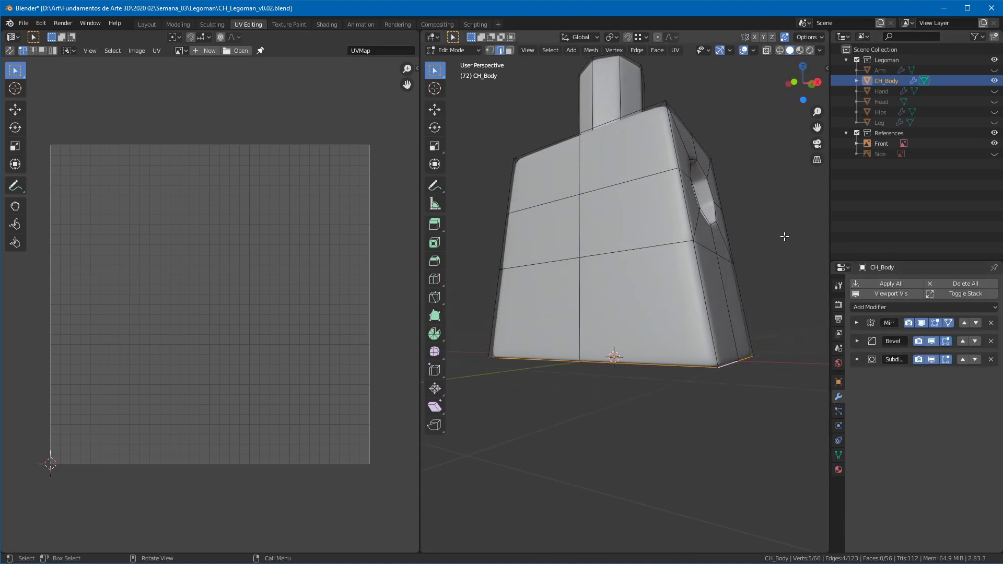
left_click(857, 323)
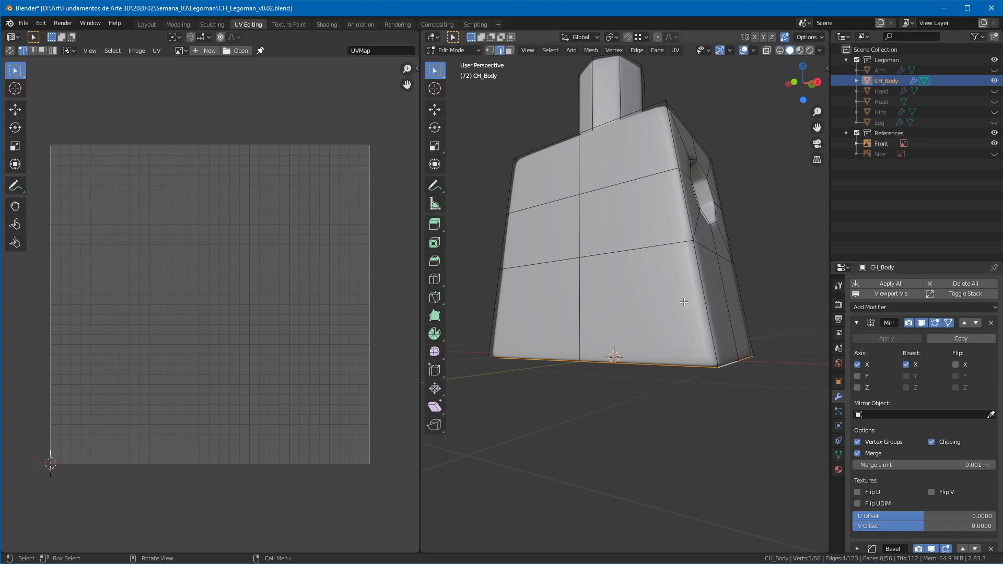
key("KP_1")
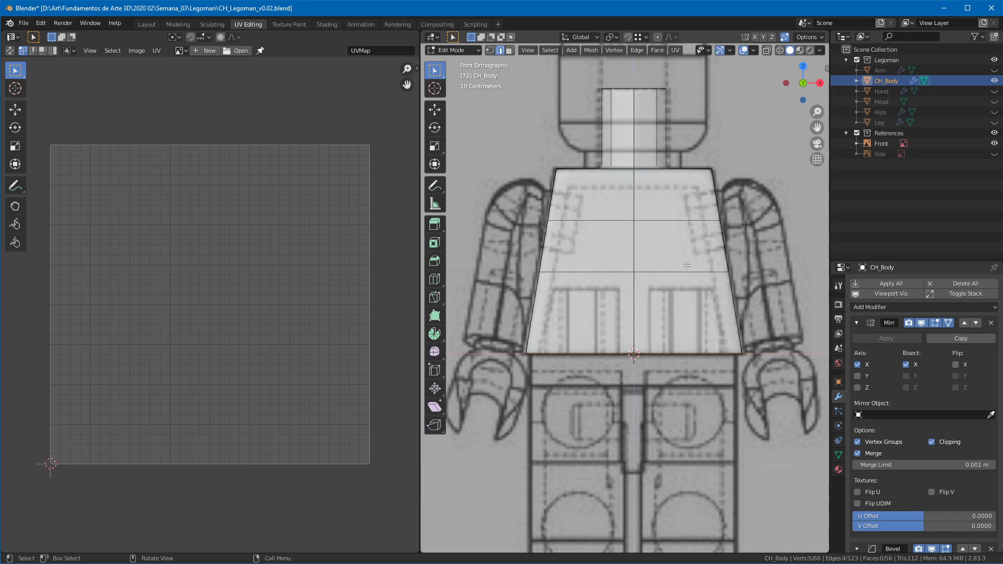
middle_click_drag(698, 253, 680, 269)
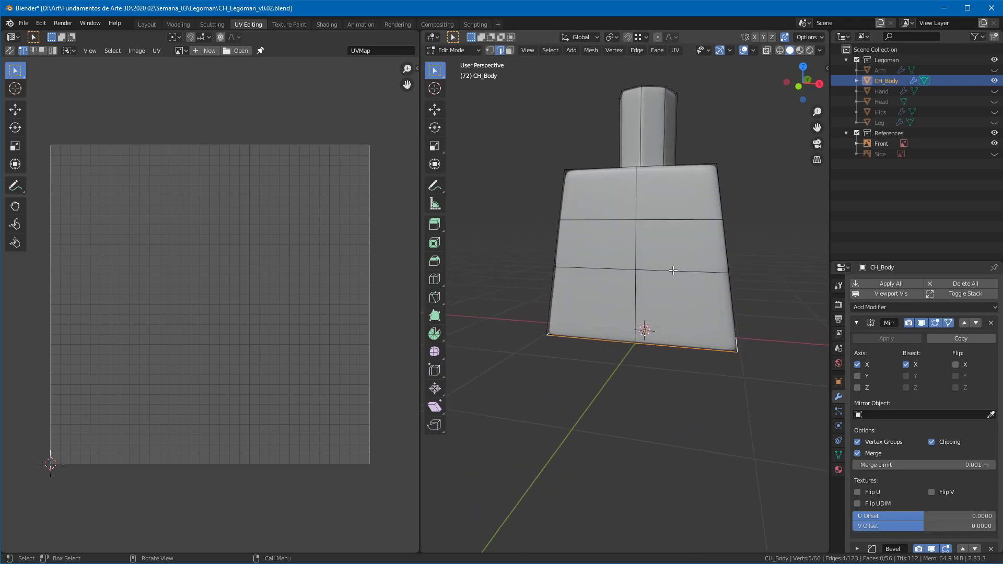
key("Tab")
left_click(556, 219)
middle_click_drag(556, 220, 603, 224)
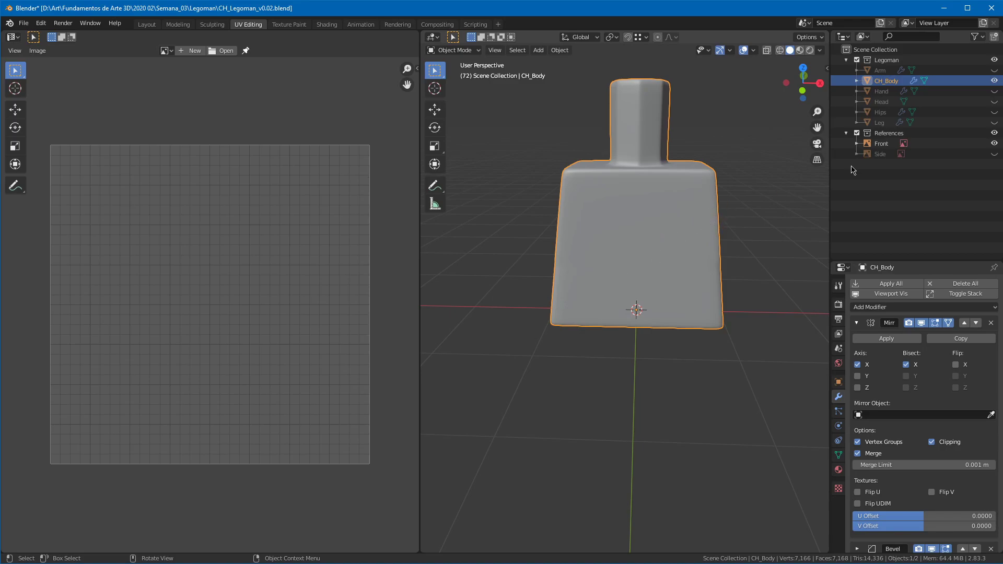
Step: Unhide the Arm, Hand, Head, Hips and Leg objects
left_click(995, 70)
left_click(994, 91)
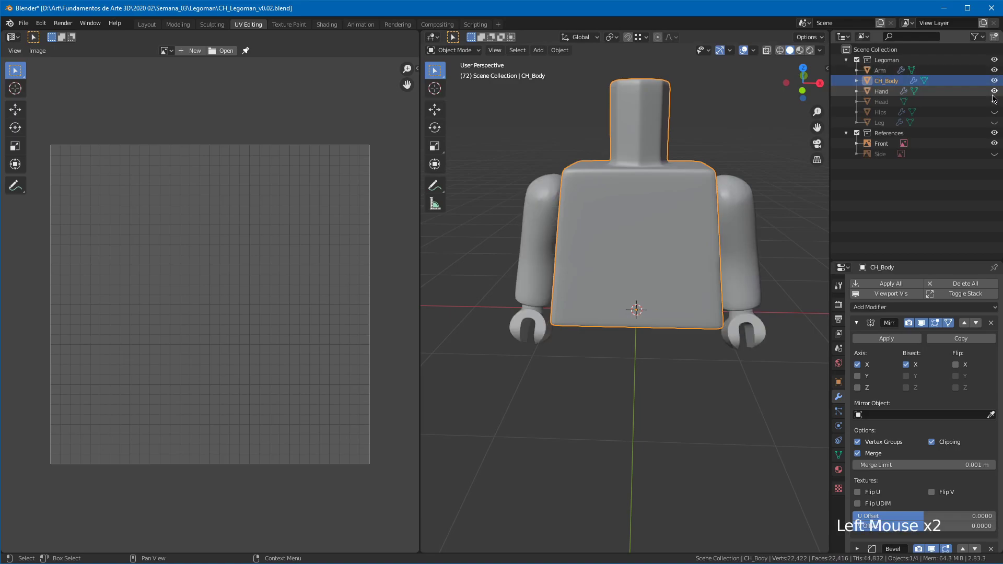
left_click(994, 101)
left_click(995, 112)
left_click(994, 122)
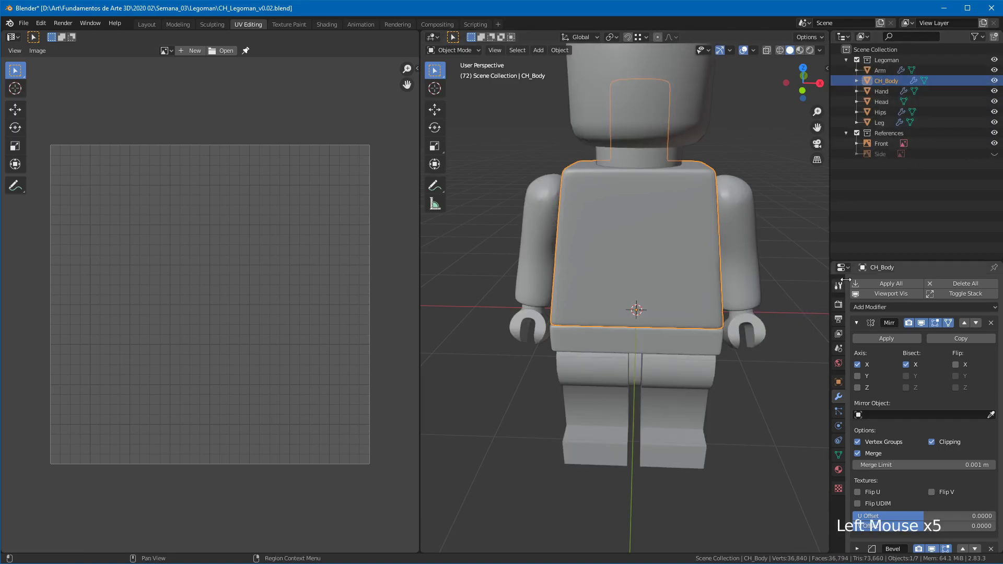
Step: Apply the Mirror modifier on CH_Body, the Arm and the Hand
left_click(895, 340)
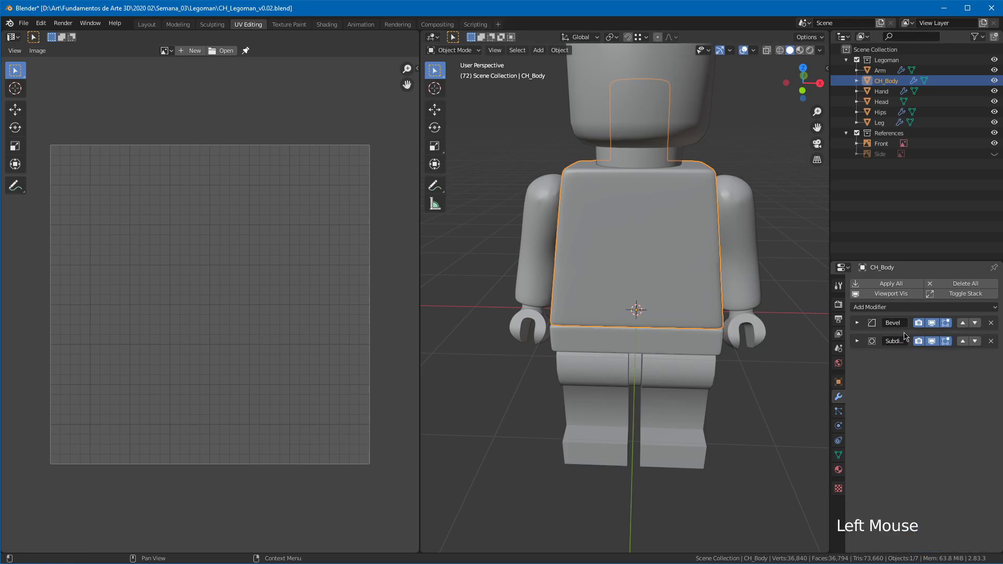
left_click(740, 210)
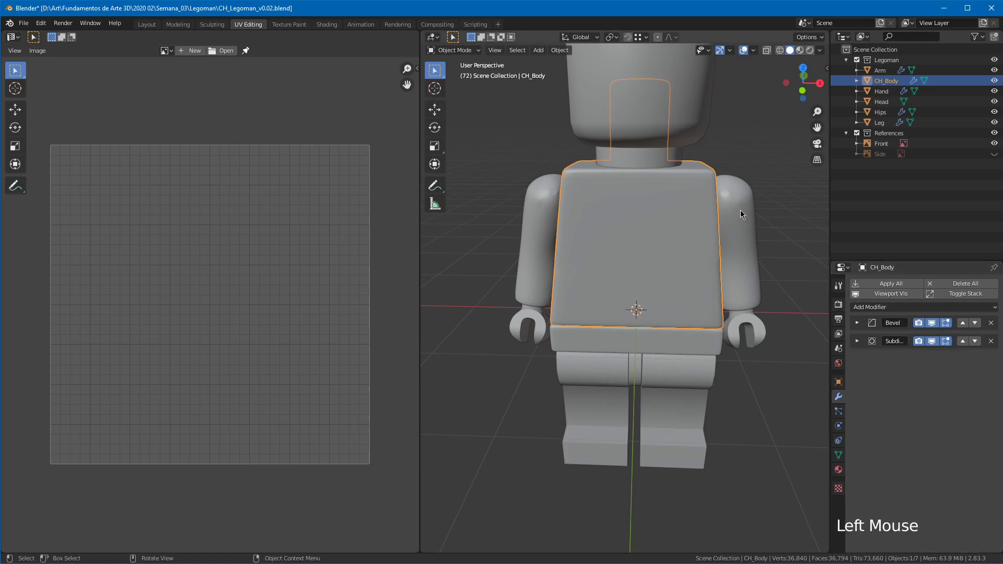
middle_click_drag(881, 380, 881, 239)
middle_click_drag(881, 318, 880, 491)
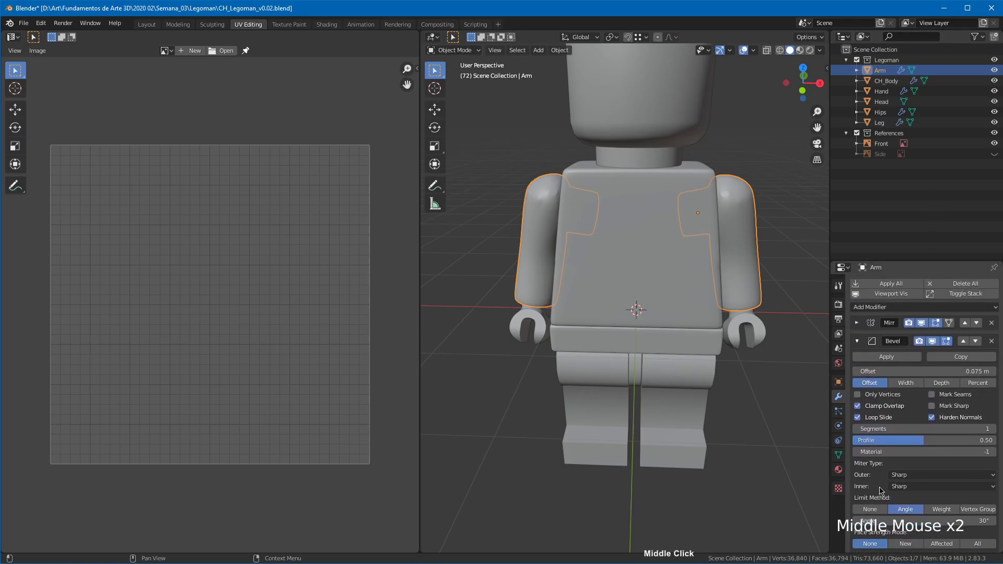
left_click(857, 323)
left_click(886, 338)
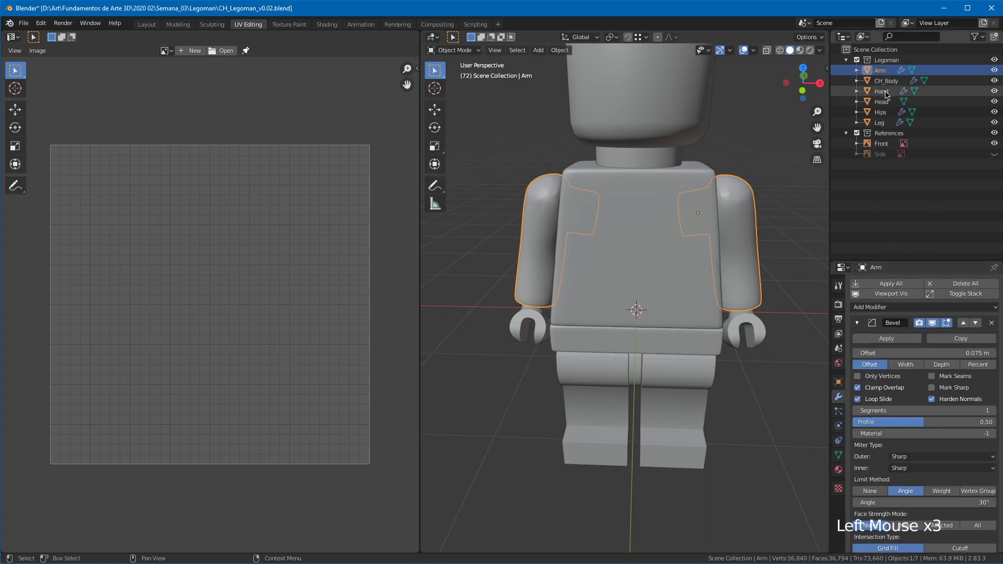
left_click(882, 91)
left_click(887, 339)
Step: Apply the Mirror modifier on the Hips object
left_click(881, 112)
left_click(881, 101)
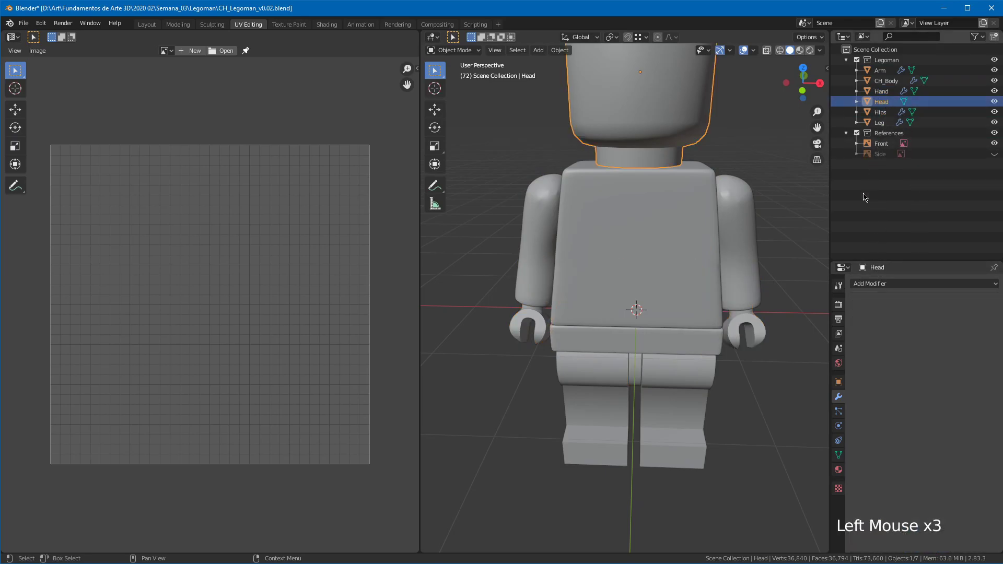
left_click(881, 111)
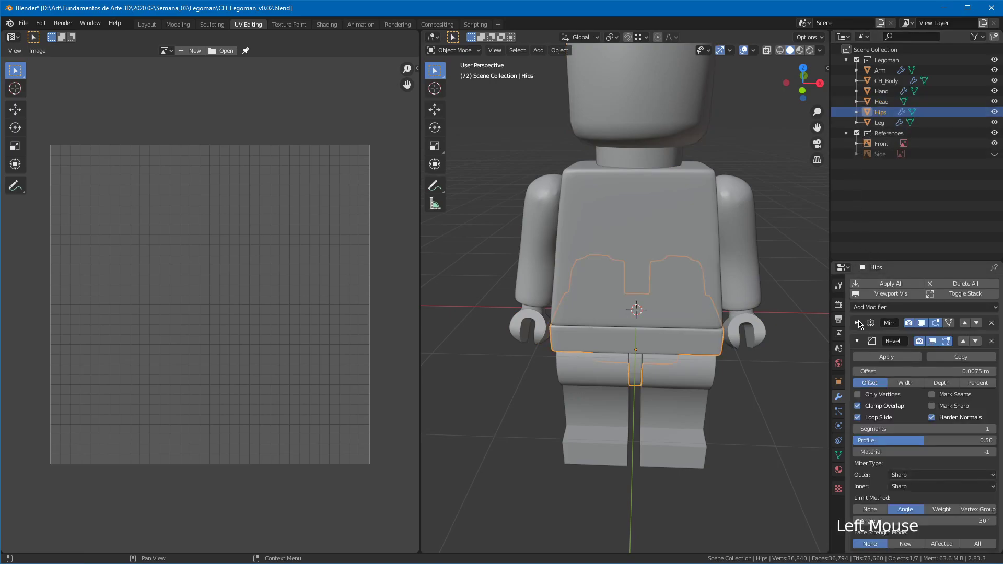
left_click(886, 331)
left_click(886, 340)
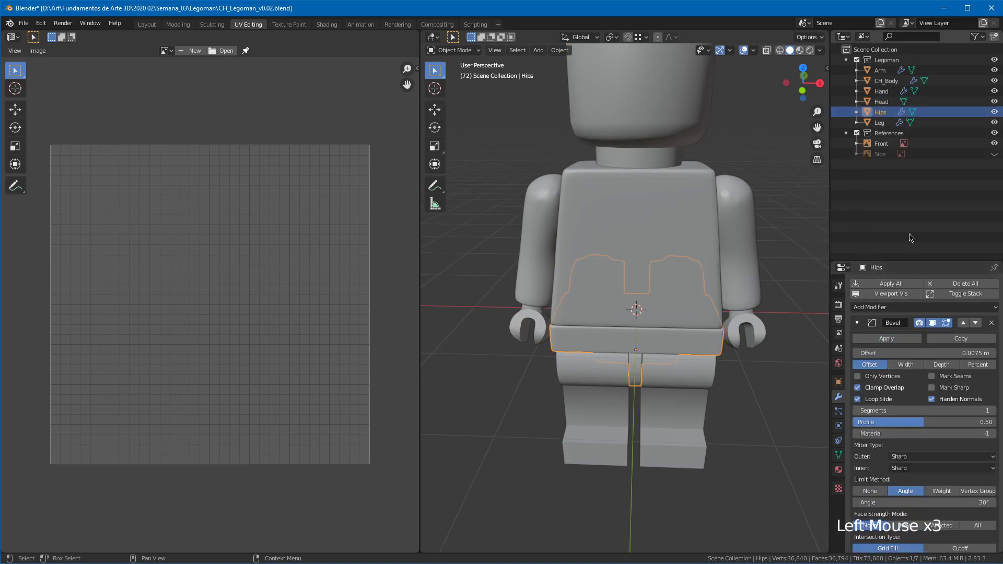
Step: Apply the Mirror modifier on the Leg object and collapse its Bevel and Subdivision modifier settings
left_click(880, 122)
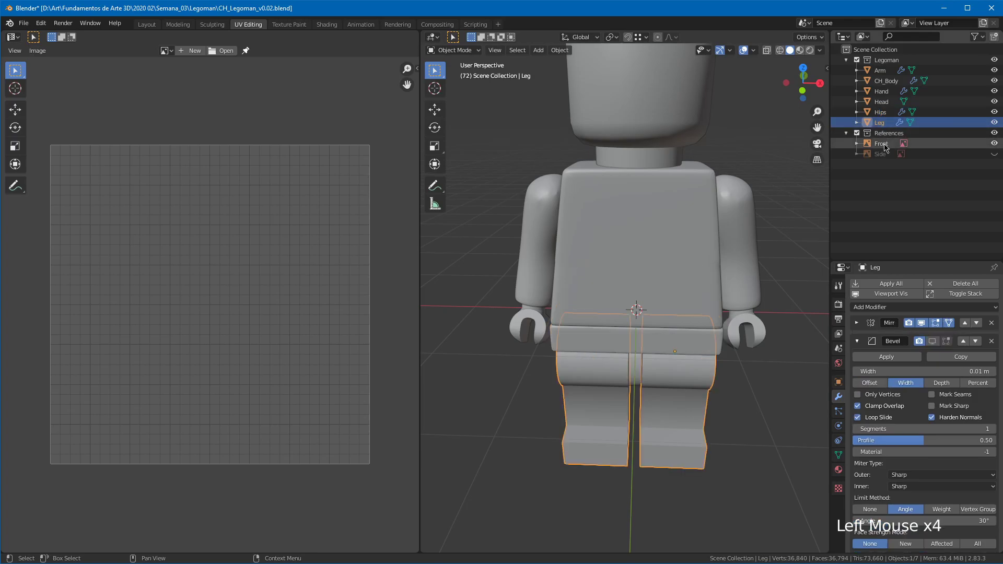
left_click(857, 324)
left_click(886, 340)
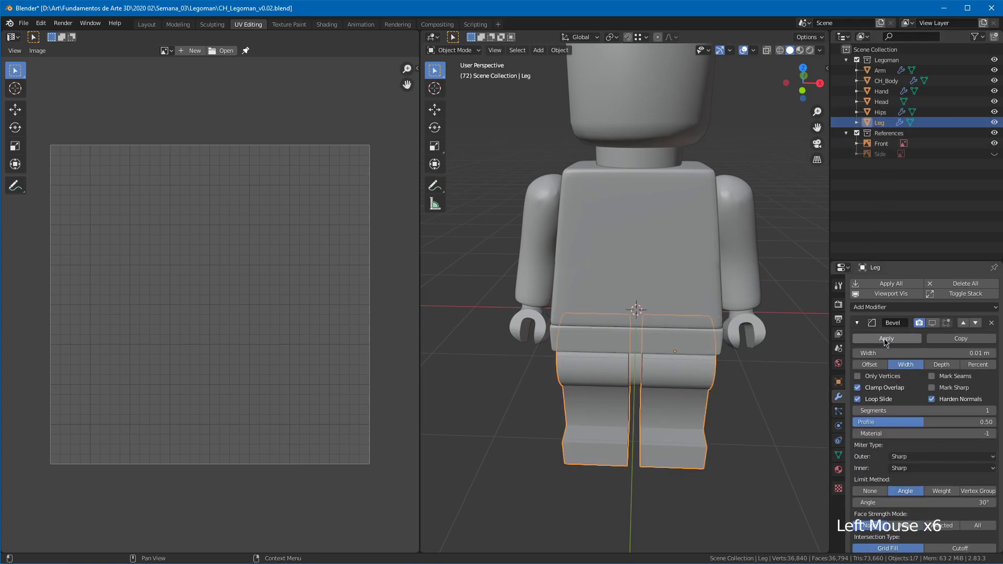
left_click(858, 323)
left_click(859, 343)
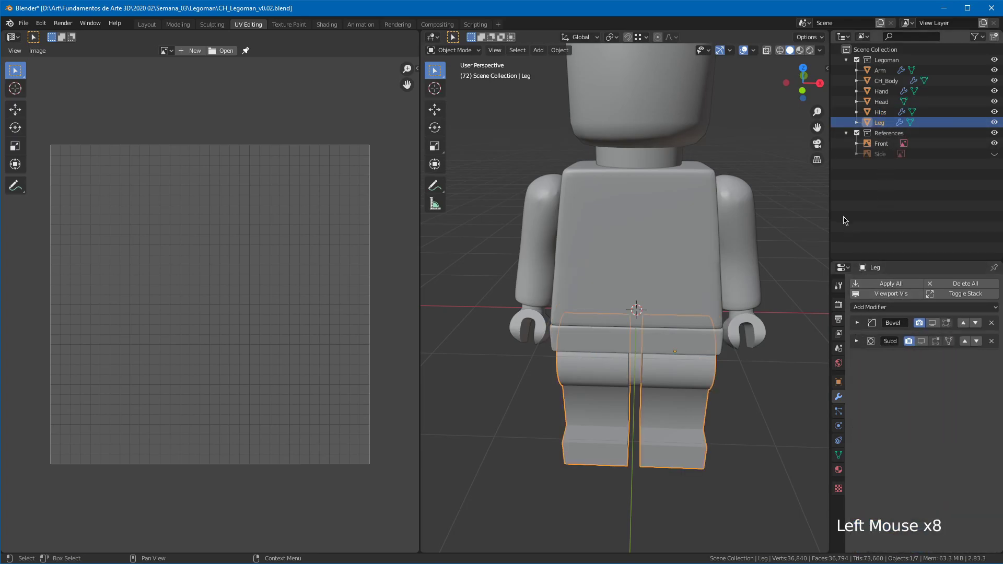
Step: Select CH_Body and save the scene as a new version named CH_Legoman_v0.03.blend
left_click(888, 83)
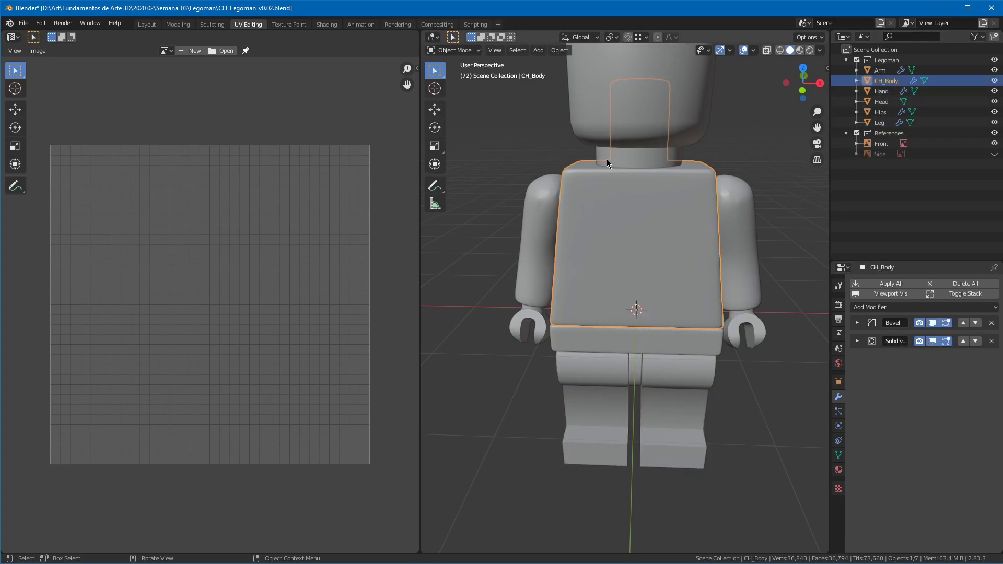
key("ctrl+shift+s")
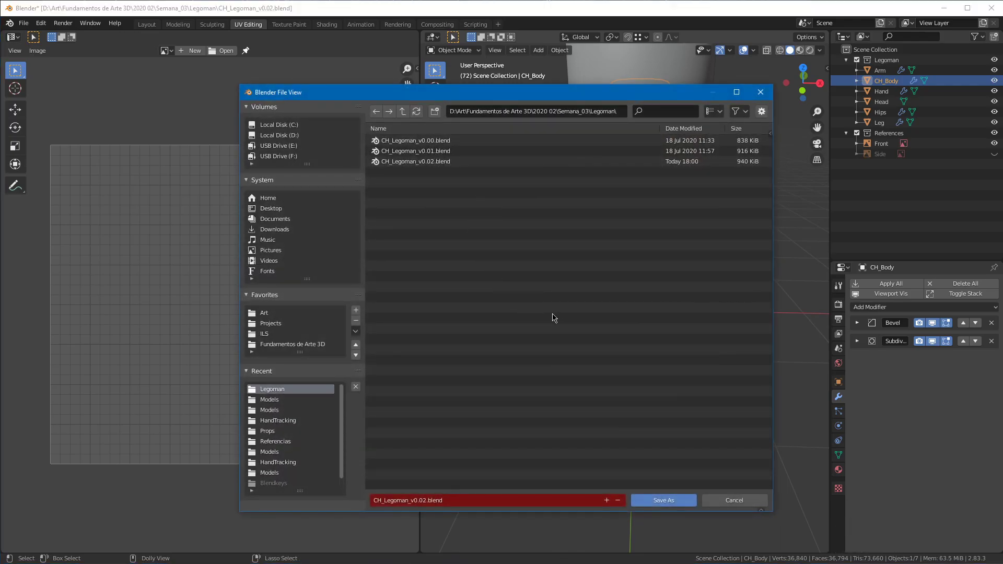
key("KP_Add")
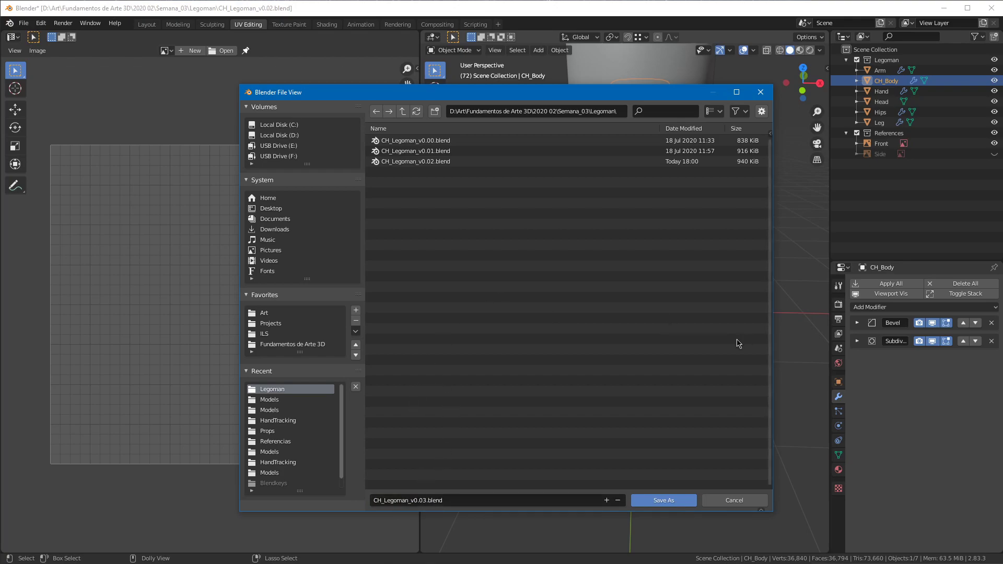
left_click(666, 502)
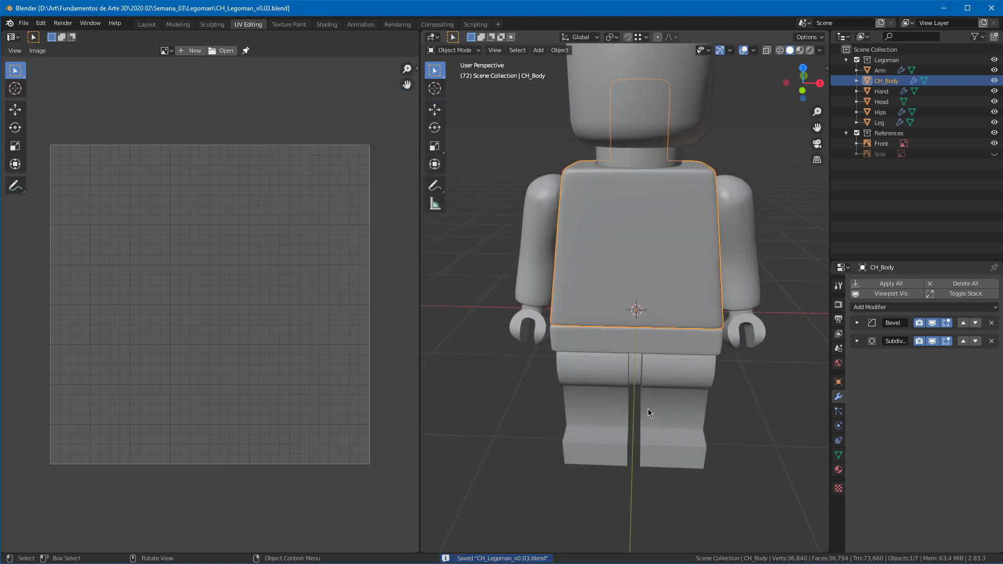
Step: Enter Edit Mode on CH_Body, hide the Arm, Hand, Head, Hips and Leg objects, and exclude the References collection
middle_click_drag(716, 209, 607, 262)
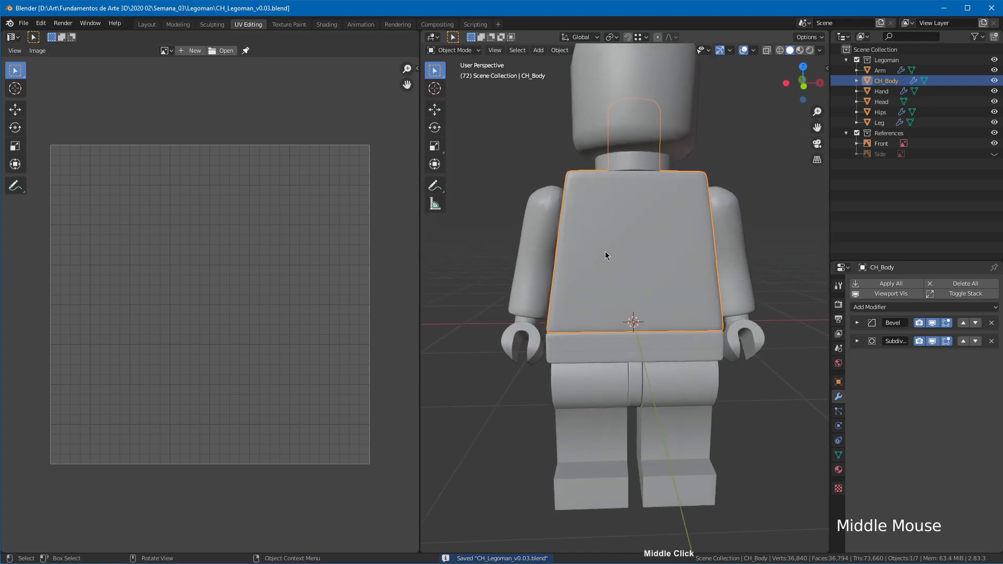
key("Tab")
middle_click_drag(642, 204, 728, 184)
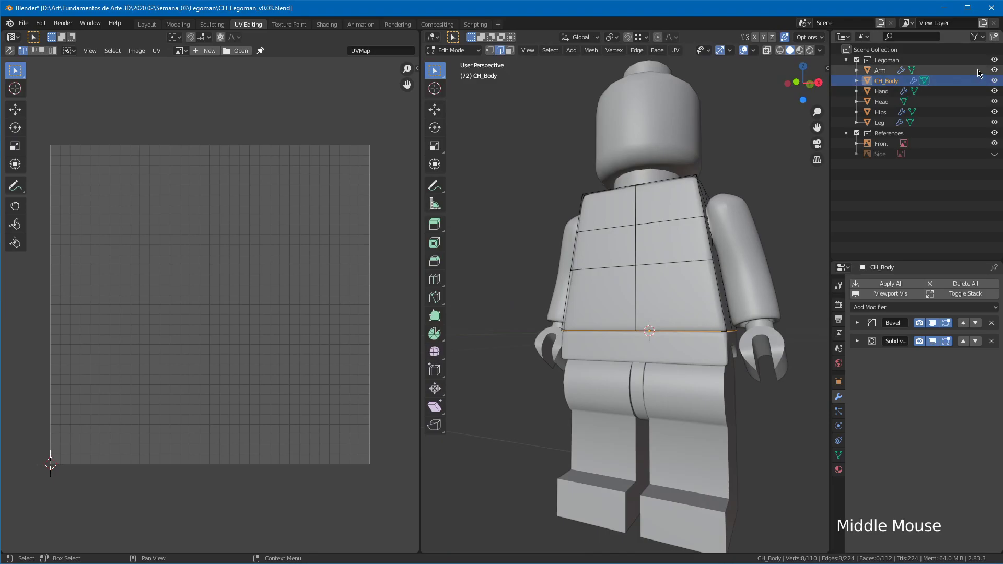
left_click(995, 71)
left_click_drag(994, 91, 998, 132)
left_click(846, 133)
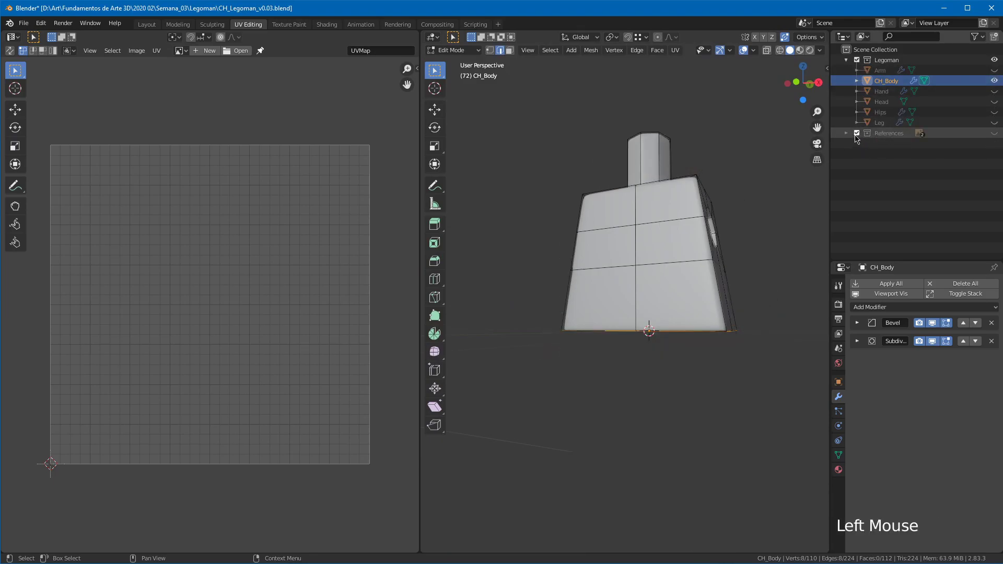
left_click(857, 133)
middle_click_drag(781, 168, 685, 245)
left_click(668, 238)
left_click(746, 228)
key("g")
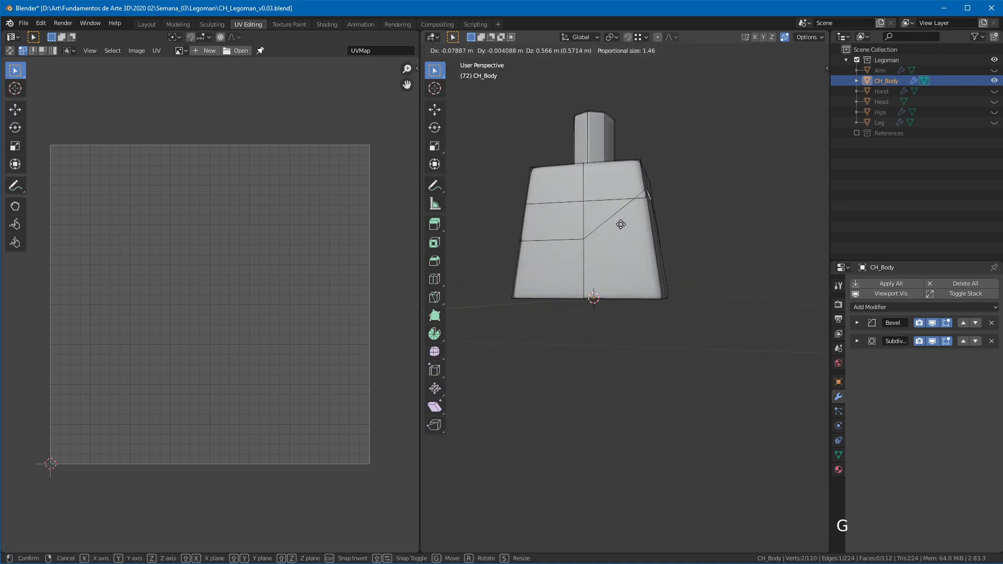
right_click(706, 250)
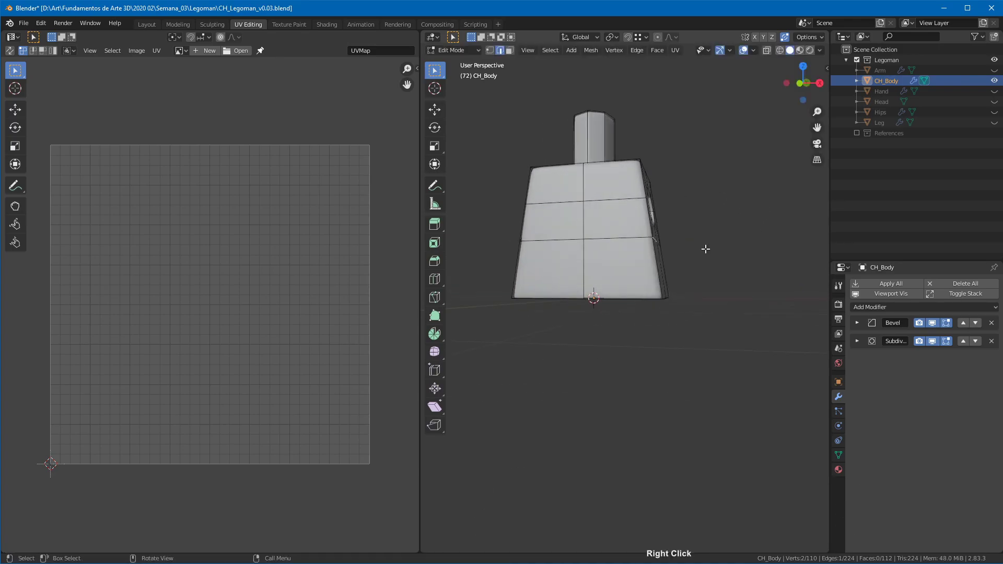
Step: Annotate a freehand arrow pointing at the UV editor's sync selection toggle and hide that editor's toolbar
middle_click_drag(562, 312, 645, 226)
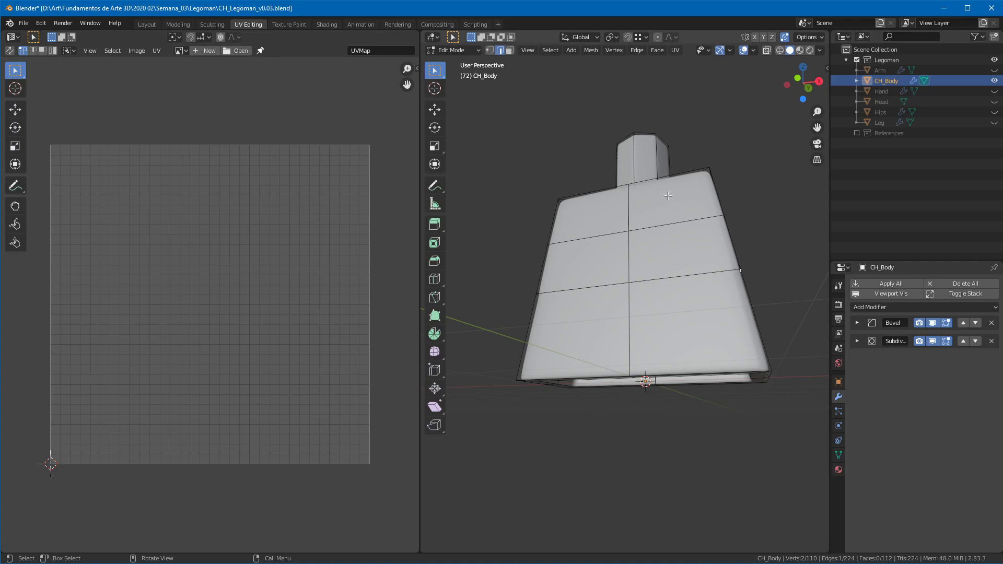
middle_click_drag(633, 188, 697, 229)
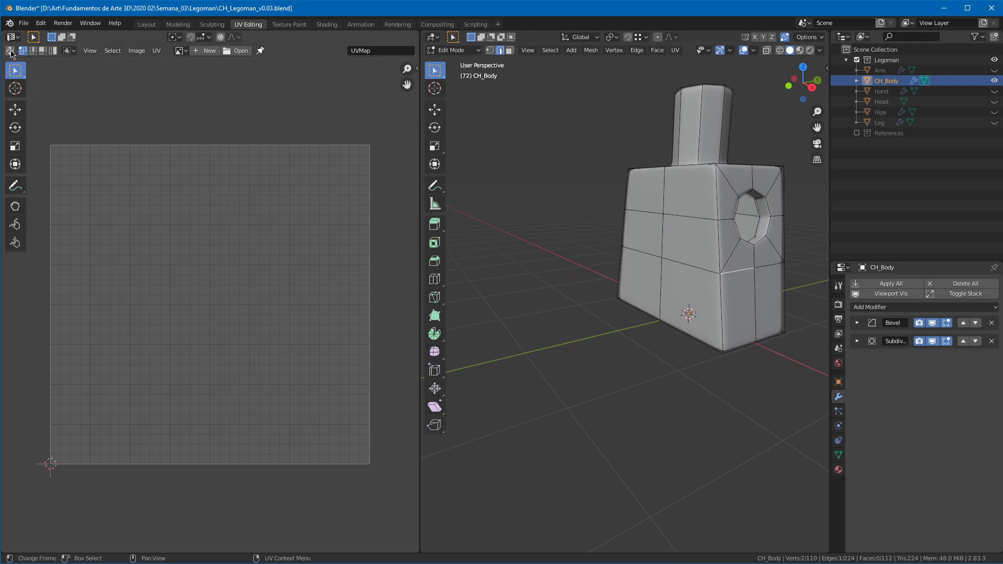
mouse_move(71, 85)
left_mouse_down()
mouse_move(15, 62)
mouse_move(47, 73)
left_mouse_up()
left_click(34, 60)
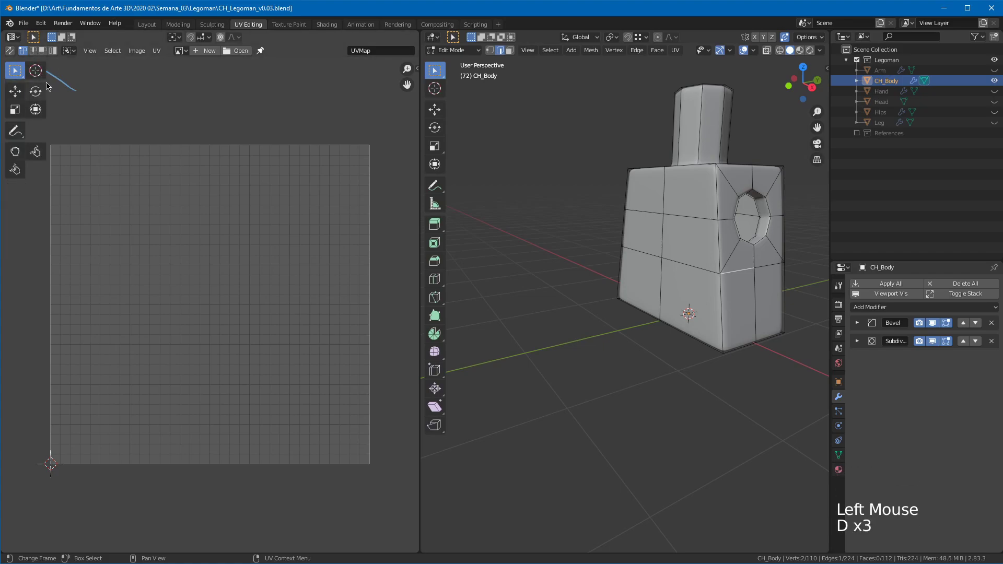
key("t")
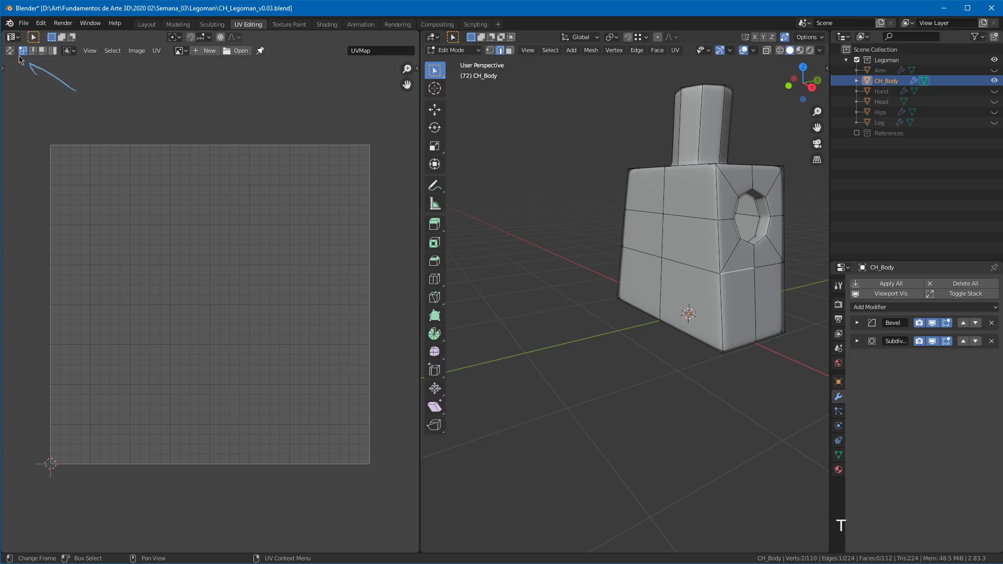
mouse_move(46, 121)
right_mouse_down()
mouse_move(29, 69)
mouse_move(81, 111)
right_mouse_up()
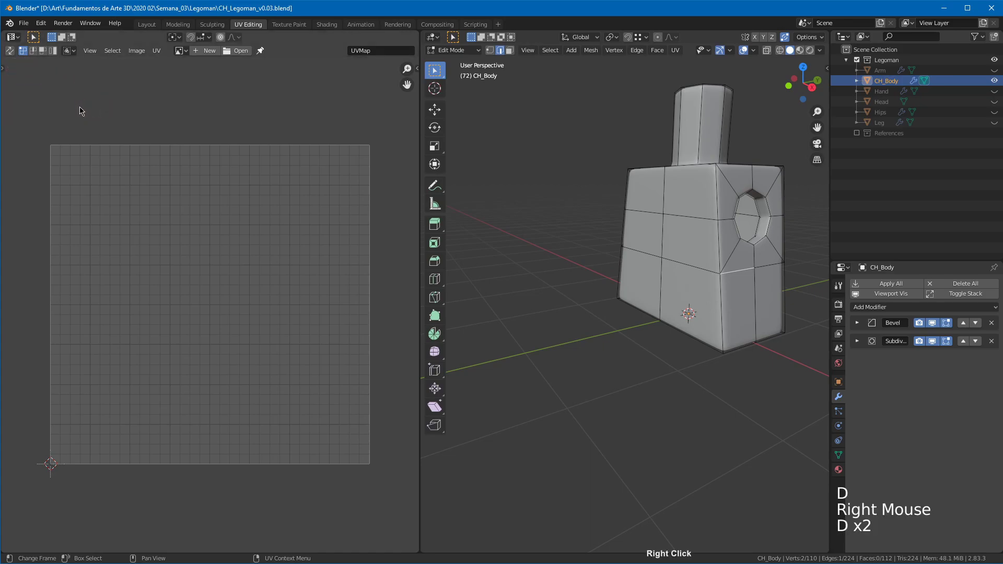
mouse_move(12, 62)
left_mouse_down()
mouse_move(32, 100)
mouse_move(13, 67)
mouse_move(24, 68)
mouse_move(15, 74)
left_mouse_up()
key("d")
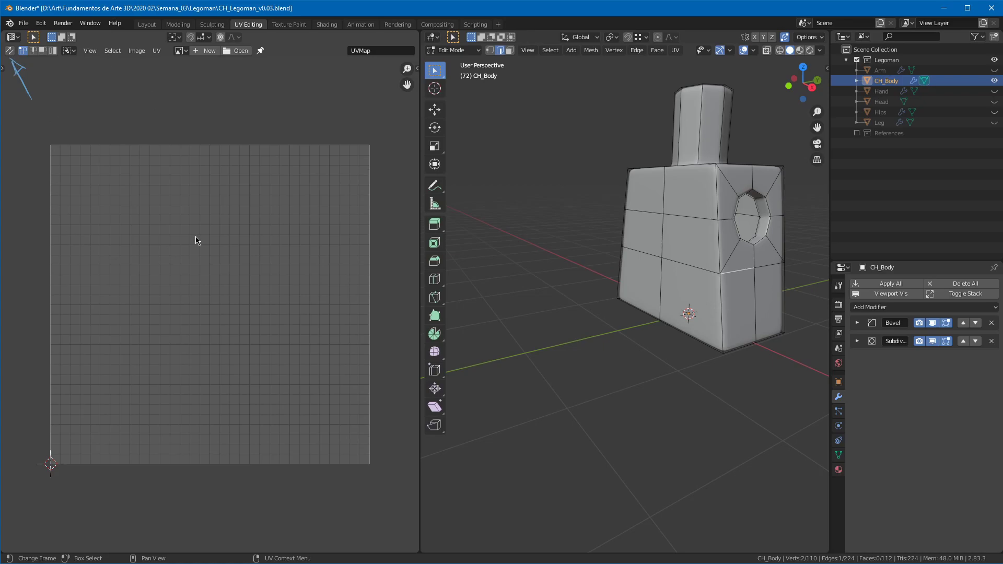
Step: Turn on UV Sync Selection and select several torso edges around the arm socket to compare them with the UV layout
left_click(10, 50)
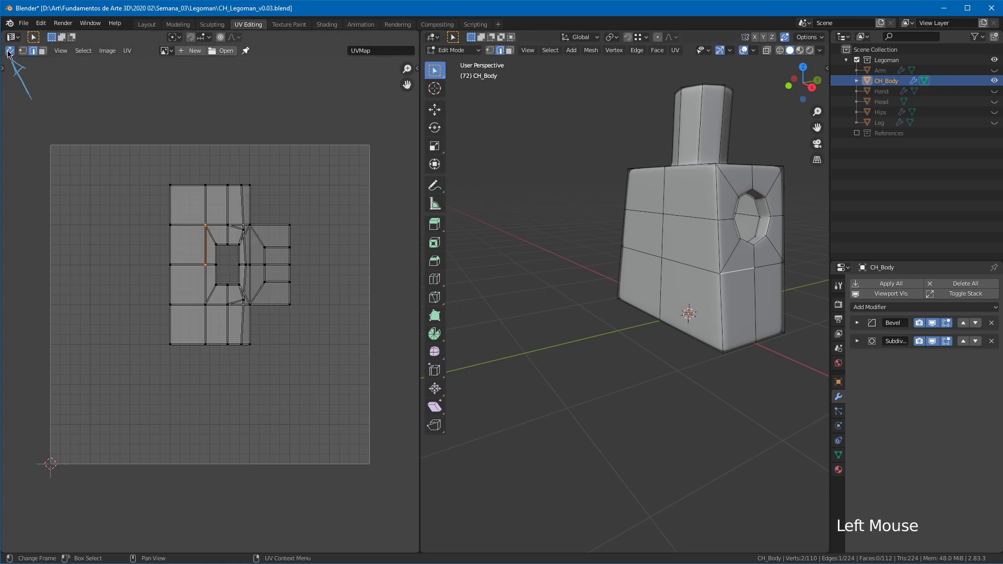
left_click(720, 209)
left_click(721, 214)
left_click(751, 267)
left_click(765, 258)
left_click(780, 244)
left_click(781, 240)
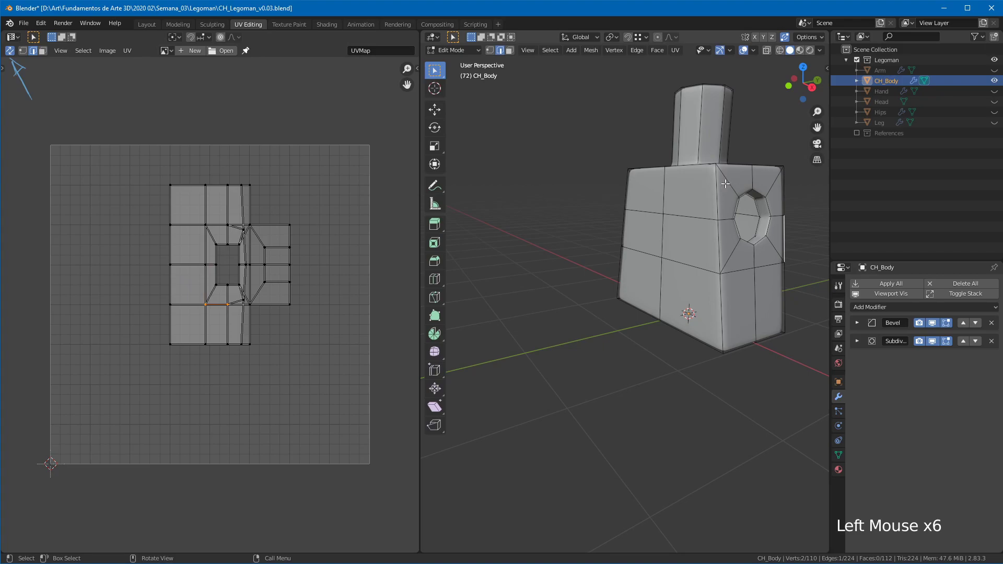
Step: Erase the annotation arrow and enable Live Unwrap in the UV editor
mouse_move(63, 96)
right_mouse_down()
mouse_move(29, 64)
mouse_move(41, 87)
right_mouse_up()
left_click(126, 50)
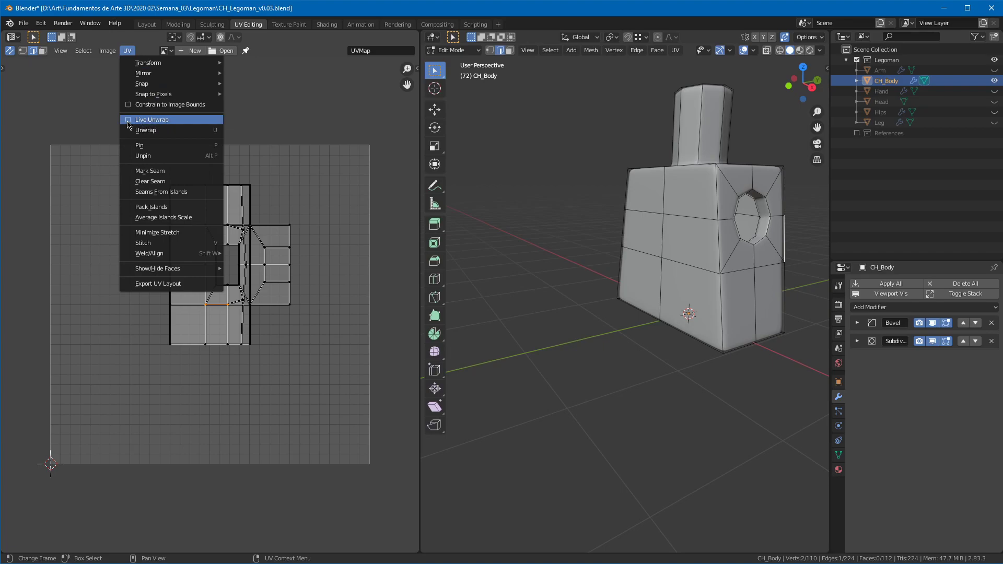
left_click(129, 122)
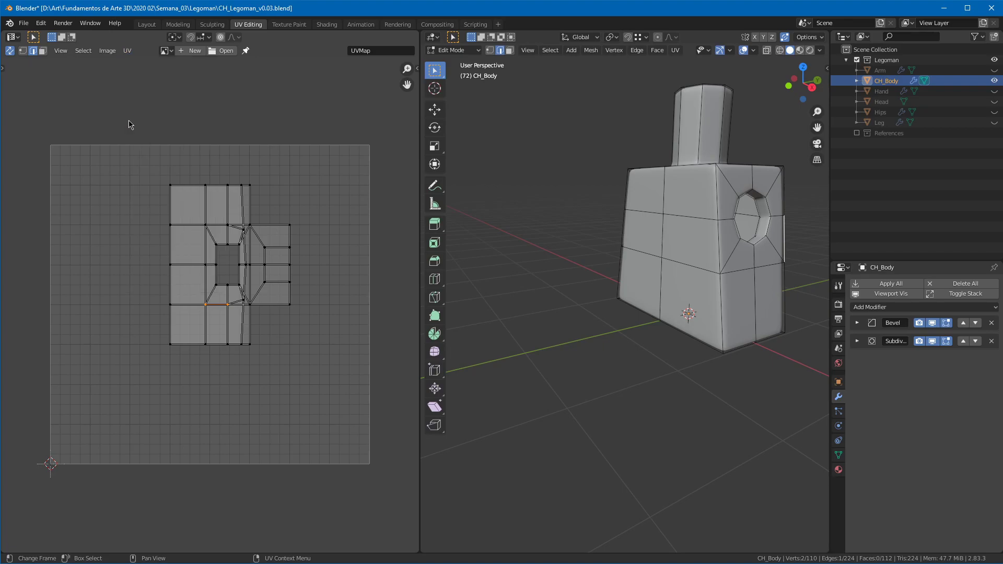
middle_click_drag(647, 124, 566, 162, "shift")
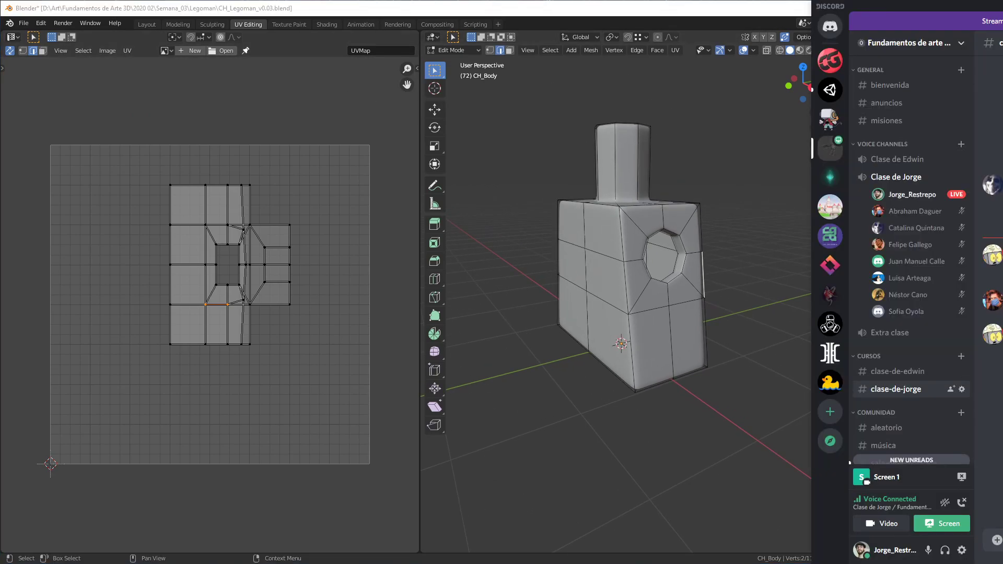
left_click_drag(920, 6, 634, 10)
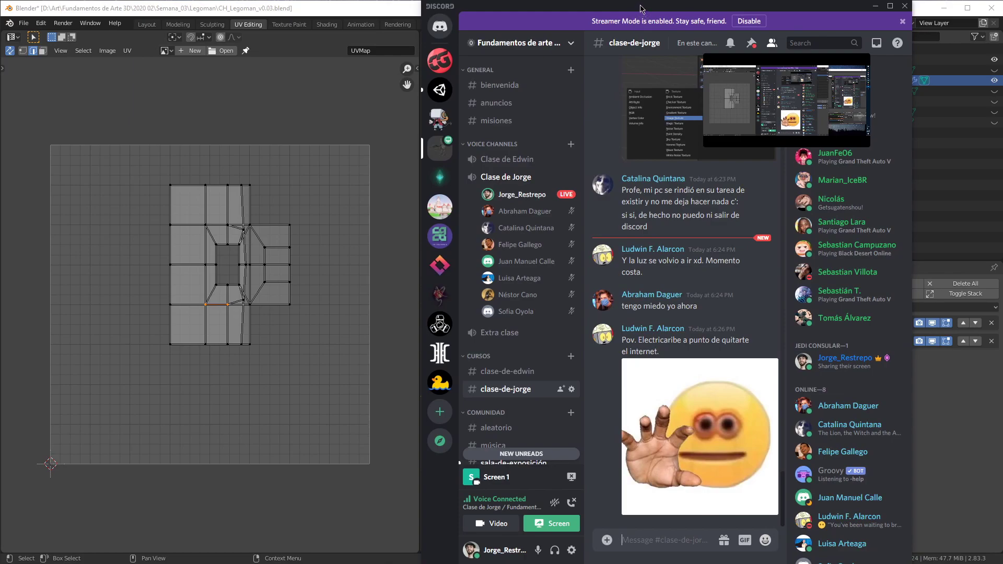
left_click(366, 9)
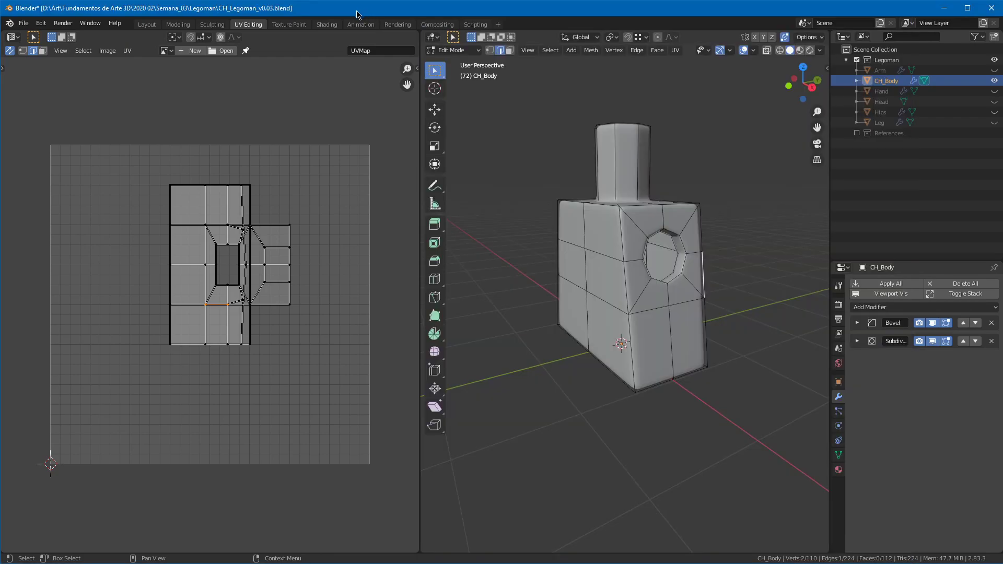
Step: Switch to the Layout workspace and unhide the Arm, Hand, Head, Hips and Leg objects
left_click(151, 25)
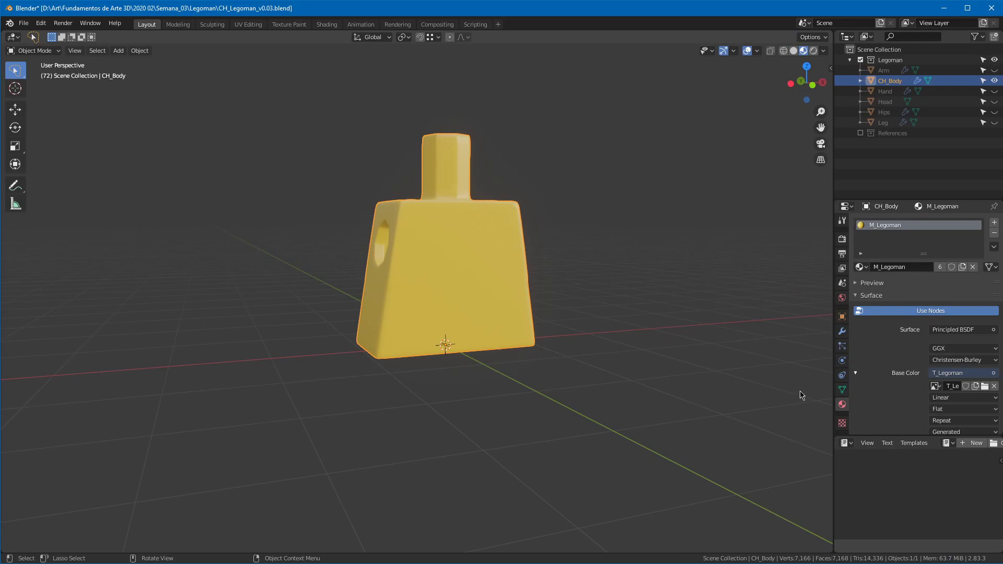
left_click(994, 70)
left_click_drag(995, 91, 994, 127)
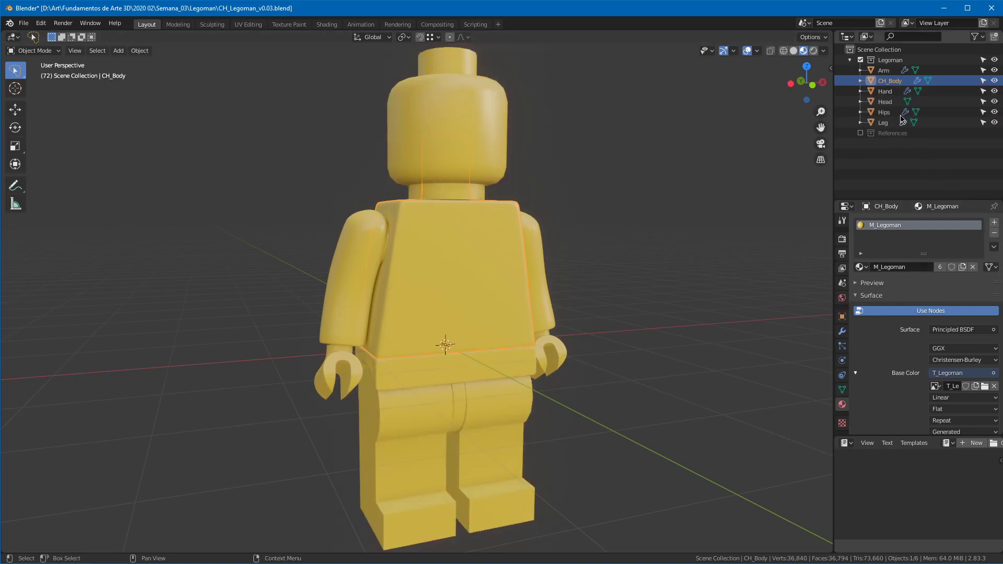
Step: Remove the M_Legoman material from the Hand and copy its empty material setup to the Arm, Head, Hips and Leg
left_click(884, 70)
left_click(884, 123, "ctrl")
left_click(884, 111, "ctrl")
left_click(884, 101, "ctrl")
left_click(884, 91, "ctrl")
left_click(994, 250)
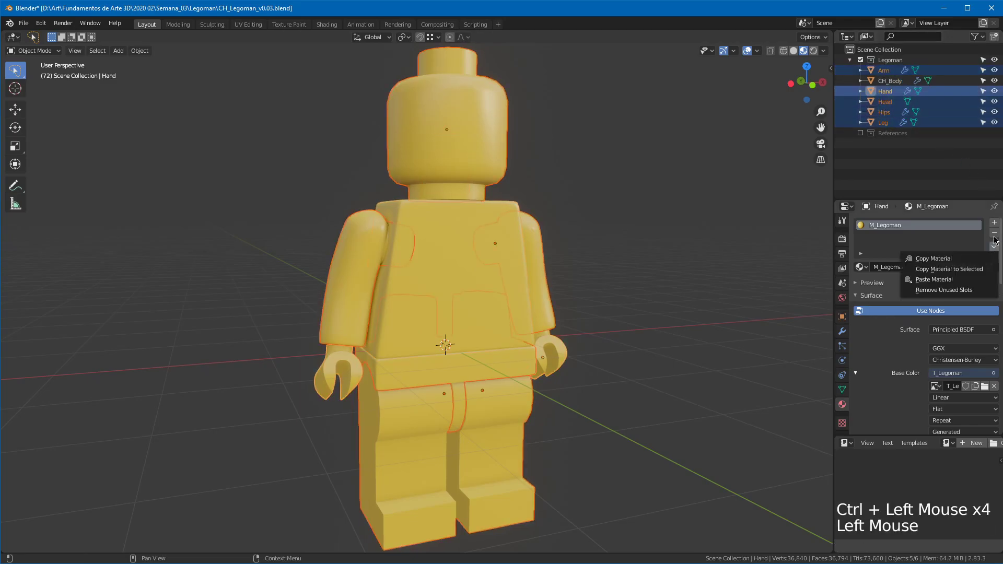
left_click(994, 232)
left_click(995, 246)
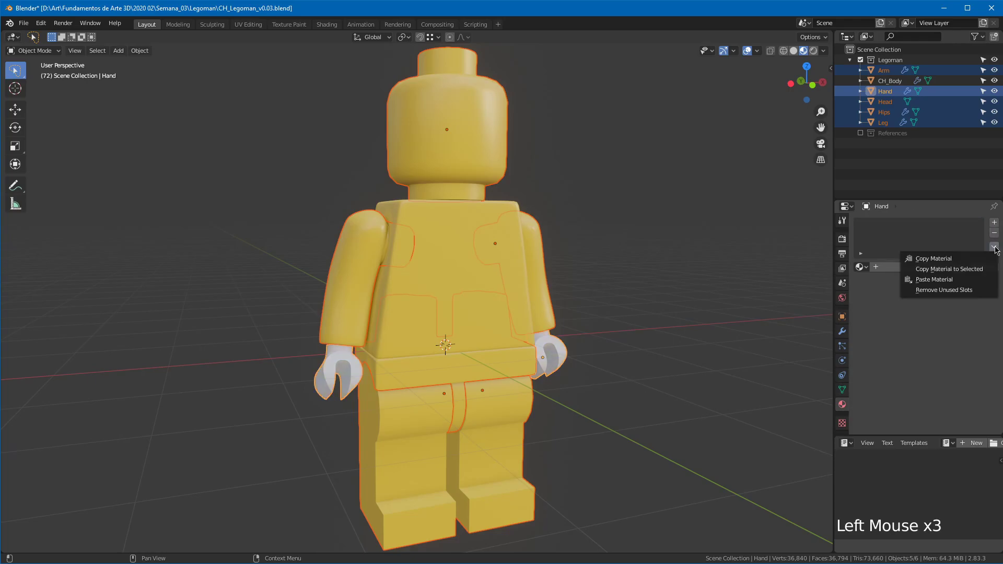
left_click(949, 271)
Step: Select CH_Body and remove the T_Legoman image texture from the Base Color of M_Legoman
left_click(498, 256)
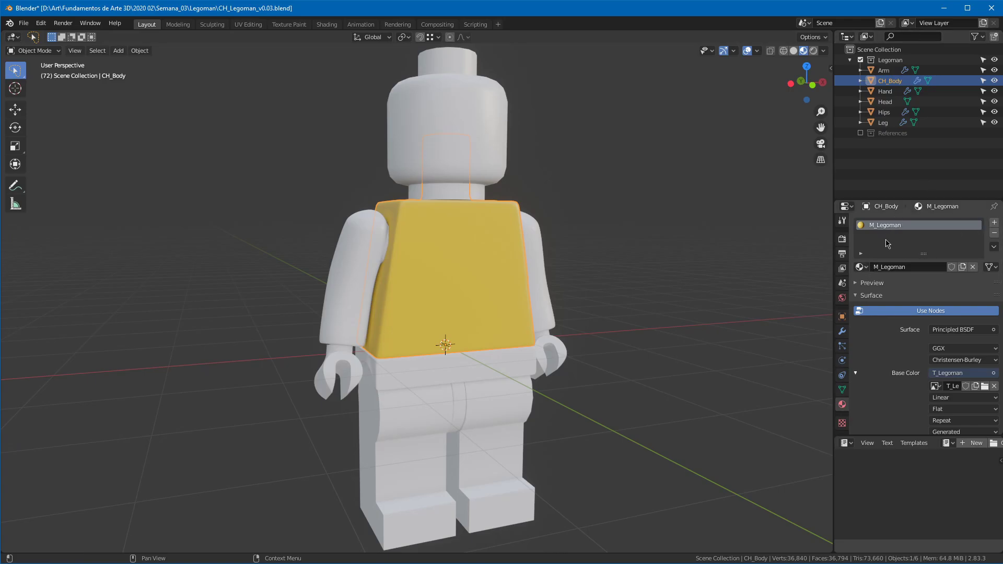
middle_click_drag(898, 238, 998, 329)
left_click(992, 323)
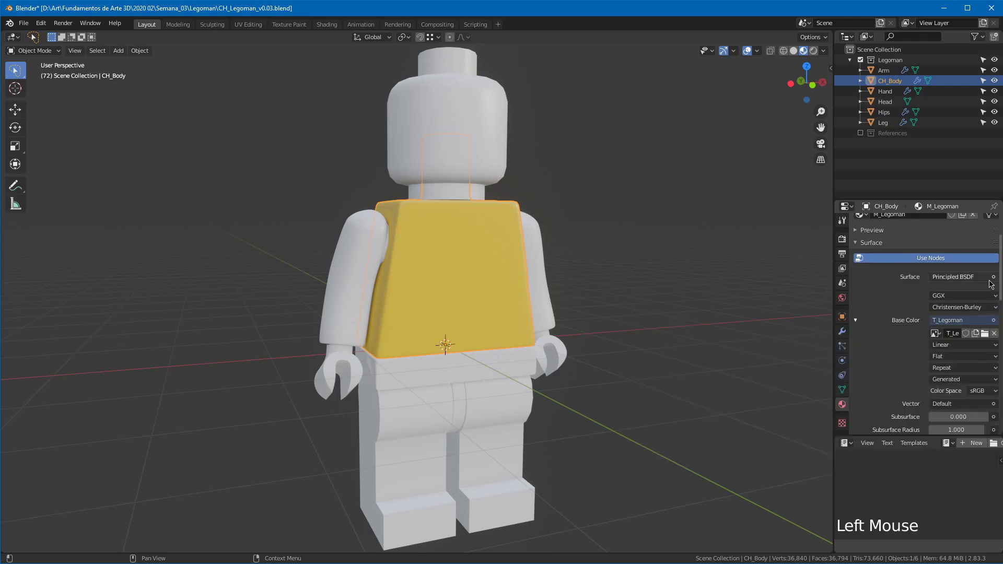
left_click(993, 323)
left_click(966, 345)
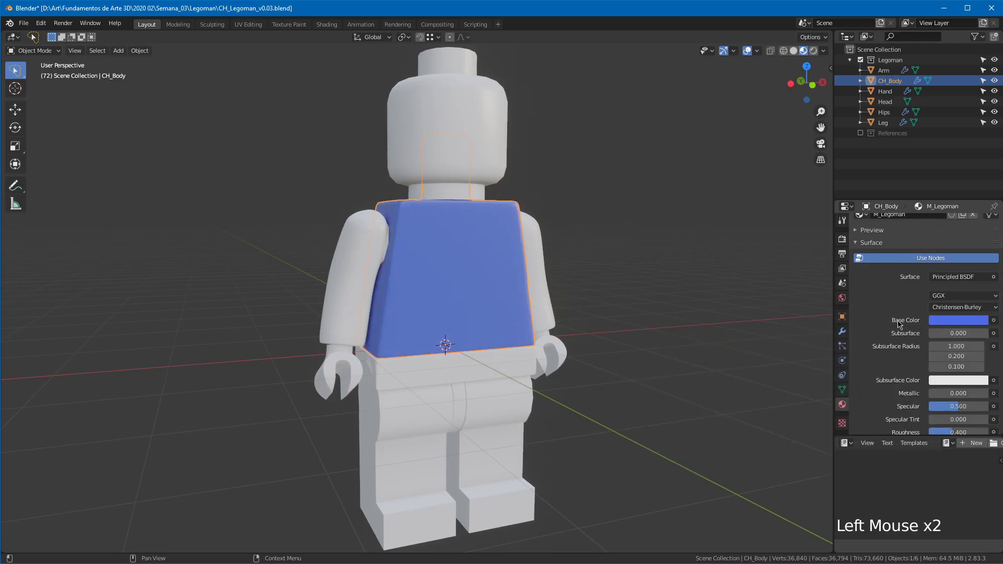
Step: Add an image texture to the Base Color of M_Legoman and assign the existing T_Legoman image to it
left_click(993, 320)
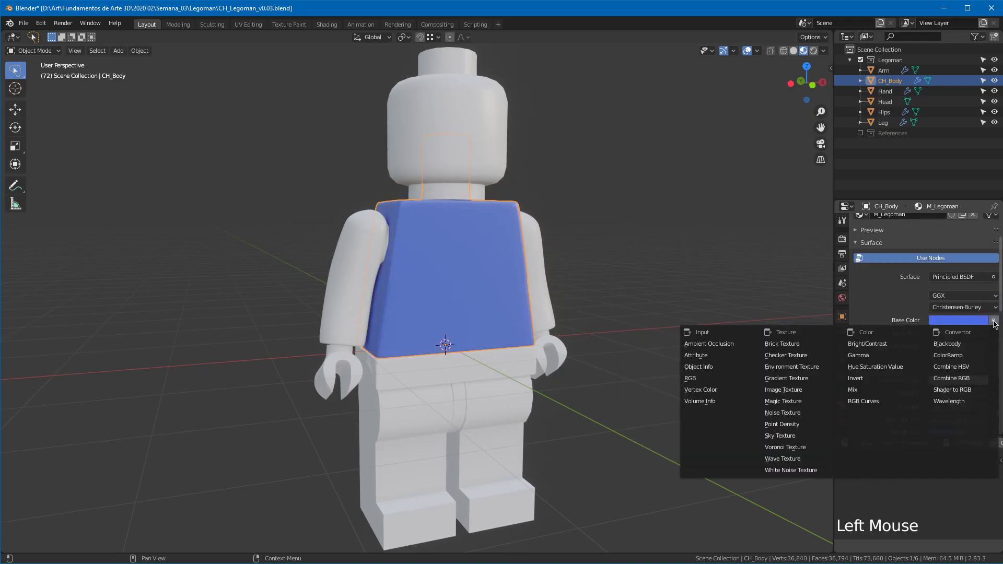
left_click(802, 394)
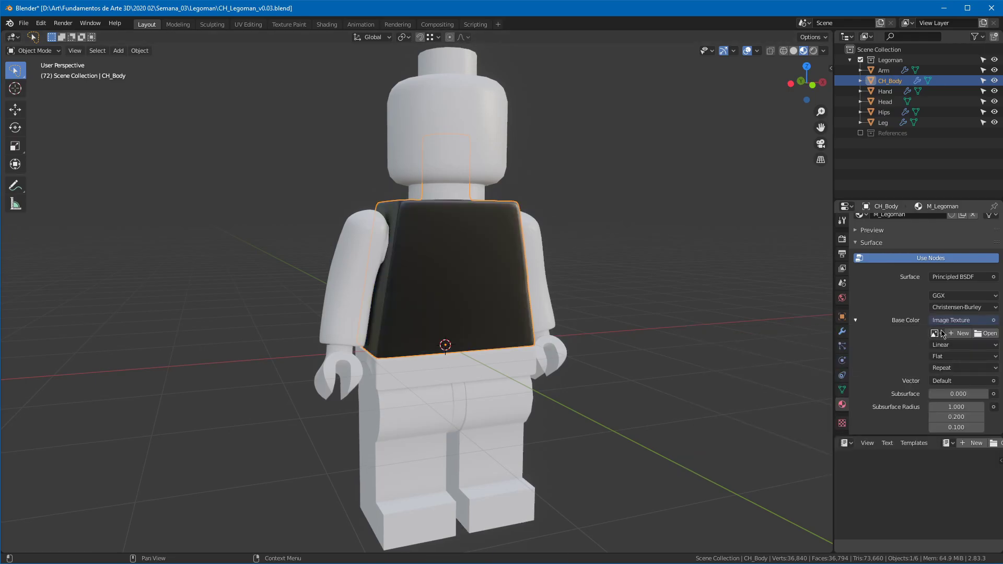
left_click(957, 335)
left_click(937, 333)
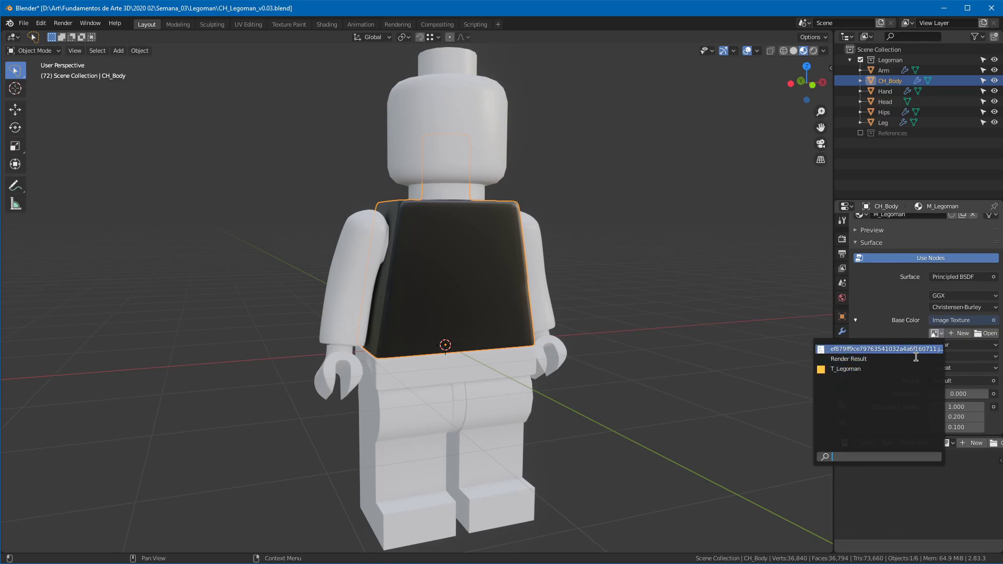
left_click(837, 370)
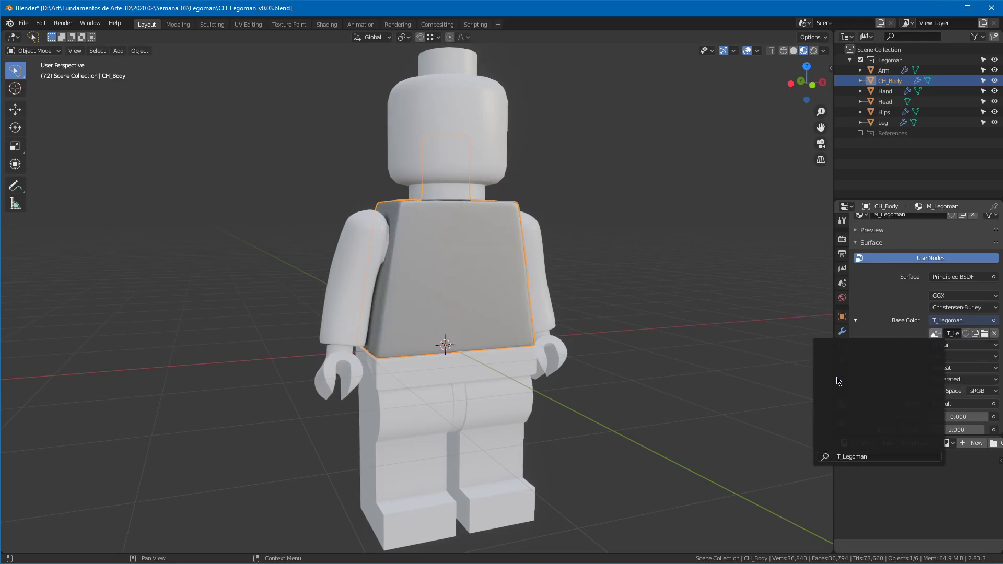
left_click(855, 321)
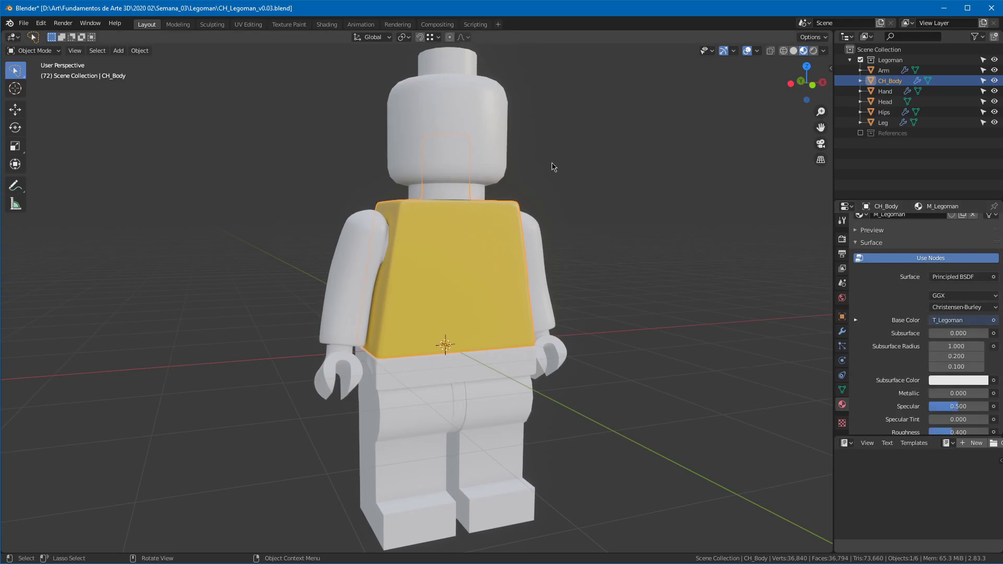
Step: Select all Legoman parts with CH_Body active and copy the M_Legoman material to the selected objects
key("a")
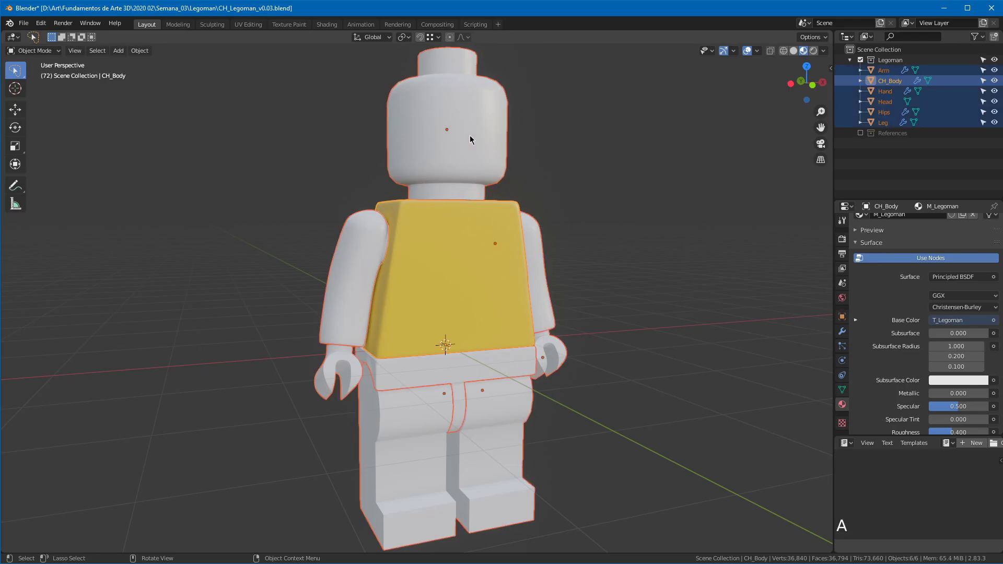
middle_click_drag(510, 244, 510, 206)
left_click(510, 205, "shift")
left_click(506, 206, "shift")
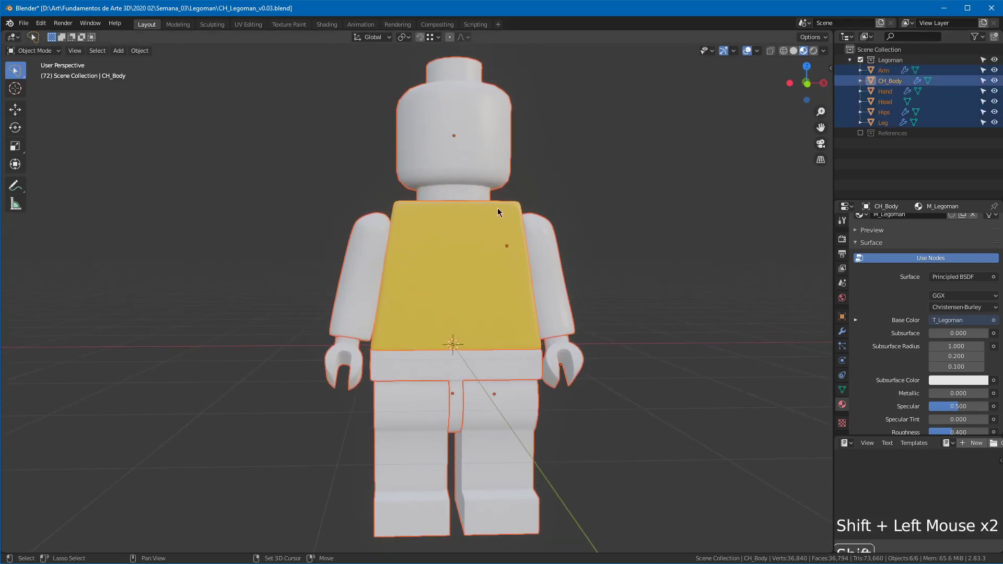
middle_click_drag(509, 165, 515, 195)
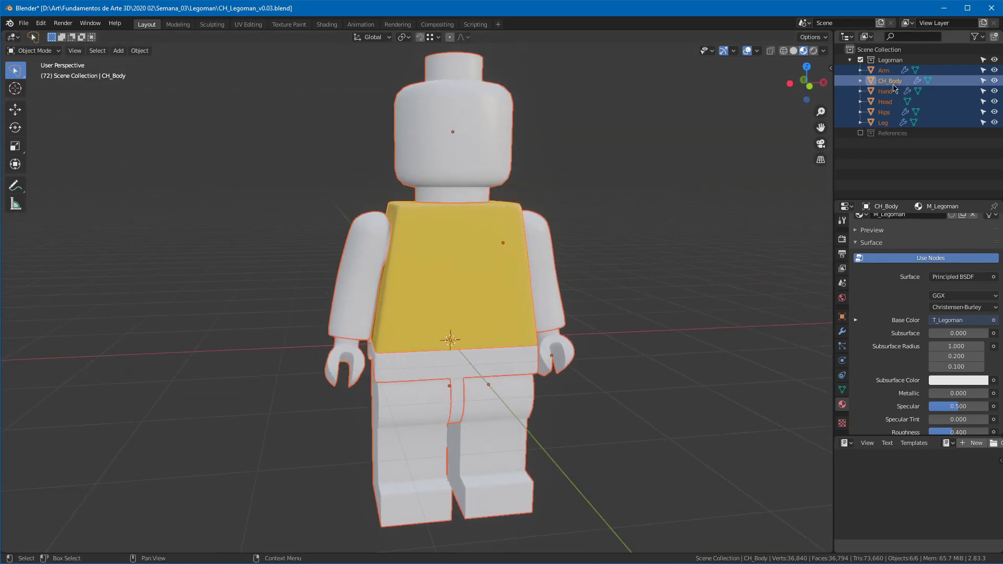
middle_click_drag(891, 291, 891, 344)
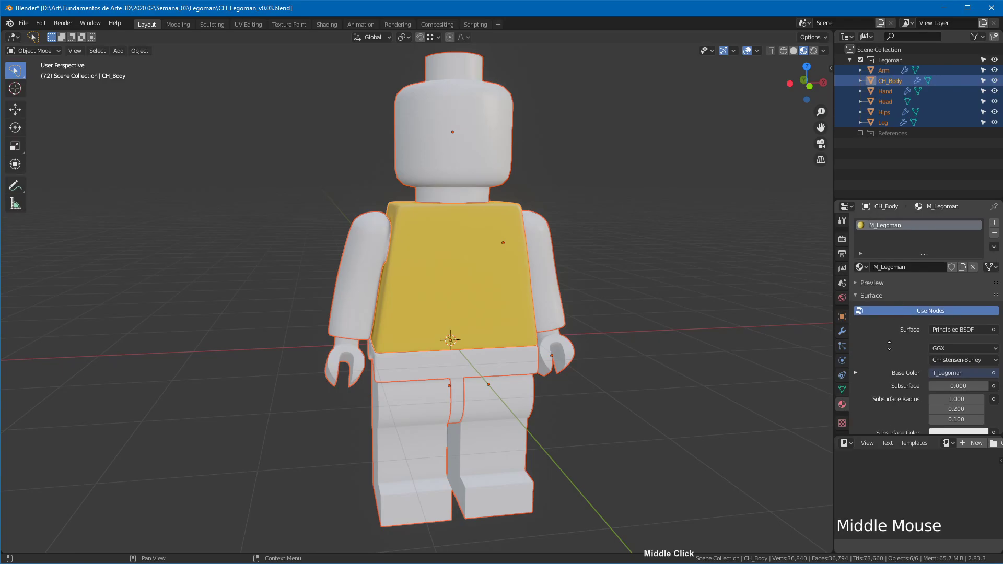
left_click(992, 247)
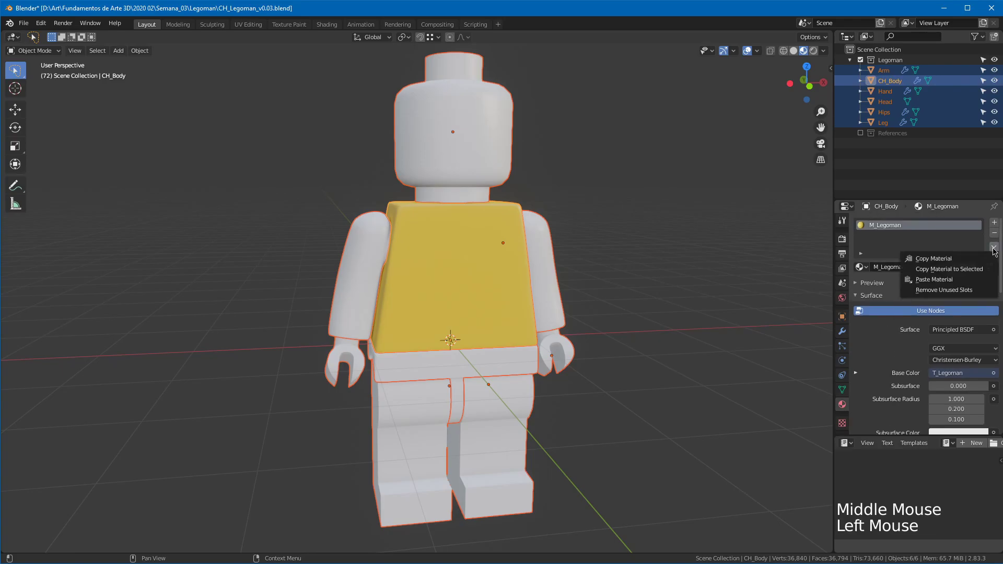
left_click(974, 273)
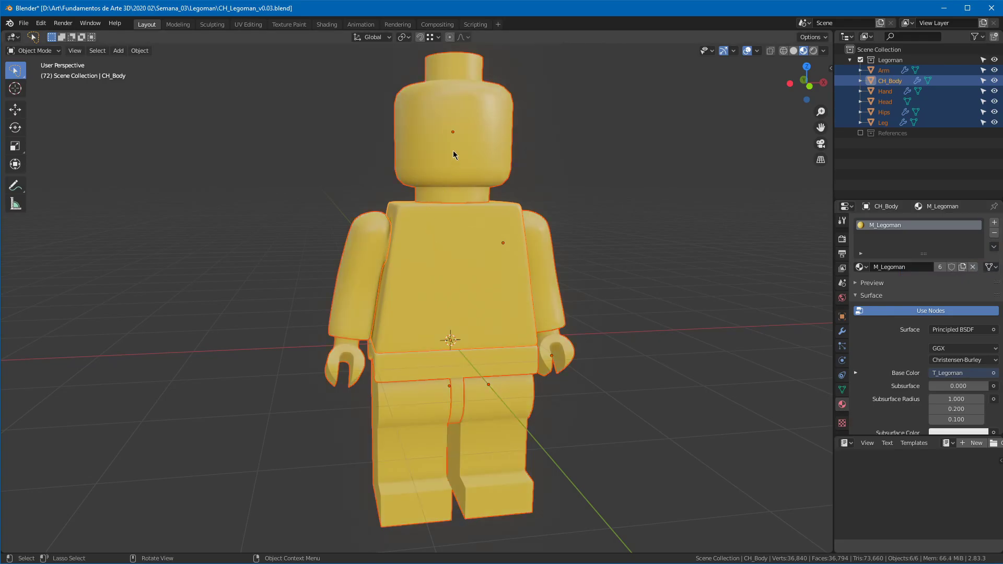
Step: Examine the textured Legoman and the modifiers on its individual parts
middle_click(550, 224)
middle_click_drag(548, 221, 540, 209)
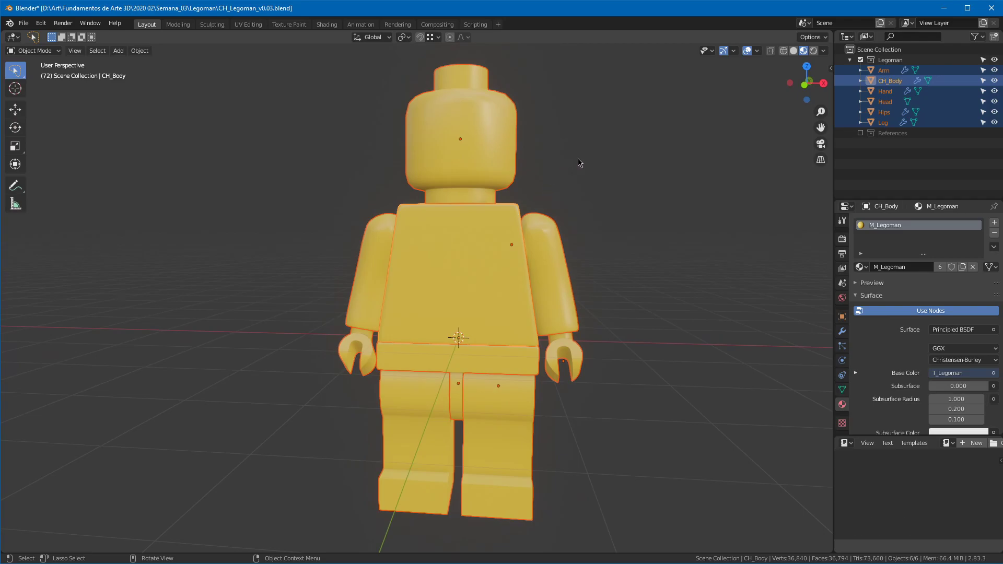
middle_click_drag(662, 196, 658, 199)
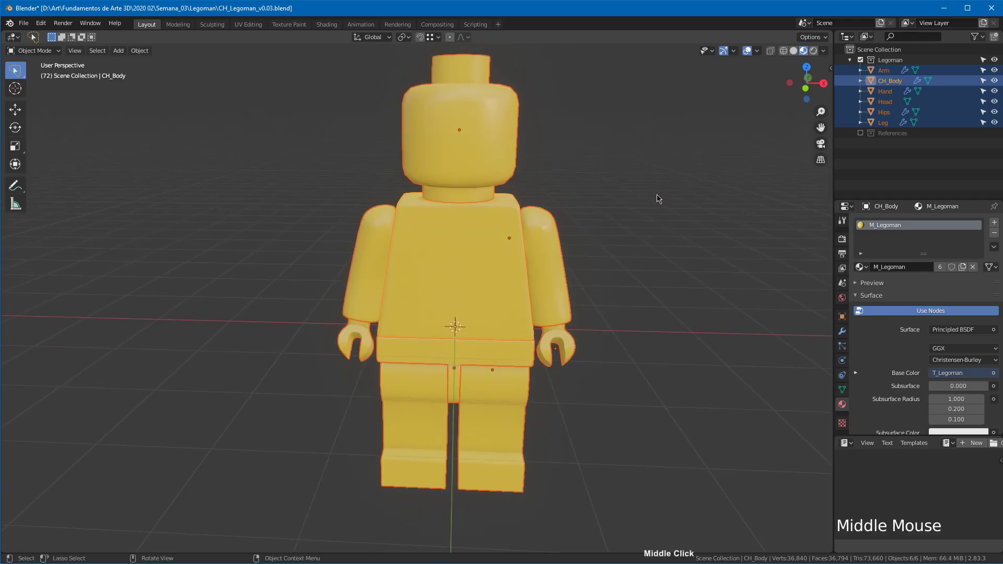
left_click(842, 331)
left_click(472, 157)
left_click(473, 224)
left_click(541, 241)
left_click(500, 351)
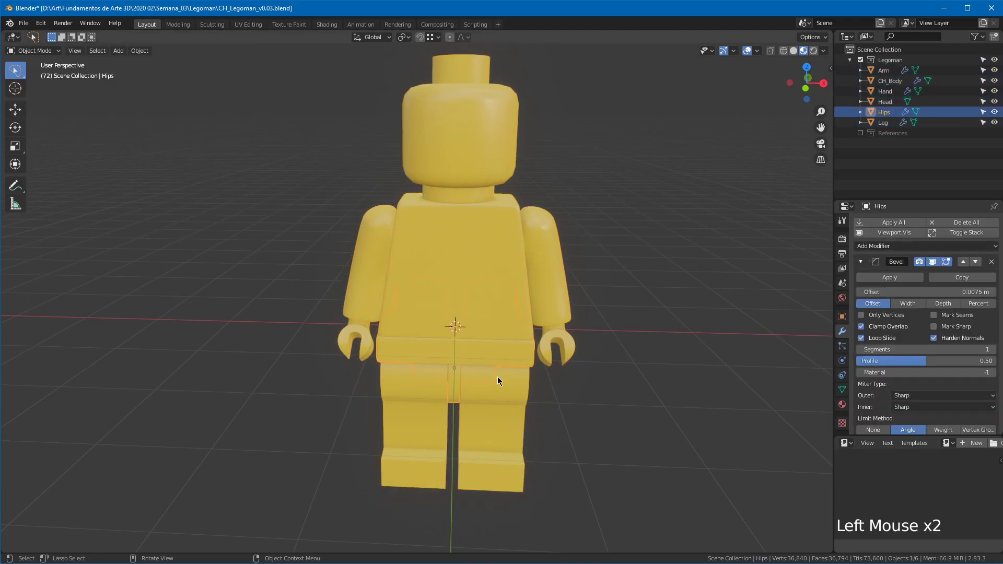
left_click(499, 403)
left_click(558, 337)
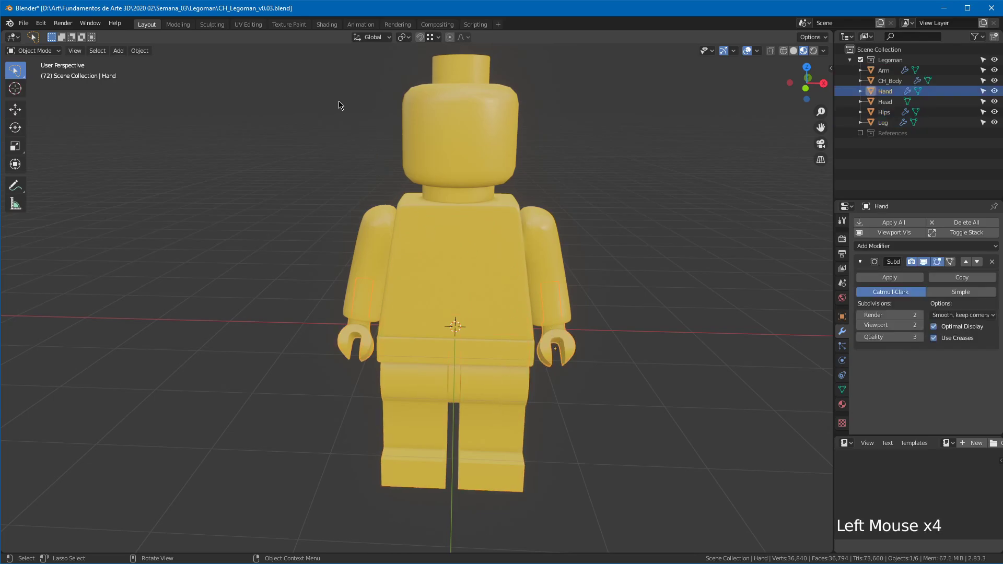
Step: Switch to the UV Editing workspace and put CH_Body in Edit Mode instead of the Hand
left_click(247, 24)
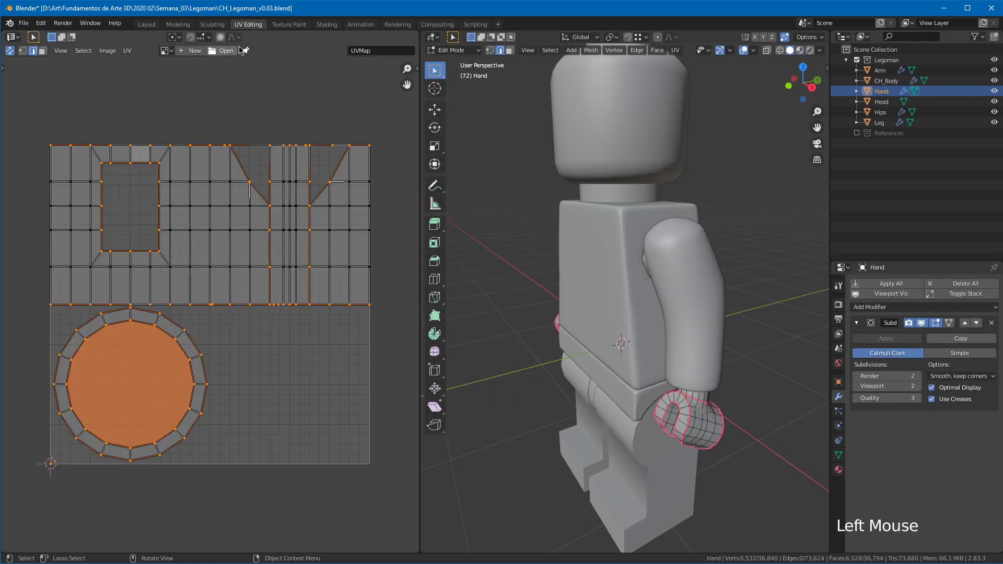
key("ctrl+Tab")
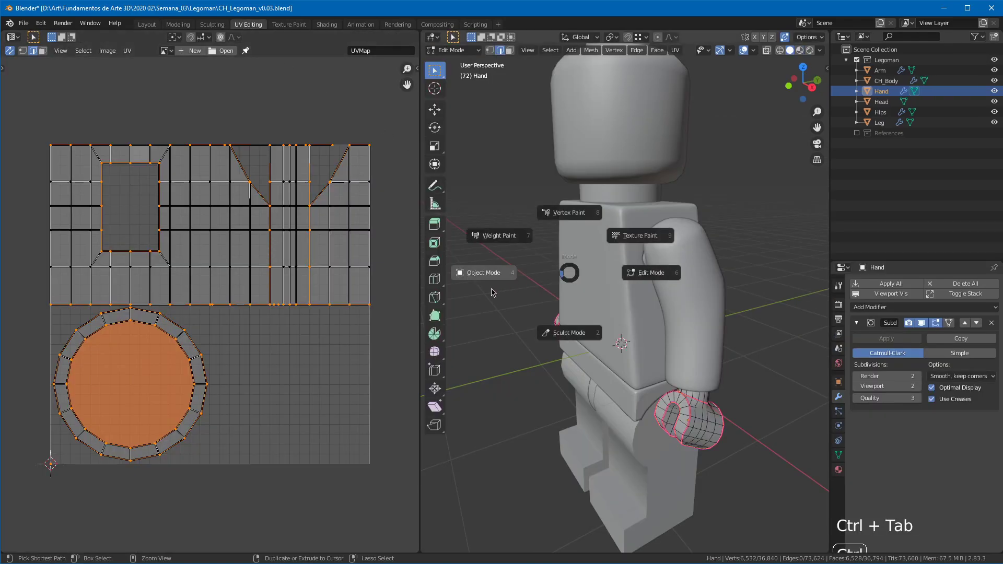
left_click(624, 293)
left_click(588, 283)
key("ctrl+Tab")
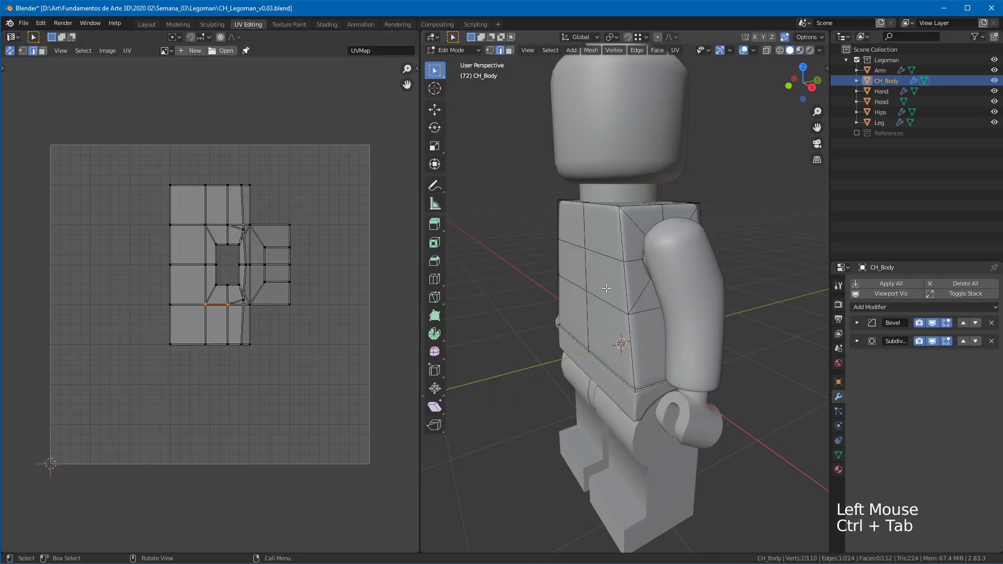
Step: Hide the Hand, Head, Hips, Leg and Arm objects so only CH_Body is shown
left_click(994, 91)
left_click(994, 102)
left_click(994, 112)
left_click(994, 122)
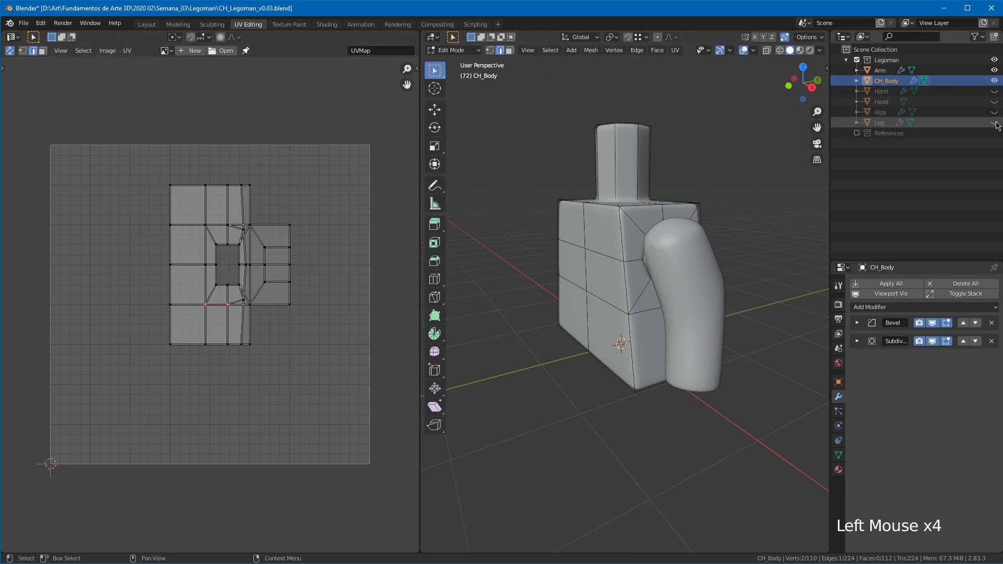
left_click(994, 70)
middle_click_drag(665, 184, 665, 190)
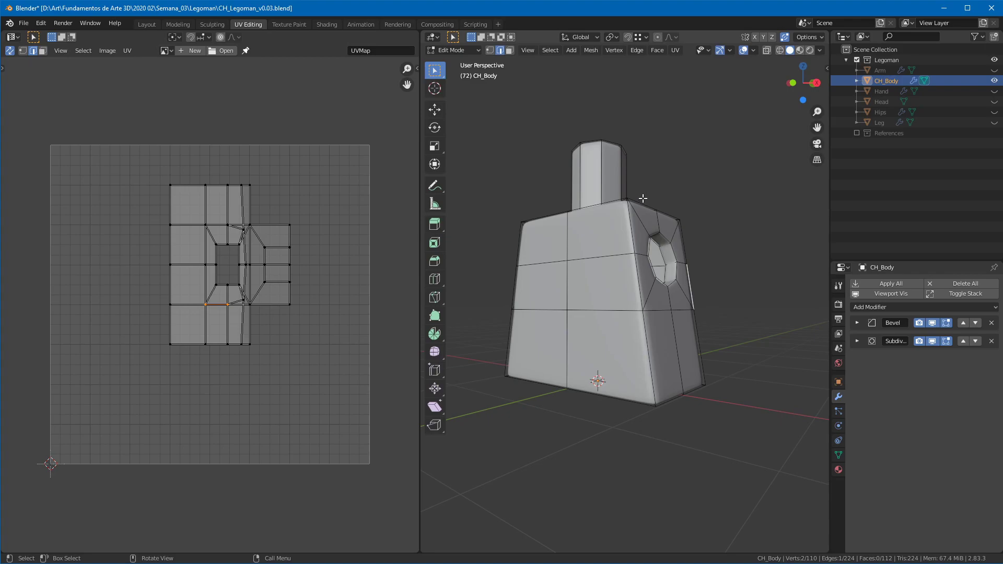
middle_click_drag(657, 221, 686, 192)
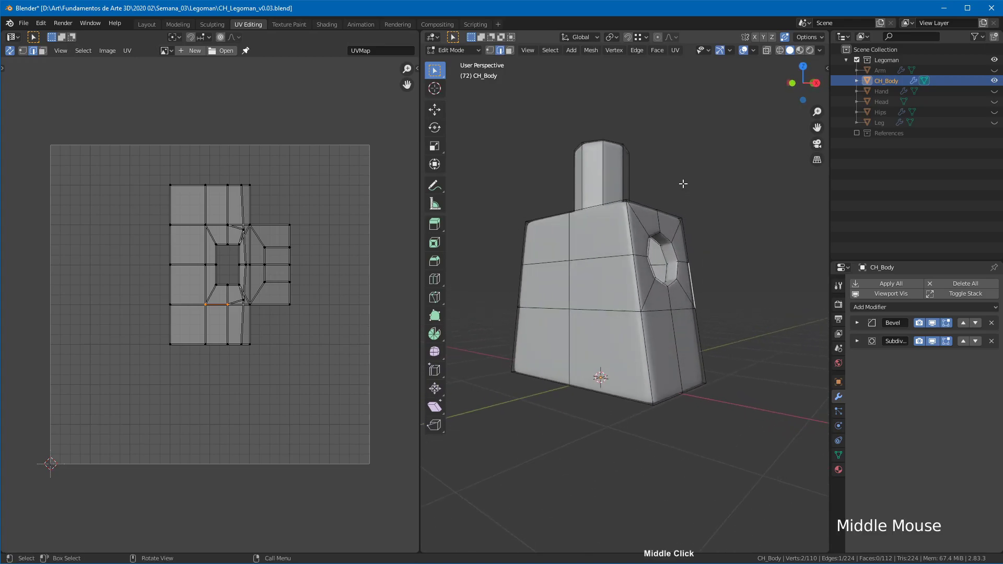
middle_click_drag(638, 214, 562, 184)
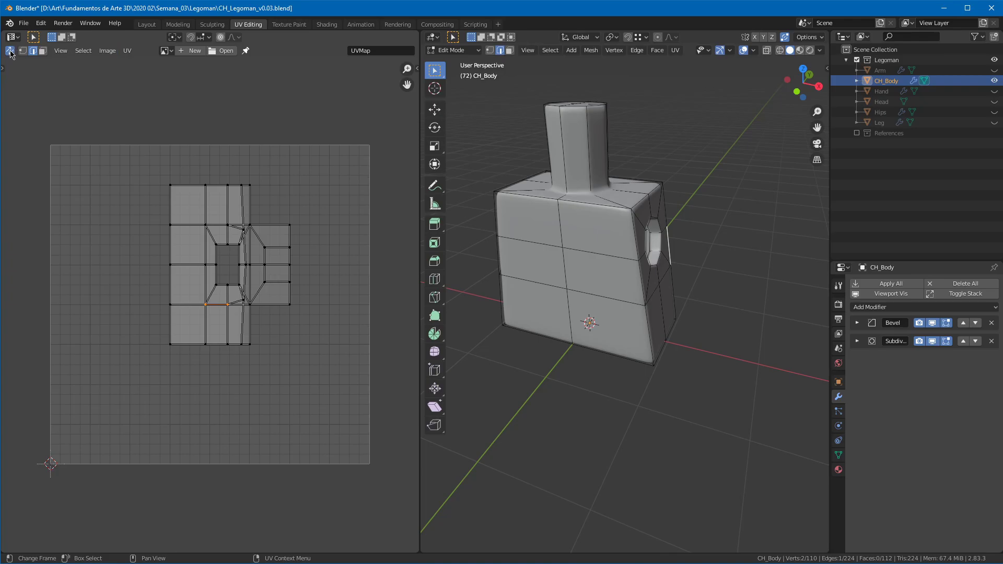
left_click_drag(18, 78, 12, 61)
right_click_drag(25, 92, 13, 69)
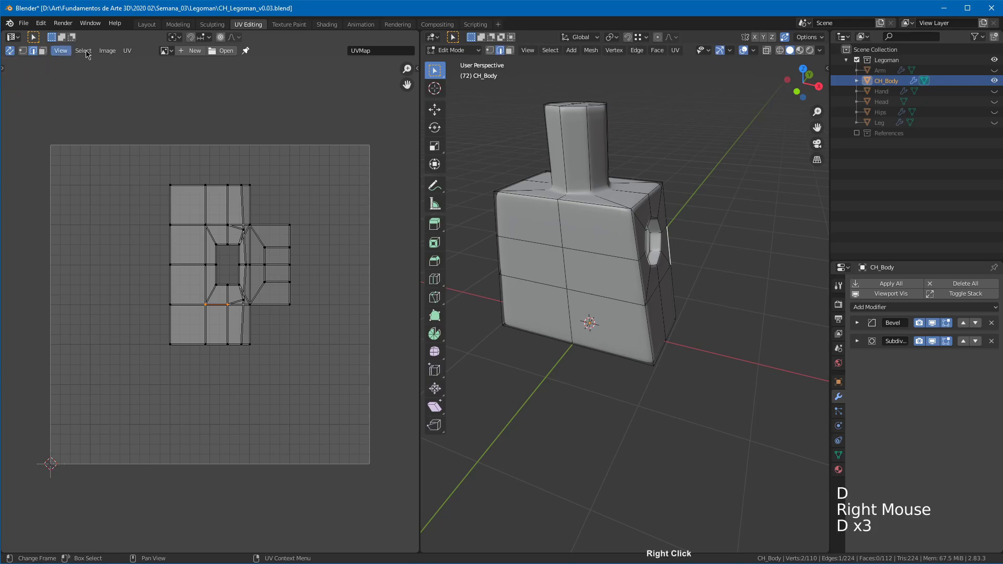
left_click(127, 50)
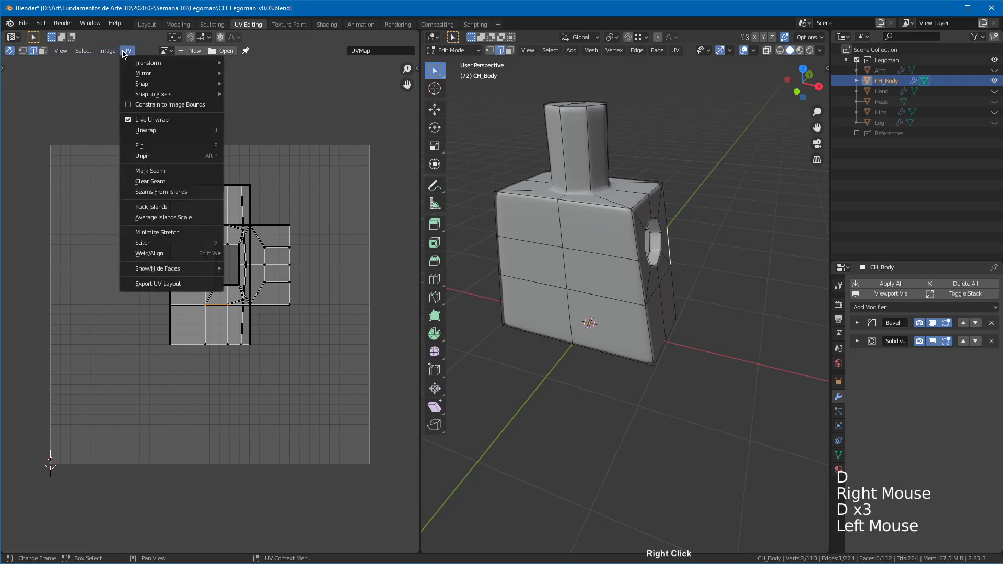
left_click(150, 129)
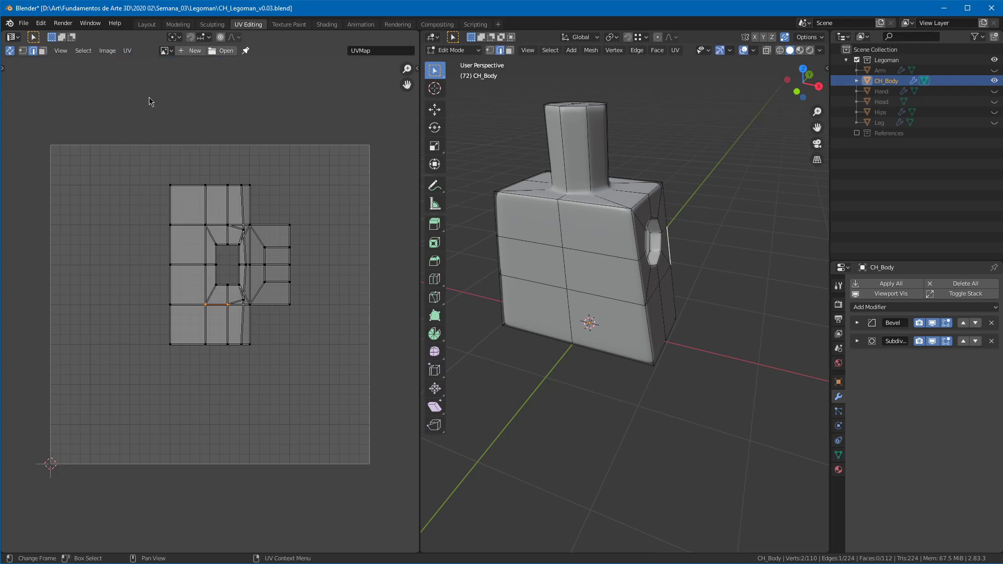
Step: Enable Live Unwrap for CH_Body in the 3D viewport
left_click(657, 50)
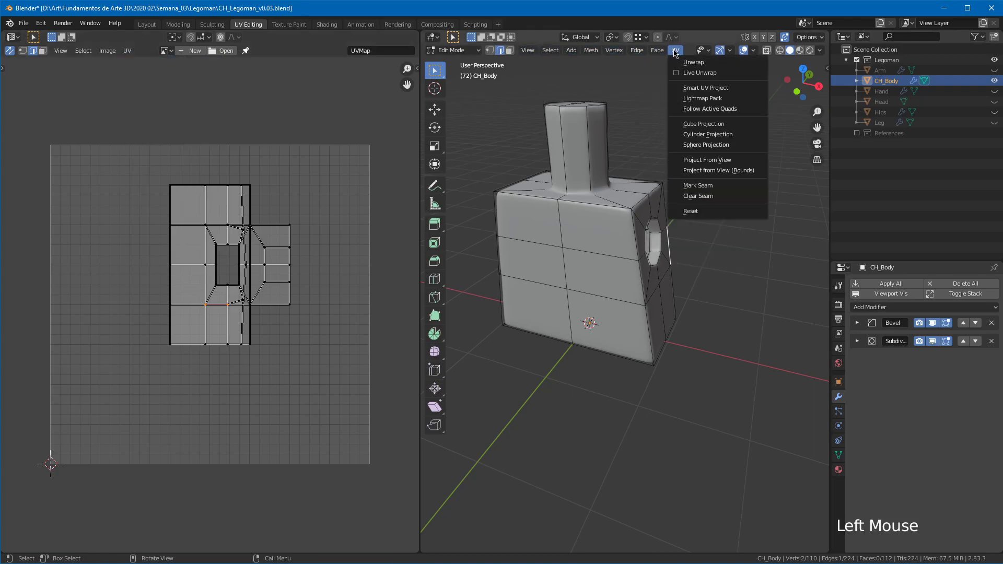
left_click(675, 50)
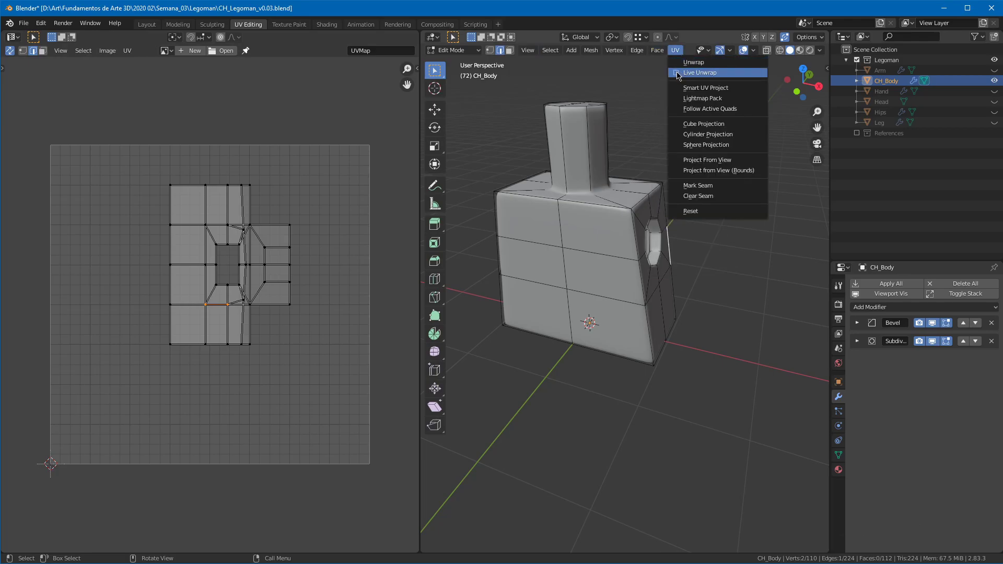
left_click(679, 73)
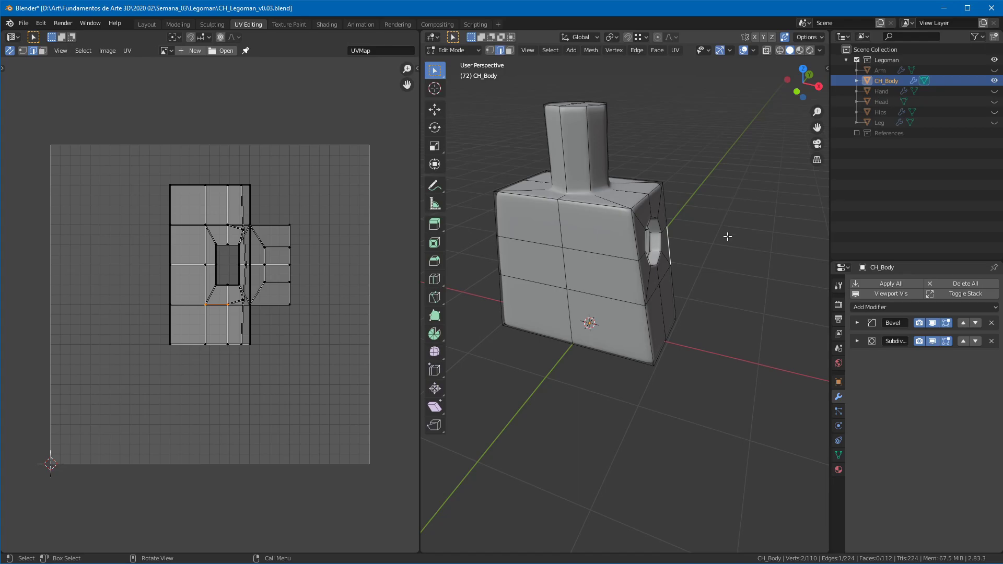
Step: Select the edge loops around the arm holes on both sides of CH_Body
middle_click_drag(673, 292, 711, 264)
left_click(659, 215, "alt")
left_click(499, 256, "shift")
left_click(499, 256, "alt+shift")
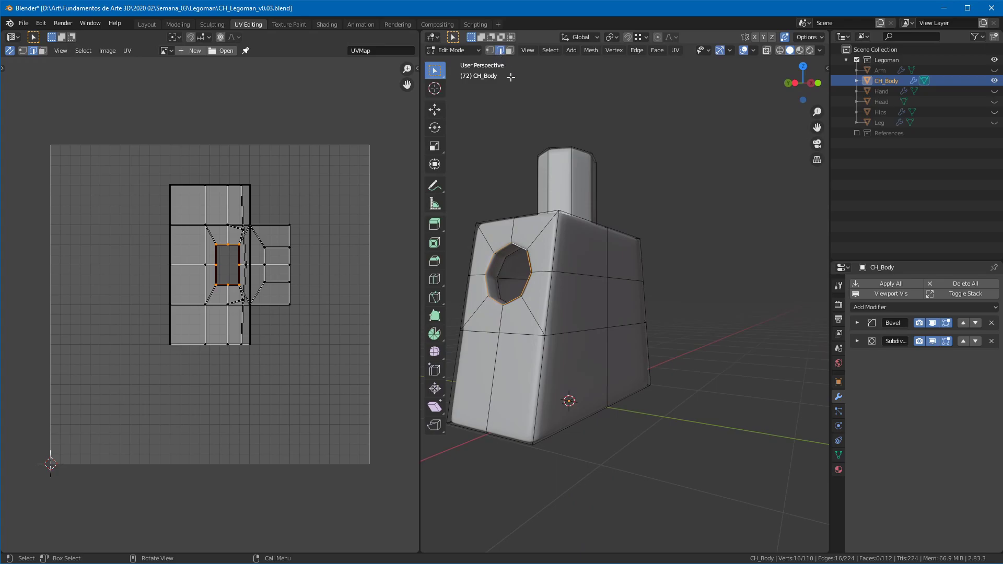
Step: Hide the 3D viewport's tool strip and show the Screencast Keys settings
key("t")
middle_click_drag(602, 182, 647, 174, "shift")
key("n")
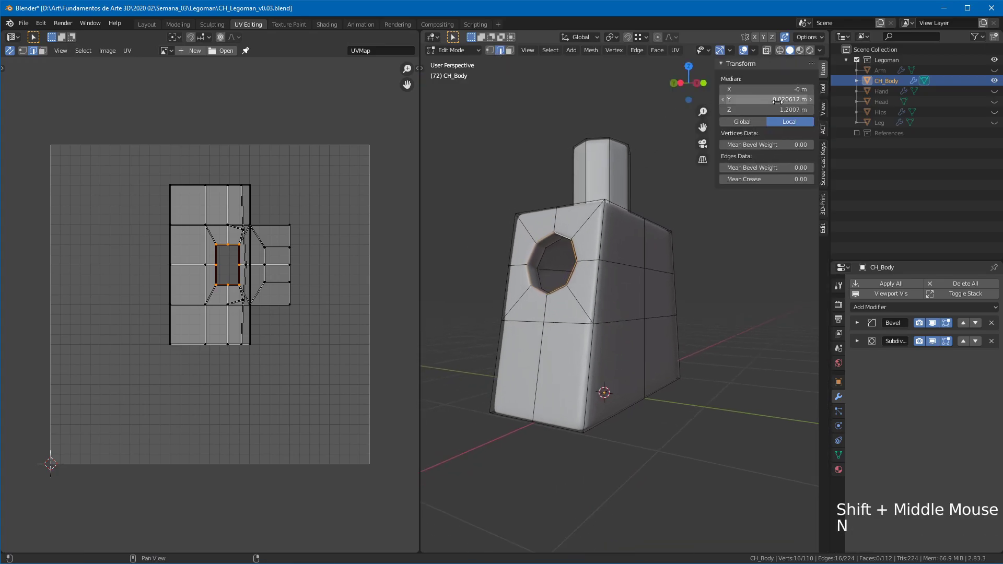
left_click(824, 166)
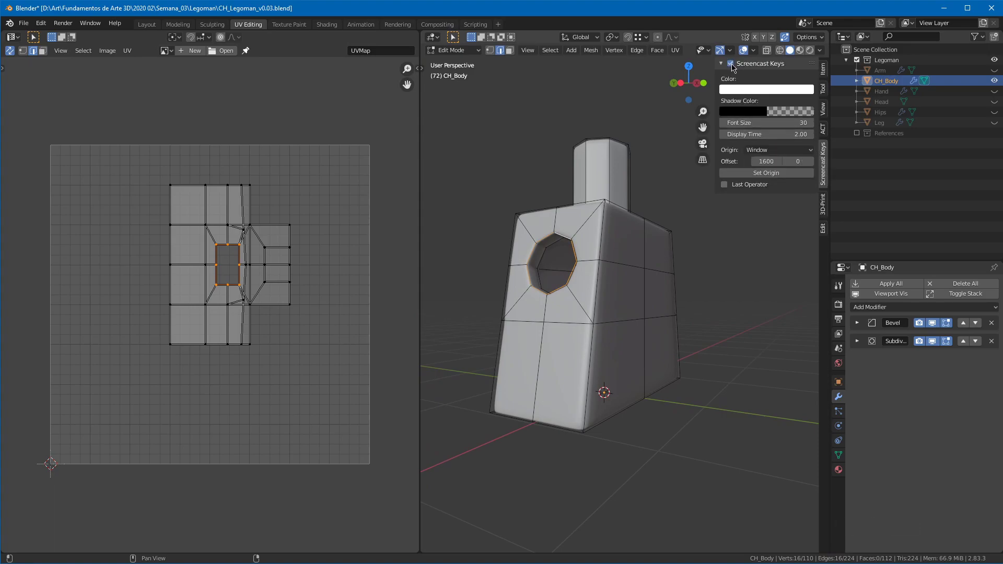
Step: Split off the lower part of the Properties editor and turn it into a small Text Editor
left_click_drag(992, 553, 926, 499)
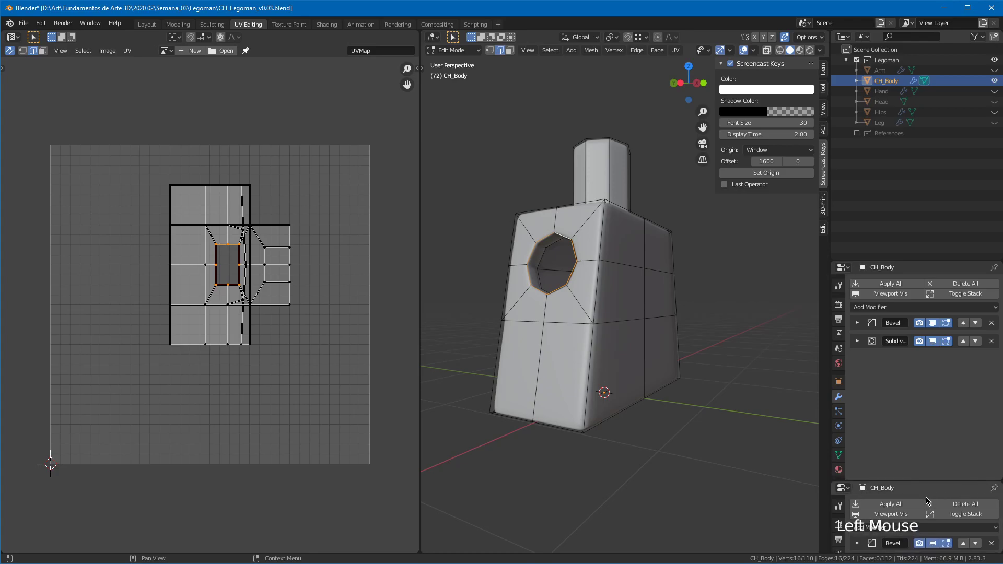
key("shift+F11")
left_click_drag(928, 479, 928, 467)
Step: Reselect the rim edge loops of both arm holes on CH_Body
middle_click_drag(594, 181, 619, 185)
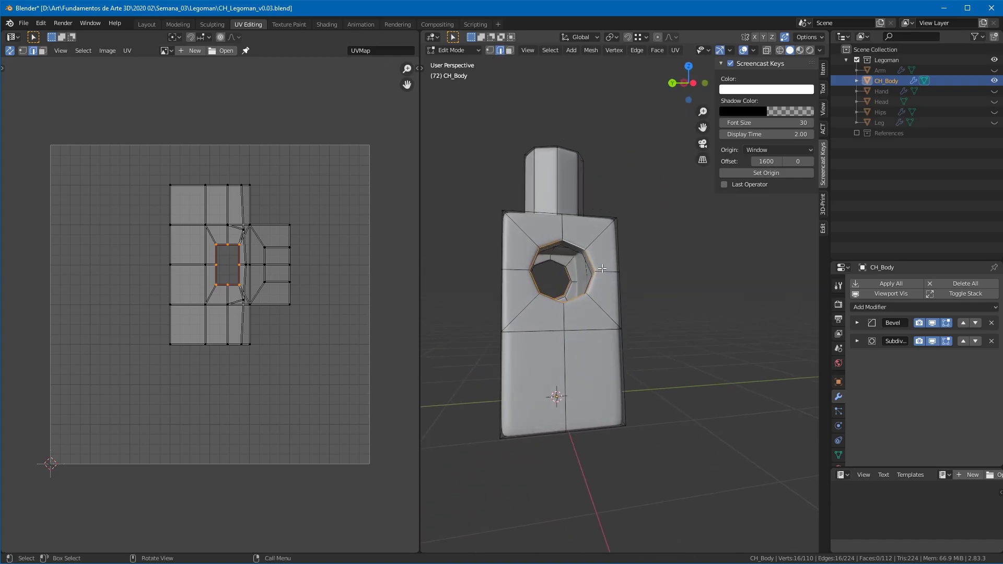
left_click(577, 244, "alt")
middle_click_drag(560, 239, 512, 304)
left_click(512, 303, "alt+shift")
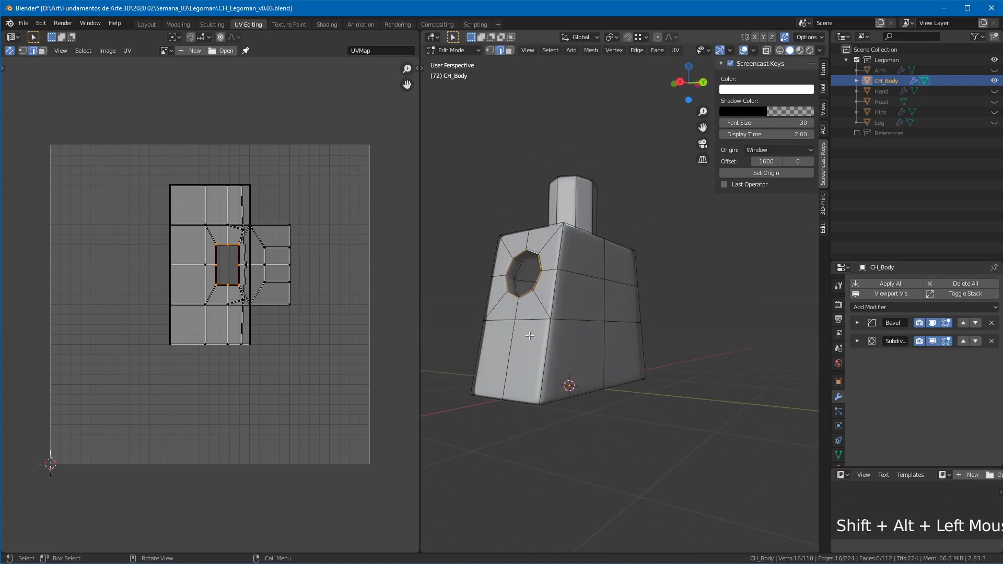
middle_click_drag(530, 338, 647, 192)
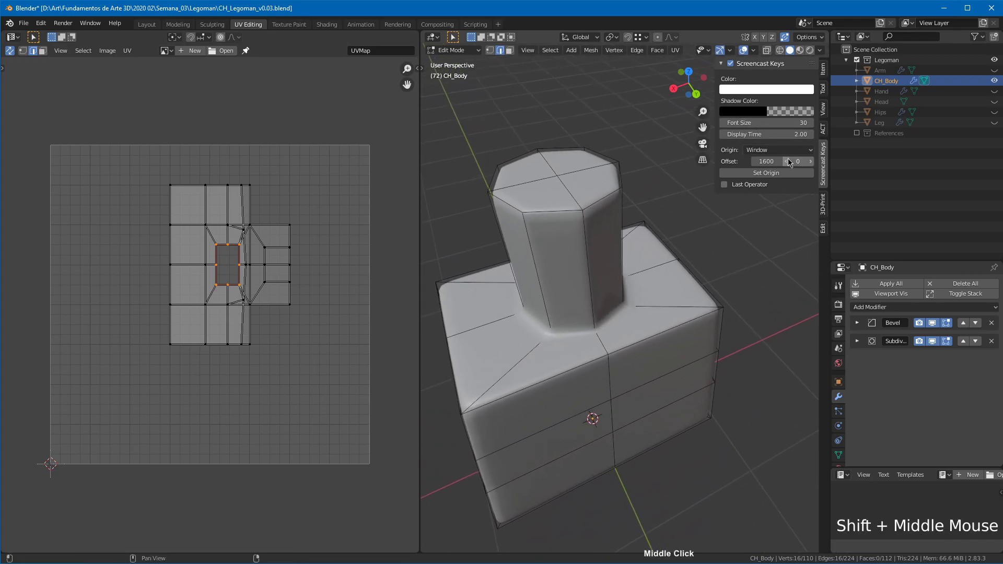
Step: Hide the Screencast Keys settings and add the neck's top rim edges and the body's bottom outline to the edge selection
key("n")
middle_click_drag(604, 246, 632, 189)
middle_click_drag(578, 170, 614, 191)
left_click(614, 191, "alt+shift")
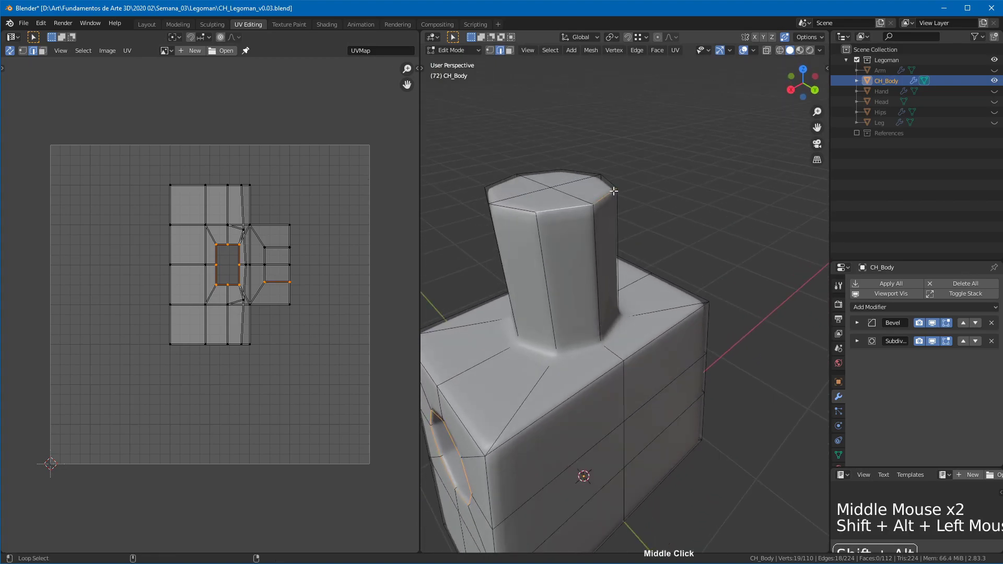
left_click(519, 209, "alt+shift")
left_click(506, 178, "alt+shift")
left_click(588, 170, "alt+shift")
middle_click_drag(634, 188, 605, 288)
left_click(572, 361, "alt+shift")
Step: Add the centre-line edges of one narrow side, from the neck down past the arm hole to the bottom, to the selection
middle_click_drag(683, 353, 658, 340)
middle_click_drag(658, 340, 638, 217, "shift")
middle_click_drag(673, 281, 743, 295)
left_click(714, 271, "shift")
left_click(696, 282, "ctrl+shift")
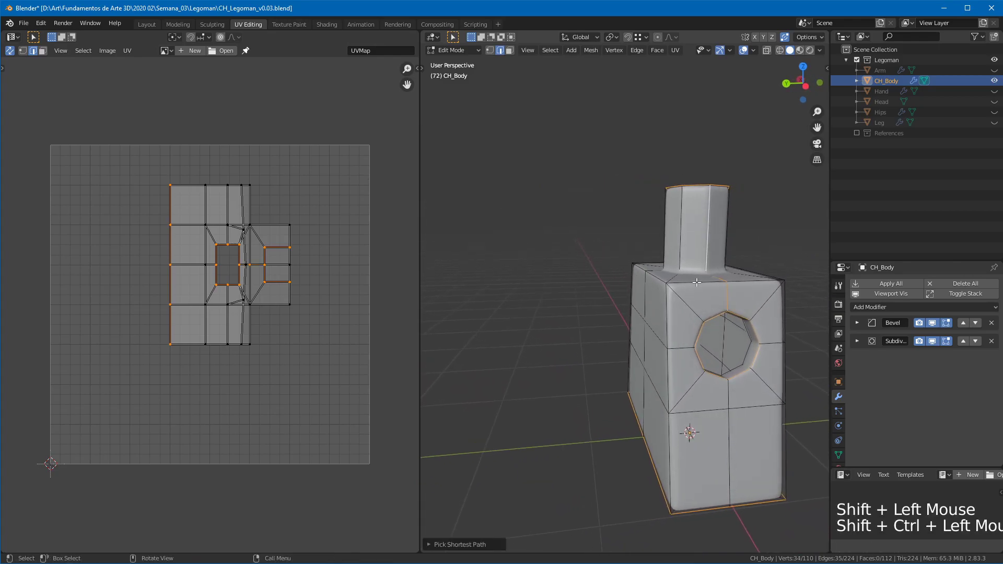
left_click(728, 393, "shift")
left_click(729, 460, "shift")
Step: Add the neck-to-arm-hole edge path and the centre edges below the hole on the opposite narrow side to the selection
middle_click_drag(577, 351, 658, 219)
middle_click_drag(658, 219, 689, 190, "shift")
left_click(668, 157, "shift")
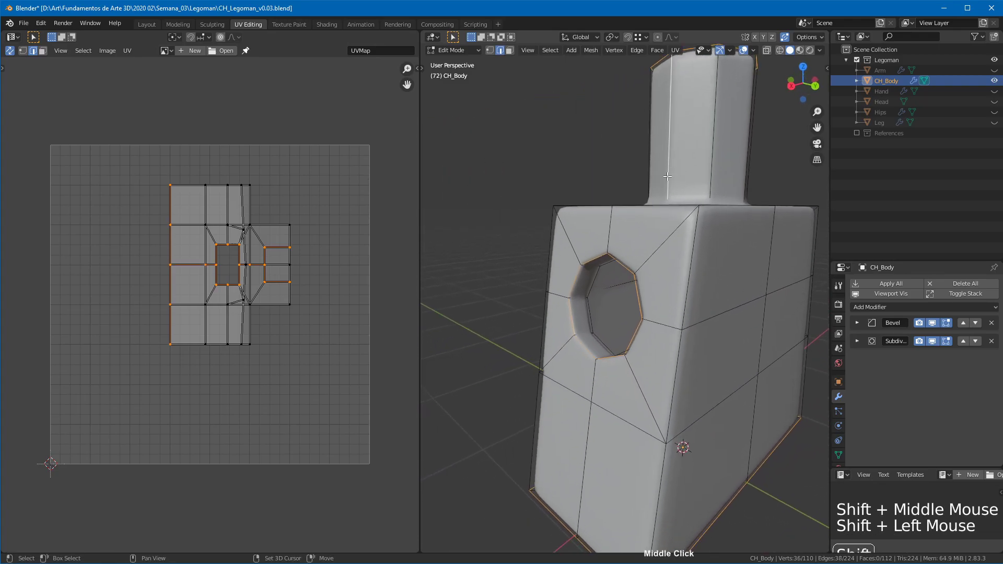
left_click(610, 230, "ctrl+shift")
left_click(596, 404, "shift")
left_click(590, 432, "shift")
Step: Add the top border edges of both narrow sides to the selection and mark all selected edges as seams
middle_click_drag(590, 433, 556, 352)
left_click(560, 350, "shift")
left_click(560, 351, "shift")
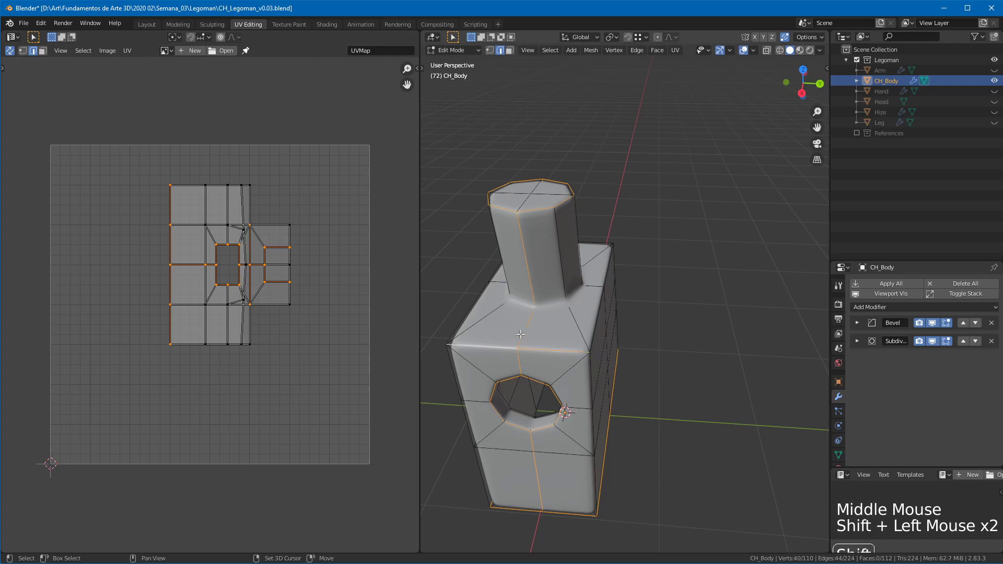
left_click(604, 246, "shift")
middle_click_drag(604, 245, 570, 223)
left_click(630, 272, "shift")
right_click(569, 223)
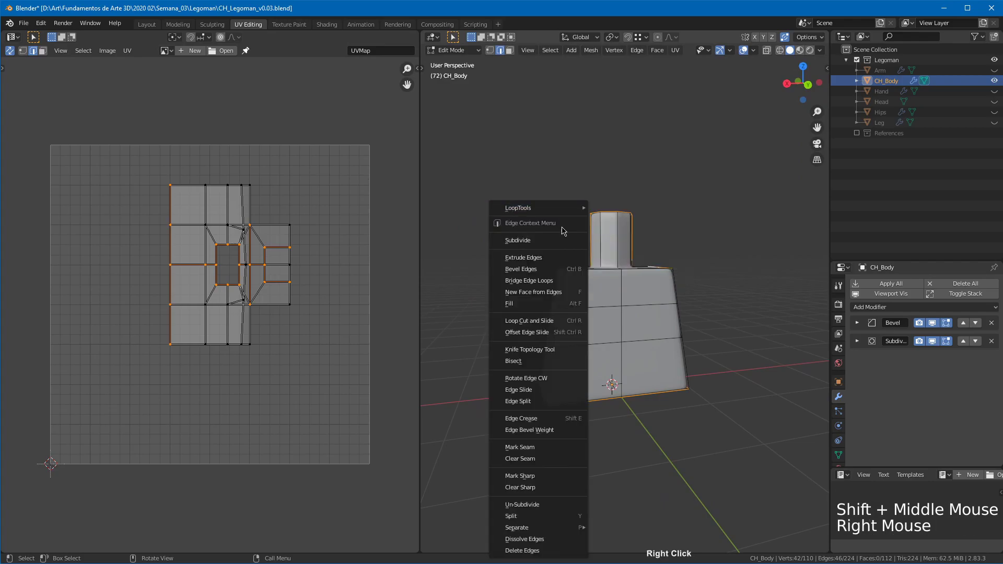
left_click(540, 449)
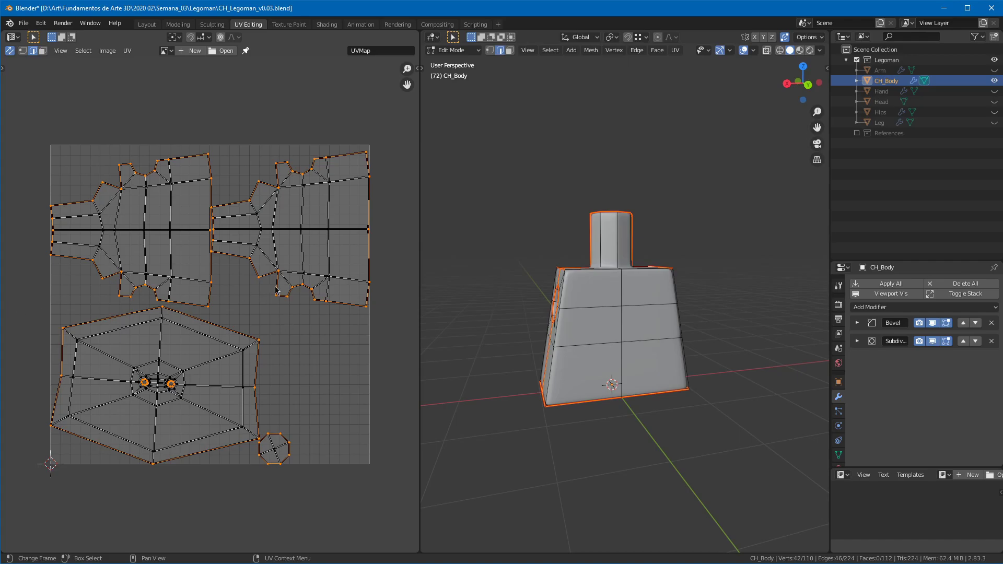
Step: Examine the unwrapped UV islands of CH_Body and compare them with the model's seams and hollow underside
middle_click_drag(251, 344, 207, 232, "ctrl")
middle_click_drag(601, 271, 698, 289)
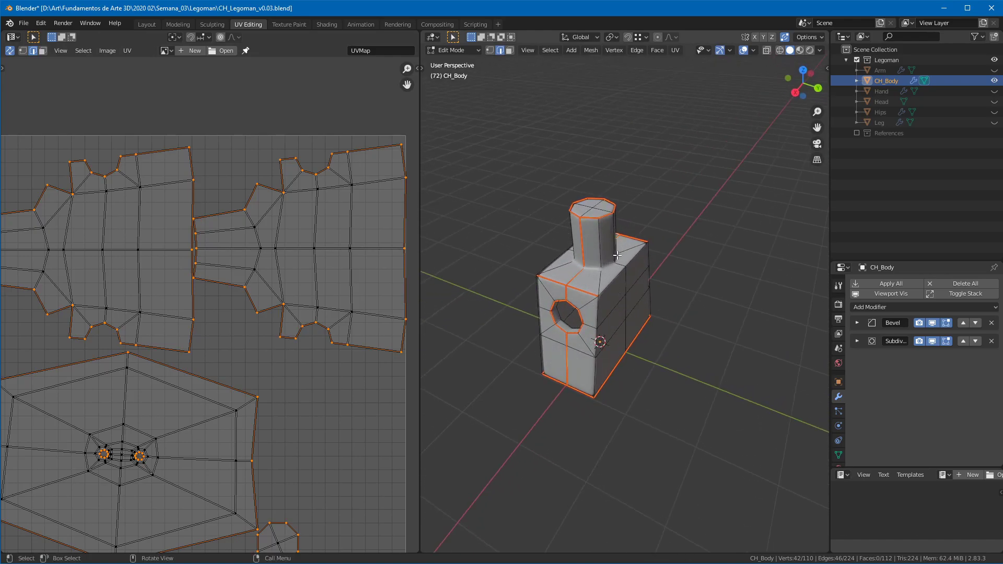
middle_click_drag(273, 370, 340, 215, "shift")
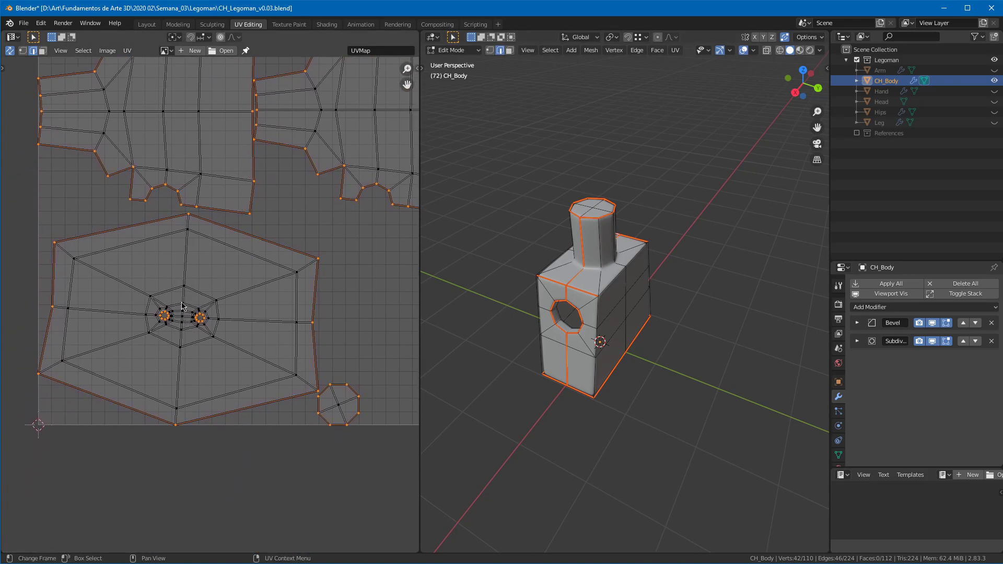
middle_click_drag(198, 322, 177, 276)
middle_click_drag(601, 219, 713, 166)
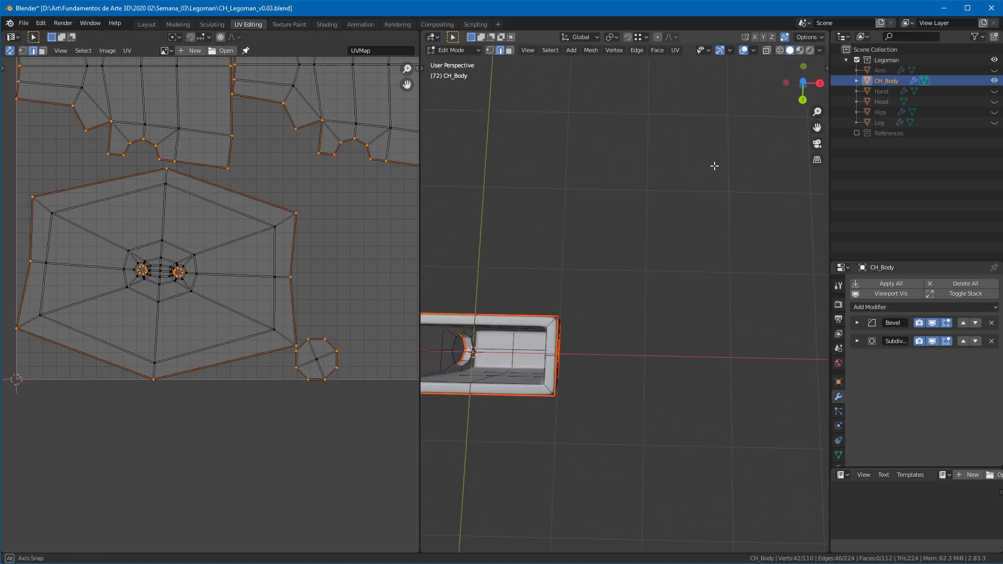
middle_click_drag(529, 261, 639, 323, "shift")
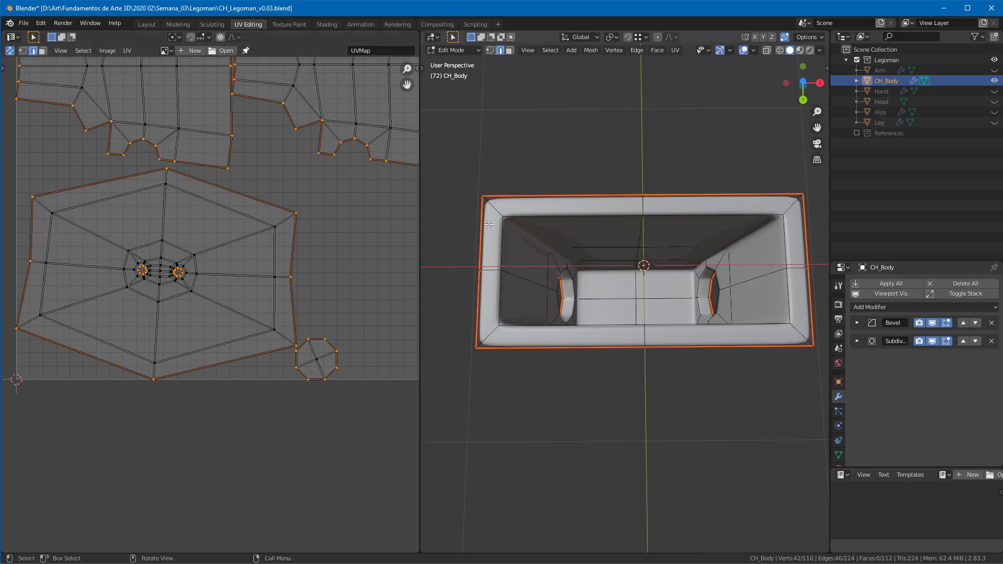
middle_click_drag(638, 221, 627, 308)
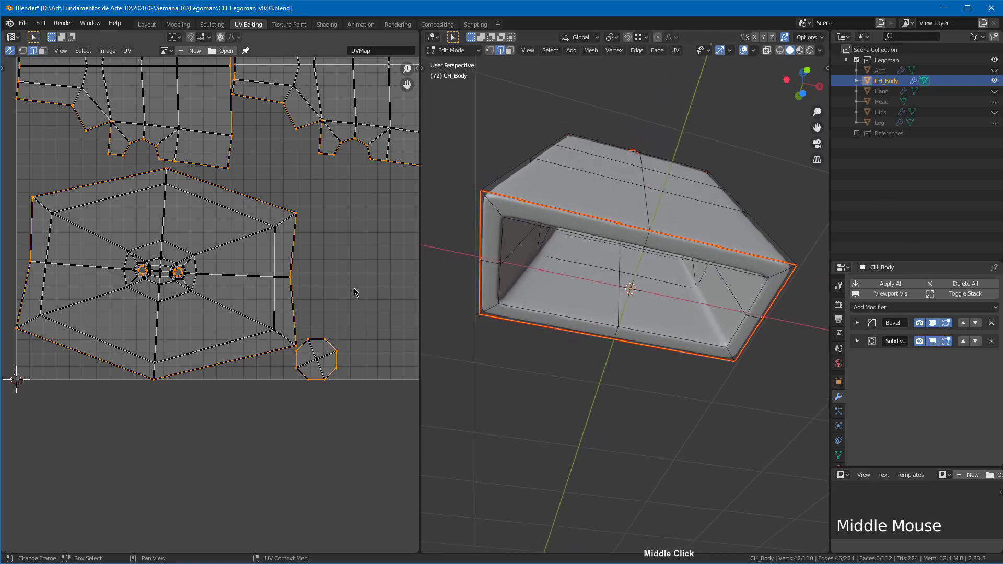
mouse_move(700, 217)
middle_mouse_down()
mouse_move(700, 240)
mouse_move(700, 200)
mouse_move(690, 206)
middle_mouse_up()
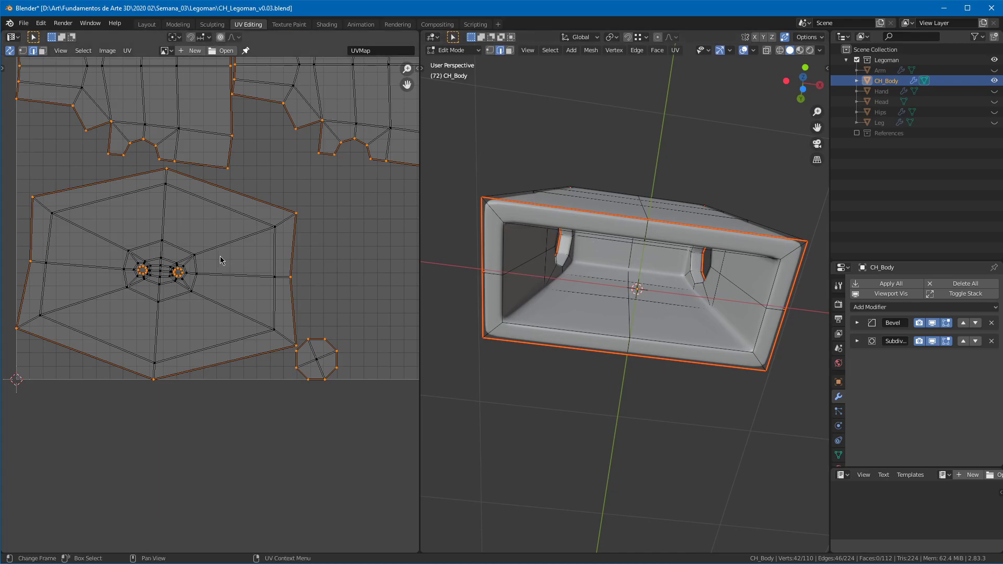
Step: In face select mode, pick the large UV island of the body's inner faces and try scaling it along Y
key("3")
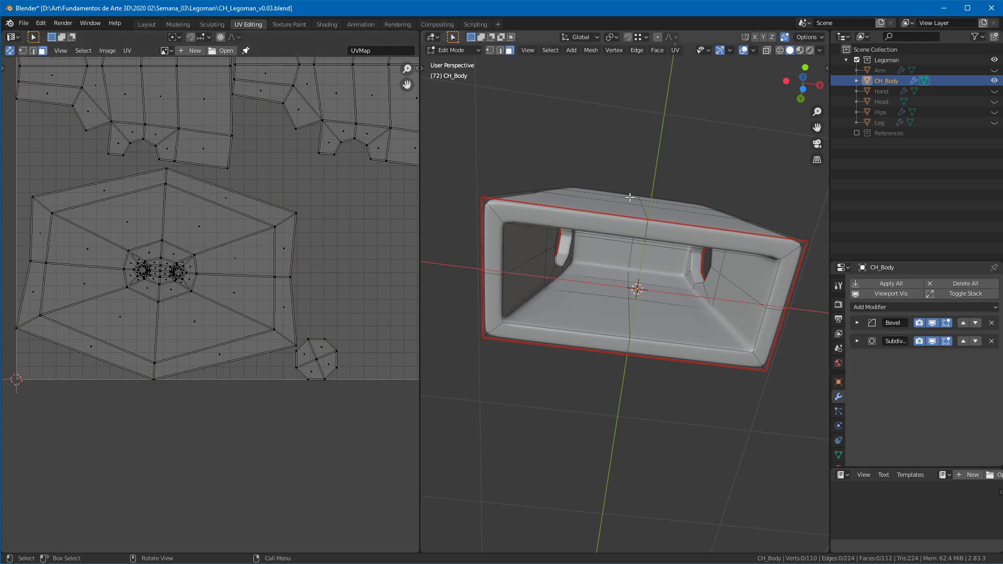
middle_click_drag(146, 212, 169, 202)
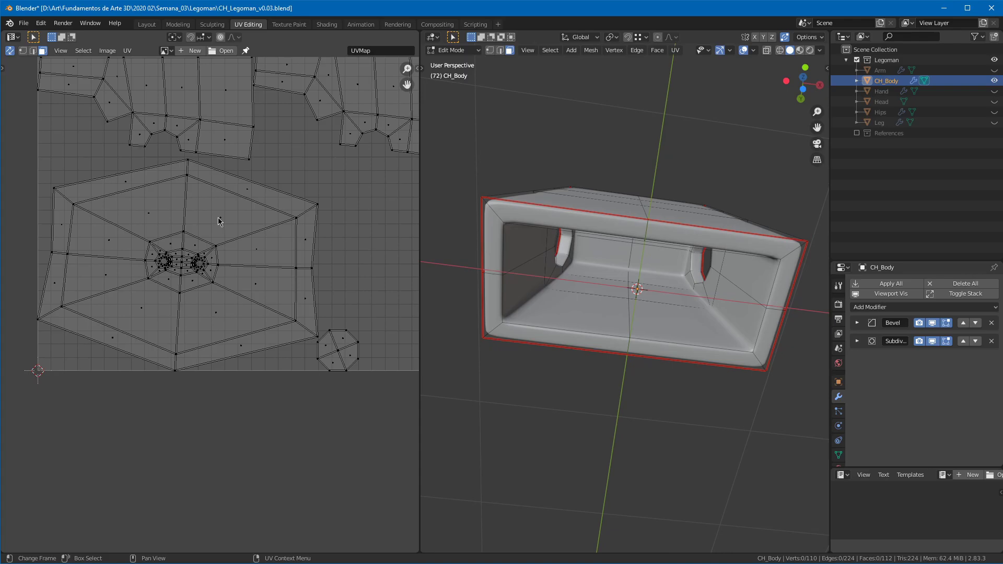
key("l")
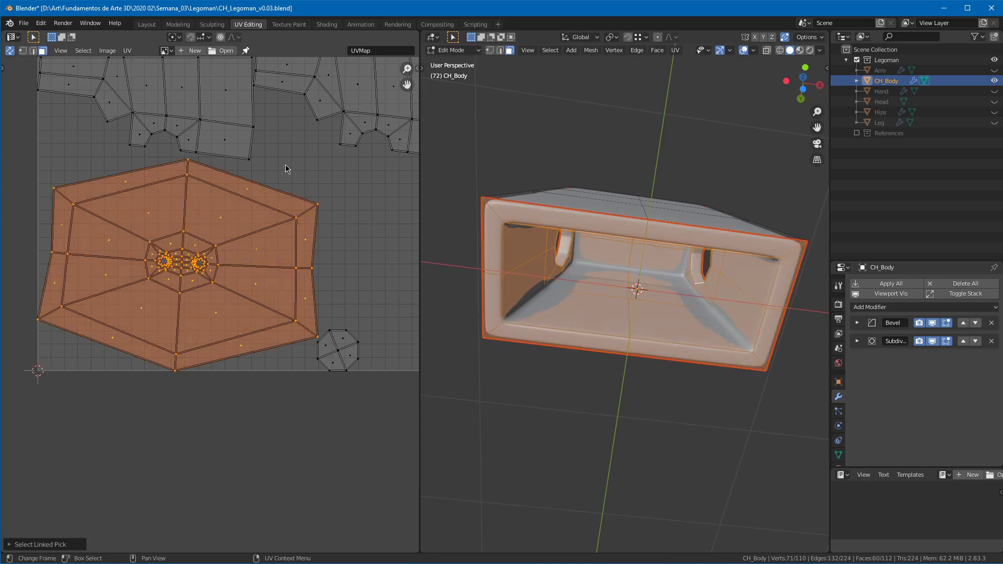
middle_click(298, 188)
key("s")
key("y")
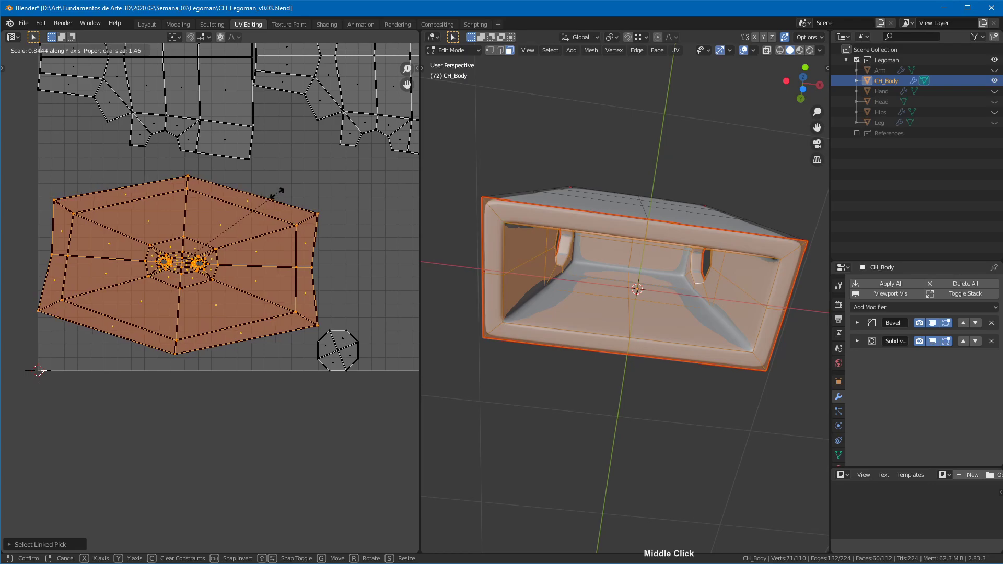
right_click(278, 197)
Step: Scale the inner-face UV island down to about 0.027 and move it beside the UV space's origin corner
key("s")
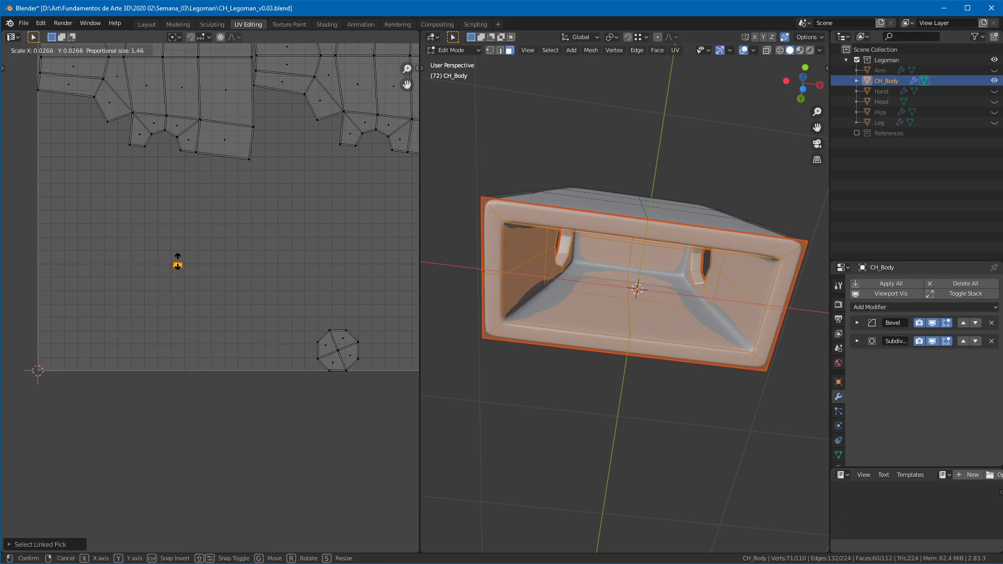
left_click(178, 260)
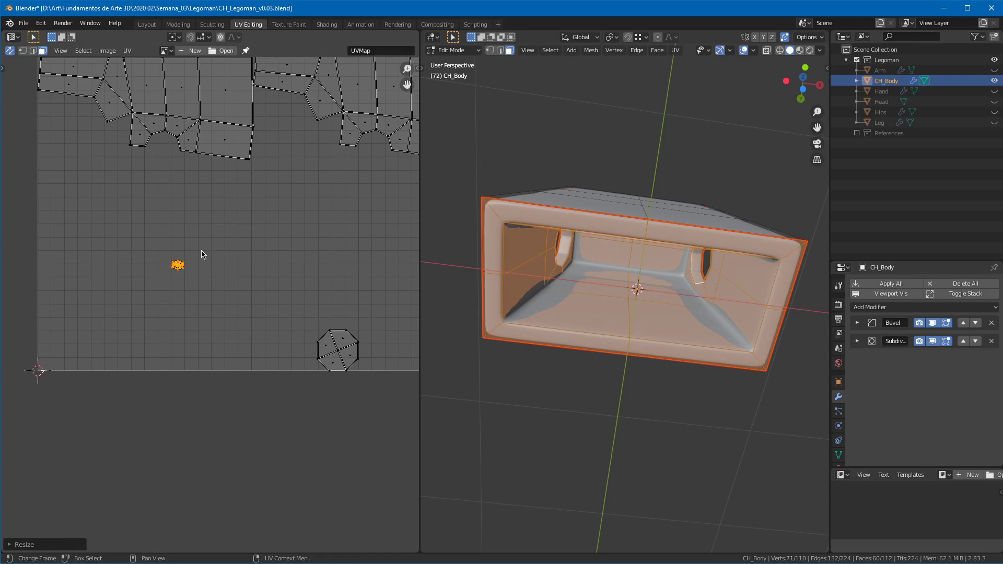
key("g")
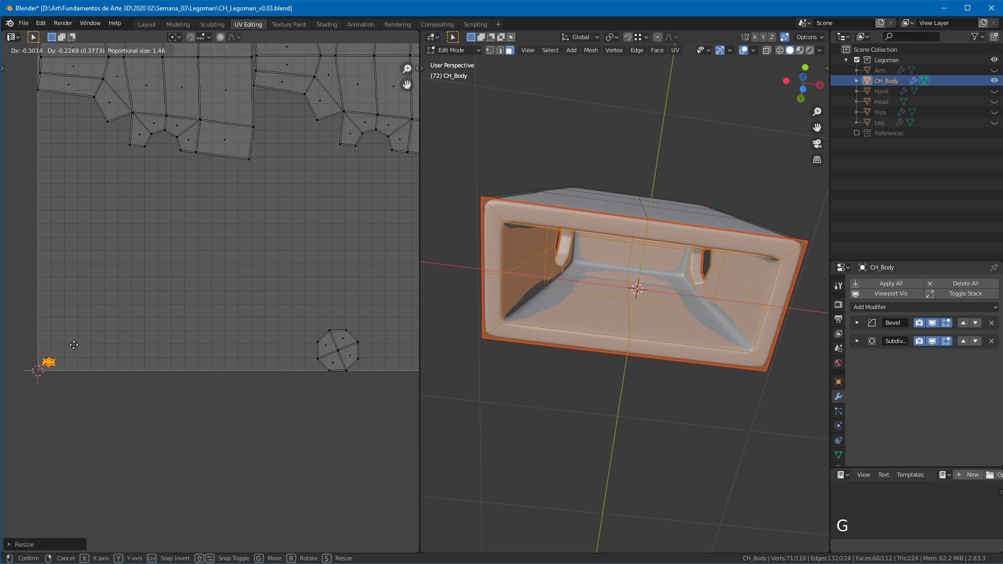
left_click(74, 348)
middle_click_drag(188, 244, 206, 259, "ctrl")
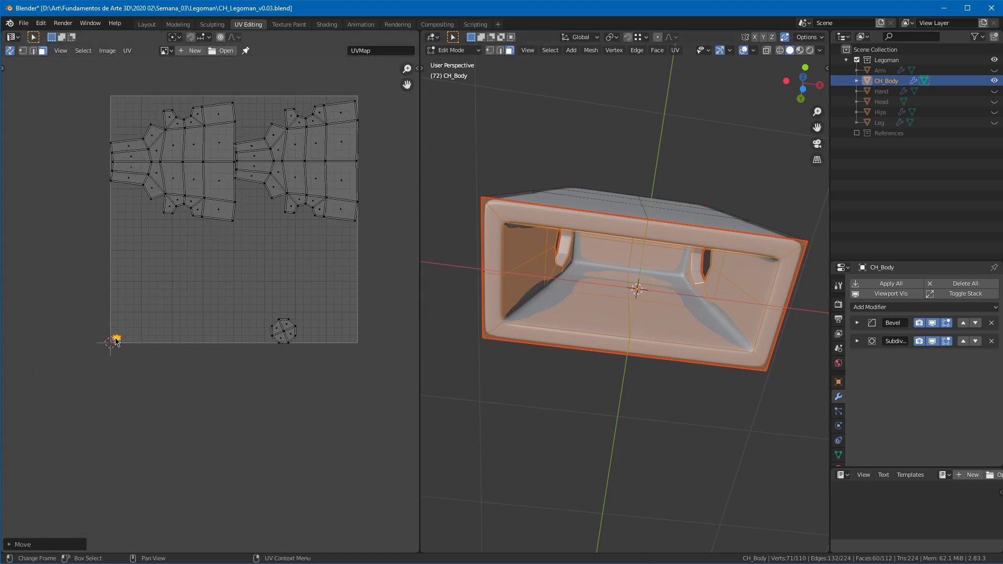
Step: In edge select mode, select the seam edges running down the neck and across the body's top on both sides
middle_click_drag(585, 319, 530, 354)
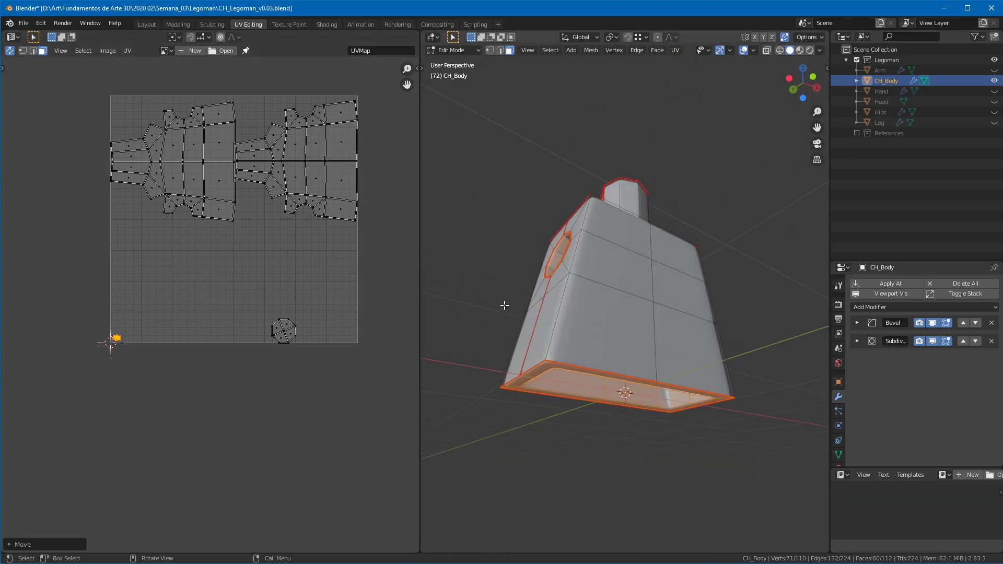
middle_click_drag(682, 221, 702, 271)
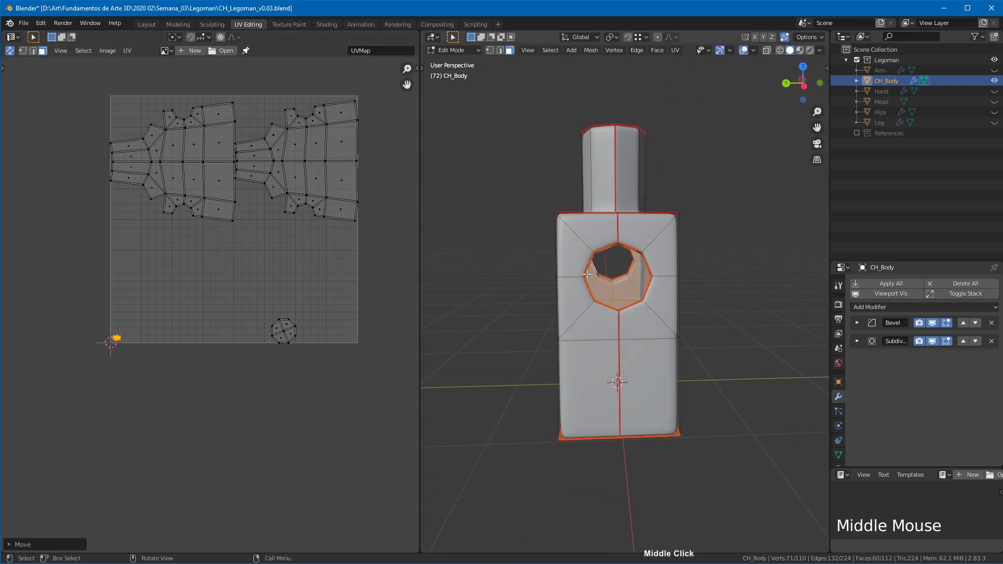
middle_click_drag(645, 224, 582, 325)
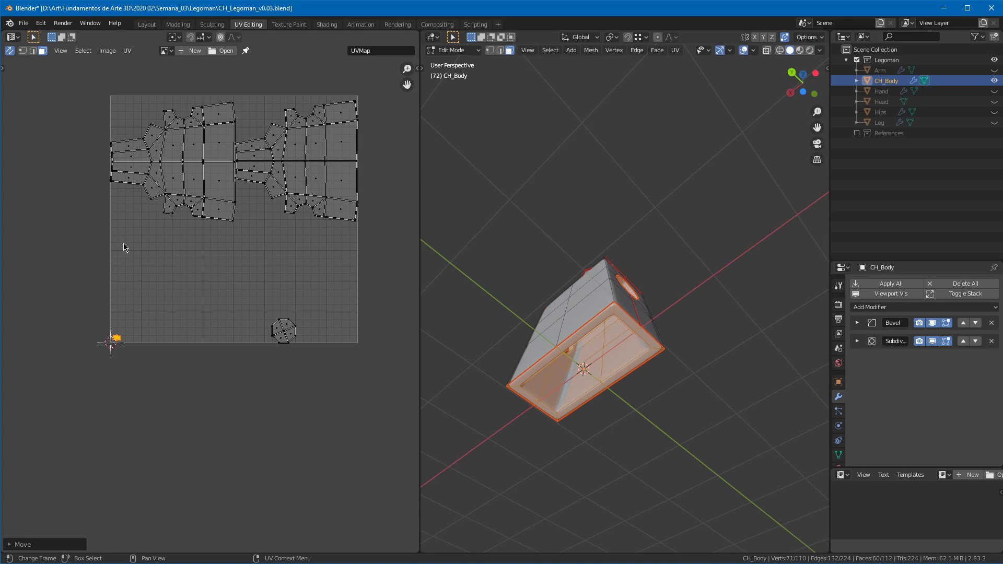
middle_click_drag(594, 230, 679, 279)
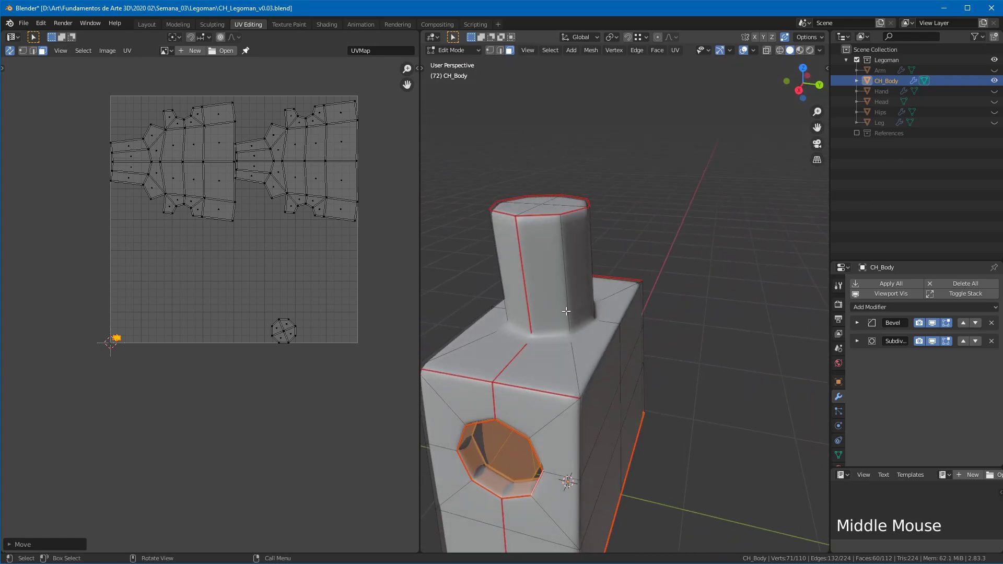
key("2")
left_click(529, 356)
left_click(529, 356, "shift")
middle_click_drag(530, 355, 732, 288)
left_click(775, 271, "shift")
left_click(761, 238, "shift")
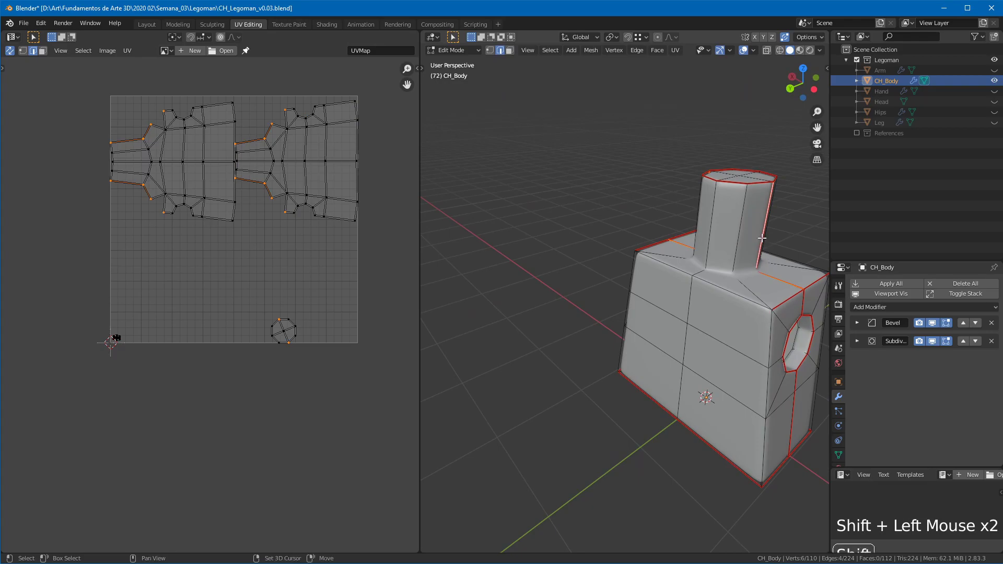
Step: Sketch a curved arrow annotation over the neck area of the second front/back UV island and erase it
middle_click_drag(760, 239, 620, 243, "shift")
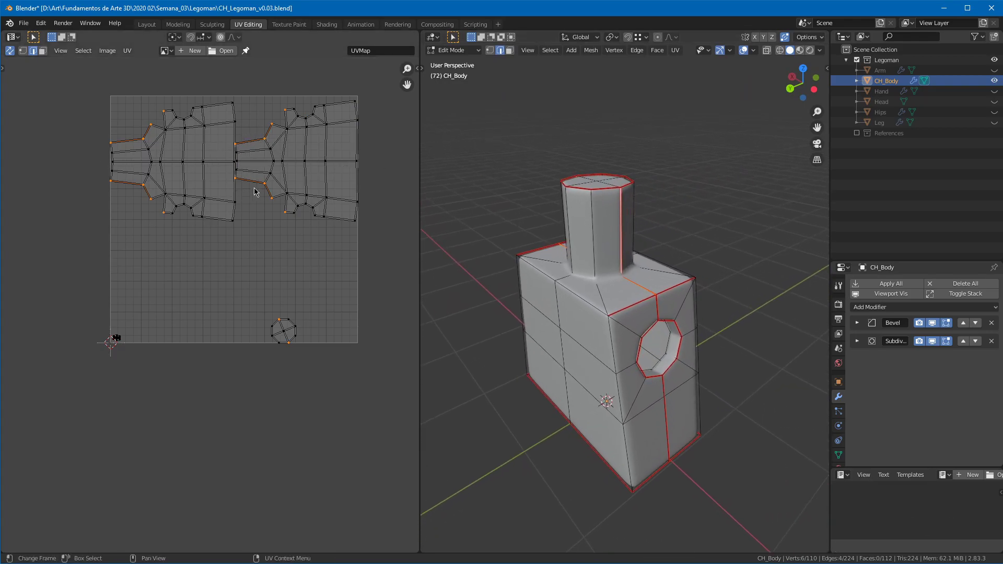
mouse_move(249, 128)
left_mouse_down()
mouse_move(264, 198)
mouse_move(249, 205)
left_mouse_up()
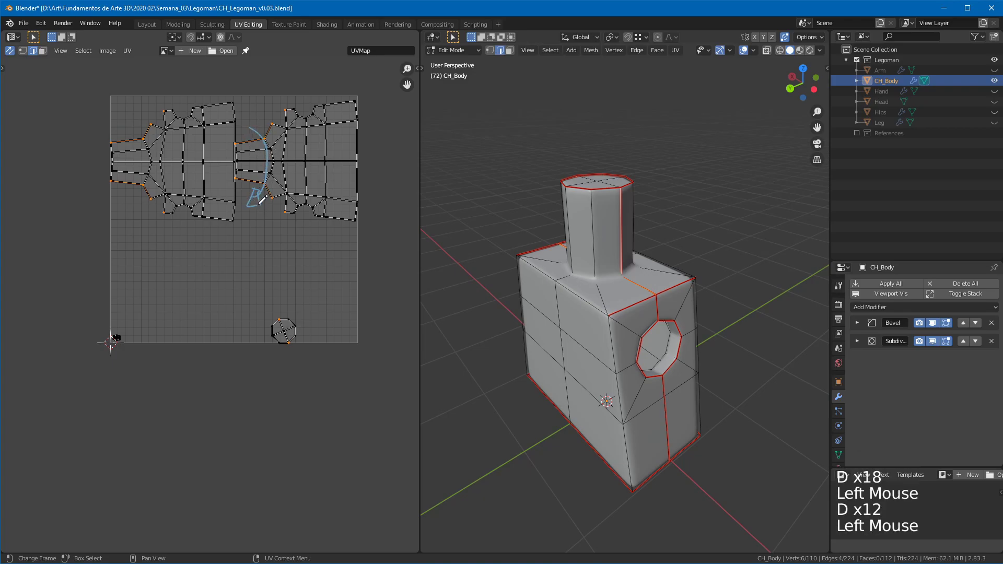
right_click_drag(246, 211, 271, 152)
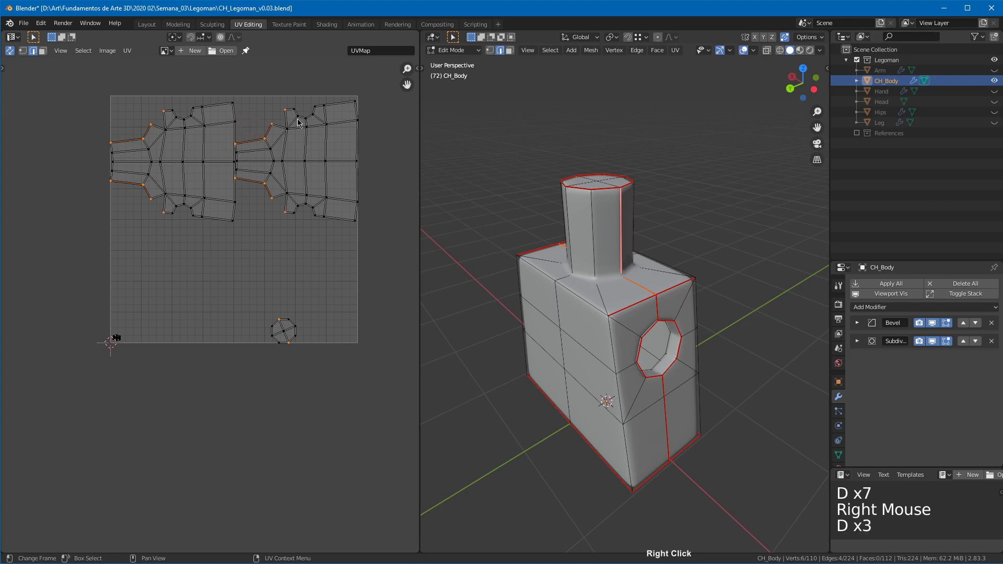
Step: Clear the seams from the selected edges on the neck and the body's top
middle_click_drag(555, 224, 633, 267)
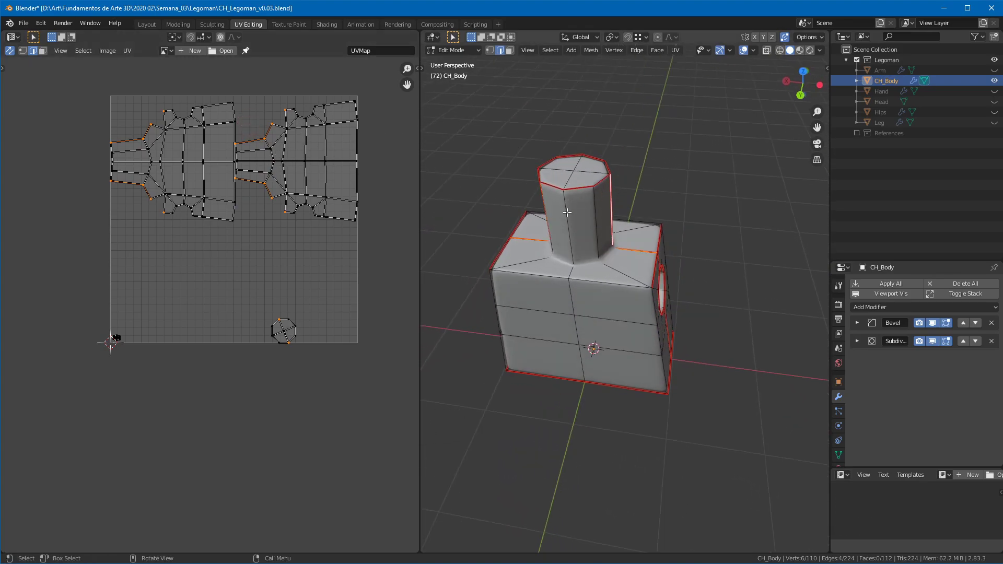
left_click(676, 51)
left_click(676, 51)
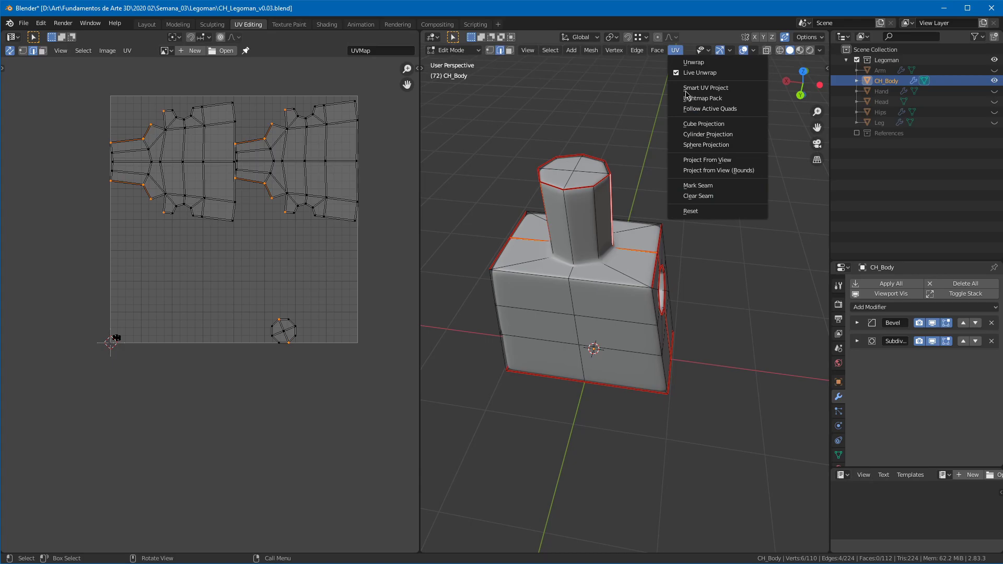
left_click(639, 51)
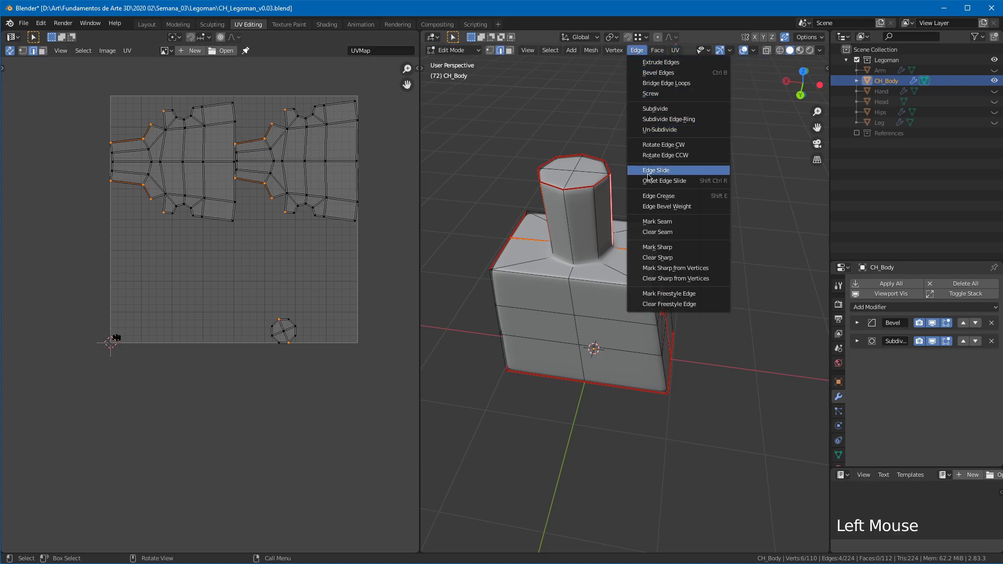
left_click(658, 237)
Step: Select the front and back border edges of the body's top together with the edge loop around the neck's base
left_click(615, 287)
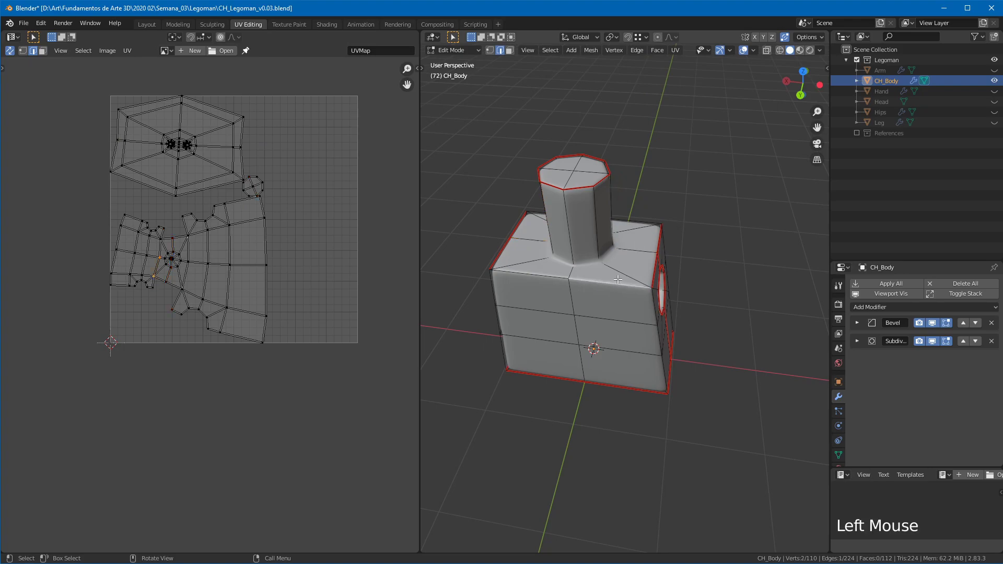
left_click(552, 274, "shift")
left_click(615, 234, "shift")
left_click(536, 213, "shift")
left_click(558, 256, "alt+shift")
Step: Add one vertical edge of the neck to the selection and mark the selected edges as seams
middle_click_drag(558, 256, 623, 235)
right_click(603, 228)
left_click(495, 232, "shift")
middle_click_drag(495, 232, 603, 224)
right_click(603, 224)
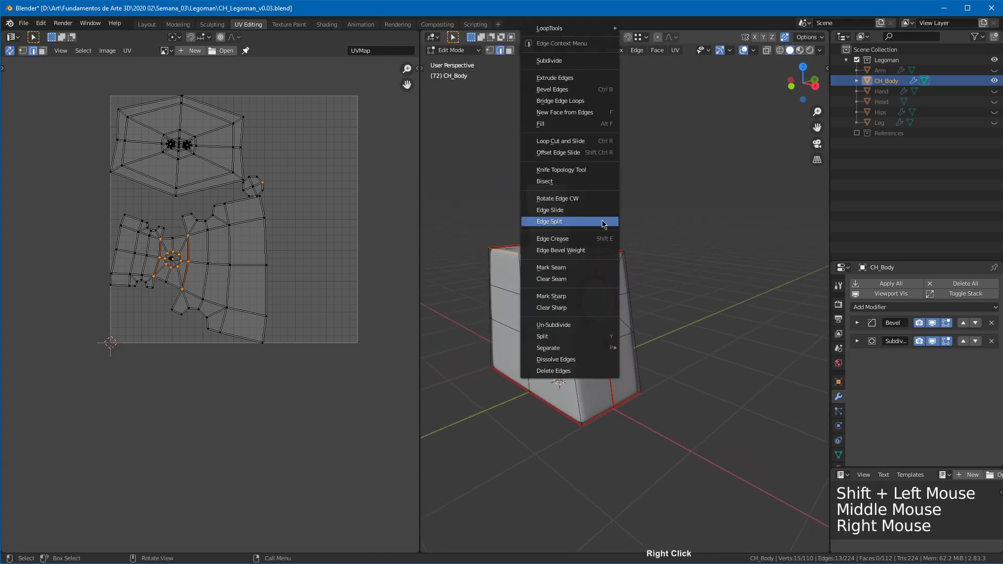
left_click(580, 268)
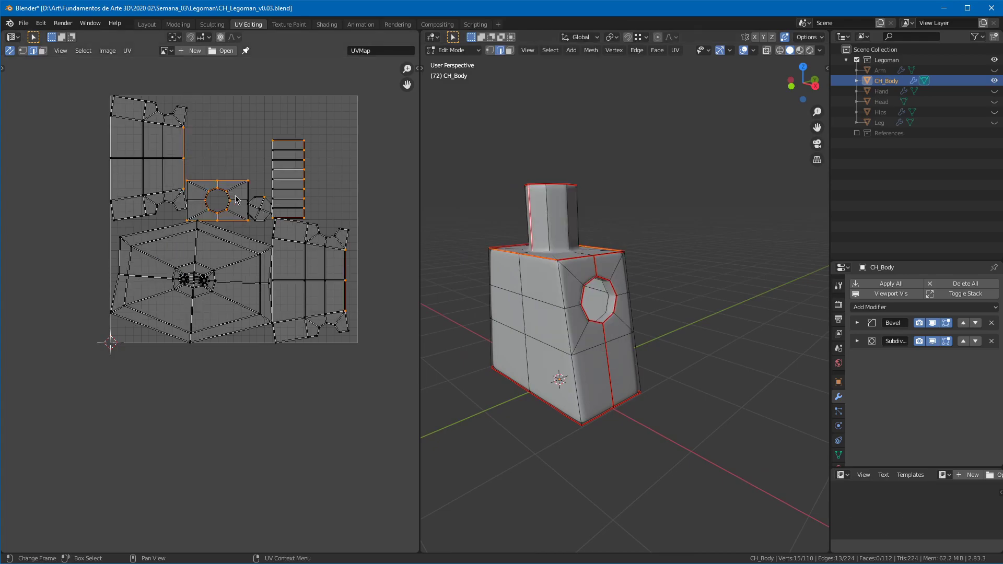
middle_click_drag(269, 176, 288, 182)
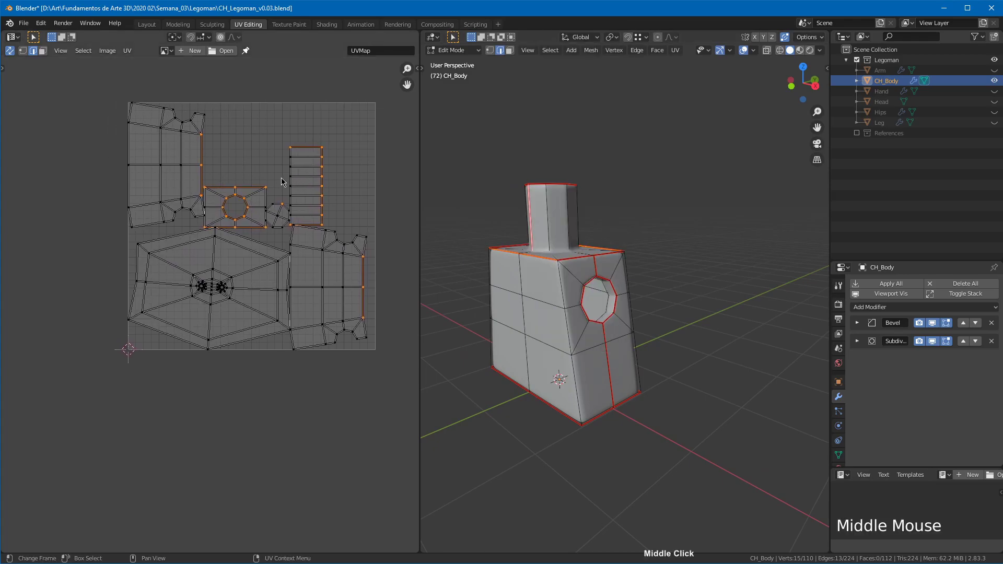
Step: Select the large UV island of the body's underside and interior faces and scale it down to a tiny size
left_click(212, 275)
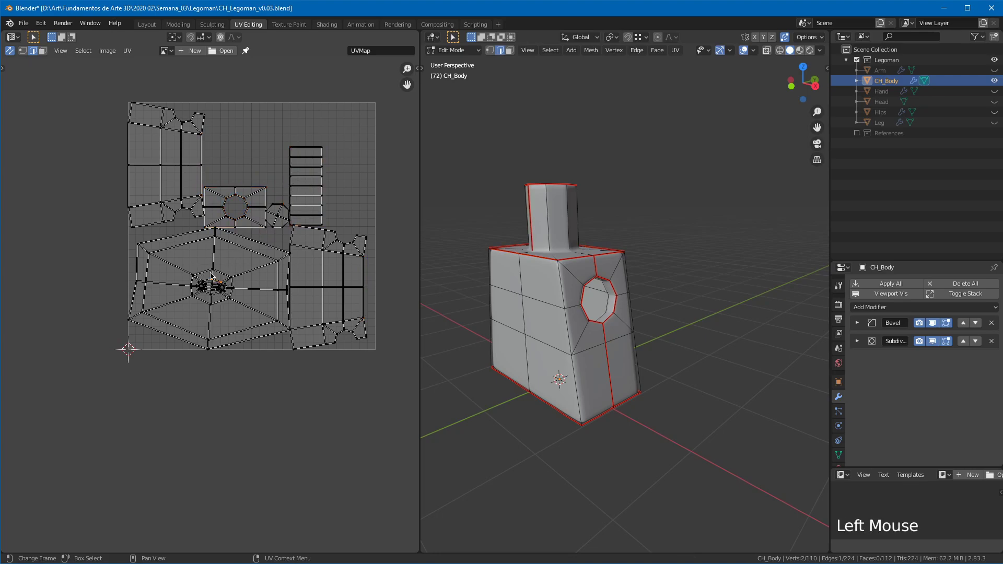
key("3")
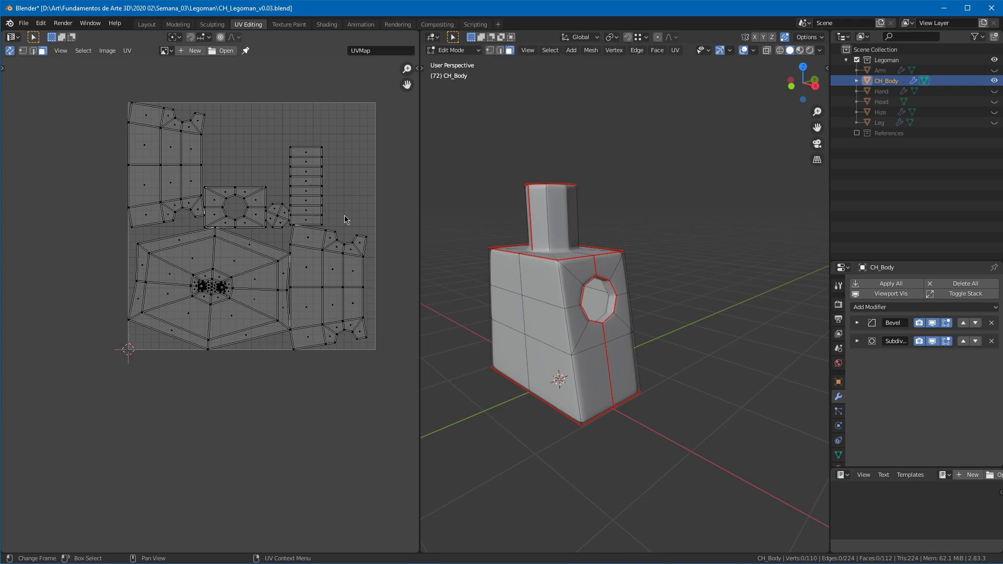
left_click(675, 51)
key("l")
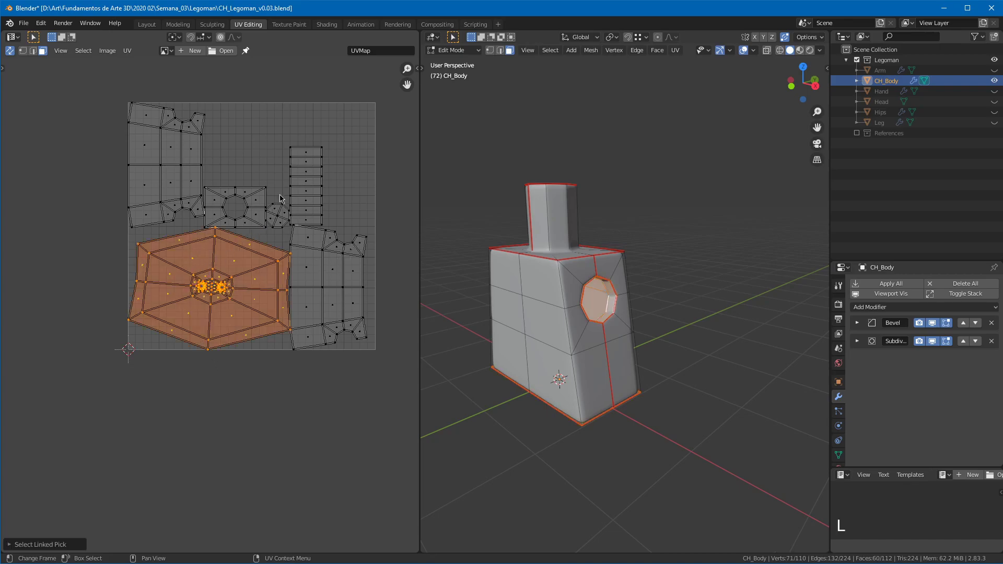
key("s")
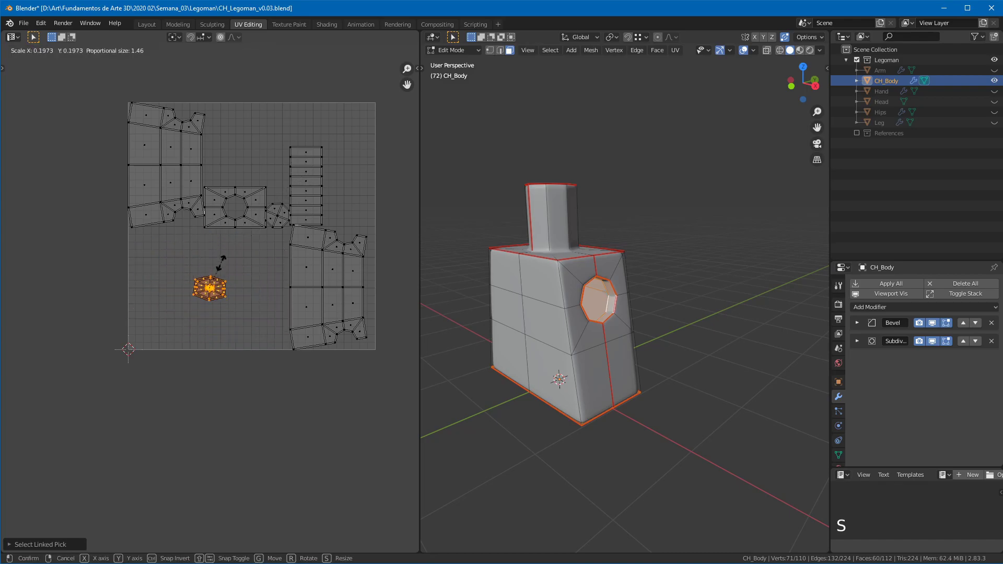
left_click(215, 287)
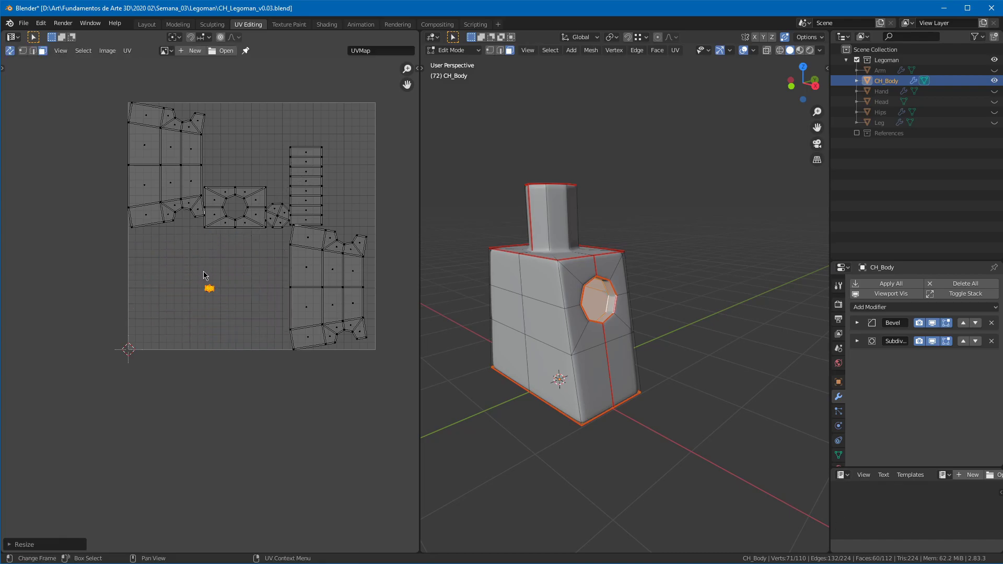
Step: Move the tiny UV island into the corner at the UV origin and pin it
key("g")
left_click(130, 334)
key("g")
left_click(137, 338)
left_click(128, 52)
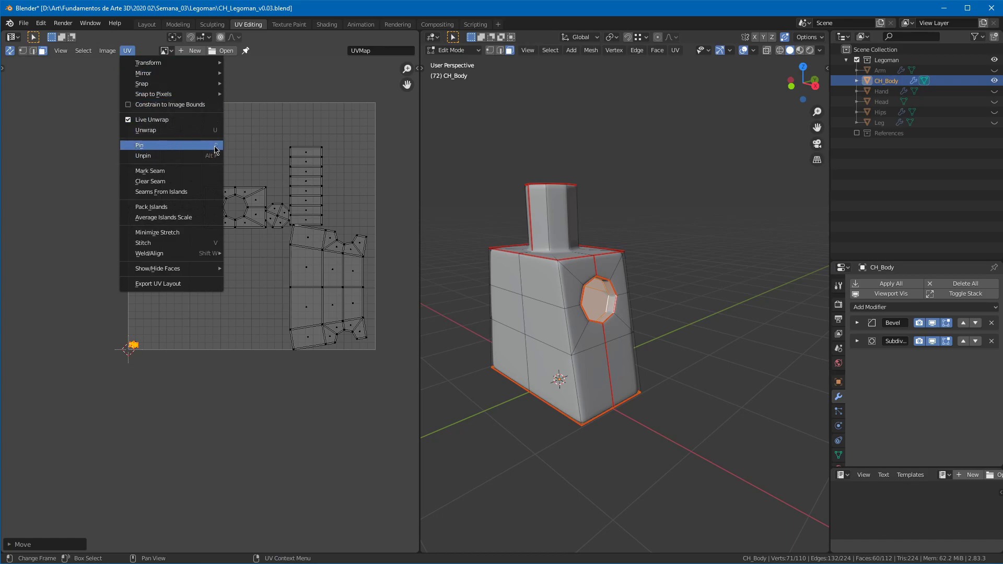
left_click(156, 152)
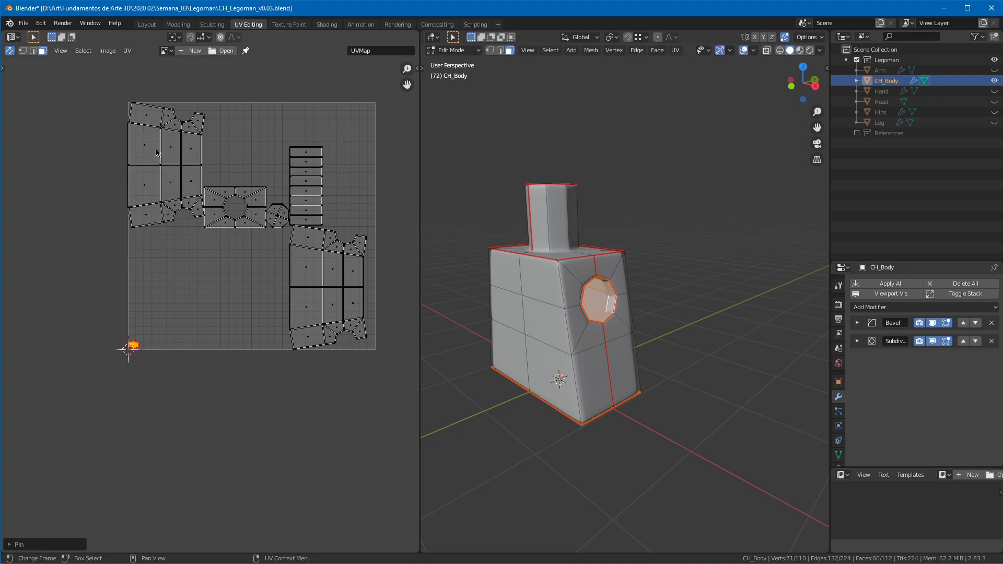
Step: Examine the pinned island up close, the complete UV layout of the body, and the seams in front orthographic view
middle_click_drag(127, 350, 301, 156, "ctrl")
middle_click_drag(180, 378, 232, 340, "ctrl")
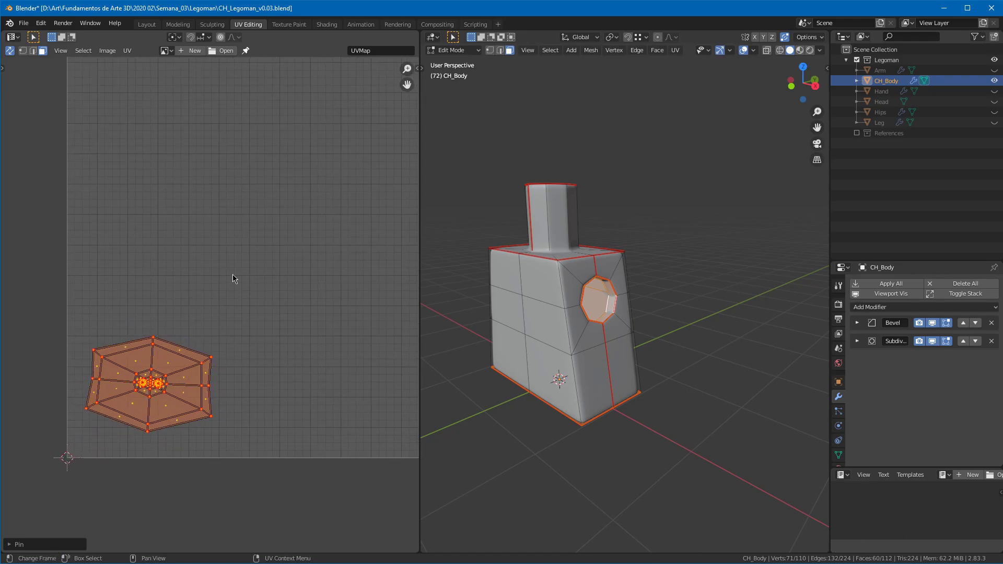
left_click(242, 295)
key("a")
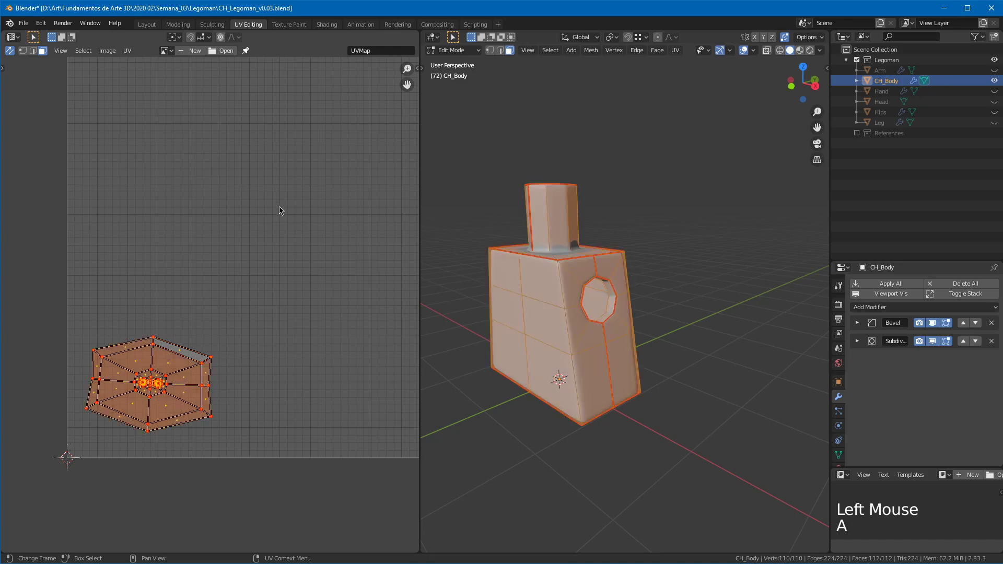
key("KP_Decimal")
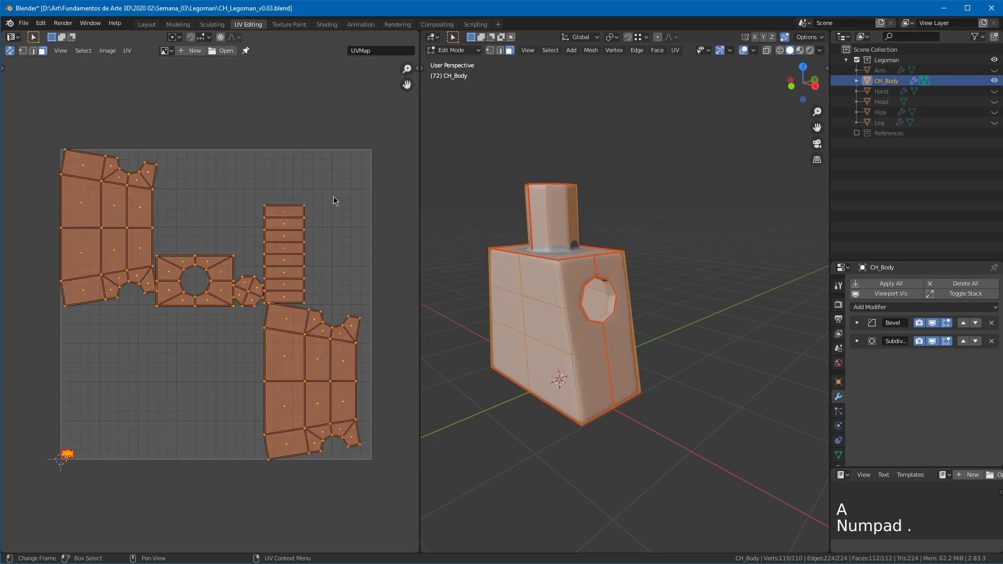
left_click(306, 226)
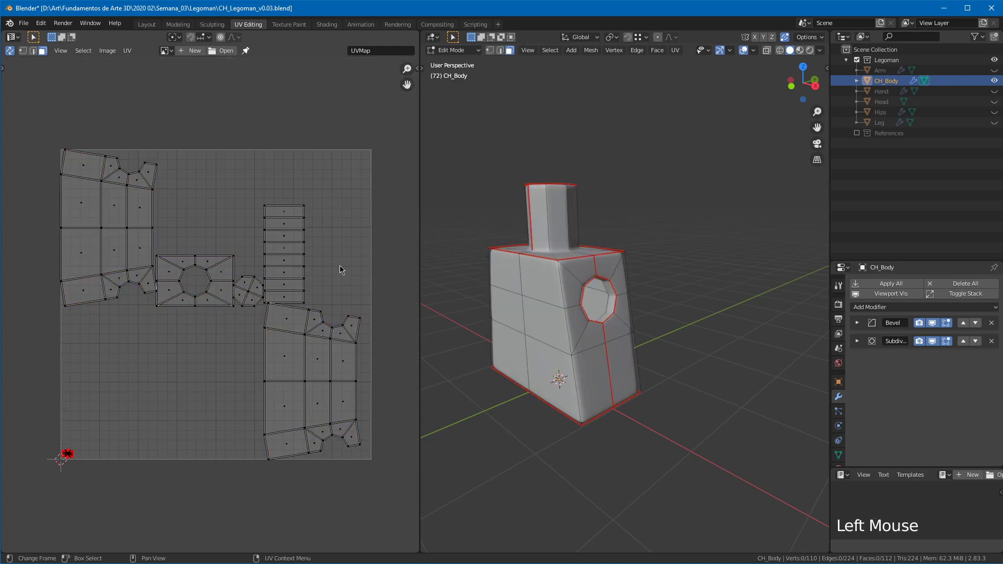
mouse_move(429, 267)
middle_mouse_down()
mouse_move(460, 272)
mouse_move(420, 267)
middle_mouse_up()
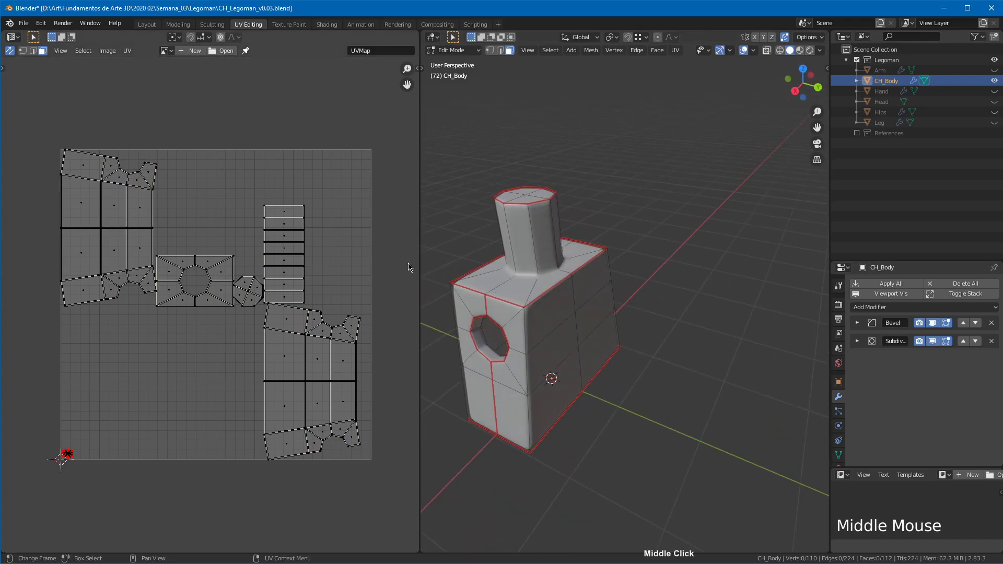
key("KP_1")
key("KP_1")
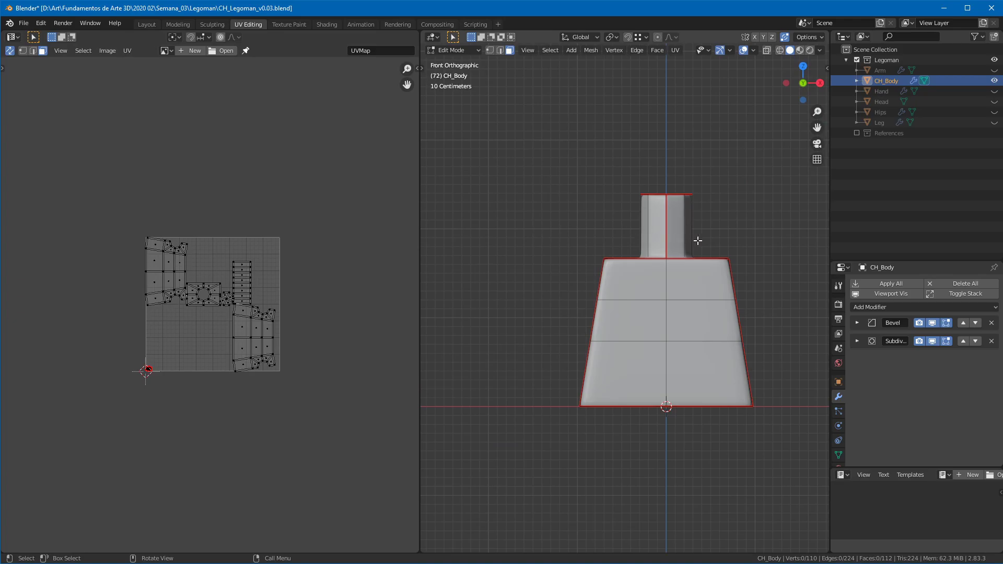
middle_click_drag(689, 241, 643, 232, "shift")
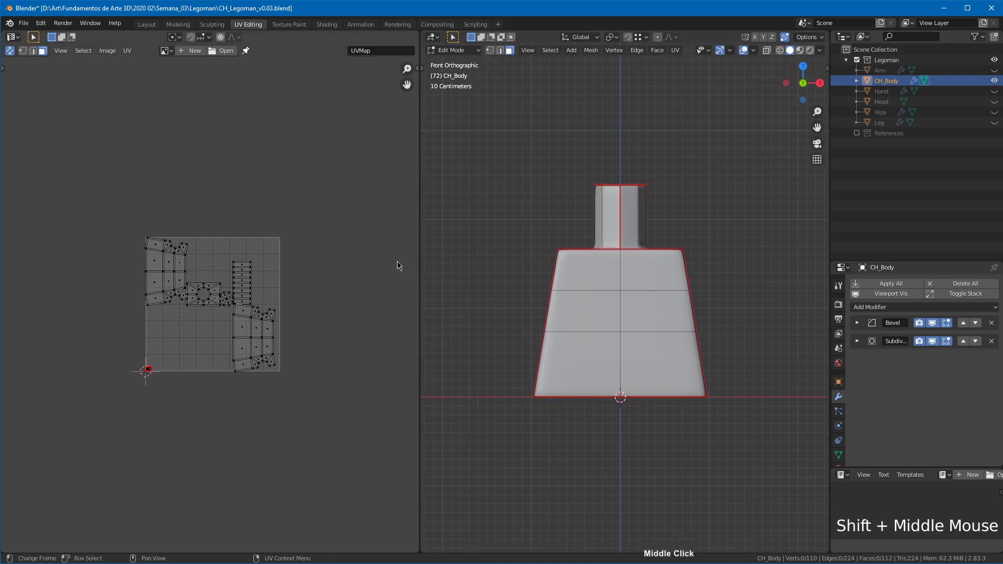
left_click(9, 51)
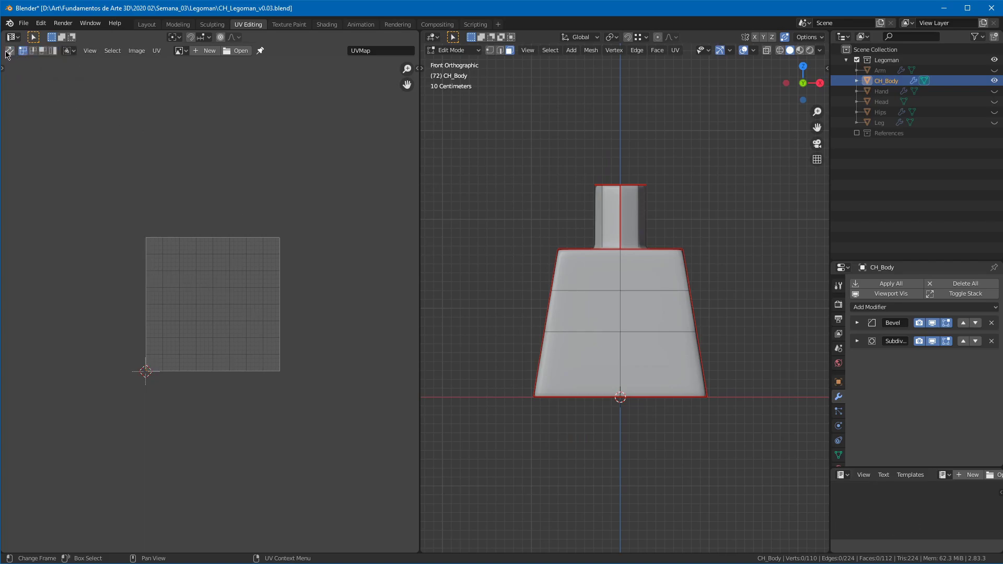
left_click(10, 51)
Step: Clear the seam from the vertical edge at the front of the neck
left_click(614, 217)
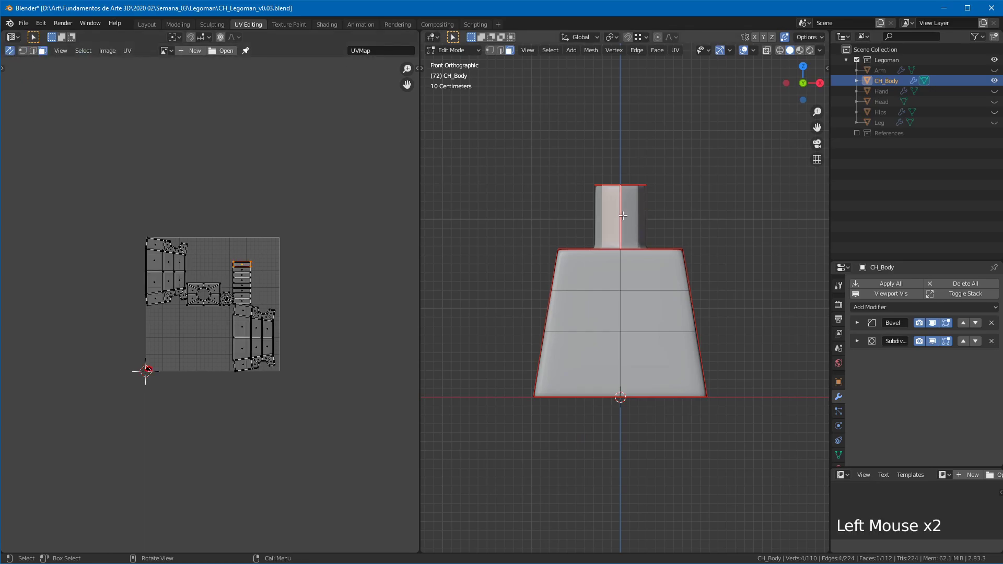
key("2")
left_click(638, 206)
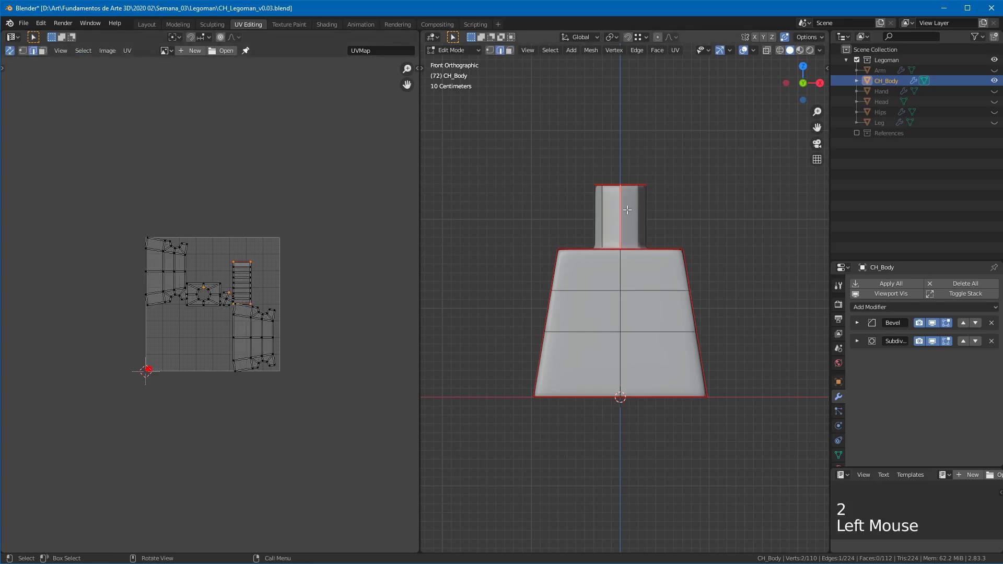
right_click(629, 213)
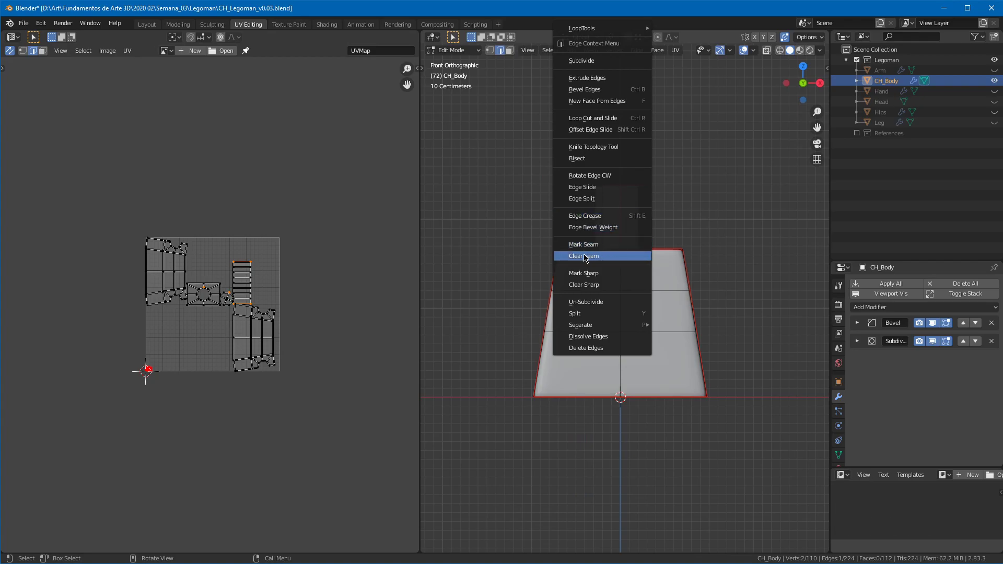
left_click(615, 256)
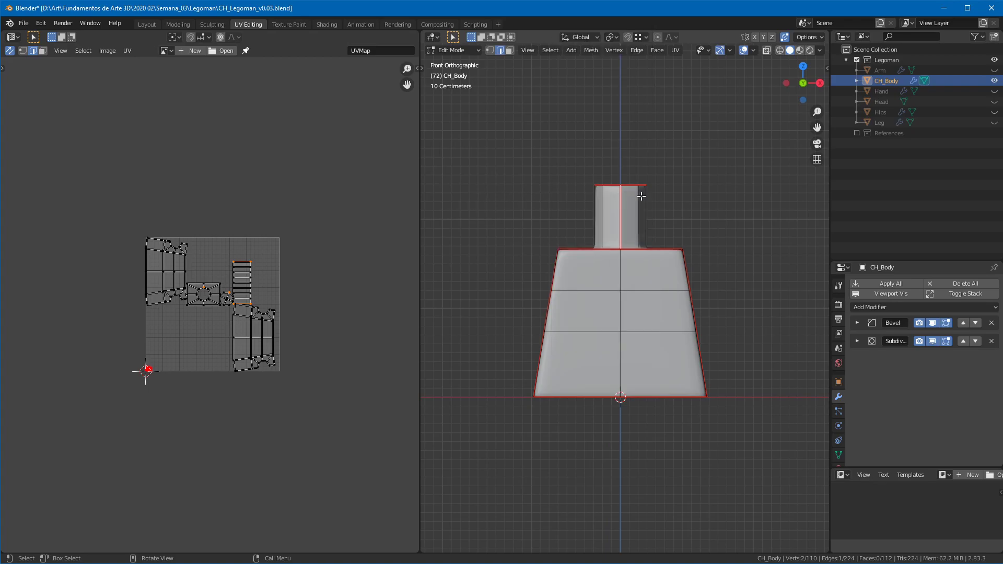
key("KP_1")
middle_click_drag(615, 208, 675, 270)
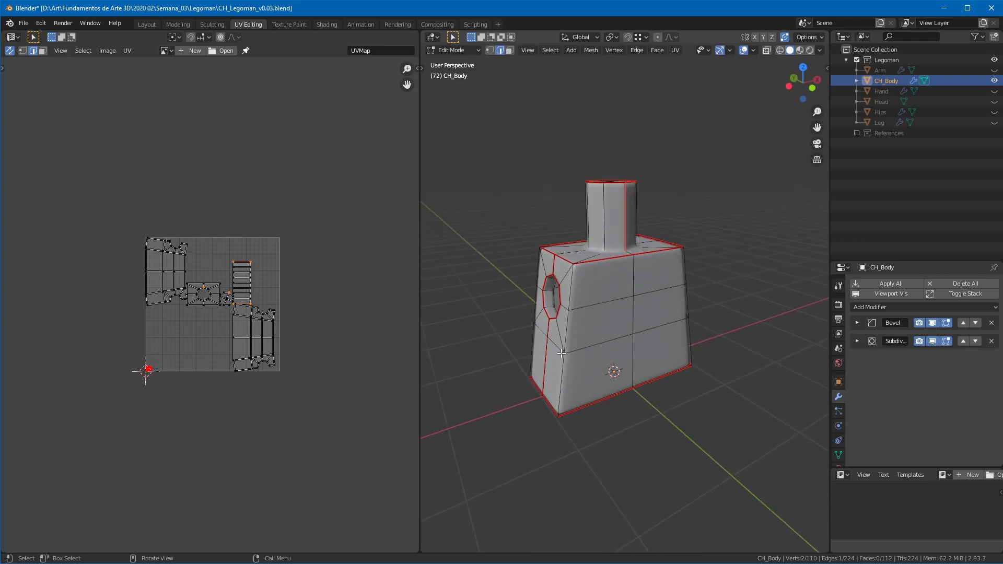
middle_click_drag(569, 288, 661, 256)
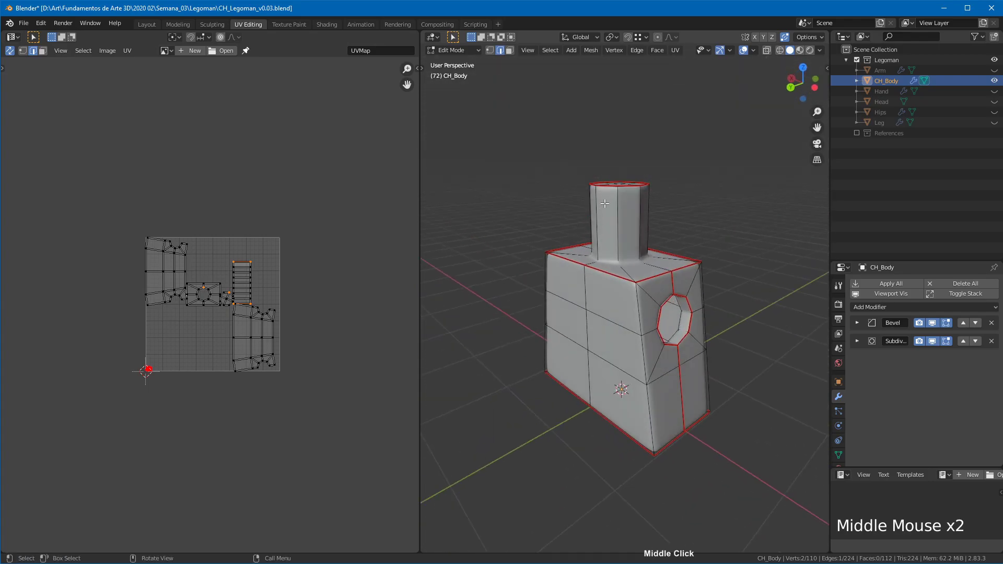
middle_click_drag(596, 198, 680, 192)
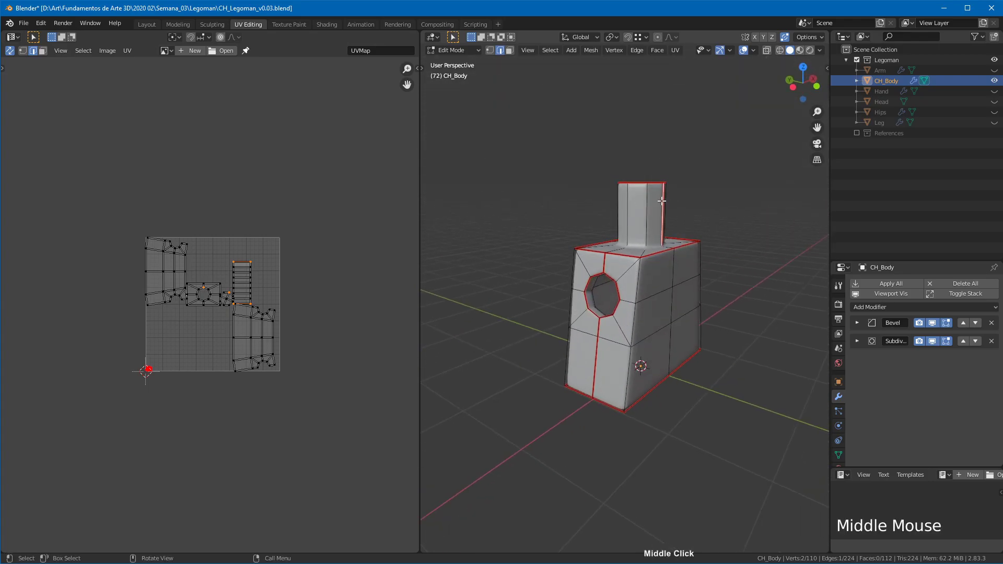
right_click(662, 201)
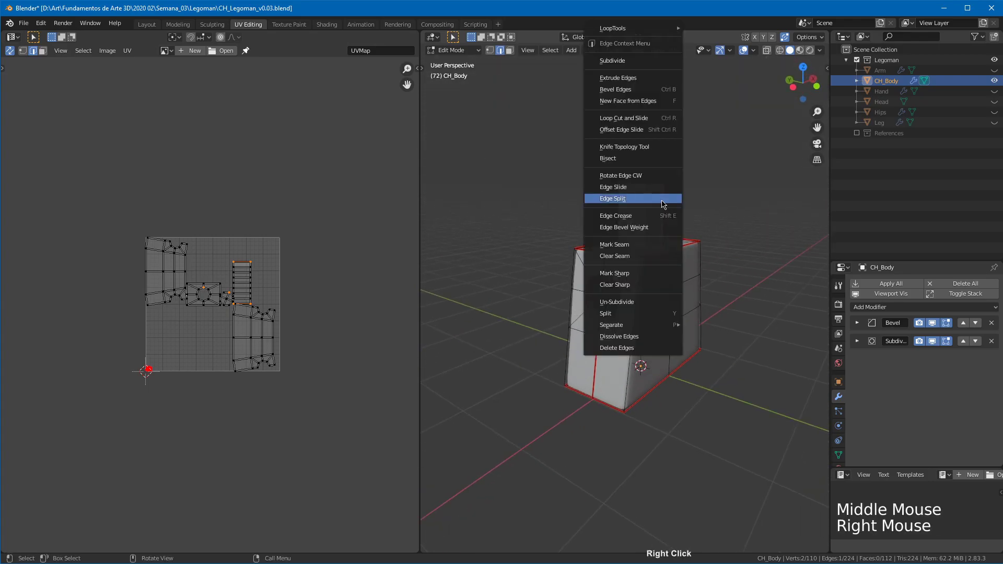
left_click(627, 245)
Step: Mark the vertical edge at the back of the neck as a seam
middle_click_drag(631, 232, 758, 233)
middle_click_drag(702, 222, 682, 217)
left_click(682, 215)
right_click(682, 211)
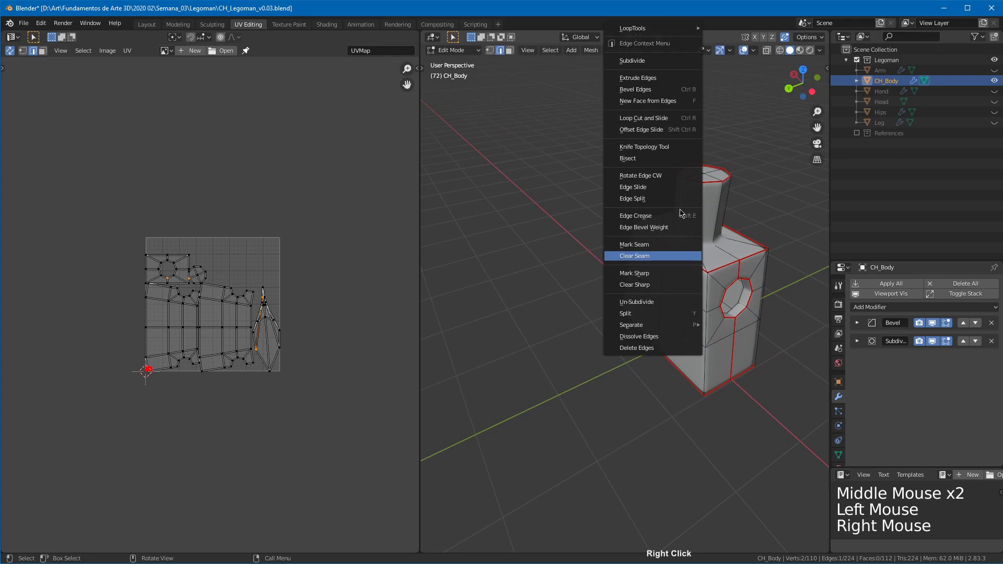
left_click(634, 245)
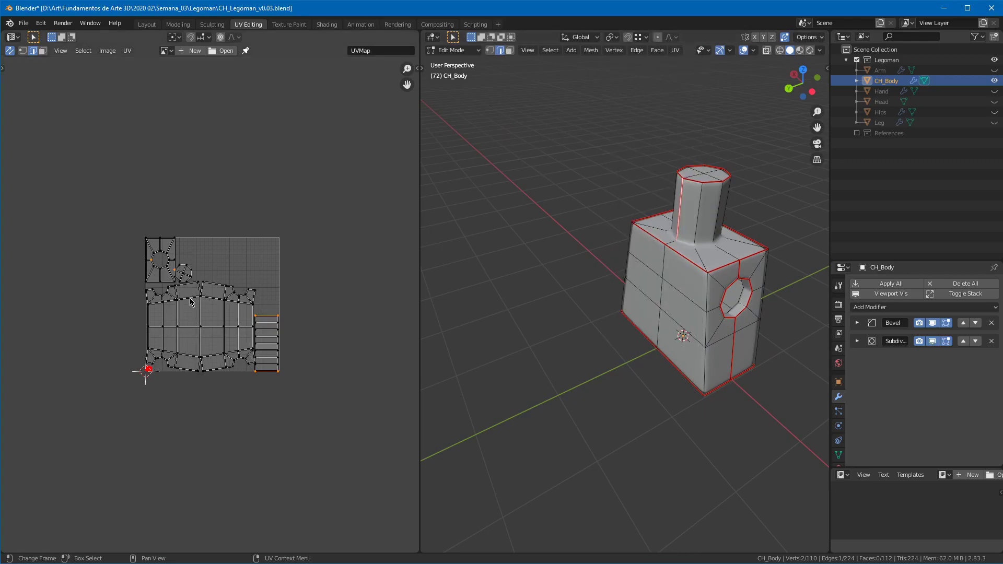
middle_click_drag(198, 311, 267, 223)
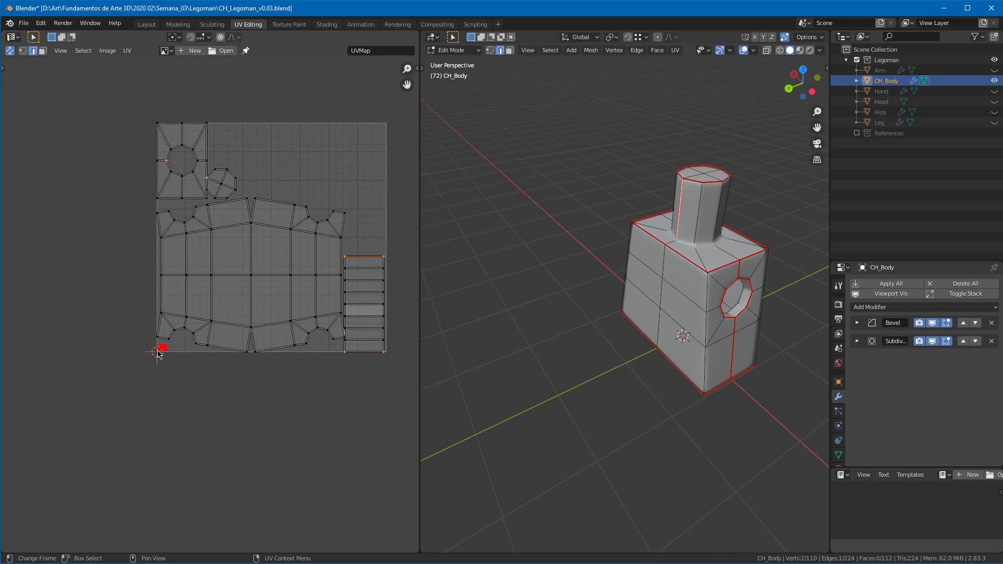
middle_click_drag(167, 347, 151, 379, "ctrl")
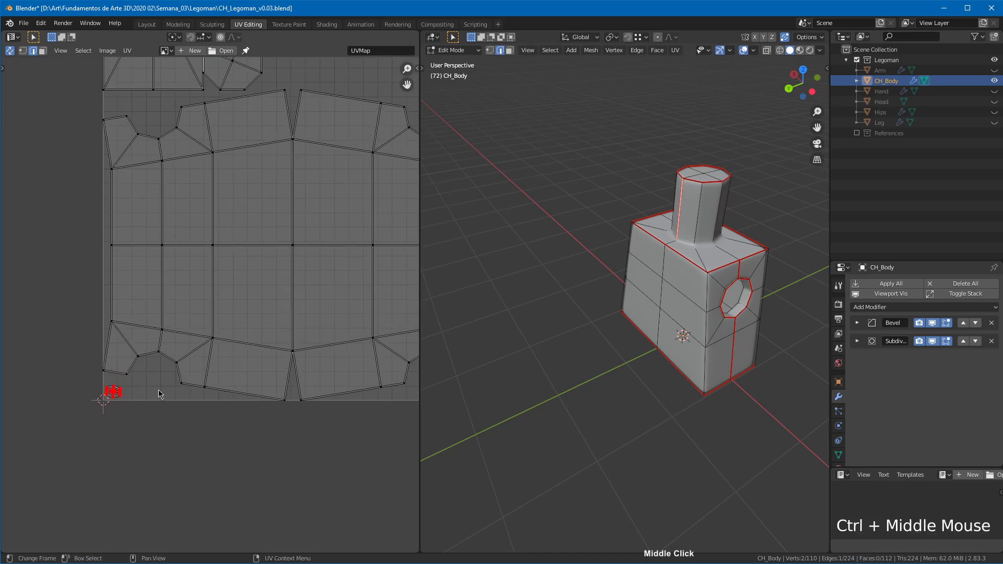
Step: Return to Object Mode and unhide the Arm, Hand, Head, Hips and Leg objects
middle_click_drag(630, 225, 620, 201)
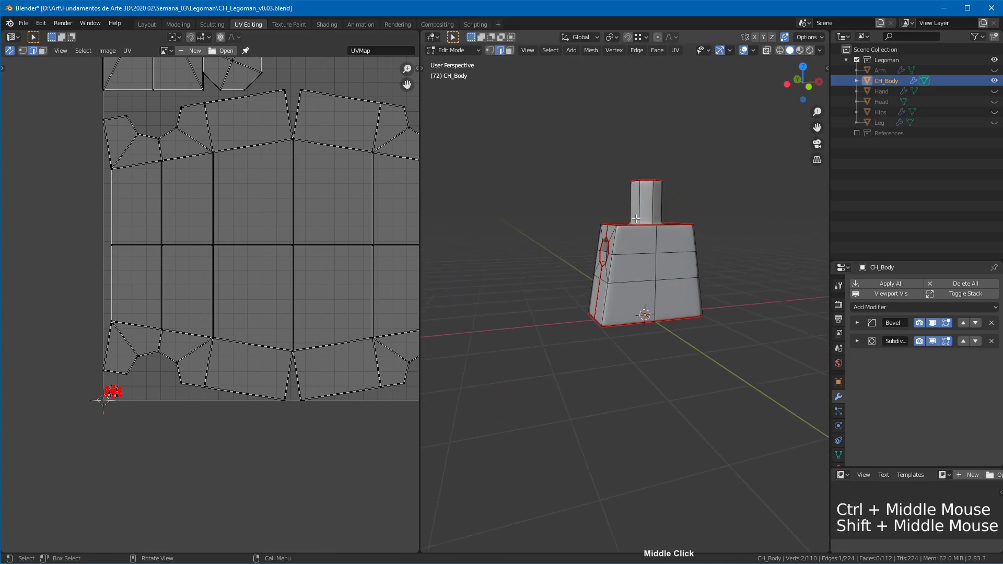
key("Tab")
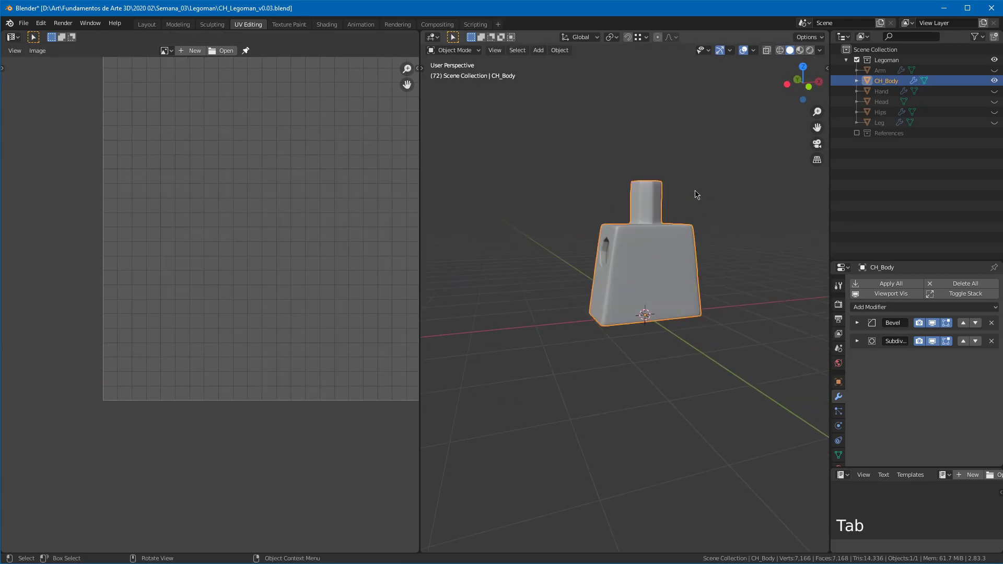
left_click(994, 70)
left_click(994, 91)
left_click(994, 102)
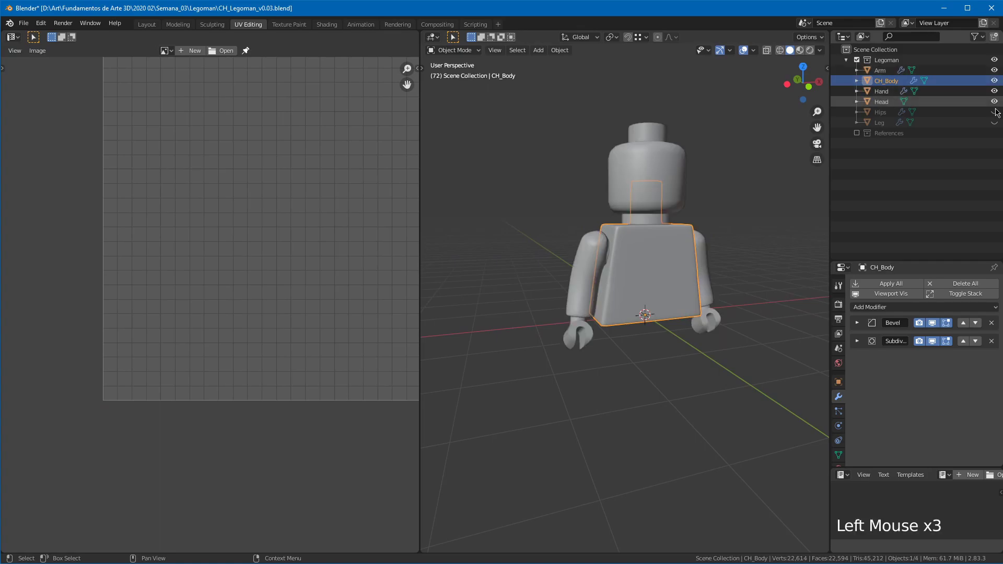
left_click(994, 112)
left_click(994, 122)
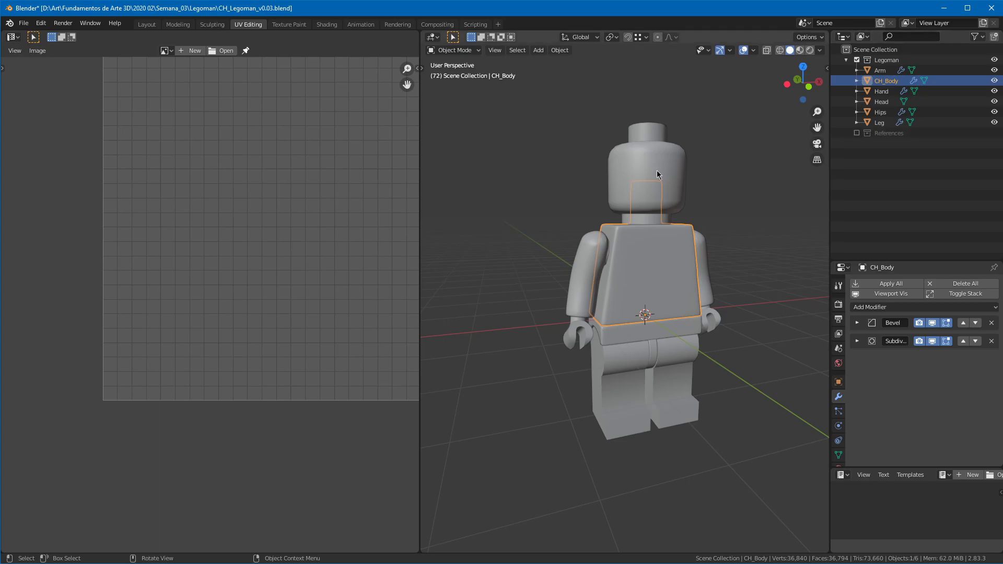
Step: Select all the Legoman parts and enter Edit Mode on them together
middle_click_drag(311, 155, 209, 186)
middle_click_drag(305, 115, 258, 171, "ctrl")
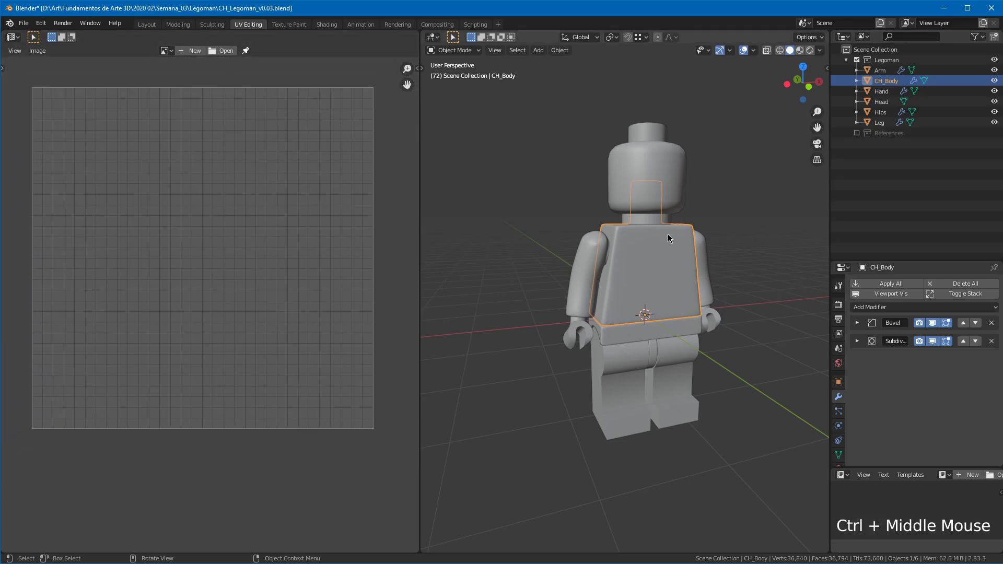
key("a")
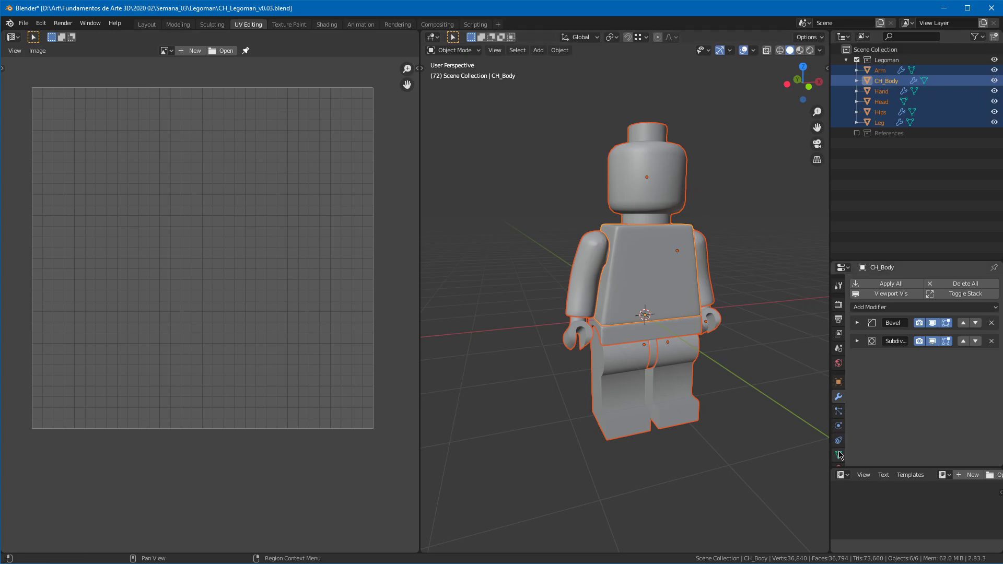
key("Tab")
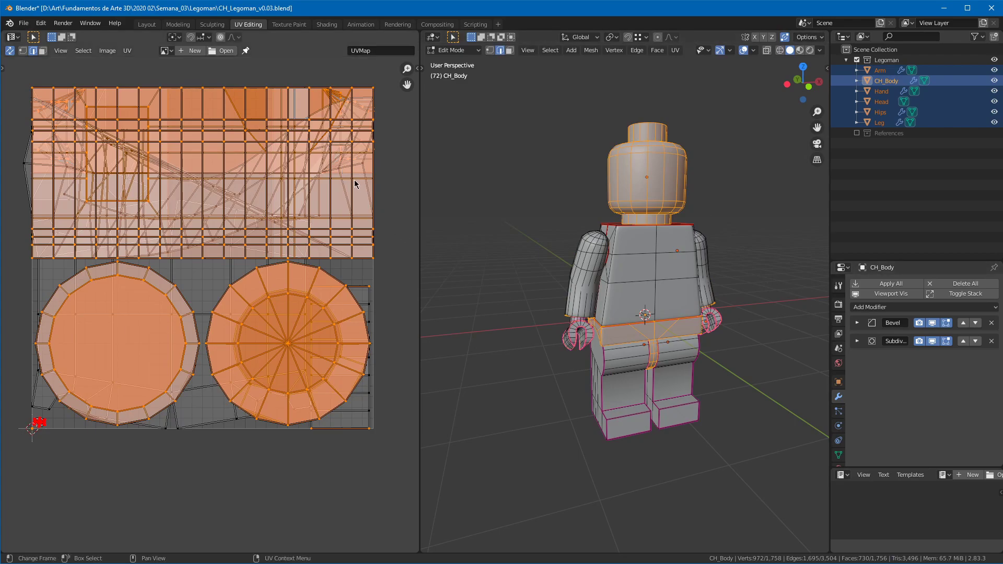
left_click(209, 42)
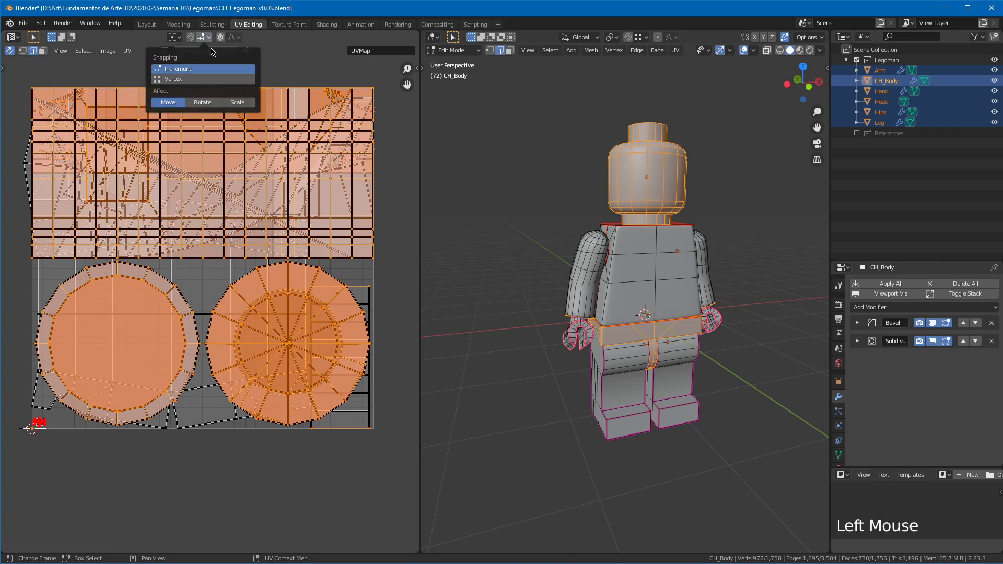
Step: Set the UV editor's snapping target to Vertex and deselect all geometry on the Legoman parts
left_click(186, 79)
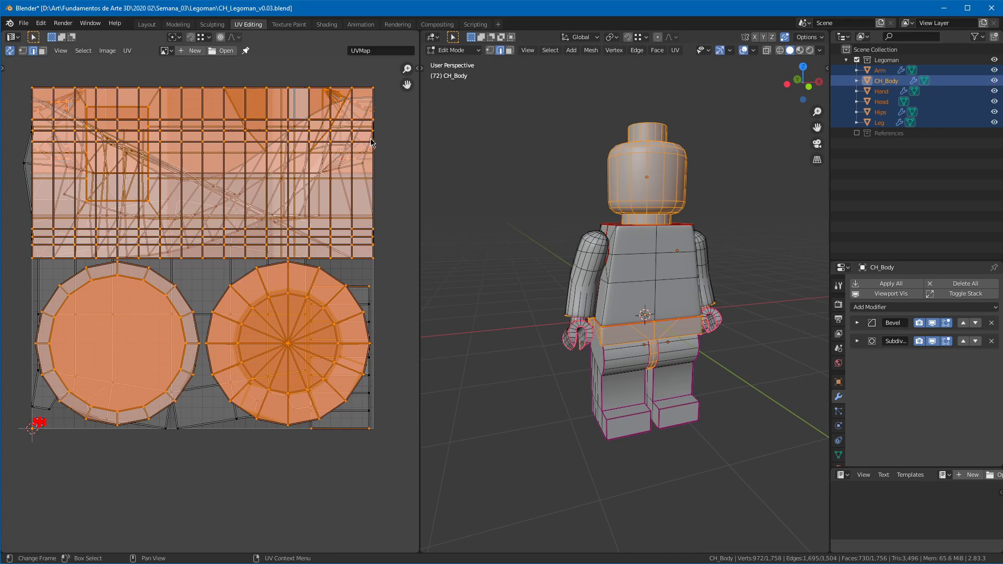
middle_click_drag(676, 222, 639, 216)
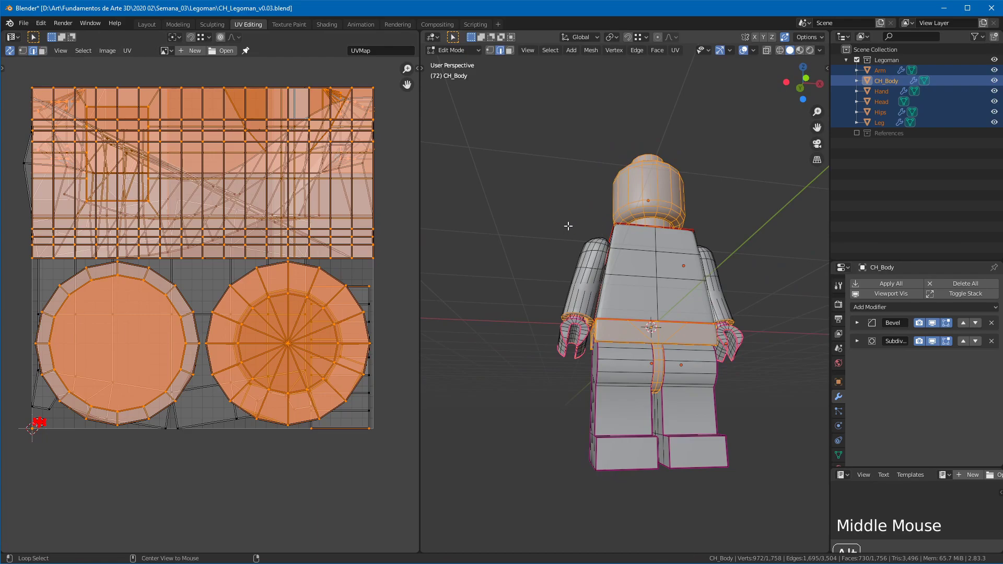
key("alt+z")
key("alt+a")
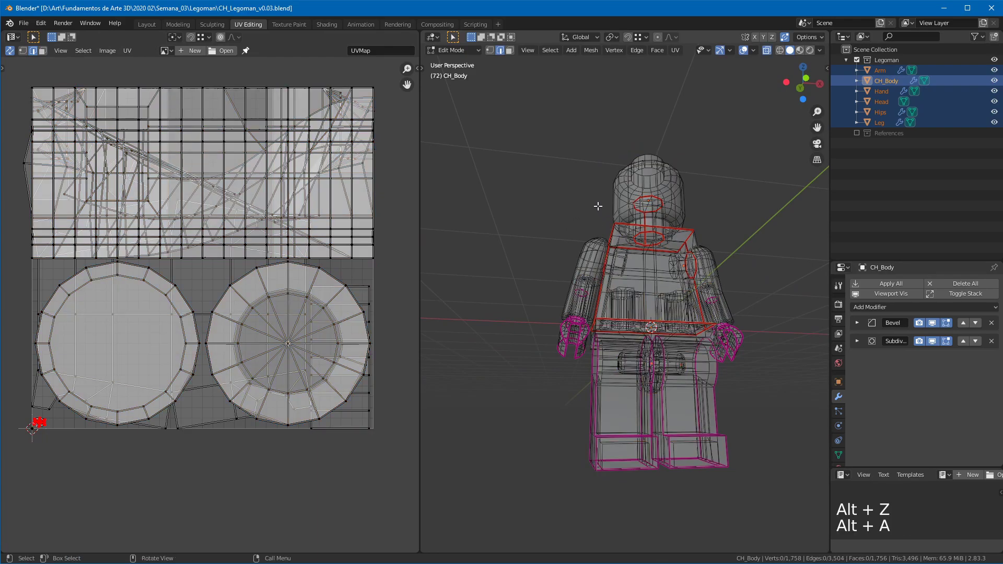
key("alt+z")
Step: Examine the marked seams on the assembled Legoman from the front, both sides and below
middle_click_drag(590, 208, 571, 252)
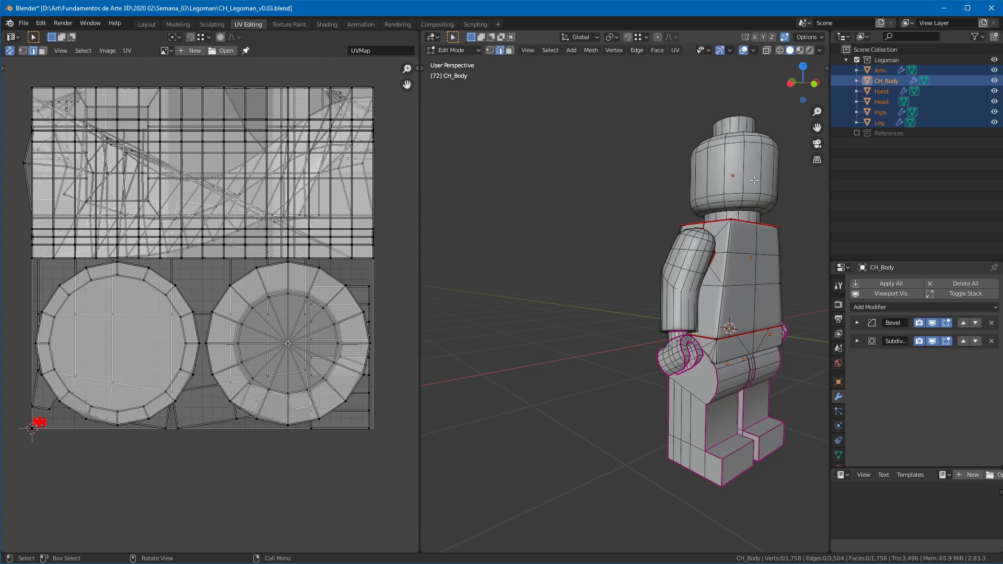
mouse_move(751, 208)
middle_mouse_down()
mouse_move(695, 224)
mouse_move(751, 217)
middle_mouse_up()
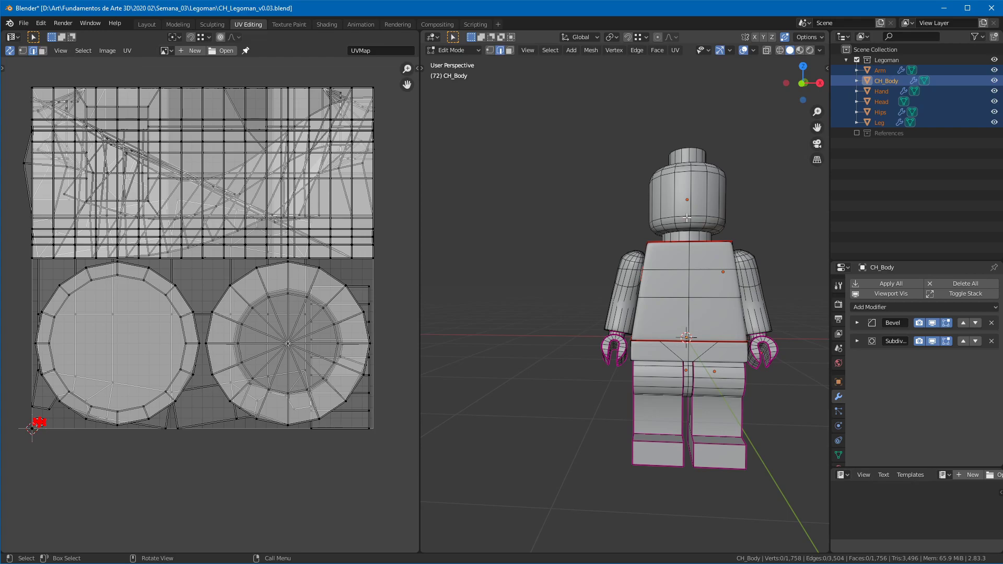
middle_click_drag(726, 185, 601, 213, "shift")
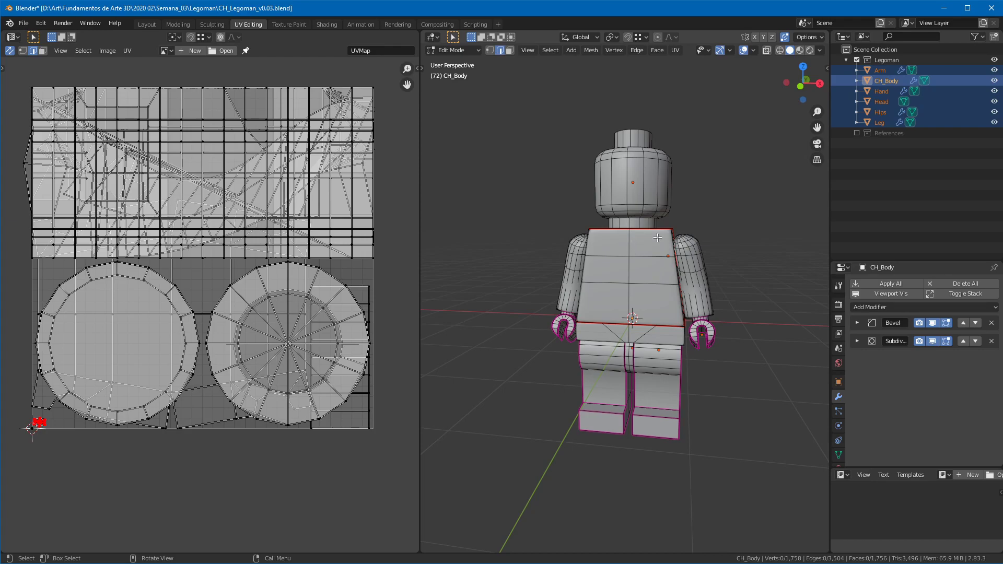
middle_click_drag(631, 292, 627, 214)
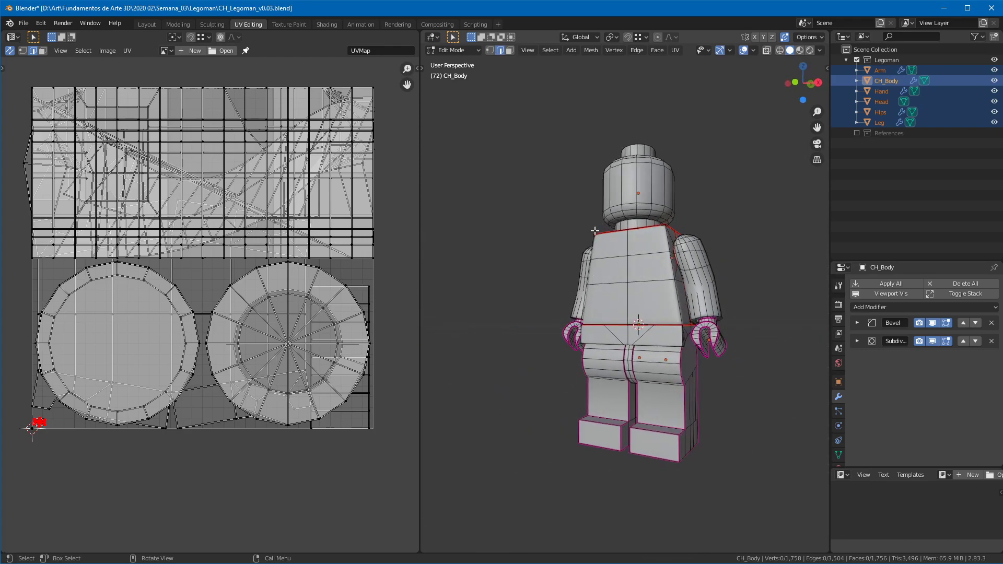
middle_click_drag(633, 229, 642, 223)
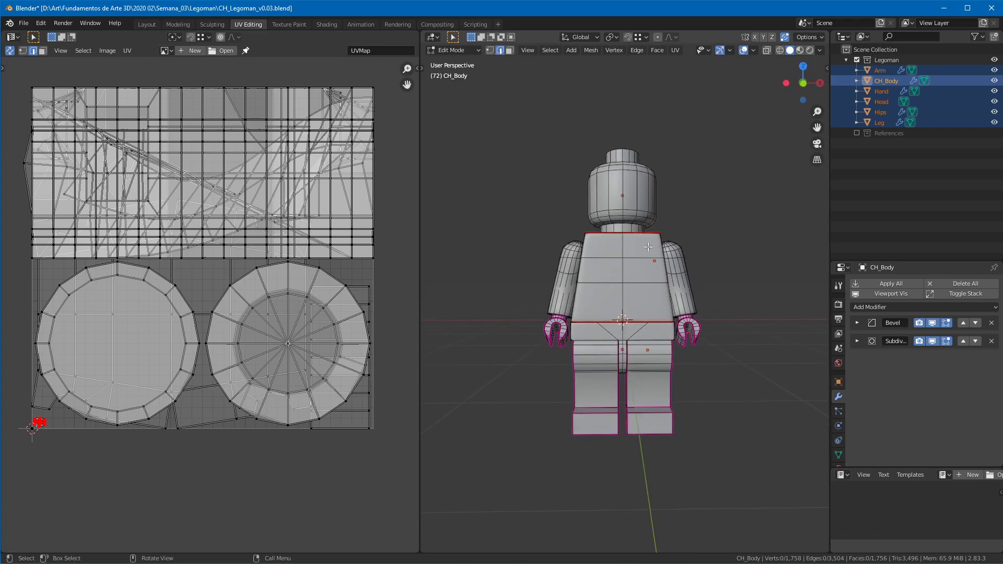
middle_click_drag(640, 242, 699, 262)
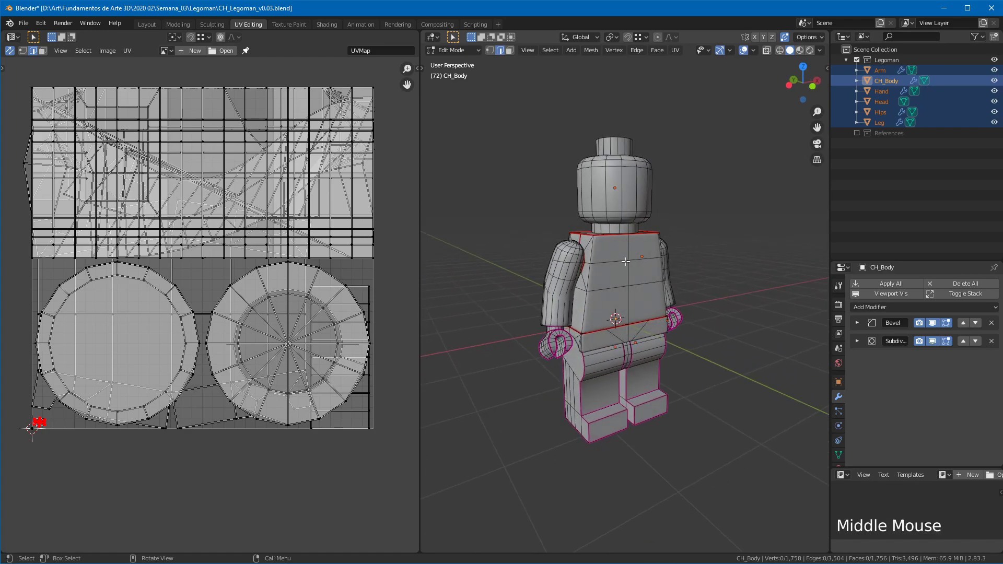
middle_click_drag(626, 260, 603, 254)
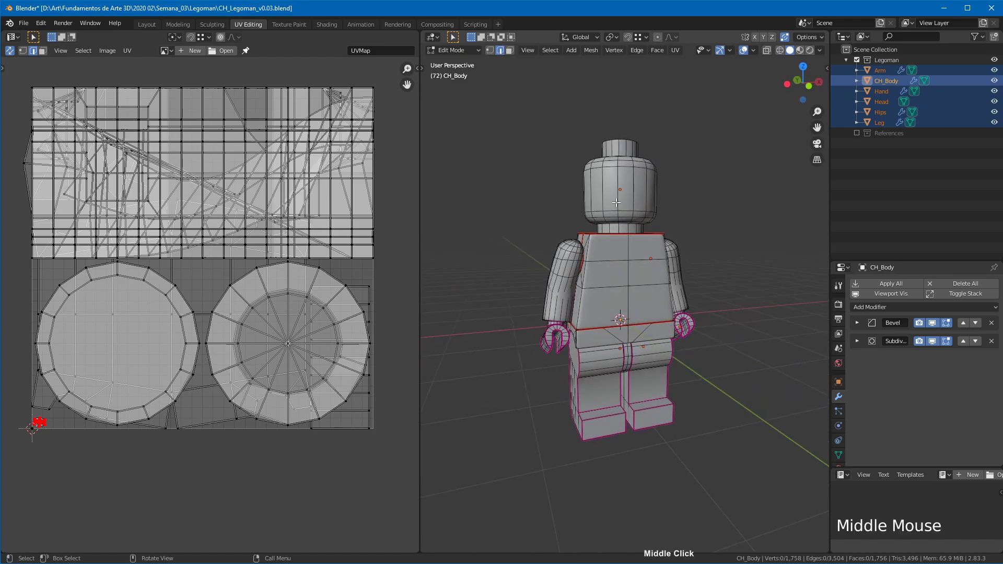
Step: In Object Mode, limit transforms to affect only Locations and scale the selected Legoman parts' positions up to spread them apart
key("Tab")
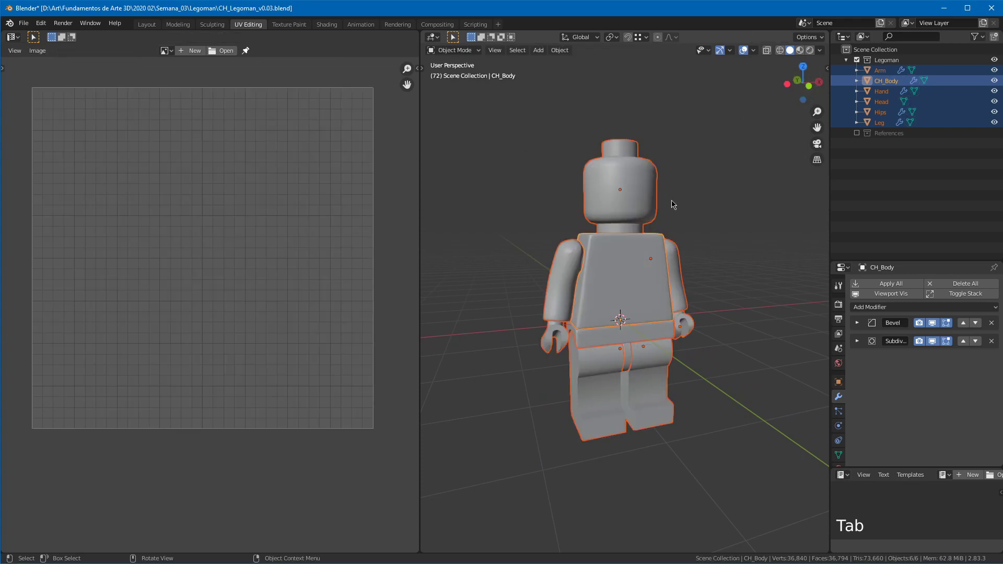
left_click(822, 39)
left_click(850, 92)
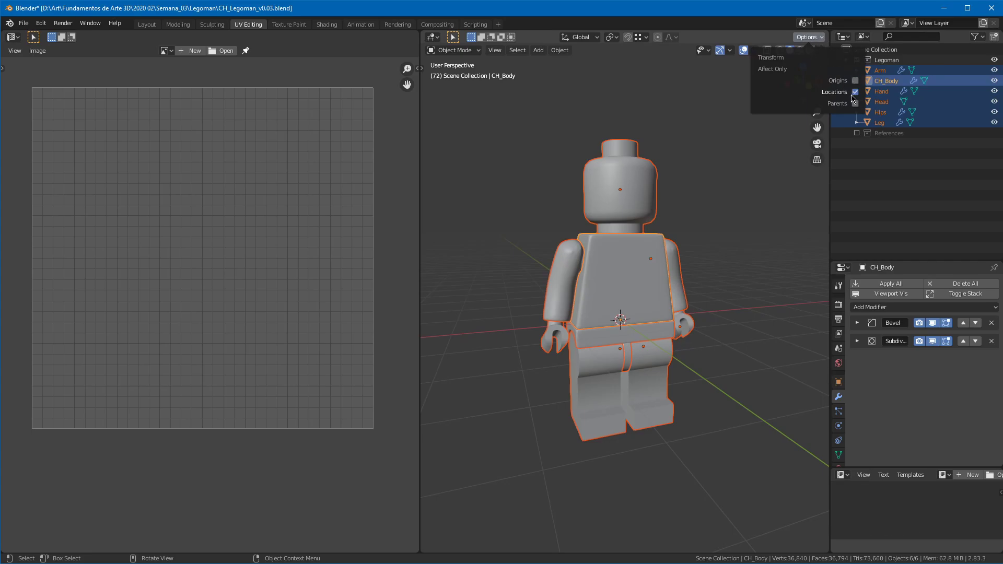
middle_click_drag(609, 308, 607, 321, "ctrl")
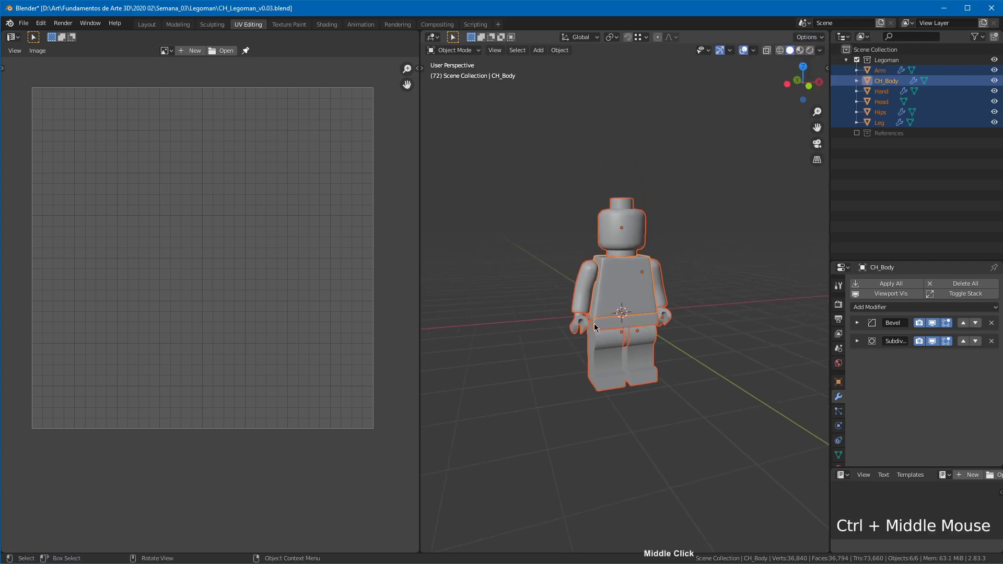
key("s")
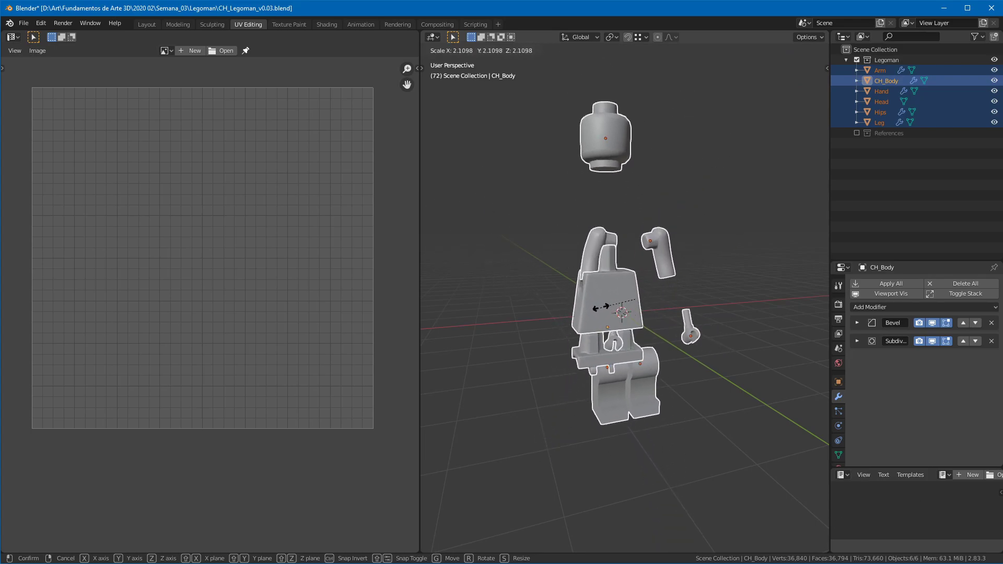
Step: Try scaling all the Legoman parts together with different axis constraints, and undo the resize
key("shift+z")
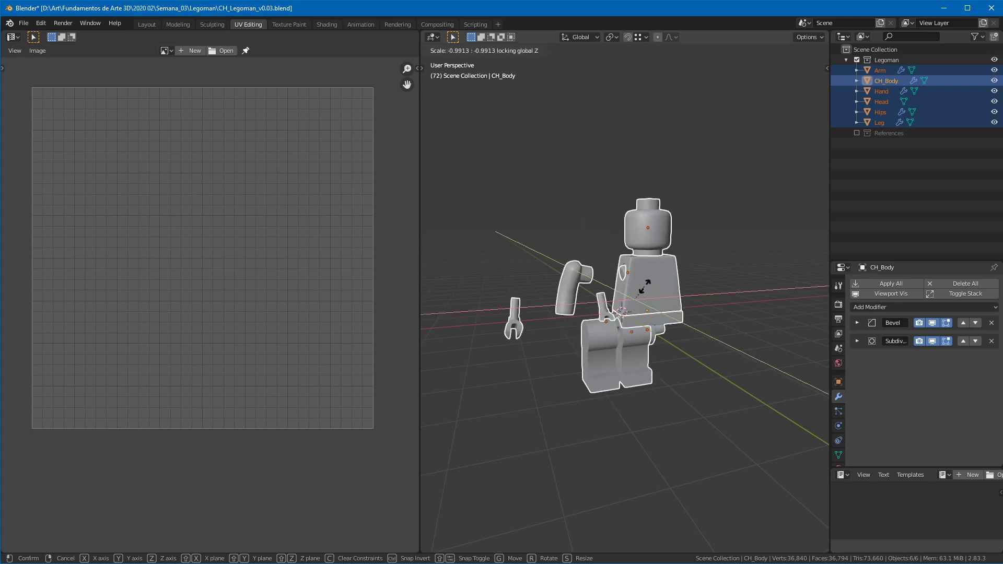
key("z")
key("z")
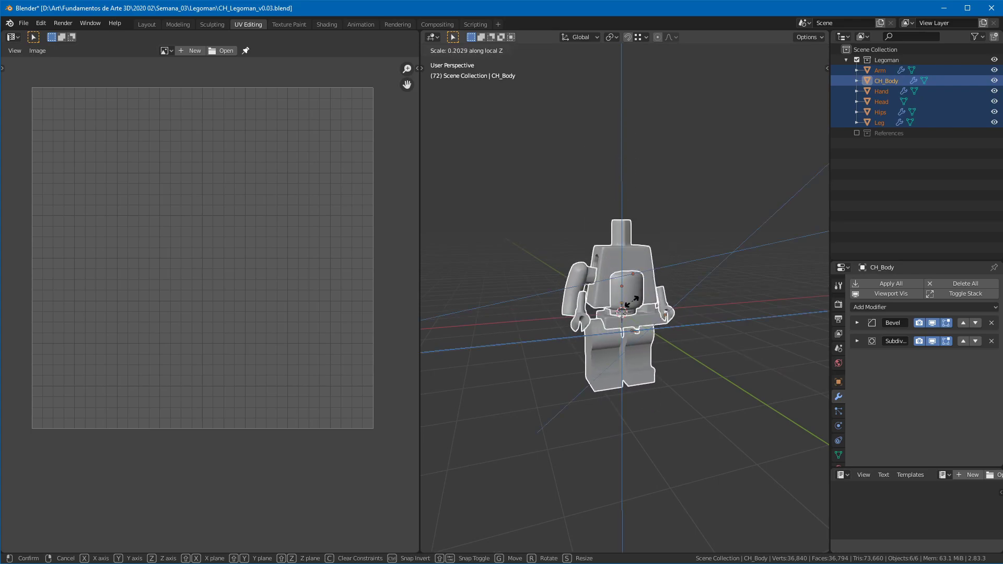
key("y")
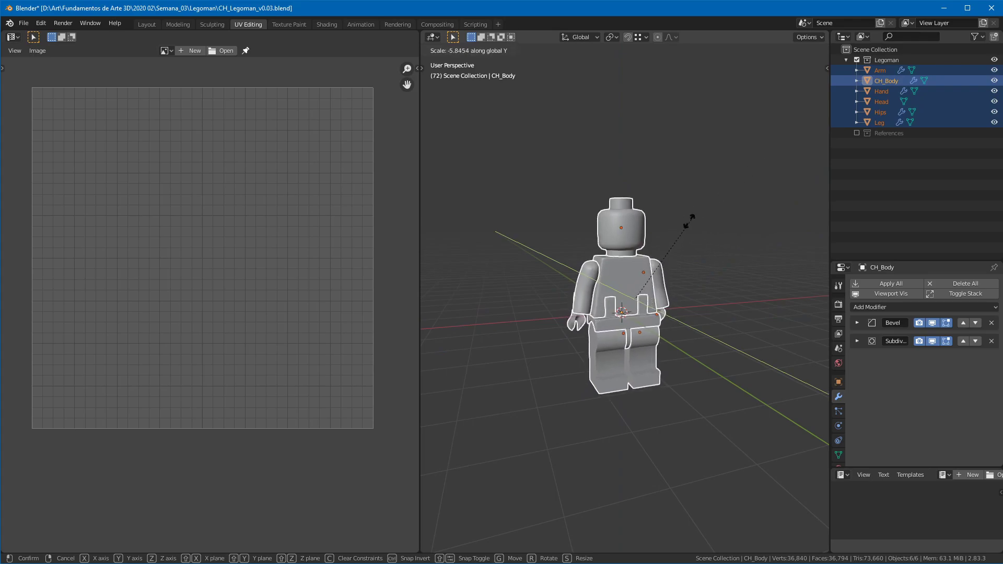
key("x")
key("x")
key("x")
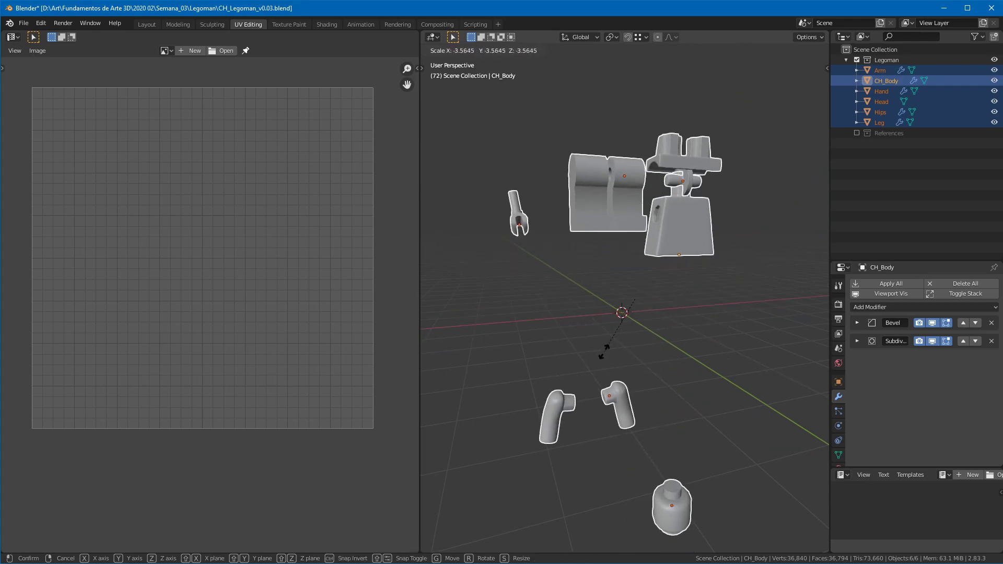
left_click(575, 379)
mouse_move(649, 280)
middle_mouse_down("ctrl")
mouse_move(731, 246)
mouse_move(730, 277)
mouse_move(721, 282)
mouse_move(716, 253)
mouse_move(730, 209)
mouse_move(648, 274)
middle_mouse_up("ctrl")
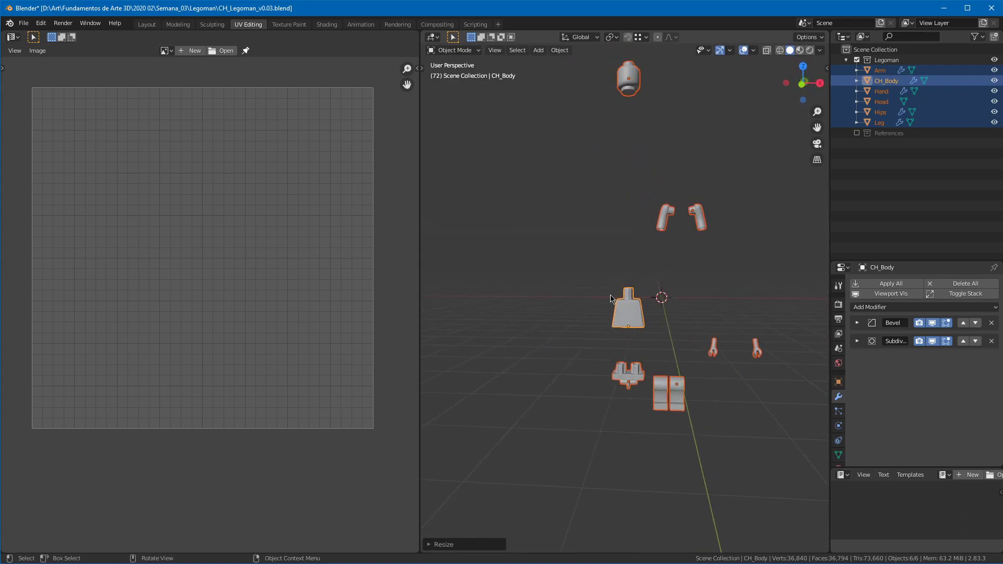
middle_click_drag(608, 315, 619, 285)
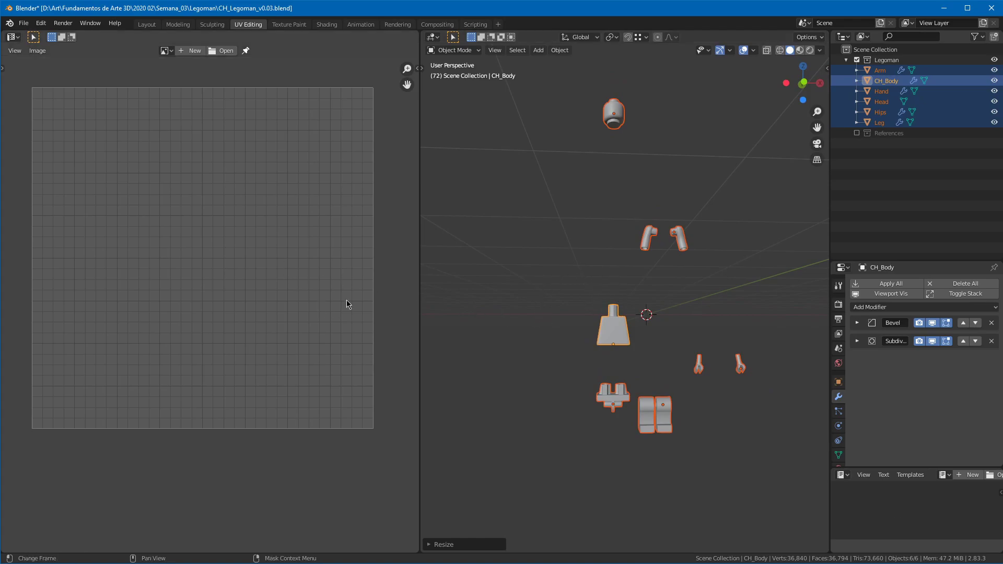
middle_click_drag(647, 273, 686, 238)
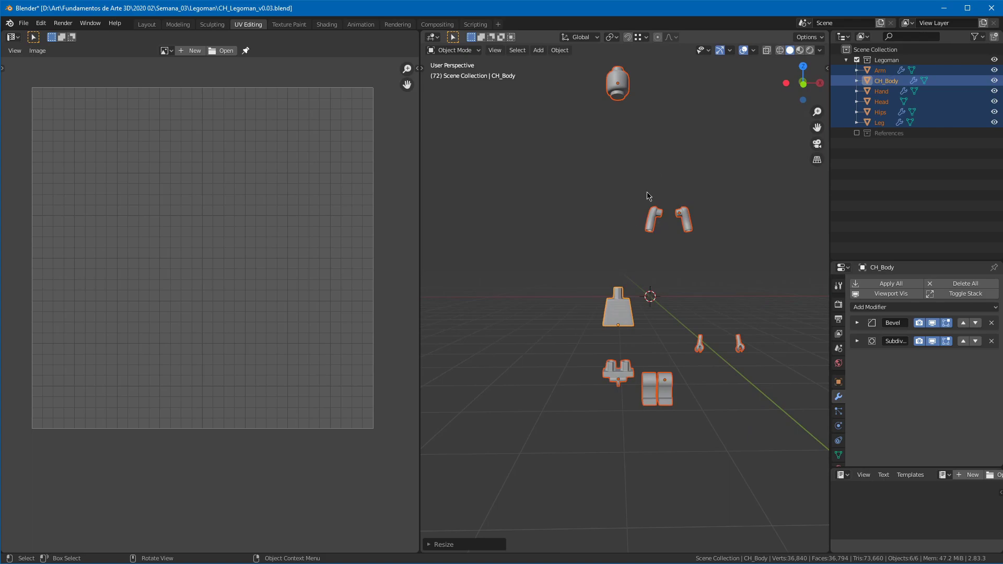
key("ctrl+z")
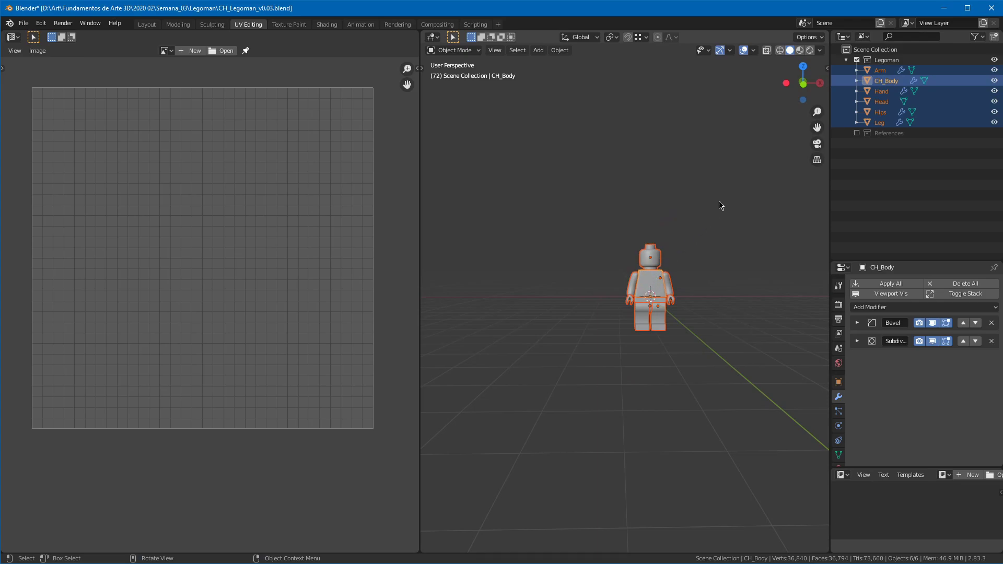
Step: Hide the Arm, CH_Body, Hand, Hips and Leg objects, leaving only the Head shown
middle_click_drag(665, 256, 642, 262)
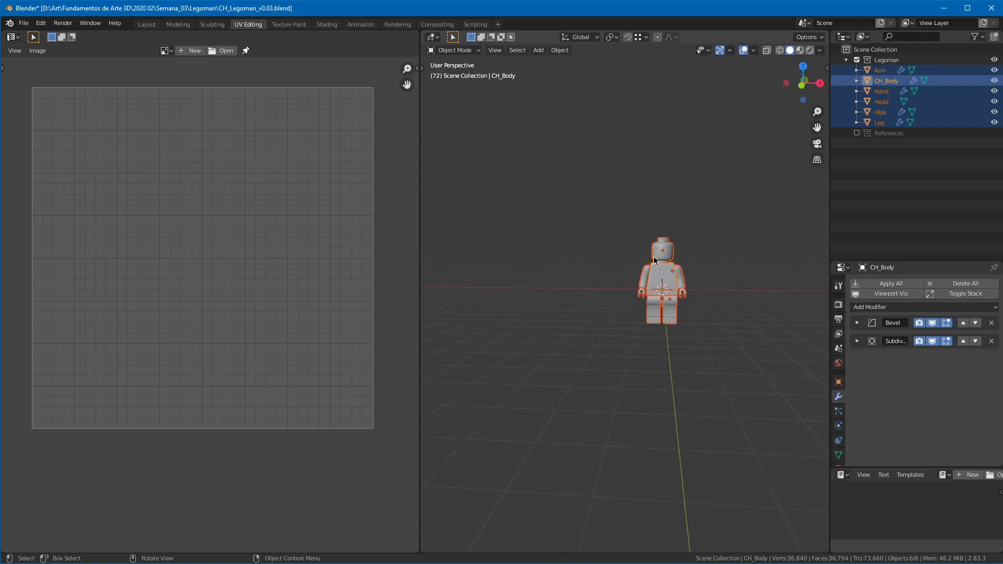
middle_click_drag(659, 236, 659, 314, "ctrl")
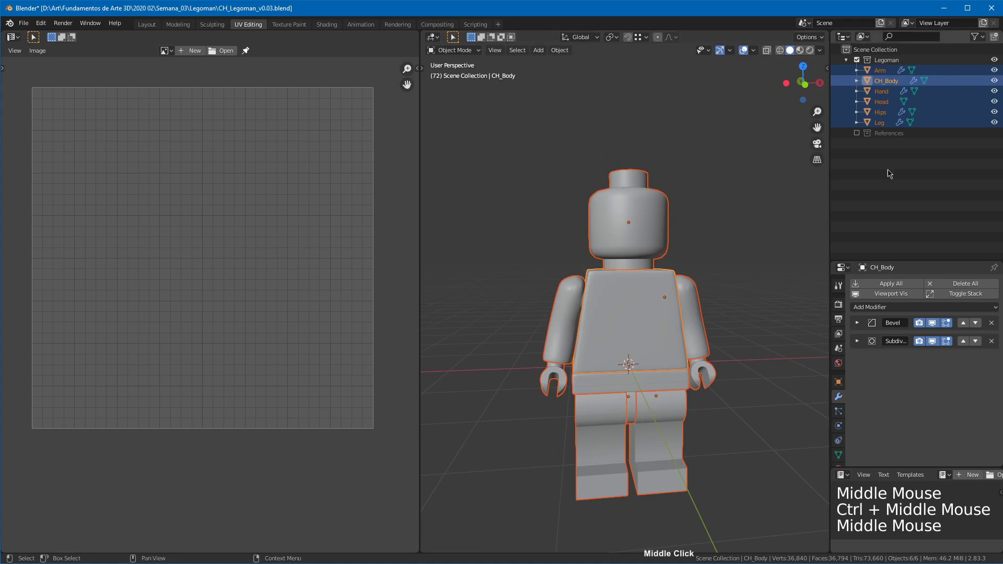
left_click(994, 69)
left_click(994, 80)
left_click(995, 91)
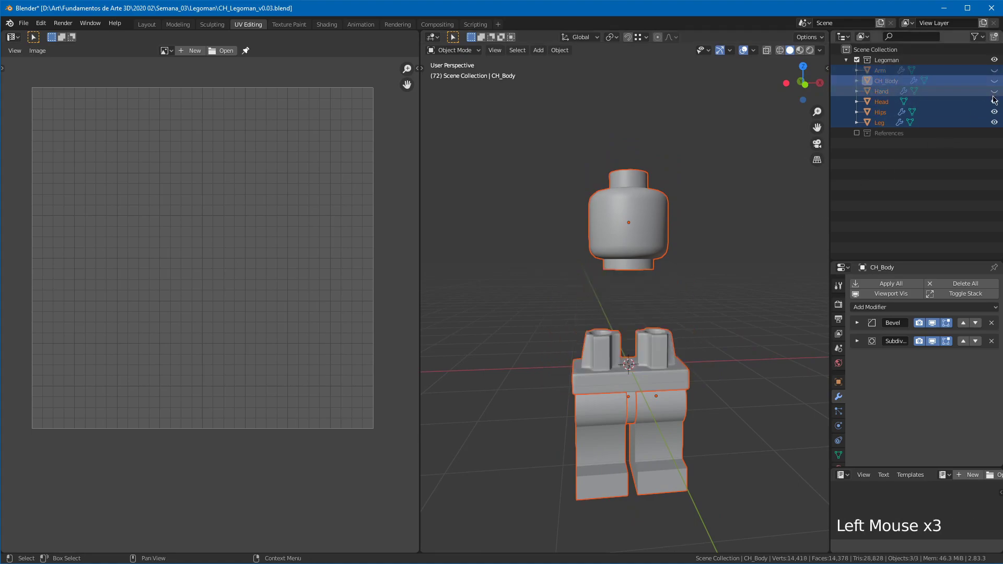
left_click(995, 111)
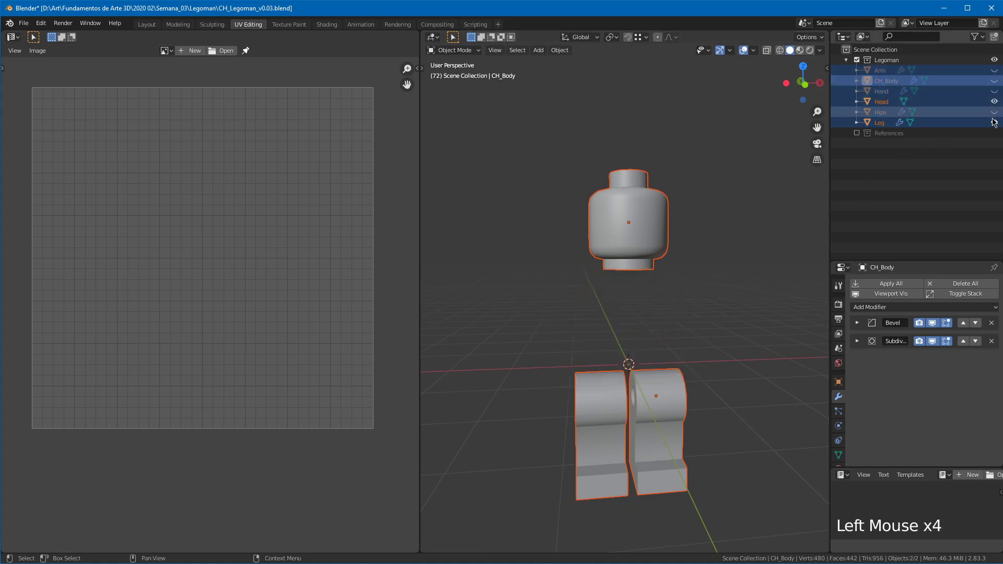
left_click(994, 121)
Step: Put the Head in Edit Mode and scale its entire UV layout down to about 0.3 of its size
left_click(654, 215)
key("Tab")
middle_click_drag(654, 219, 637, 262, "ctrl")
middle_click_drag(637, 261, 670, 297)
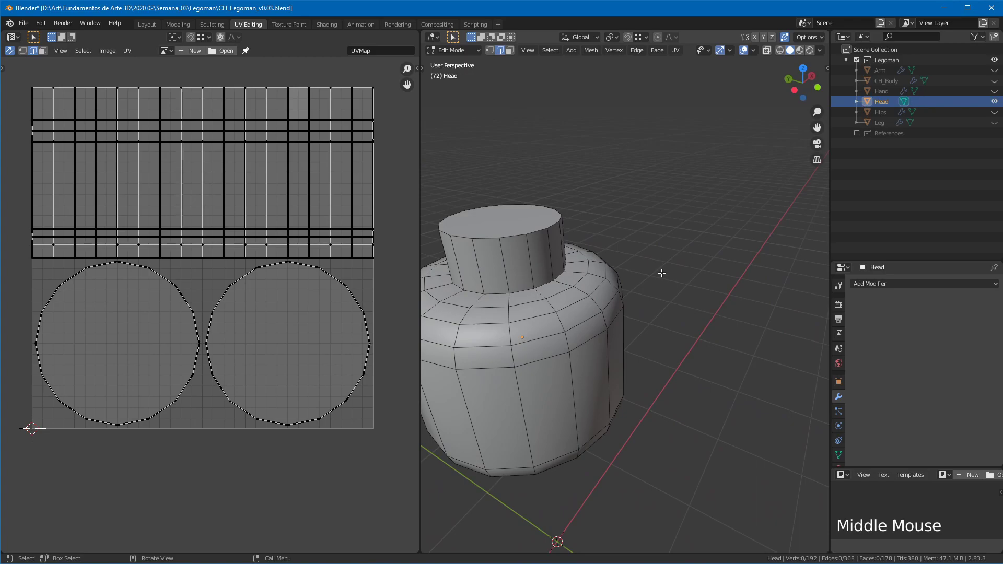
middle_click_drag(502, 280, 517, 291, "ctrl")
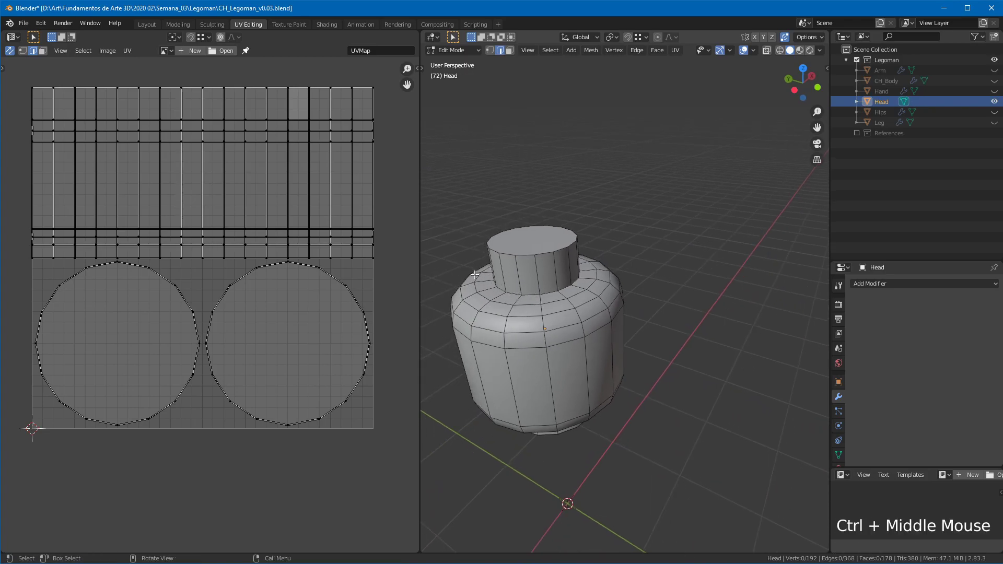
key("a")
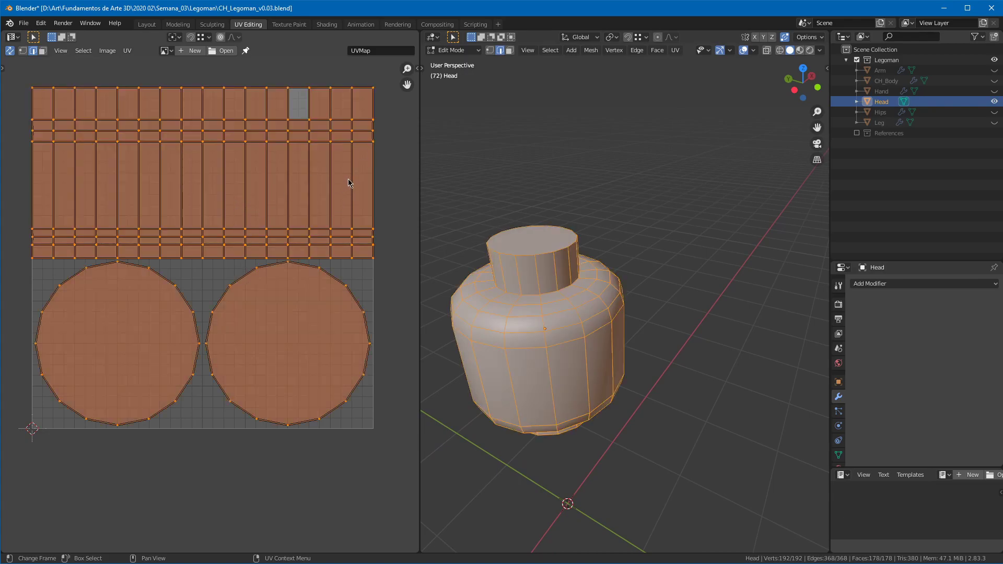
key("s")
left_click(243, 266)
Step: Move the head's shrunken UV layout into the upper-left corner of the UV square and return to Object Mode
key("g")
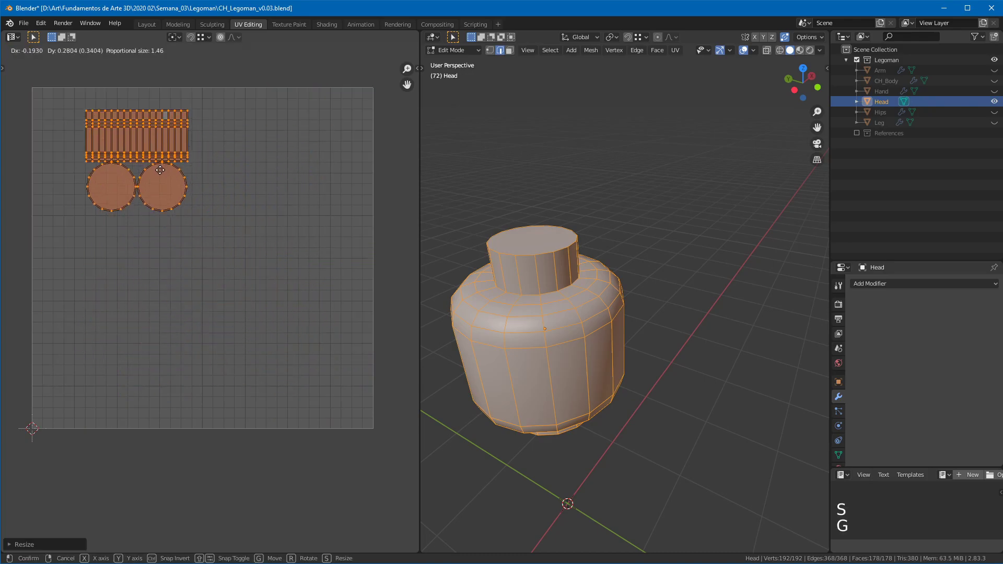
left_click(119, 161)
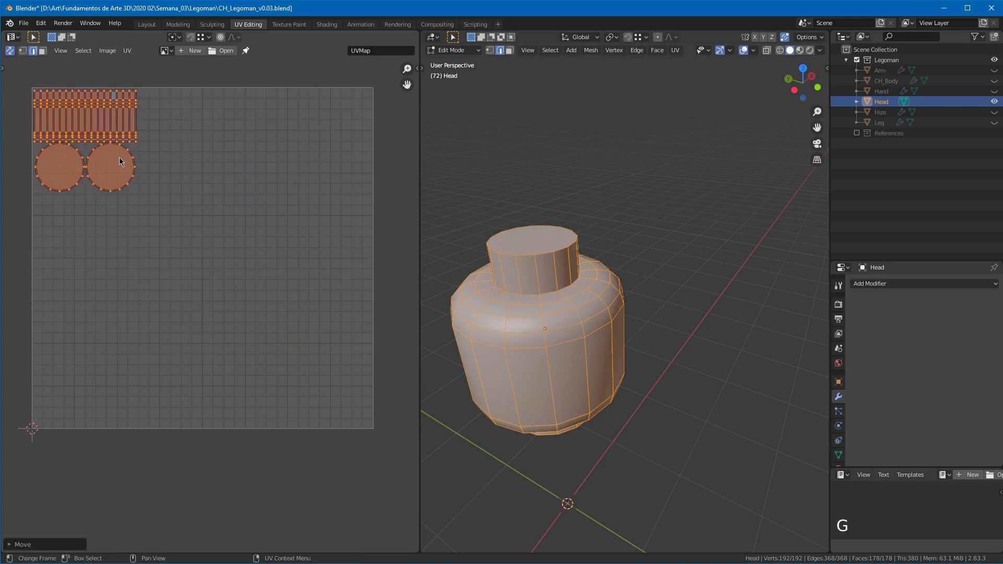
key("g")
left_click(102, 135)
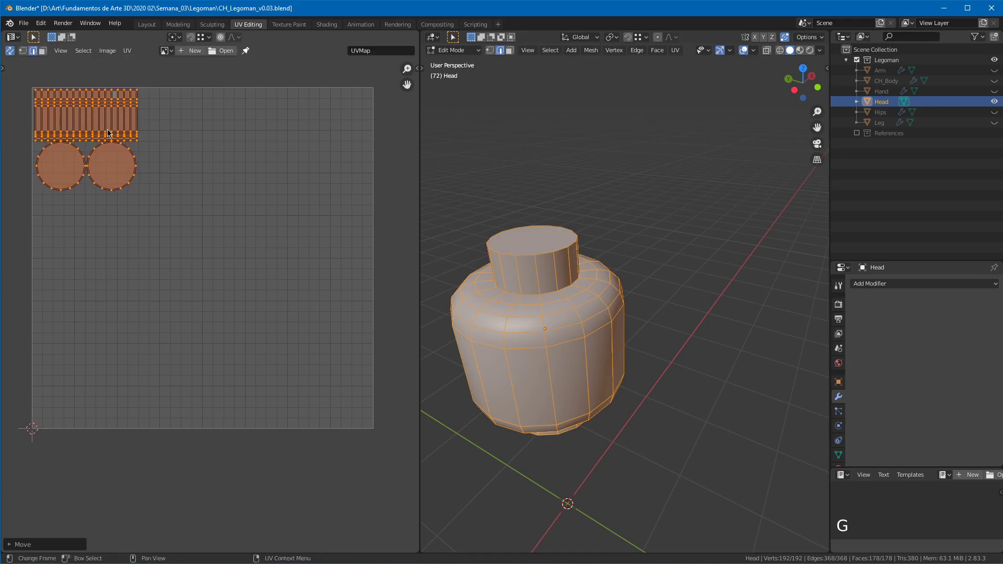
key("Tab")
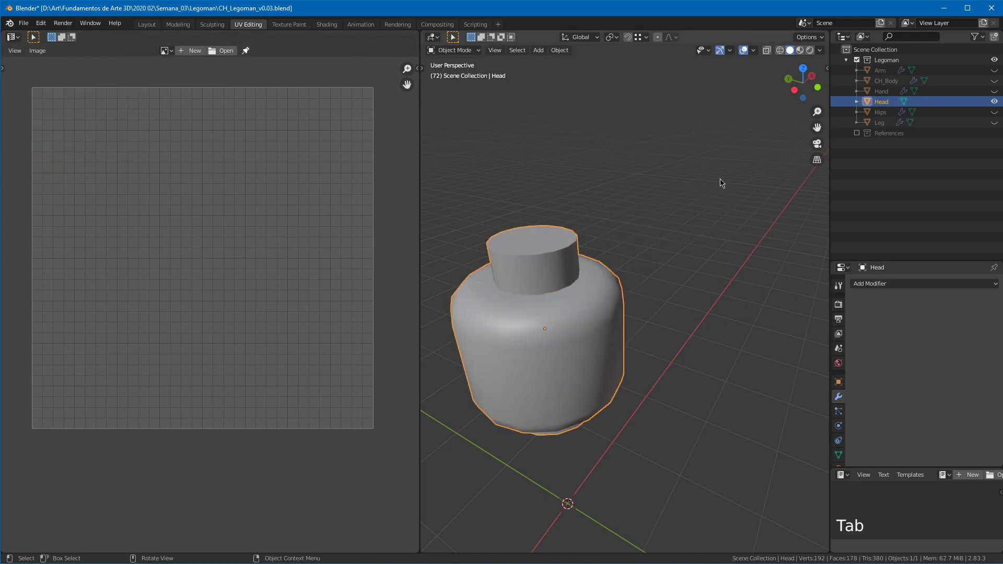
Step: Hide the Head, and use the outliner's selectability toggles to make CH_Body and Head unselectable
left_click(995, 102)
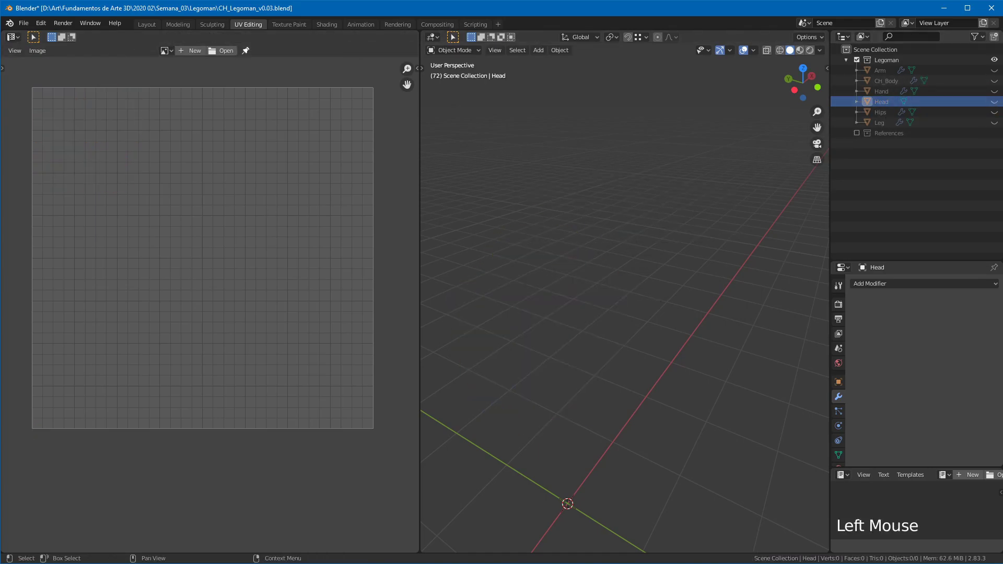
left_click(978, 37)
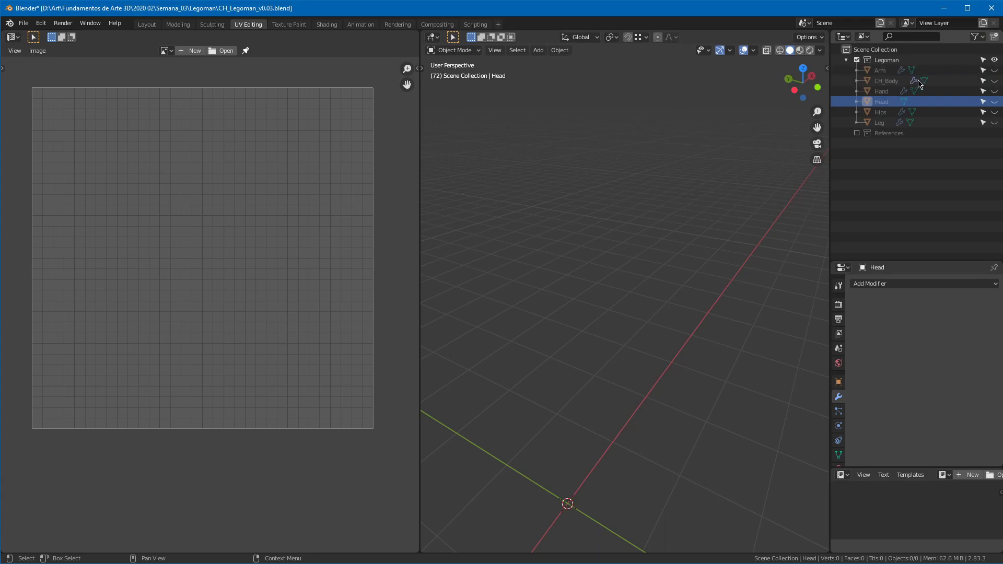
left_click(983, 103)
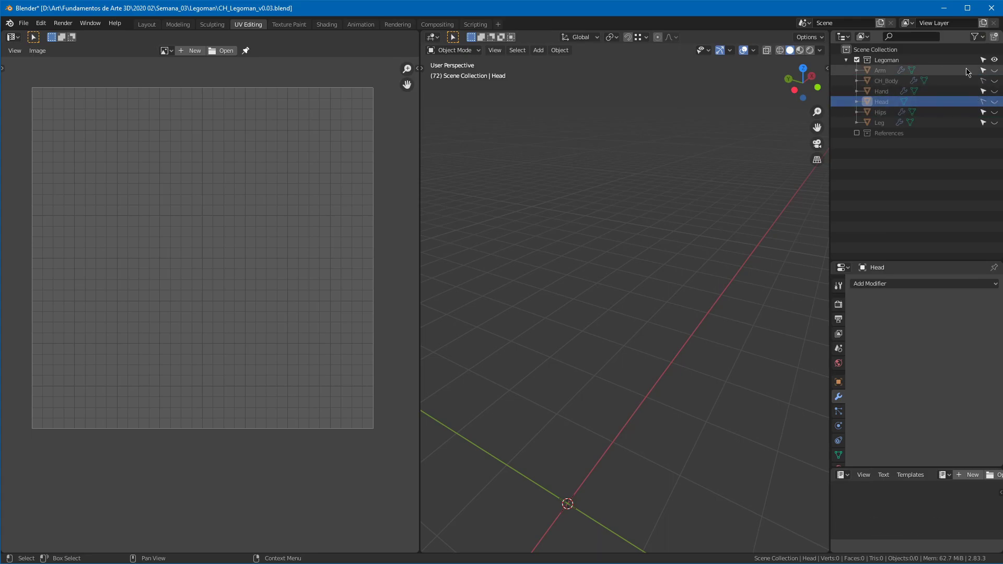
Step: Show the Arm object and open it in Edit Mode
left_click(997, 70)
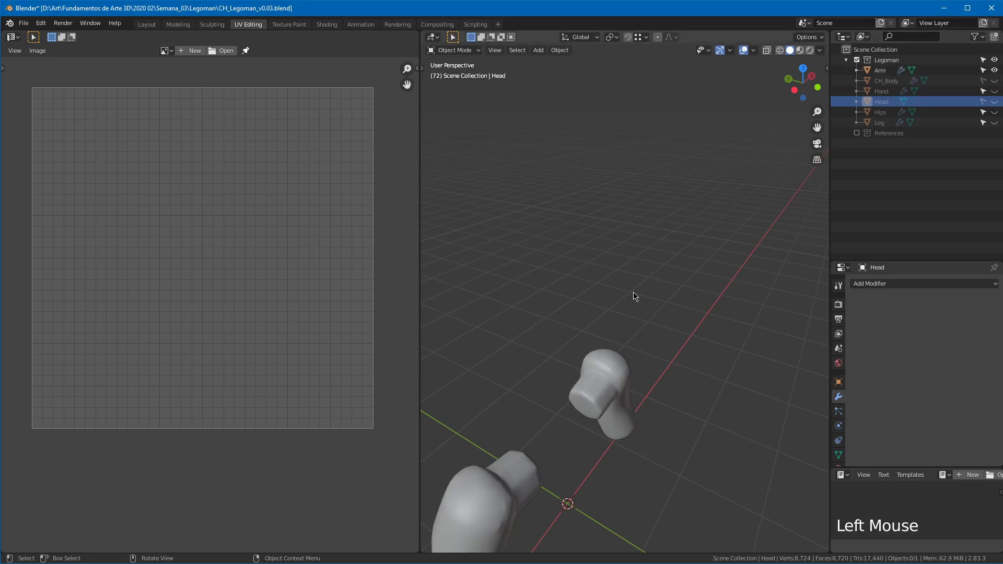
middle_click_drag(643, 317, 679, 188, "shift")
left_click(881, 70)
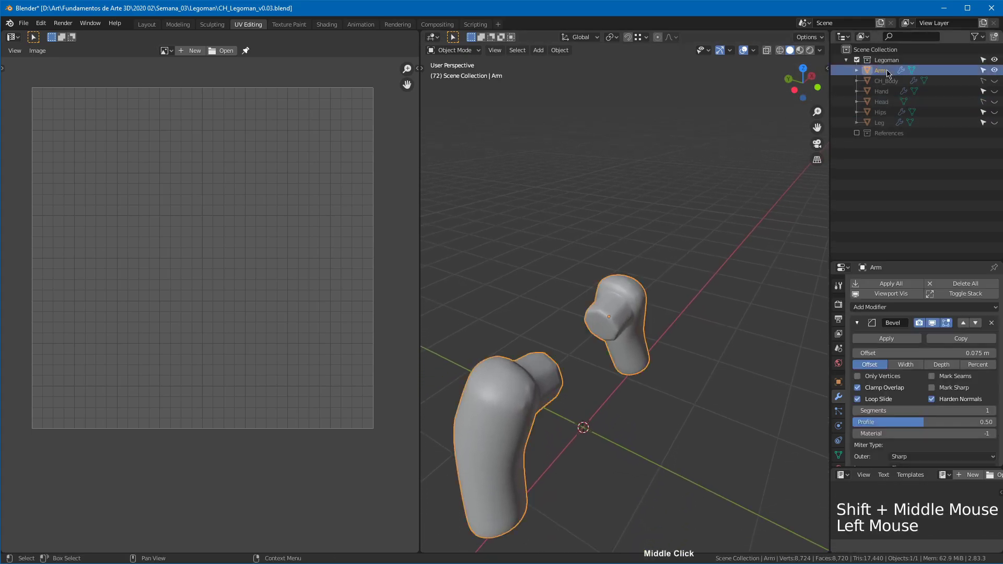
key("Tab")
Step: Collapse the arm's Bevel and Subdivision modifiers and disable both for render, viewport and Edit Mode
middle_click_drag(687, 284, 658, 298)
left_click(858, 323)
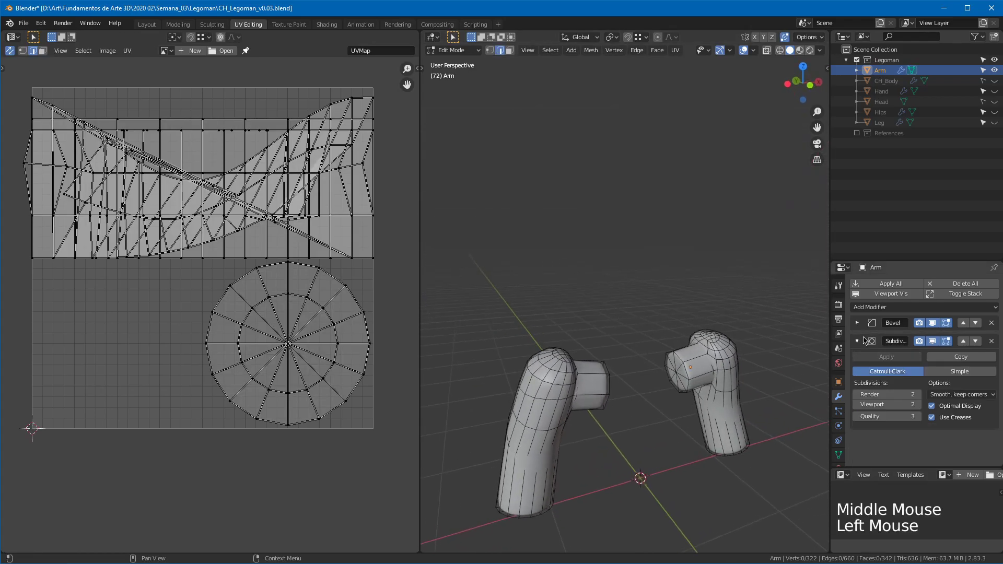
left_click(859, 341)
left_click(933, 323)
left_click(909, 341)
Step: Select the edge loops where the shoulder pegs join the arms
middle_click_drag(680, 376, 682, 185, "shift")
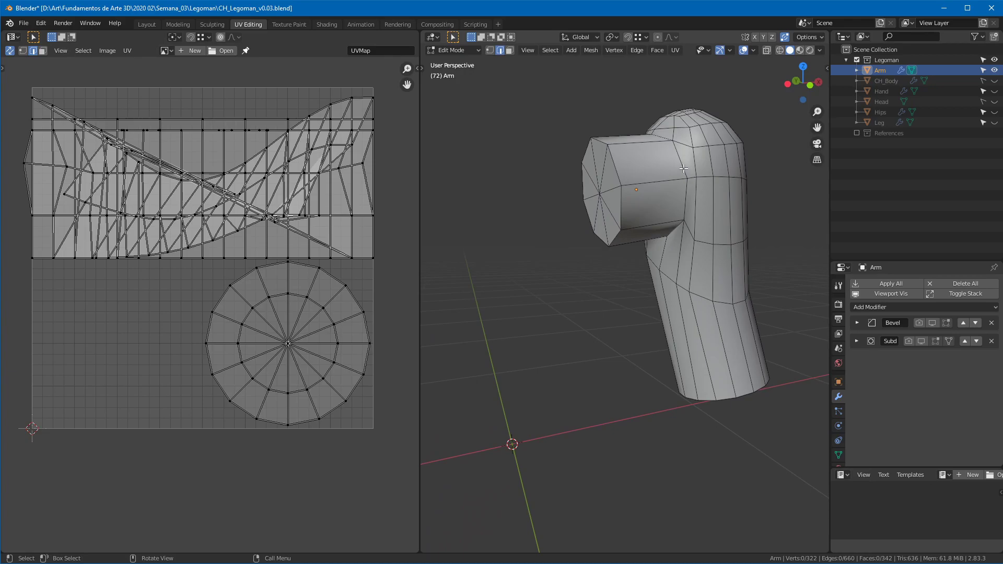
left_click(683, 174, "alt")
middle_click(684, 175, "alt")
middle_click_drag(685, 175, 764, 169)
left_click(591, 212, "alt+shift")
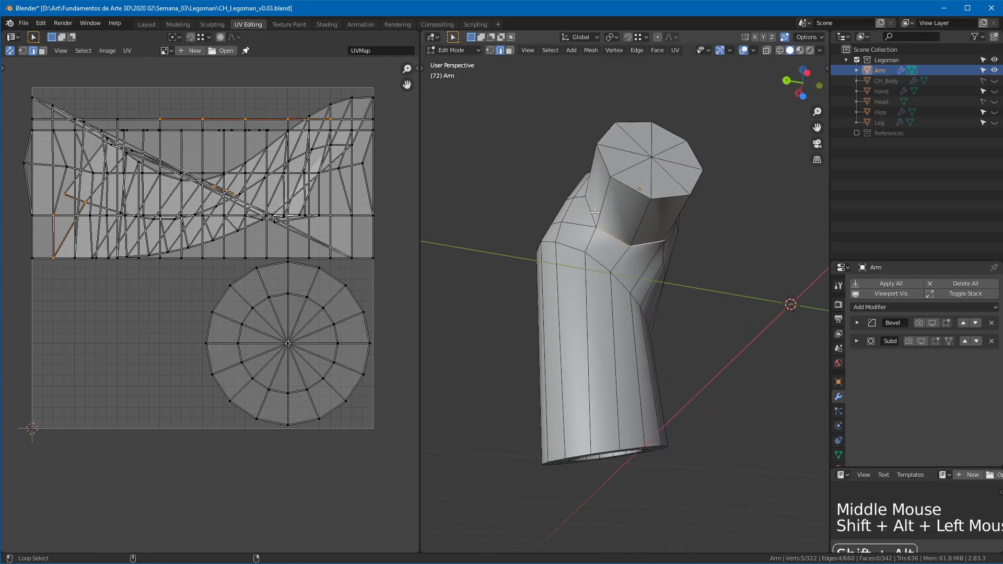
middle_click_drag(591, 211, 523, 233)
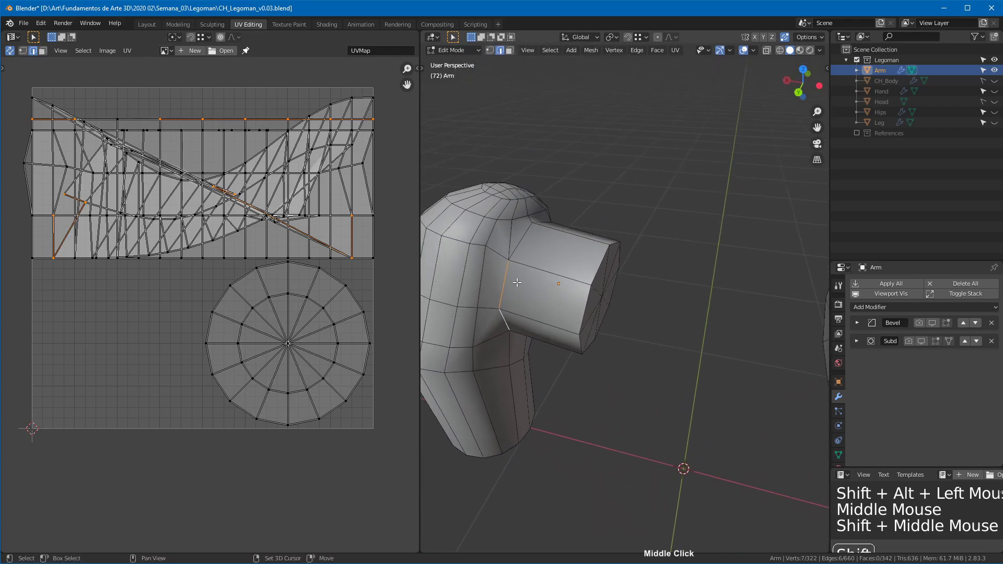
left_click(603, 229, "alt+shift")
middle_click_drag(603, 229, 483, 234)
left_click(618, 279, "alt+shift")
Step: Add the end-cap edge loops and one lengthwise edge of each shoulder peg to the selection
middle_click_drag(615, 337, 495, 266)
left_click(580, 369, "shift")
left_click(539, 290, "alt+shift")
key("shift")
left_click(487, 359, "alt+shift")
left_click(539, 268, "alt+shift")
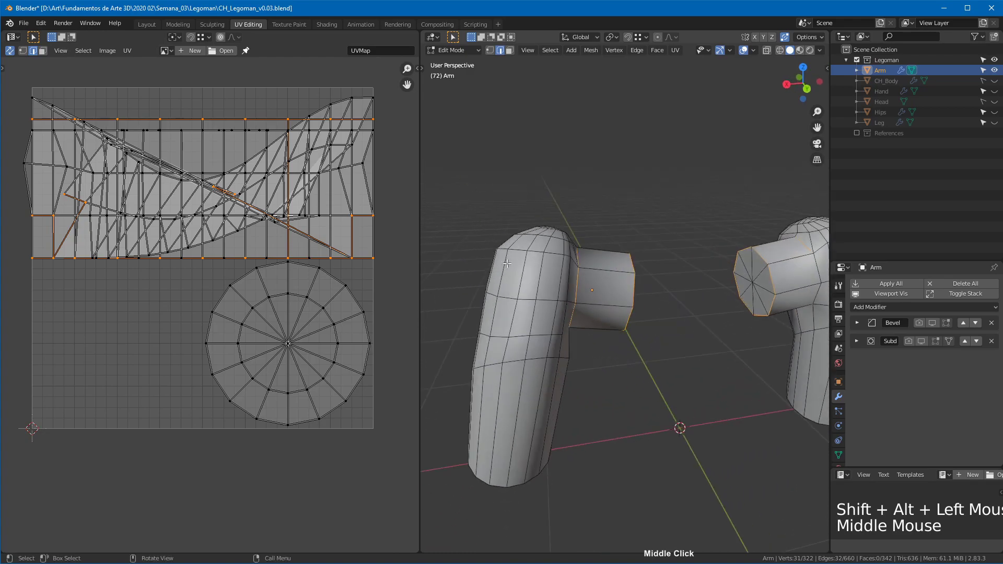
left_click(775, 267, "alt+shift")
middle_click_drag(774, 267, 669, 268)
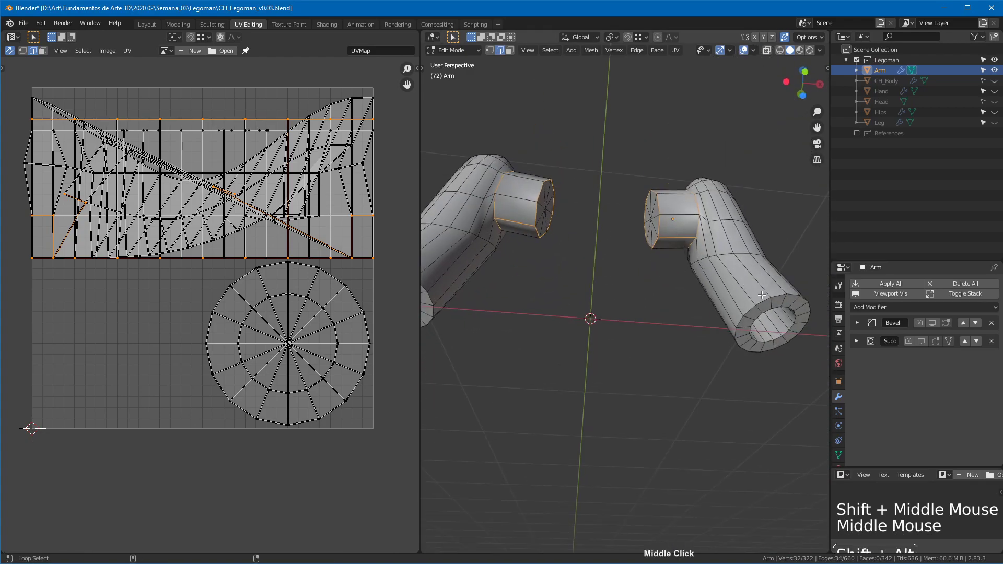
Step: Add the outer and inner rim loops of both hollow wrist openings, plus a connecting edge across the rim, to the selection
left_click(767, 310, "alt+shift")
middle_click_drag(658, 320, 621, 241, "shift")
left_click(546, 237, "alt+shift")
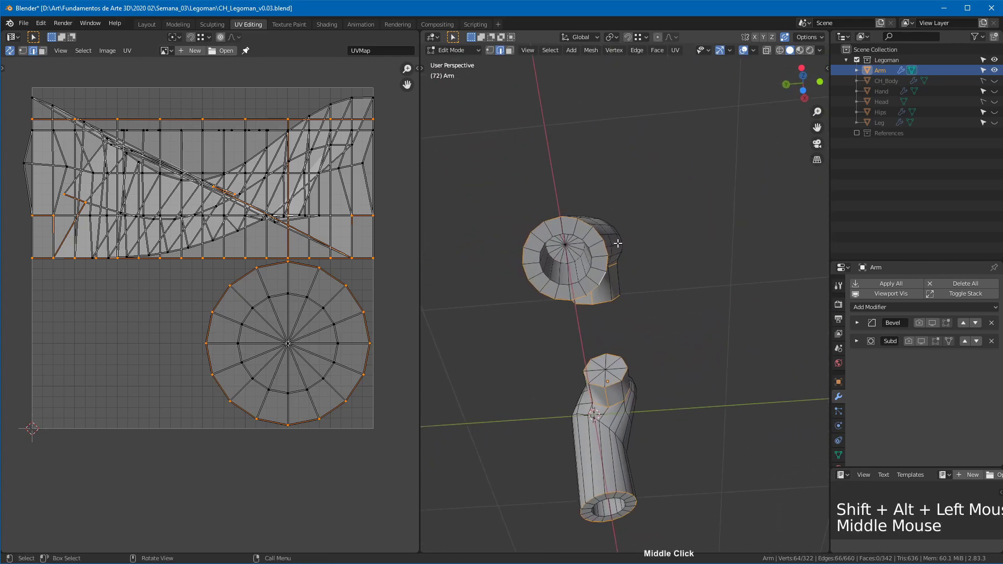
left_click(567, 263, "alt+shift")
middle_click_drag(576, 272, 562, 280)
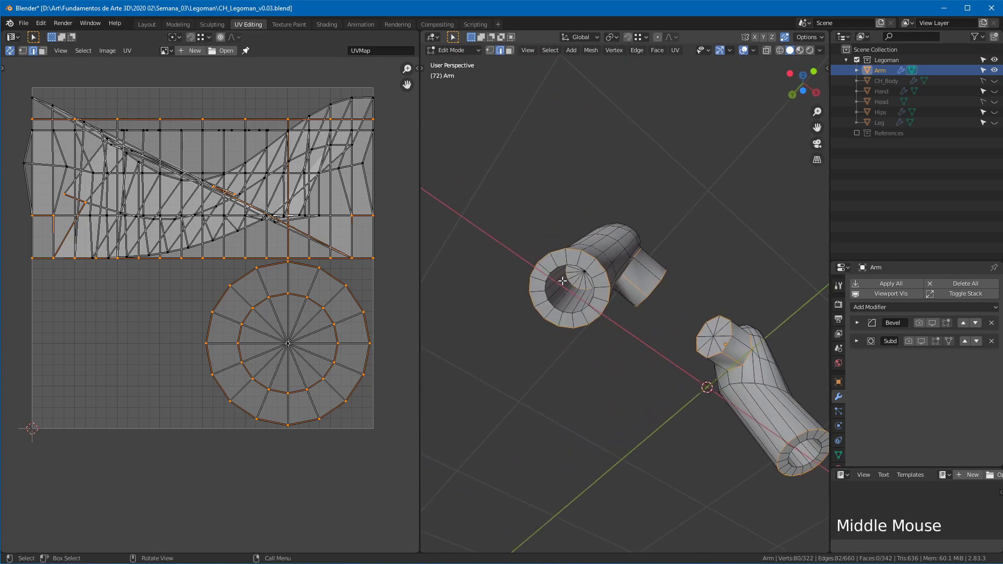
middle_click_drag(735, 308, 665, 275, "shift")
left_click(535, 279, "alt+shift")
left_click(559, 329, "shift")
Step: Mark the selected arm edges as UV seams
middle_click_drag(759, 216, 700, 254)
right_click(653, 272)
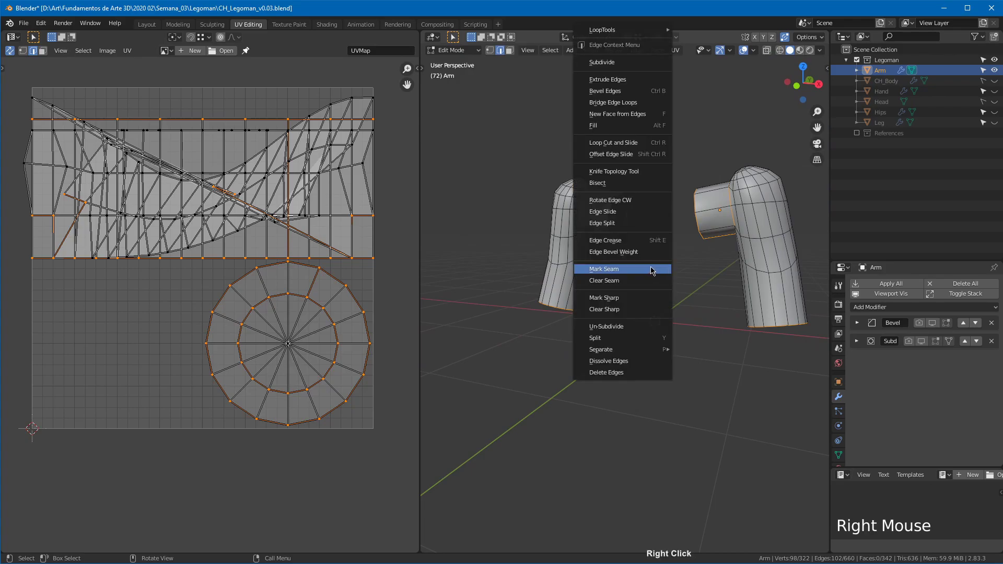
left_click(649, 268)
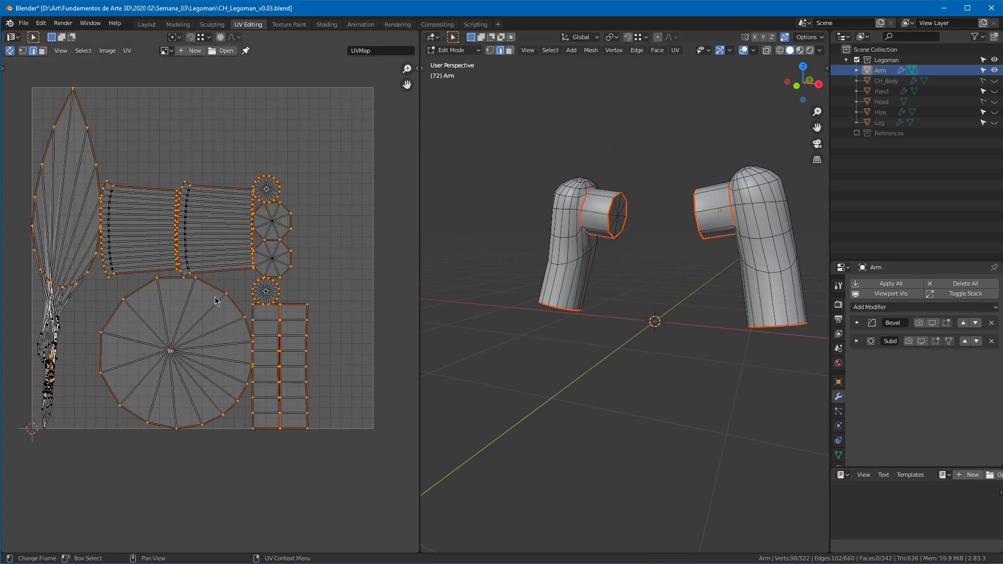
middle_click_drag(524, 257, 498, 222)
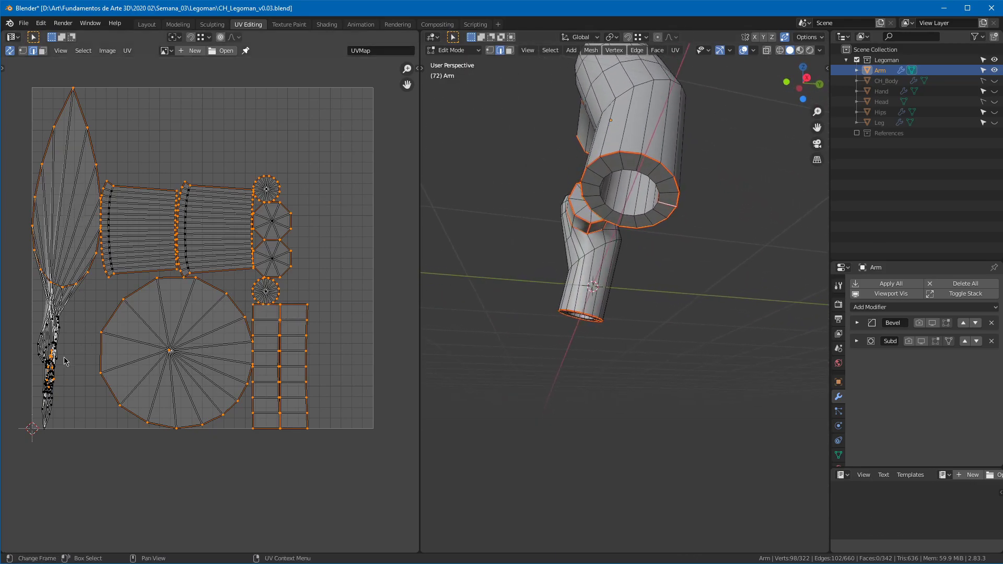
Step: Examine which part of the arm the large round UV island belongs to by selecting its faces and test-moving them in the model
middle_click_drag(136, 276, 187, 351, "ctrl")
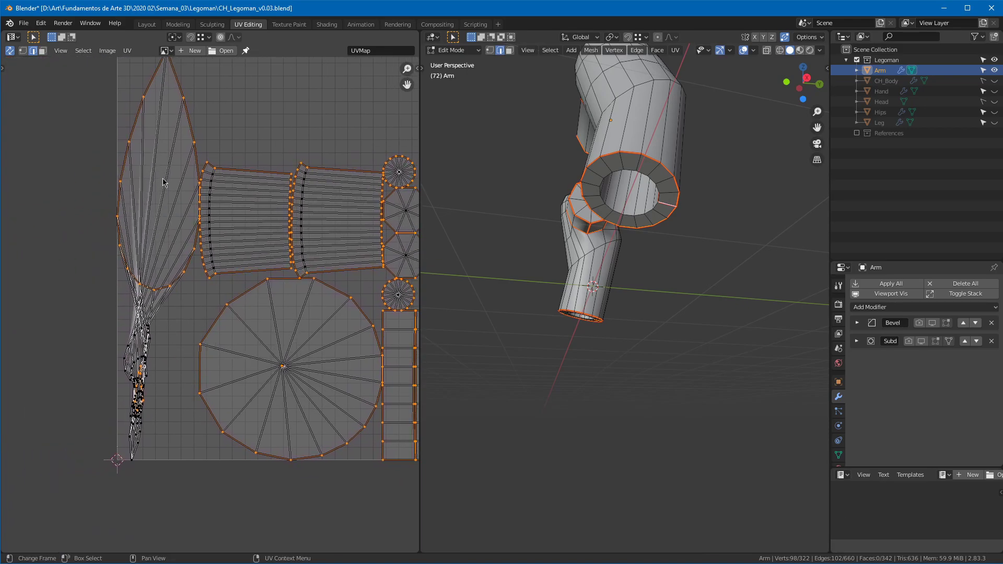
key("3")
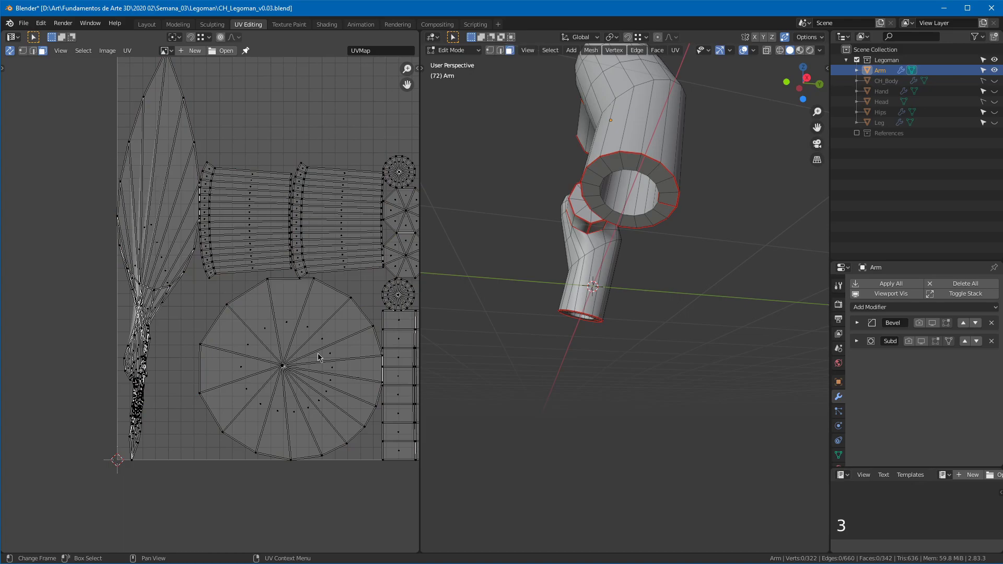
key("c")
mouse_move(300, 334)
left_mouse_down()
mouse_move(243, 376)
mouse_move(314, 379)
mouse_move(308, 330)
left_mouse_up()
right_click(307, 330)
middle_click_drag(679, 241, 723, 263)
key("g")
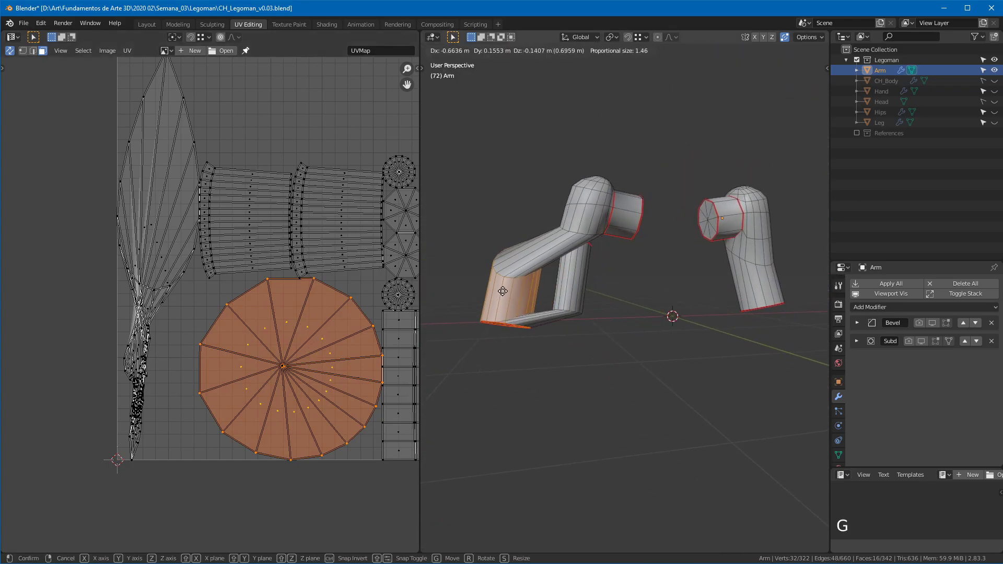
right_click(521, 261)
middle_click_drag(346, 323, 359, 326)
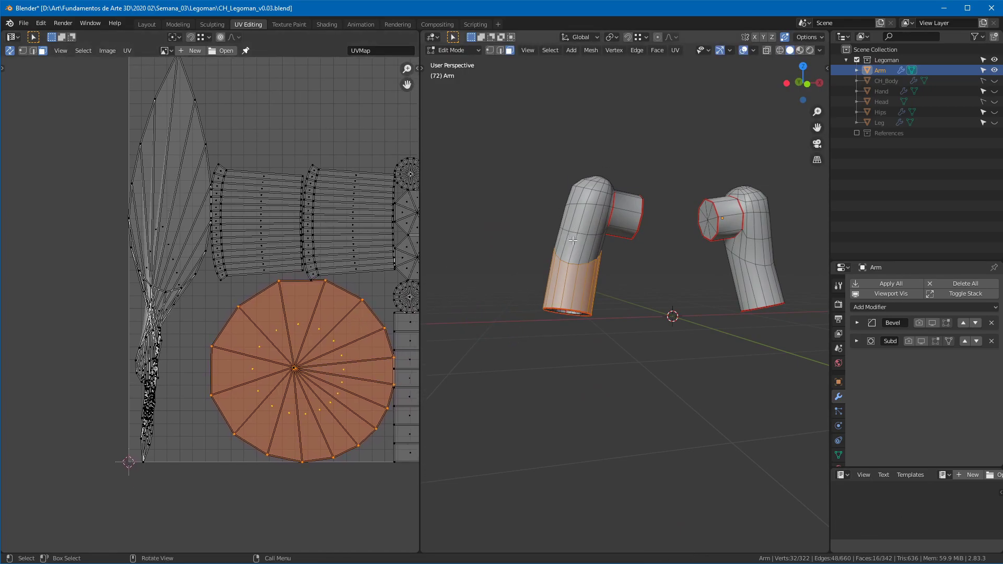
Step: Examine which arm faces match the distorted UV island by selecting face loops on the arm and faces in the island
left_click(576, 240, "alt")
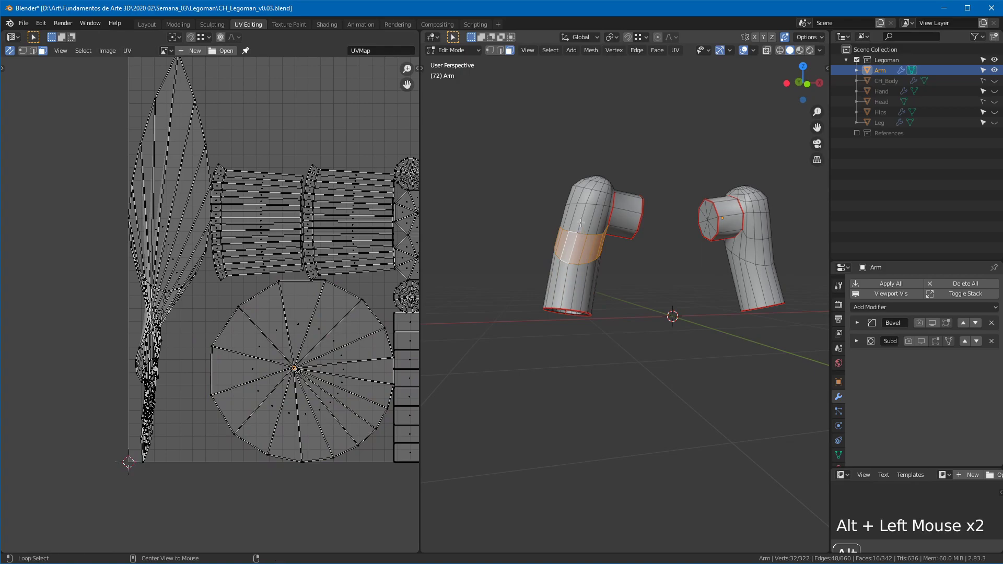
left_click(585, 207, "alt")
left_click(596, 180)
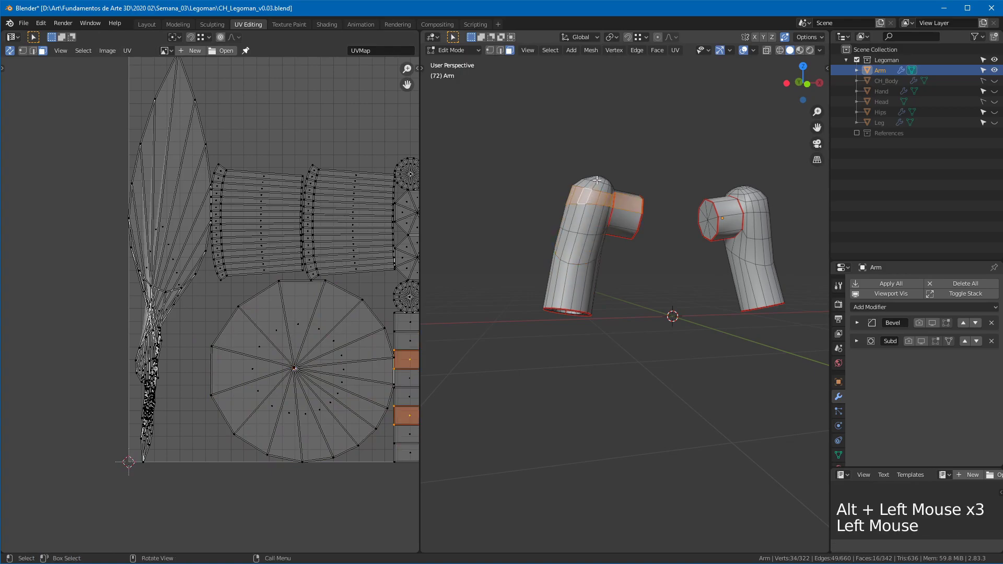
left_click(146, 313)
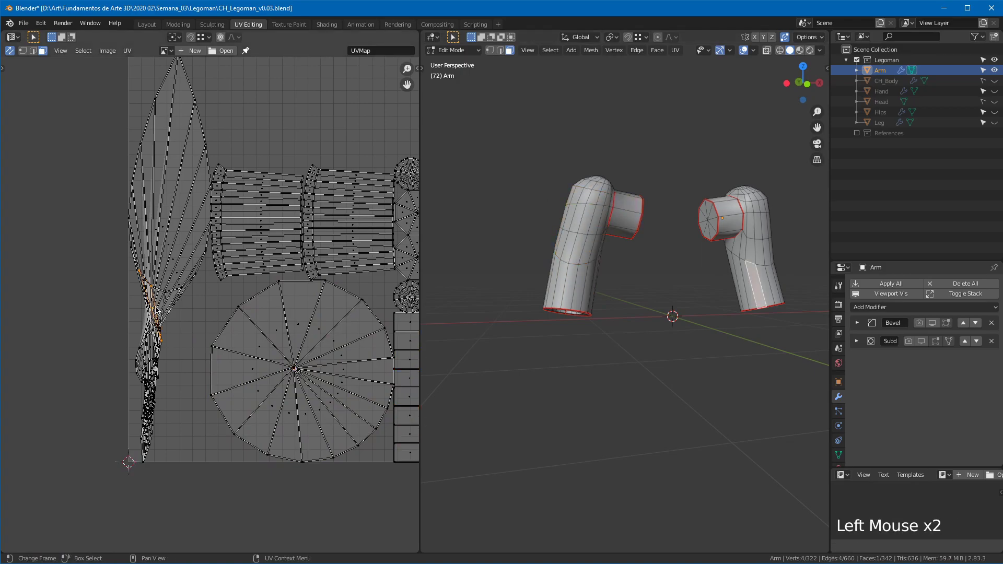
key("l")
Step: Select the two connected lengthwise edges along the inner side of one arm, from the shoulder peg down to the wrist
middle_click_drag(674, 293, 645, 274)
key("2")
middle_click_drag(517, 289, 538, 290)
left_click(534, 338)
left_click(538, 289, "shift")
middle_click_drag(596, 272, 578, 242)
left_click(625, 333, "alt+shift")
left_click(674, 310, "alt+shift")
left_click(577, 238, "alt+shift")
left_click(557, 283, "shift")
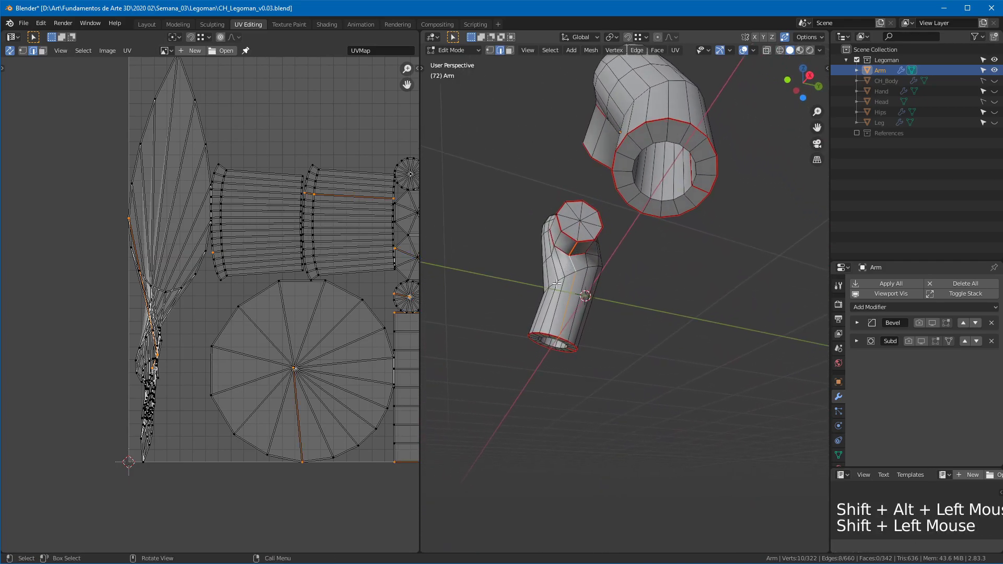
right_click(571, 250)
key("Escape")
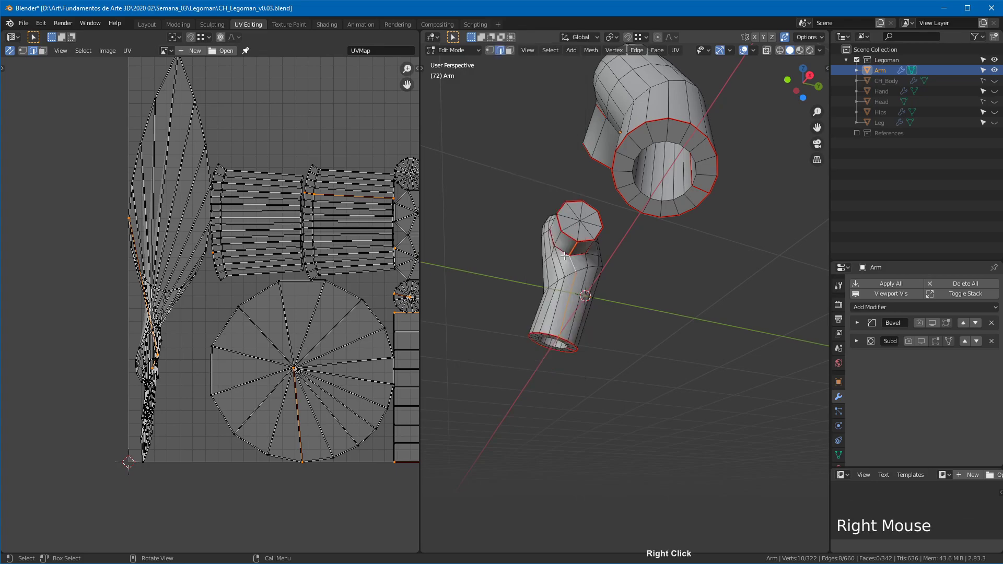
key("ctrl+z")
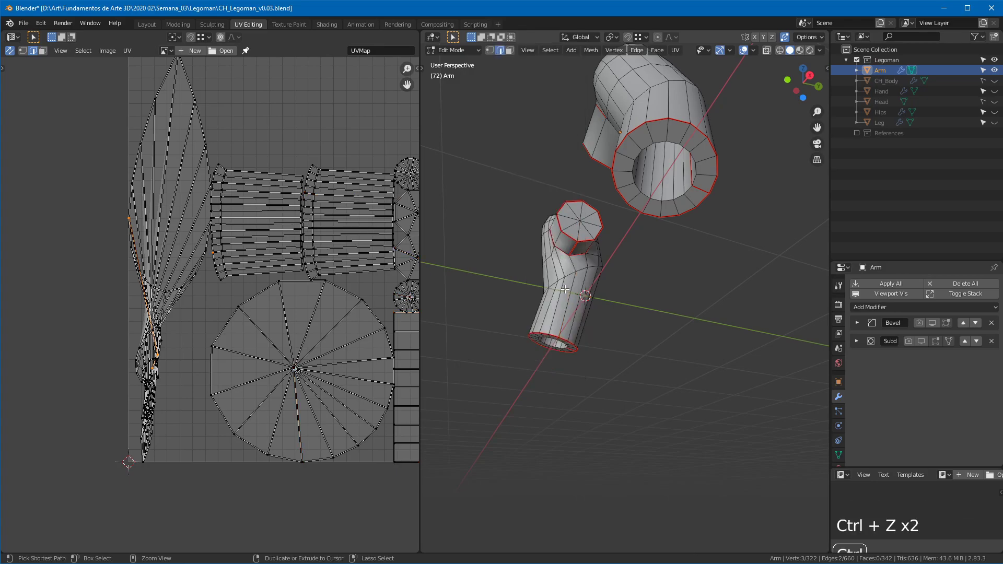
Step: Add the matching lengthwise edges of the other arm to the selection and mark them all as UV seams
left_click(571, 284, "shift")
right_click(570, 260)
left_click(569, 266)
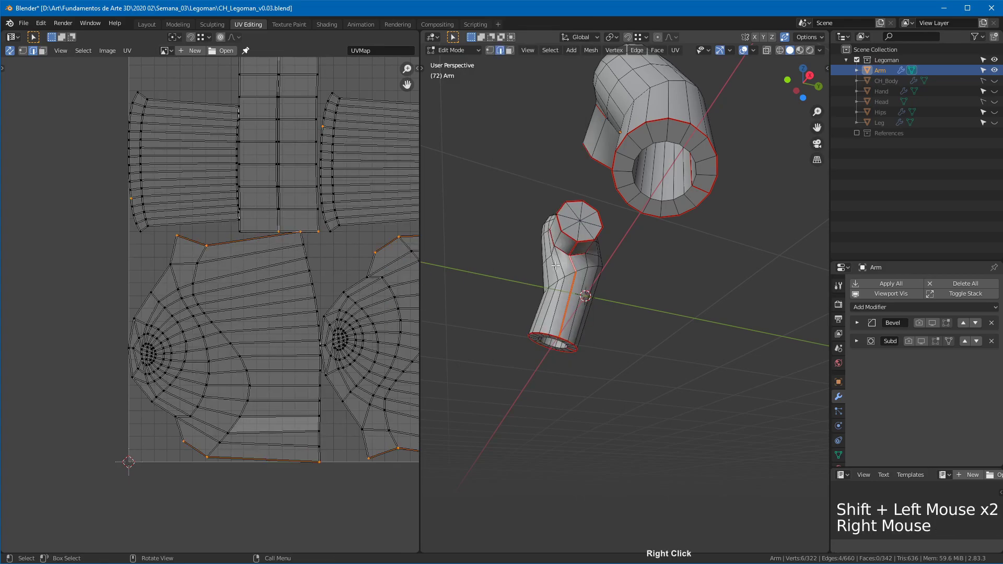
Step: Examine the arms' unwrapped UV islands and the new seams on the inner side of both arms
middle_click_drag(278, 258, 289, 302, "ctrl")
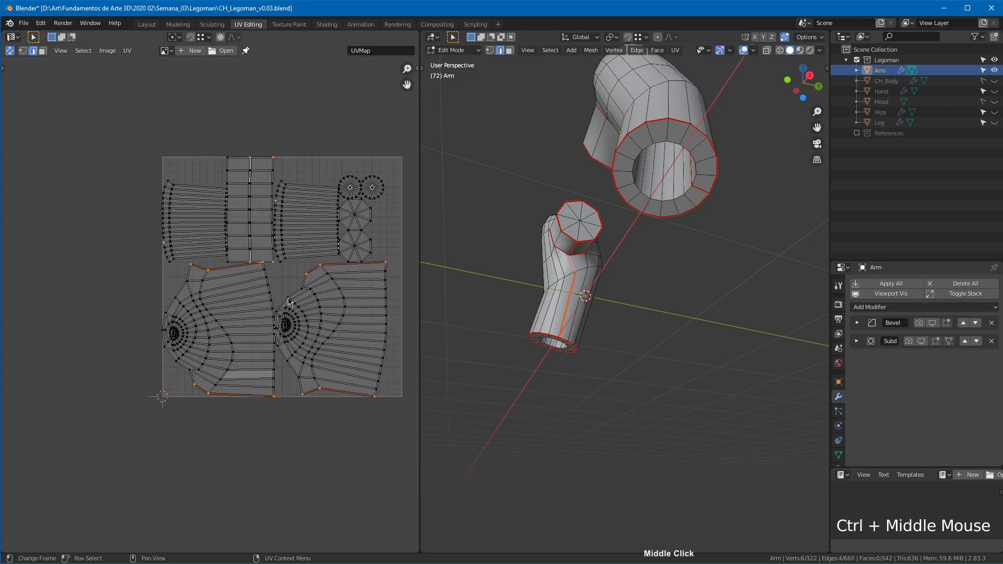
middle_click_drag(393, 278, 369, 338, "ctrl")
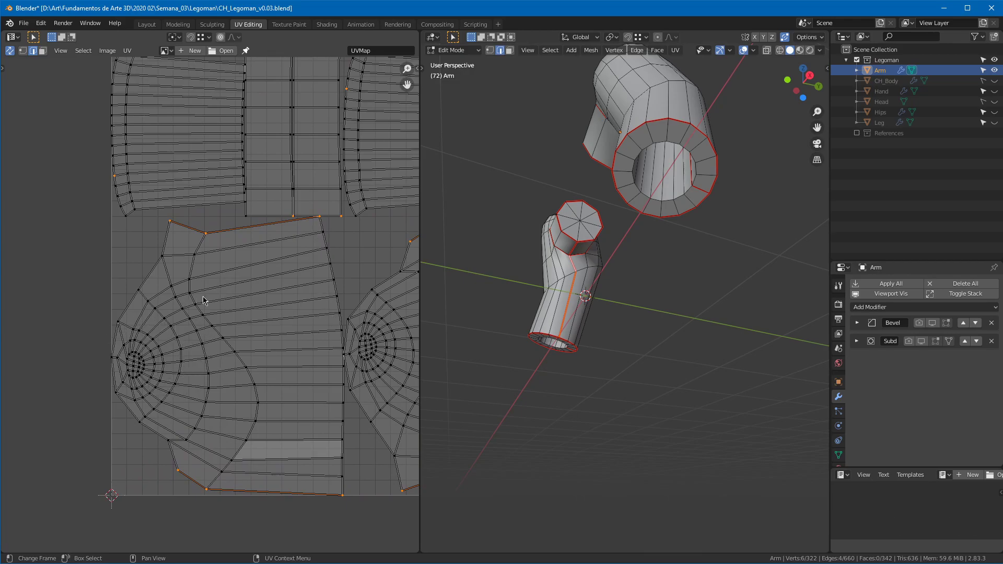
middle_click_drag(325, 272, 257, 360, "ctrl")
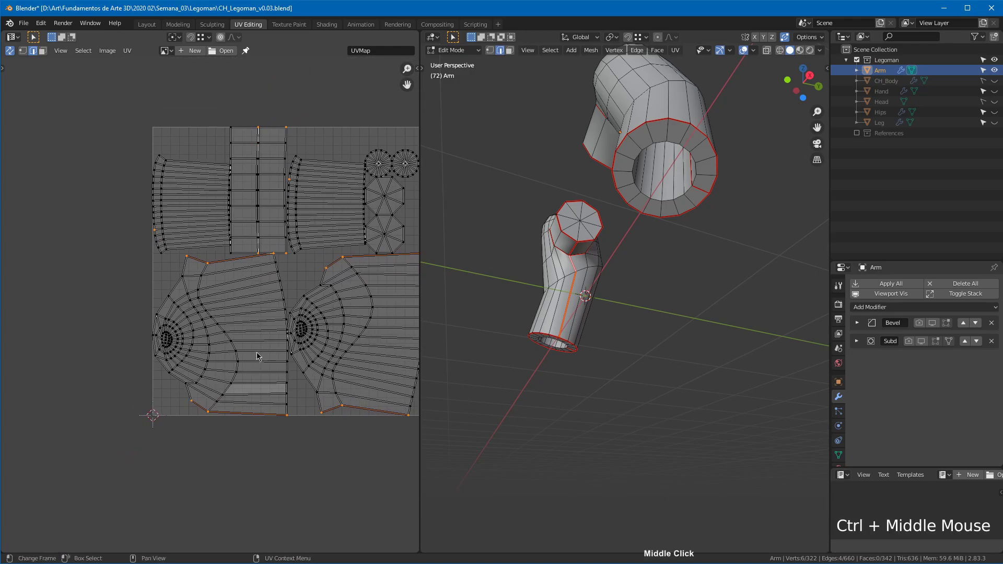
middle_click_drag(600, 261, 707, 217)
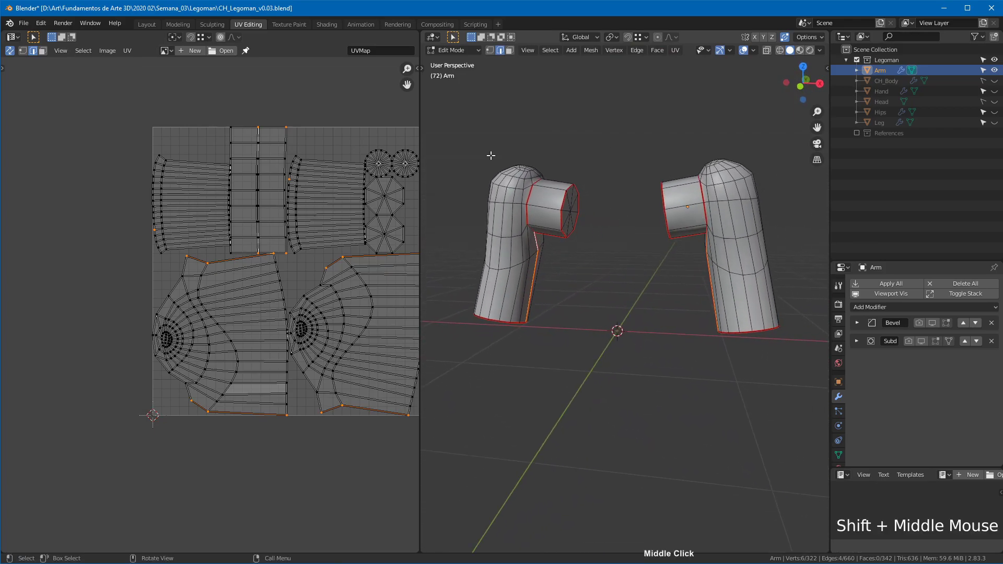
middle_click_drag(341, 172, 259, 185)
middle_click_drag(631, 208, 682, 183)
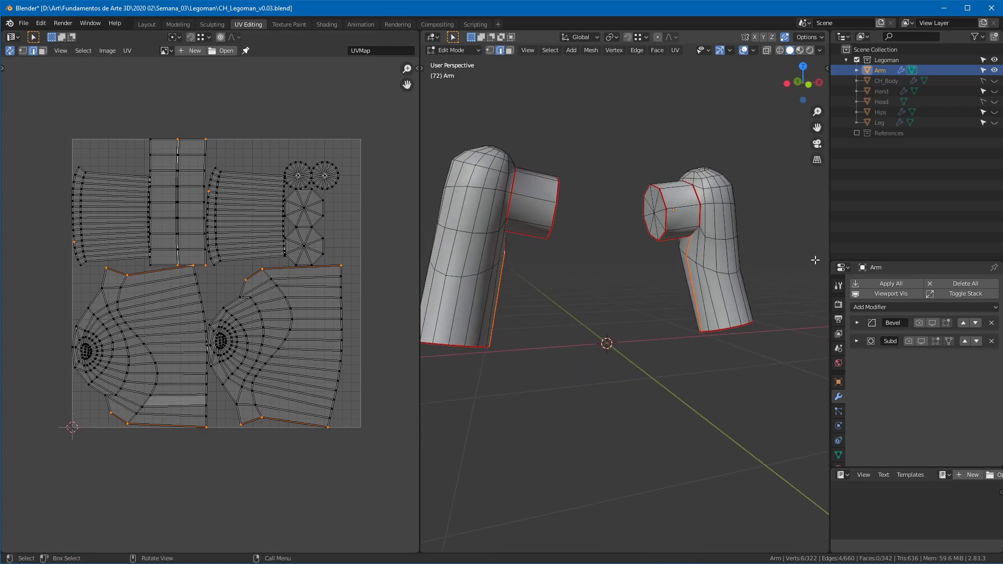
Step: Open the M_Legoman material's Base Color texture settings and unlink the T_Legoman image
middle_click_drag(840, 386, 842, 334)
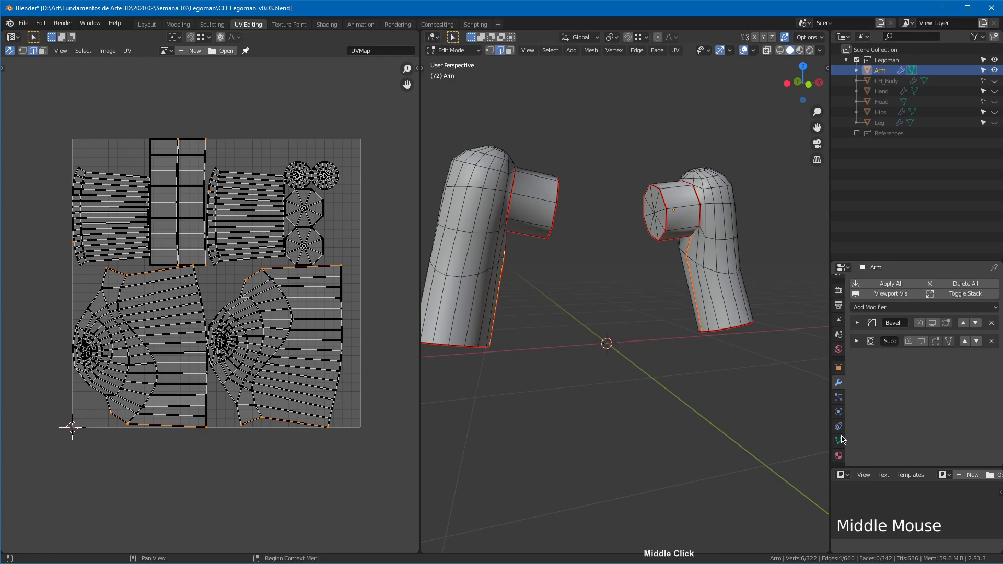
left_click(839, 456)
middle_click_drag(890, 416, 962, 277)
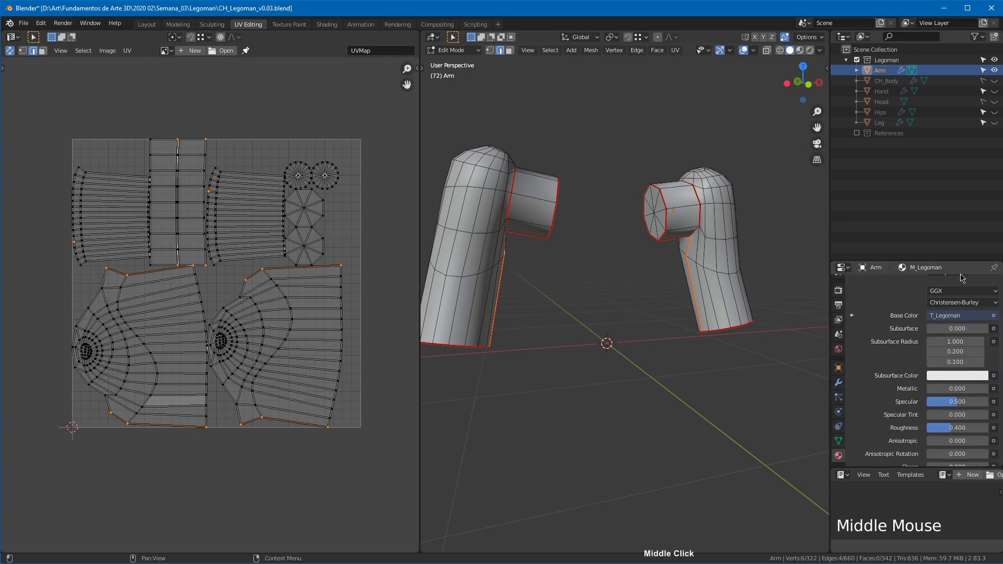
left_click(994, 317)
left_click(994, 319)
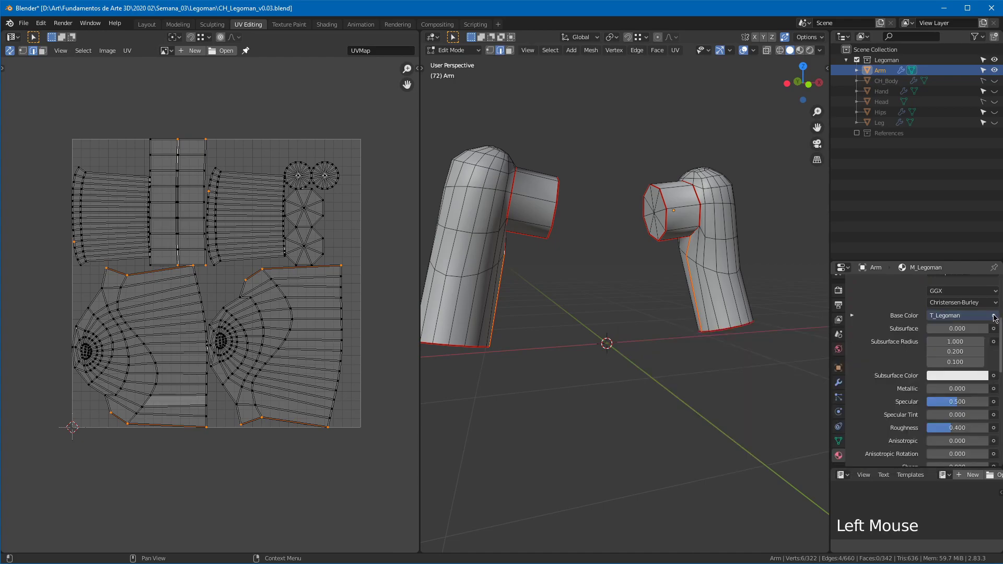
left_click(852, 317)
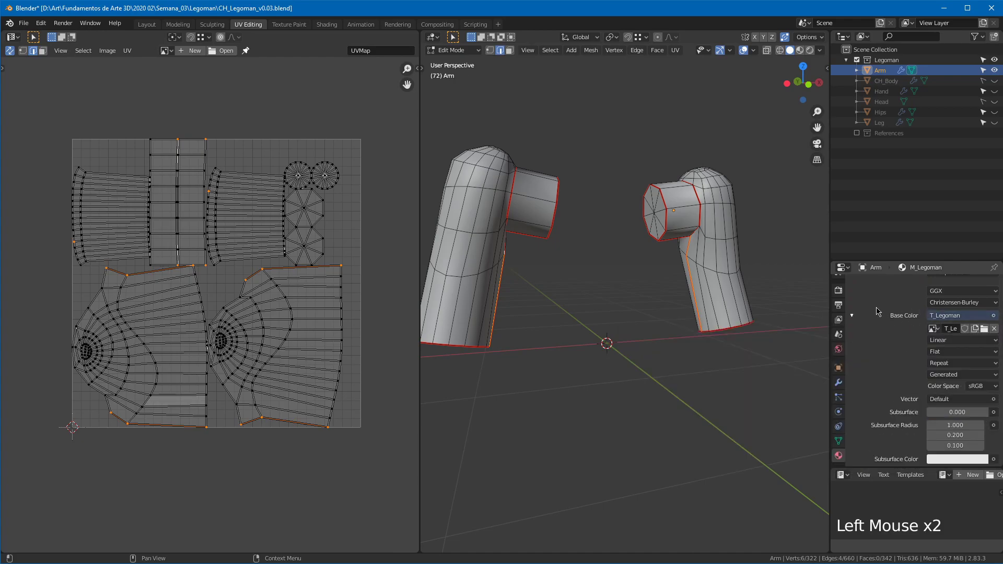
middle_click_drag(897, 316, 897, 366)
middle_click_drag(898, 315, 902, 275)
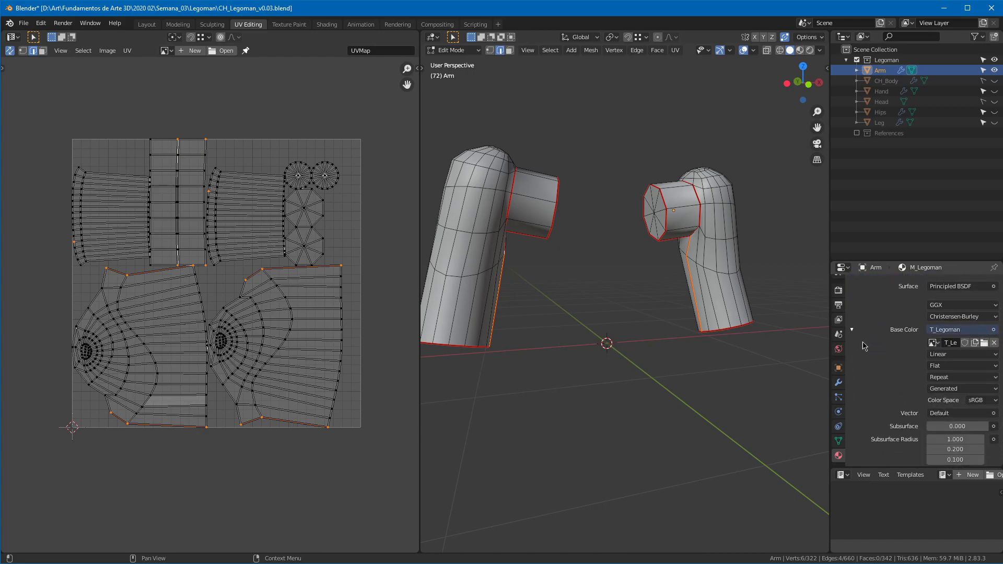
left_click_drag(829, 338, 723, 339)
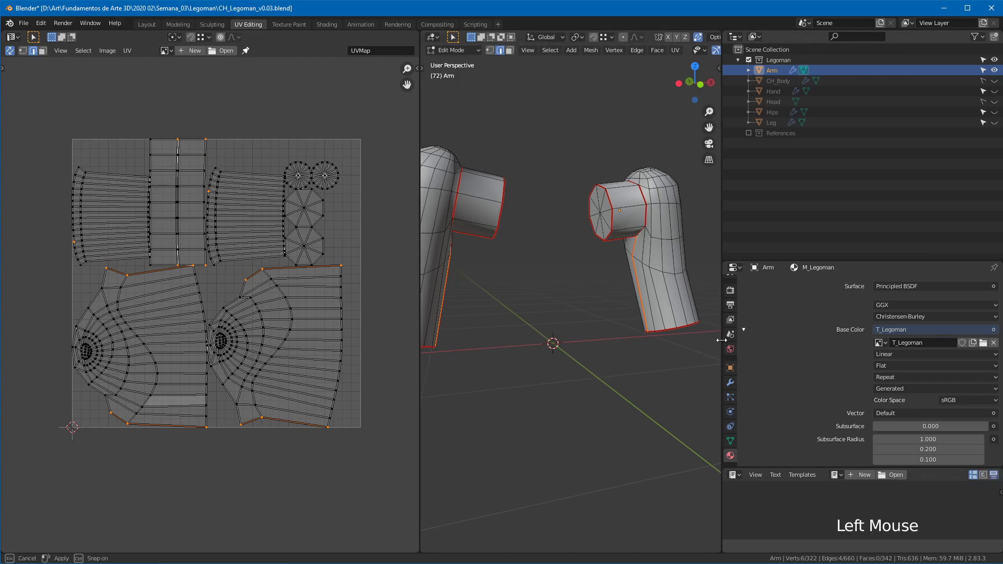
left_click(994, 343)
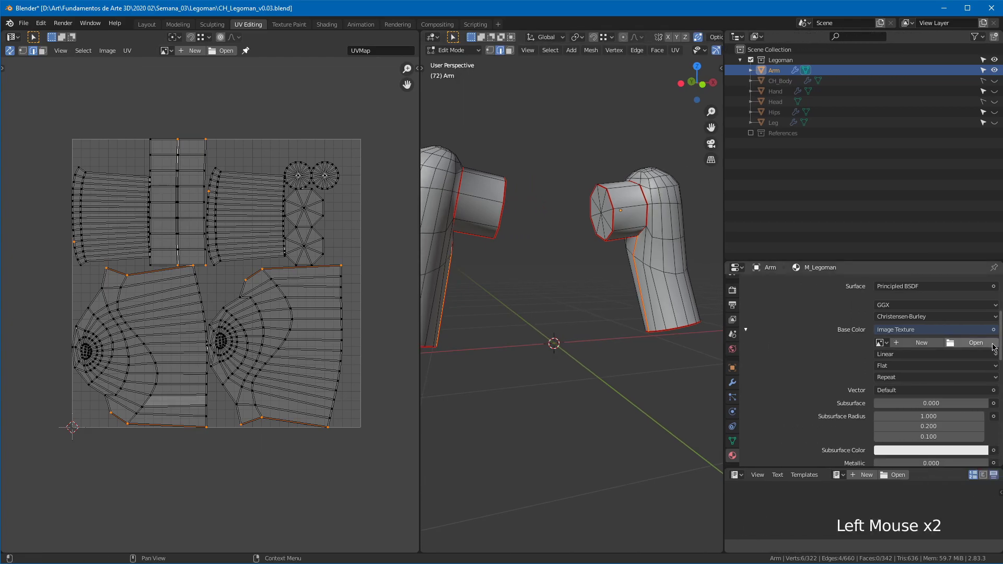
Step: Create a 2048 by 2048 px Color Grid image named UV_Grid as the material's Base Color texture
left_click(922, 342)
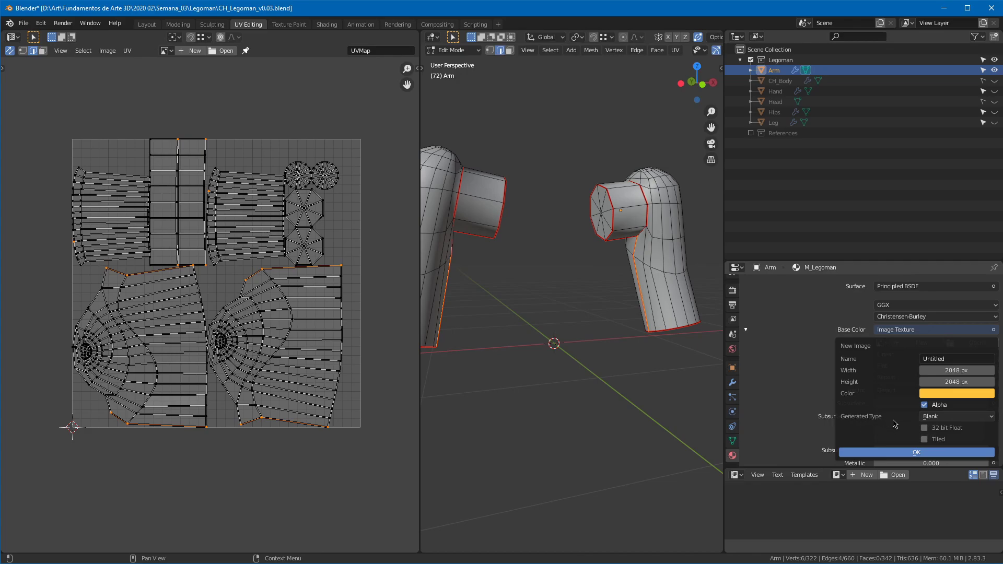
left_click(949, 418)
left_click(949, 418)
left_click(947, 420)
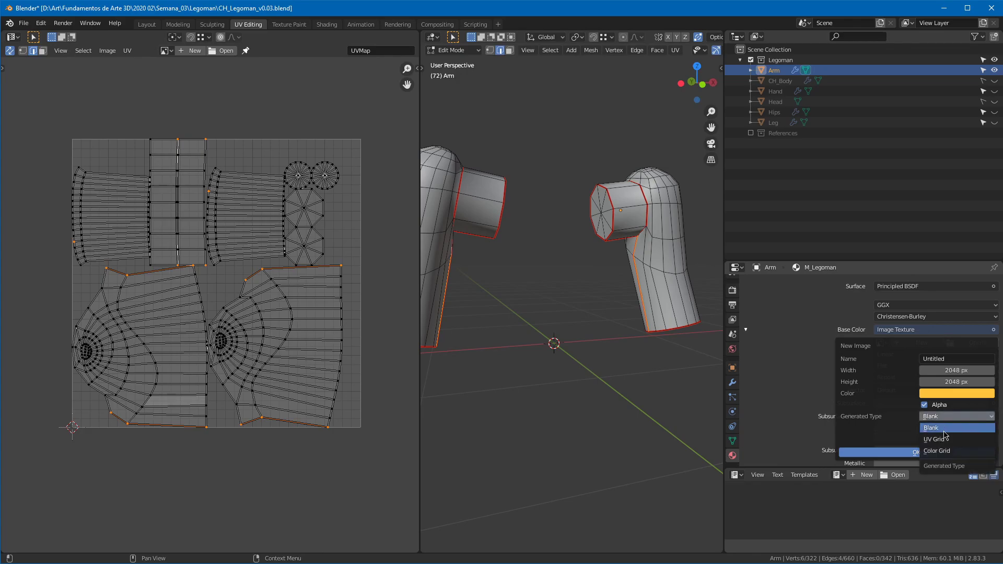
left_click(943, 450)
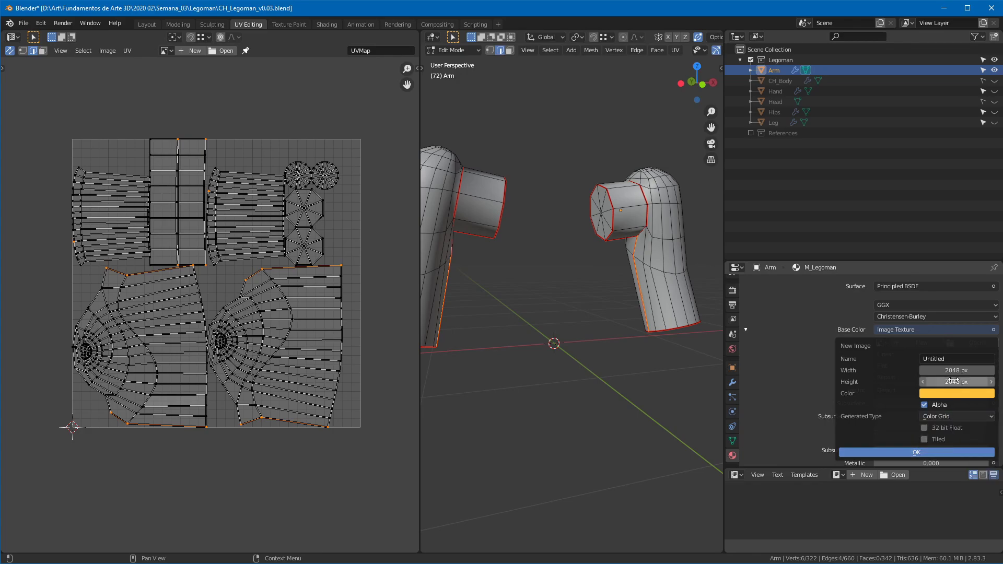
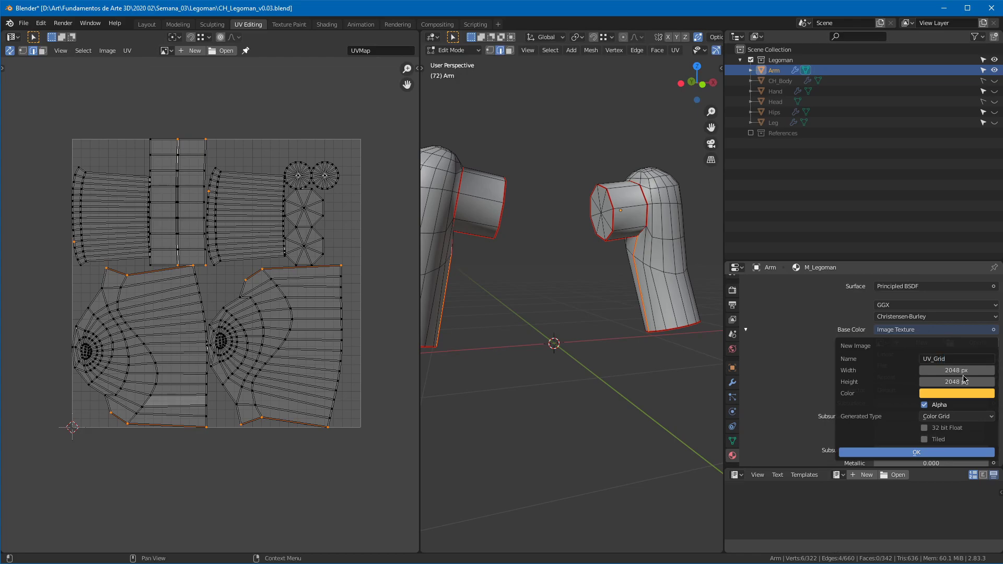
left_click(909, 453)
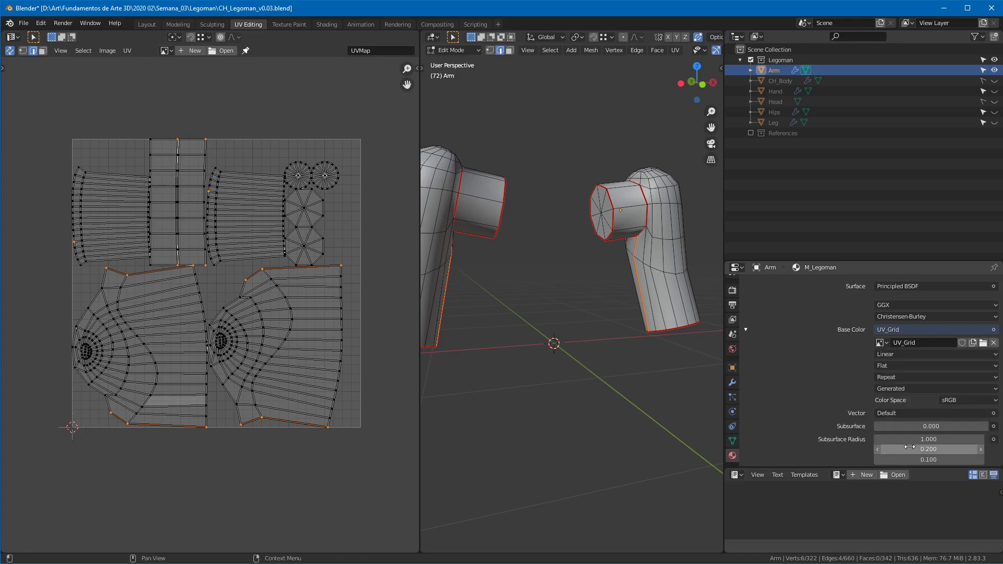
Step: Set the 3D viewport shading to Flat lighting with Texture color
middle_click_drag(662, 53, 616, 49)
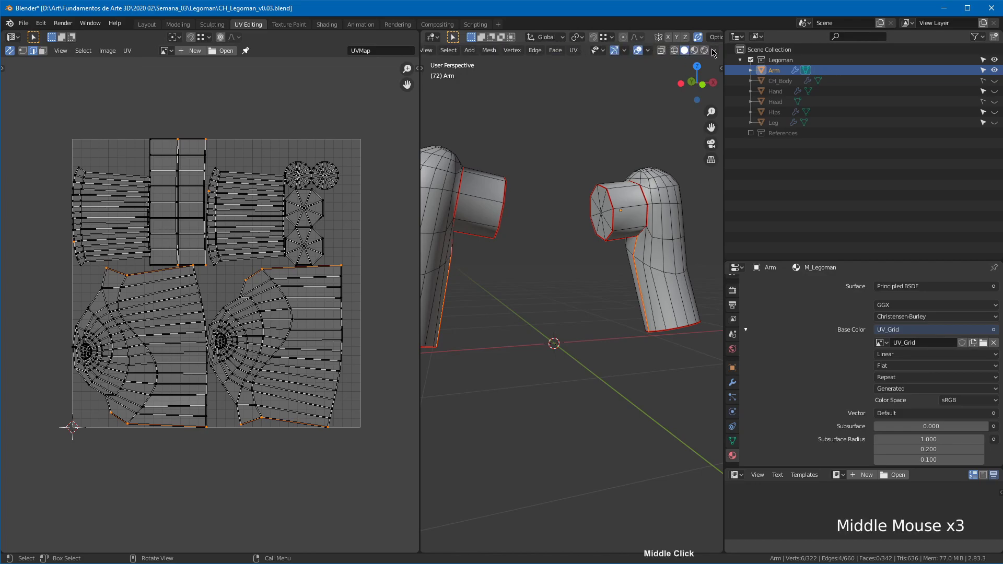
left_click(714, 50)
left_click(740, 101)
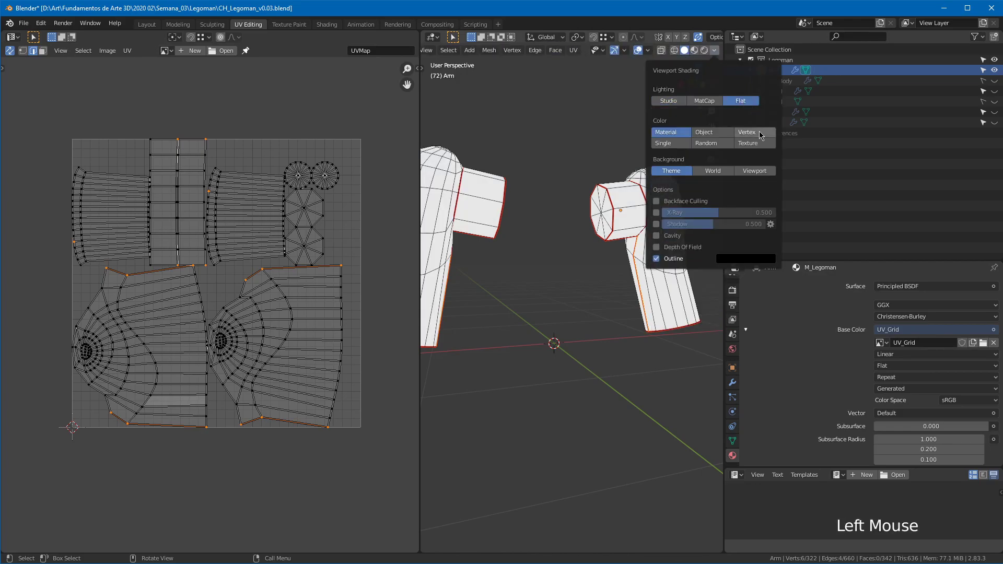
left_click(749, 144)
Step: Examine the UV grid on both arms from several sides in a maximized view for stretching, and restore the layout
middle_click_drag(586, 190, 660, 312)
key("ctrl+space")
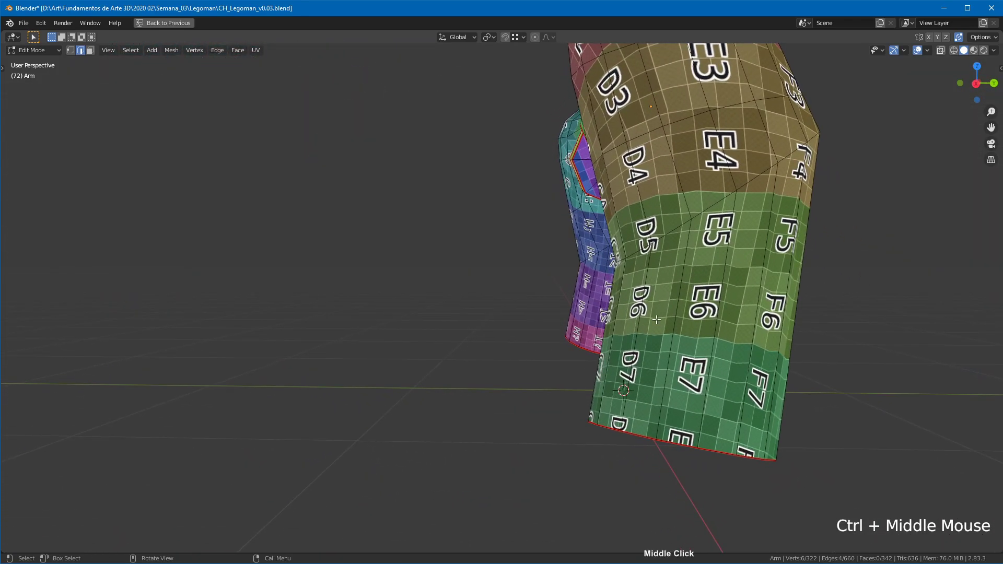
middle_click_drag(600, 316, 723, 301)
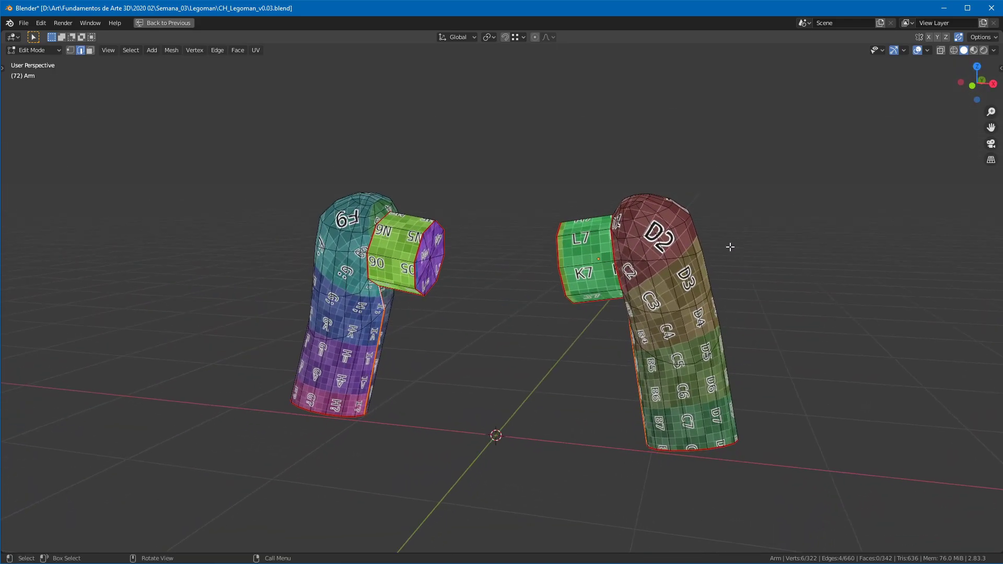
key("ctrl+space")
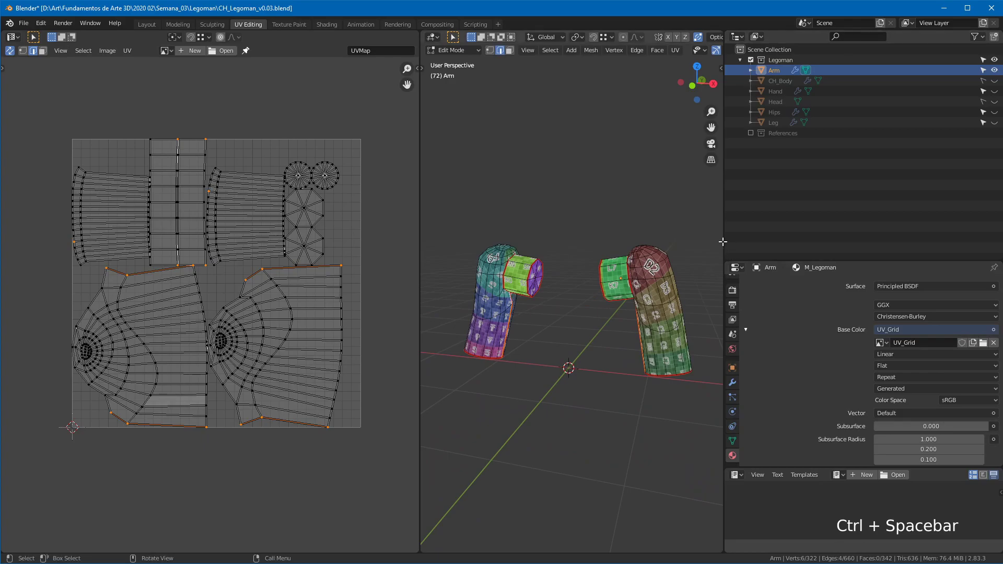
left_click_drag(723, 241, 831, 241)
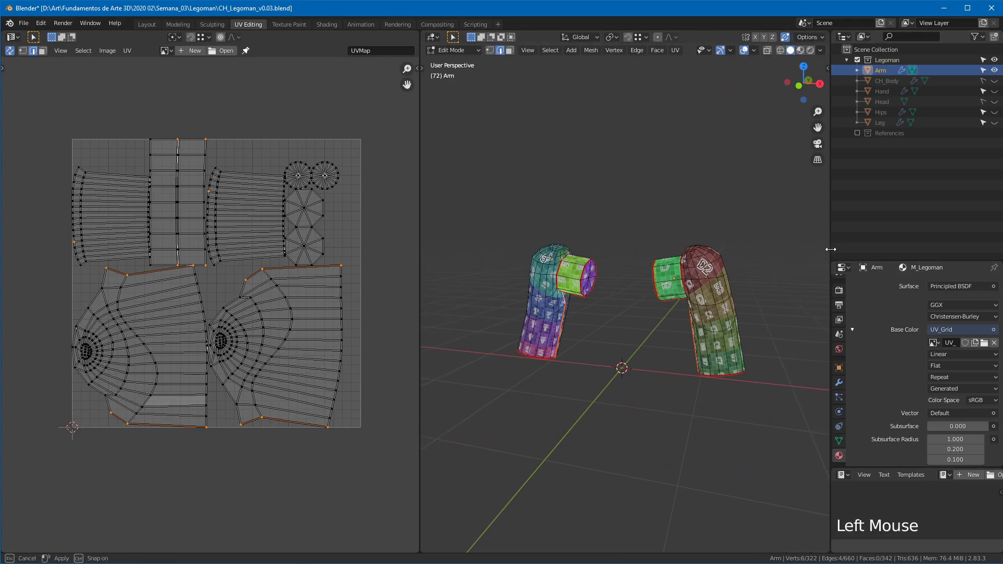
middle_click_drag(957, 350, 933, 344)
middle_click_drag(595, 273, 554, 277)
middle_click_drag(267, 312, 300, 271, "ctrl")
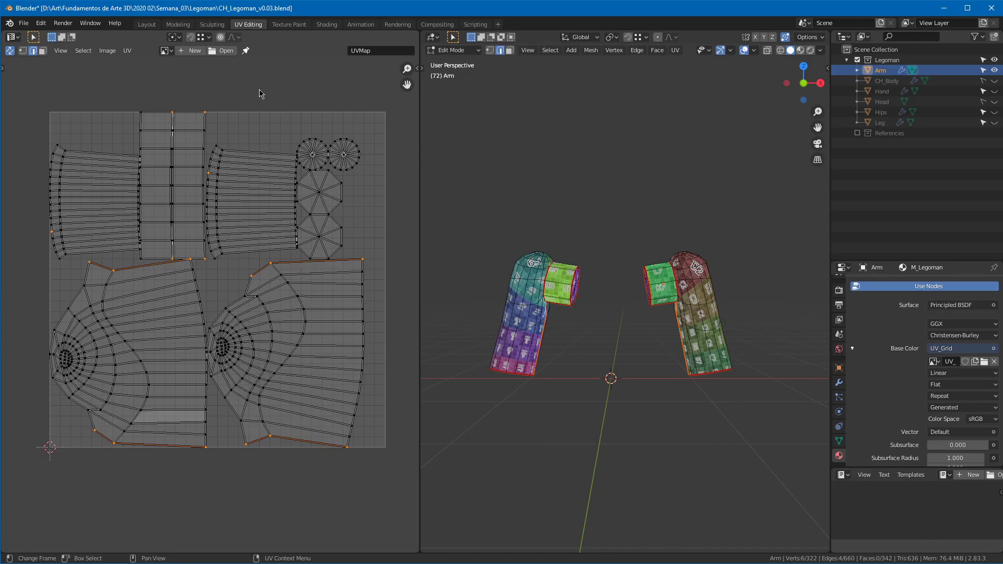
Step: Display the UV_Grid image behind the arms' UVs and compare it with the texture on the arm
left_click(165, 50)
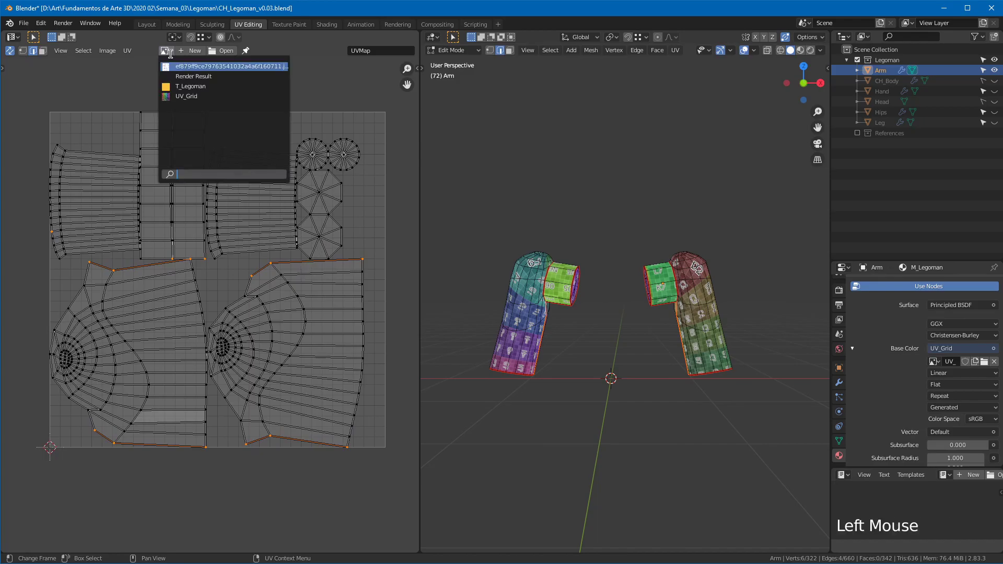
left_click(183, 95)
middle_click_drag(179, 282, 167, 194, "ctrl")
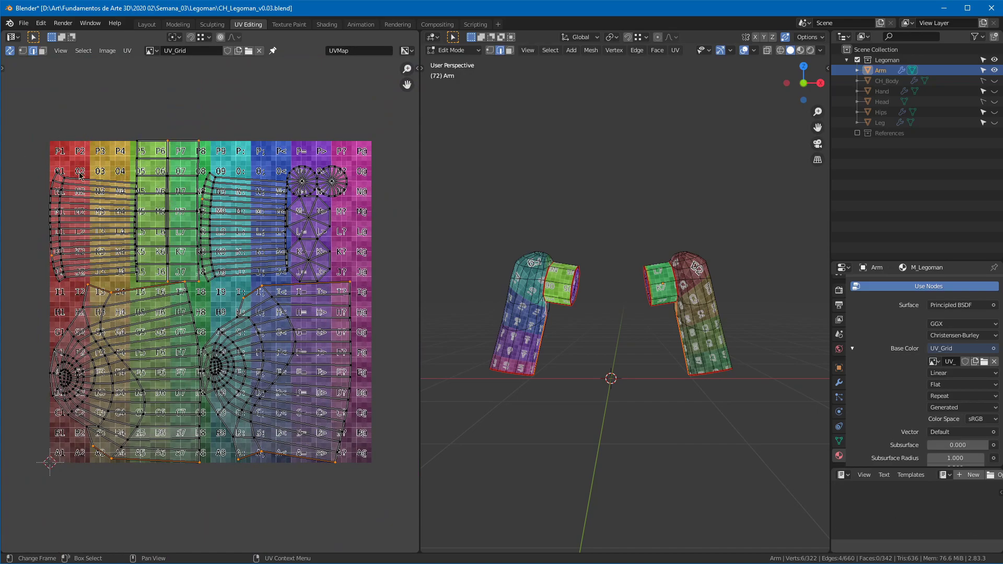
middle_click_drag(711, 298, 525, 264)
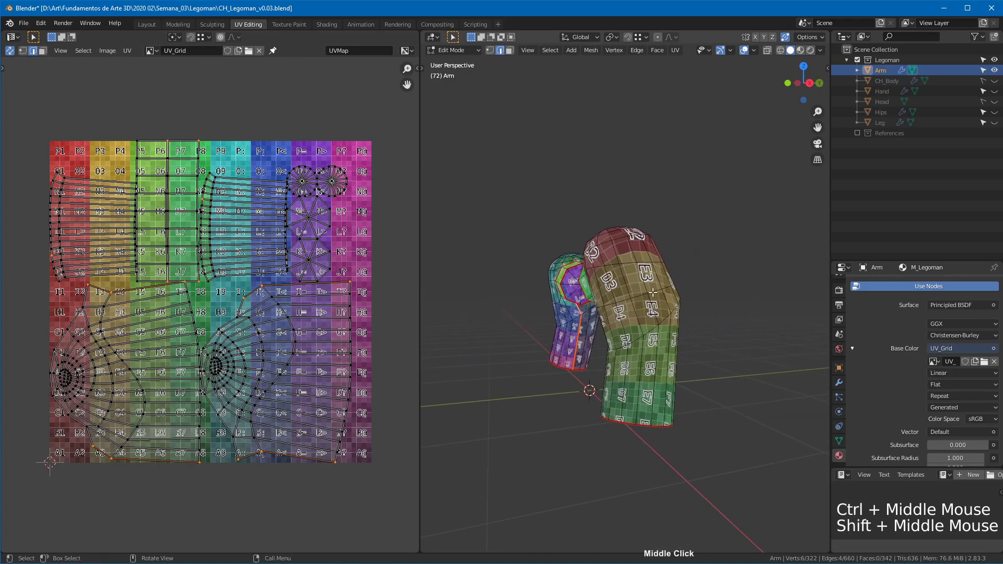
middle_click_drag(651, 300, 611, 290)
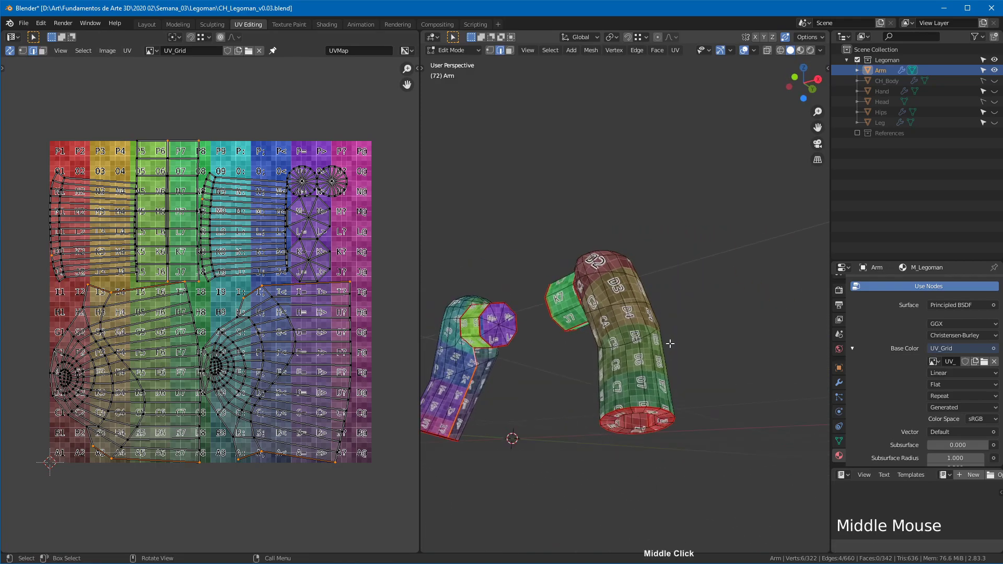
middle_click_drag(662, 319, 685, 334)
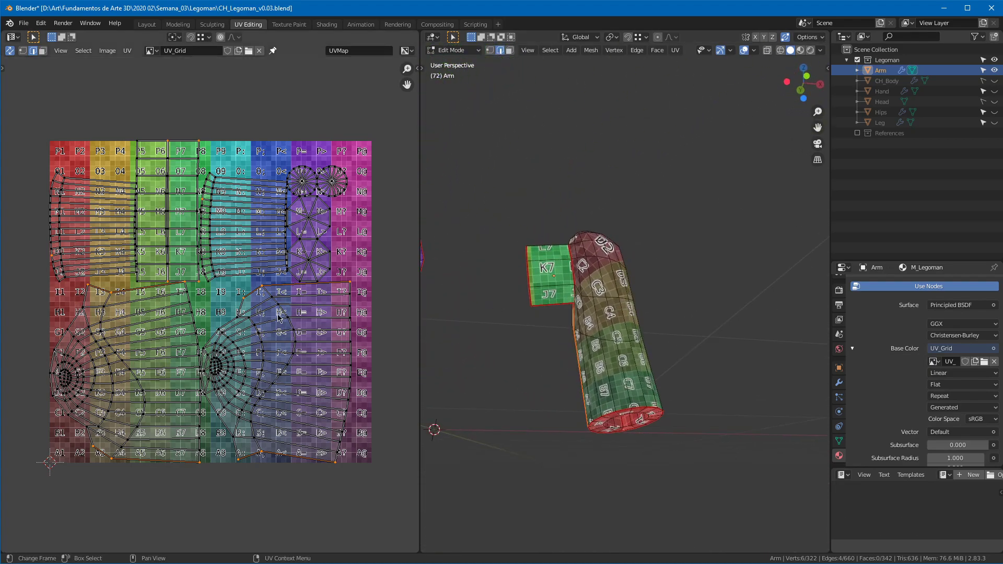
Step: Try moving an edge of the arm's UV island to see how it shifts the grid texture, and undo the move
left_click(351, 290)
key("g")
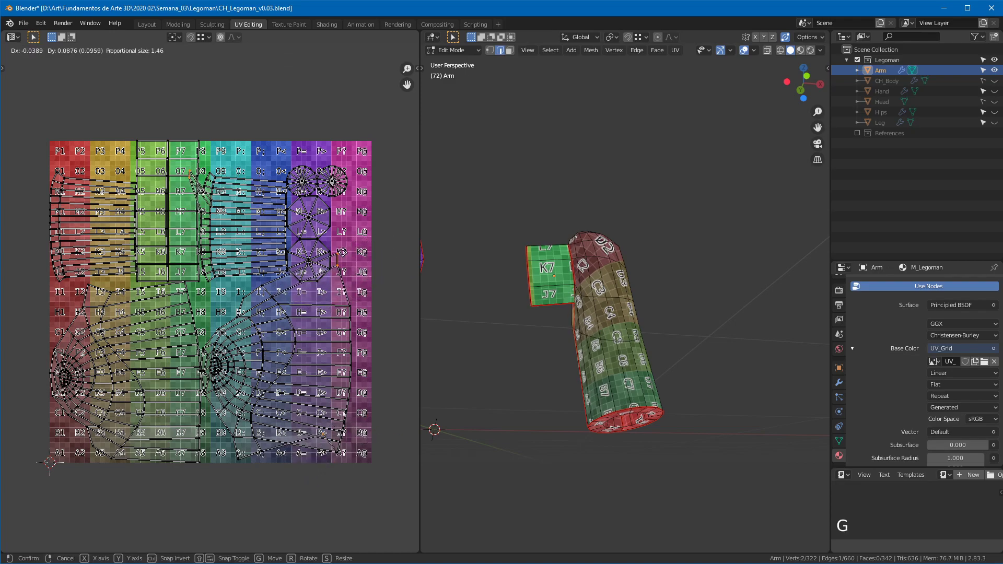
left_click(397, 220)
middle_click_drag(653, 272, 575, 324)
key("KP_Decimal")
middle_click_drag(575, 324, 591, 209, "ctrl")
key("g")
right_click(452, 257)
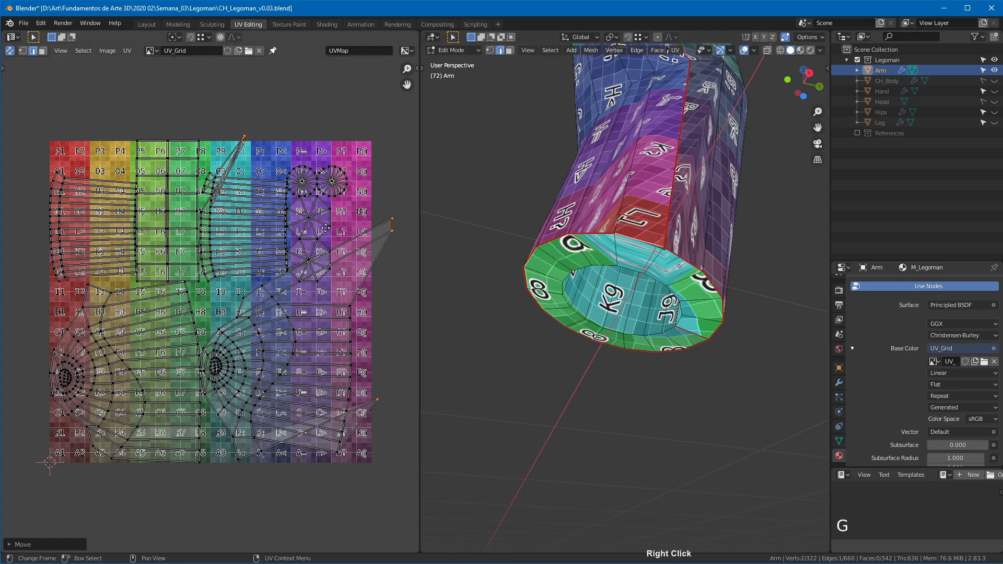
key("g")
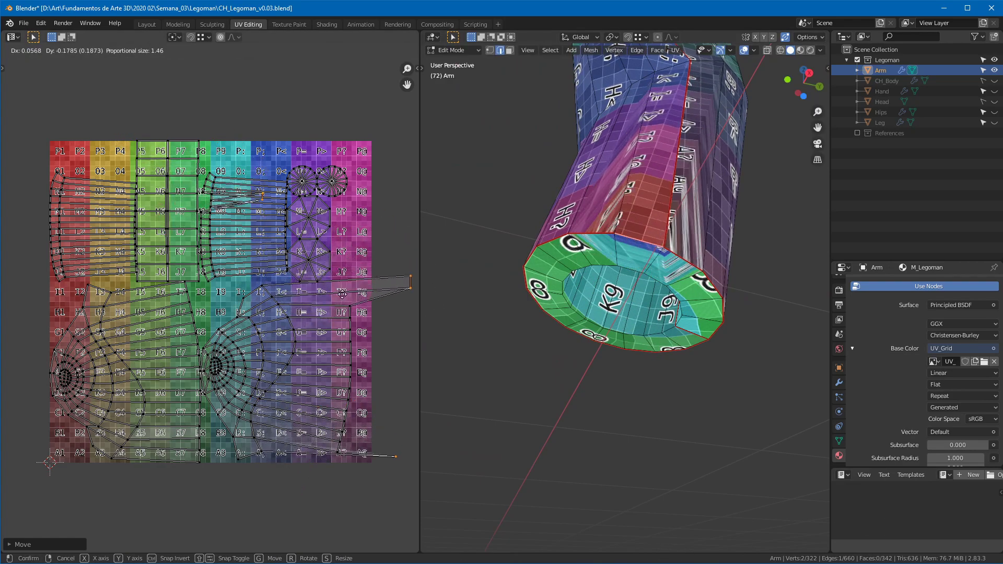
right_click(341, 256)
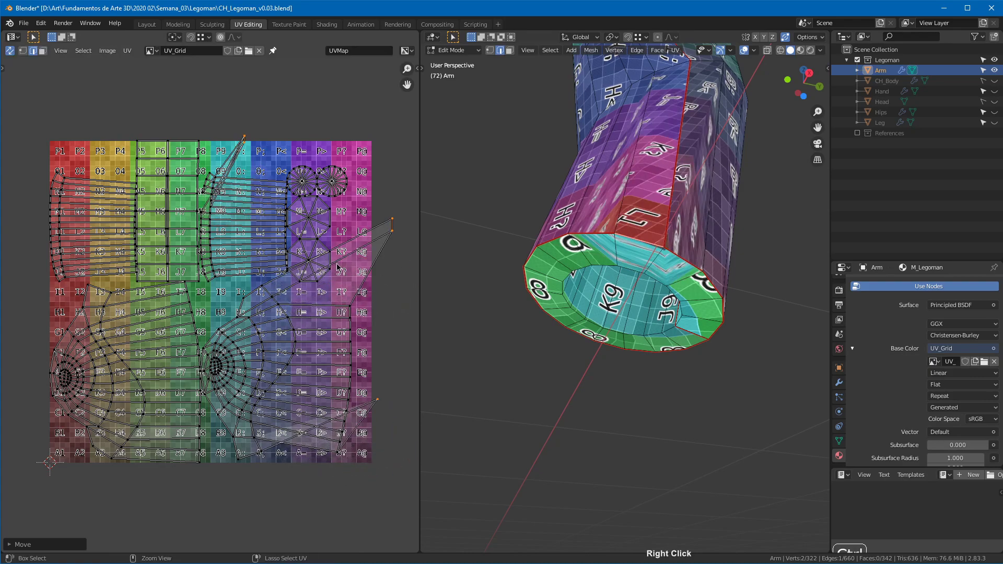
key("ctrl+z")
Step: Sketch a wavy annotation line across the lower arm and erase it
middle_click_drag(660, 188, 682, 251)
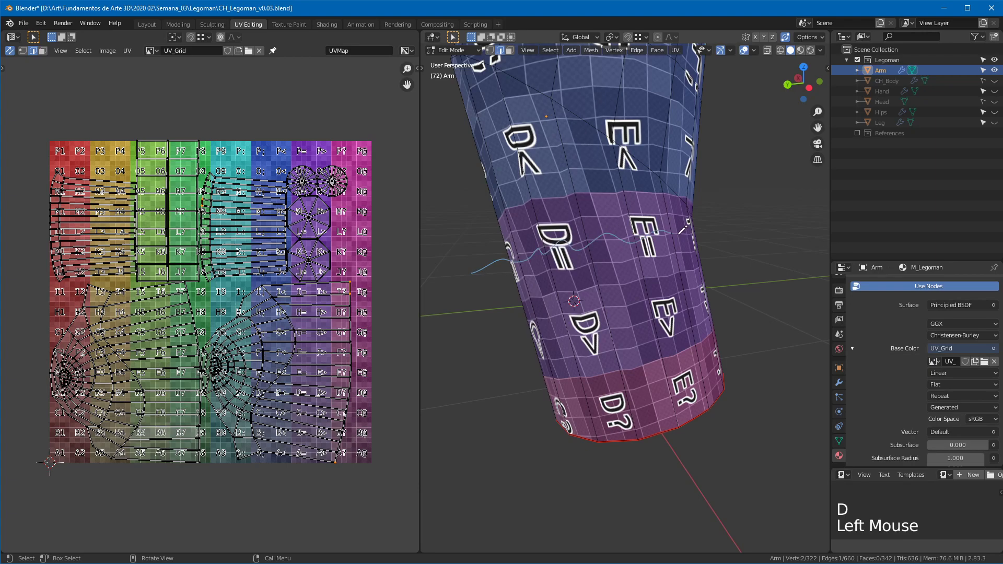
left_click_drag(677, 228, 754, 239)
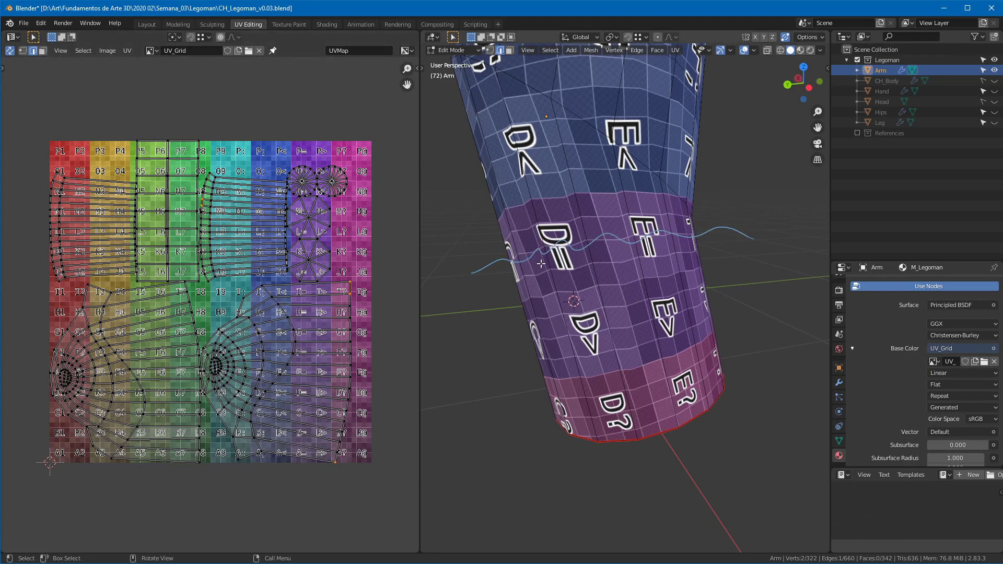
right_click_drag(473, 271, 498, 259)
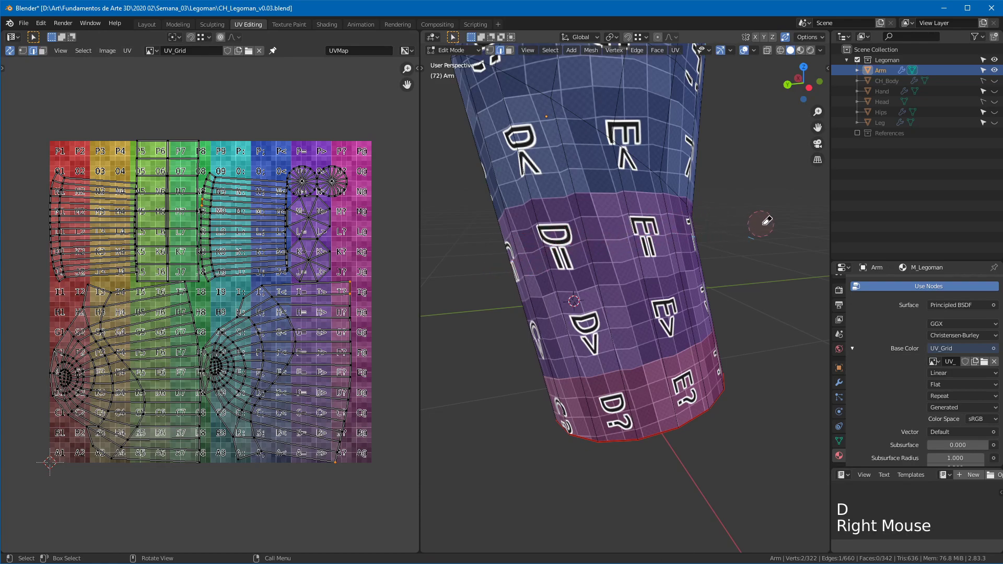
Step: Mark seams along the slanted elbow edge loops of both arms
left_click(611, 163, "alt")
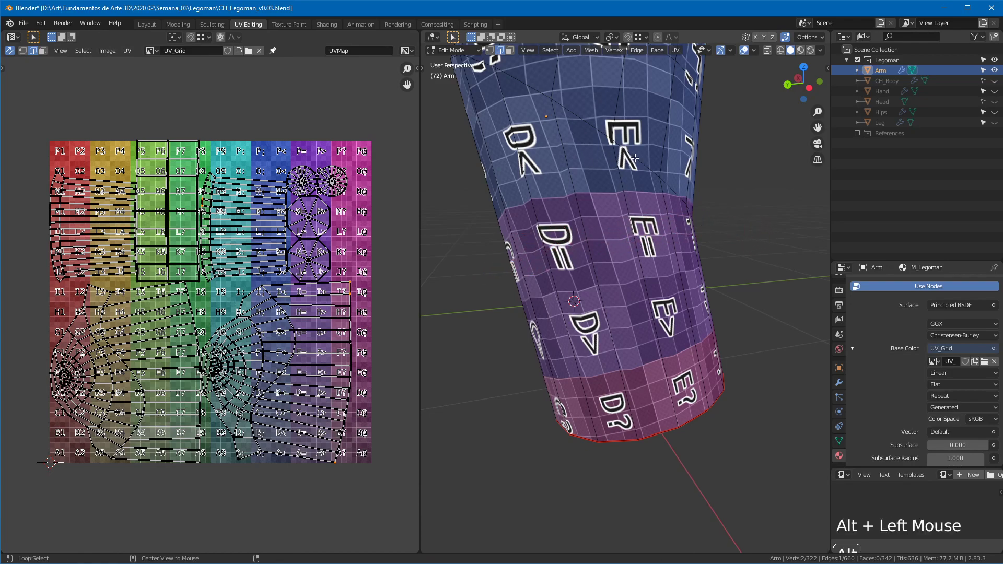
middle_click_drag(612, 164, 713, 277)
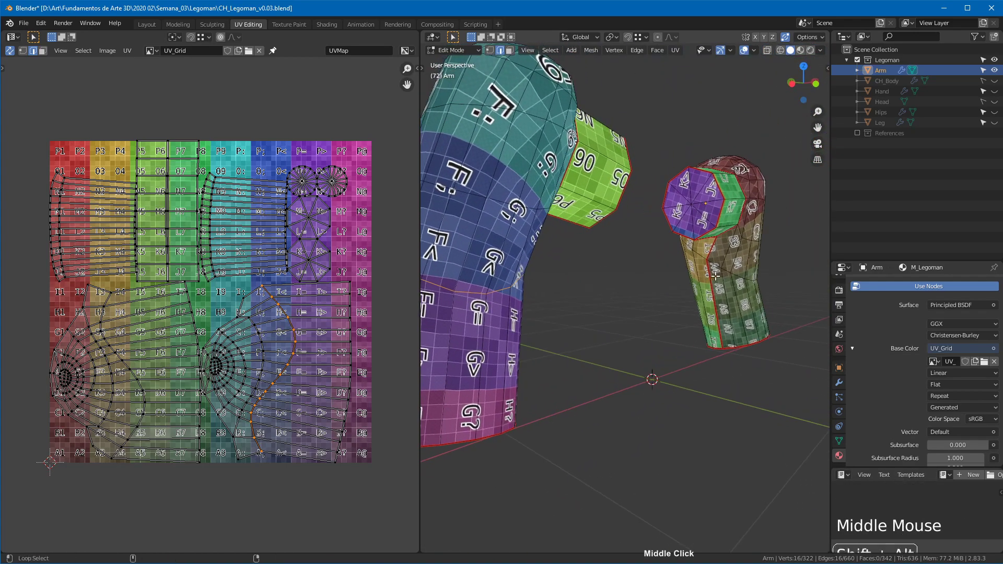
left_click(737, 272, "alt+shift")
right_click(712, 275)
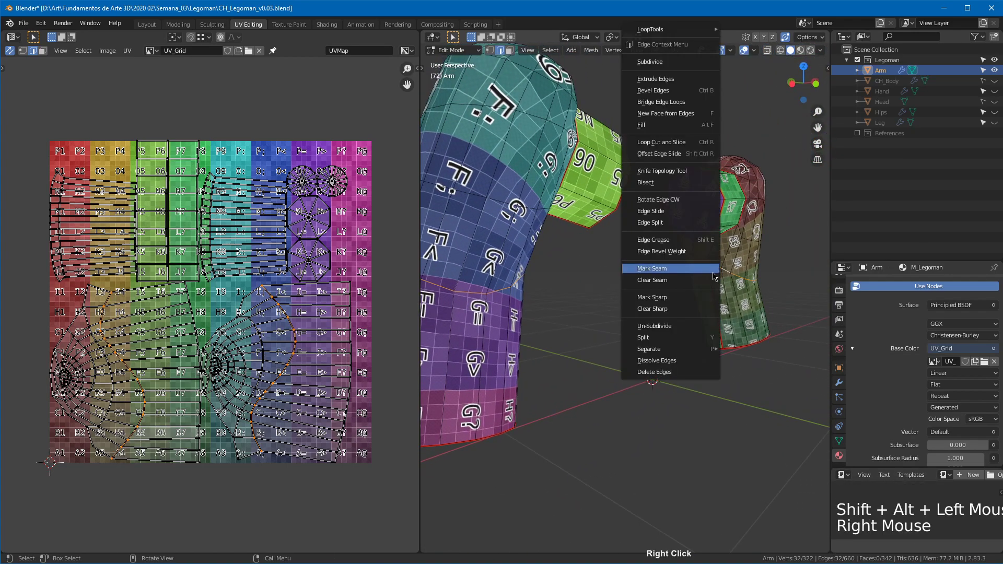
left_click(665, 281)
middle_click_drag(664, 281, 719, 300)
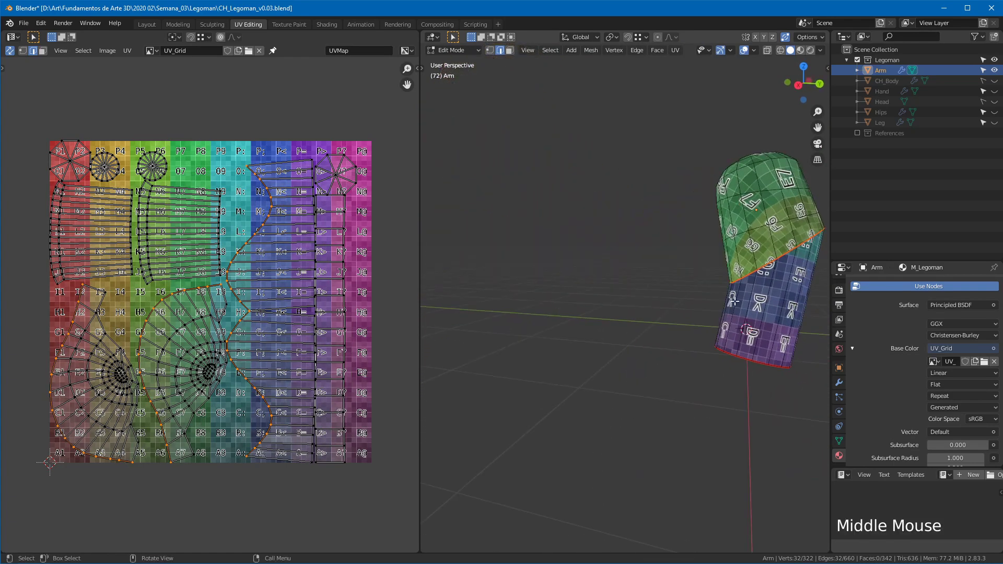
middle_click_drag(778, 268, 642, 373, "shift")
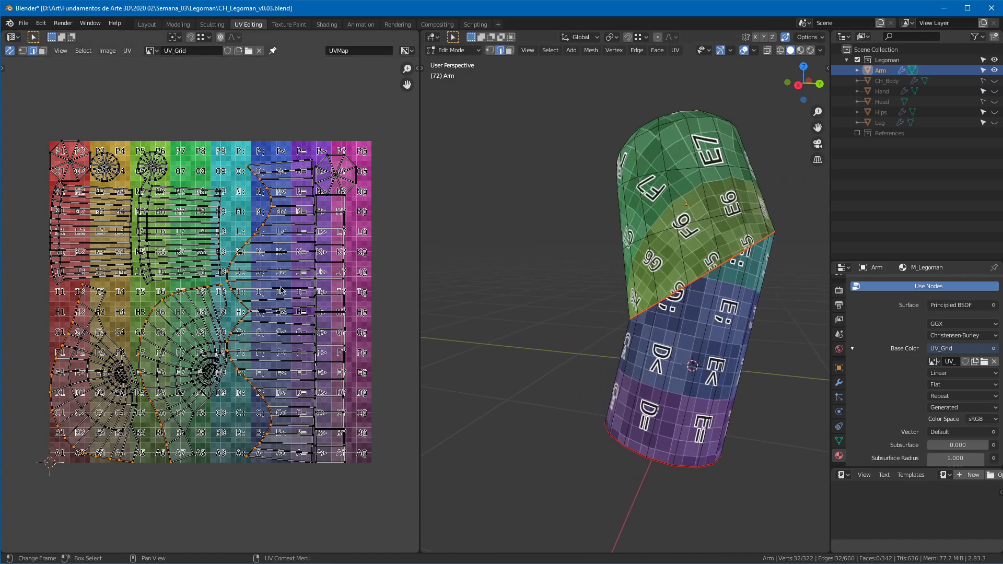
Step: Mark seams along the edge loops that separate the rounded shoulder caps from both arms
middle_click_drag(642, 293, 602, 255)
middle_click_drag(595, 207, 605, 237)
middle_click_drag(680, 212, 529, 264)
left_click(661, 307, "alt")
middle_click_drag(477, 251, 538, 297)
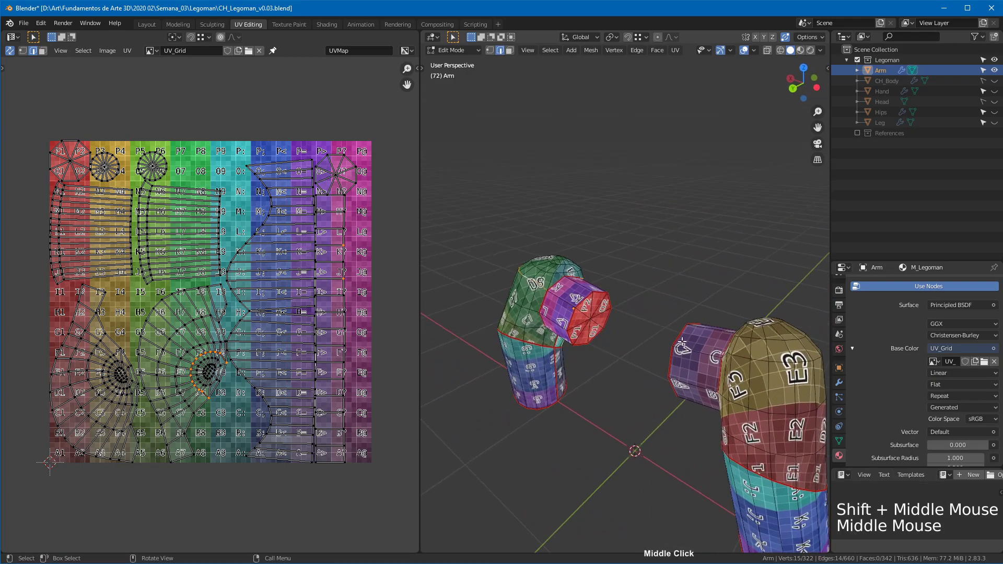
right_click(626, 367)
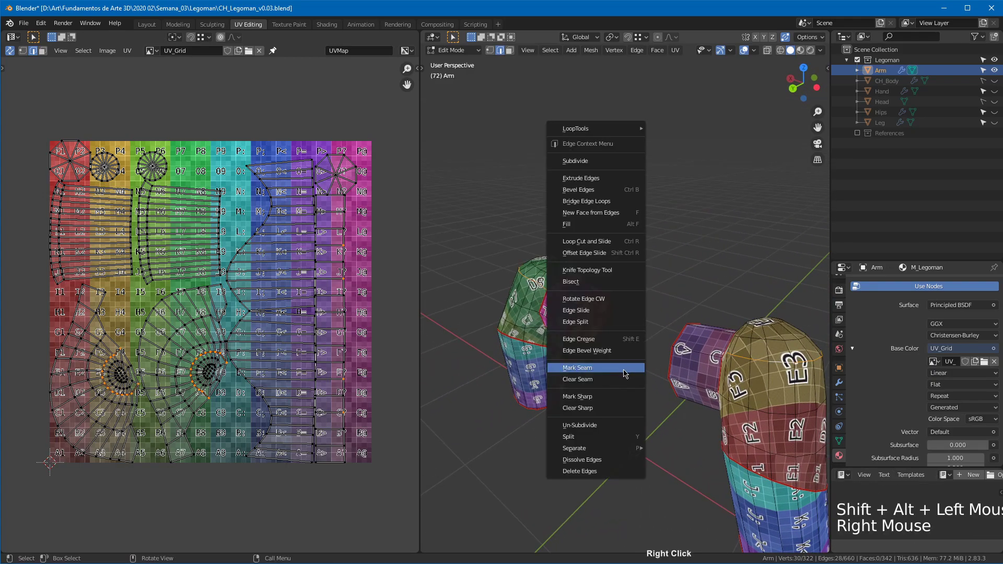
left_click(620, 372)
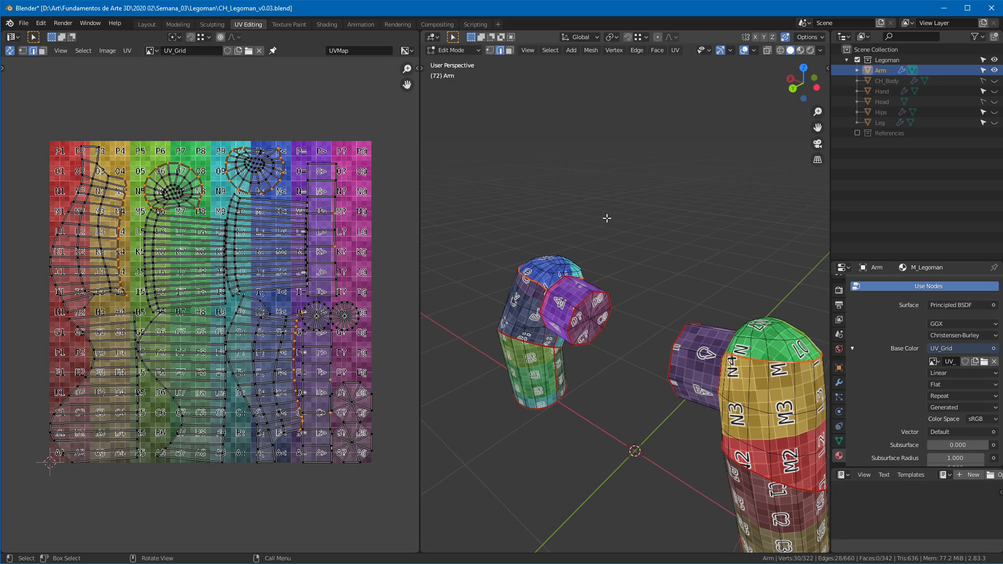
Step: Unlink the UV_Grid image from the UV editor, select the whole arm mesh and frame its UVs
left_click(259, 51)
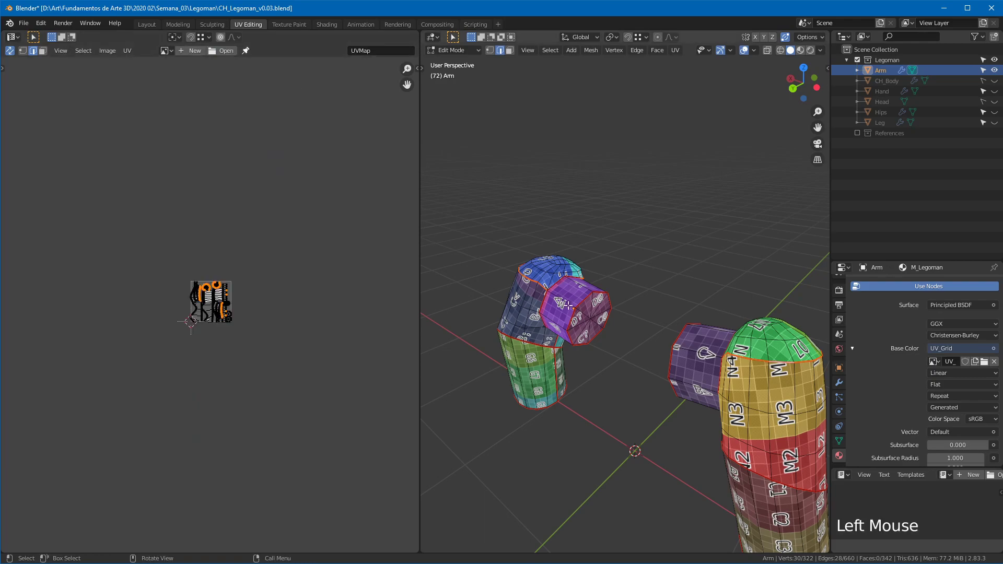
key("a")
key("KP_Decimal")
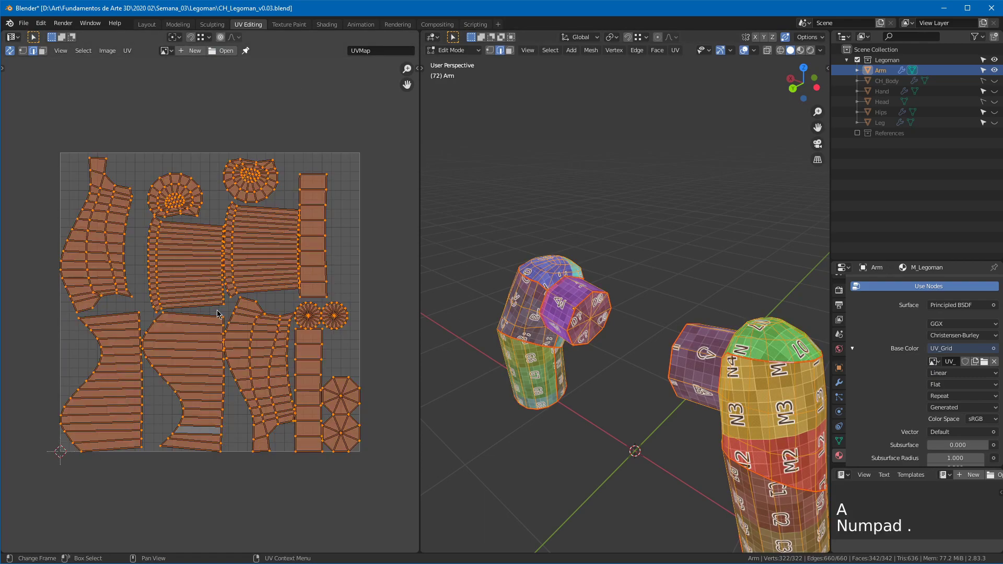
middle_click_drag(573, 309, 810, 277)
middle_click_drag(625, 341, 674, 258)
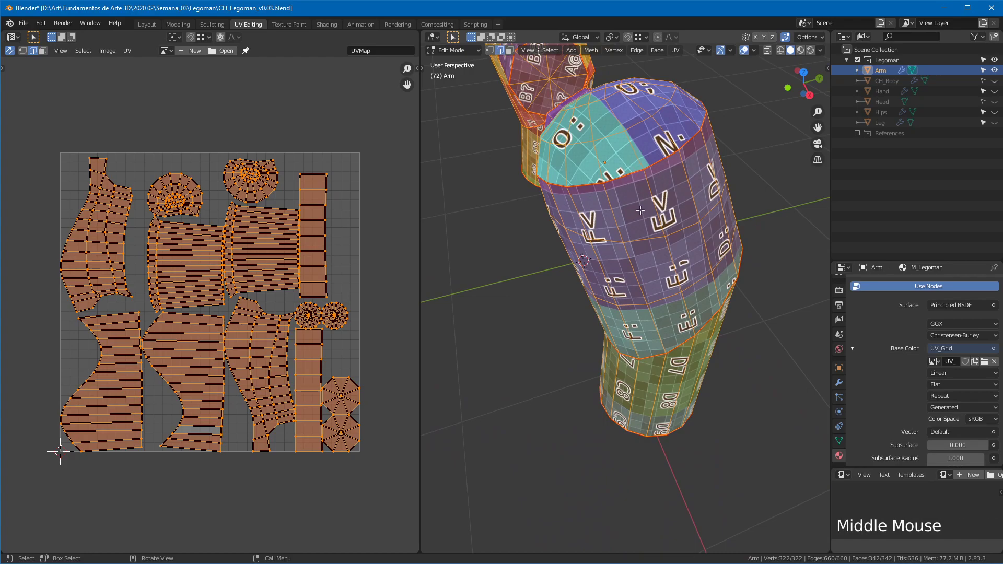
middle_click_drag(722, 321, 633, 242)
Step: Try clearing the elbow seams on both arms, check the grid across the elbow, and undo the clearing
left_click(726, 298)
mouse_move(746, 259)
middle_mouse_down()
mouse_move(685, 269)
mouse_move(775, 261)
mouse_move(753, 252)
middle_mouse_up()
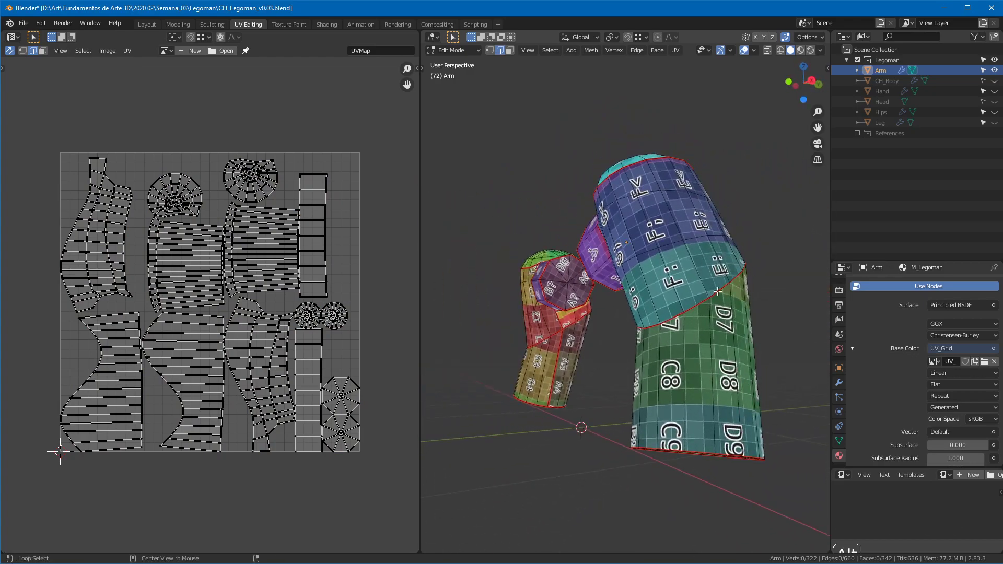
right_click(537, 342)
left_click(511, 356)
middle_click_drag(730, 270, 650, 305)
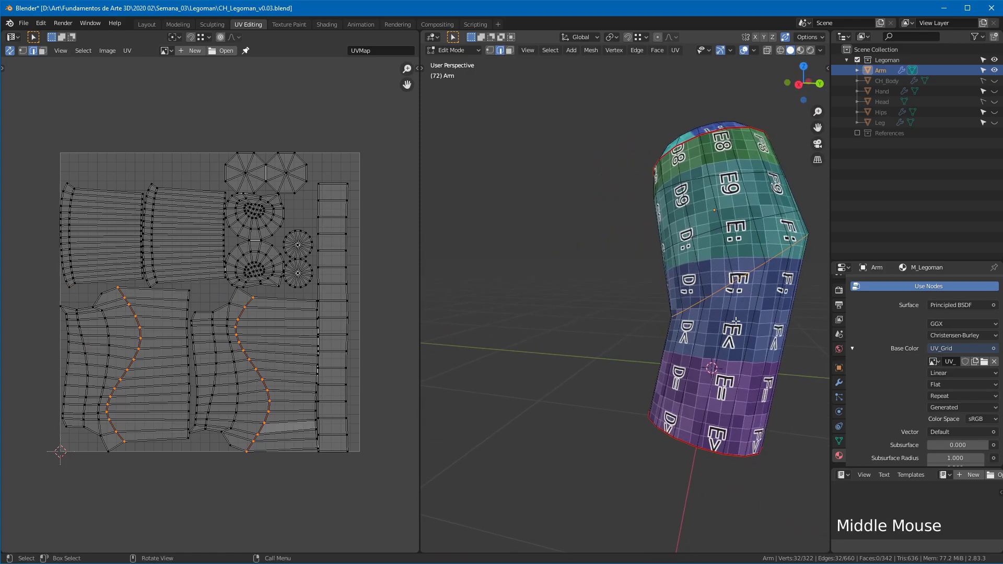
middle_click_drag(770, 340, 660, 299)
key("ctrl+z")
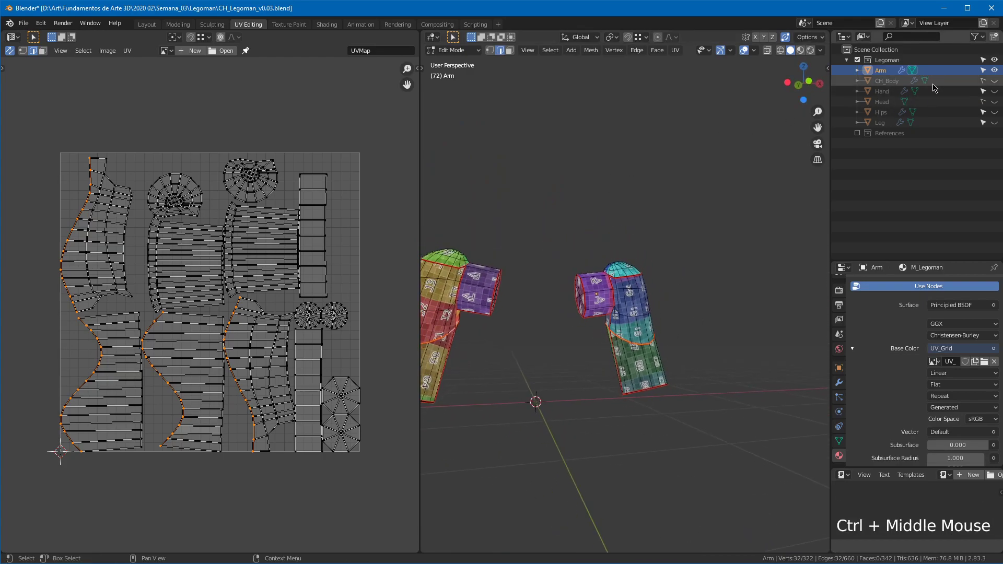
Step: Leave Edit Mode, hide the Arm object, and show the Hand object in Edit Mode
key("Tab")
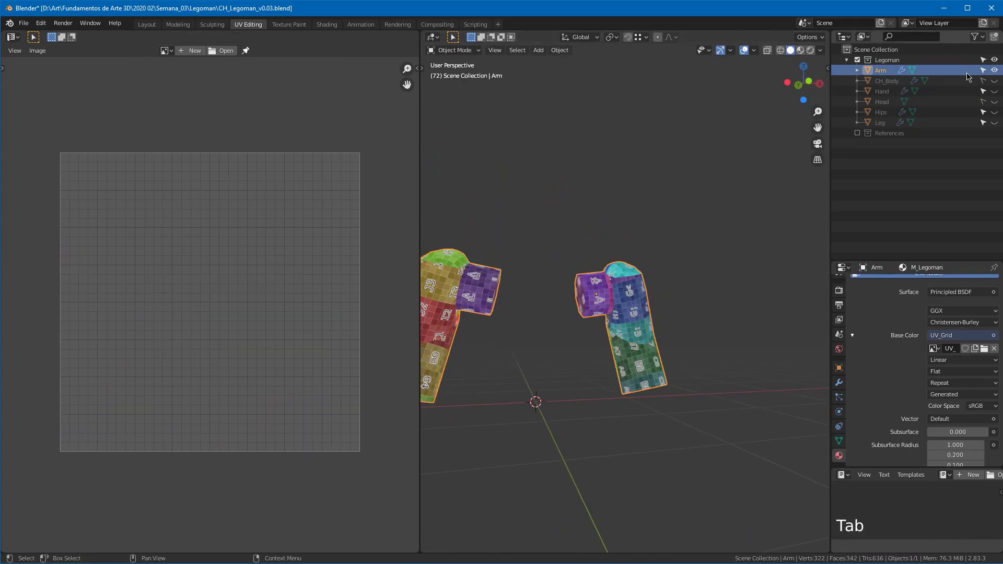
left_click(995, 70)
left_click(994, 91)
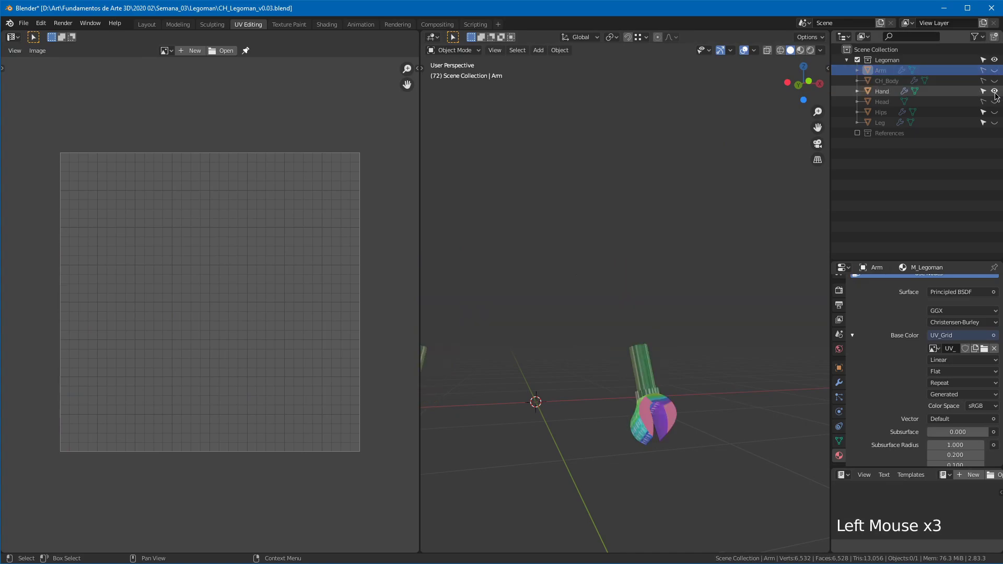
left_click(930, 95)
key("Tab")
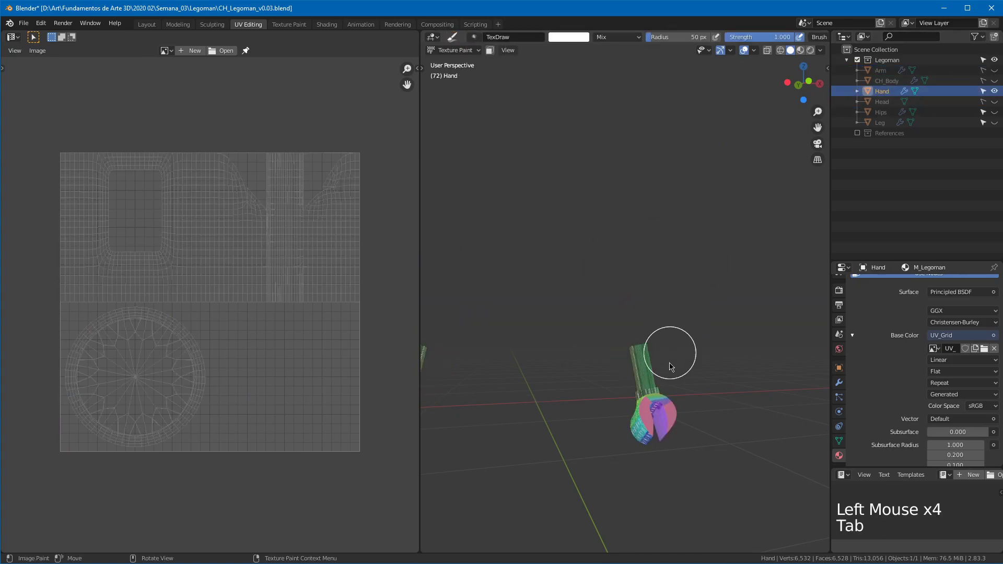
key("Tab")
Step: Select the edge loops bordering the flat C-shaped faces of one hand's claw, including the short edges at the claw tips
middle_click_drag(750, 394, 745, 251)
middle_click_drag(658, 341, 702, 458)
middle_click_drag(669, 397, 657, 332, "shift")
middle_click_drag(530, 339, 700, 315, "shift")
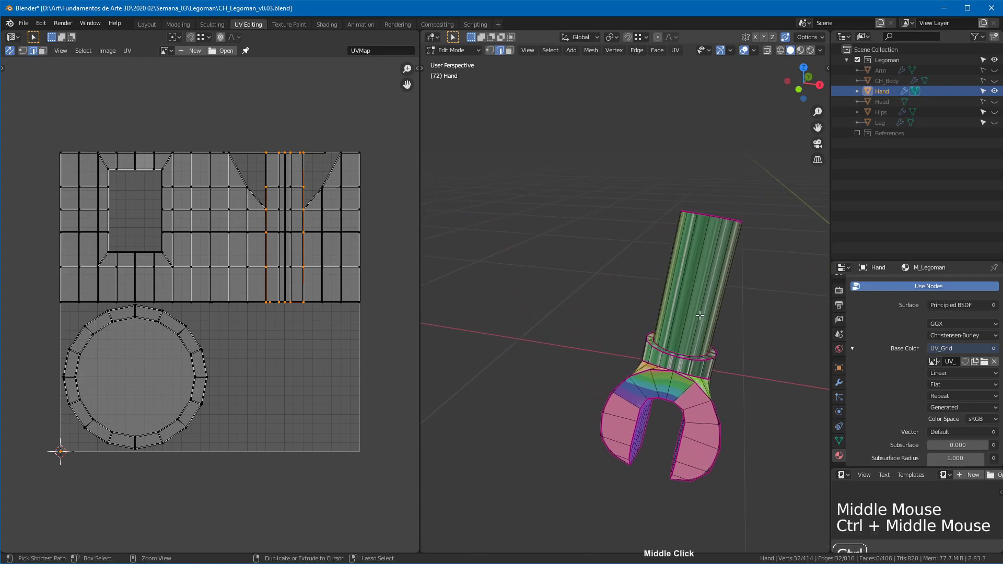
middle_click_drag(637, 419, 585, 271)
middle_click_drag(517, 340, 553, 276)
left_click(578, 296, "alt+shift")
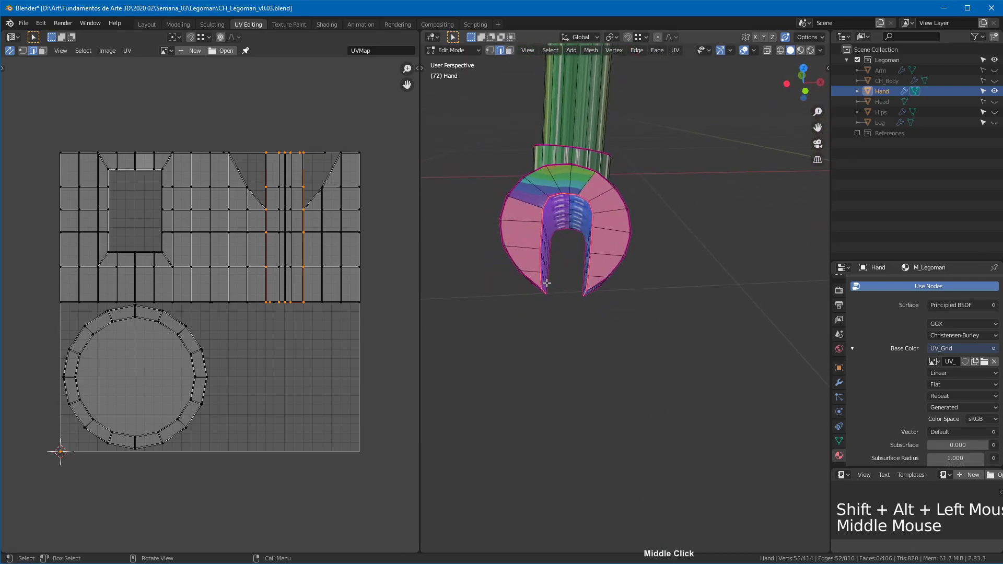
left_click(553, 276, "alt+shift")
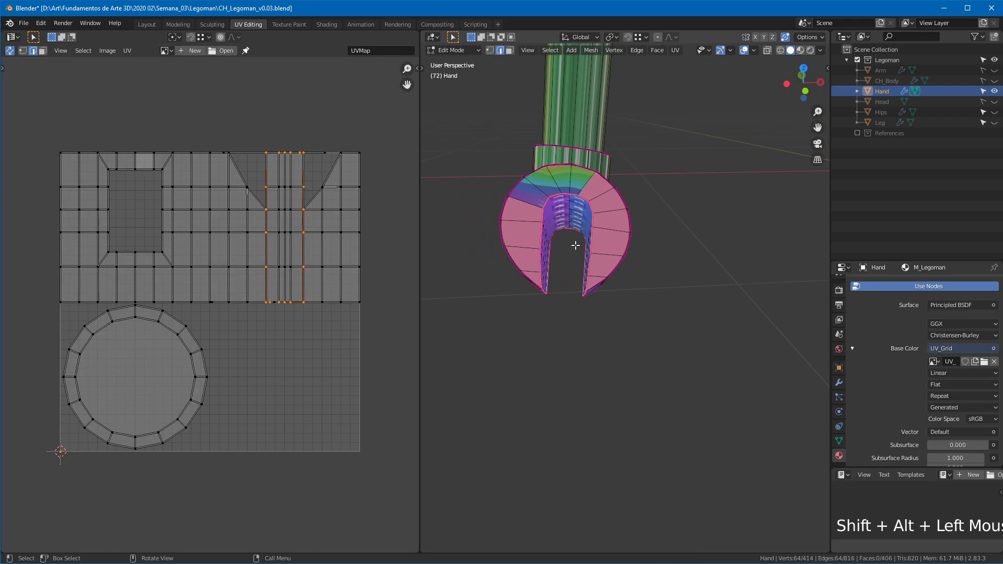
middle_click_drag(634, 267, 679, 295)
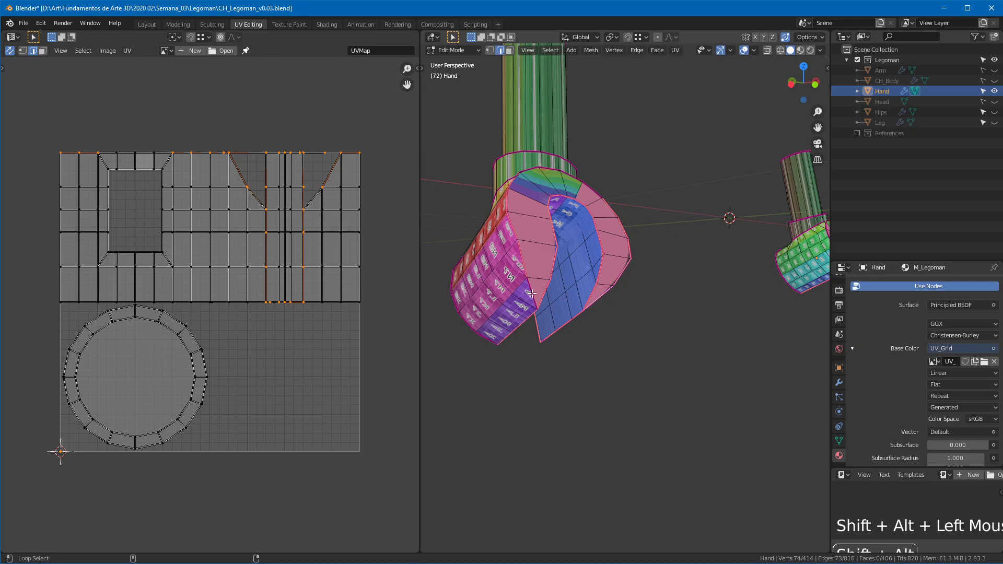
middle_click_drag(580, 226, 546, 187)
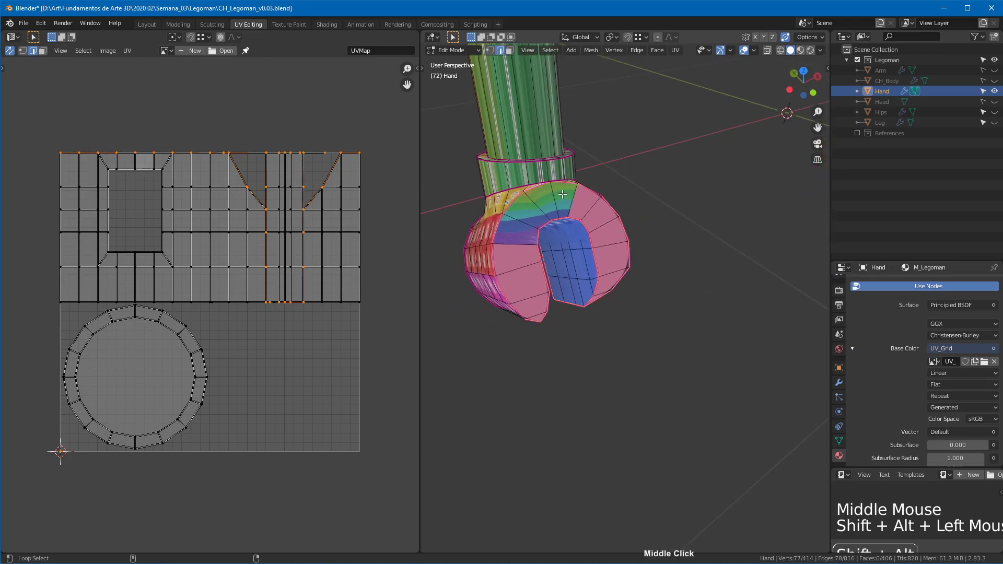
middle_click_drag(532, 275, 711, 243)
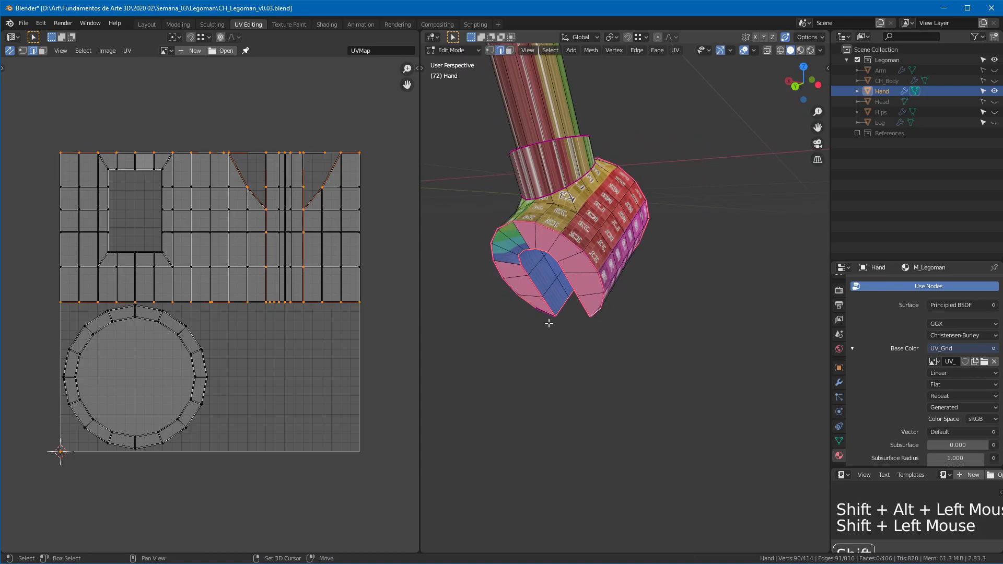
Step: Add the matching claw loops and tip edges of the other hand to the selection and mark them all as seams
middle_click_drag(542, 317, 454, 240)
middle_click_drag(721, 219, 737, 285, "shift")
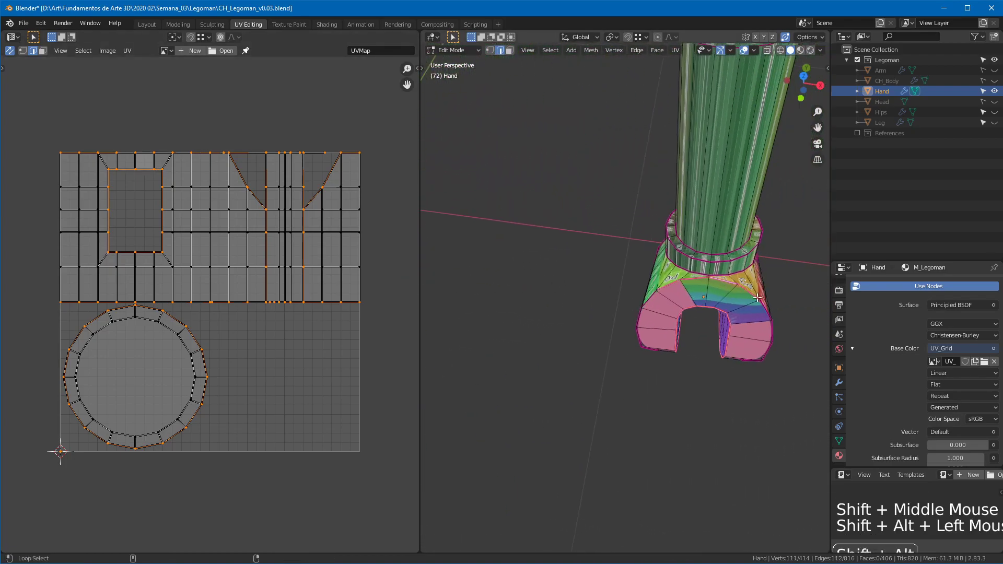
left_click(640, 317, "alt+shift")
middle_click_drag(641, 318, 654, 298)
left_click(702, 344, "shift")
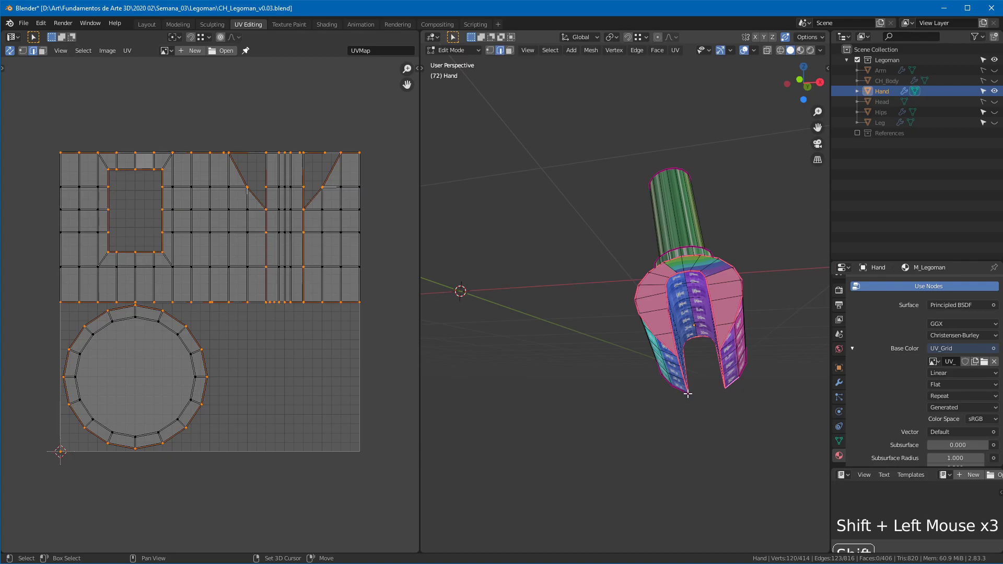
middle_click_drag(781, 330, 730, 362)
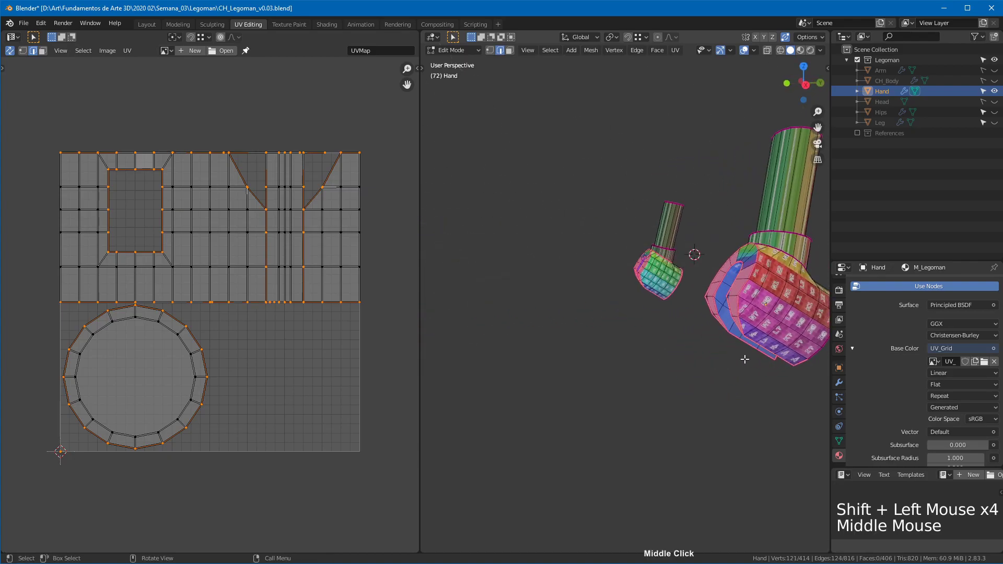
middle_click_drag(780, 298, 698, 325)
middle_click_drag(597, 308, 715, 312)
right_click(716, 312)
left_click(698, 303)
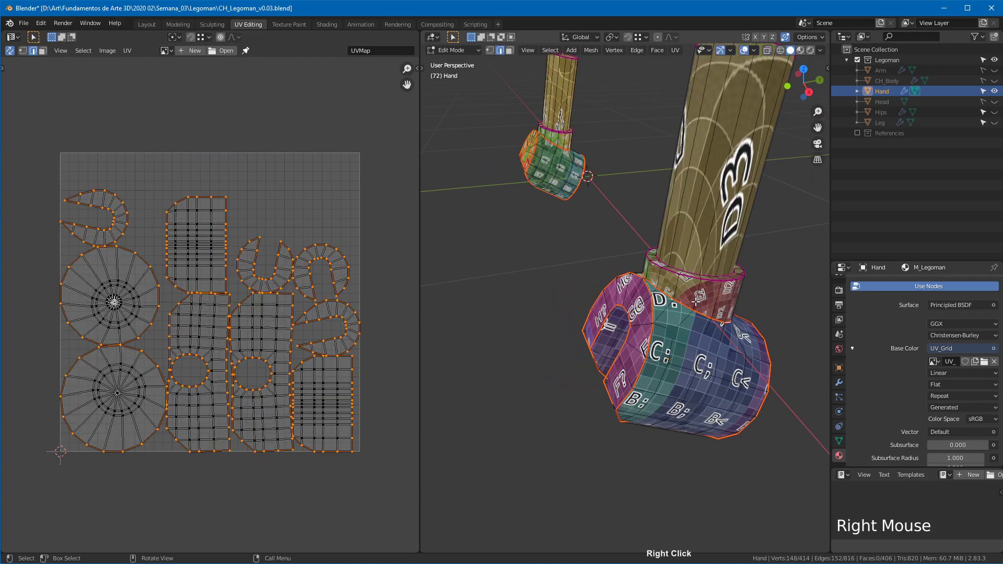
Step: Mark seams lengthwise along the cuff and wrist cylinder and around the wrist's end cap on both hands
middle_click_drag(615, 326, 729, 303)
left_click(758, 346)
middle_click_drag(743, 229, 638, 355, "shift")
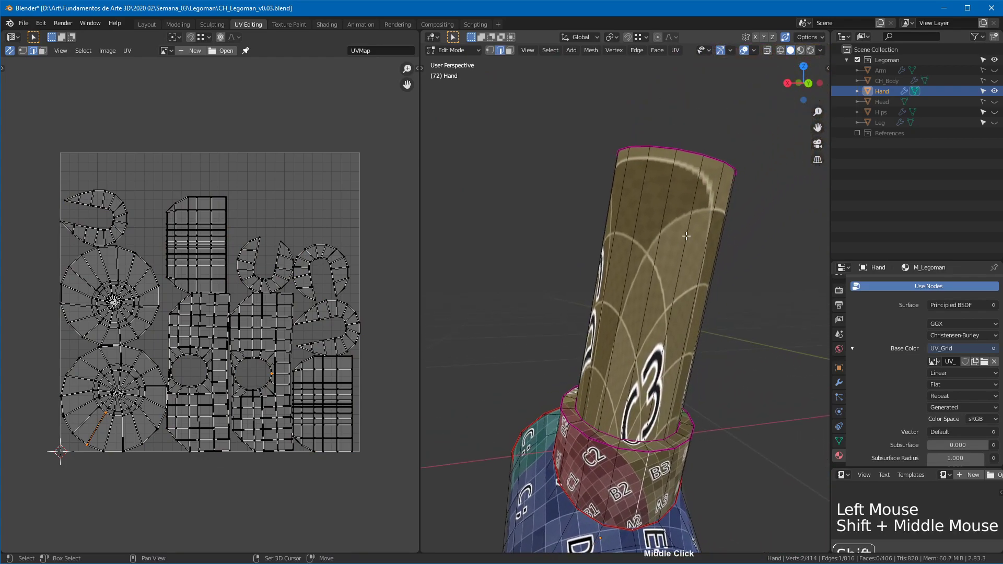
left_click(692, 210, "ctrl+shift")
middle_click_drag(693, 211, 699, 180)
left_click(699, 177, "alt+shift")
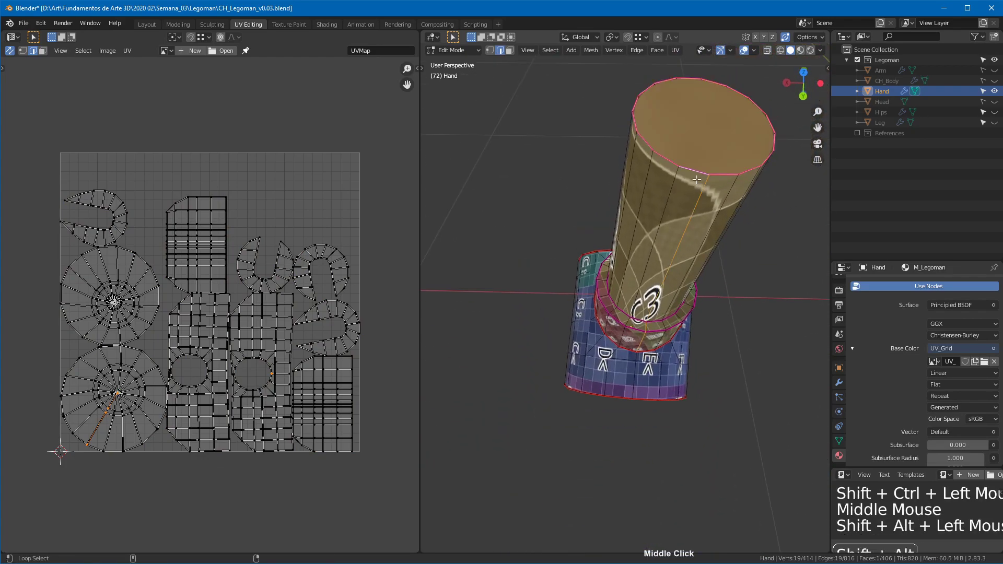
middle_click_drag(688, 290, 632, 377, "ctrl")
middle_click_drag(588, 315, 116, 296, "shift")
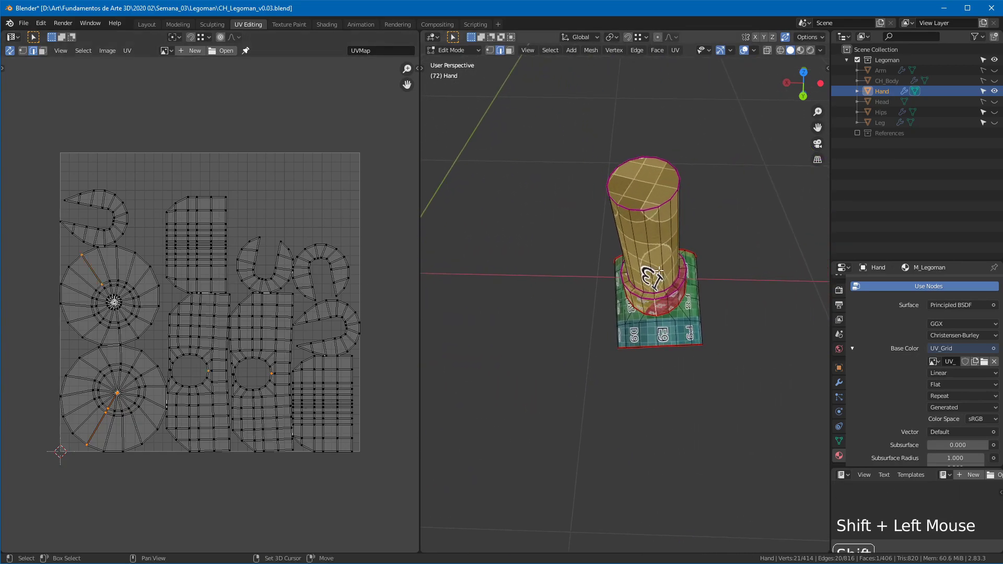
left_click(636, 216, "alt+shift")
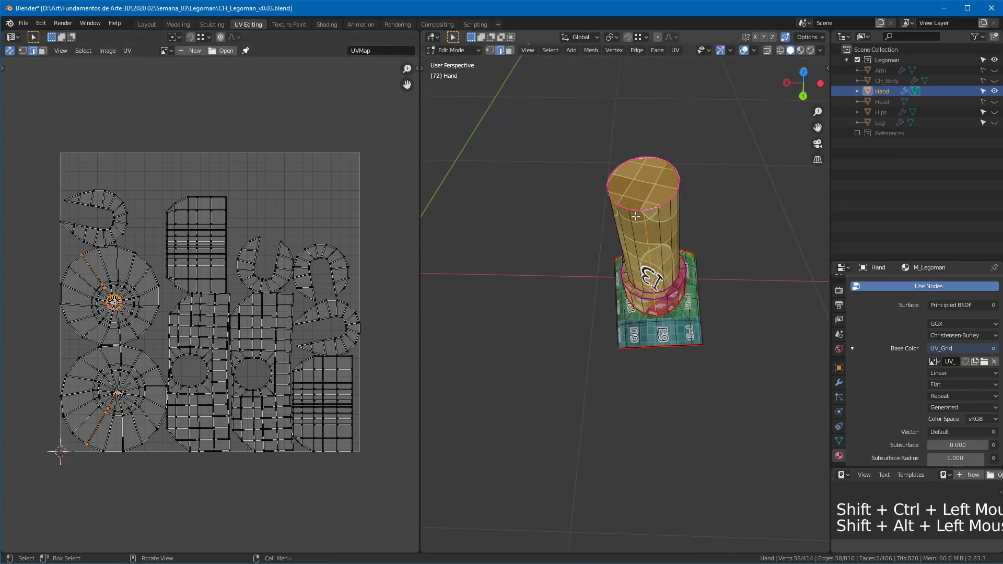
right_click(641, 221)
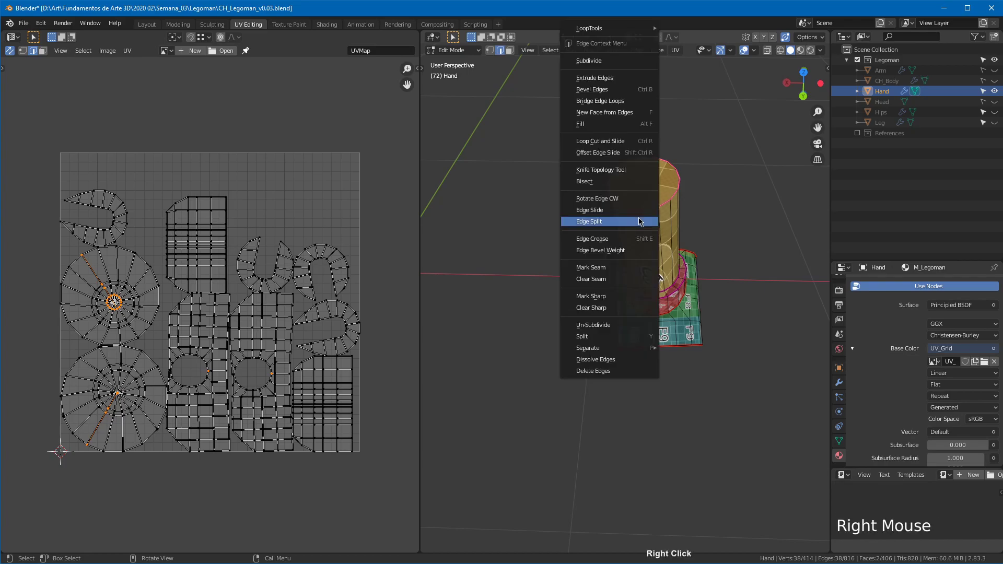
left_click(615, 273)
Step: Leave Edit Mode, hide the Hand object, and show the Hips object in Edit Mode
middle_click_drag(511, 273, 498, 326)
key("Tab")
middle_click_drag(630, 263, 850, 226, "shift")
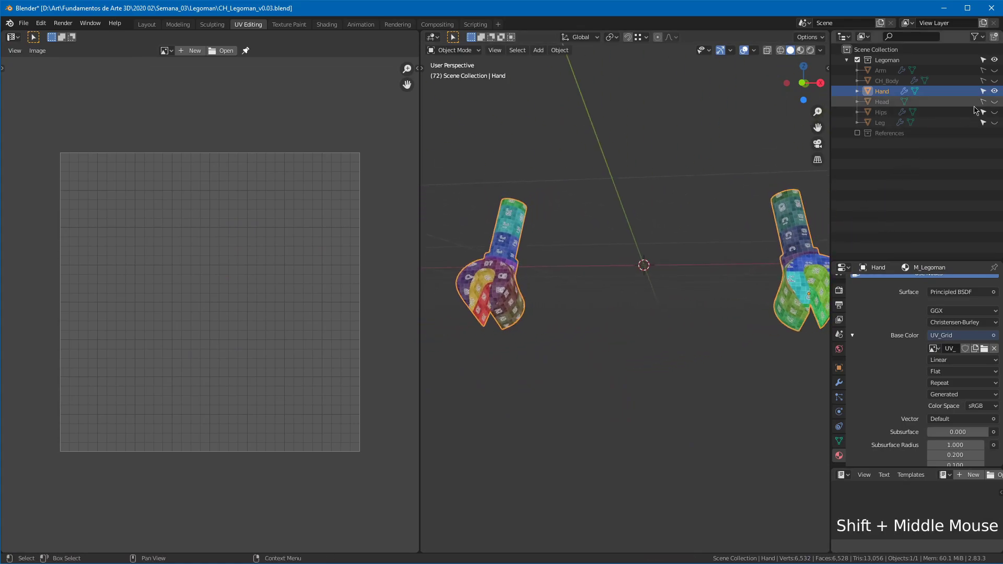
left_click(995, 91)
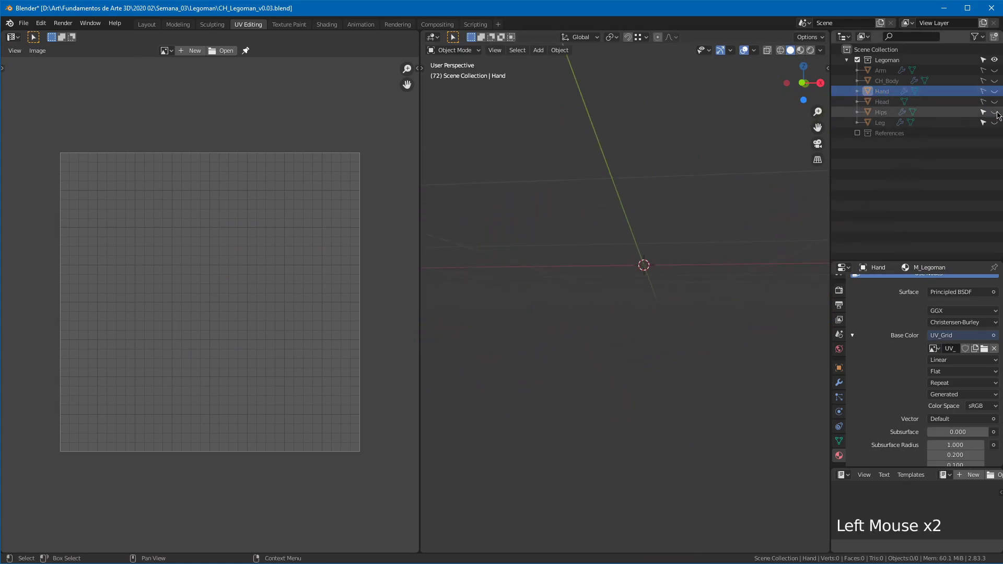
left_click(995, 112)
left_click(715, 255)
key("Tab")
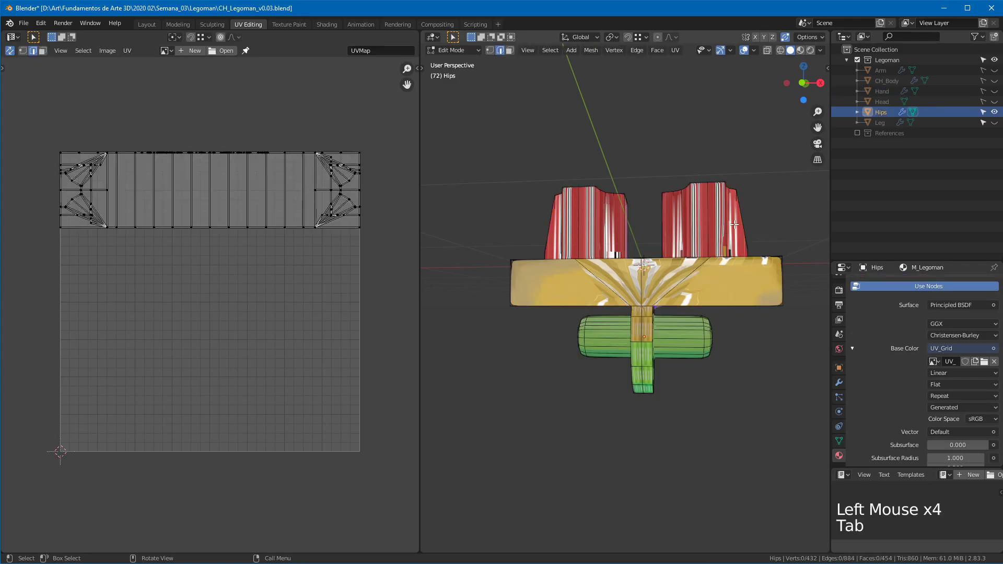
Step: Turn off the viewport display of the Hips' Subdivision modifier and collapse the Bevel and Subdivision settings
middle_click_drag(724, 264, 713, 322)
left_click(839, 383)
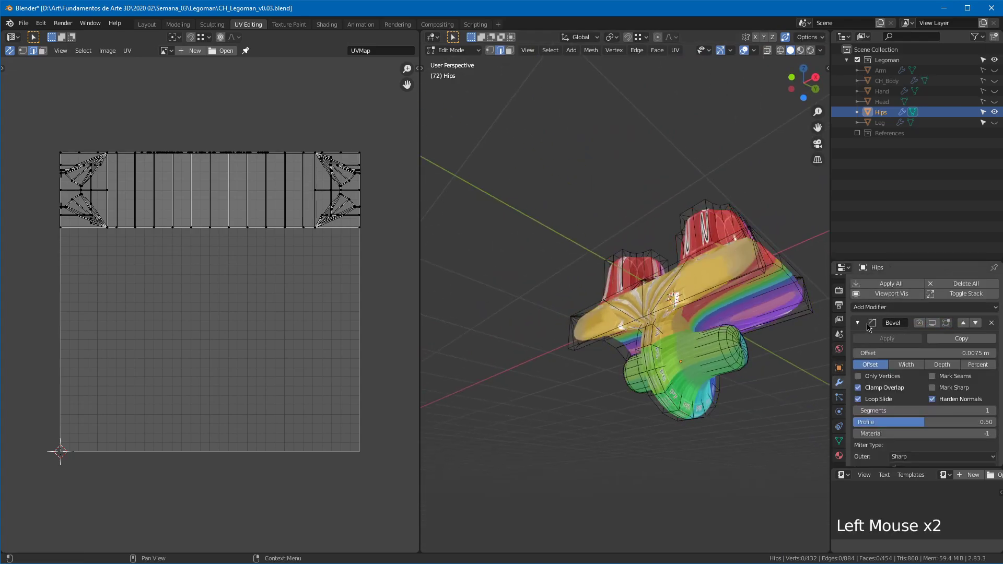
left_click(858, 323)
left_click(920, 342)
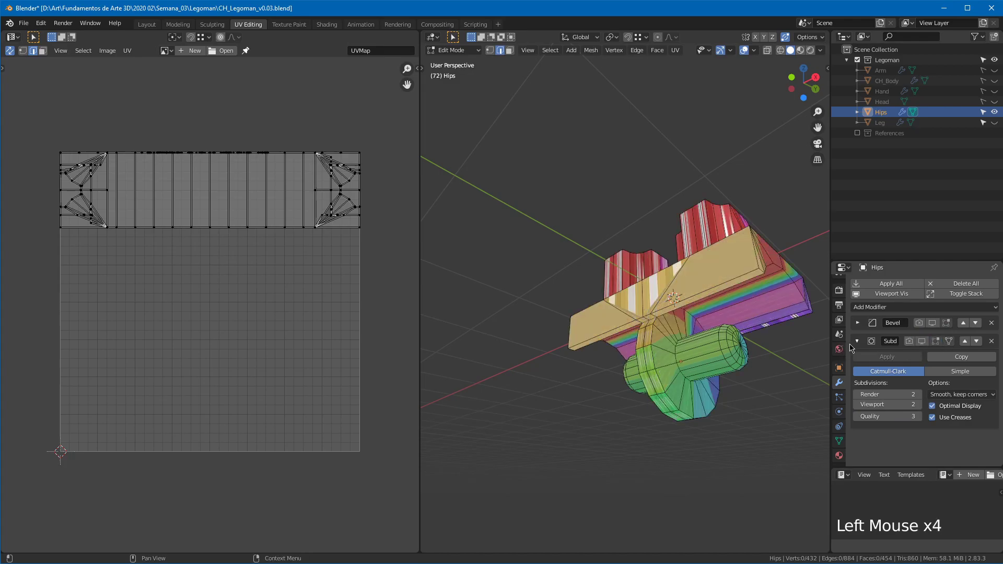
left_click(857, 342)
Step: Maximize the 3D viewport and select the outer rim loops of the round disc beneath the hips
middle_click_drag(648, 314, 612, 285)
key("ctrl+space")
left_click(585, 256, "alt+shift")
left_click(570, 255, "alt+shift")
left_click(686, 252, "alt+shift")
mouse_move(686, 253)
middle_mouse_down()
mouse_move(739, 274)
mouse_move(676, 237)
middle_mouse_up()
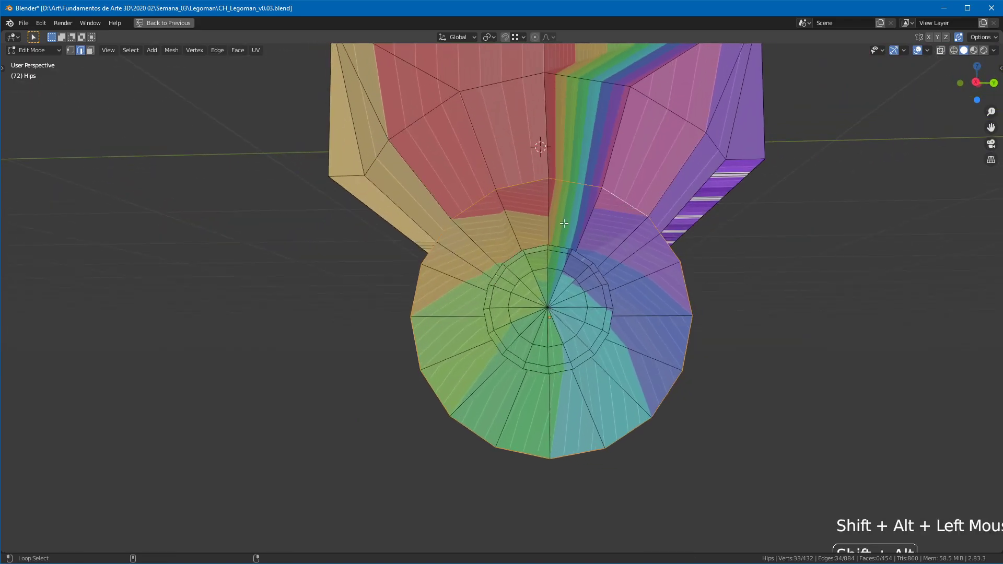
Step: Extend the selection with the edge loops where the side pins join the hips' central disc
middle_click_drag(728, 276, 575, 282)
middle_click_drag(841, 266, 788, 308)
left_click(900, 167, "alt+shift")
middle_click_drag(899, 167, 792, 276, "ctrl")
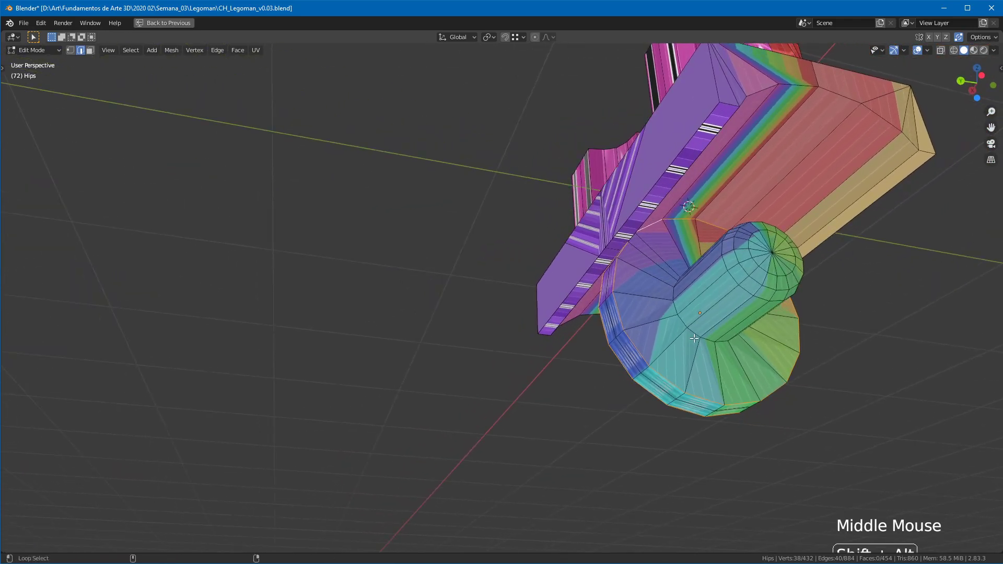
left_click(693, 336, "alt+shift")
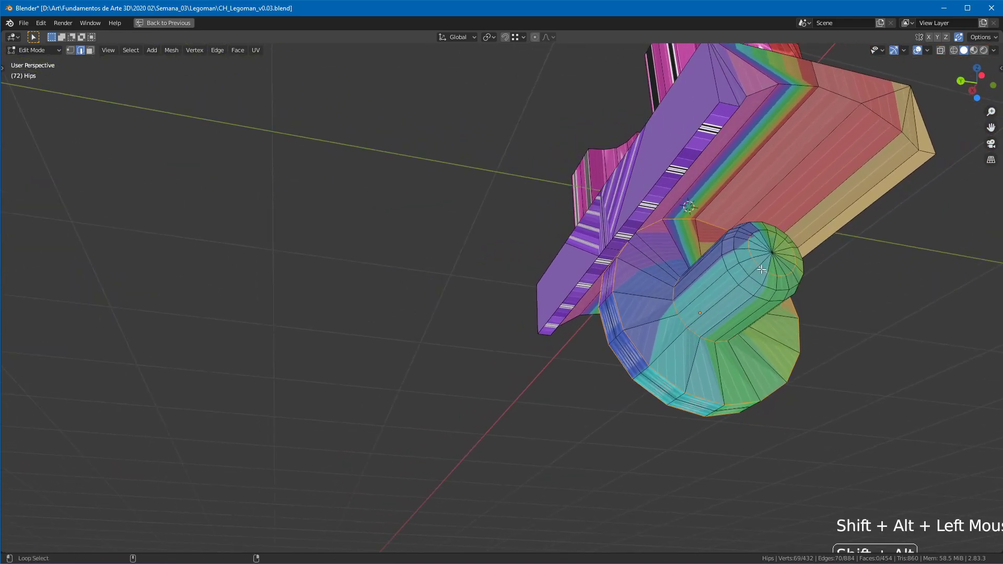
middle_click_drag(763, 269, 569, 345)
left_click(591, 395, "alt+shift")
middle_click_drag(570, 345, 578, 215, "shift")
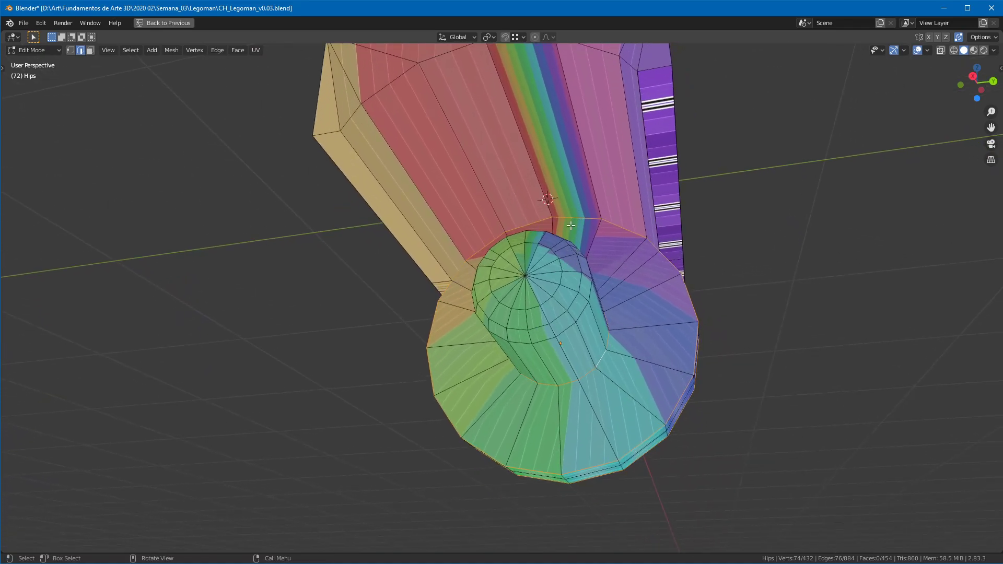
middle_click_drag(616, 251, 674, 299)
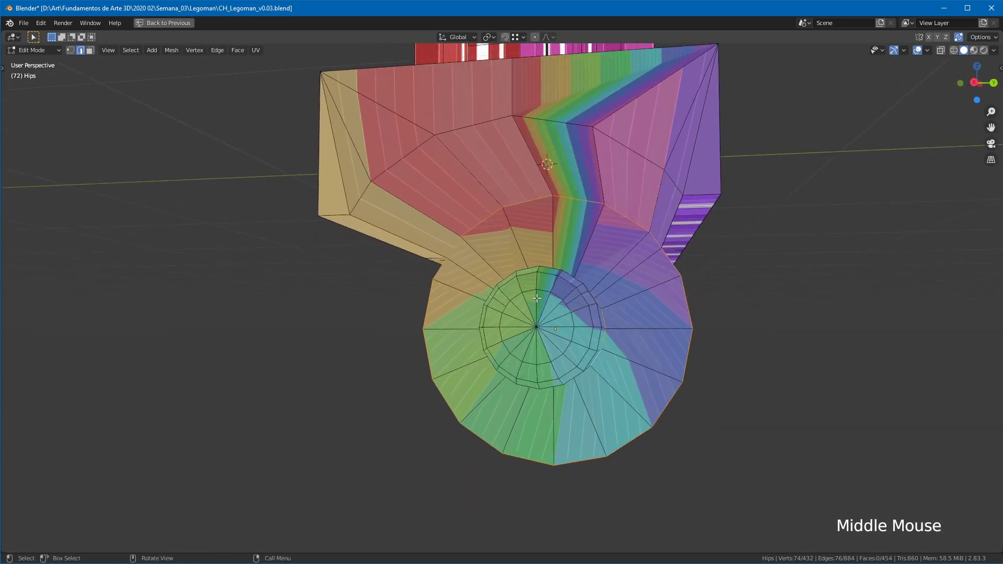
Step: Add the line of edges running lengthwise along one side pin up to its rounded tip
middle_click_drag(538, 298, 605, 147, "shift")
left_click(605, 146, "shift")
left_click(591, 181, "shift")
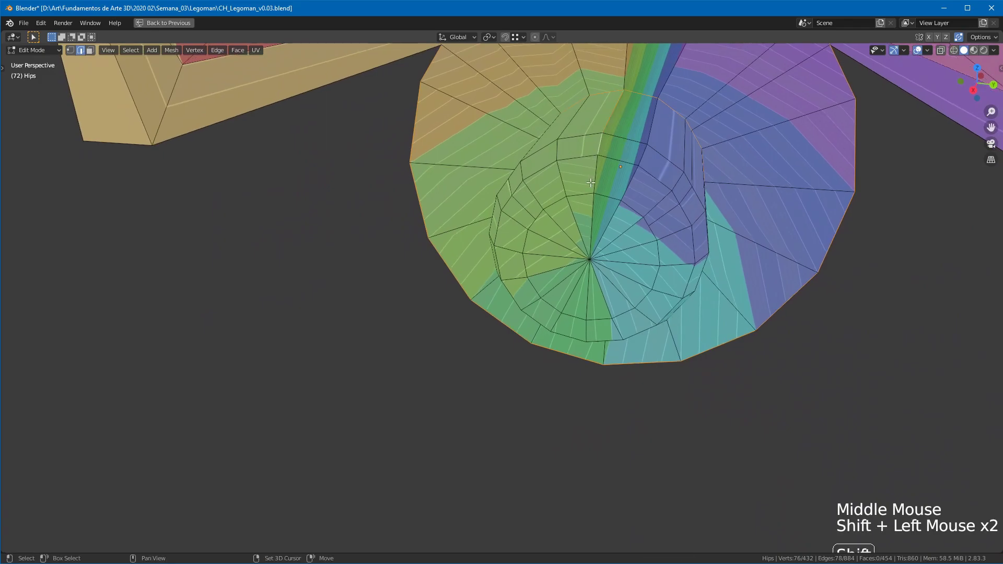
left_click(592, 181, "shift")
left_click(592, 209, "shift")
middle_click_drag(593, 209, 597, 163)
Step: Add the radial edges that meet at the centre of that pin's rounded tip to the selection
middle_click_drag(582, 196, 595, 180)
left_click(581, 200, "shift")
left_click(576, 227, "shift")
left_click(553, 241, "shift")
left_click(552, 267, "shift")
left_click(563, 282, "shift")
left_click(575, 294, "shift")
left_click(584, 298, "shift")
left_click(593, 297, "shift")
left_click(609, 289, "shift")
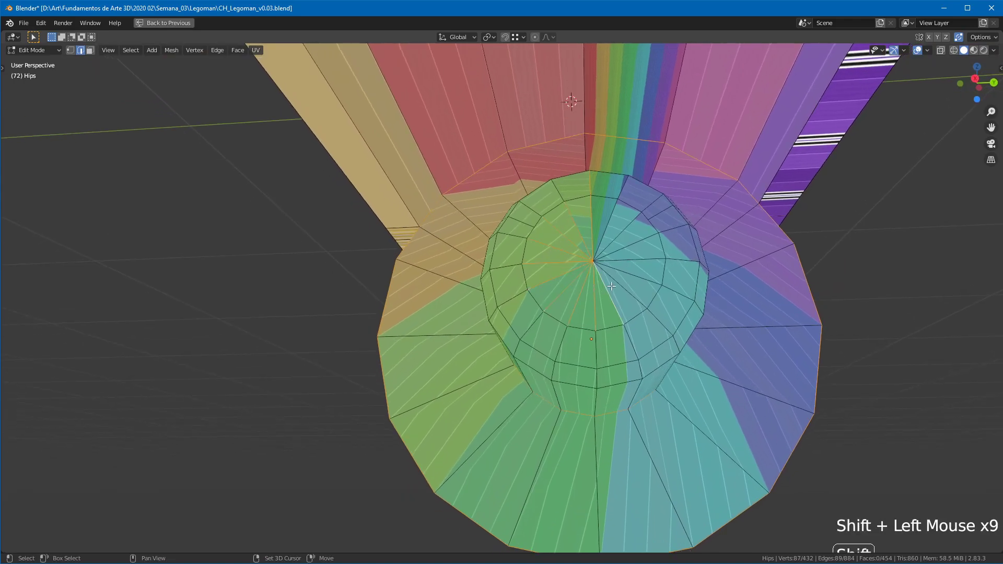
left_click(622, 270, "shift")
left_click(611, 221, "shift")
middle_click_drag(611, 221, 700, 190)
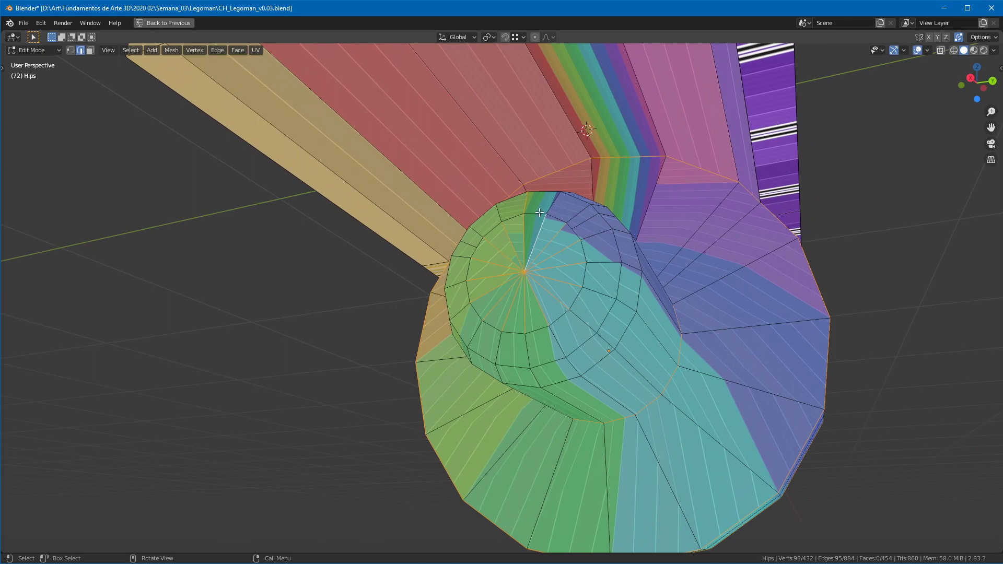
key("c")
middle_click(525, 269)
right_click(525, 269)
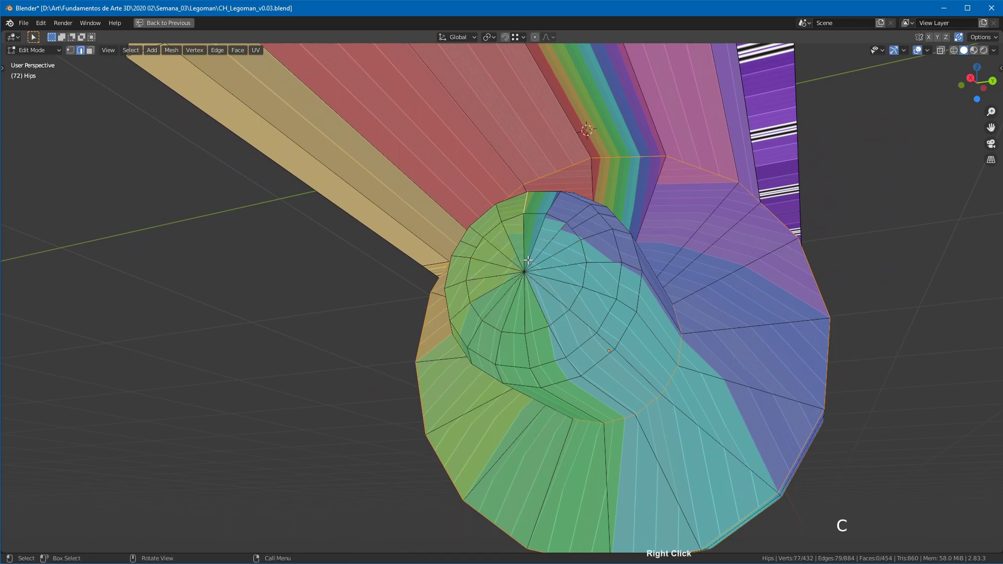
left_click(532, 214, "alt+shift")
left_click(583, 247, "alt+shift")
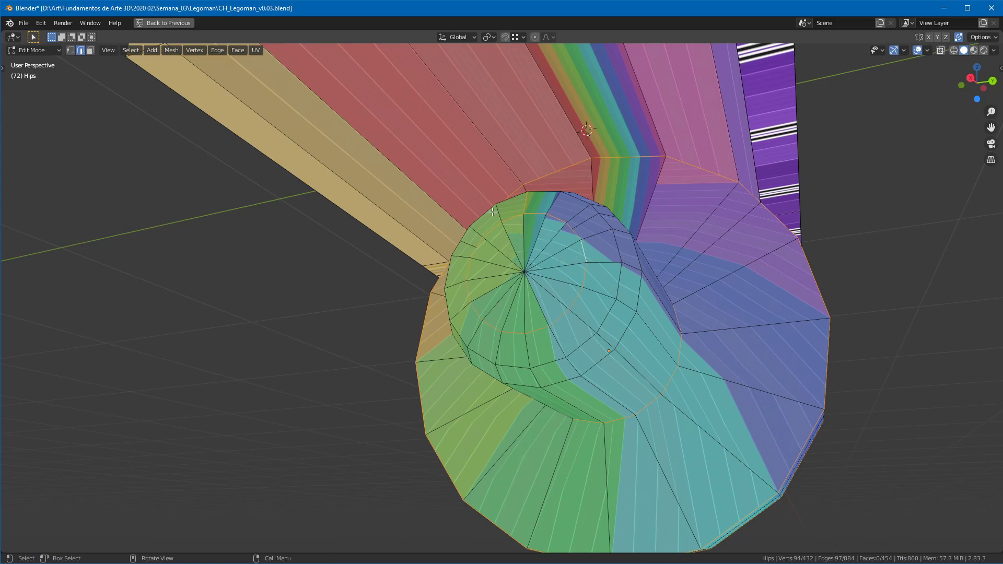
key("ctrl+z")
key("ctrl+z")
key("ctrl+z")
key("ctrl+z")
Step: Add the lengthwise line of edges along the opposite side pin to the selection
middle_click(716, 225)
middle_click_drag(716, 224, 862, 262)
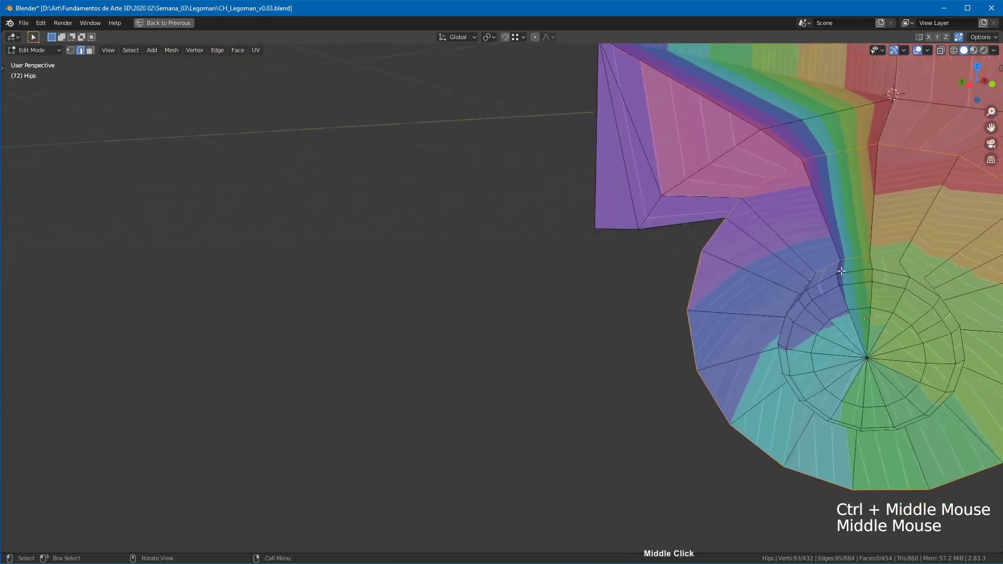
left_click(869, 263, "shift")
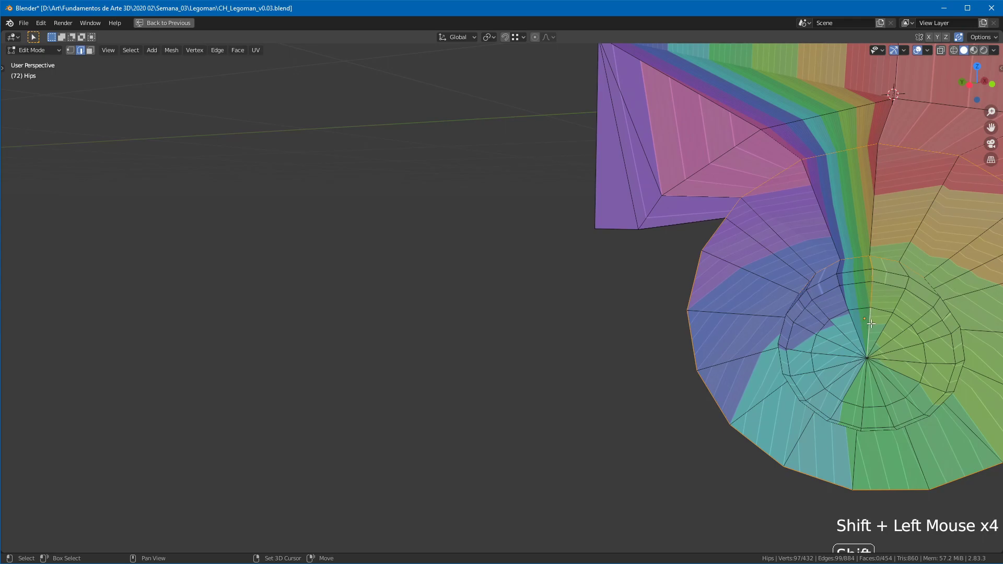
left_click(854, 324, "alt+shift")
key("ctrl+z")
key("ctrl+z")
key("ctrl+z")
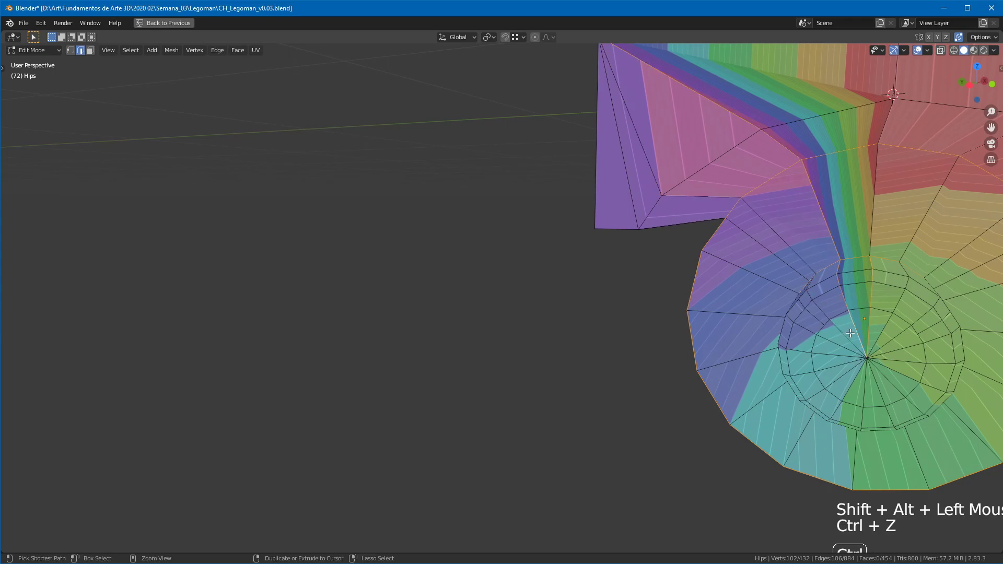
Step: Add the radial edges that meet at the centre of the opposite pin's rounded tip to the selection
left_click(851, 335, "shift")
left_click(842, 341, "shift")
left_click(838, 347, "shift")
left_click(835, 353, "shift")
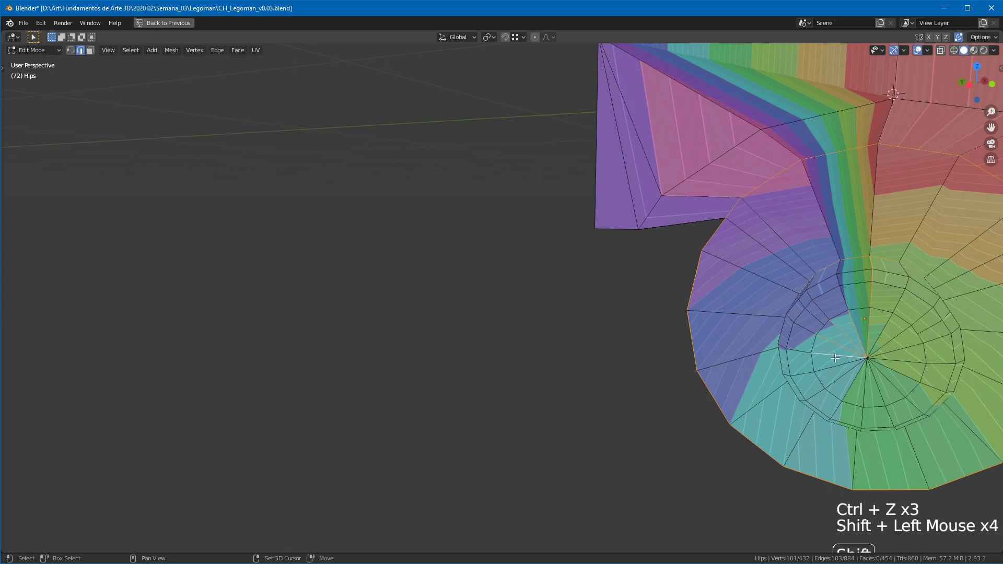
left_click(847, 376, "shift")
left_click(849, 380, "shift")
left_click(852, 384, "shift")
left_click(881, 389, "shift")
left_click(890, 383, "shift")
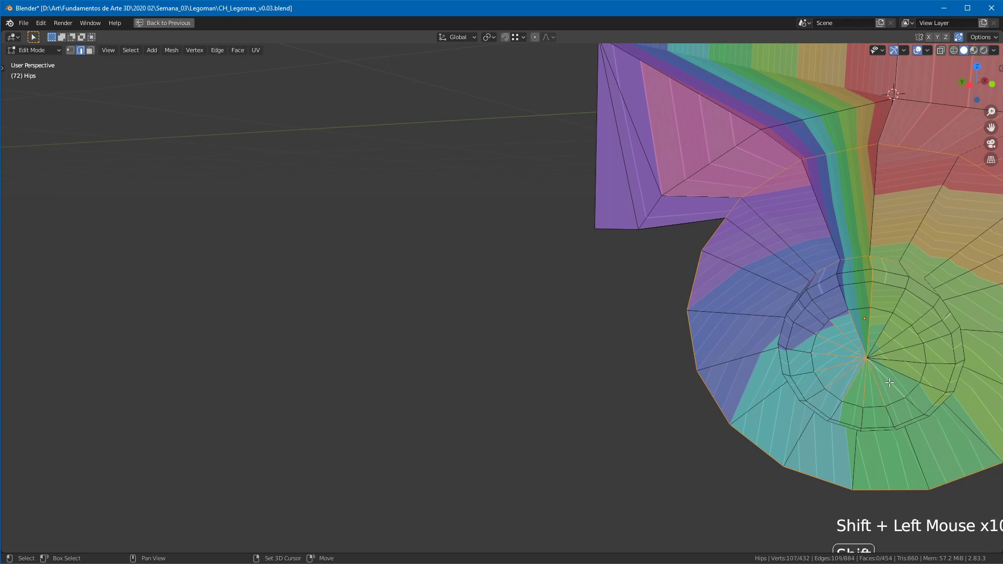
middle_click_drag(872, 312, 700, 242)
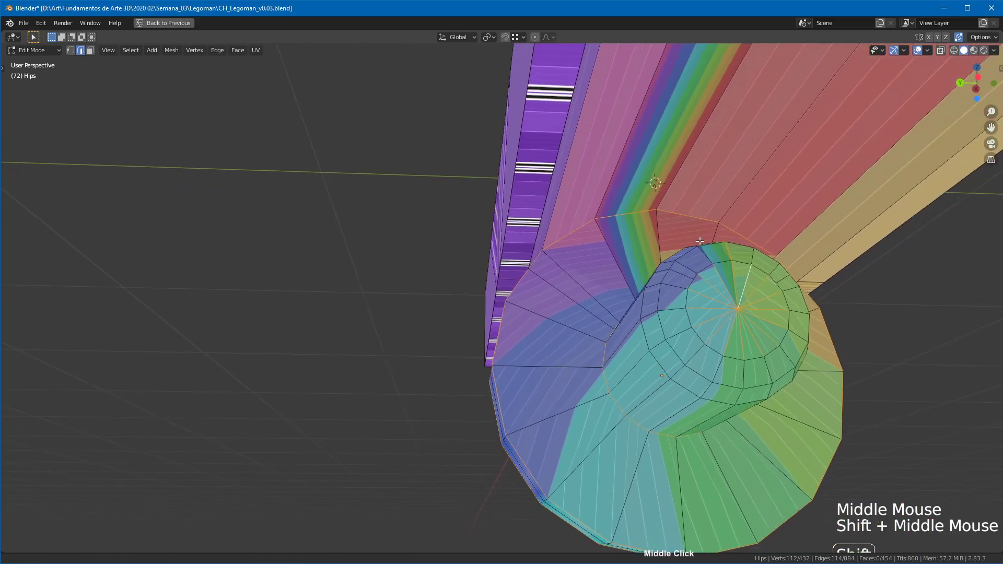
Step: Restore the full UV Editing layout and mark all selected hip edges as seams
key("ctrl+space")
middle_click_drag(740, 285, 674, 342, "shift")
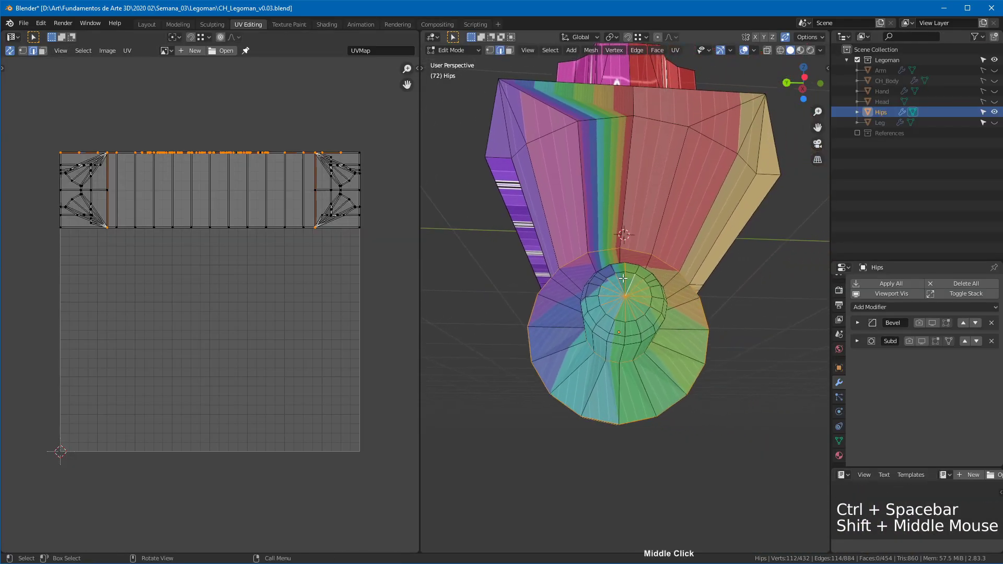
middle_click_drag(622, 237, 587, 291)
right_click(582, 293)
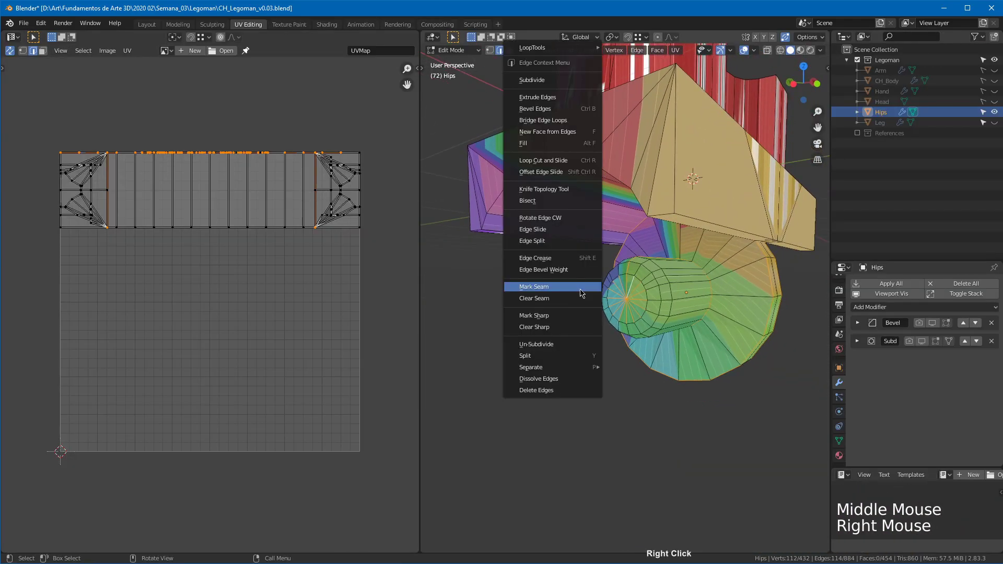
left_click(530, 287)
middle_click_drag(311, 245, 324, 136, "ctrl")
middle_click_drag(293, 271, 251, 240, "shift")
middle_click_drag(209, 209, 130, 157, "shift")
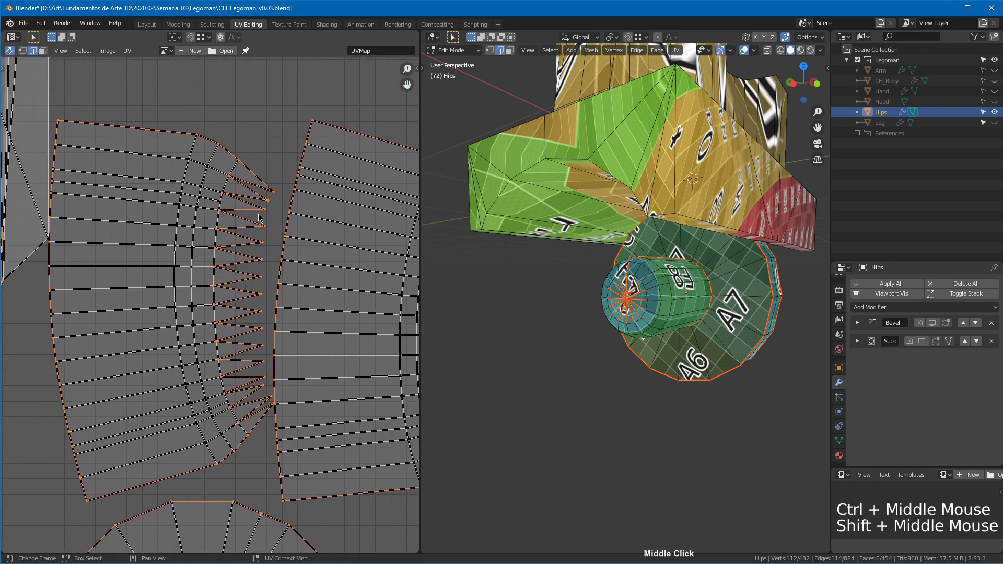
Step: Sketch a curved annotation arrow along the side of one pin's UV island and erase it
middle_click_drag(695, 288, 655, 283)
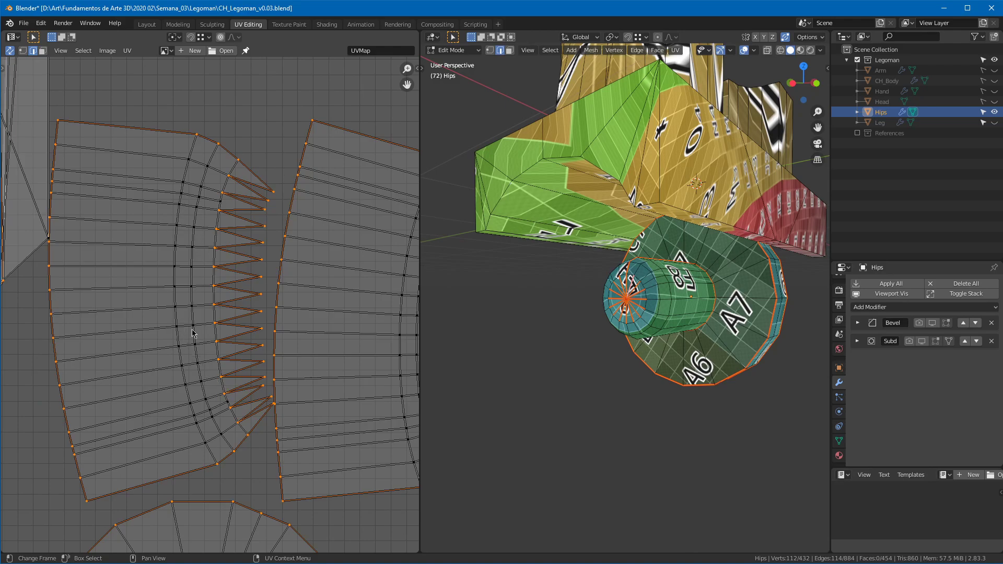
middle_click_drag(284, 188, 235, 253, "ctrl")
middle_click_drag(786, 276, 522, 324)
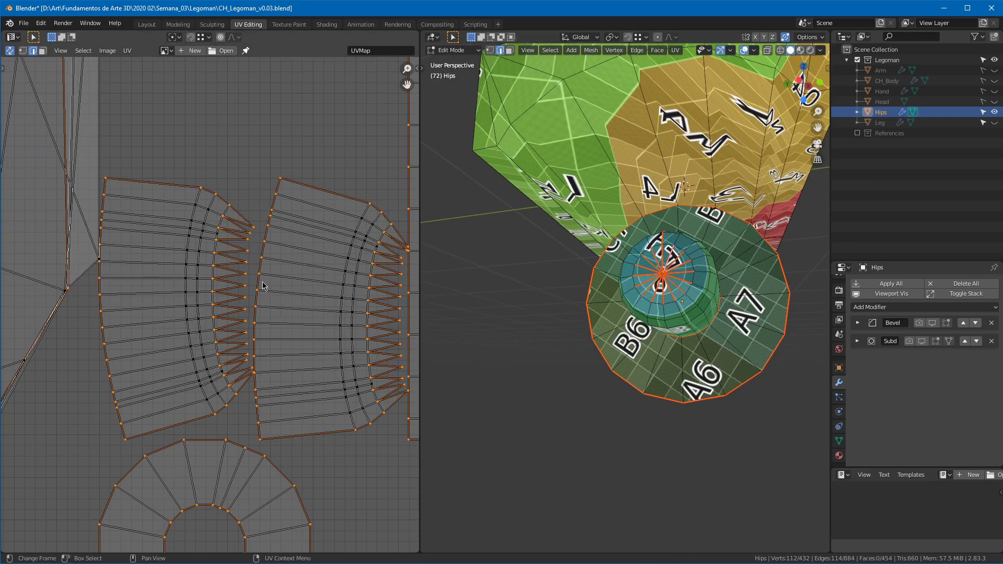
left_click_drag(286, 176, 286, 176)
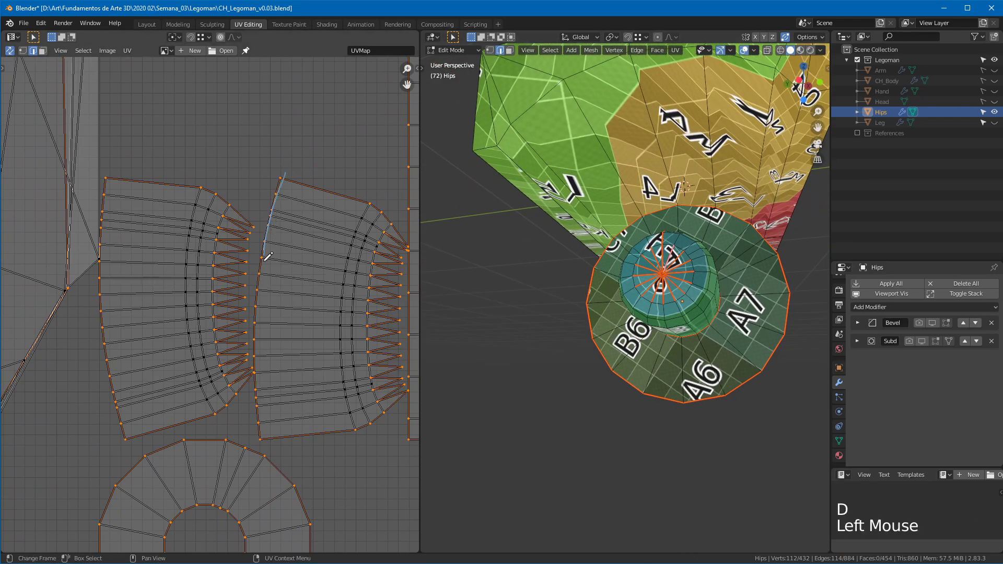
left_click_drag(290, 390, 317, 427)
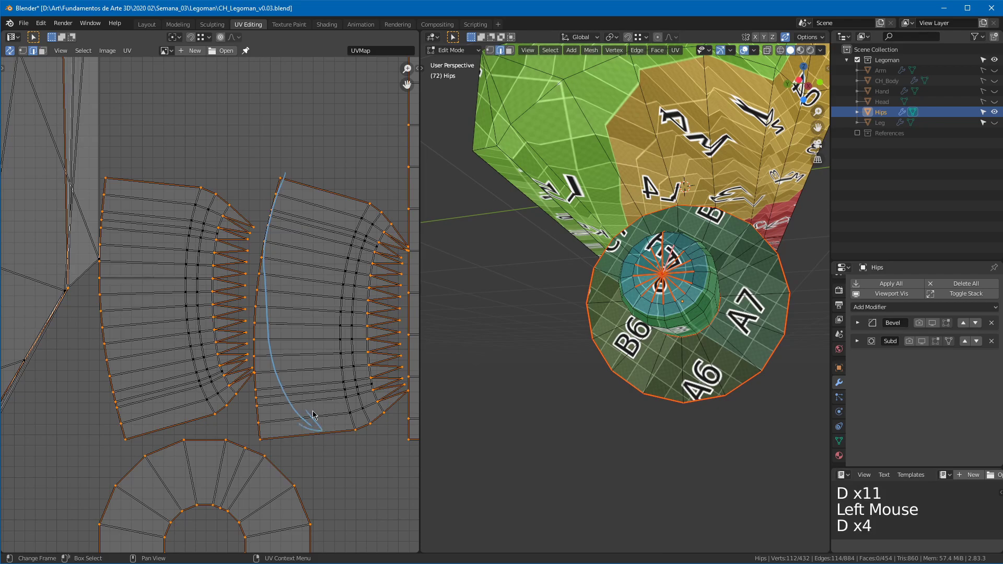
mouse_move(289, 175)
right_mouse_down()
mouse_move(268, 241)
mouse_move(284, 365)
mouse_move(331, 446)
right_mouse_up()
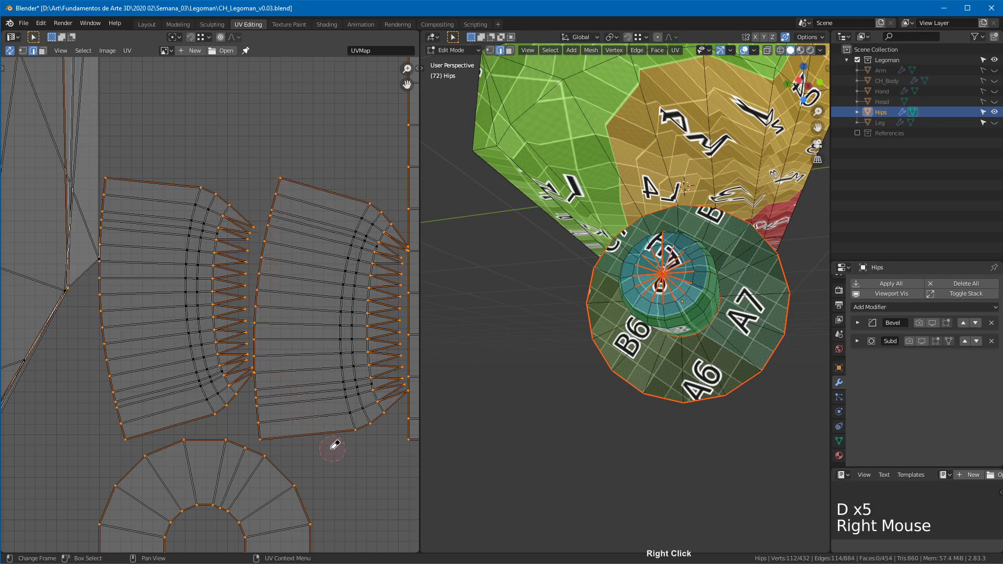
middle_click_drag(741, 314, 727, 237)
left_click(739, 255, "alt")
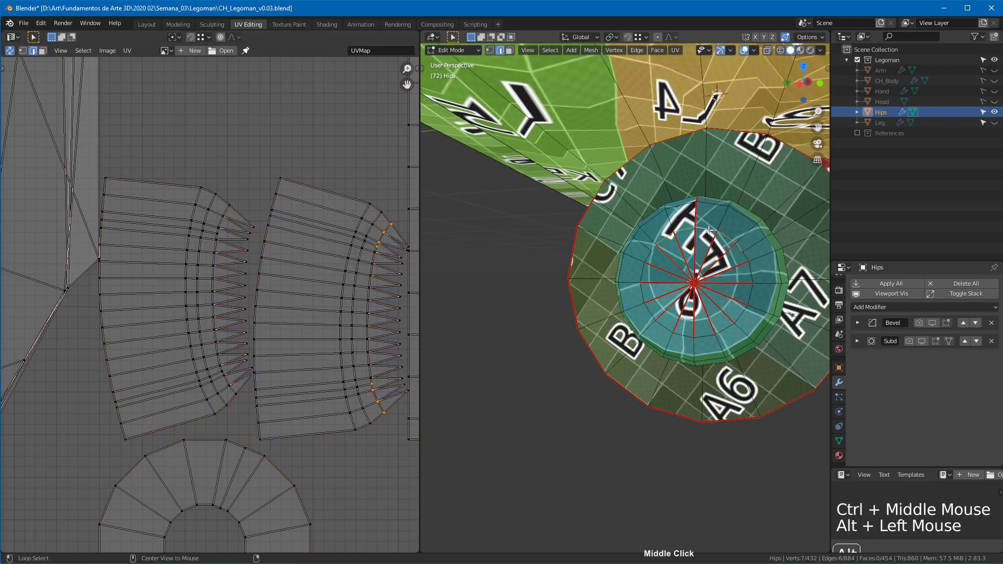
left_click(741, 257, "alt+shift")
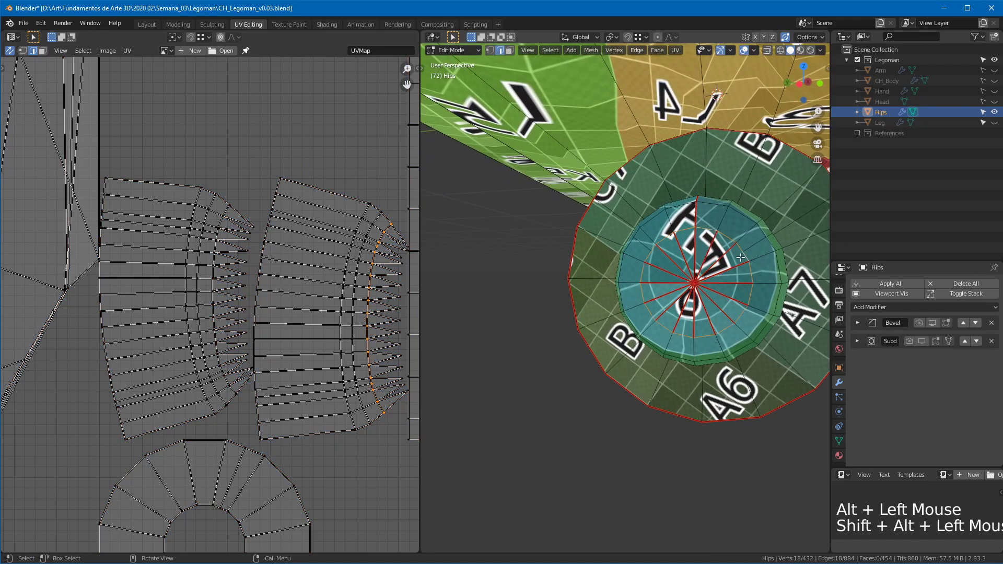
key("alt+a")
Step: Circle-select the radial edges at the centre of both pins' rounded tips and clear their seams
key("c")
left_click(697, 282)
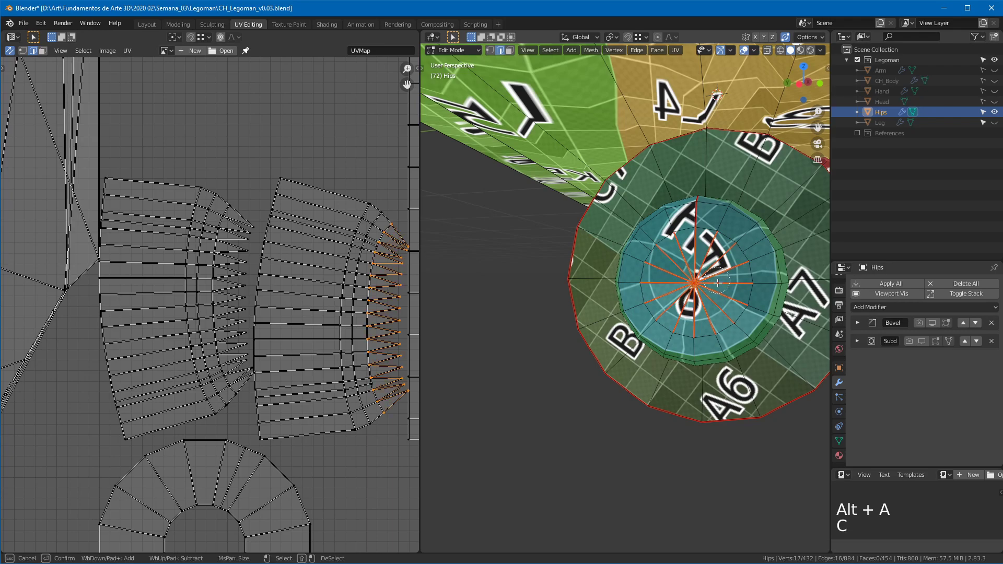
middle_click_drag(700, 282, 547, 276)
key("c")
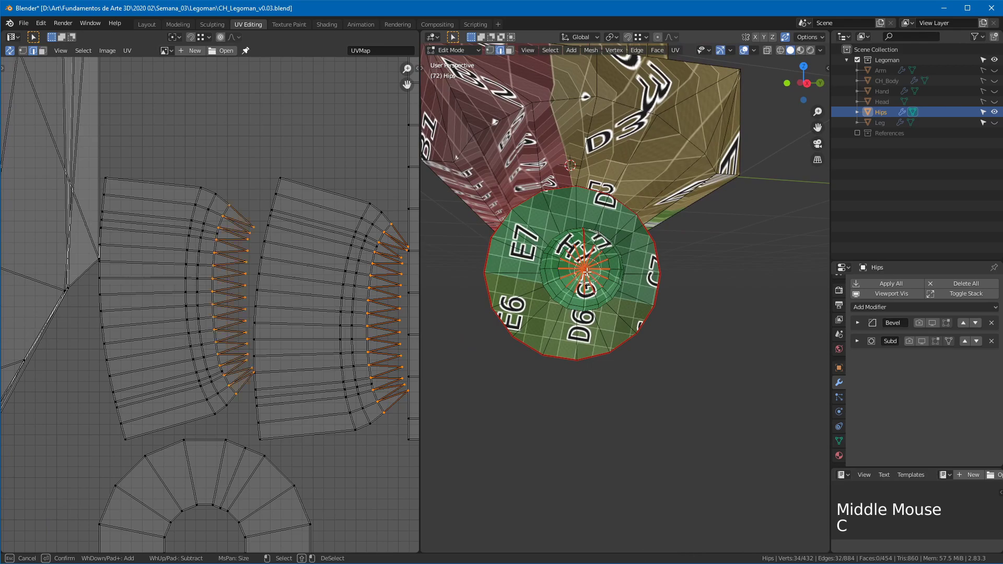
left_click(583, 271)
right_click(583, 270)
right_click(580, 270)
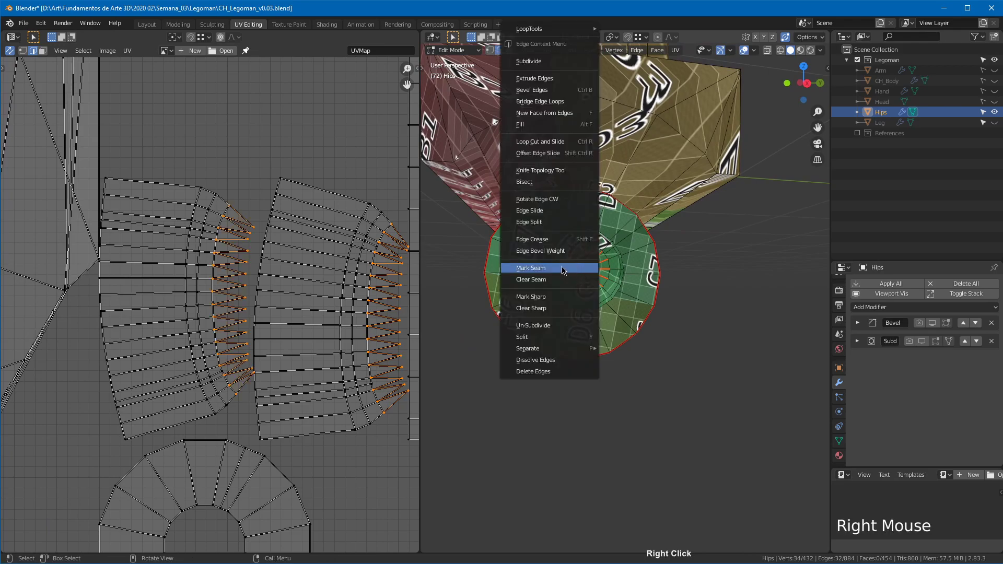
left_click(542, 268)
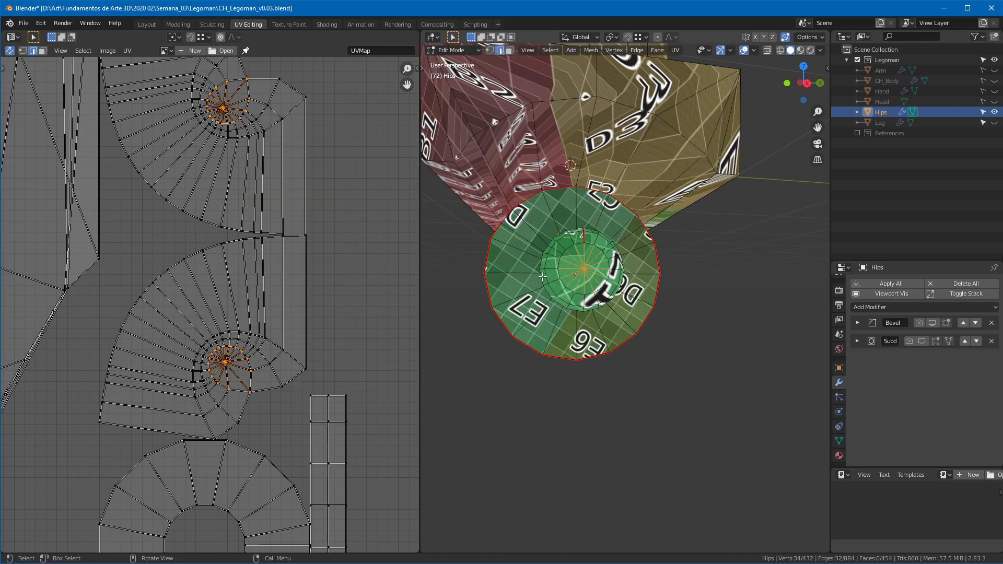
Step: Select the ring of edges around the cap on both pins' rounded tips and mark the rings as seams
left_click(566, 250, "alt")
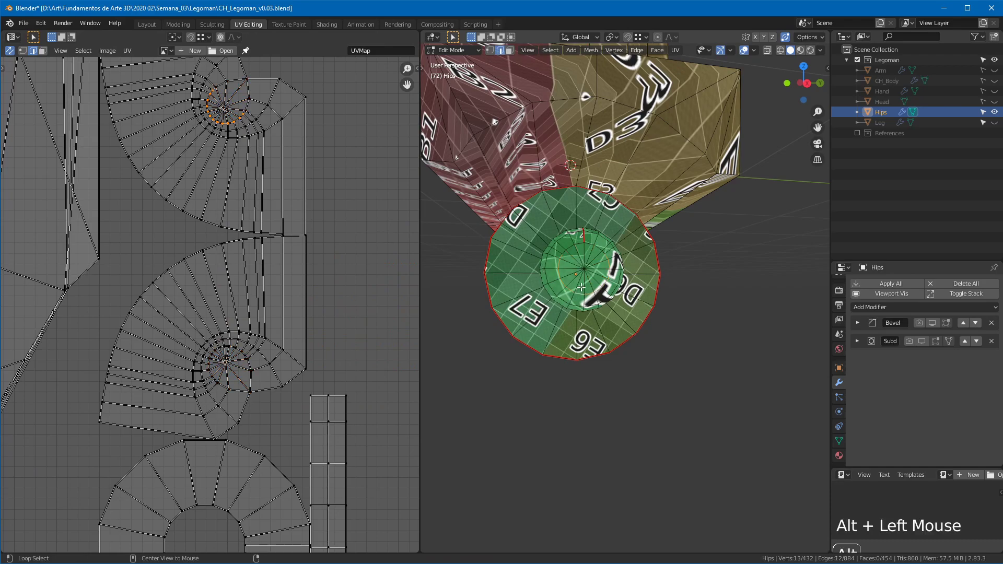
left_click(567, 250, "alt+shift")
middle_click_drag(554, 258, 651, 274)
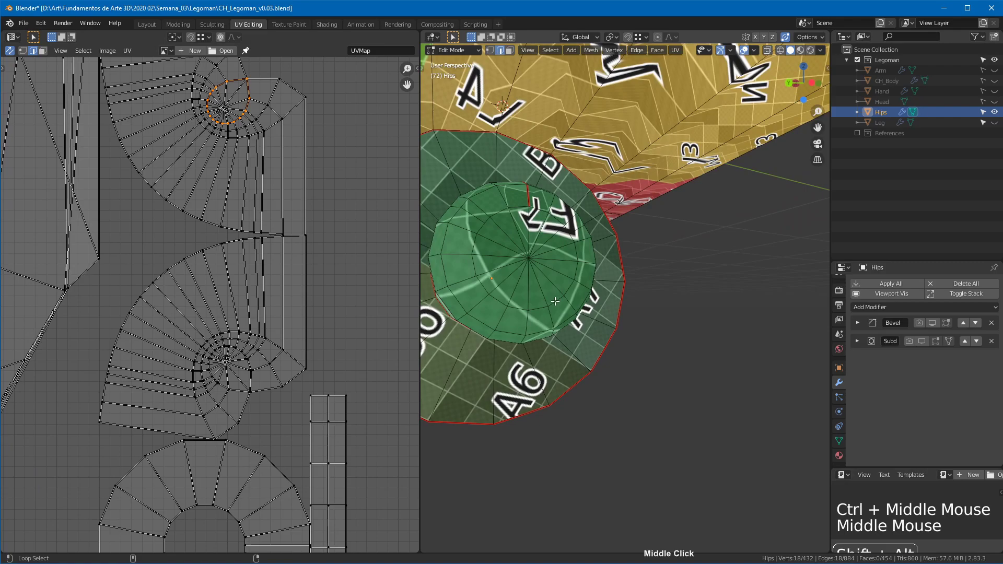
left_click(541, 217, "alt+shift")
left_click(541, 217, "alt+shift")
right_click(525, 279)
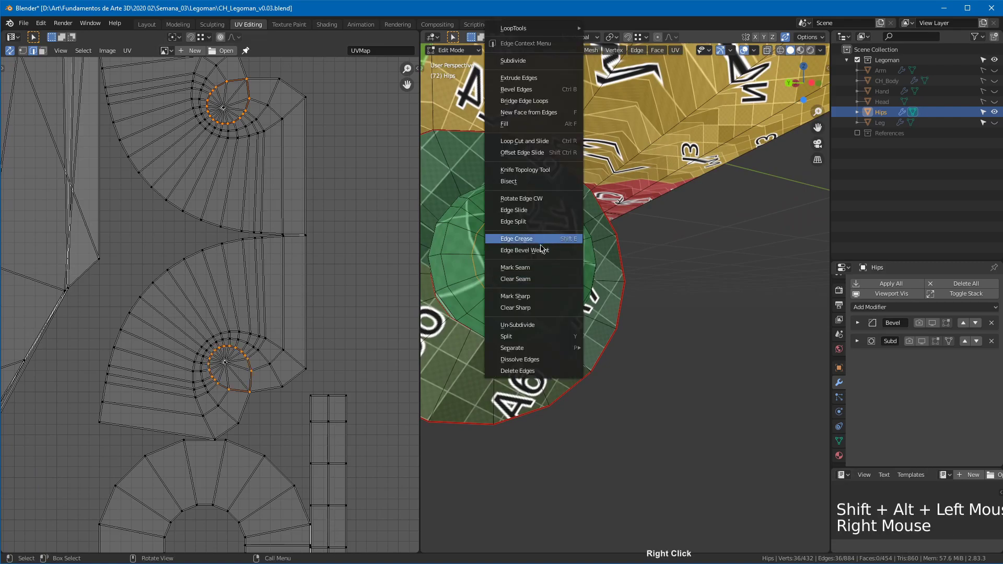
left_click(520, 268)
middle_click_drag(273, 260, 249, 311, "ctrl")
middle_click_drag(252, 355, 256, 170, "shift")
mouse_move(523, 230)
middle_mouse_down()
mouse_move(575, 253)
mouse_move(514, 239)
middle_mouse_up()
middle_click_drag(651, 220, 522, 245)
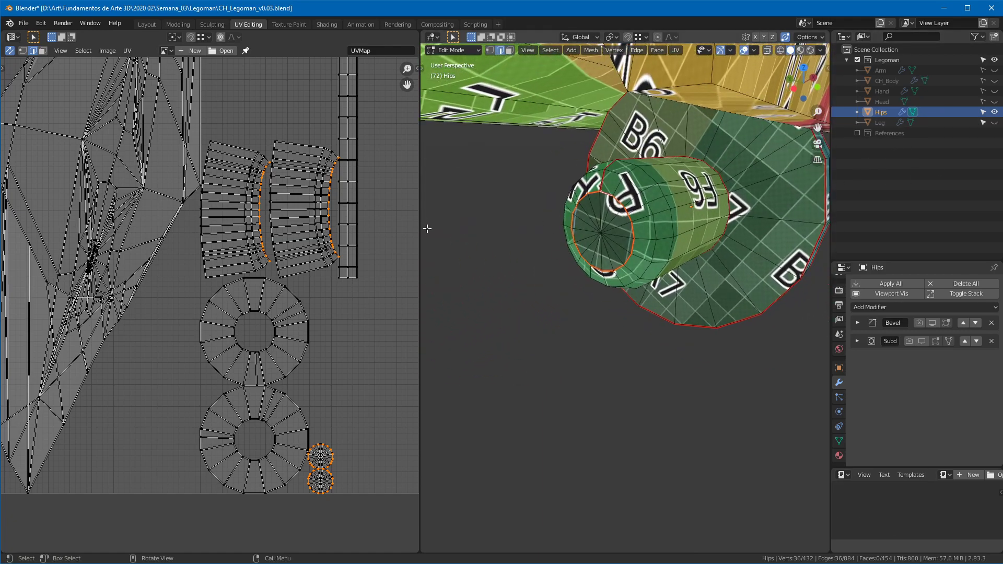
middle_click_drag(735, 150, 667, 219, "ctrl")
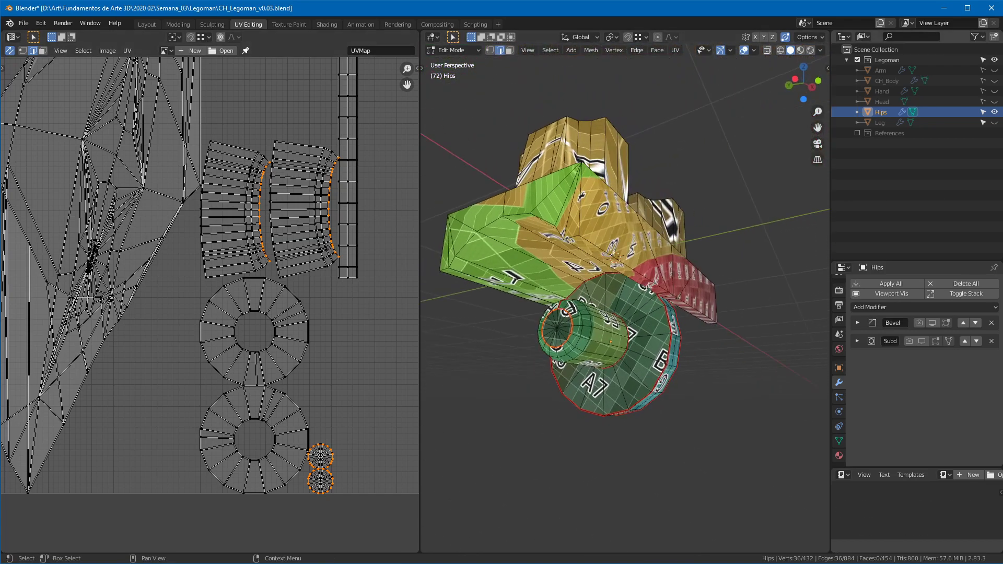
Step: Switch to Discord, widen its window to read the class channel and member list, and return to Blender
key("alt+Tab")
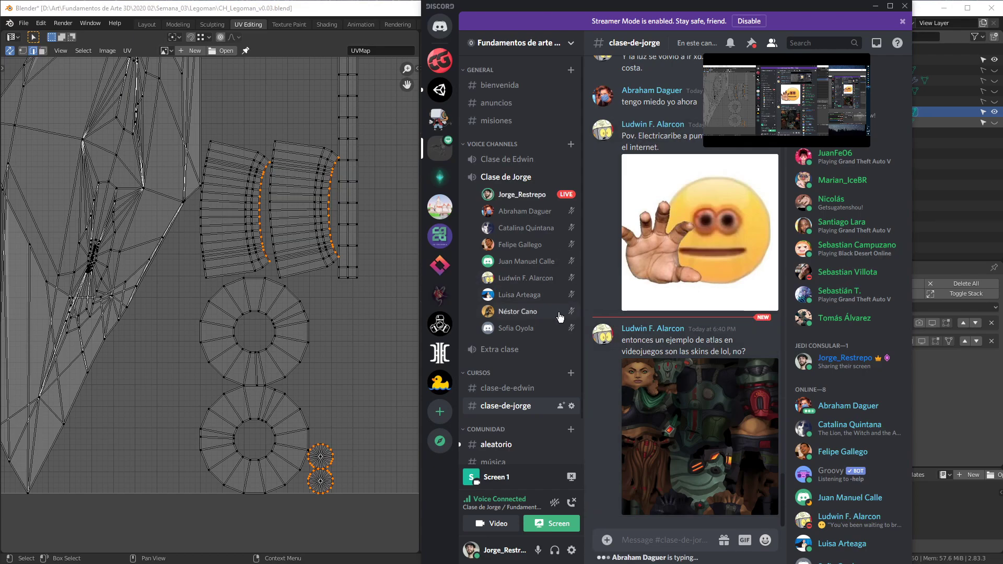
left_click_drag(421, 286, 299, 286)
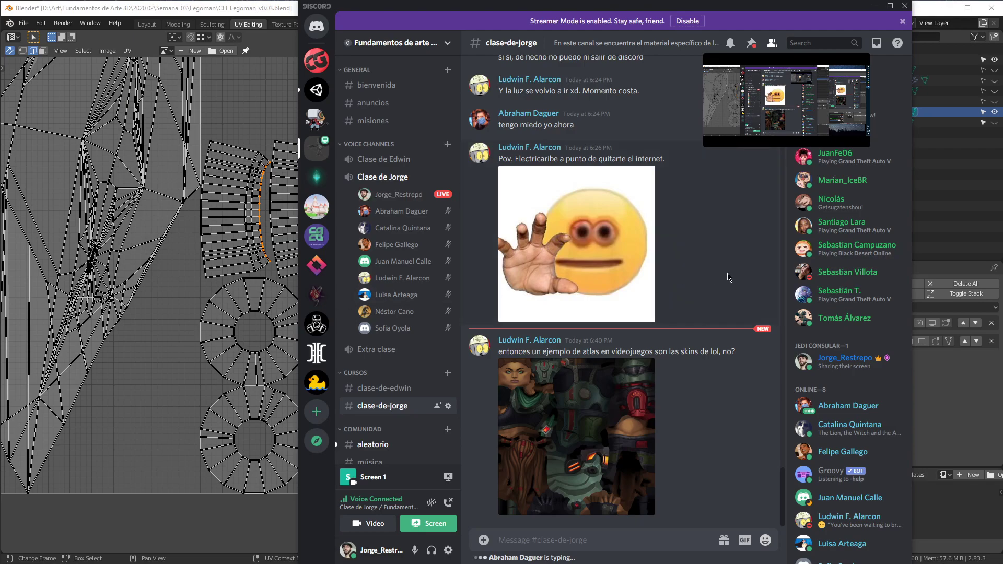
middle_click_drag(886, 263, 881, 297)
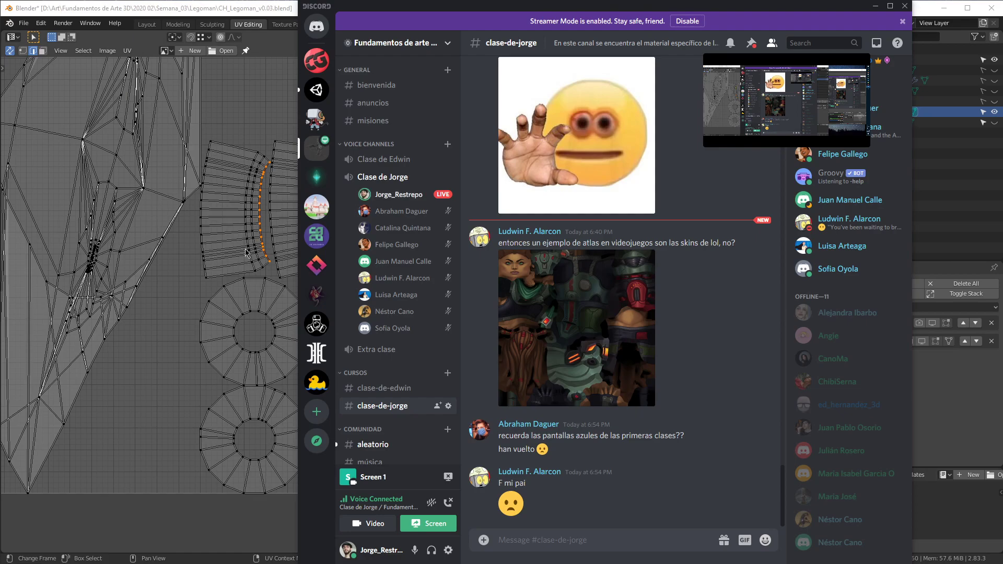
left_click(259, 121)
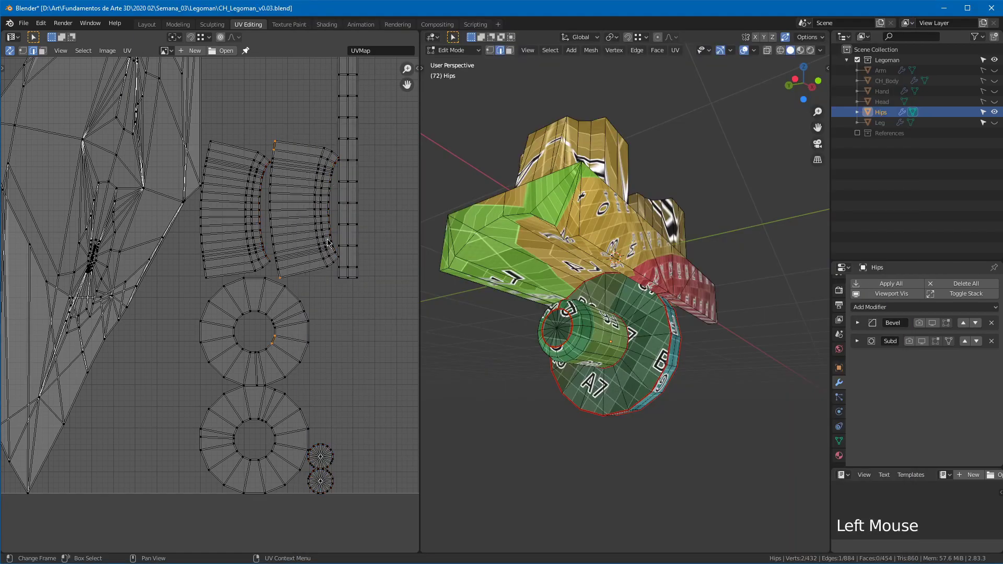
Step: Show the hips' M_Legoman material settings with the UV_Grid base color texture
middle_click_drag(543, 246, 656, 275)
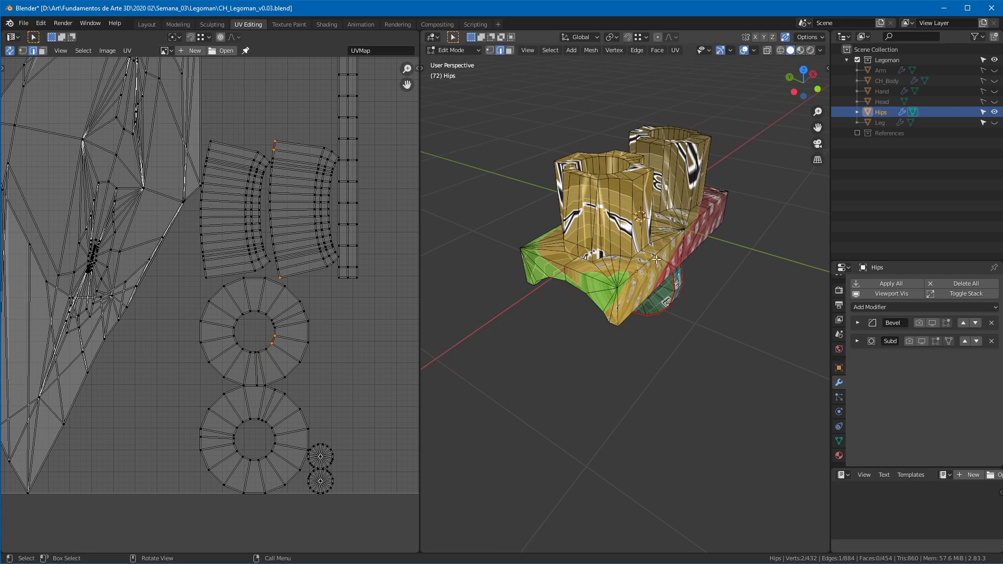
mouse_move(622, 197)
middle_mouse_down()
mouse_move(559, 193)
mouse_move(601, 171)
mouse_move(620, 196)
middle_mouse_up()
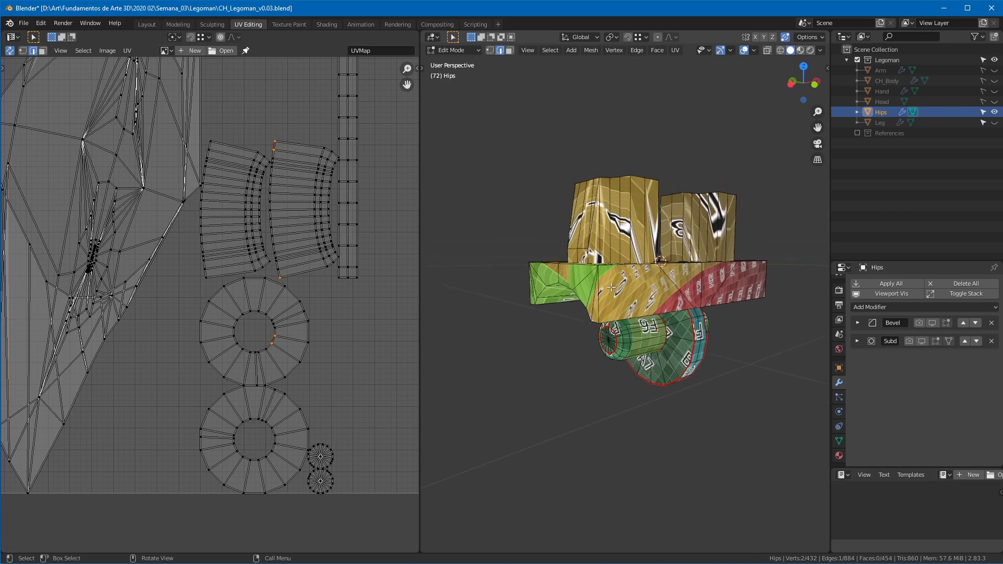
middle_click(848, 408)
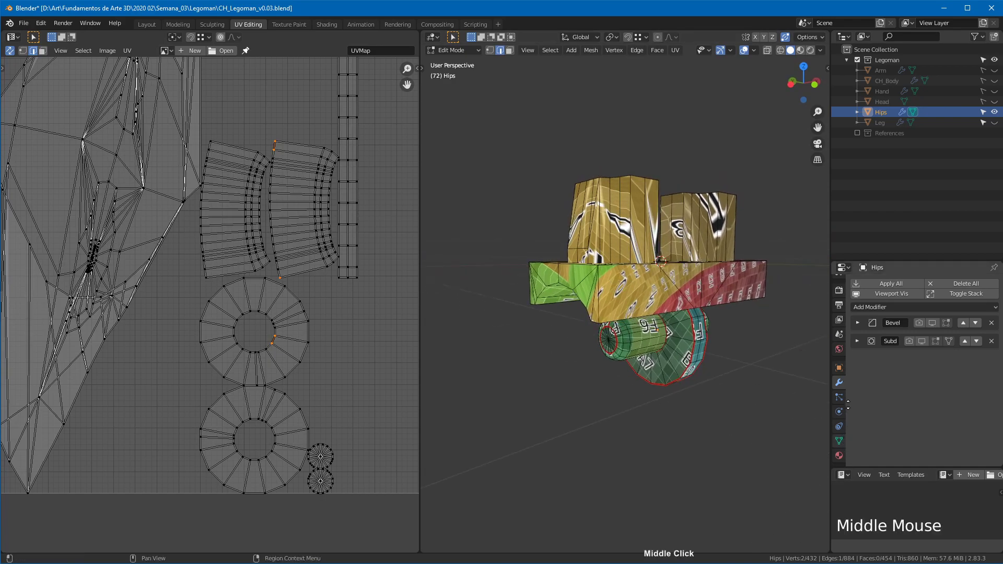
left_click(840, 457)
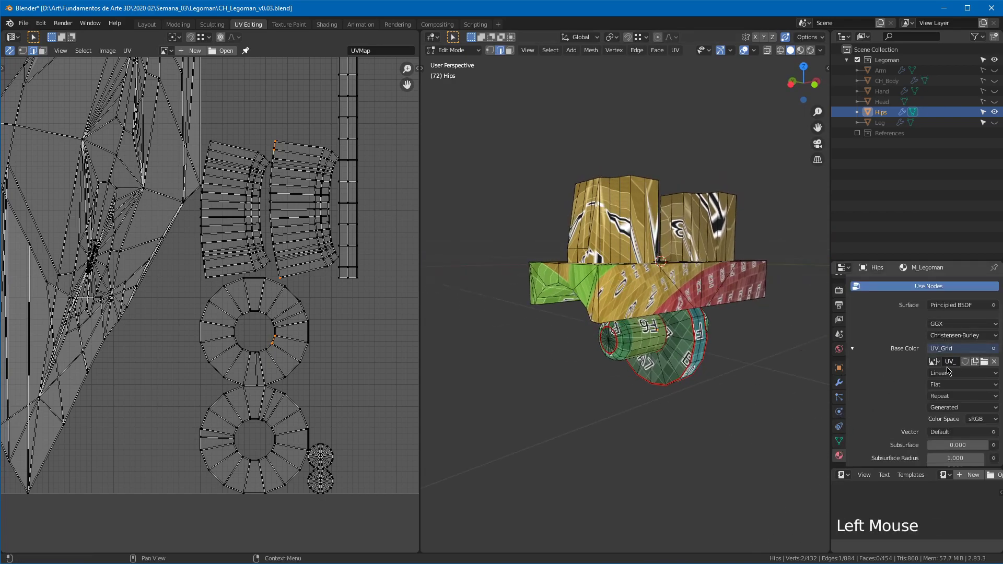
mouse_move(913, 355)
middle_mouse_down()
mouse_move(911, 327)
mouse_move(903, 350)
middle_mouse_up()
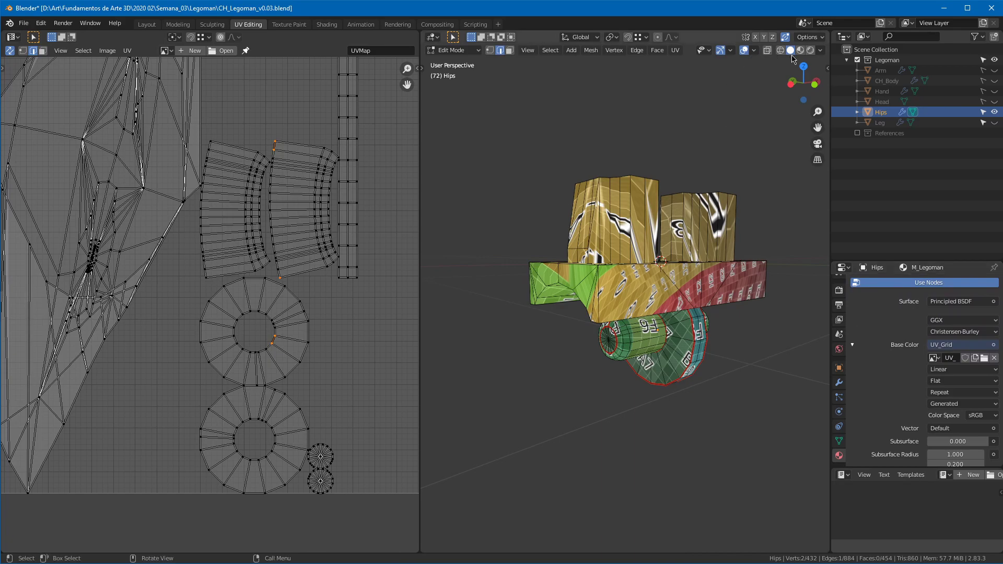
Step: Annotate an arrow pointing at the viewport shading options and compare Studio lighting with Flat, leaving Flat active
left_click_drag(713, 102, 785, 66)
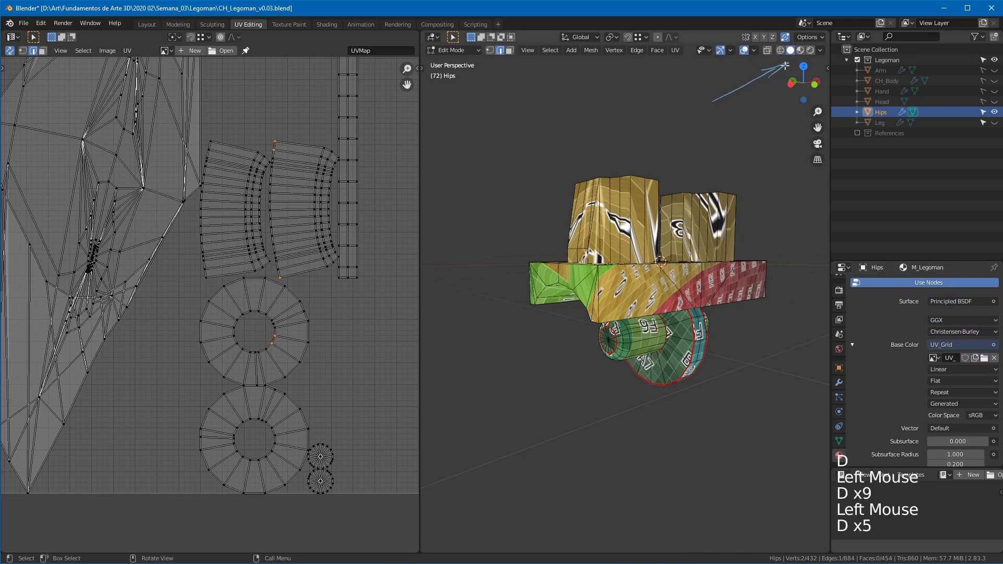
left_click(821, 51)
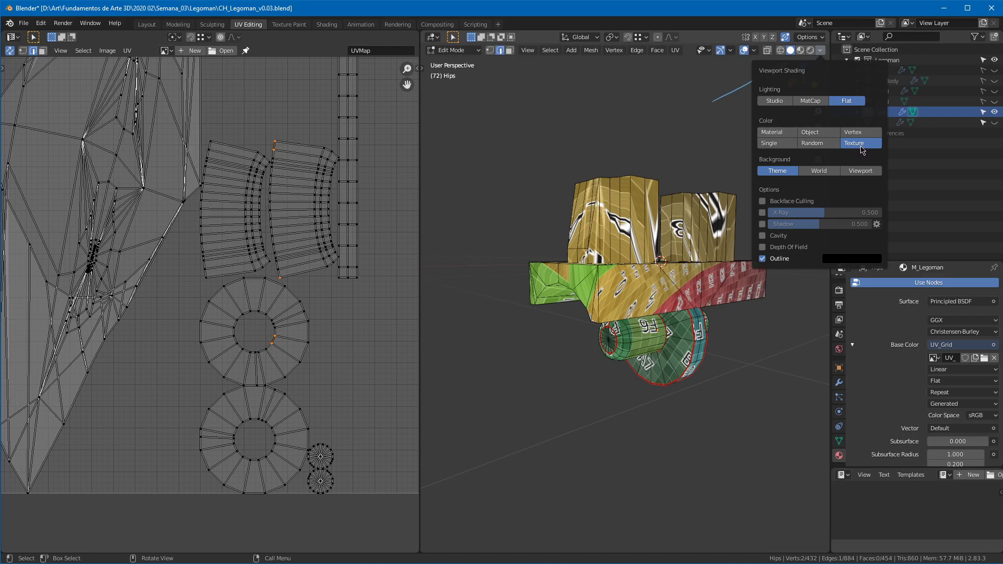
left_click(774, 102)
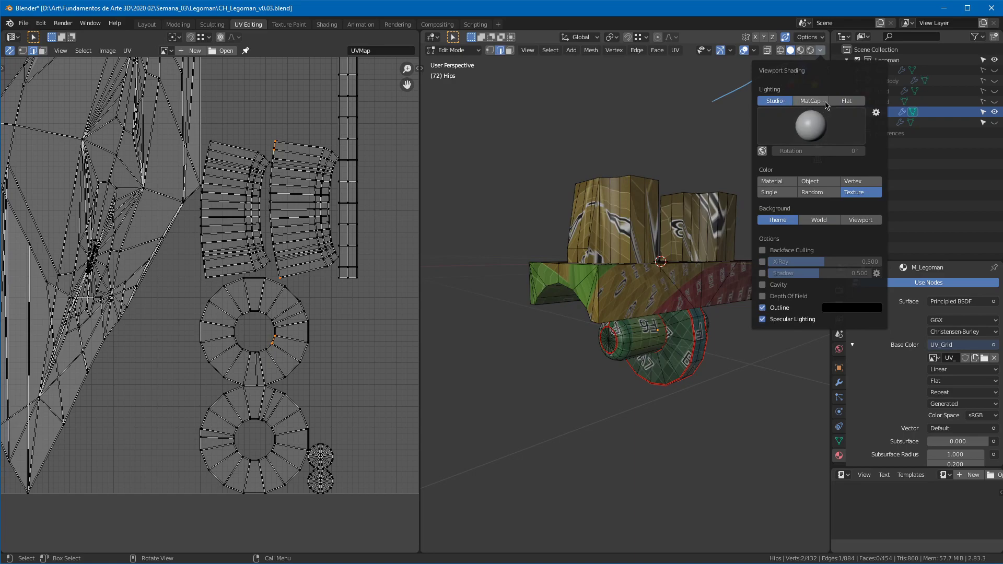
left_click(847, 102)
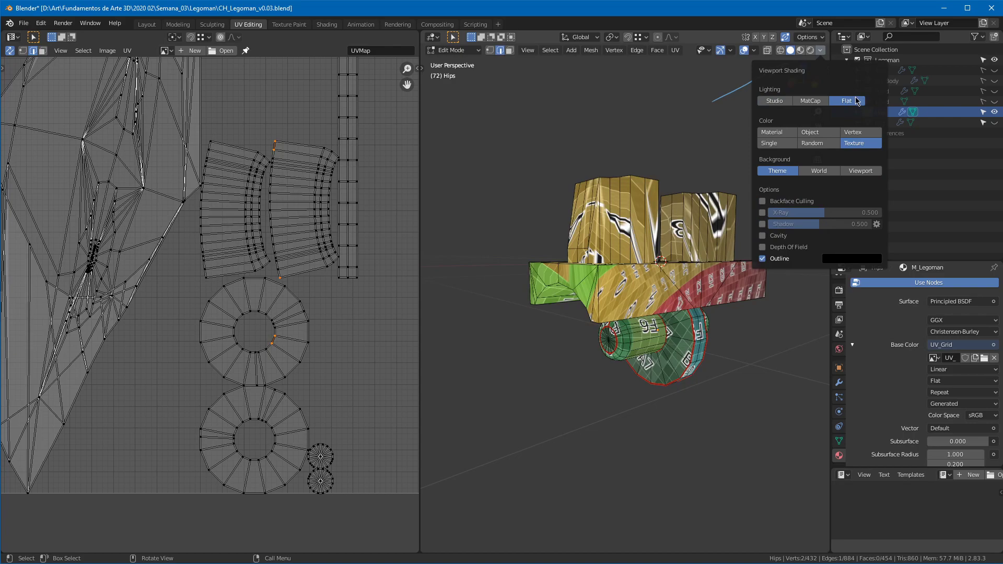
Step: Erase the annotation arrow drawn in the 3D viewport
mouse_move(726, 149)
middle_mouse_down()
mouse_move(659, 160)
mouse_move(679, 155)
mouse_move(664, 153)
mouse_move(657, 105)
mouse_move(634, 118)
middle_mouse_up()
key("d")
right_click_drag(677, 109, 724, 84)
middle_click_drag(742, 178, 751, 201)
Step: Maximize the 3D viewport and select the edges outlining the hips block's arched ends and its long upper border
left_click(628, 277, "alt")
middle_click_drag(629, 277, 839, 261)
left_click(627, 275, "alt+shift")
left_click(583, 246, "alt+shift")
left_click(583, 247, "shift")
key("ctrl+space")
left_click(830, 226, "alt+shift")
left_click(830, 231, "alt+shift")
left_click(792, 267, "alt+shift")
left_click(789, 267, "alt+shift")
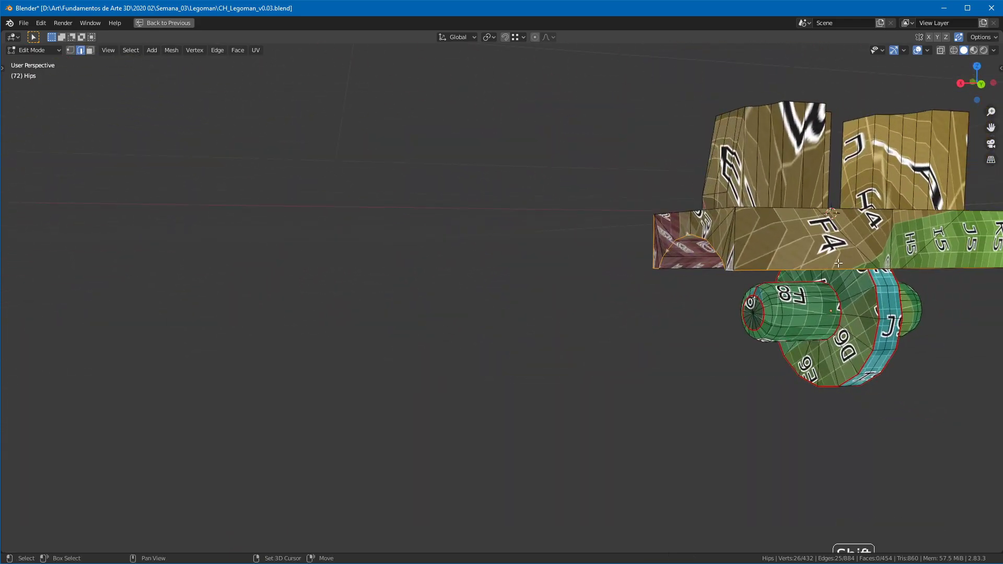
left_click(917, 266, "shift")
middle_click_drag(931, 265, 678, 333, "shift")
left_click(737, 301, "shift")
Step: In wireframe shading, circle-deselect the stray lower edge running between the block's arched ends, and return to solid shading
key("alt+z")
key("alt+z")
key("z")
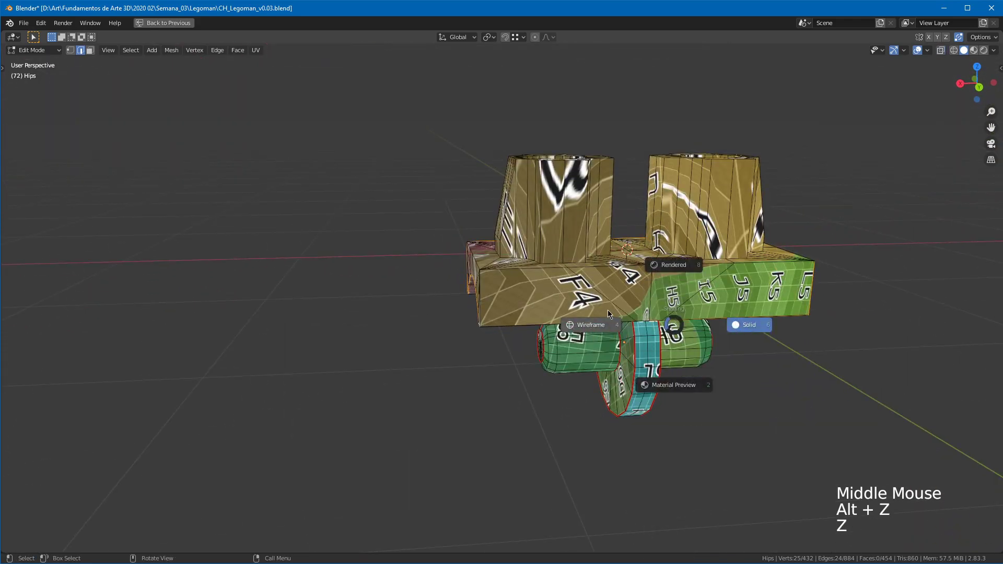
mouse_move(609, 314)
middle_mouse_down()
mouse_move(626, 375)
mouse_move(654, 327)
mouse_move(627, 370)
mouse_move(582, 306)
mouse_move(513, 287)
mouse_move(503, 273)
mouse_move(594, 350)
mouse_move(625, 337)
mouse_move(645, 277)
mouse_move(632, 310)
mouse_move(638, 340)
mouse_move(648, 340)
mouse_move(647, 323)
mouse_move(641, 351)
mouse_move(670, 324)
mouse_move(672, 278)
mouse_move(707, 293)
mouse_move(674, 313)
mouse_move(720, 254)
middle_mouse_up()
middle_click_drag(768, 277, 704, 265, "shift")
key("c")
middle_click(690, 305)
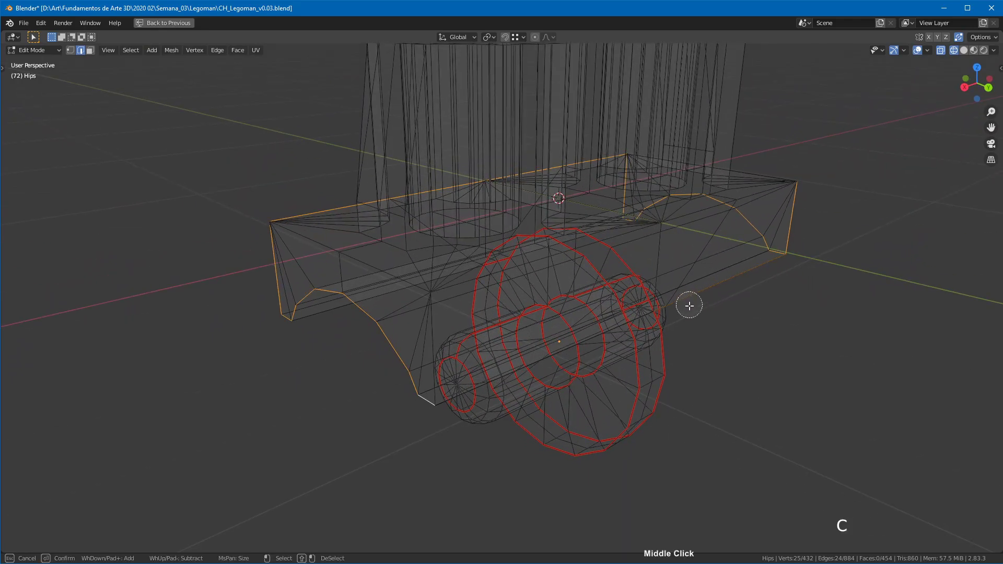
right_click(689, 294)
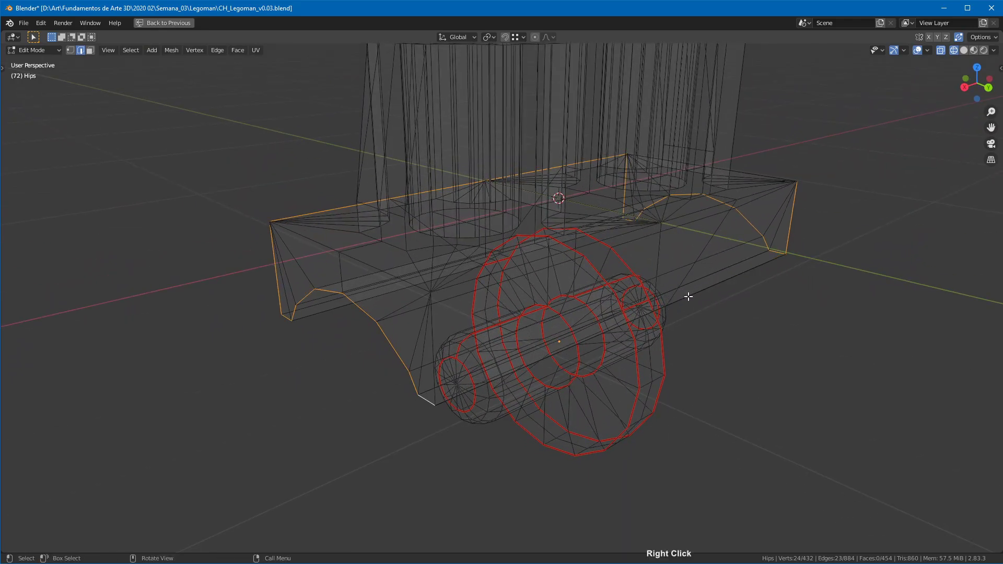
mouse_move(673, 304)
middle_mouse_down()
mouse_move(706, 284)
mouse_move(683, 290)
middle_mouse_up()
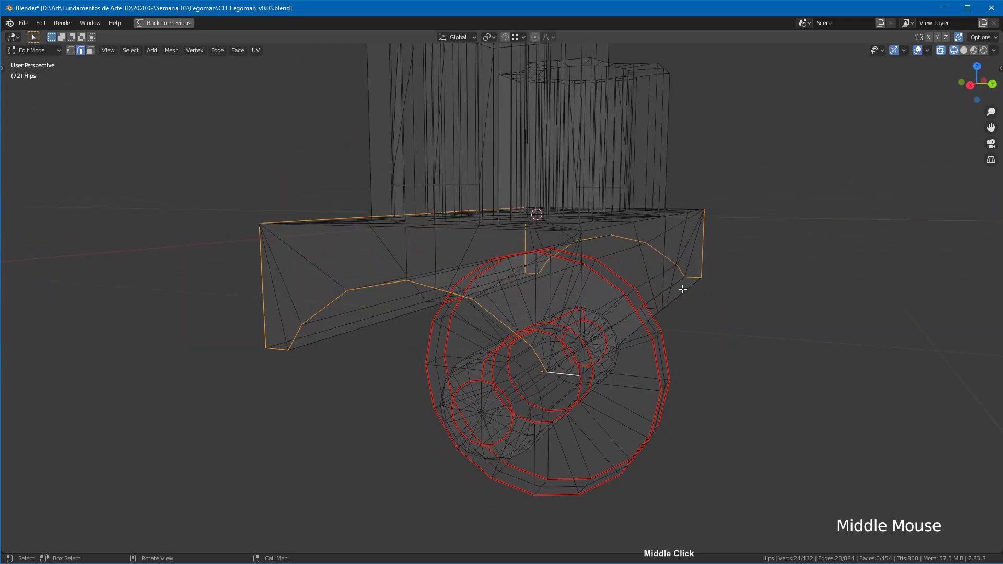
mouse_move(720, 251)
middle_mouse_down()
mouse_move(726, 261)
mouse_move(701, 240)
middle_mouse_up()
key("z")
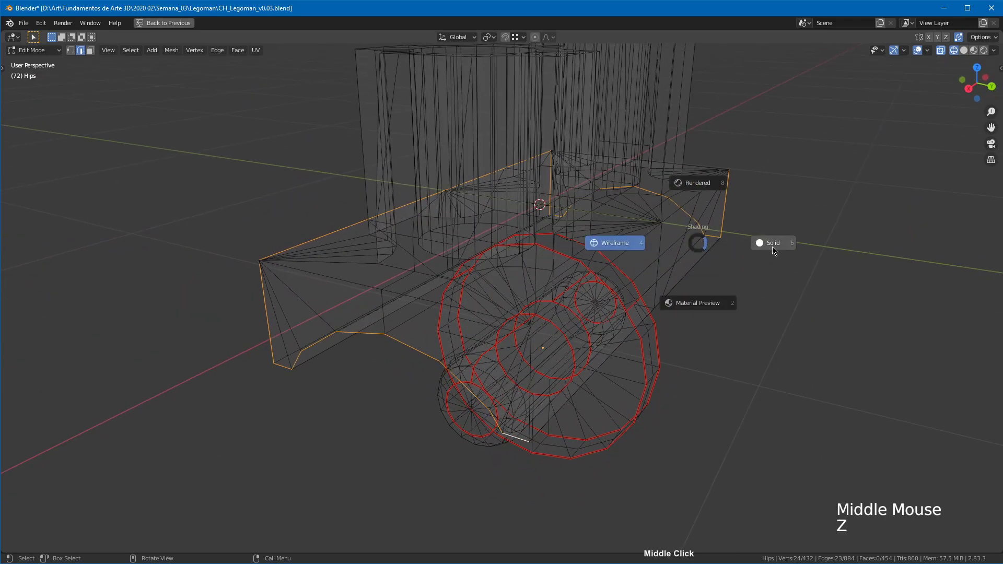
Step: Add the block's remaining border edges to the selection, restore the split layout, and mark the selected edges as seams
left_click(534, 385, "shift")
left_click(553, 300, "shift")
left_click(644, 250, "shift")
left_click(709, 191, "shift")
middle_click_drag(709, 191, 612, 271)
left_click(693, 274, "alt+shift")
middle_click_drag(567, 266, 608, 293)
key("ctrl+space")
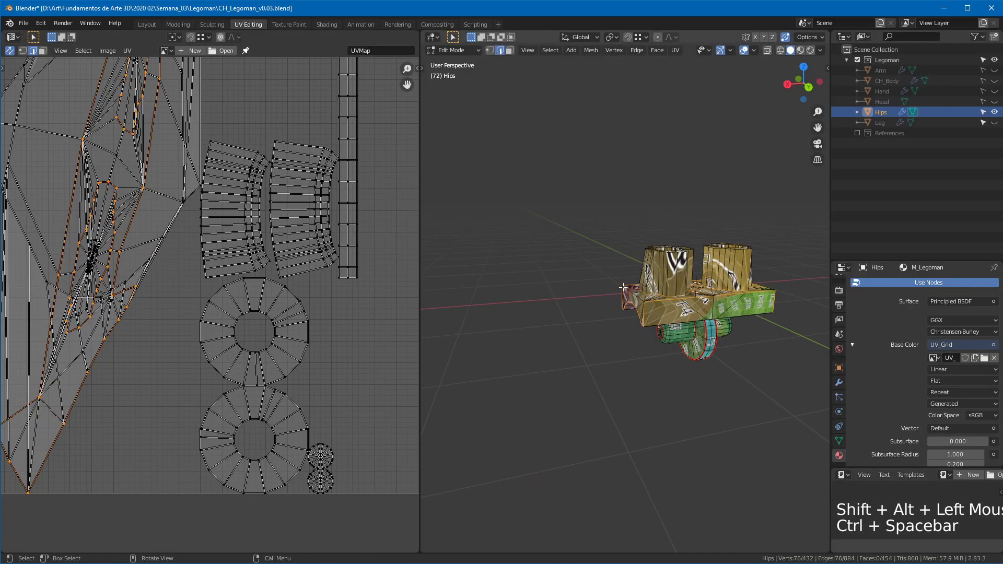
right_click(619, 289)
left_click(616, 281)
Step: Select the faces of the block's long side in face mode to locate them in the UV layout
middle_click_drag(223, 303, 226, 315, "ctrl")
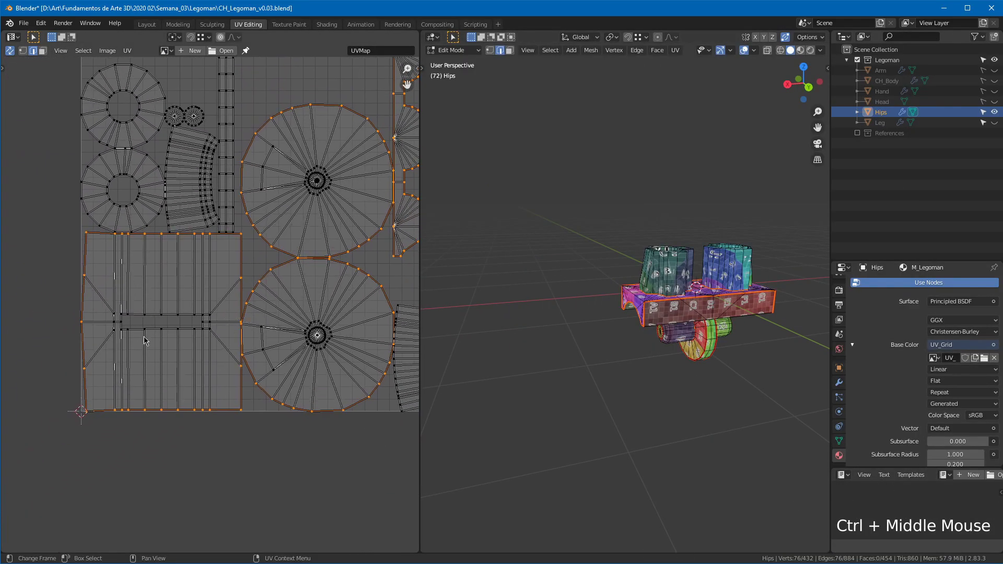
middle_click_drag(666, 311, 653, 277, "ctrl")
middle_click_drag(653, 277, 569, 249, "shift")
key("3")
left_click(599, 263, "alt")
left_click(573, 264)
left_click(634, 277, "shift")
left_click(724, 299, "shift")
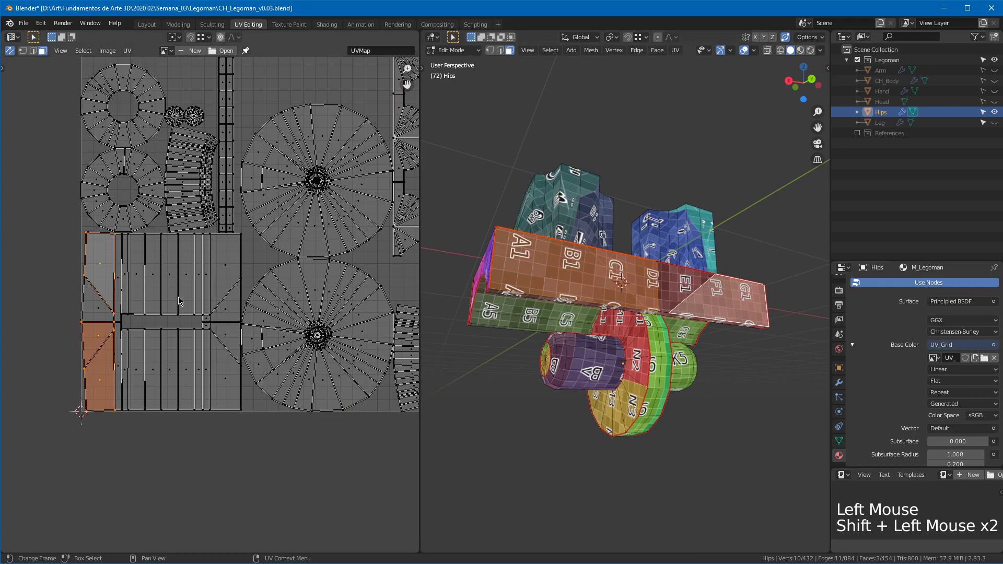
left_click(679, 289, "shift")
Step: Check the UV islands of the block's narrow underside faces and of a single arched end face
middle_click_drag(680, 288, 570, 260)
left_click(680, 322, "shift")
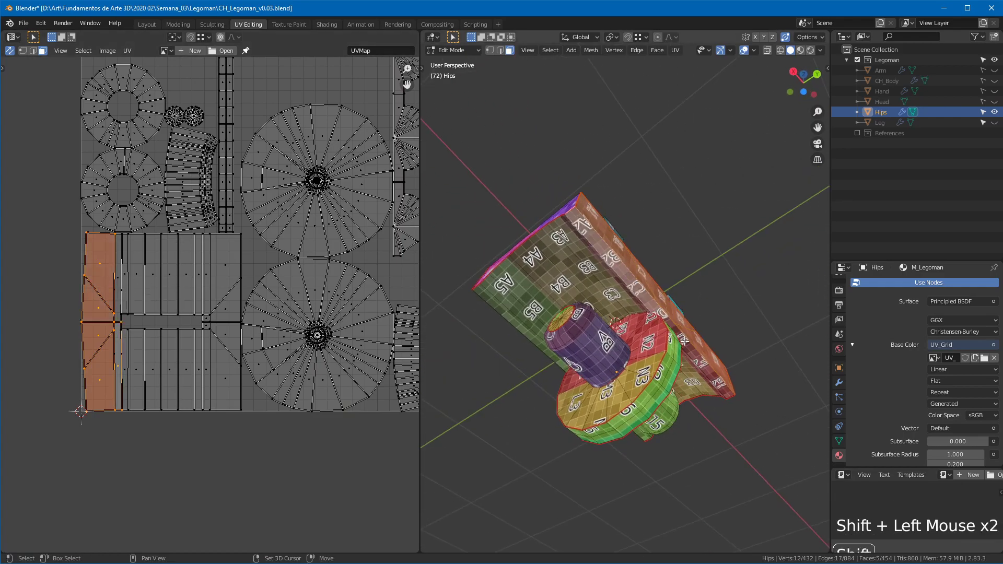
left_click(684, 341, "shift")
middle_click_drag(574, 366, 630, 418)
left_click(606, 326)
middle_click_drag(272, 272, 276, 196, "ctrl")
middle_click_drag(575, 220, 623, 156)
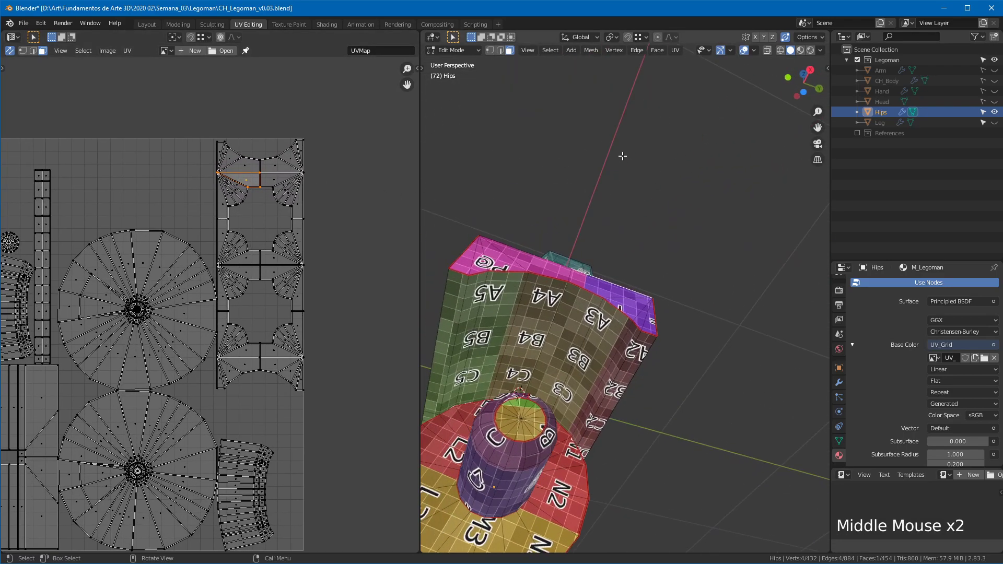
middle_click_drag(529, 316, 622, 299)
Step: Switch to edge selection and select vertical edges on the outer wall of one peg on top of the block
key("2")
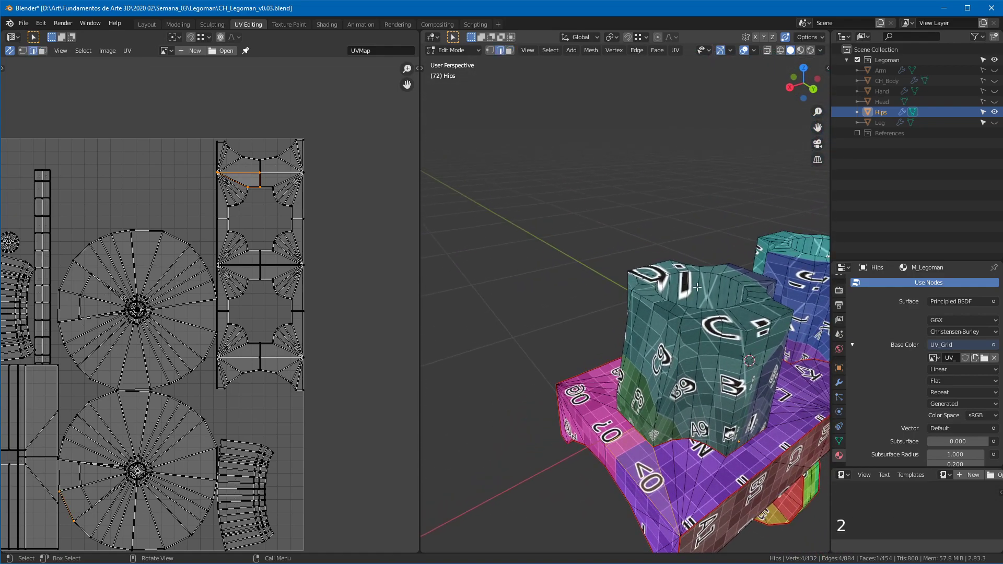
left_click(673, 347, "alt")
left_click(665, 316)
middle_click_drag(665, 317, 660, 360)
left_click(610, 345, "shift")
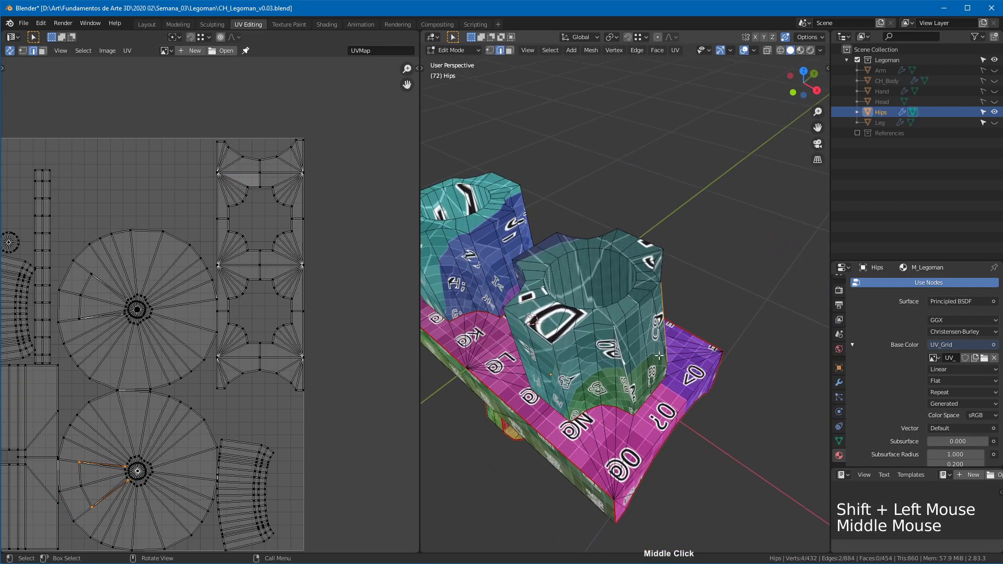
left_click(616, 321, "alt+shift")
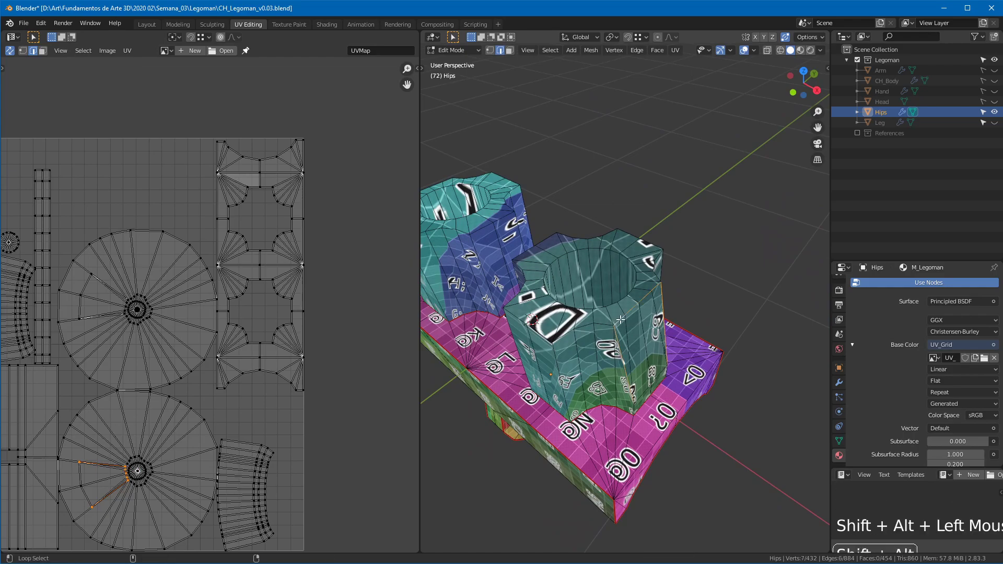
Step: Add the first peg's outer top rim and the edge loops of its round hole to the selection
middle_click_drag(603, 324, 750, 316)
left_click(656, 268, "alt+shift")
key("ctrl+z")
left_click(656, 270, "alt+shift")
middle_click_drag(656, 270, 701, 275)
left_click(655, 317, "shift")
left_click(655, 310, "alt+shift")
left_click(605, 305, "alt+shift")
left_click(641, 353, "alt+shift")
left_click(634, 355, "alt+shift")
Step: Add the second peg's outer top rim and the vertical corner edges of its wall to the selection
left_click(645, 253, "alt+shift")
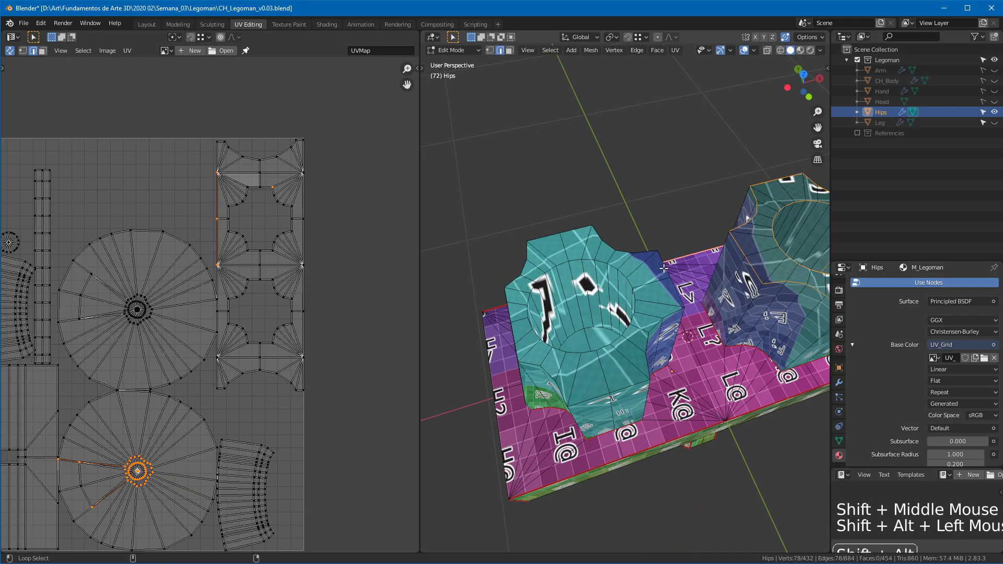
key("ctrl+z")
left_click(641, 251, "alt+shift")
middle_click_drag(642, 250, 622, 343)
left_click(622, 343, "alt+shift")
middle_click_drag(596, 389, 581, 393)
left_click(633, 285, "alt+shift")
middle_click_drag(633, 285, 598, 302)
left_click(590, 314, "shift")
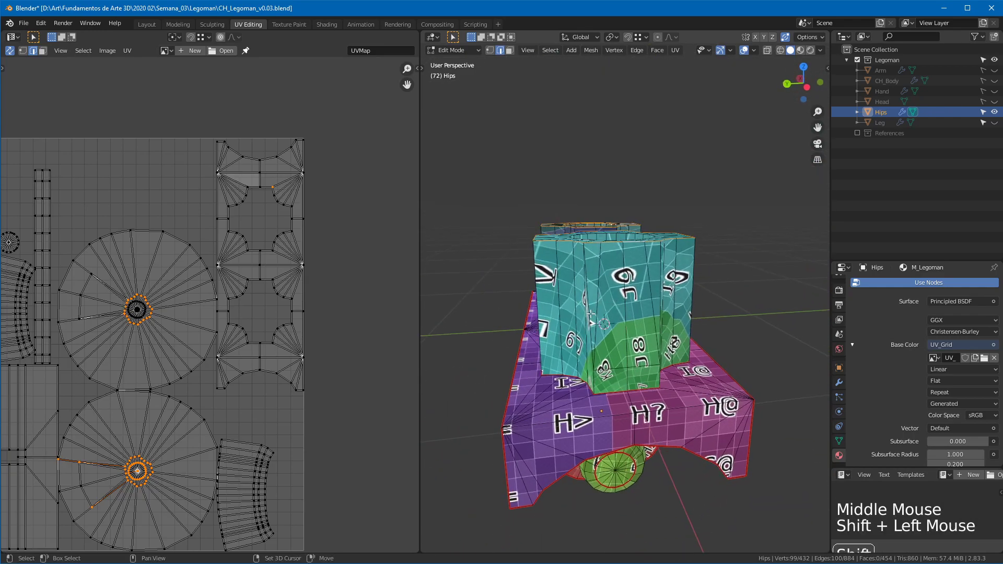
middle_click_drag(657, 267, 530, 398)
left_click(617, 402, "shift")
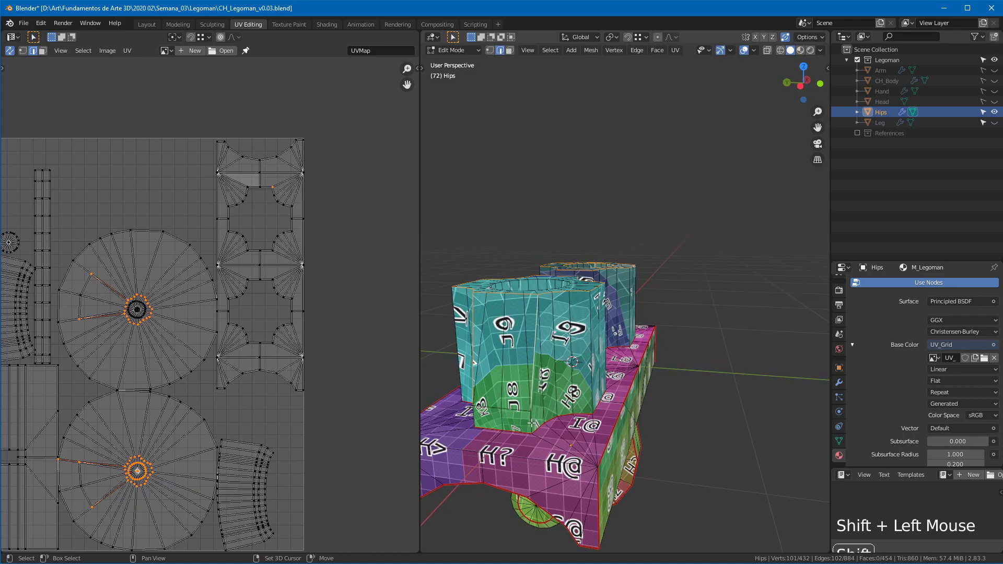
Step: Add the edge loops of the second peg's round hole to the selection
middle_click_drag(530, 381, 684, 311)
left_click(502, 317, "alt+shift")
key("ctrl+z")
left_click(503, 317, "alt+shift")
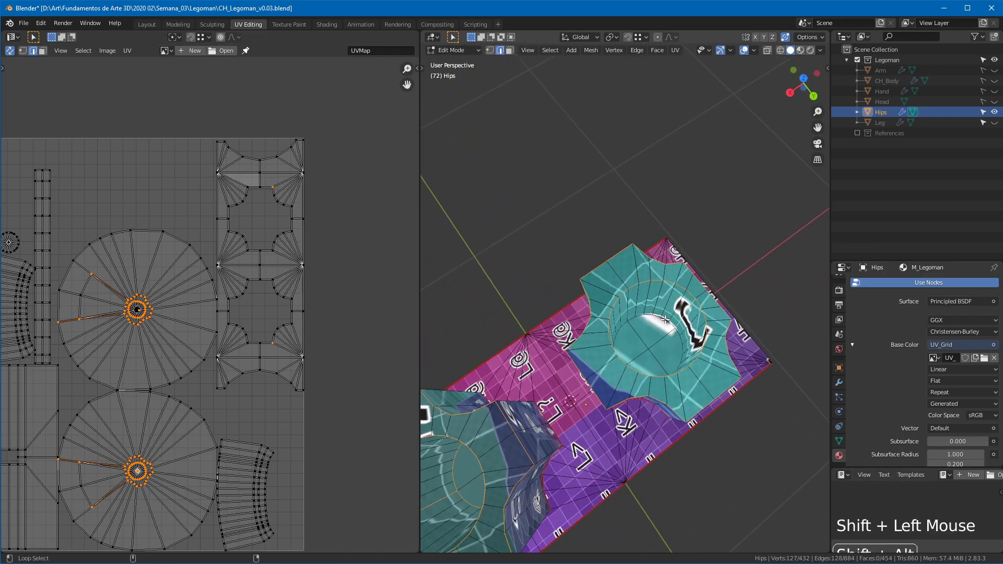
left_click(638, 347, "alt+shift")
middle_click_drag(647, 330, 708, 314)
left_click(667, 363, "alt+shift")
Step: Mark all selected edges of both pegs as seams and bring the full UV layout into view
middle_click_drag(725, 259, 679, 285)
right_click(607, 267)
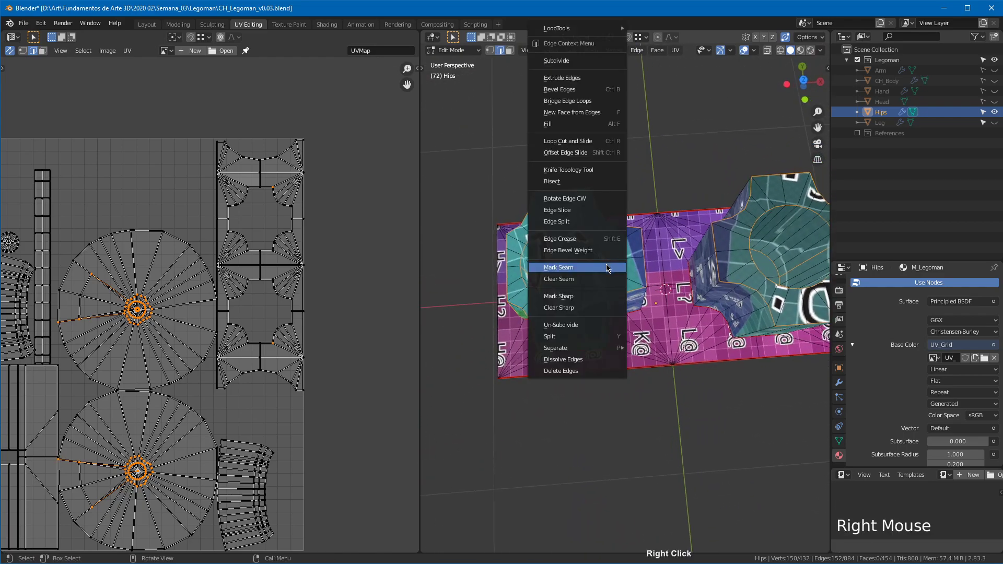
left_click(600, 269)
middle_click_drag(291, 265, 307, 216, "ctrl")
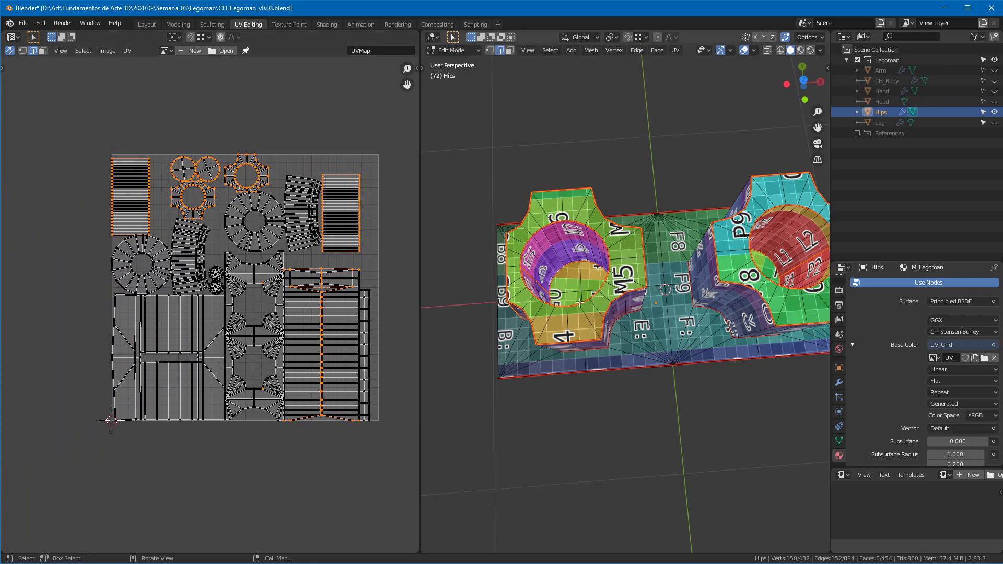
Step: Select the linked strip island of one peg's outer wall in the UV editor and examine its checker on the model
middle_click_drag(323, 298, 357, 263, "ctrl")
key("3")
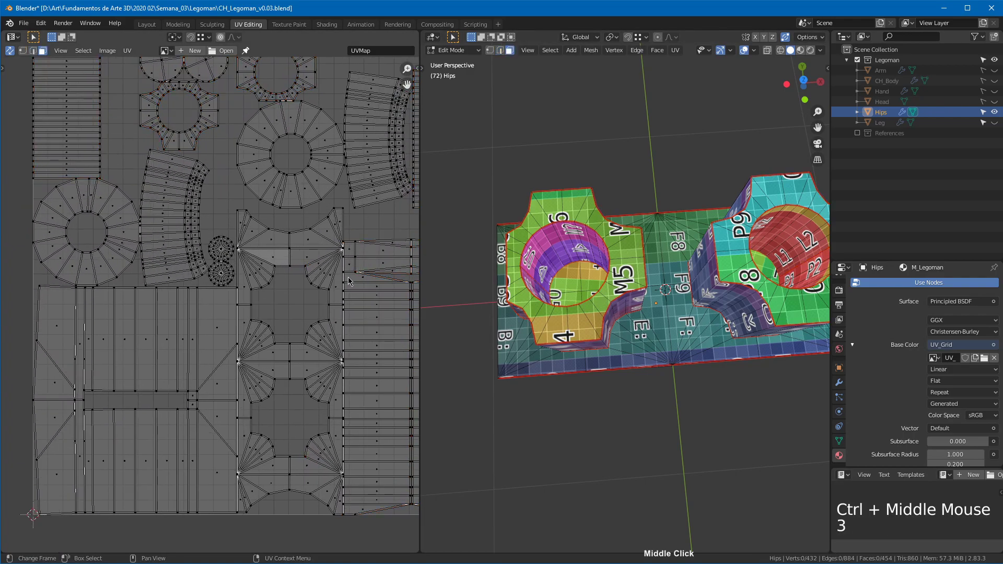
middle_click_drag(351, 297, 349, 188)
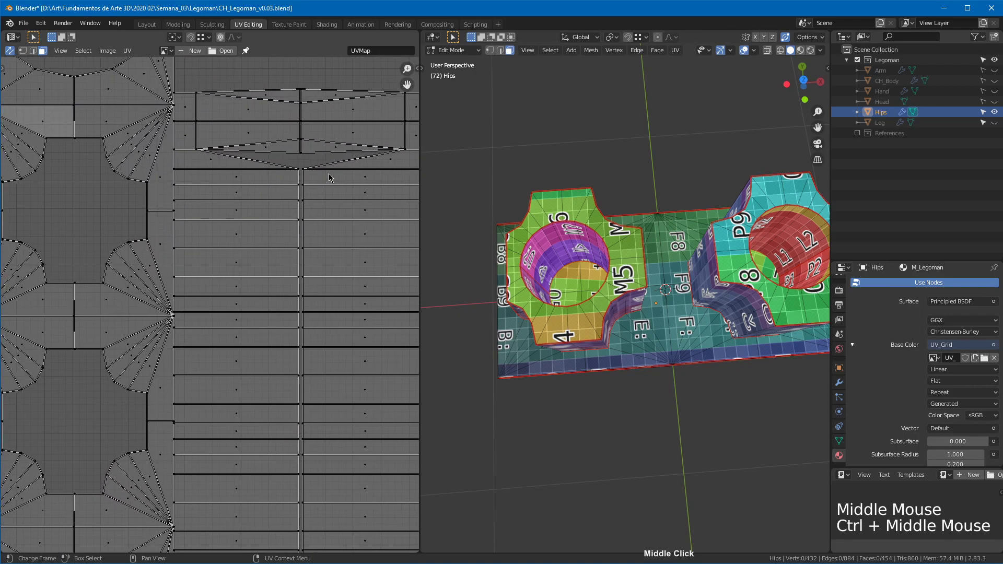
left_click(349, 183)
left_click(379, 176, "alt")
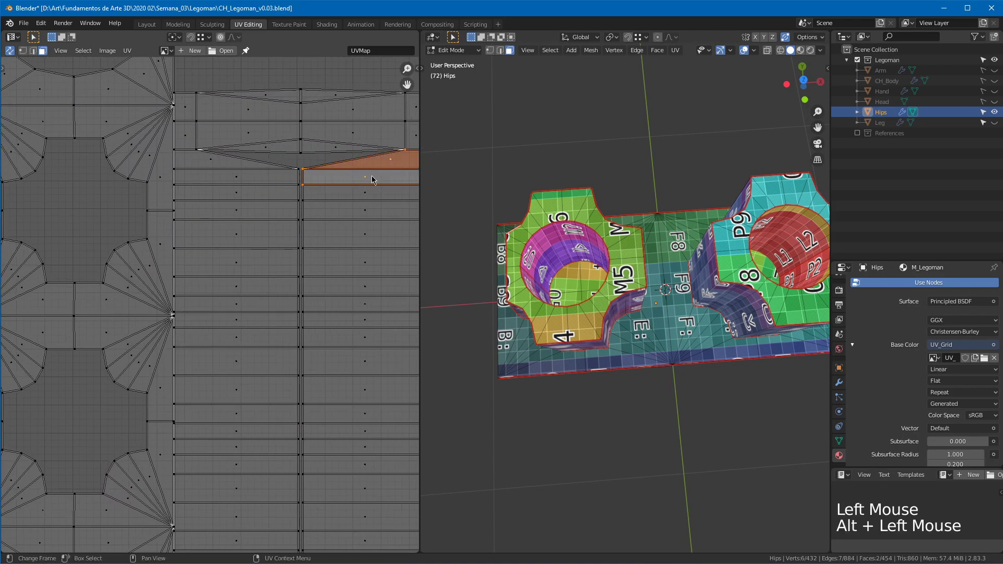
key("l")
middle_click_drag(372, 179, 373, 209, "ctrl")
middle_click_drag(628, 358, 604, 245)
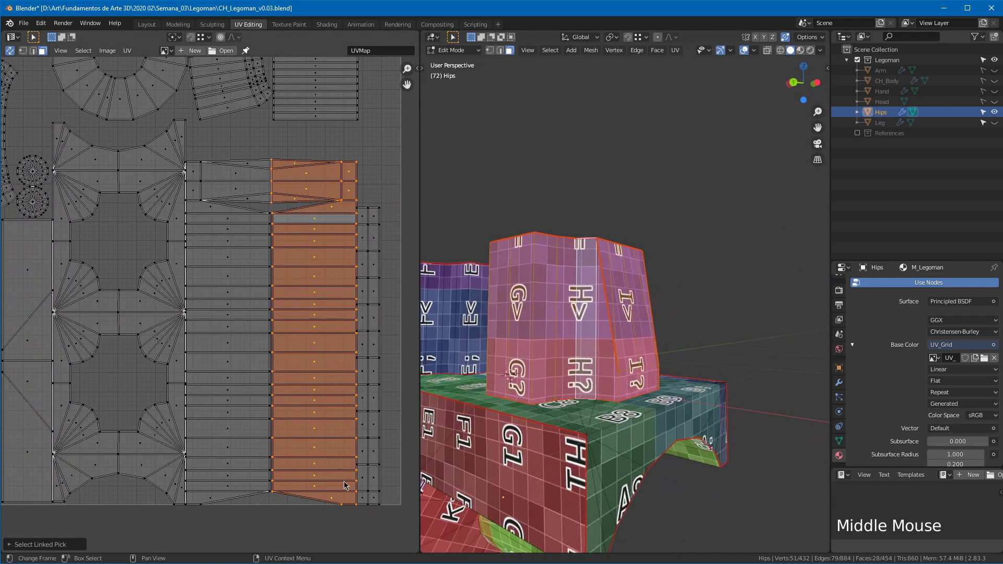
middle_click_drag(694, 356, 690, 316)
middle_click_drag(908, 401, 965, 347)
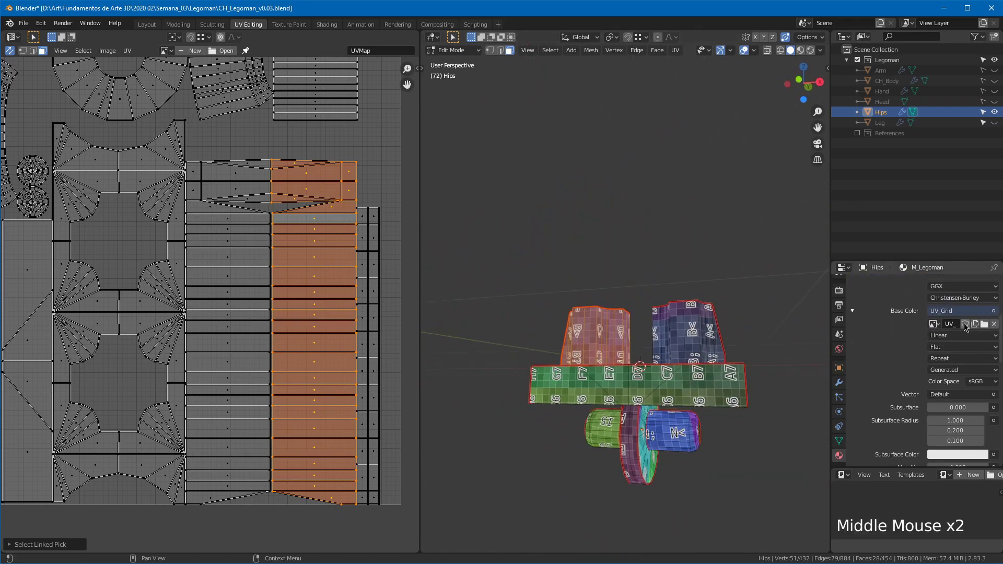
Step: Unlink UV_Grid from the base color, open the new image settings with the Generated Type choices, and capture that region as a screenshot
left_click(995, 324)
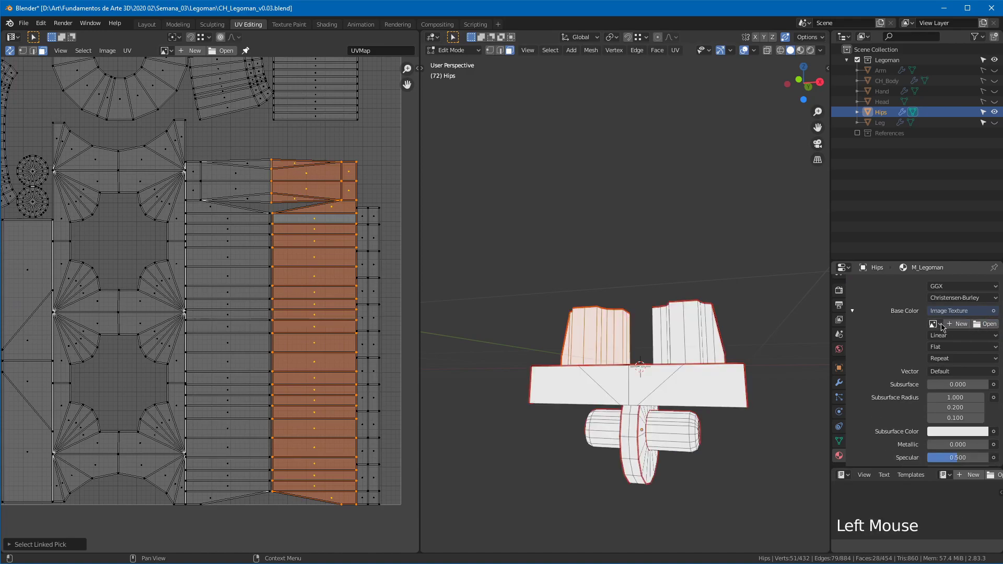
left_click(959, 324)
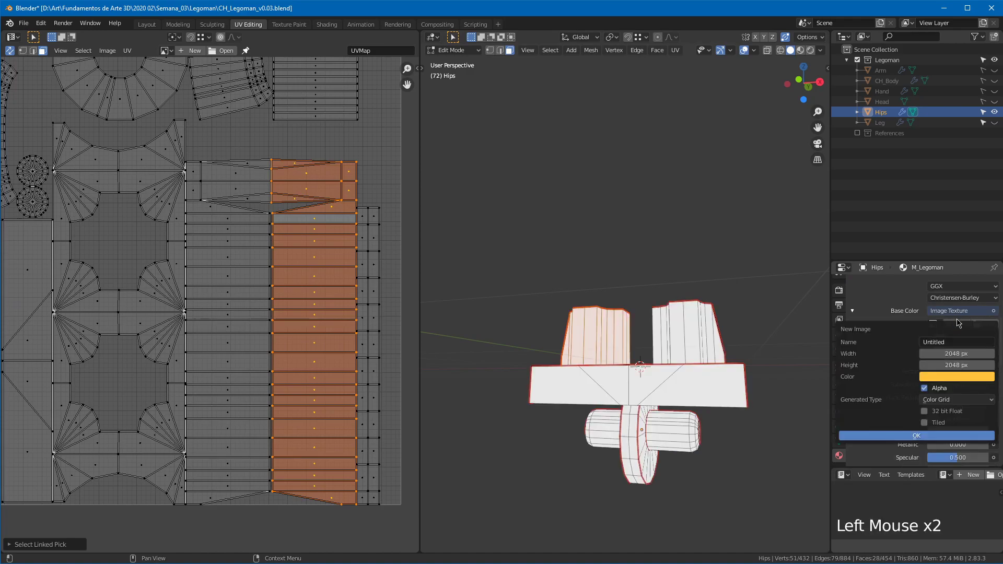
left_click(947, 401)
key("shift+super+s")
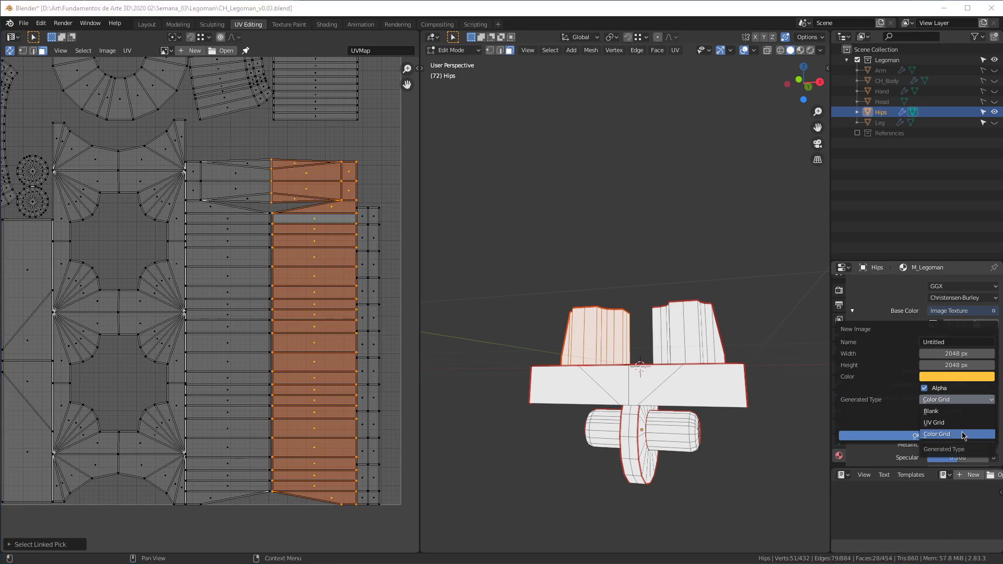
mouse_move(837, 379)
left_mouse_down()
mouse_move(888, 387)
mouse_move(999, 456)
left_mouse_up()
Step: Switch to Discord, paste and send the screenshot in clase-de-jorge, move the window aside, and return to a maximized Blender
key("alt+Tab")
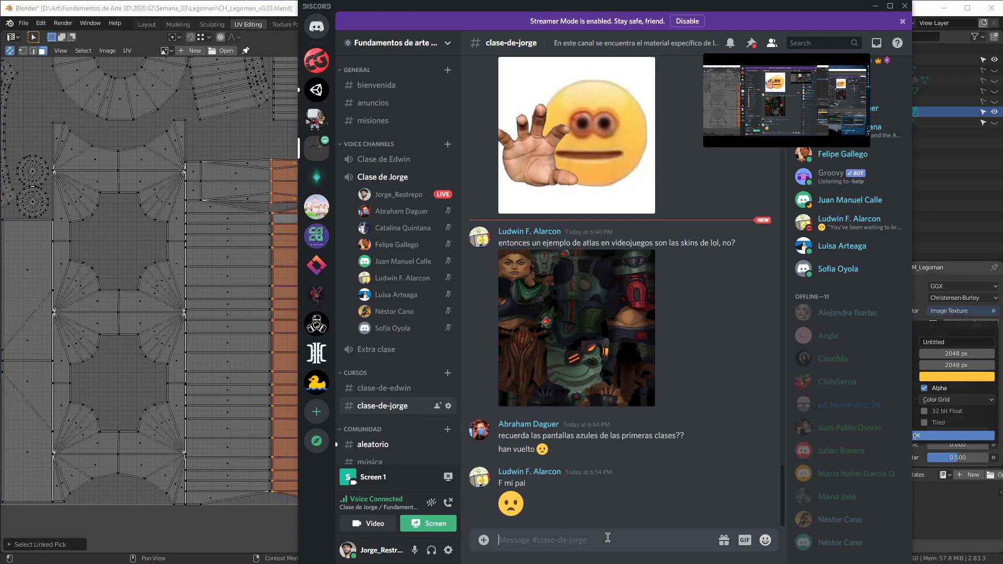
key("ctrl+v")
key("Return")
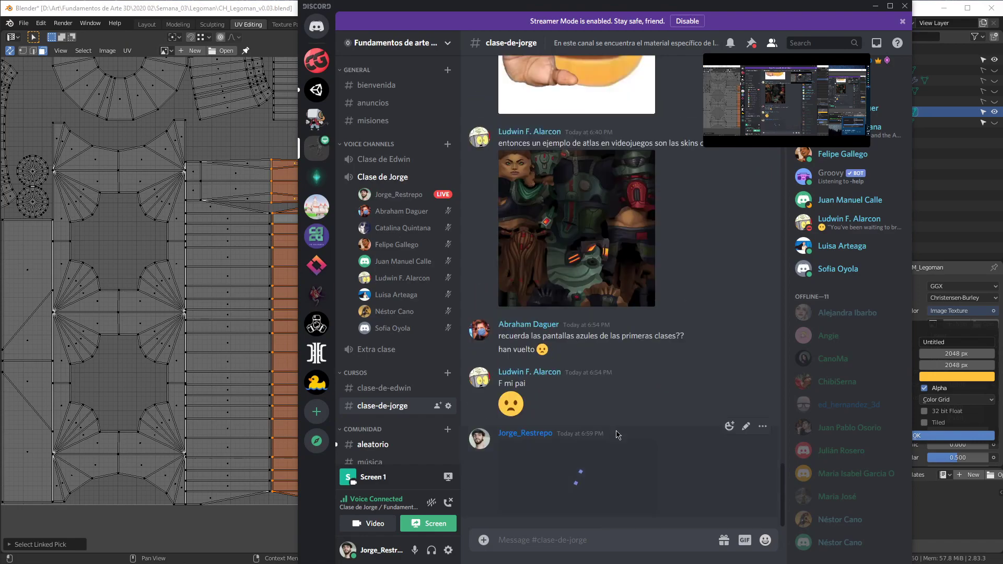
left_click_drag(702, 9, 1002, 11)
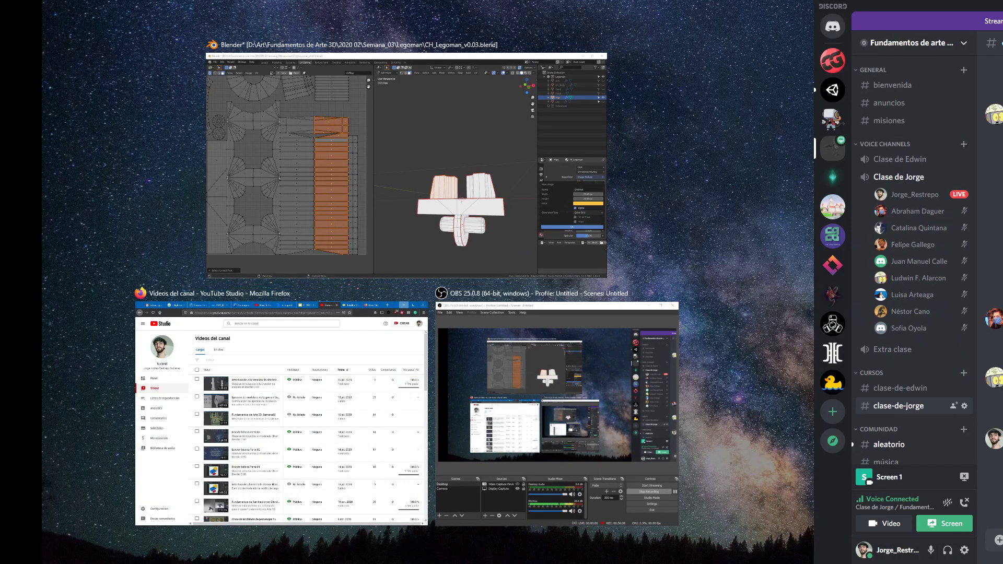
left_click(407, 162)
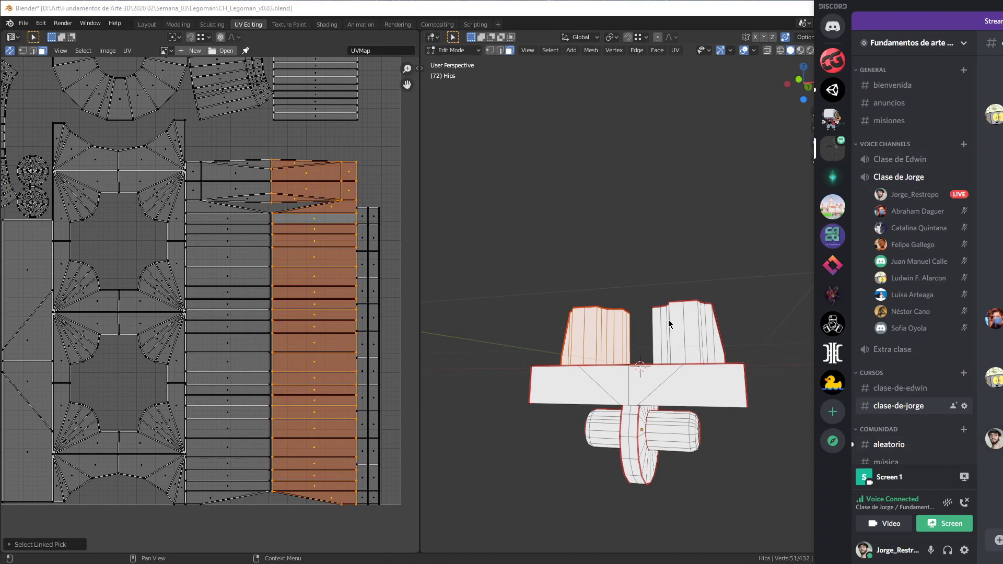
key("super+Up")
Step: Assign the existing UV_Grid image to the material's base color texture and switch back to Discord
left_click(935, 324)
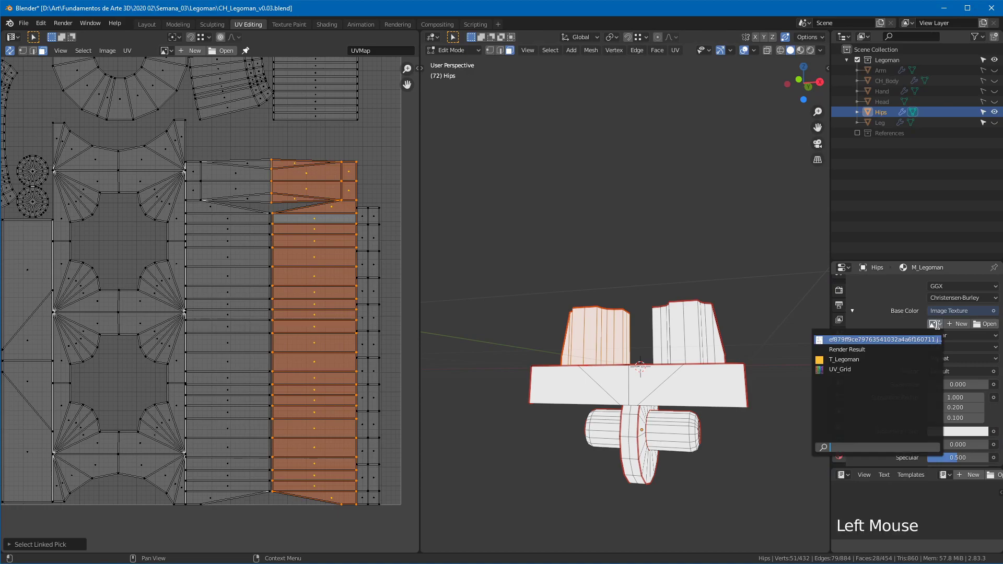
left_click(878, 359)
mouse_move(754, 349)
middle_mouse_down()
mouse_move(762, 374)
mouse_move(737, 353)
middle_mouse_up()
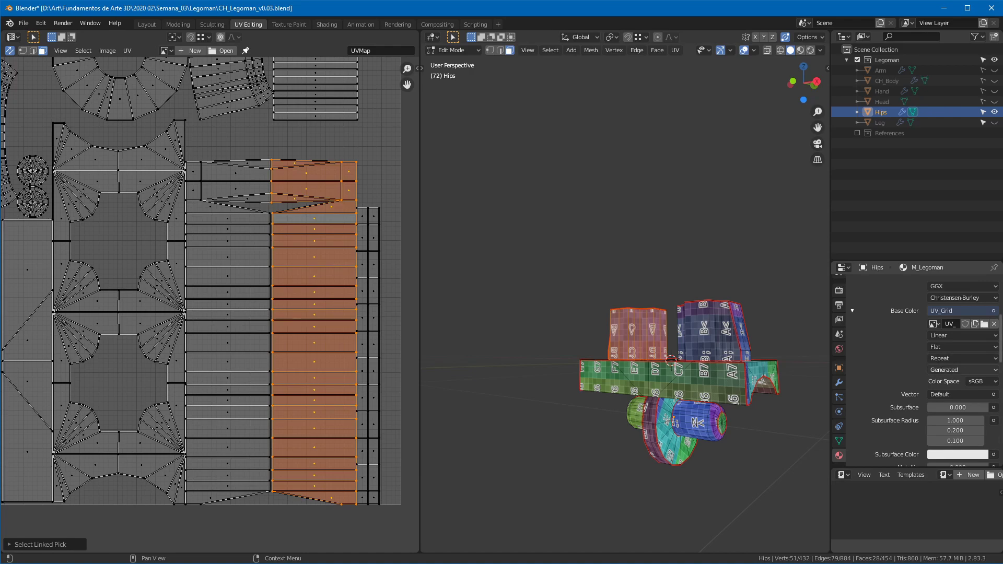
key("alt+Tab")
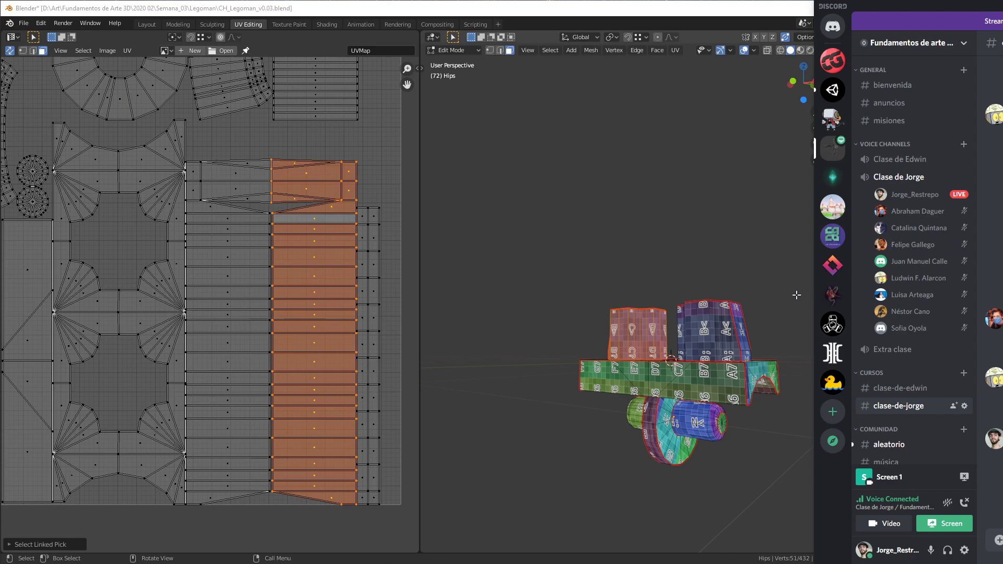
Step: Leave Edit Mode on the Hips object, hide Hips and make the Leg object visible instead
left_click(367, 175)
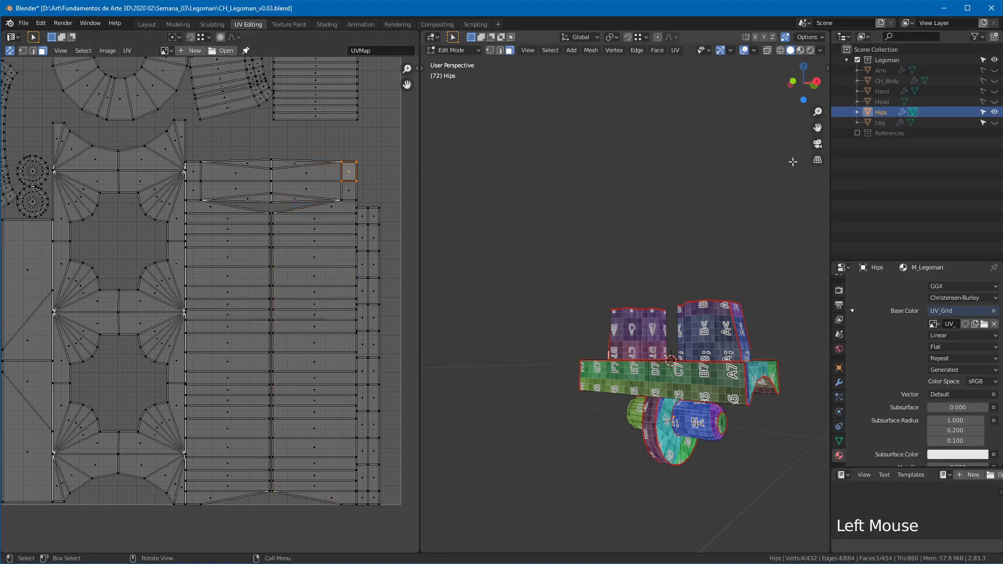
key("Tab")
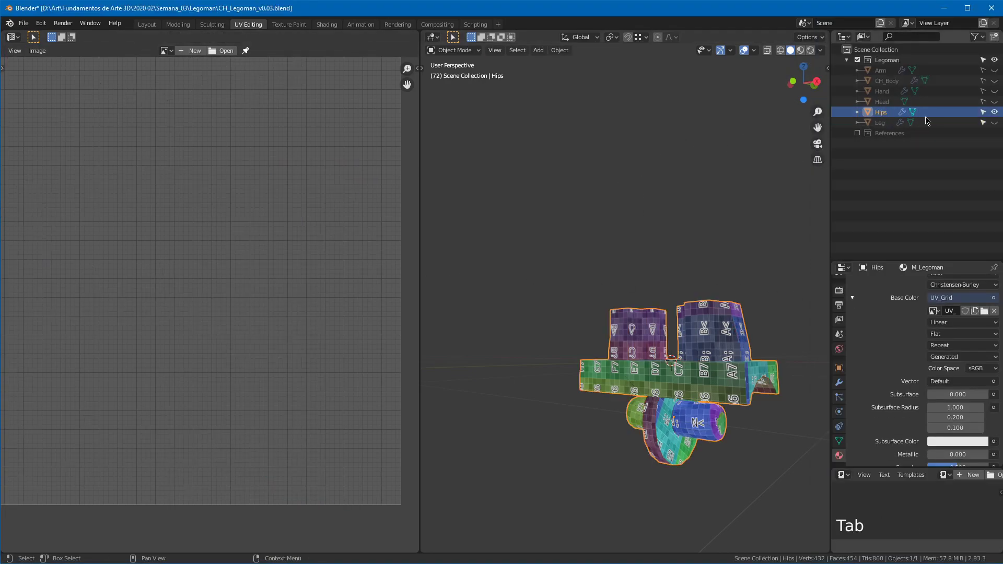
left_click(994, 112)
left_click(995, 122)
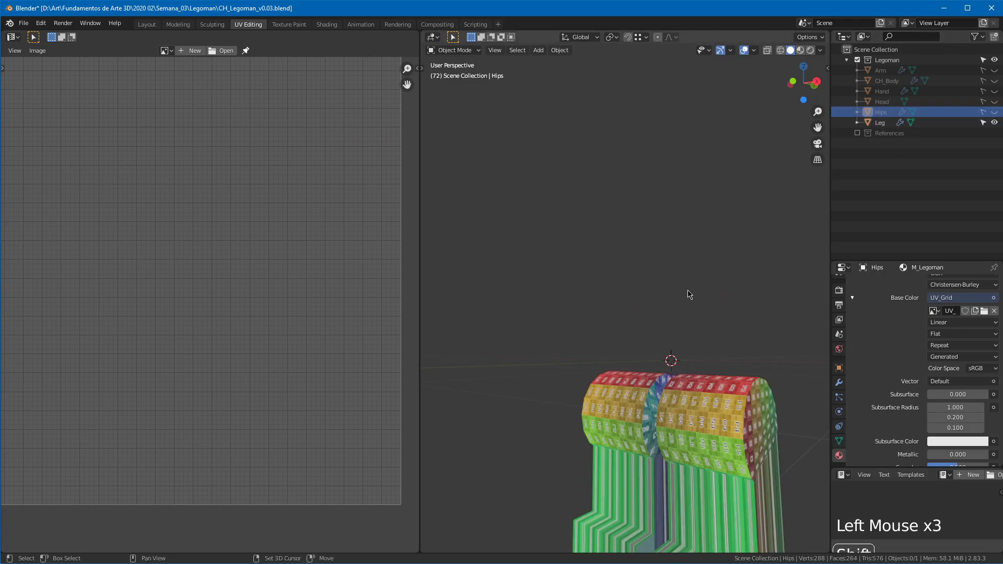
Step: Save the Blender file and select the Leg object
middle_click_drag(690, 292, 609, 198, "shift")
key("ctrl+s")
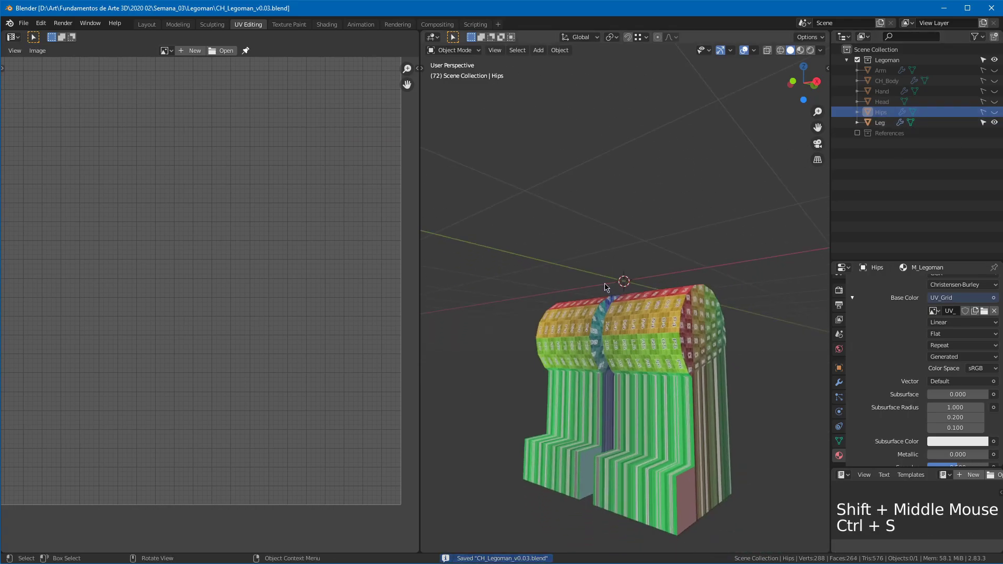
key("ctrl+s")
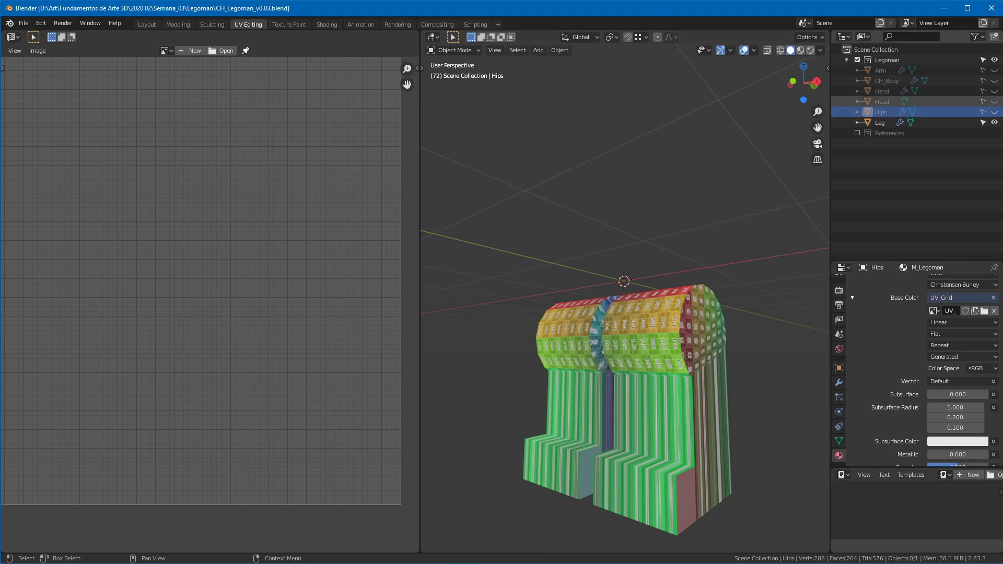
left_click(888, 126)
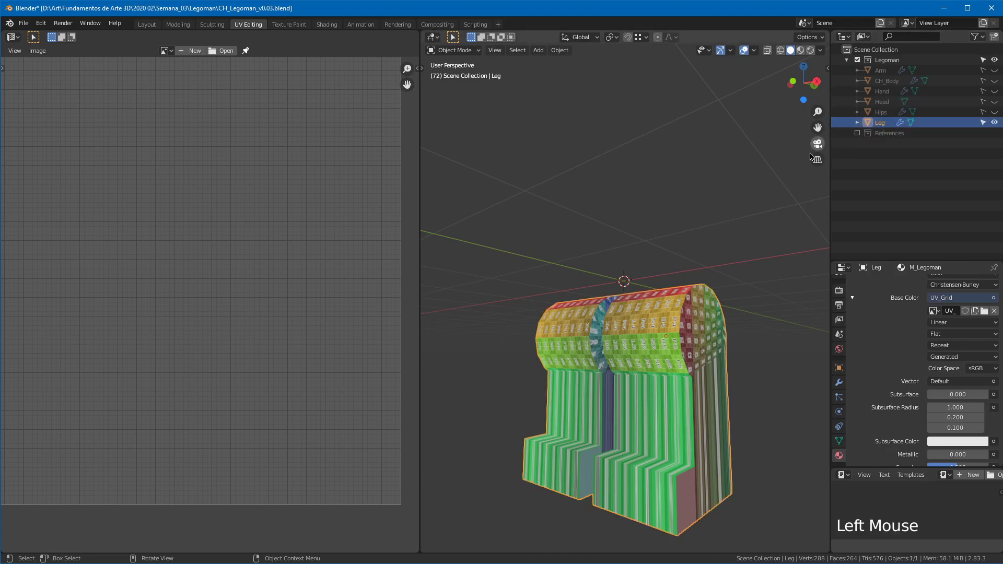
Step: Switch to Discord, bring its window into full view and watch the student's live screen share in the class voice channel
key("alt+Tab")
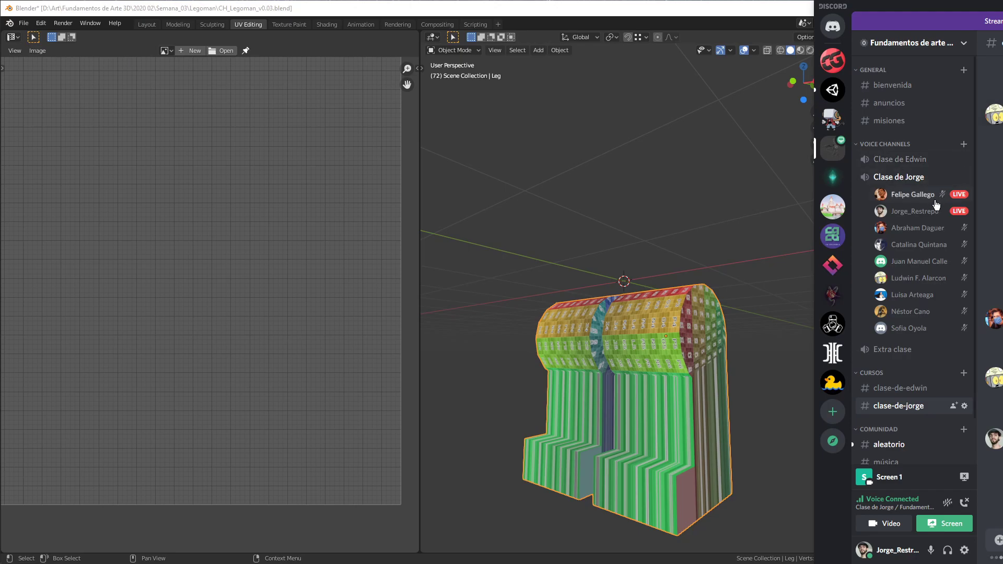
left_click(959, 196)
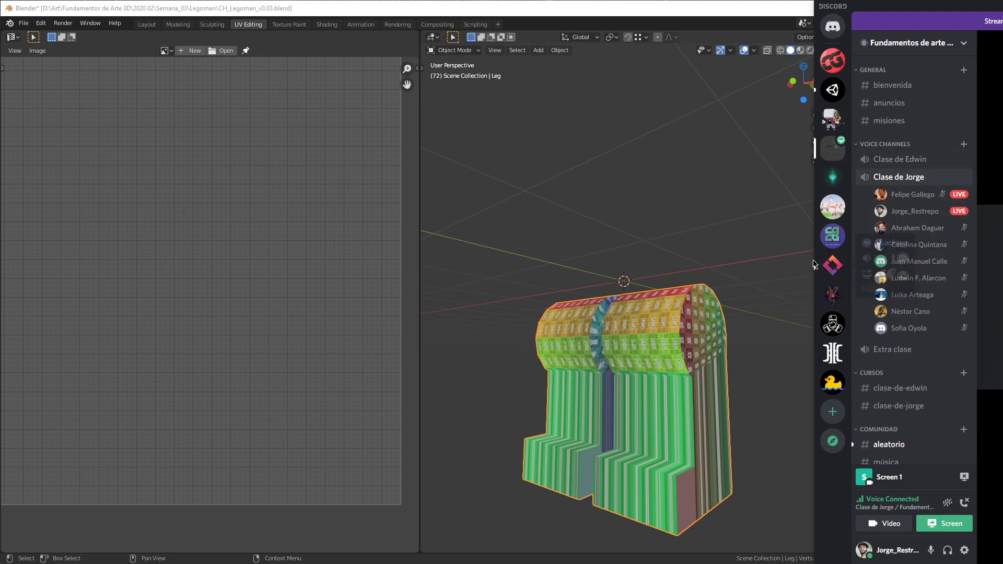
left_click_drag(814, 260, 274, 271)
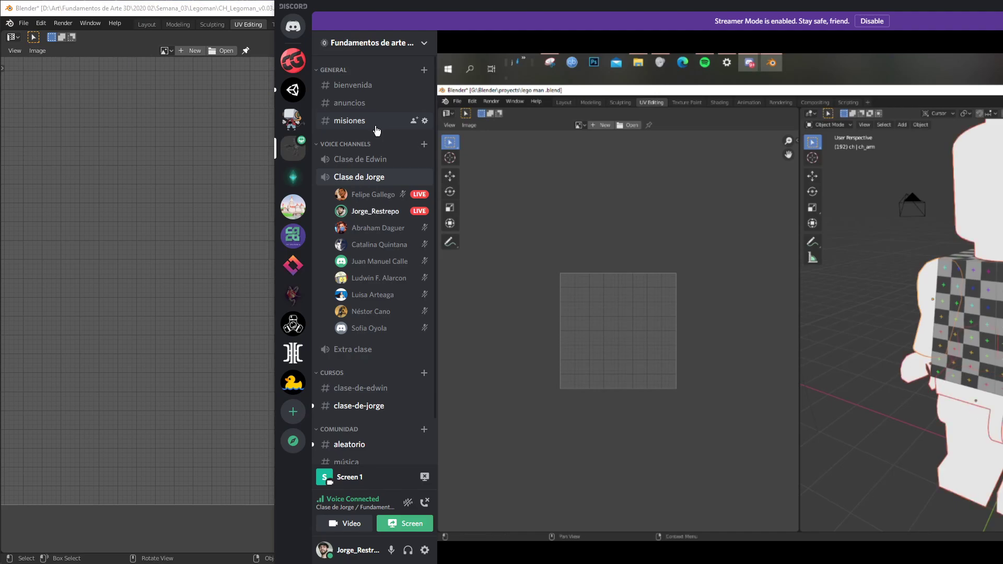
left_click(378, 130)
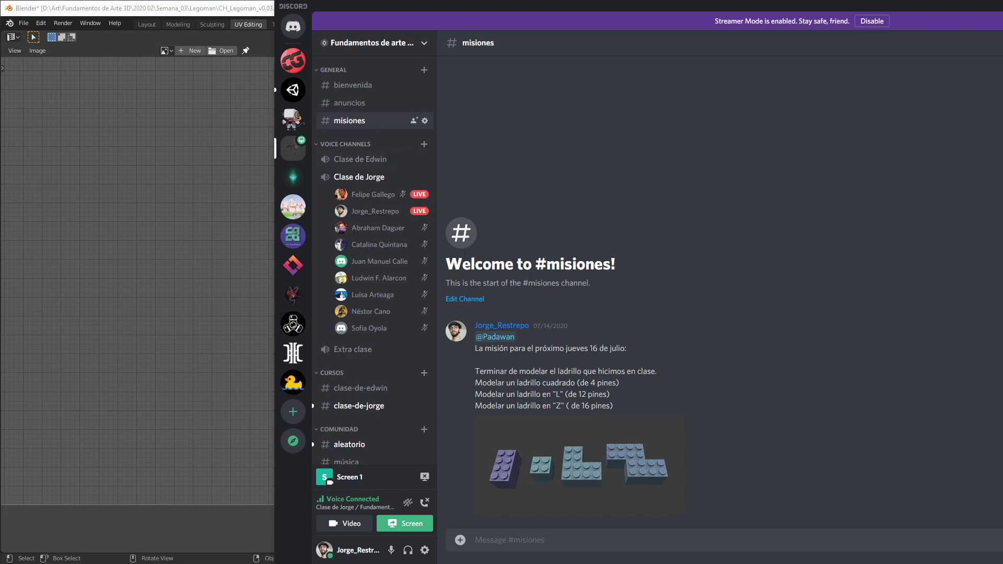
left_click(359, 177)
left_click(824, 166)
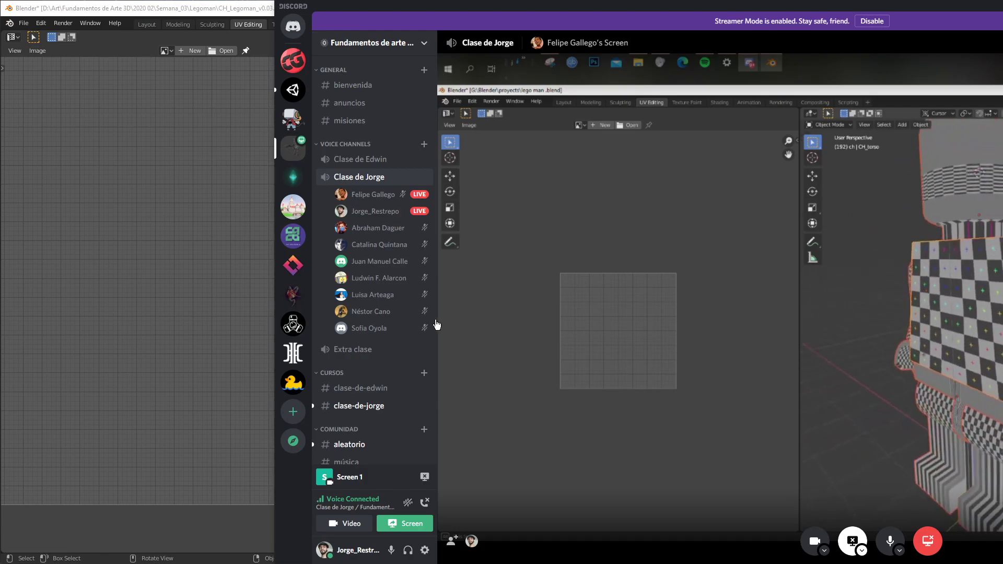
Step: Read the clase-de-jorge text channel, move the Discord window aside and return to Blender
left_click(369, 413)
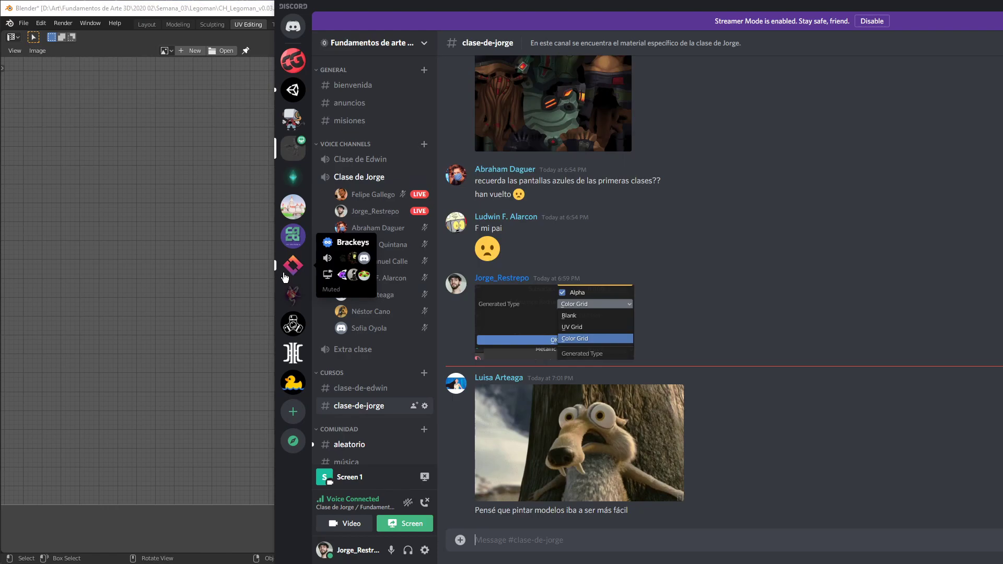
left_click_drag(270, 257, 841, 279)
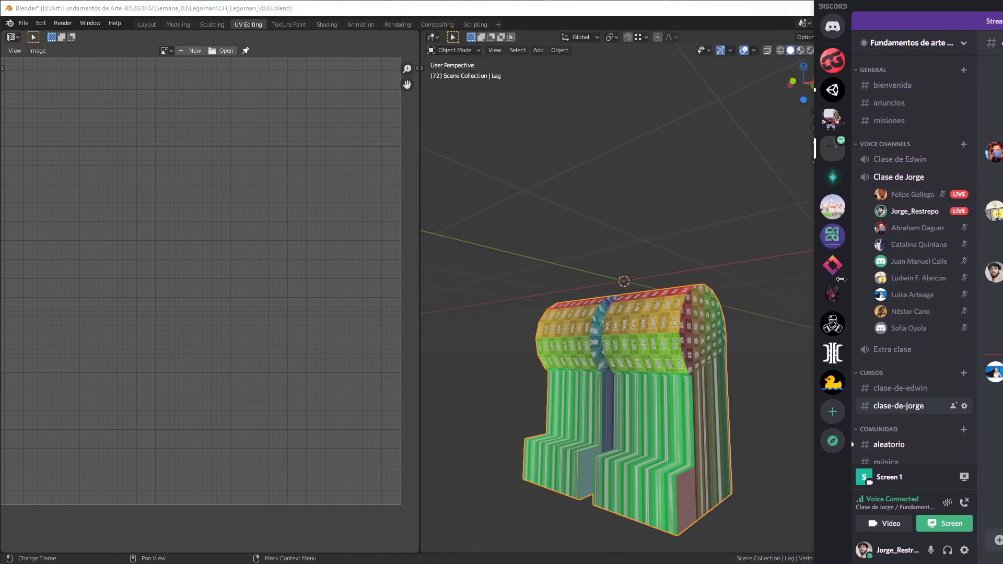
left_click(733, 240)
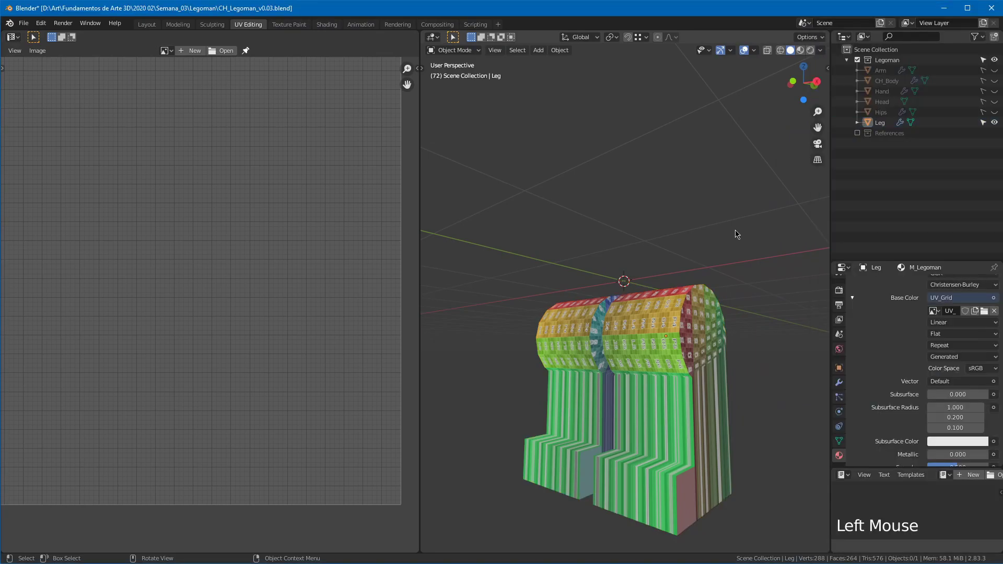
Step: Select the Leg mesh and enter Edit Mode on it
middle_click_drag(652, 197, 654, 217)
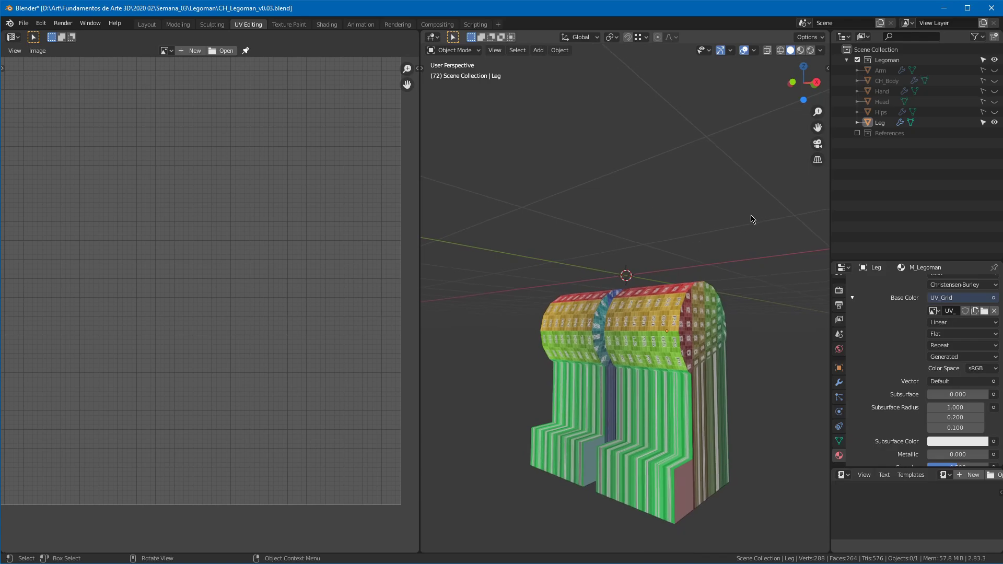
middle_click_drag(647, 271, 652, 293)
left_click(654, 296)
key("Tab")
middle_click_drag(600, 224, 674, 311, "ctrl")
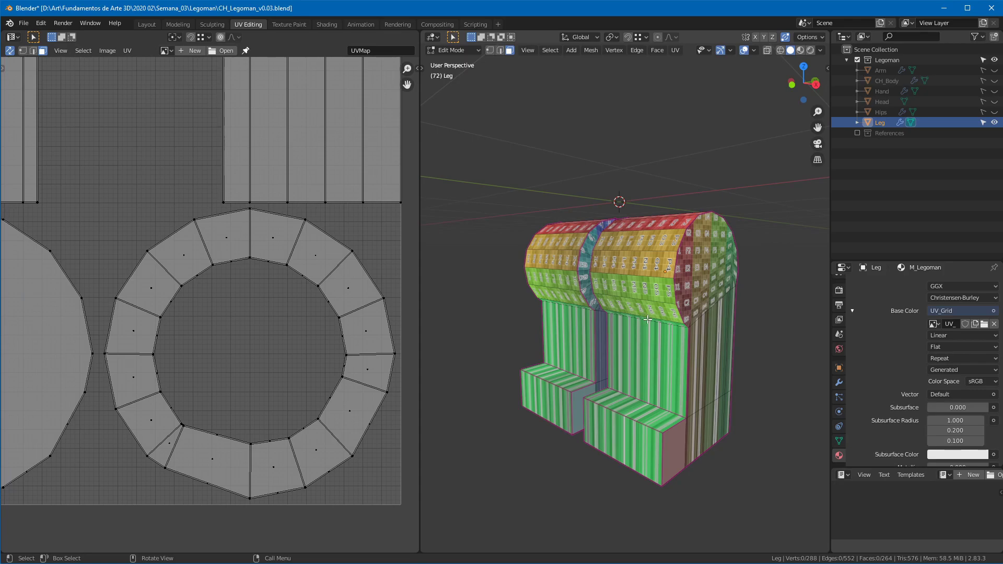
Step: In edge selection mode, select the large curved border loops on the facing inner sides of both legs
middle_click_drag(716, 253, 763, 268)
left_click(554, 258, "alt")
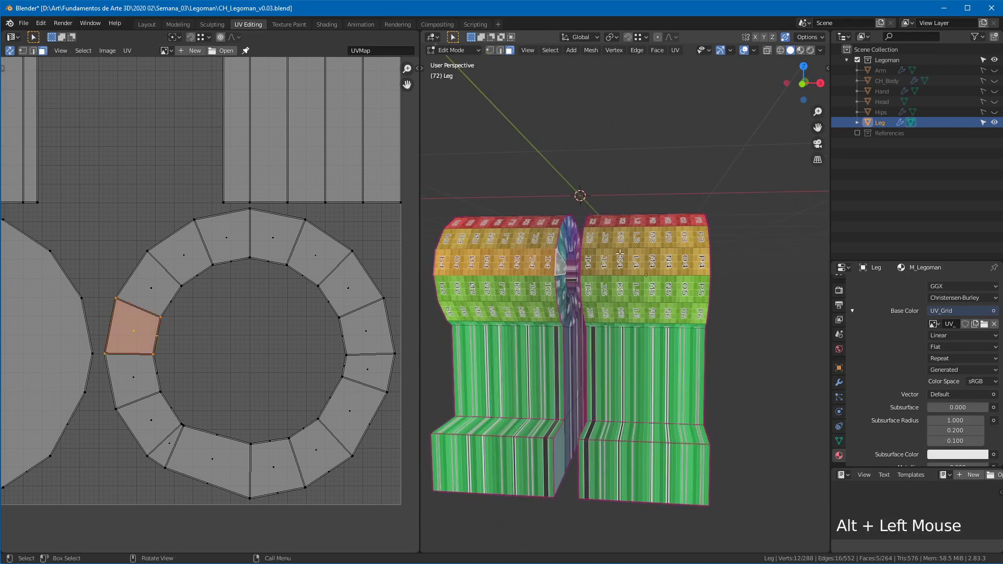
key("2")
mouse_move(557, 264)
middle_mouse_down()
mouse_move(576, 236)
mouse_move(610, 253)
mouse_move(575, 258)
middle_mouse_up()
left_click(576, 236, "alt")
left_click(609, 251, "alt+shift")
mouse_move(575, 258)
middle_mouse_down("ctrl")
mouse_move(516, 283)
mouse_move(570, 277)
mouse_move(699, 310)
mouse_move(583, 260)
middle_mouse_up("ctrl")
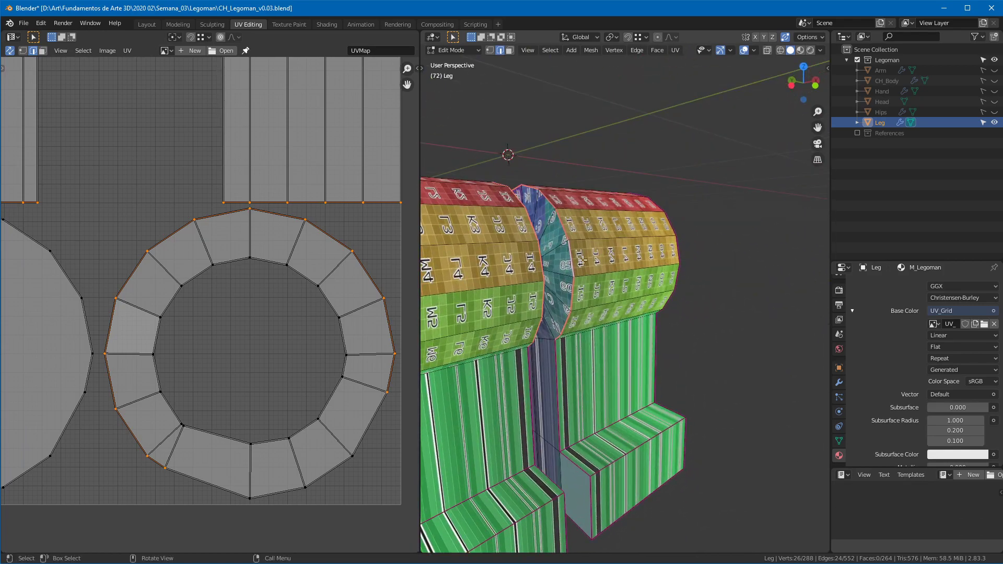
Step: Using wireframe shading in a maximized viewport, add both small circular loops and one leg's inner front vertical edge to the selection
left_click(781, 50)
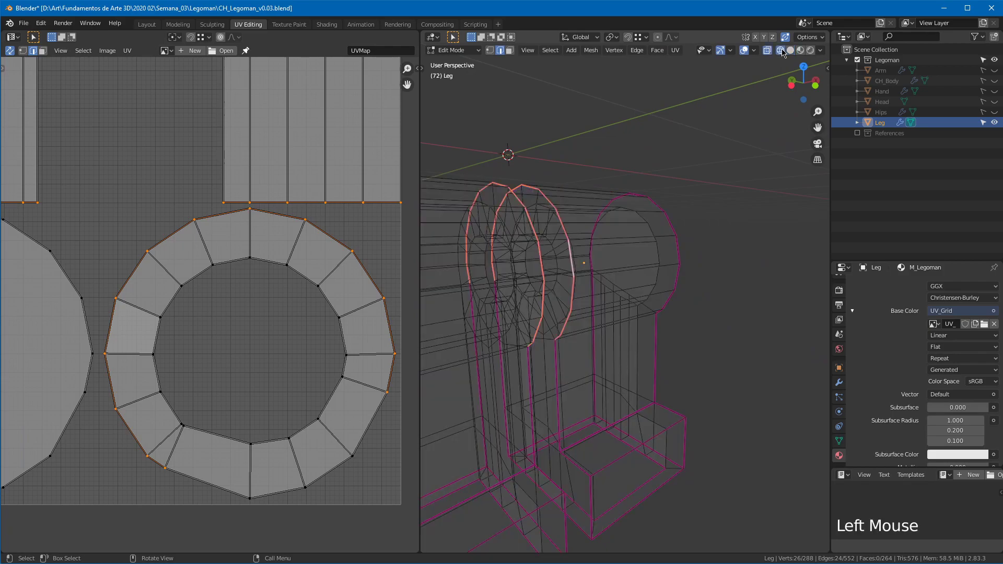
middle_click_drag(628, 196, 597, 199)
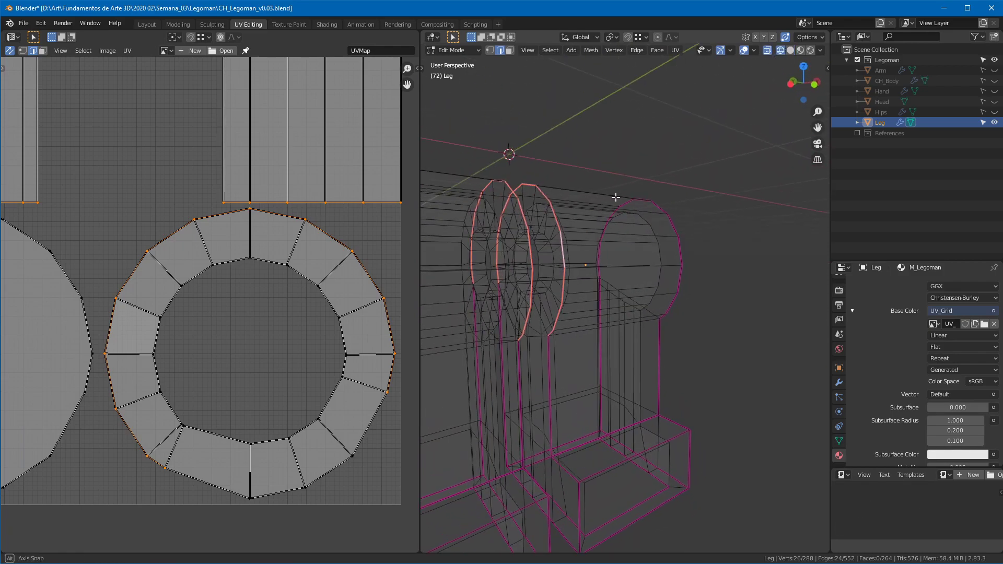
middle_click_drag(497, 280, 537, 278, "ctrl")
key("ctrl+space")
left_click(542, 206, "alt+shift")
left_click(521, 217, "alt+shift")
left_click(520, 345, "shift")
middle_click_drag(520, 345, 495, 381)
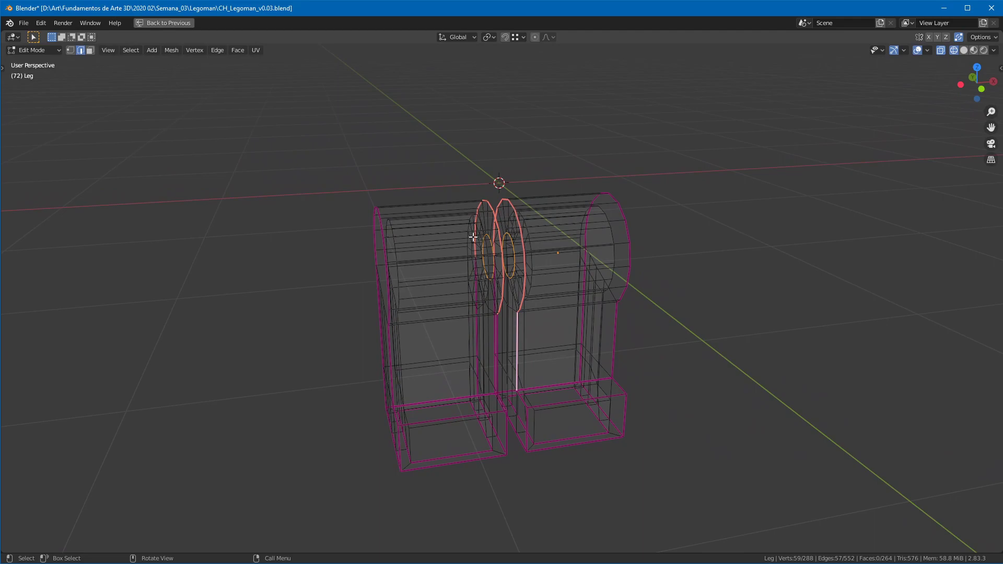
key("alt+z")
key("alt+z")
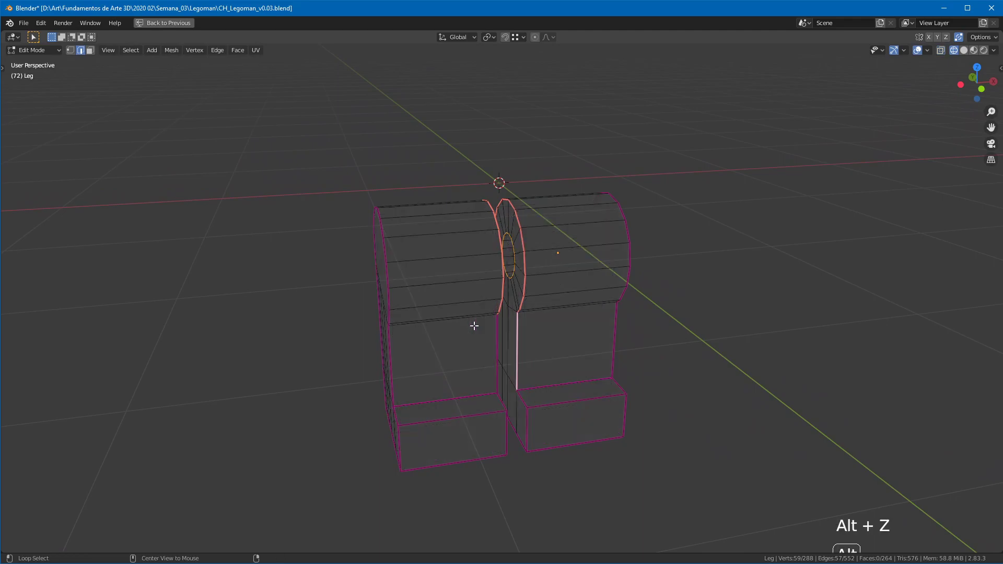
left_click(964, 50)
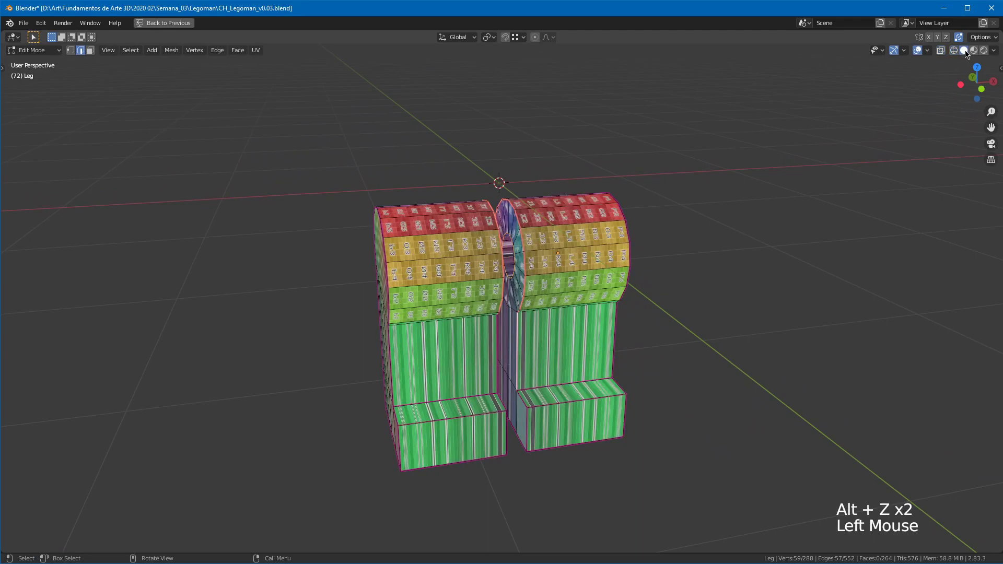
Step: Add the same leg's inner foot profile edges and its bottom border loop to the edge selection
mouse_move(510, 371)
middle_mouse_down()
mouse_move(554, 355)
mouse_move(549, 402)
middle_mouse_up()
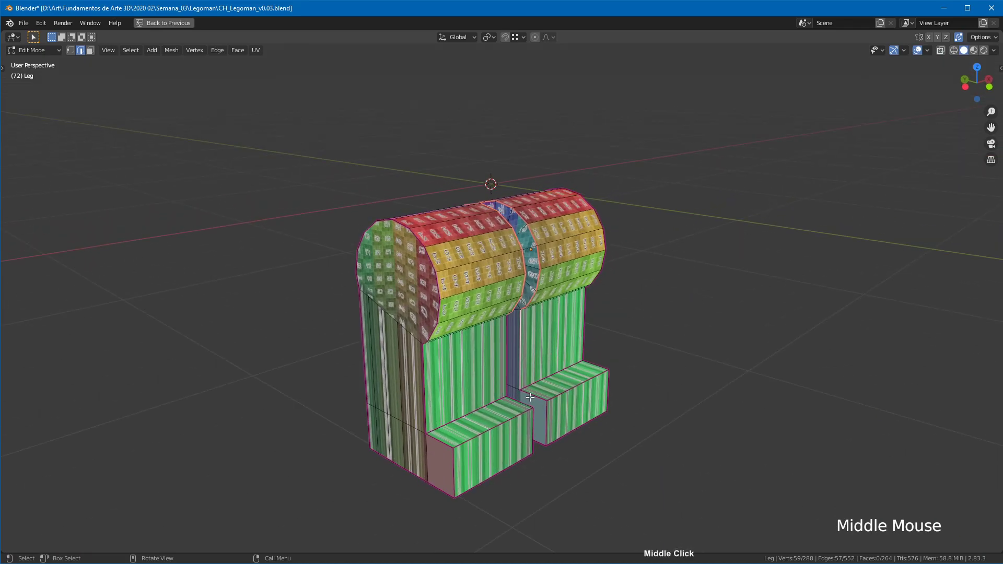
left_click(548, 415, "shift")
left_click(547, 415, "alt+shift")
middle_click_drag(568, 397, 539, 424)
key("ctrl+z")
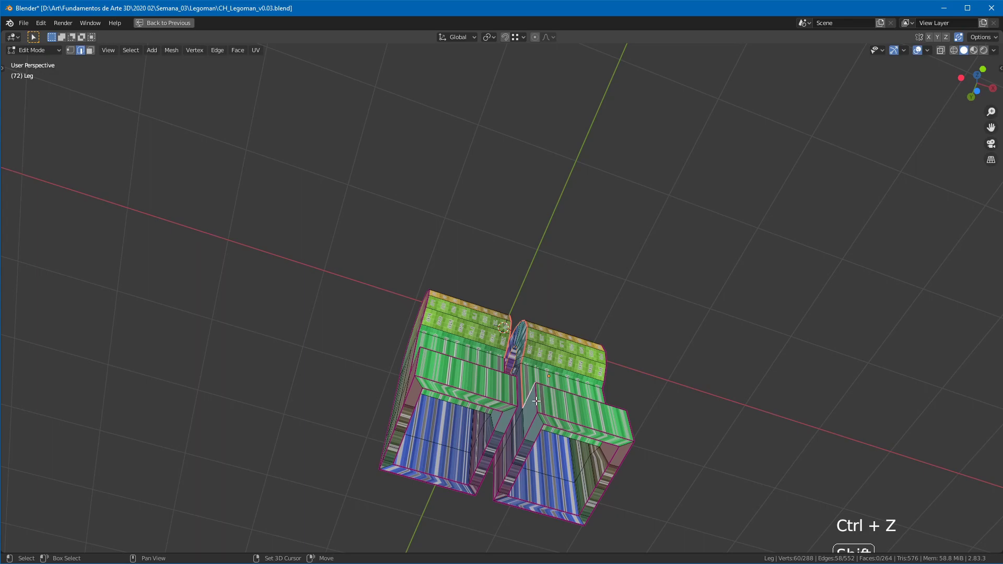
left_click(537, 405, "shift")
left_click(537, 406, "alt+shift")
Step: Add the same leg's outer border to the selection, covering the foot profile, the curved top and the rear vertical edge
middle_click_drag(633, 412, 601, 471)
left_click(633, 417, "shift")
left_click(644, 402, "shift")
left_click(644, 305, "alt+shift")
middle_click_drag(644, 305, 544, 357)
left_click(800, 359, "shift")
left_click(787, 427, "shift")
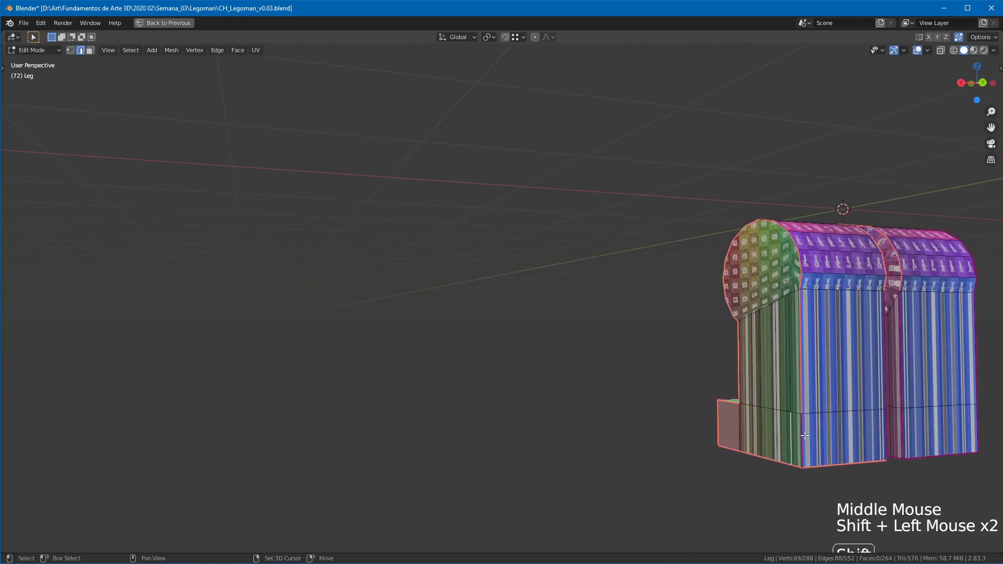
left_click(804, 432, "shift")
Step: Examine the selected leg edges from behind and below in wireframe, and return to solid shading
middle_click_drag(803, 433, 658, 313)
middle_click_drag(659, 314, 632, 265, "shift")
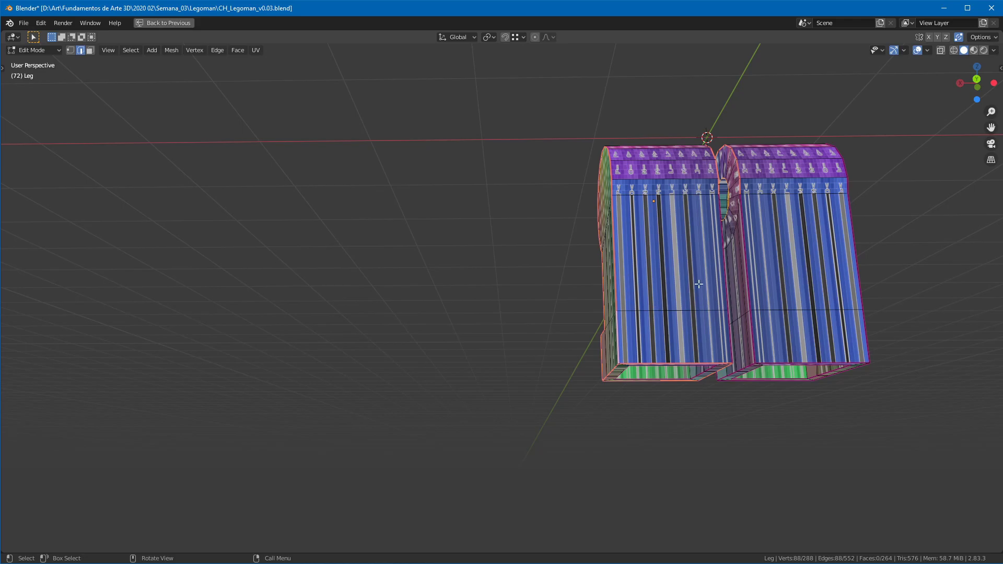
middle_click_drag(683, 289, 648, 336)
middle_click_drag(750, 349, 714, 263)
key("z")
mouse_move(663, 241)
middle_mouse_down("shift")
mouse_move(663, 321)
mouse_move(661, 270)
mouse_move(785, 314)
middle_mouse_up("shift")
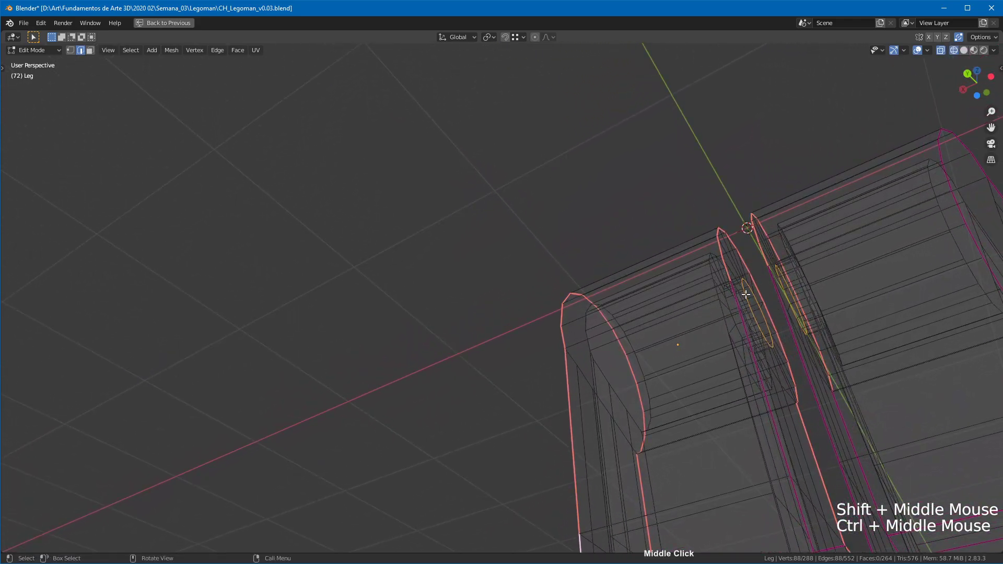
middle_click_drag(723, 329, 590, 329, "shift")
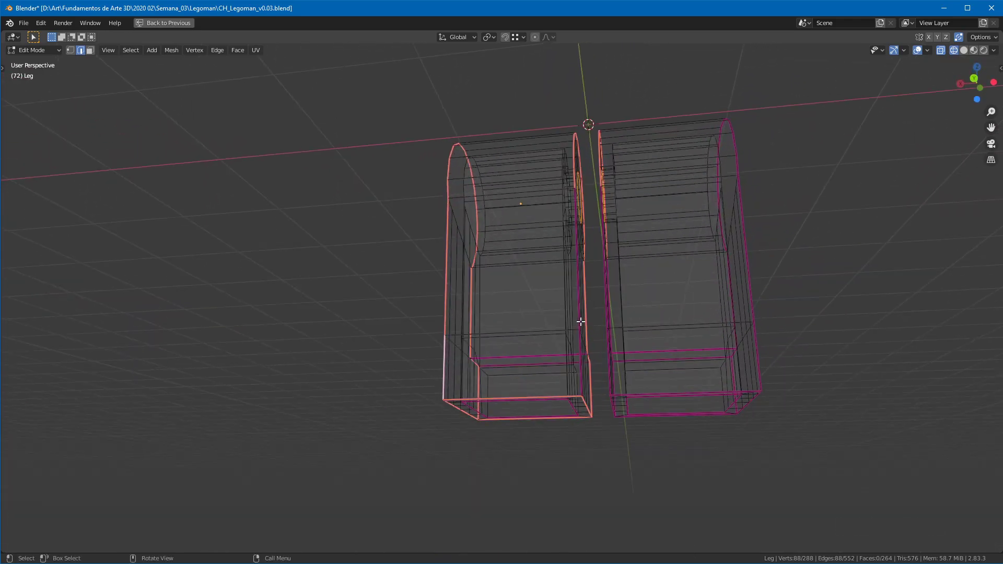
key("z")
left_click(714, 286)
Step: Add the missing rear vertical edges on the inner sides of both legs to the selection
mouse_move(569, 293)
middle_mouse_down()
mouse_move(529, 288)
mouse_move(530, 306)
mouse_move(488, 351)
mouse_move(572, 279)
mouse_move(704, 240)
mouse_move(711, 249)
mouse_move(700, 270)
mouse_move(584, 316)
mouse_move(705, 337)
mouse_move(697, 394)
mouse_move(712, 347)
middle_mouse_up()
left_click(571, 279, "alt+shift")
key("ctrl+z")
left_click(713, 347, "shift")
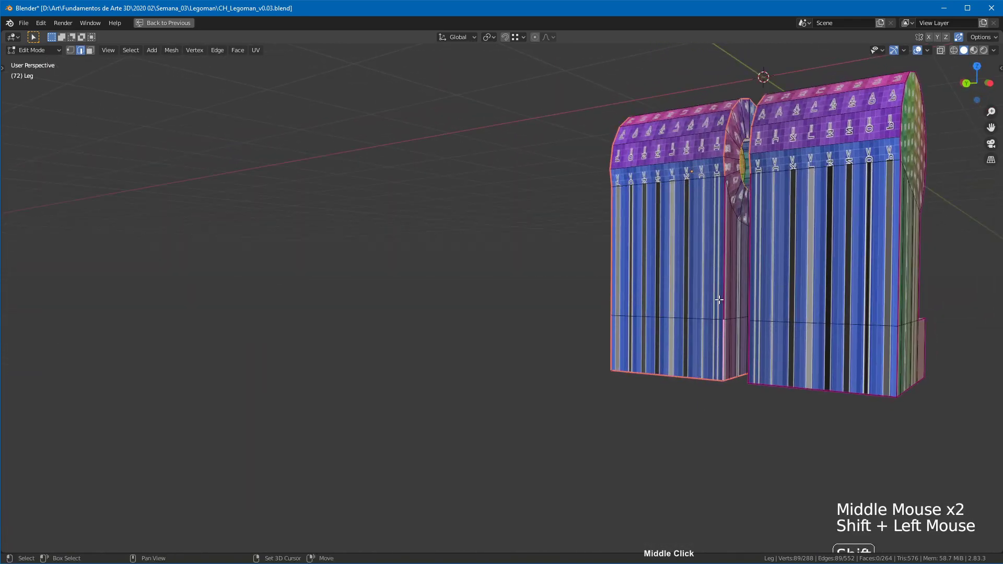
left_click(751, 344, "shift")
left_click(753, 328, "shift")
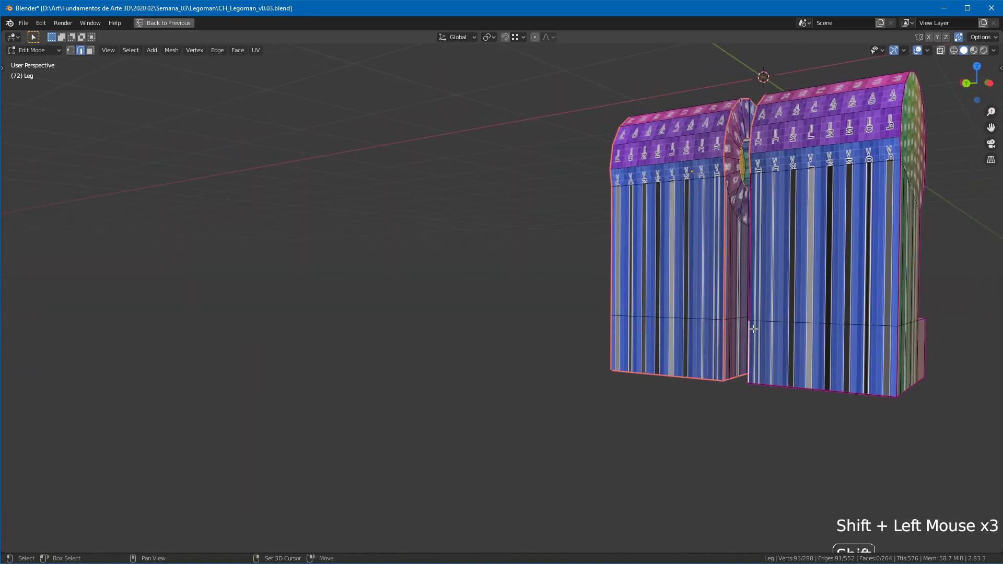
Step: Add the second leg's bottom border, outer rear vertical edges and outer curved border loop to the selection
left_click(773, 388, "alt+shift")
left_click(895, 361, "shift")
left_click(899, 286, "shift")
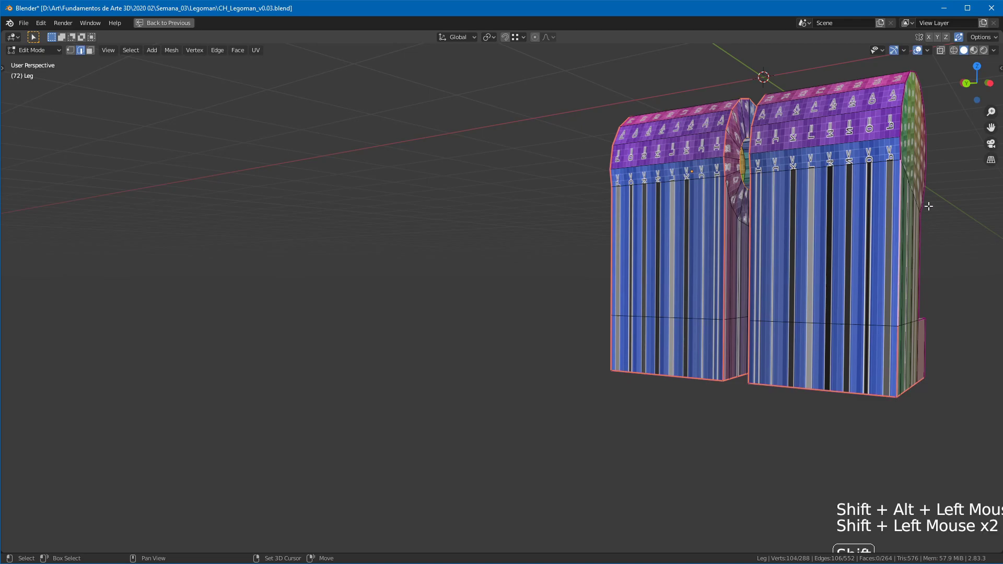
left_click(900, 124, "alt+shift")
middle_click_drag(936, 152, 721, 201)
Step: Add the second leg's remaining front vertical and foot profile edges to the selection
middle_click_drag(911, 266, 770, 212, "shift")
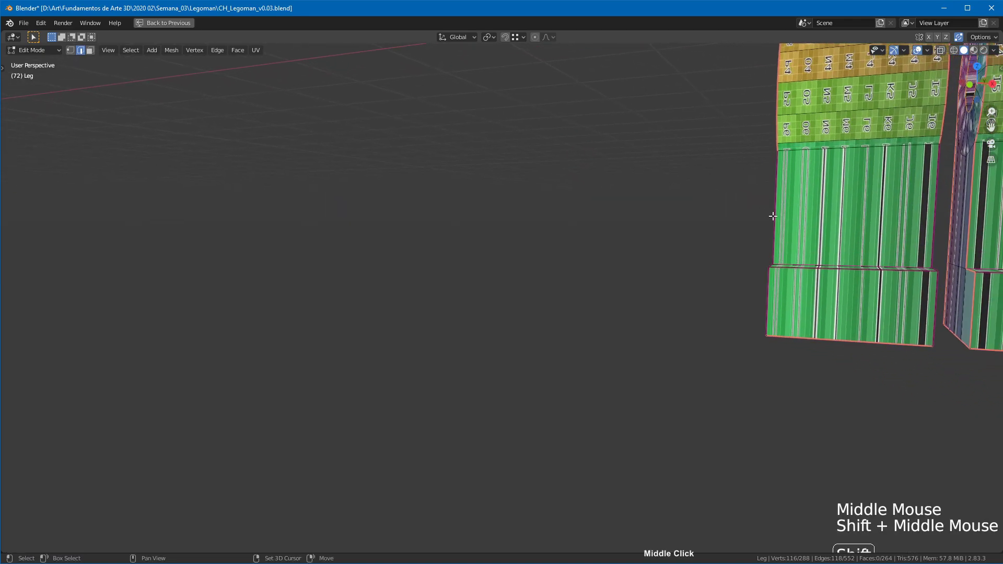
left_click(771, 270, "shift")
left_click(768, 289, "shift")
middle_click_drag(768, 288, 768, 289)
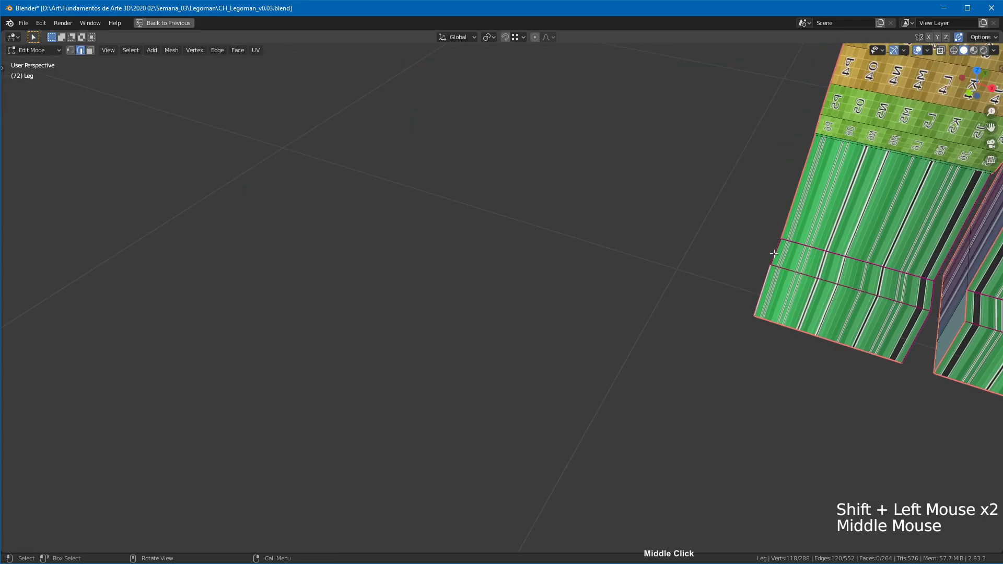
left_click(774, 254, "shift")
middle_click_drag(775, 254, 657, 309, "shift")
left_click(821, 226, "shift")
left_click(803, 271, "shift")
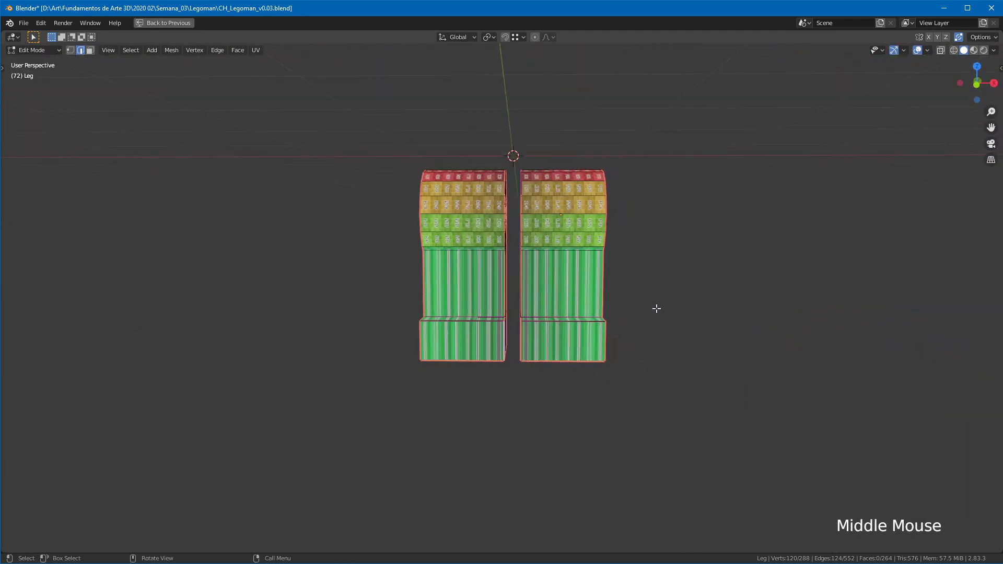
Step: Mark the selected leg edges as seams and unwrap the legs
key("ctrl+space")
right_click(638, 260)
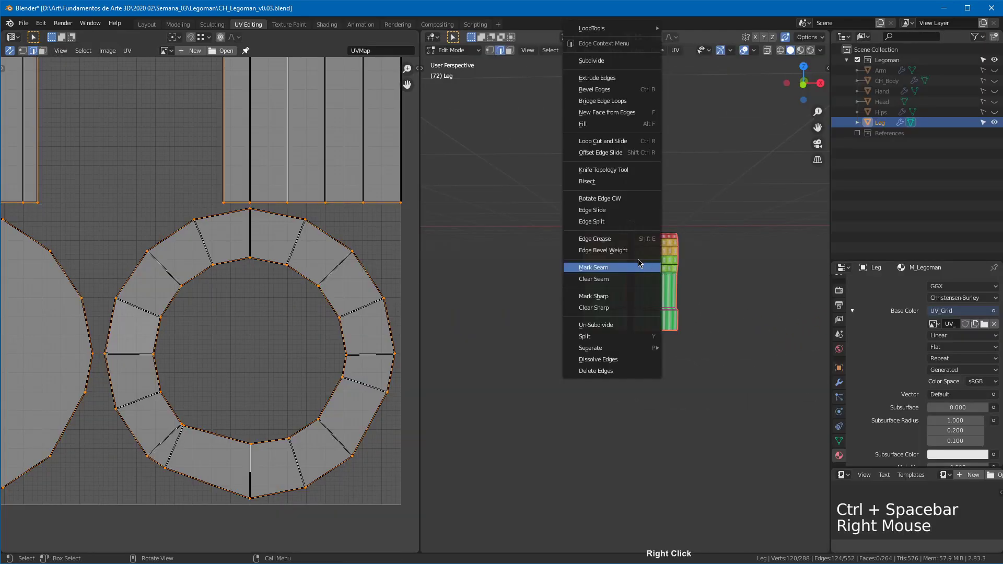
left_click(609, 272)
middle_click_drag(235, 261, 246, 241, "ctrl")
middle_click_drag(314, 250, 397, 251)
mouse_move(245, 251)
middle_mouse_down("ctrl")
mouse_move(256, 251)
mouse_move(226, 251)
middle_mouse_up("ctrl")
Step: Select the visible leg UV islands as linked faces, and invert the selection to the two large distorted islands
key("3")
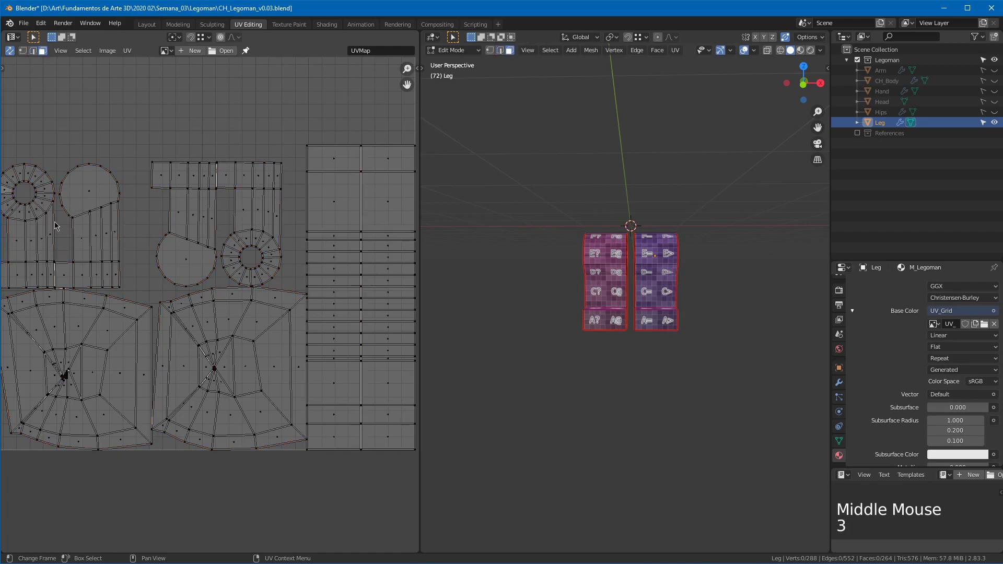
key("l")
key("l")
key("l")
key("l")
key("l")
key("l")
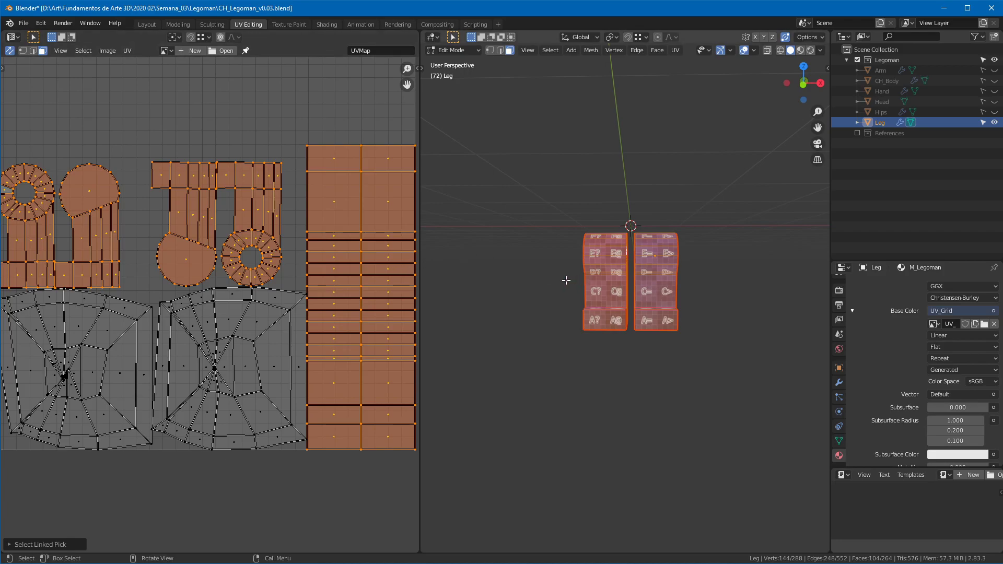
key("ctrl+i")
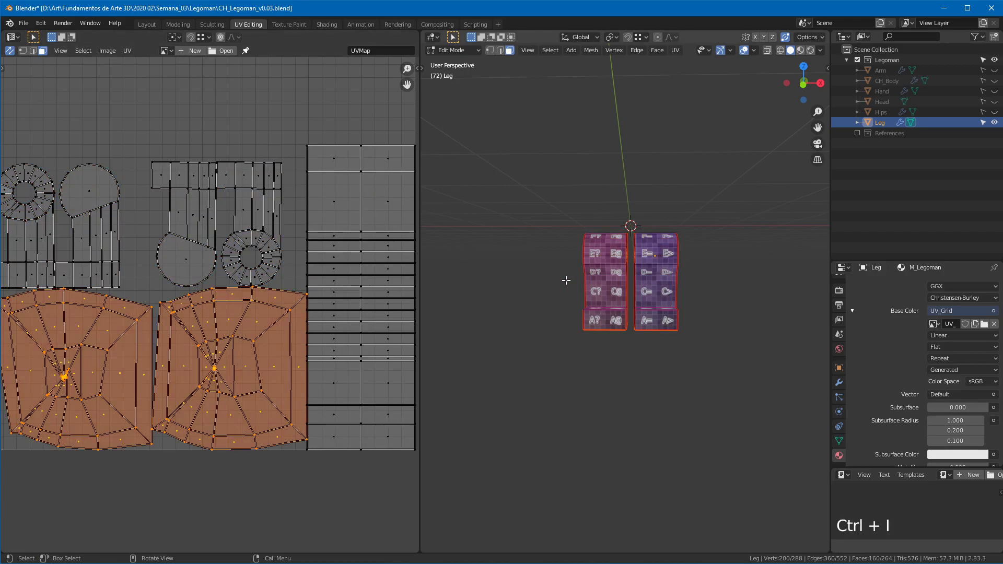
Step: Scale the two distorted leg islands down to about 0.034, place them beside the UV origin and pin them
middle_click_drag(194, 248, 265, 212)
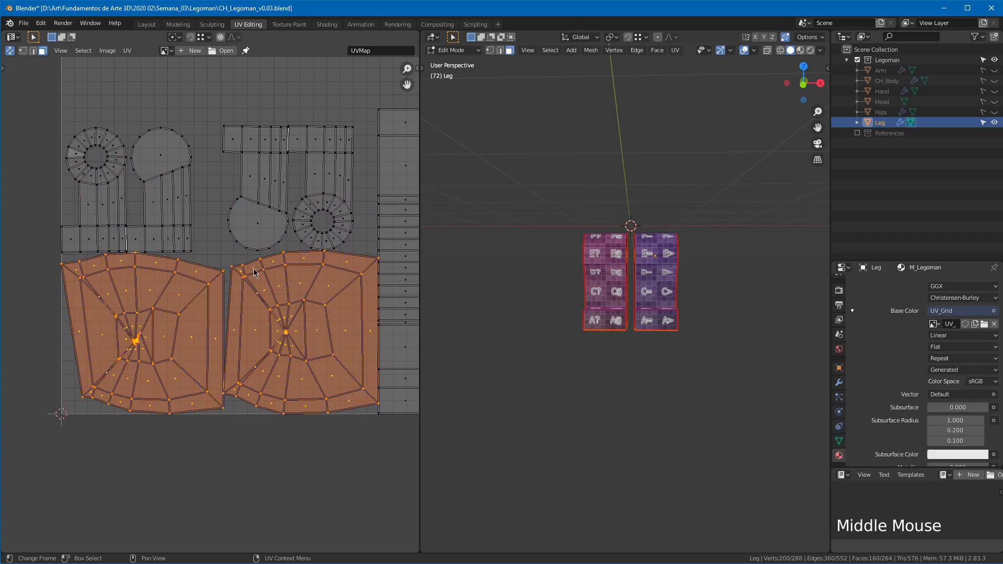
key("s")
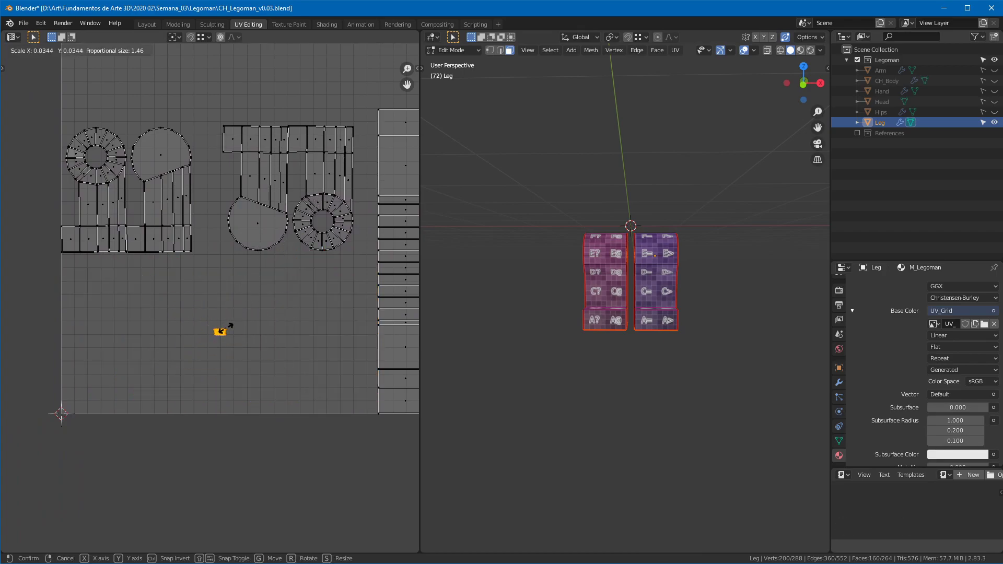
left_click(223, 332)
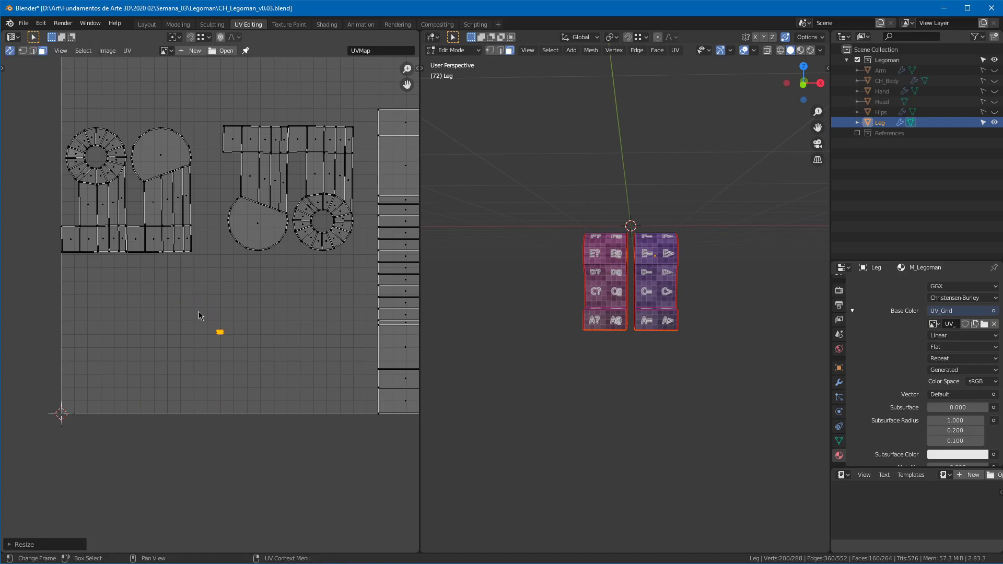
key("g")
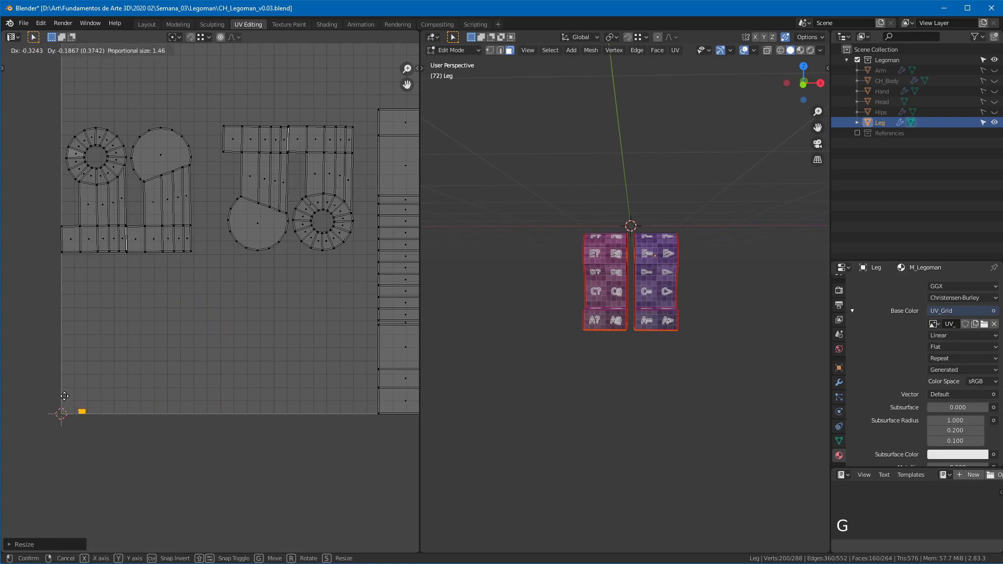
left_click(67, 399)
key("g")
left_click(78, 423)
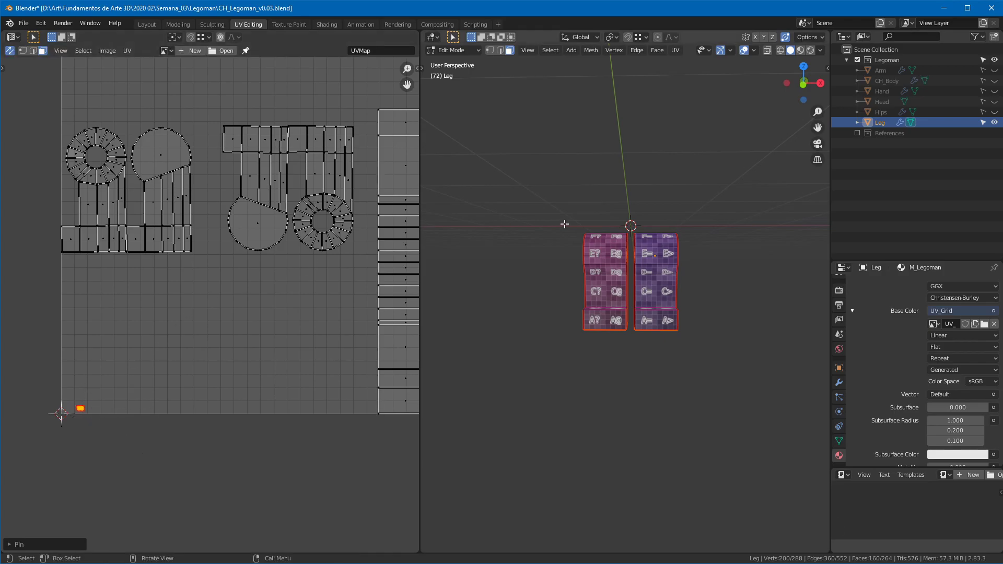
Step: Return to Object Mode and make all the hidden Legoman parts visible again
key("Tab")
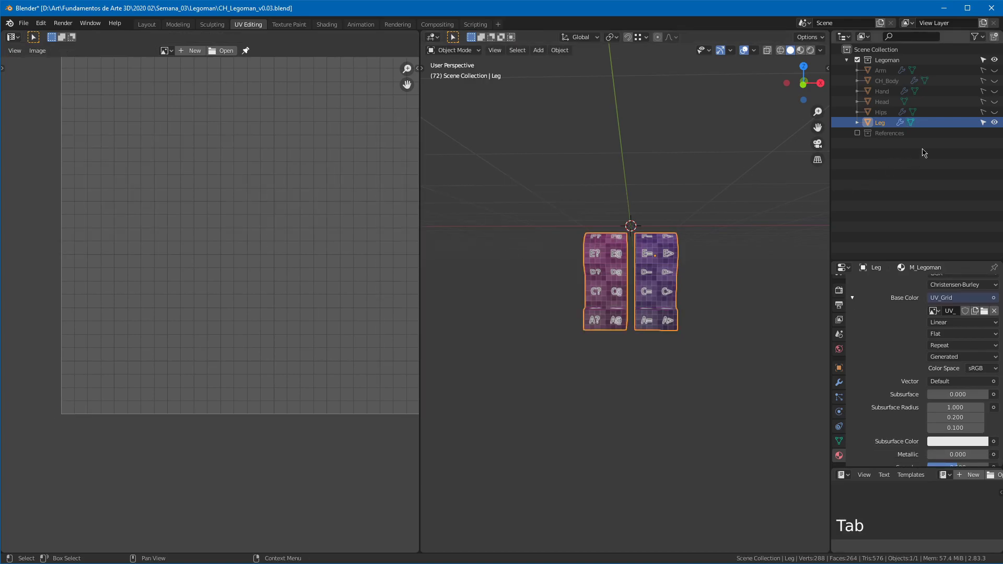
left_click(983, 117)
left_click_drag(992, 71, 994, 111)
middle_click_drag(642, 192, 679, 271, "shift")
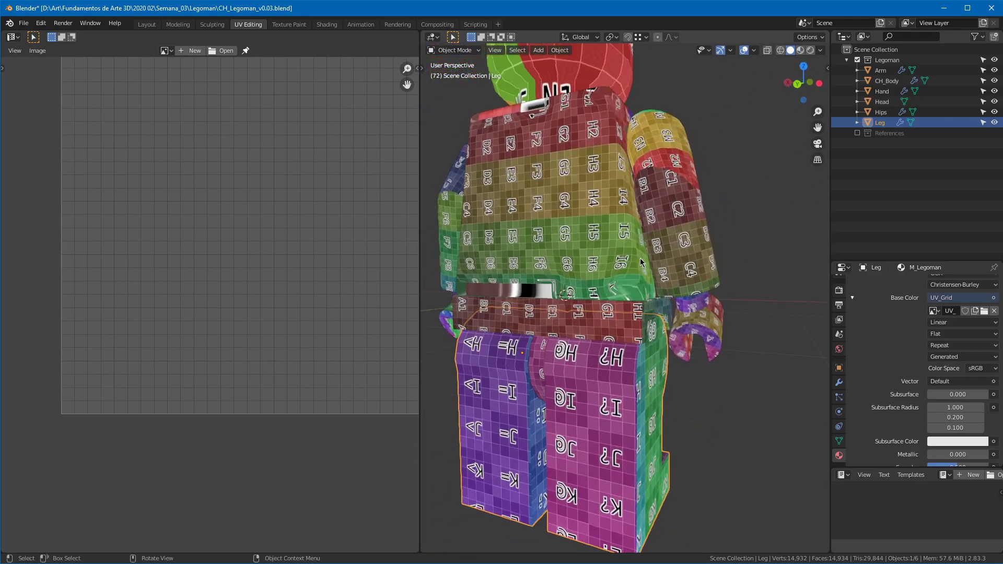
Step: Turn off the display of the Bevel and Subdivision modifiers on CH_Body
left_click(615, 294)
middle_click_drag(654, 214, 752, 303)
left_click(840, 383)
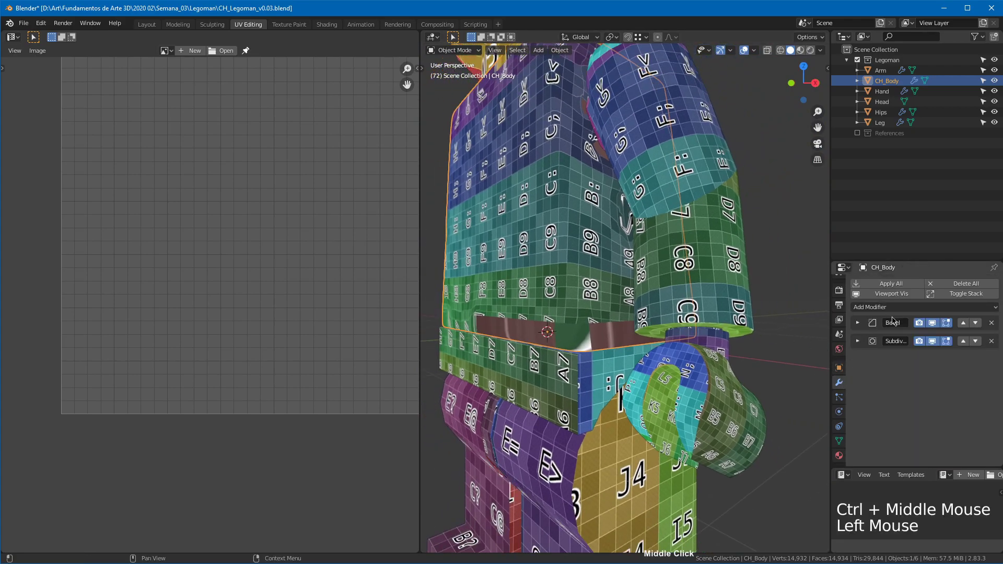
left_click_drag(920, 324, 946, 325)
left_click(923, 341)
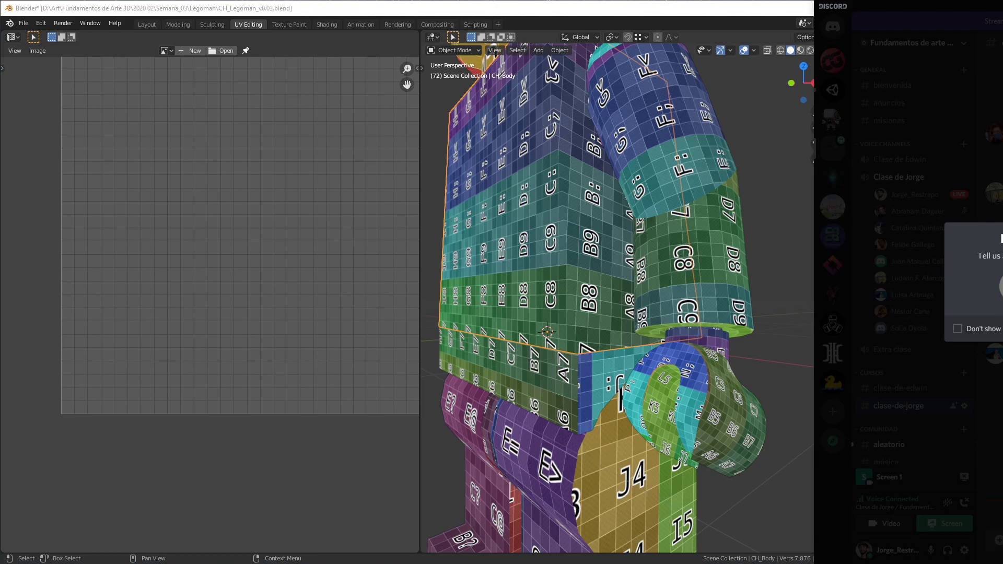
key("Escape")
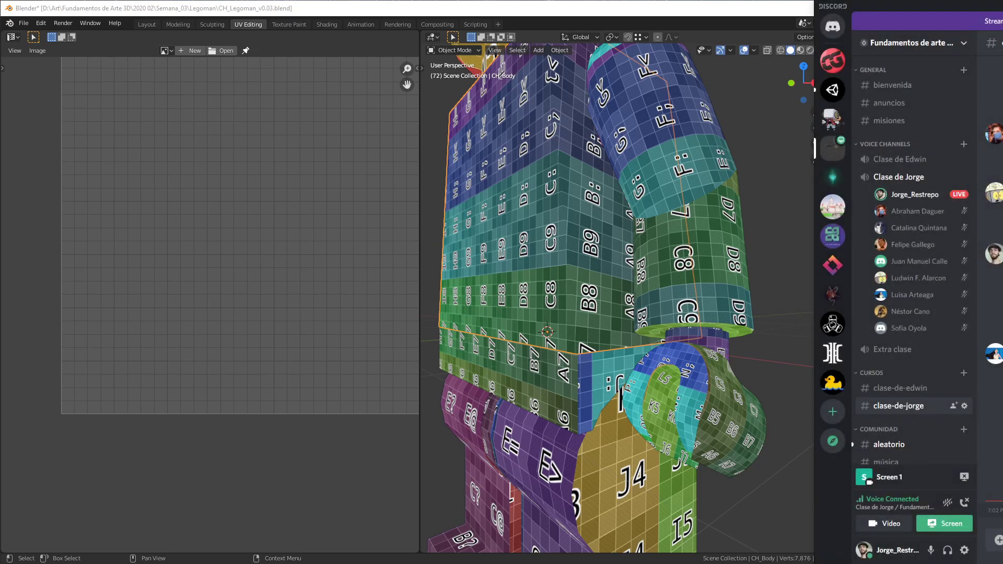
left_click(697, 11)
Step: Select all Legoman parts, edit them together in Edit Mode and select all their faces and UV islands
middle_click_drag(601, 292, 657, 218)
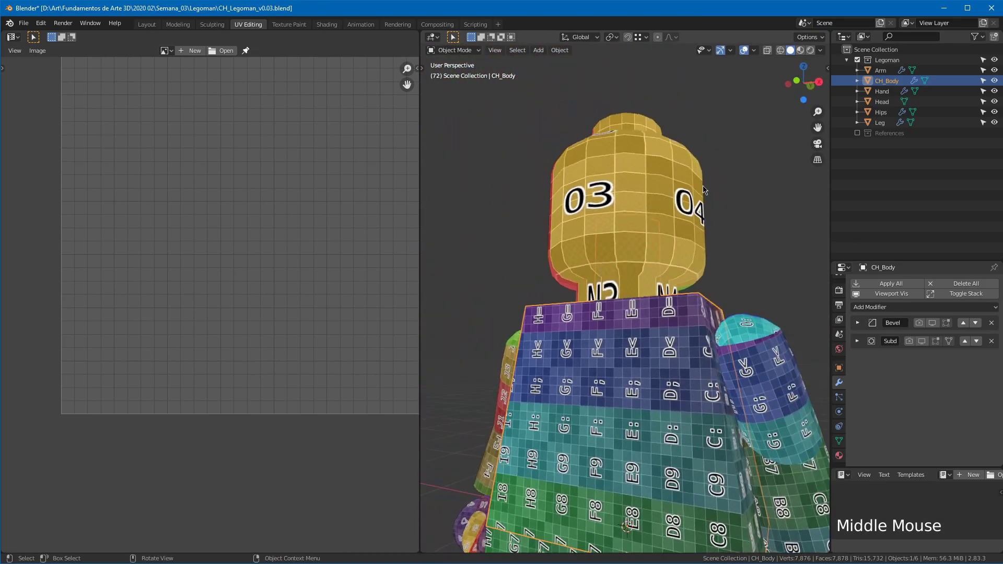
middle_click_drag(731, 203, 627, 269, "ctrl")
key("a")
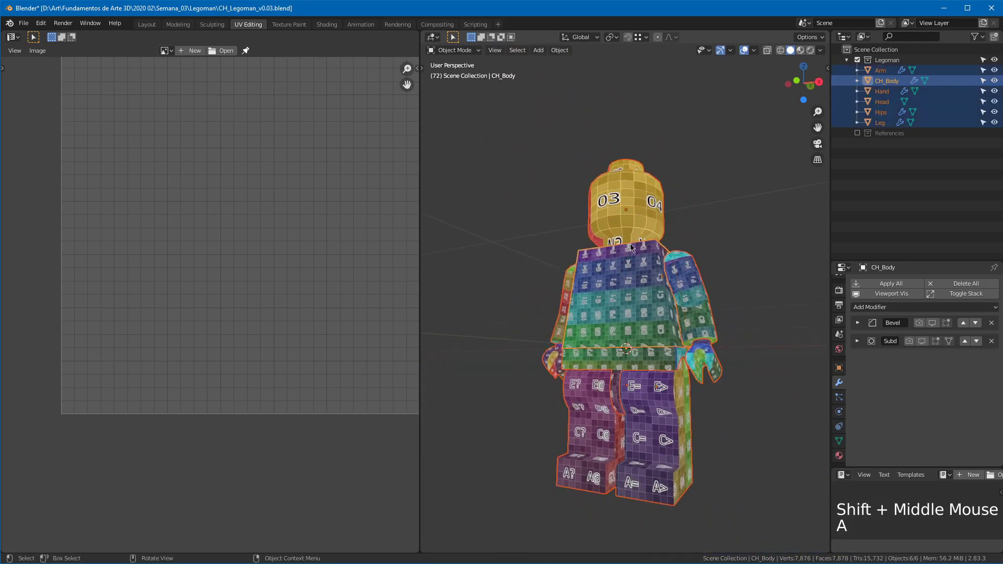
key("Tab")
middle_click_drag(269, 217, 242, 282, "ctrl")
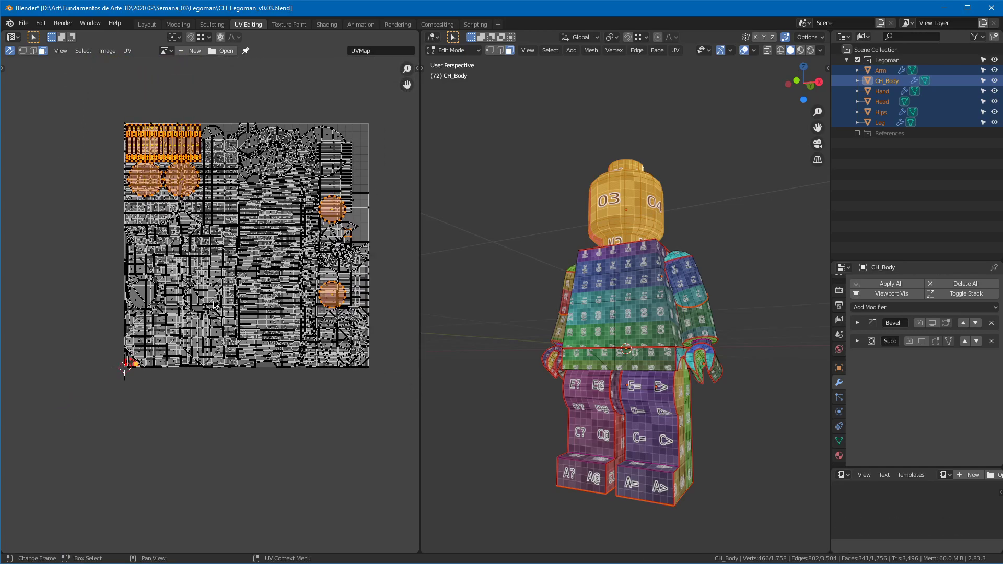
middle_click_drag(228, 169, 240, 182)
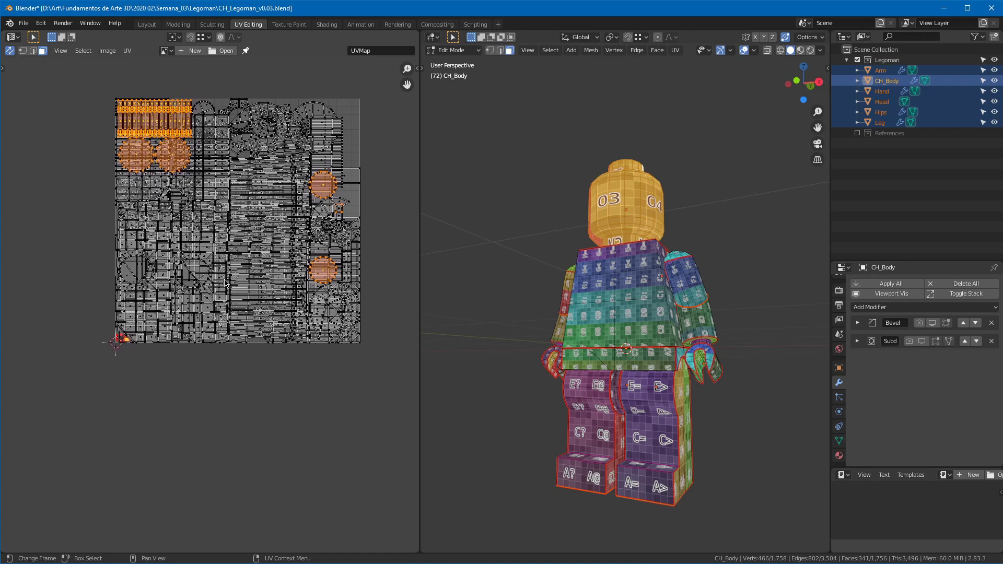
key("a")
Step: Deselect the tiny pinned islands beside the UV origin with circle select
mouse_move(133, 358)
middle_mouse_down("ctrl")
mouse_move(135, 335)
mouse_move(137, 366)
middle_mouse_up("ctrl")
middle_click_drag(137, 366, 220, 219, "shift")
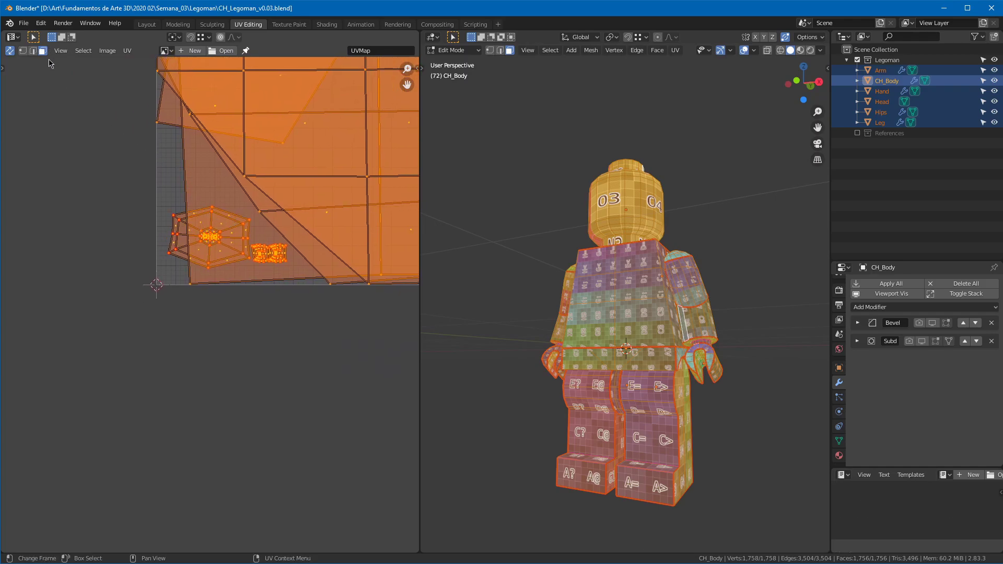
key("c")
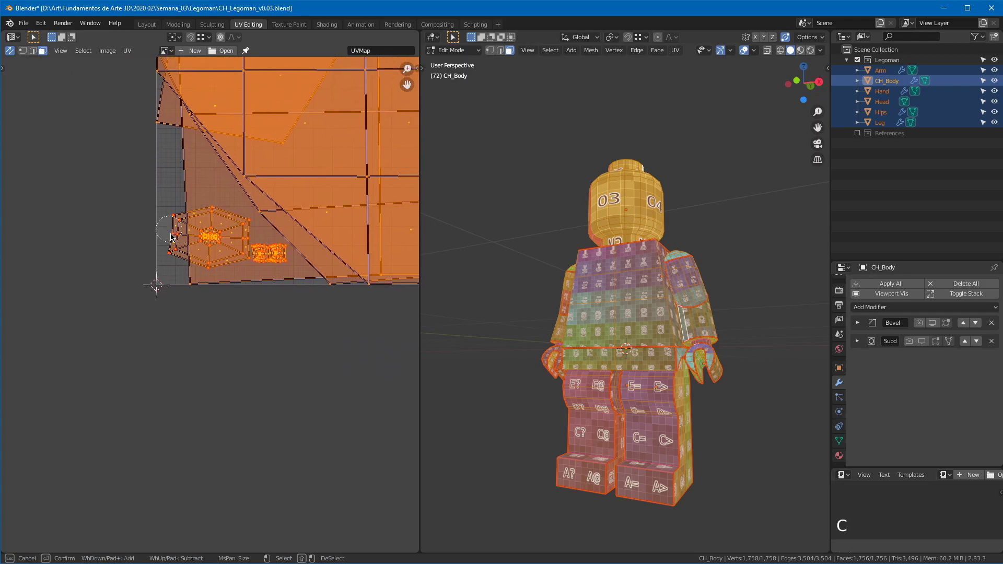
middle_click_drag(172, 254, 175, 240)
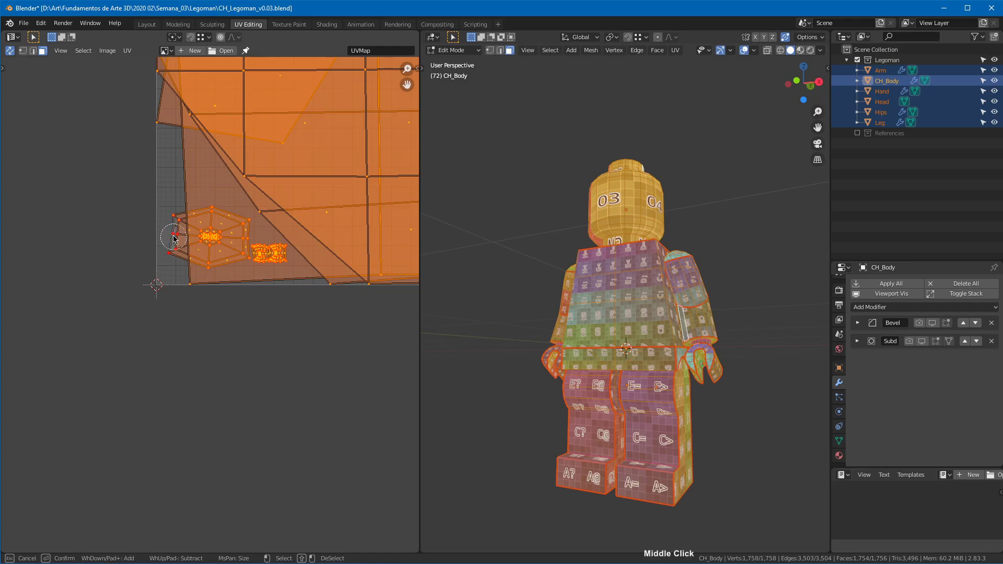
mouse_move(226, 222)
middle_mouse_down()
mouse_move(211, 241)
mouse_move(273, 255)
middle_mouse_up()
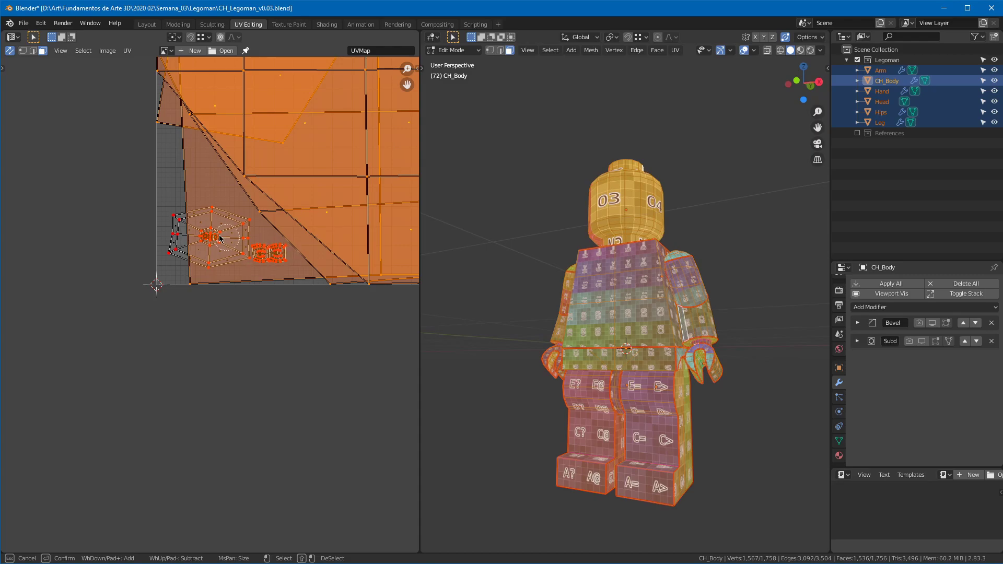
right_click(180, 232)
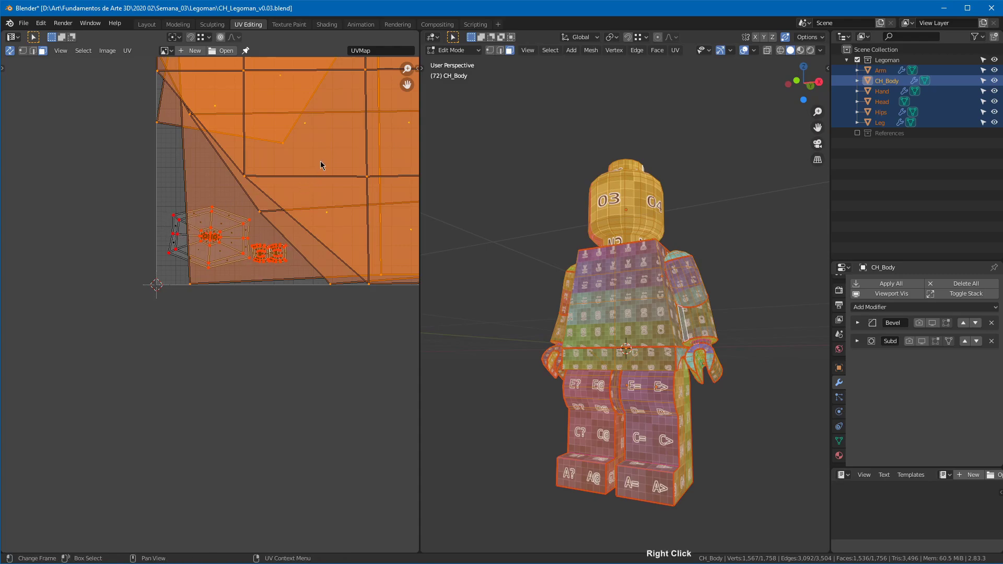
key("KP_Decimal")
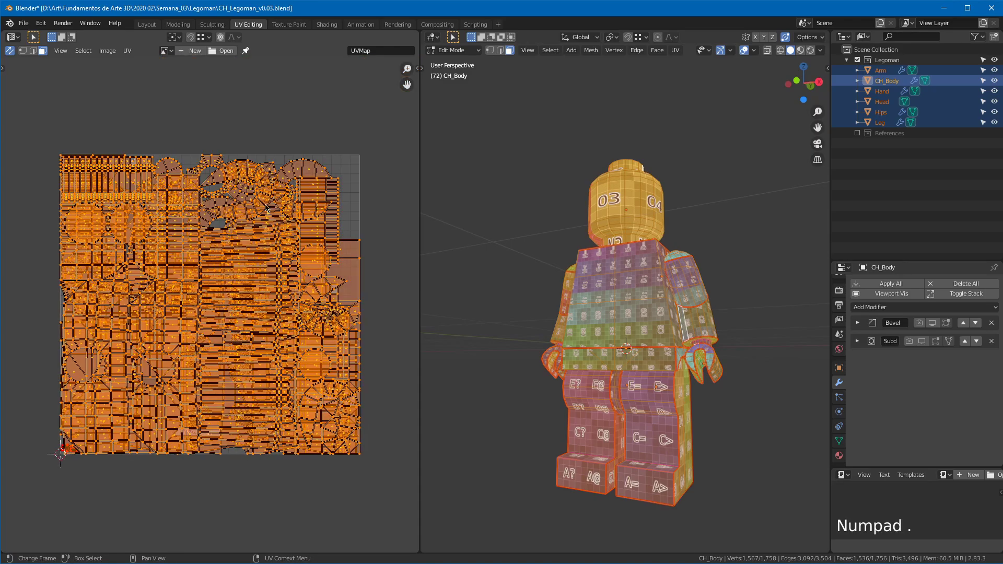
Step: Capture a screen snip of the open UV menu with Average Islands Scale highlighted, and switch to Discord
left_click(127, 50)
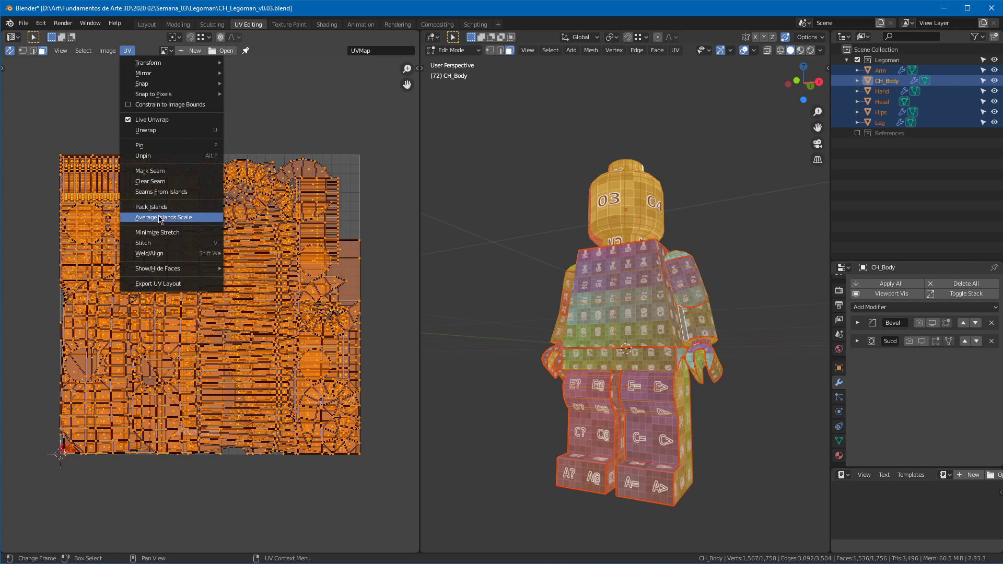
key("shift+super+s")
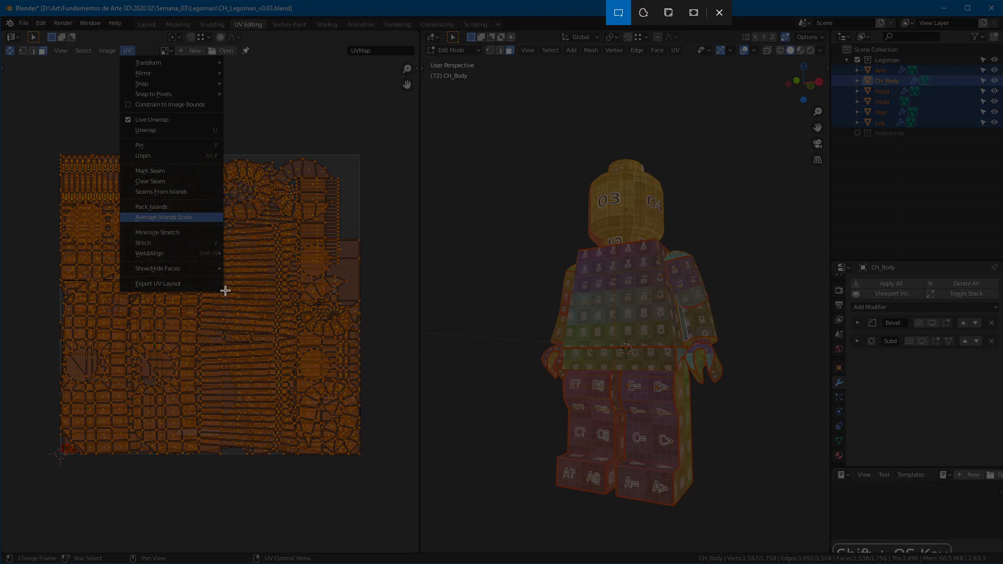
mouse_move(224, 293)
left_mouse_down()
mouse_move(117, 145)
mouse_move(104, 50)
mouse_move(119, 45)
left_mouse_up()
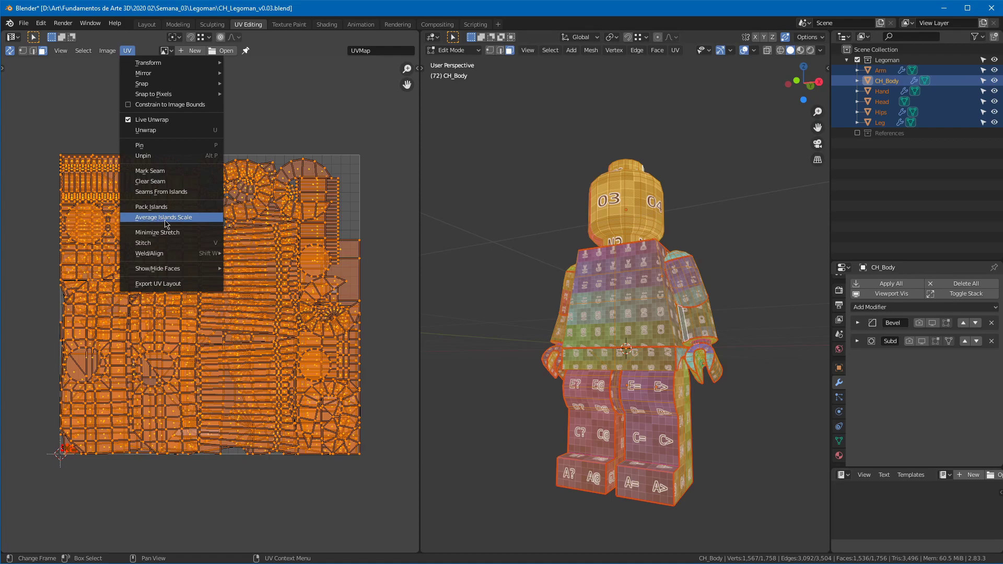
key("alt+Tab")
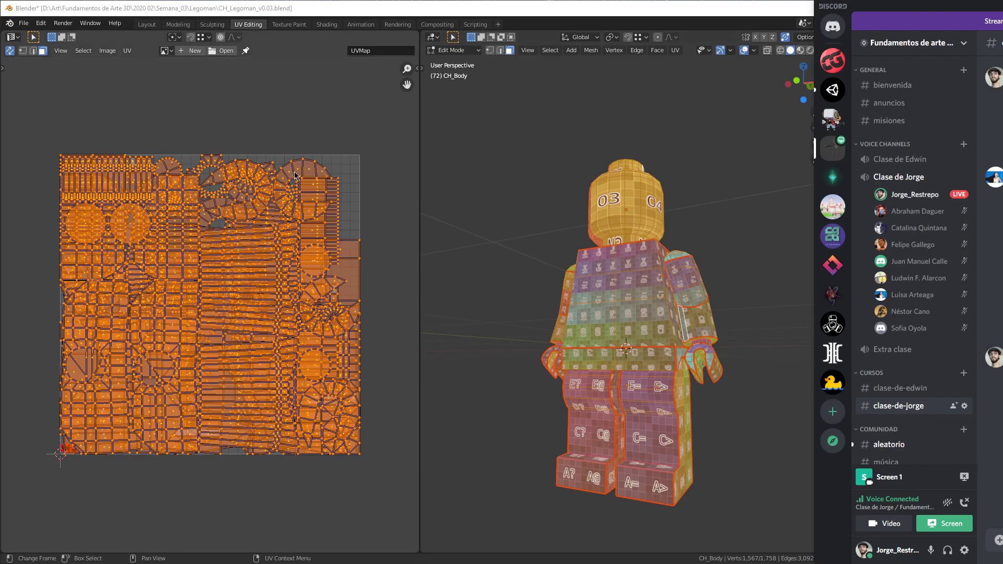
Step: Undo the last three selection changes and return the view to solid shading
middle_click_drag(532, 258, 603, 285)
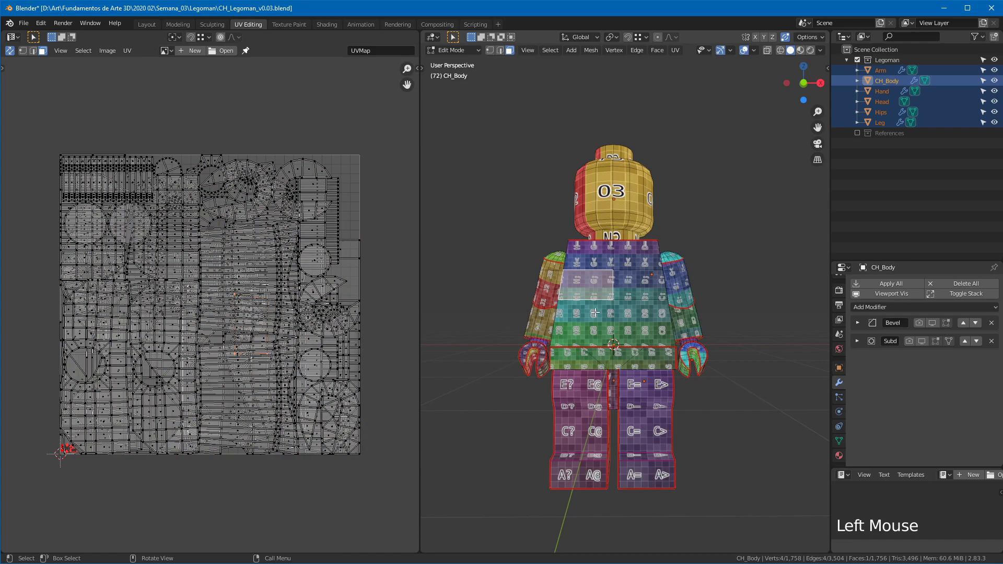
key("z")
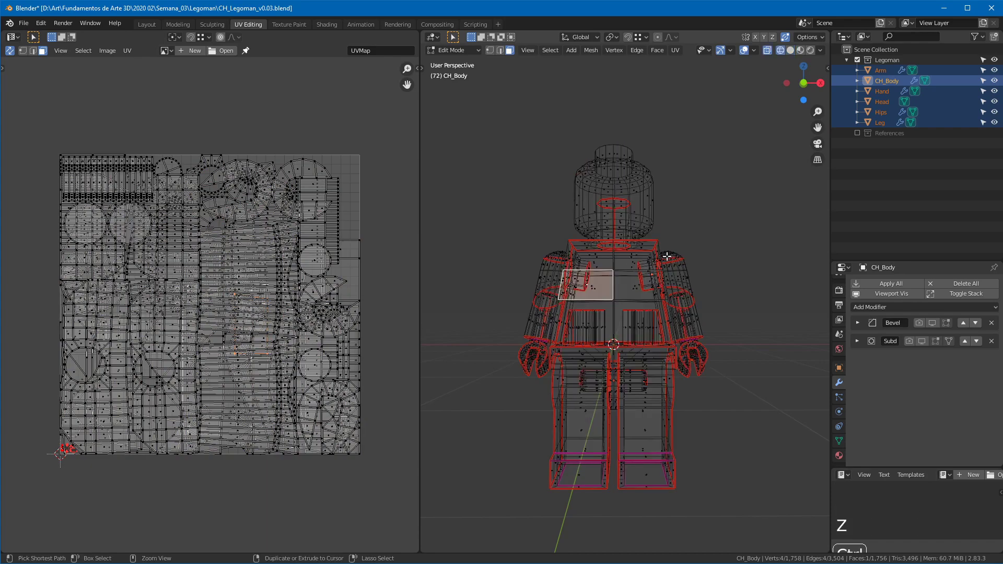
key("ctrl+z")
key("ctrl+z")
key("ctrl+z")
key("z")
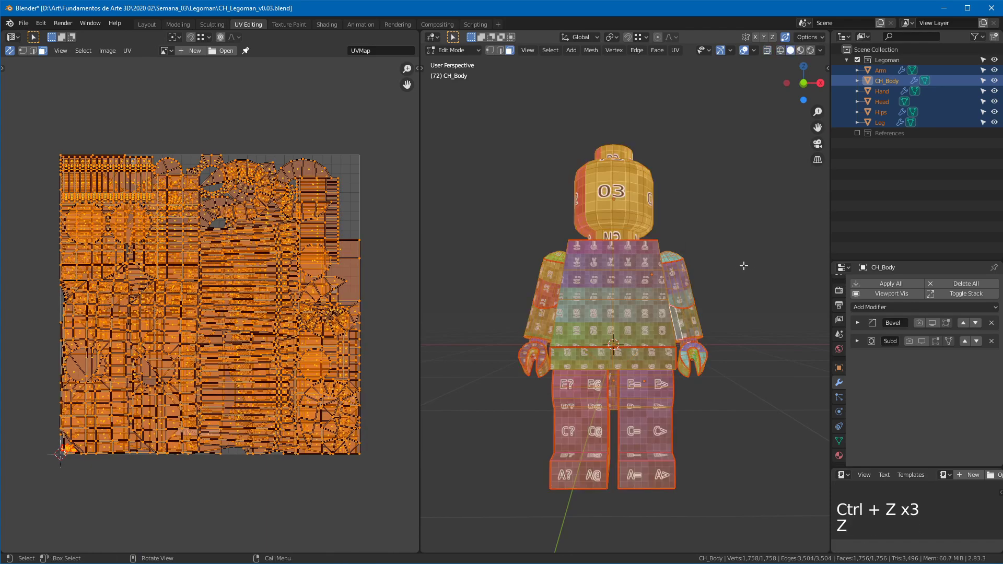
Step: Exclude the tiny pinned islands near the UV origin from the selection and average the scale of the remaining islands
middle_click_drag(199, 345, 276, 291)
middle_click_drag(206, 307, 243, 253, "ctrl")
mouse_move(152, 372)
middle_mouse_down("ctrl")
mouse_move(60, 366)
mouse_move(96, 393)
mouse_move(128, 392)
middle_mouse_up("ctrl")
key("c")
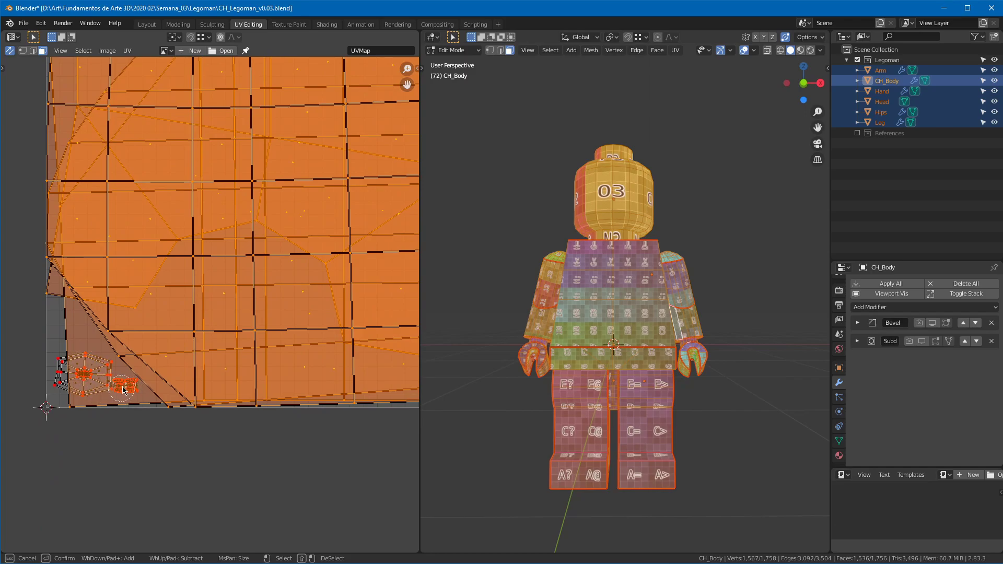
right_click(128, 391)
key("KP_Decimal")
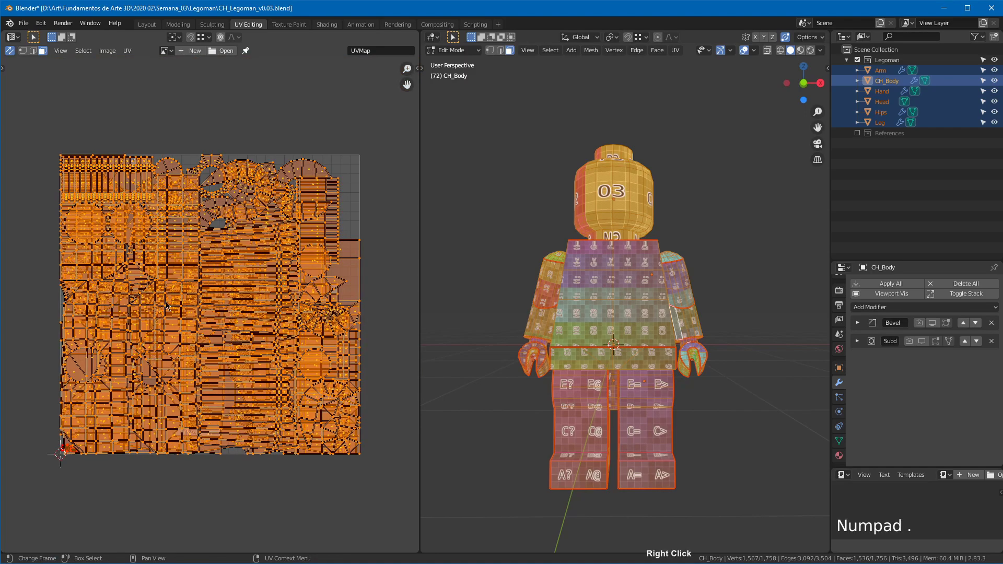
left_click(127, 51)
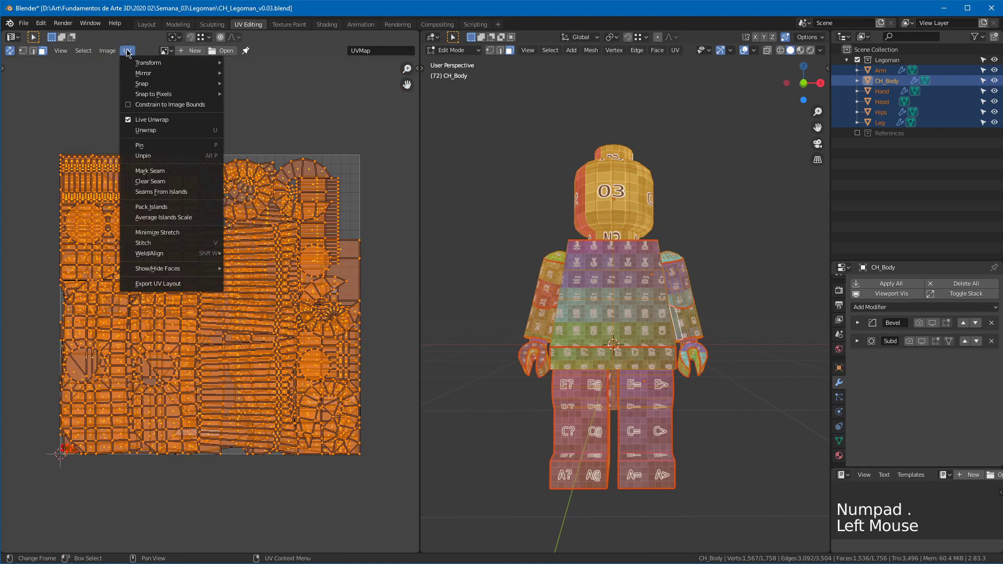
left_click(187, 218)
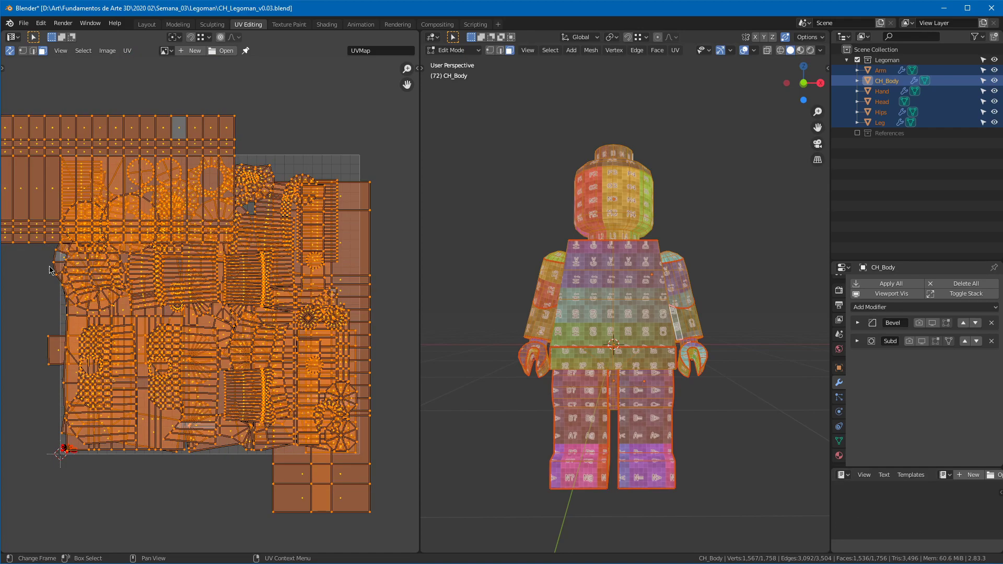
Step: Pack all selected UV islands into the UV square
middle_click_drag(693, 288, 679, 324, "ctrl")
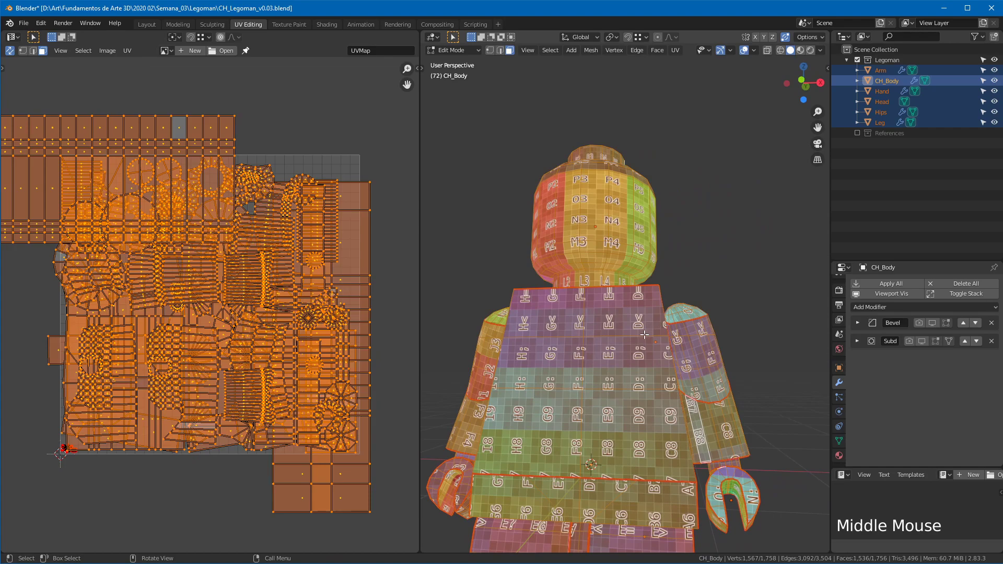
left_click(127, 50)
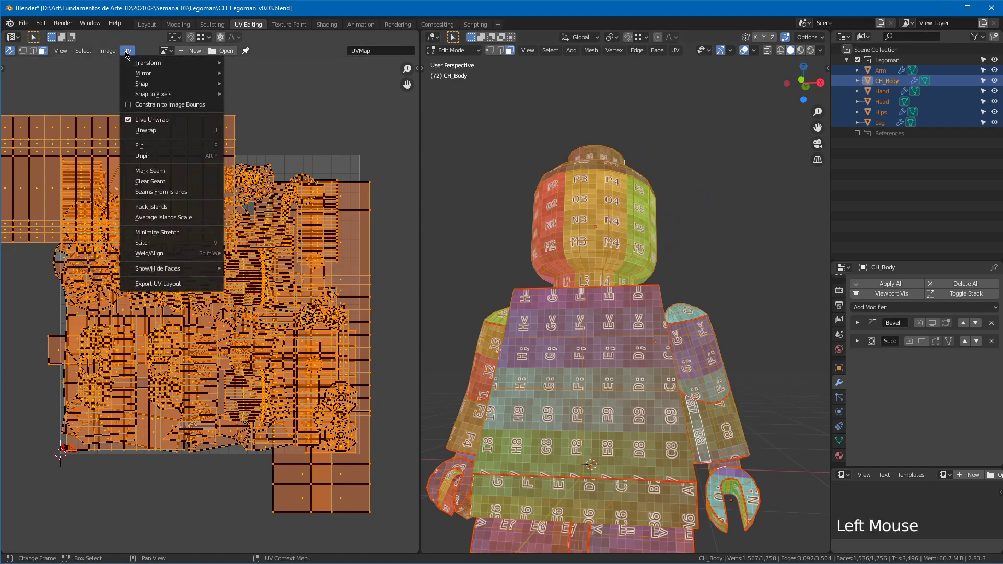
left_click(161, 208)
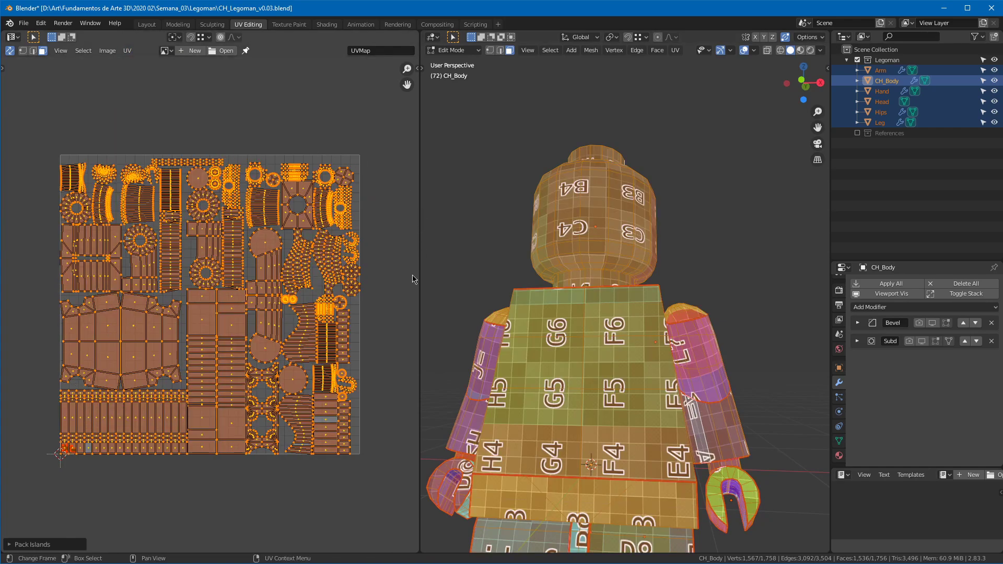
middle_click_drag(182, 302, 197, 268)
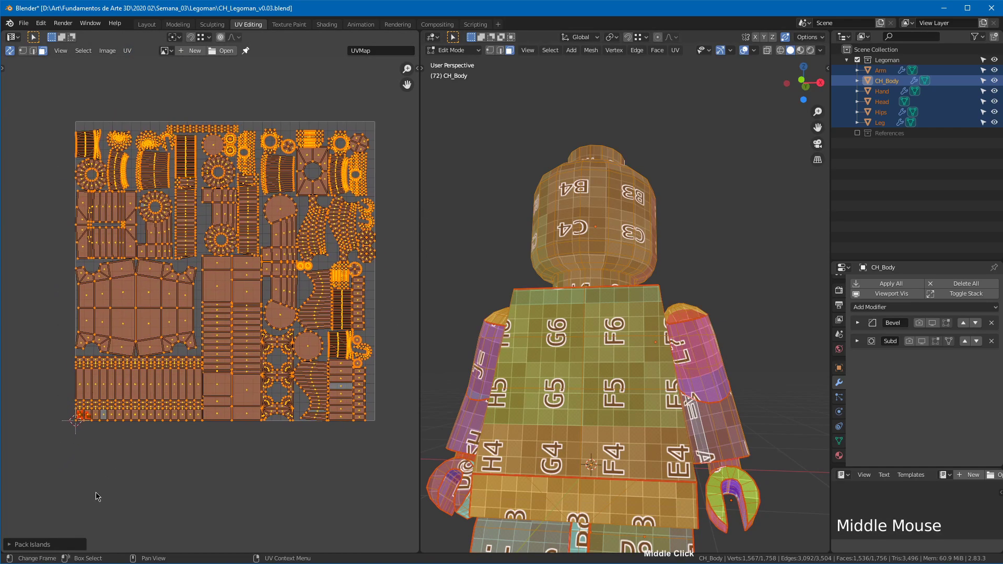
Step: Turn off rotation for the island packing and increase its margin to widen the gaps between islands
left_click(50, 546)
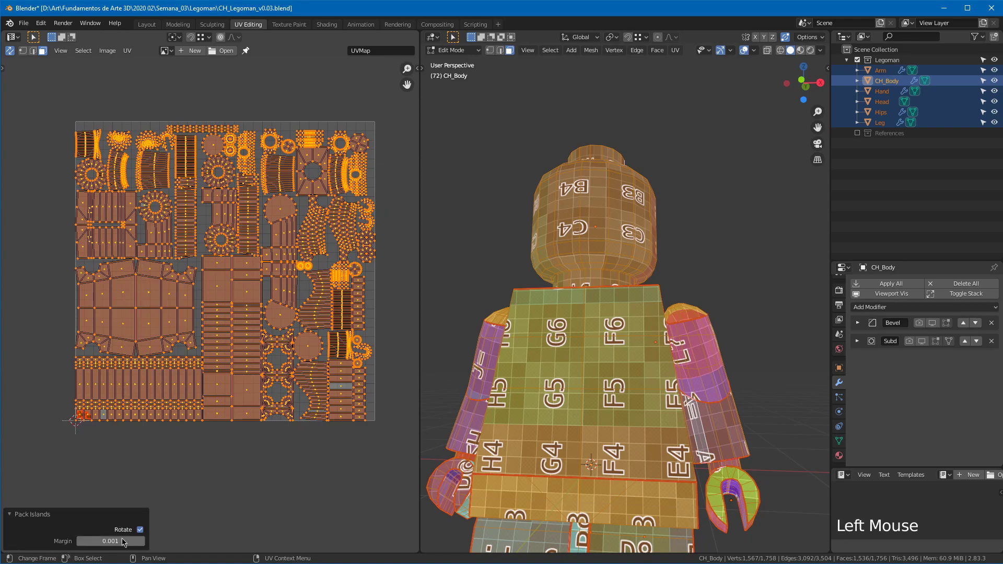
middle_click_drag(175, 430, 145, 489, "ctrl")
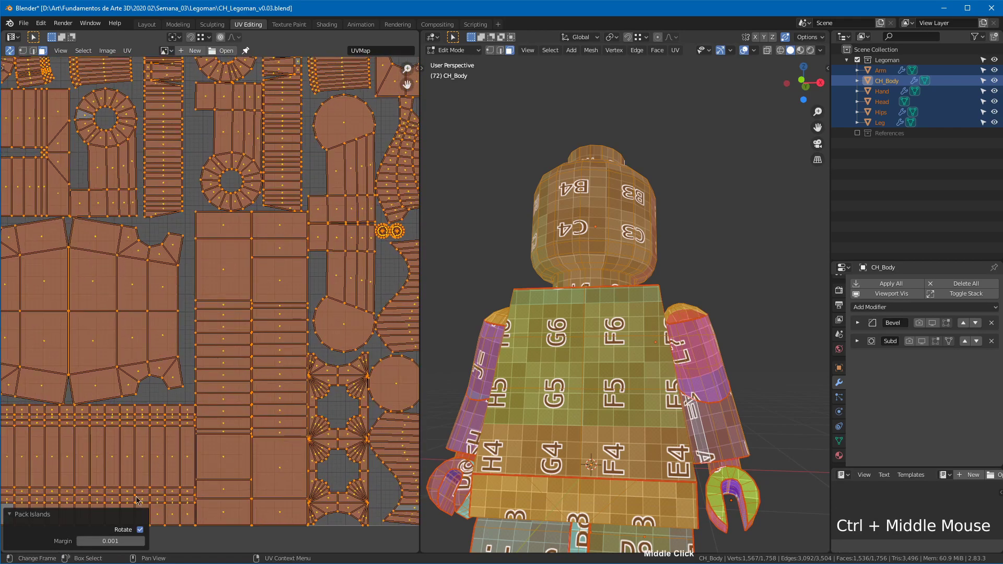
middle_click_drag(146, 533, 225, 451, "ctrl")
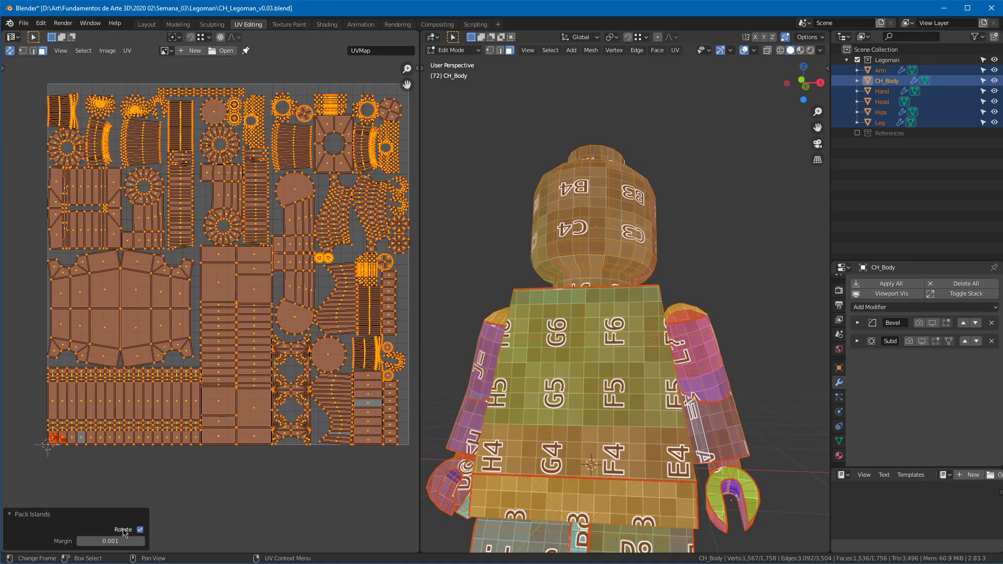
left_click(140, 530)
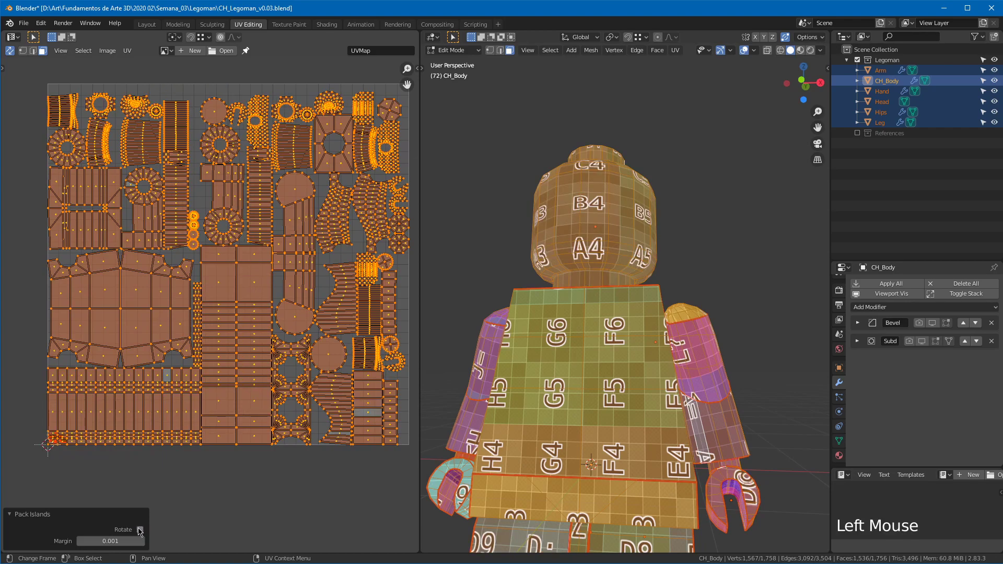
mouse_move(111, 545)
left_mouse_down()
mouse_move(130, 544)
mouse_move(119, 546)
left_mouse_up()
Step: Sketch annotation arrows marking the gap between two packed rectangular islands and erase them
middle_click_drag(240, 457, 148, 240, "ctrl")
mouse_move(147, 228)
left_mouse_down()
mouse_move(148, 241)
mouse_move(160, 239)
mouse_move(135, 234)
mouse_move(187, 232)
mouse_move(148, 238)
left_mouse_up()
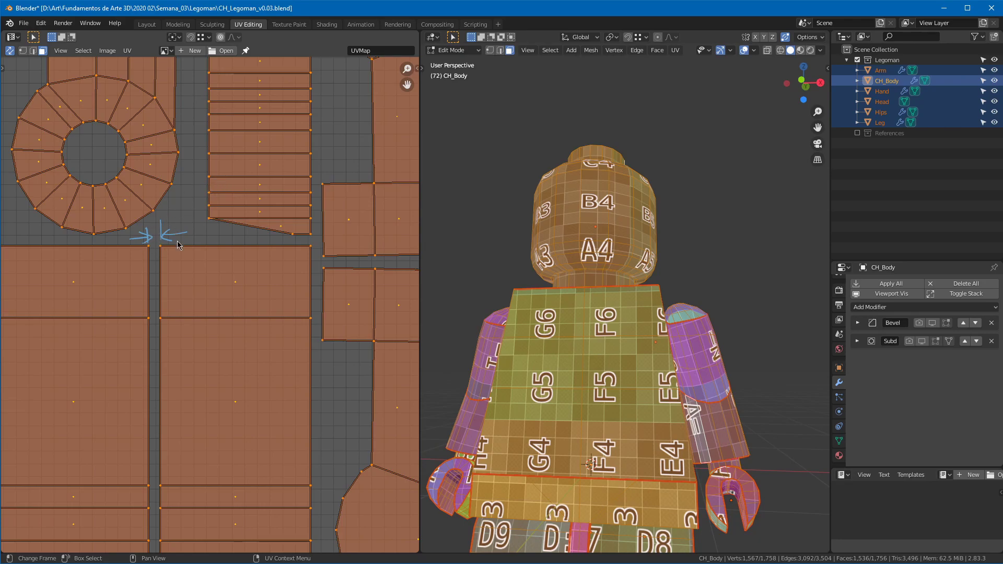
right_click_drag(166, 248, 172, 218)
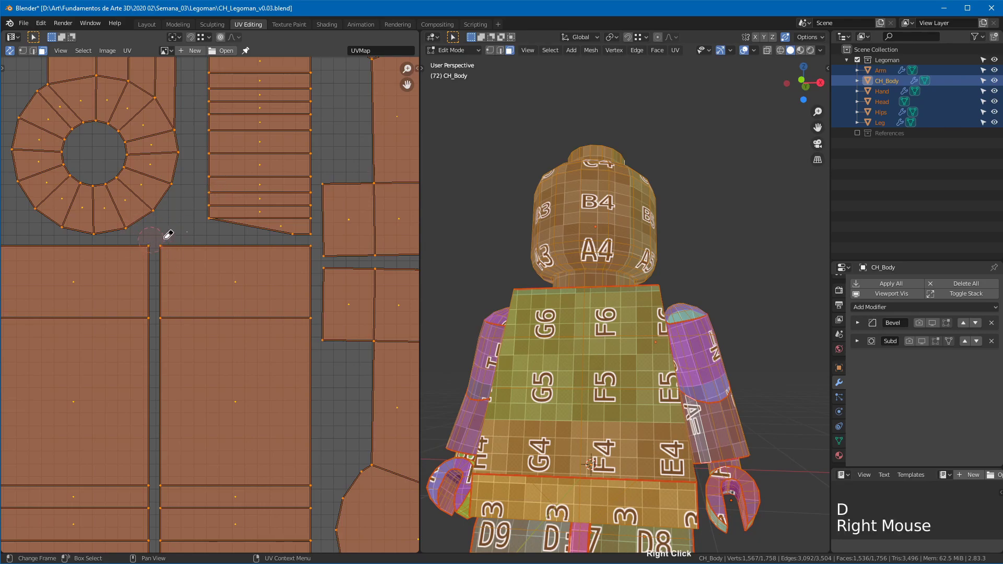
Step: Invert the selection to pick the tiny pinned islands and move them about 0.0065 in X and 0.9643 in Y, into the UV square's upper-left corner
middle_click_drag(231, 196, 254, 205, "ctrl")
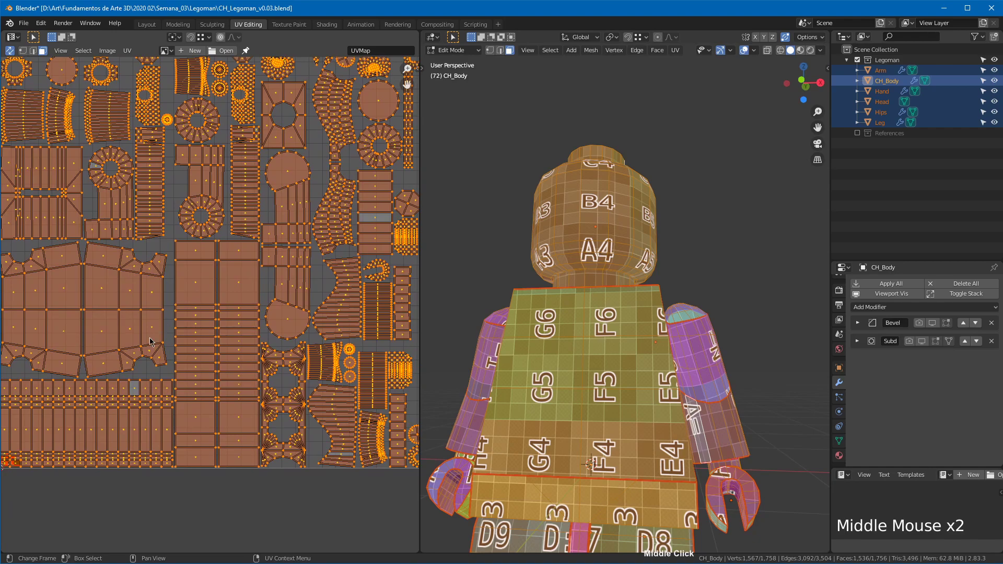
middle_click_drag(139, 249, 160, 278)
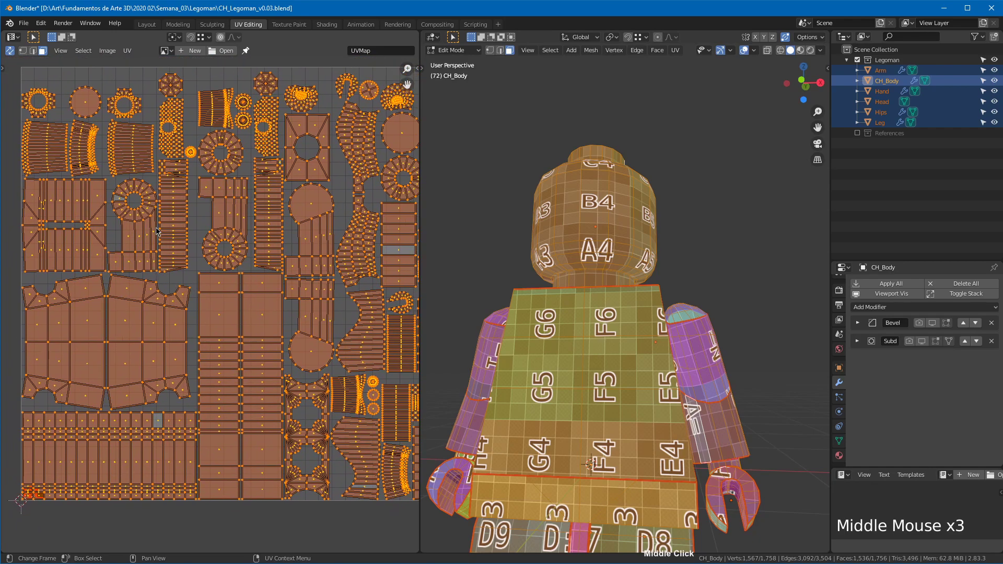
middle_click_drag(190, 308, 205, 281)
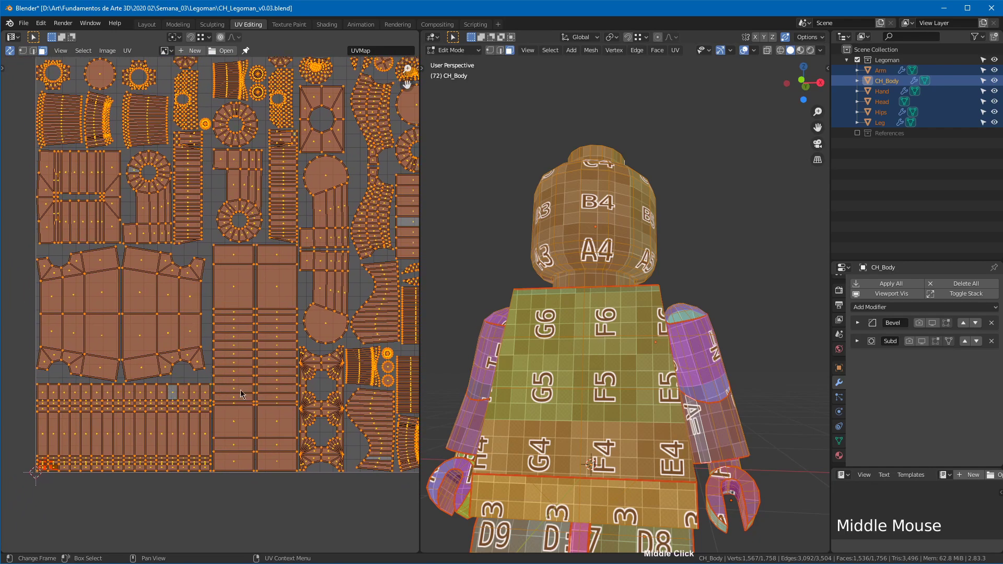
middle_click_drag(359, 367, 313, 306)
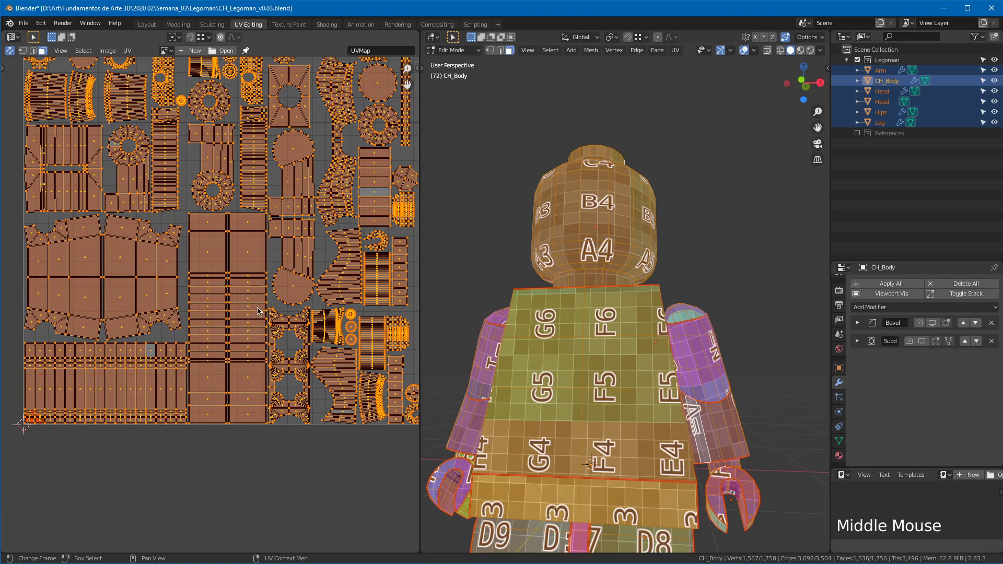
key("ctrl+i")
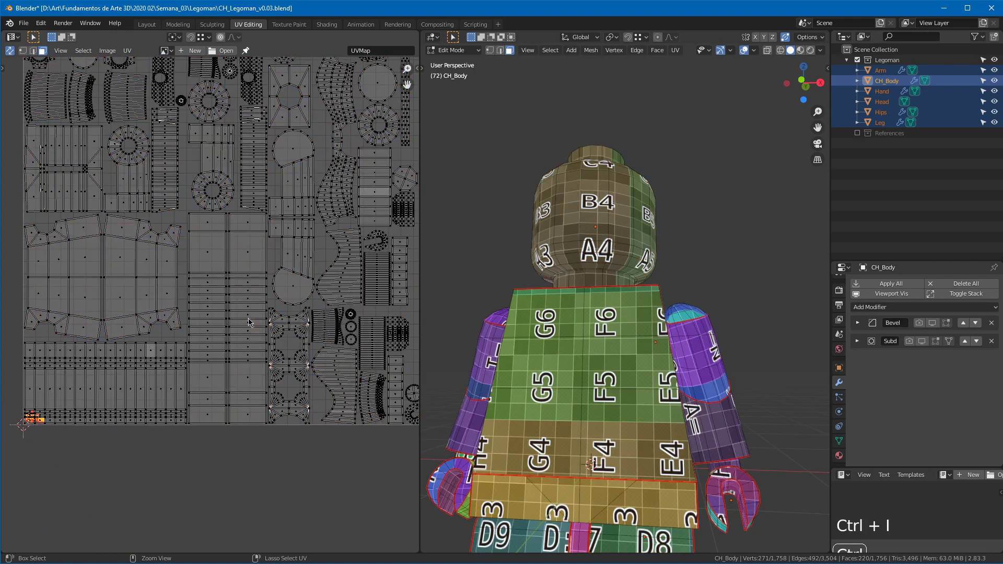
middle_click_drag(45, 416, 41, 454)
key("g")
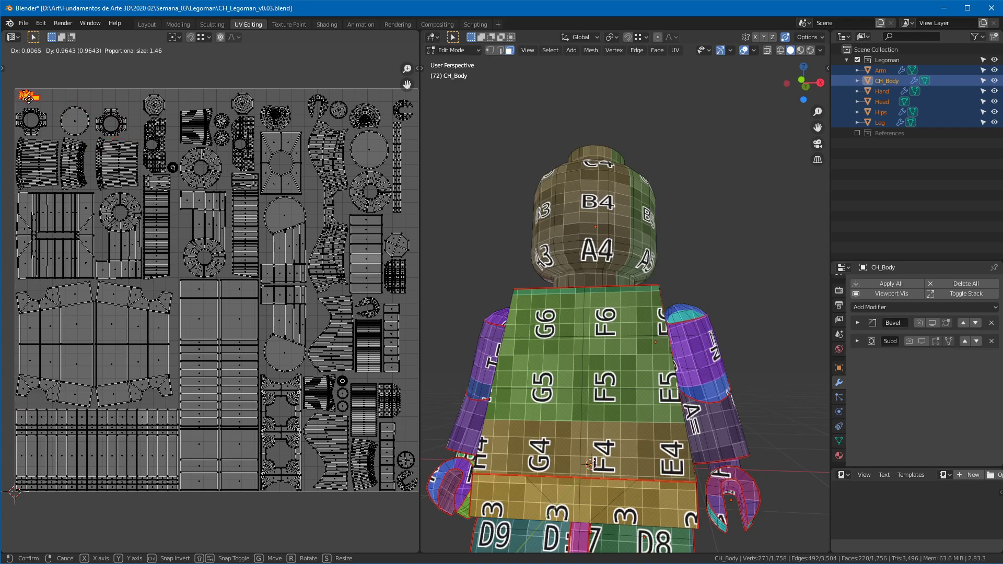
left_click(29, 98)
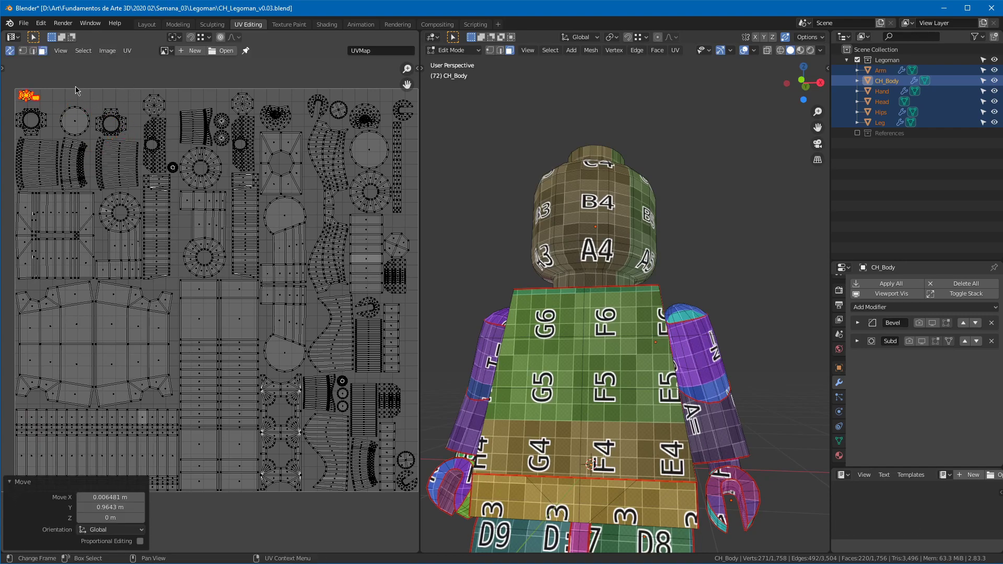
Step: Deselect the pinned islands, save the file, and inspect the checker texture on the whole figure
left_click(77, 93)
mouse_move(157, 104)
middle_mouse_down("ctrl")
mouse_move(159, 117)
mouse_move(146, 98)
middle_mouse_up("ctrl")
left_click(145, 97)
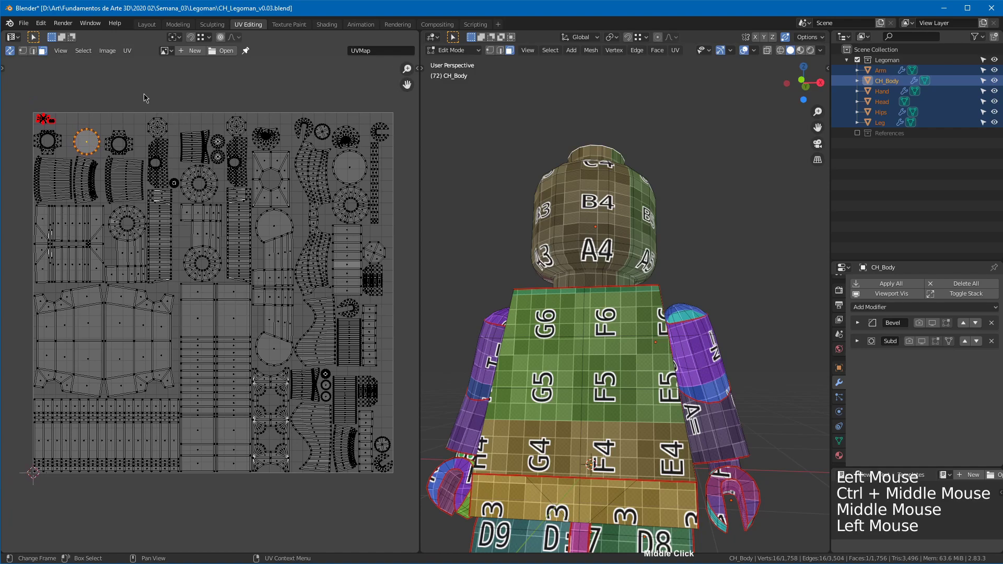
key("ctrl+s")
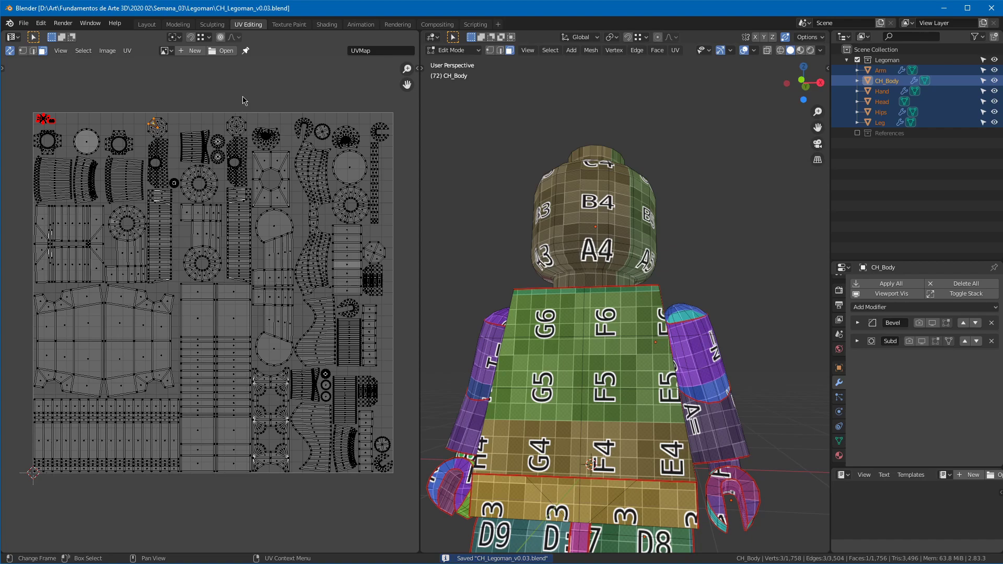
middle_click_drag(617, 246, 635, 238)
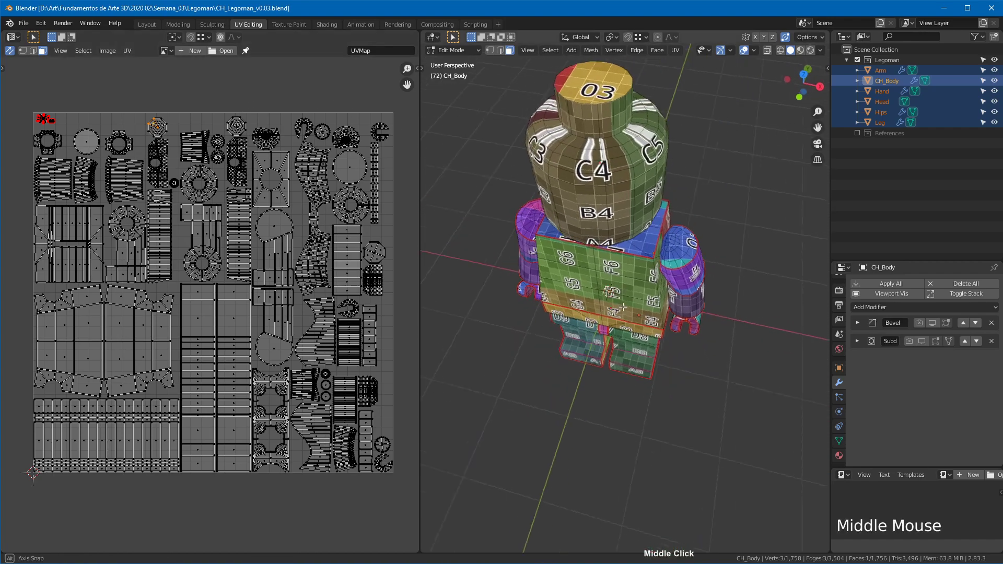
middle_click_drag(648, 183, 651, 206)
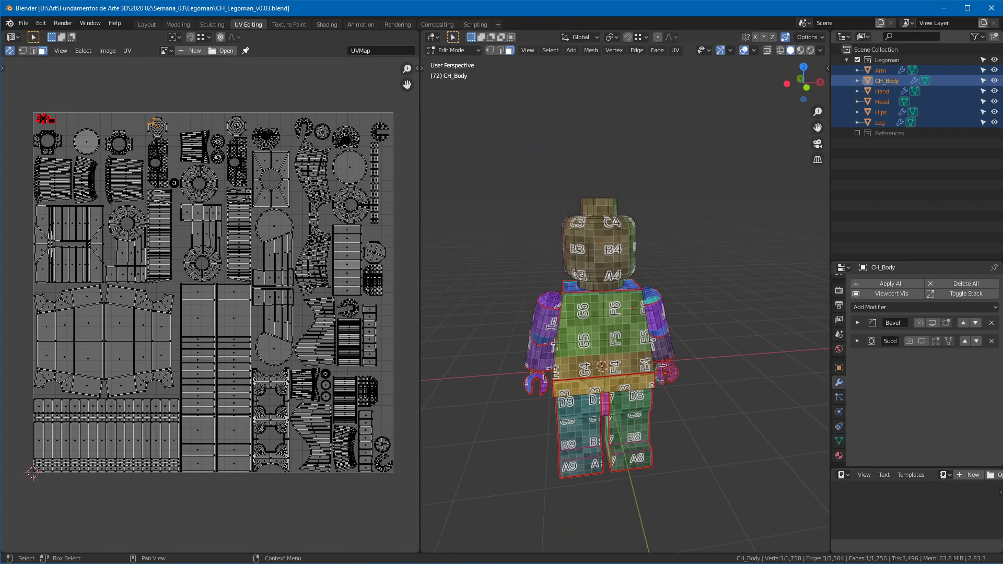
Step: Switch to Discord and watch the other participant's live stream from the class voice channel in an enlarged window
key("alt+Tab")
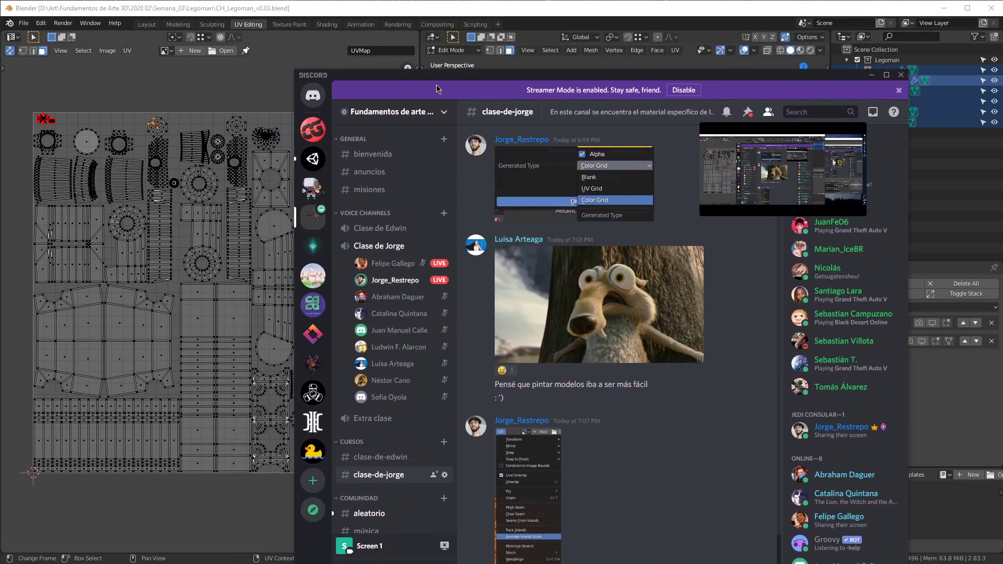
left_click_drag(532, 82, 520, 19)
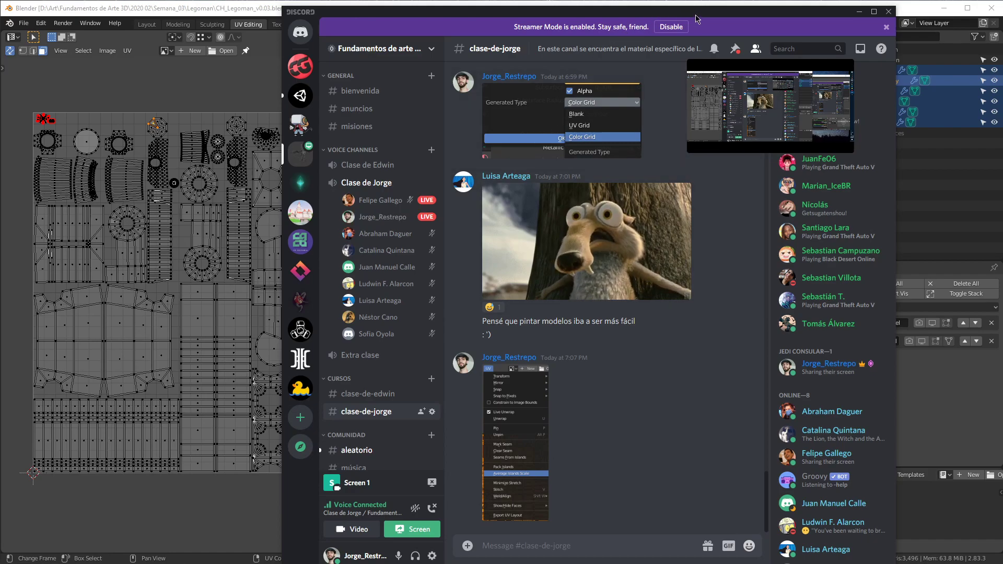
left_click(380, 201)
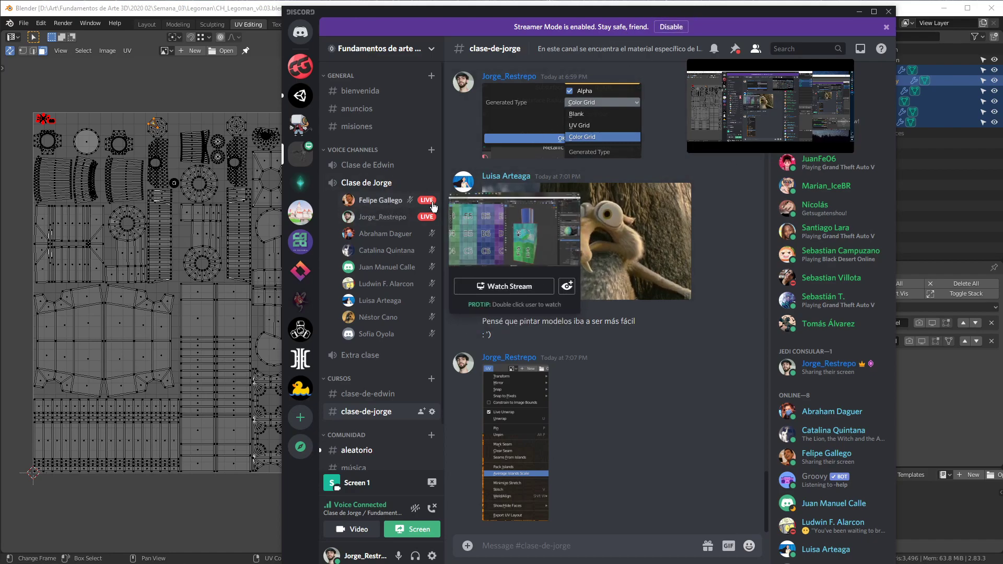
left_click(479, 285)
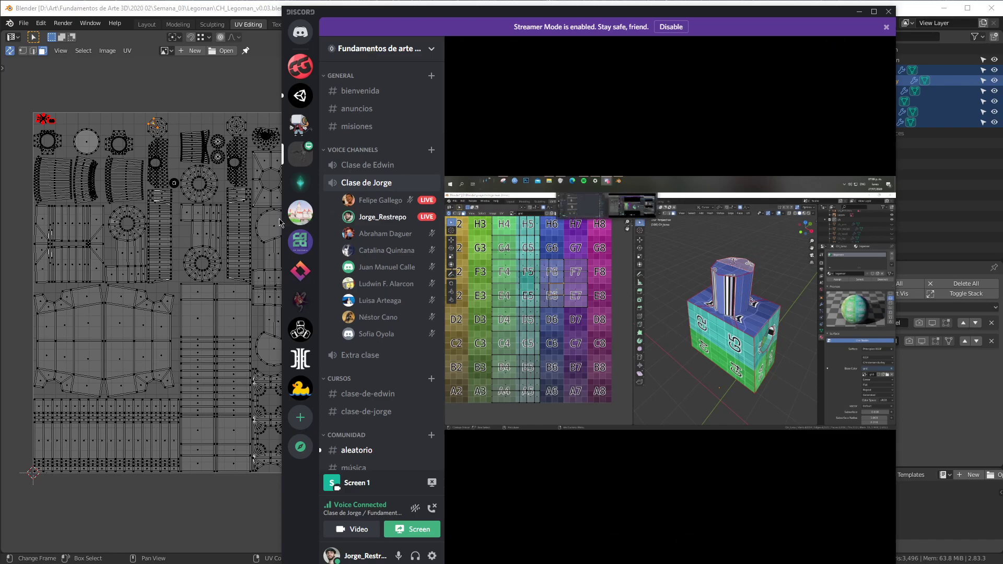
left_click_drag(283, 222, 44, 254)
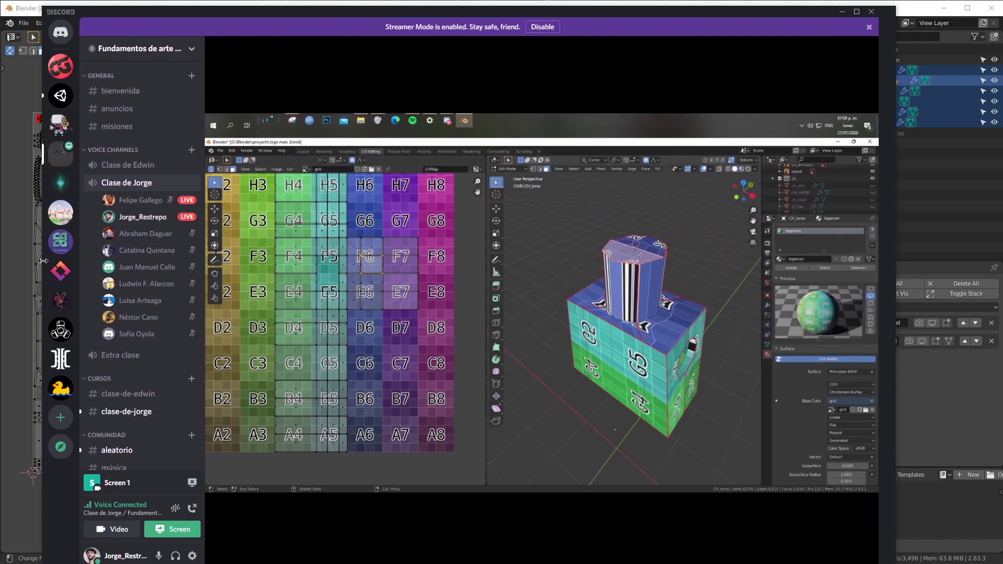
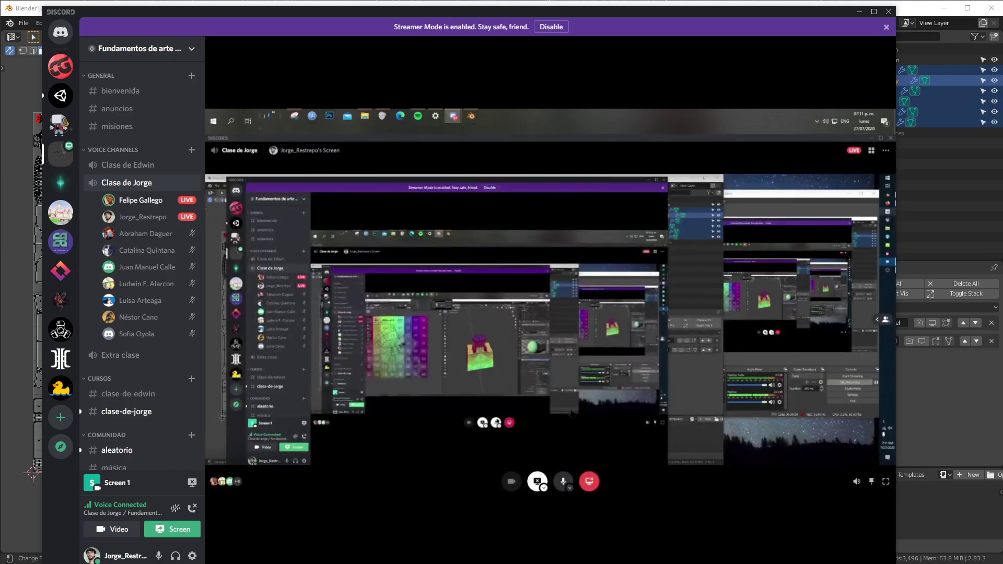
Step: Leave the stream view, move the Discord window aside, open the class text channel, and return to Blender
mouse_move(555, 173)
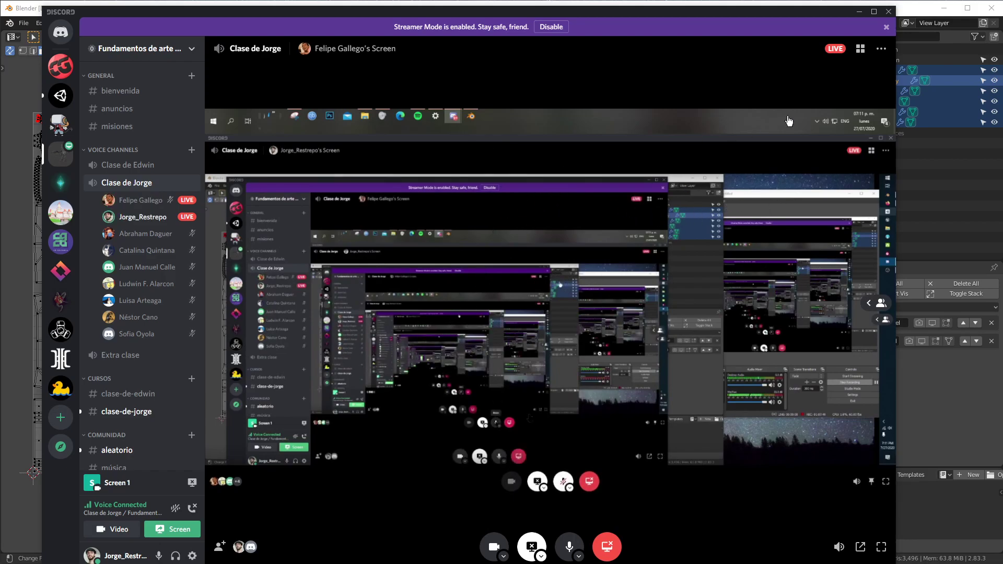
left_click(859, 48)
left_click_drag(365, 11, 934, 46)
left_click_drag(632, 46, 836, 6)
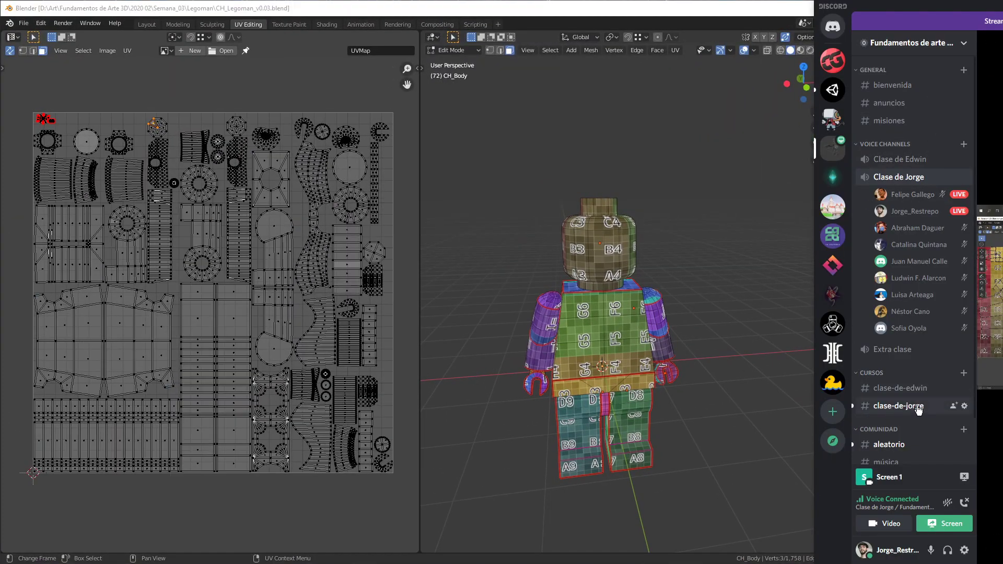
left_click(918, 408)
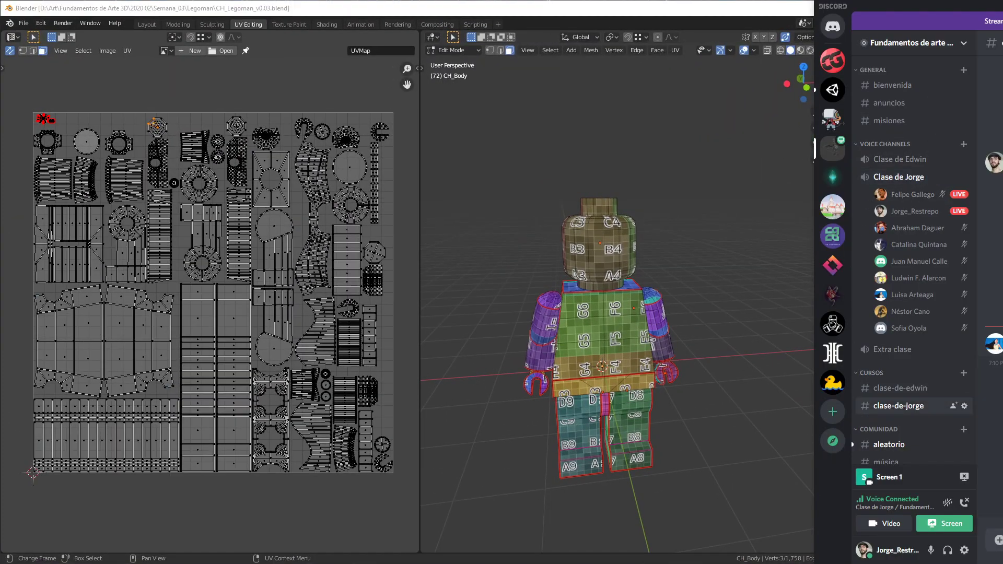
left_click(675, 10)
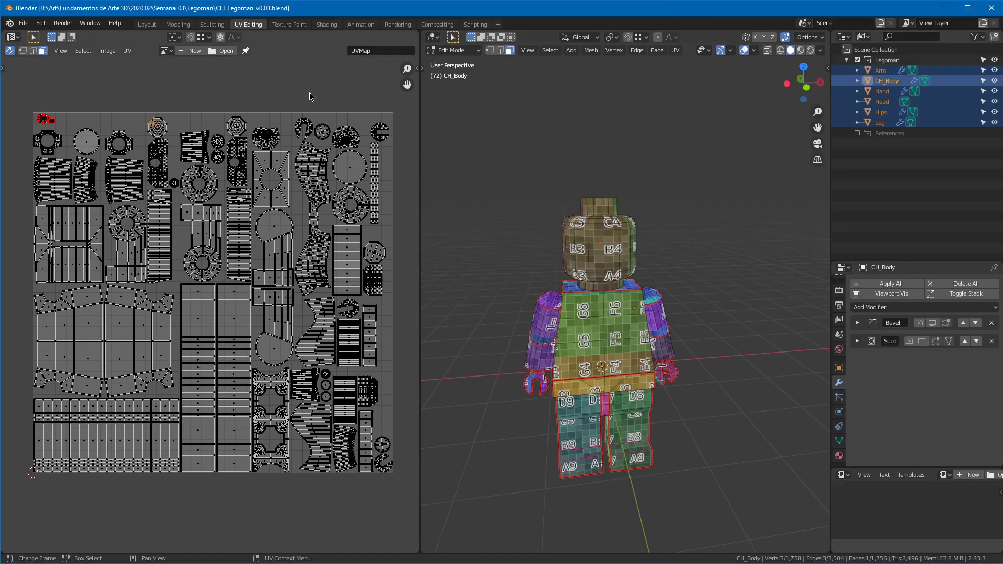
Step: Switch to the Texture Paint workspace and merge the two properties areas into one wide area showing the brush settings
left_click(303, 114)
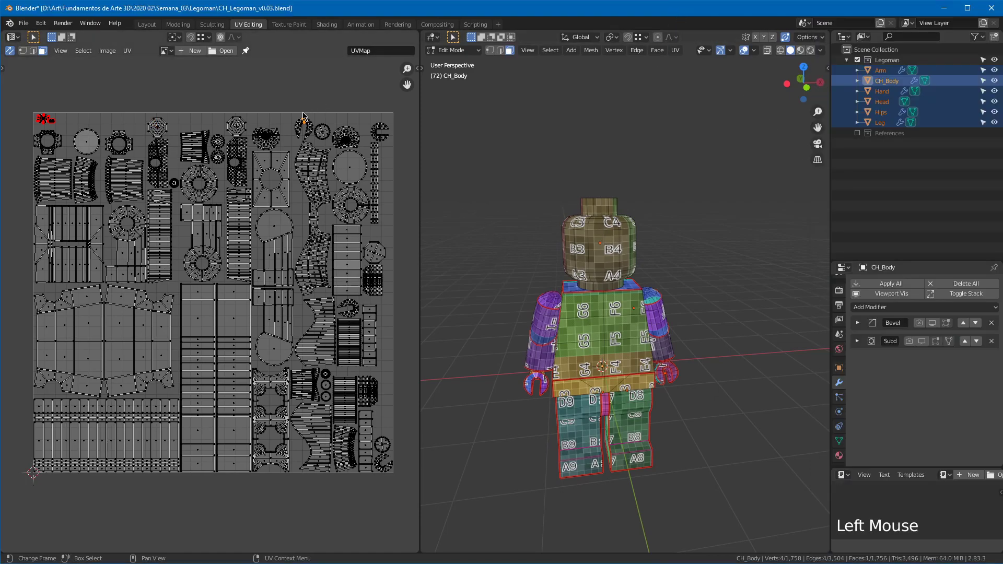
left_click(289, 25)
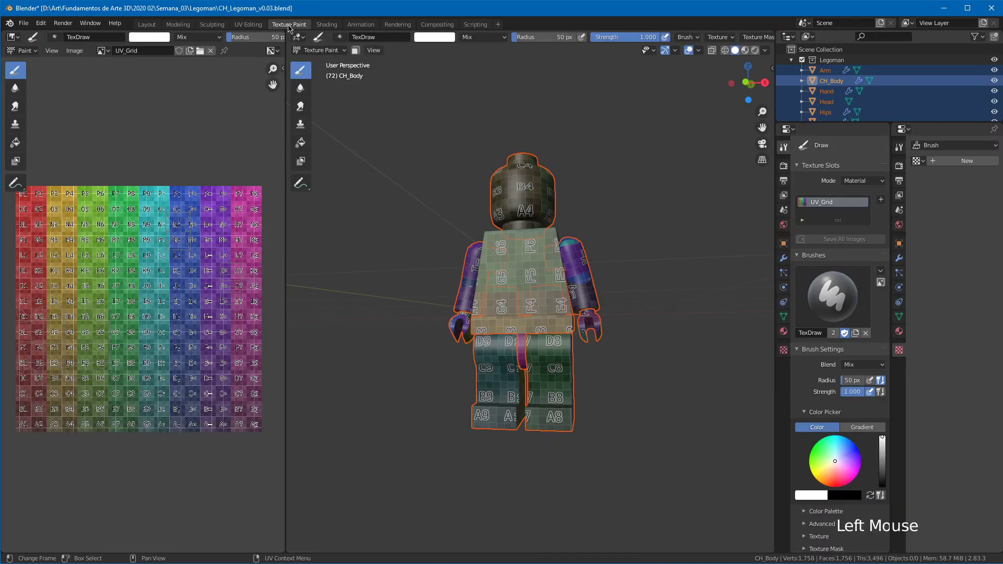
middle_click_drag(550, 228, 546, 207)
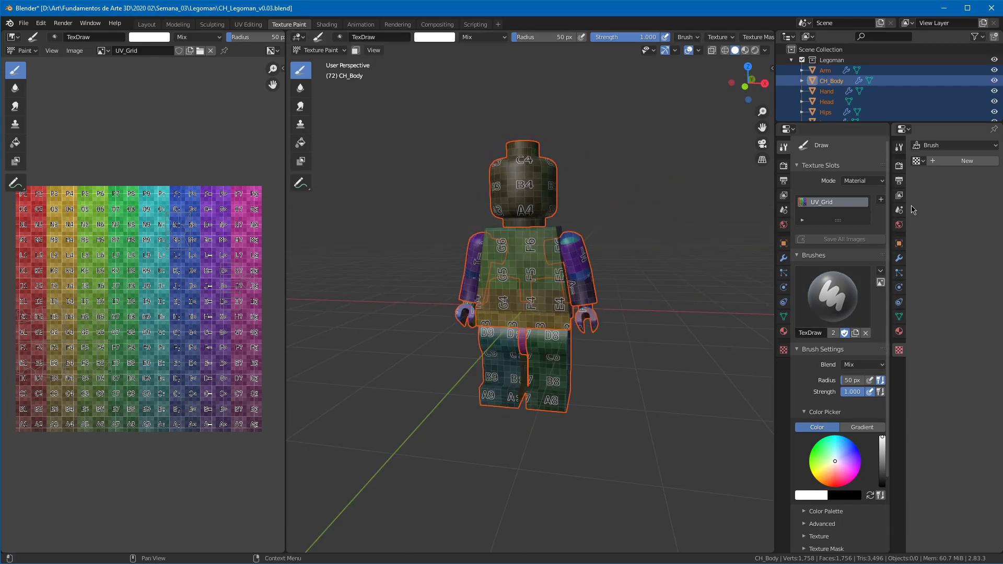
left_click_drag(890, 125, 937, 177)
middle_click_drag(888, 293, 889, 209)
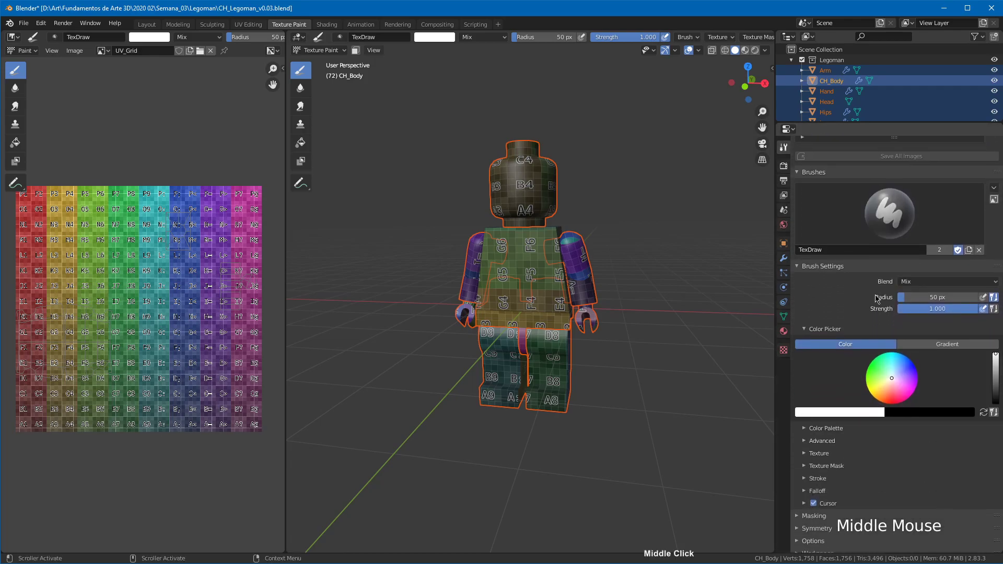
Step: Assign the T_Legoman image as the Base Color texture of the M_Legoman material
left_click(783, 332)
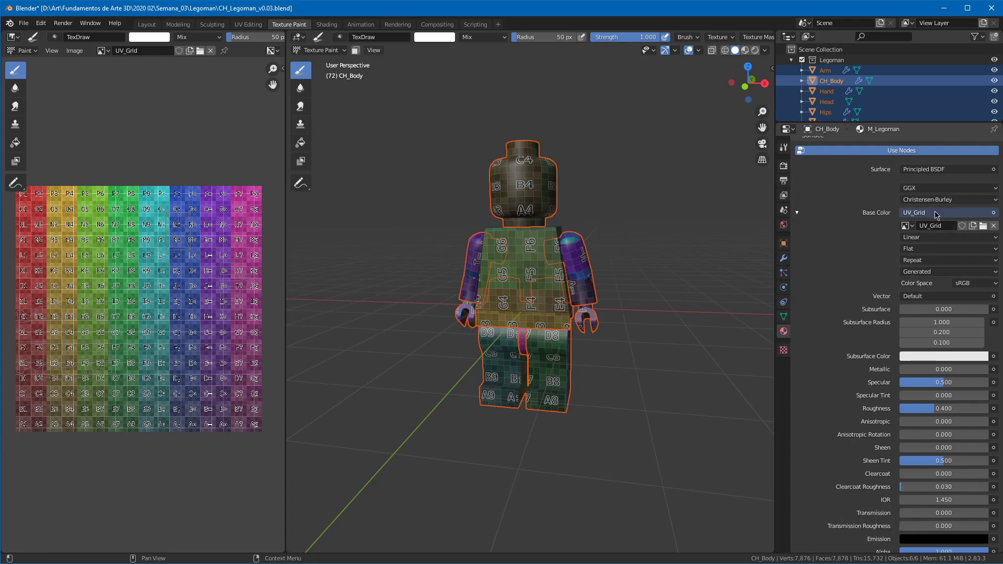
left_click(913, 229)
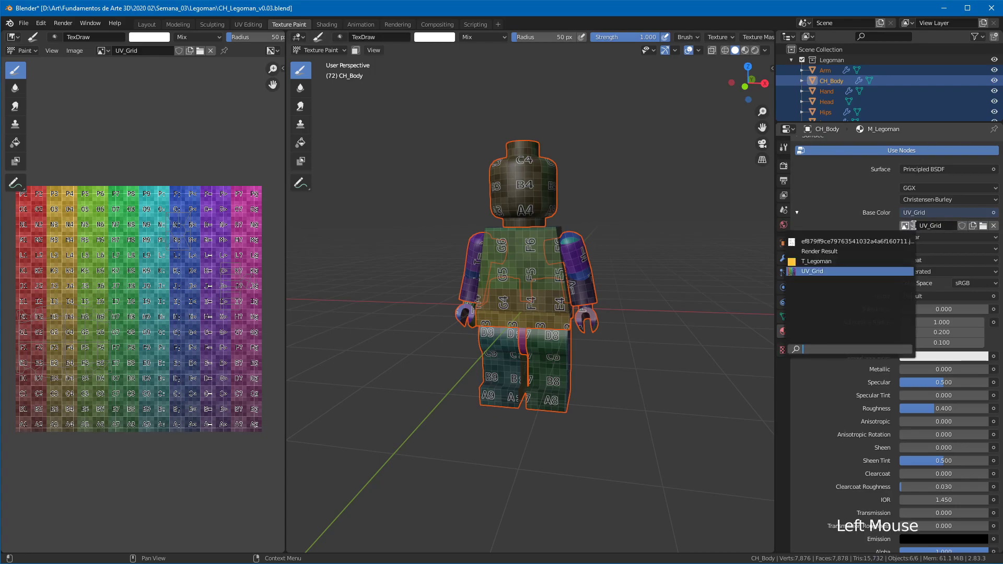
left_click(824, 262)
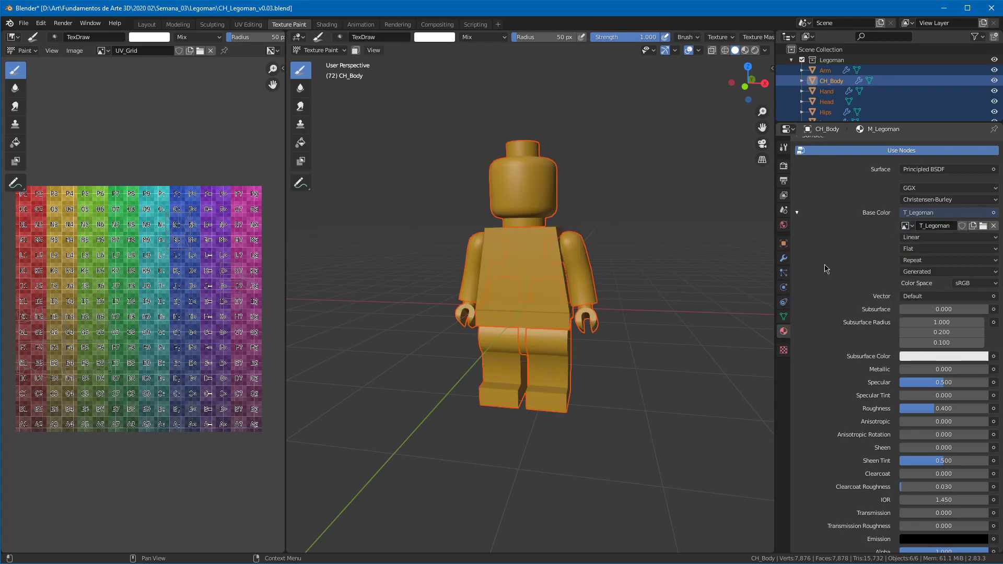
mouse_move(528, 212)
middle_mouse_down()
mouse_move(638, 215)
mouse_move(566, 226)
mouse_move(544, 218)
middle_mouse_up()
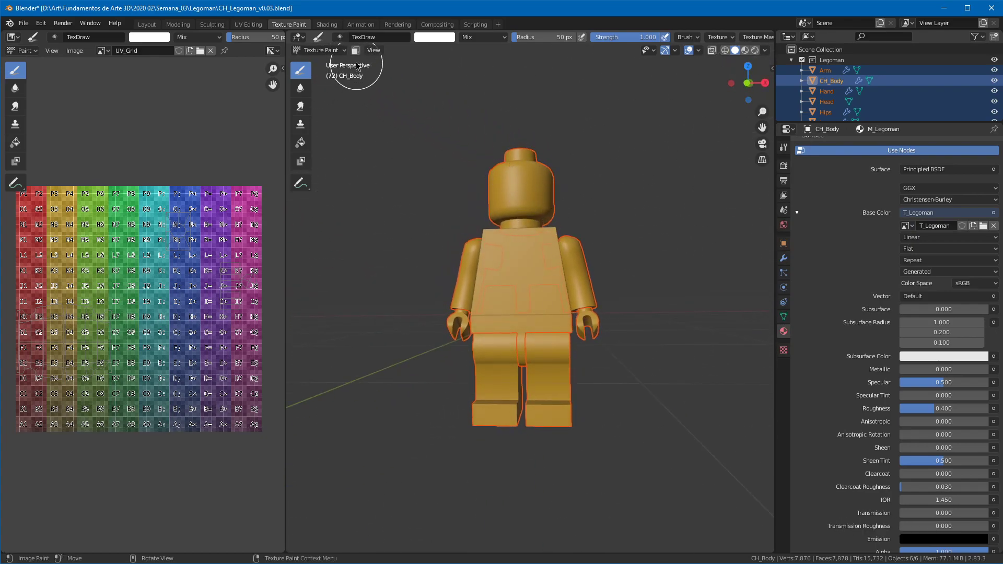
Step: Try white brush strokes on the torso and display the T_Legoman image in the image editor
left_click(544, 256)
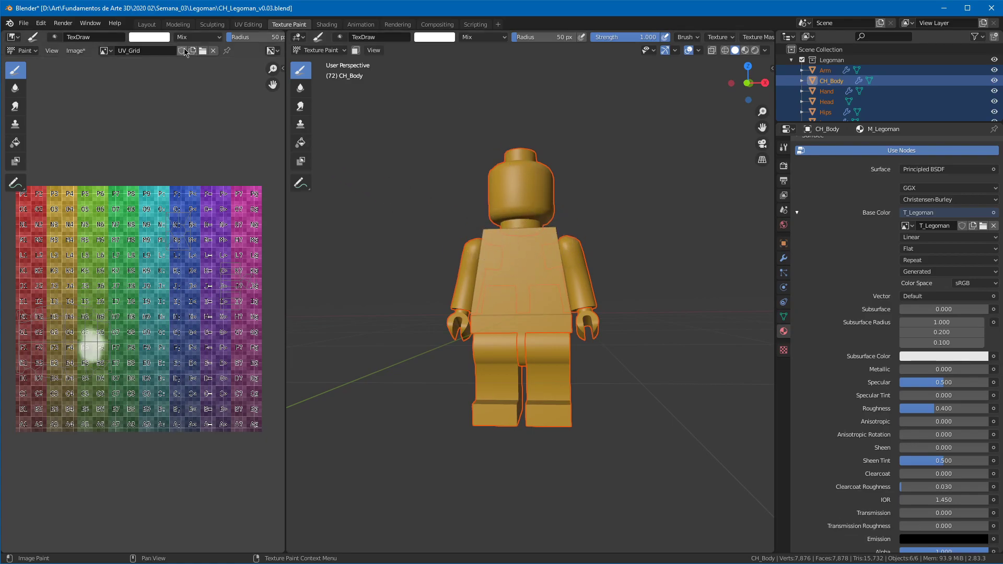
left_click(103, 51)
left_click(119, 89)
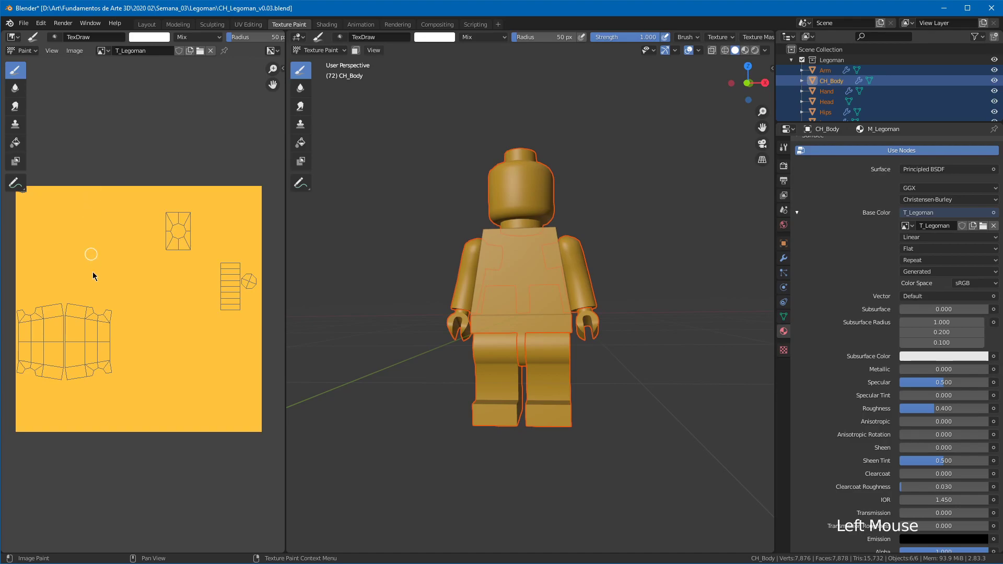
mouse_move(512, 284)
middle_mouse_down()
mouse_move(594, 318)
mouse_move(522, 285)
middle_mouse_up()
middle_click_drag(523, 285, 547, 218, "ctrl")
left_click(447, 259)
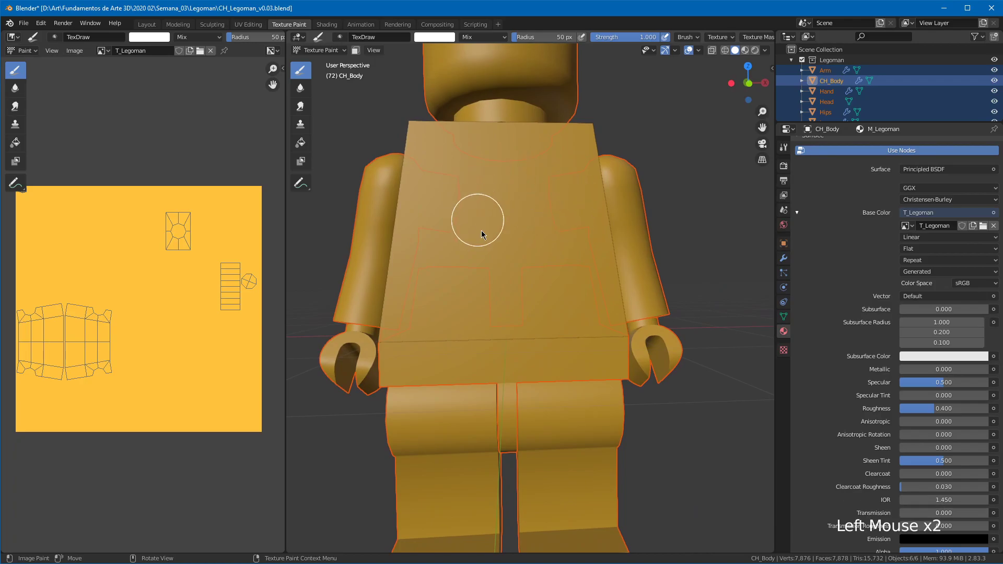
Step: Bring up the paint brush's tool settings and check which texture slot is active for painting
left_click(784, 147)
middle_click_drag(811, 131, 814, 202)
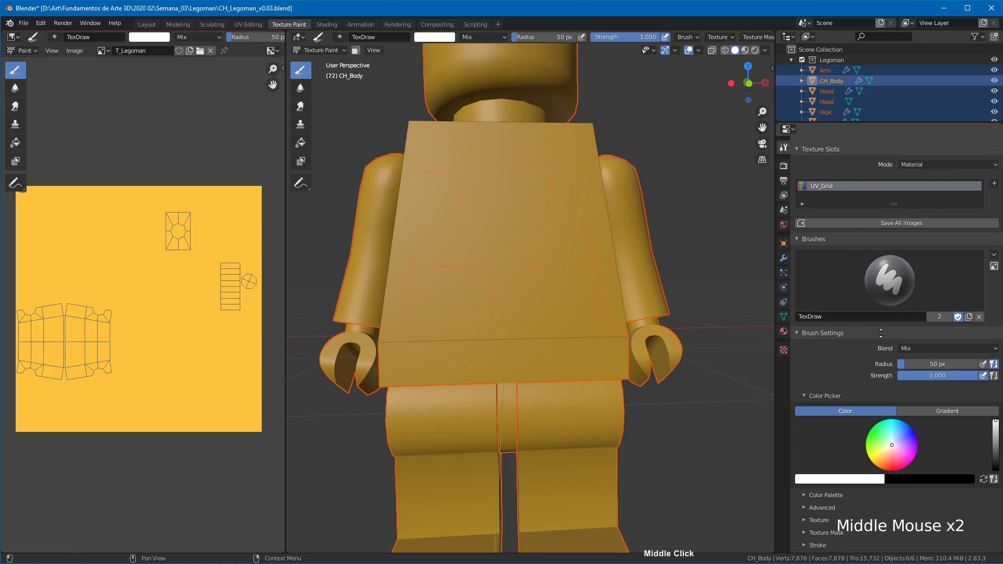
left_click(862, 202)
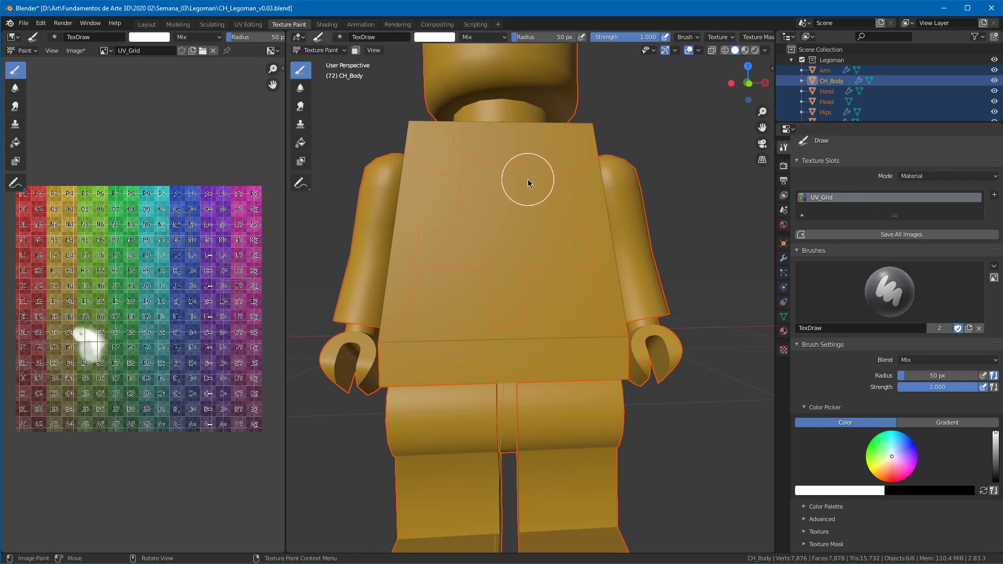
Step: Leave and re-enter Texture Paint mode to refresh the slot to T_Legoman, and set the brush radius to 18 px
key("Tab")
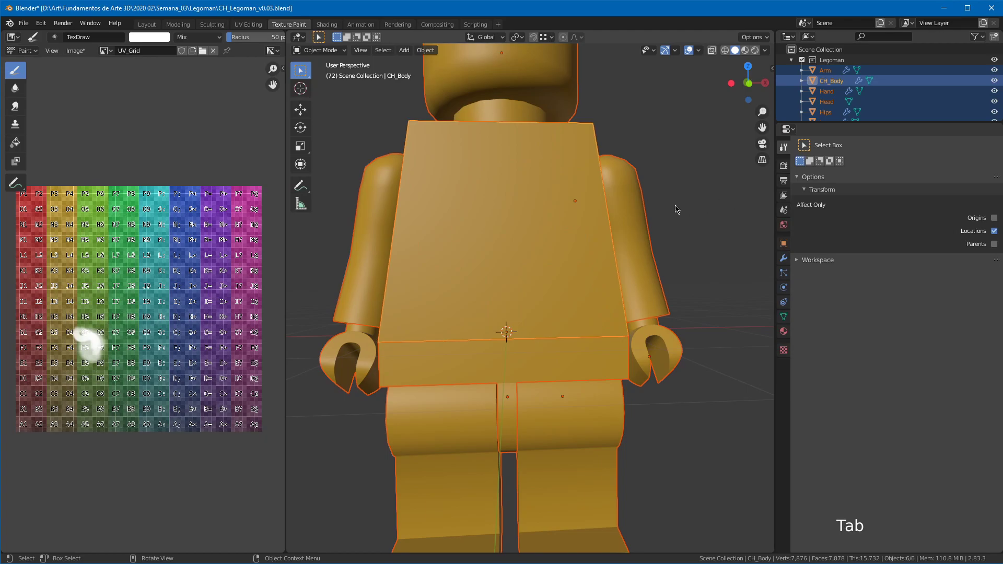
key("ctrl+Tab")
left_click(596, 160)
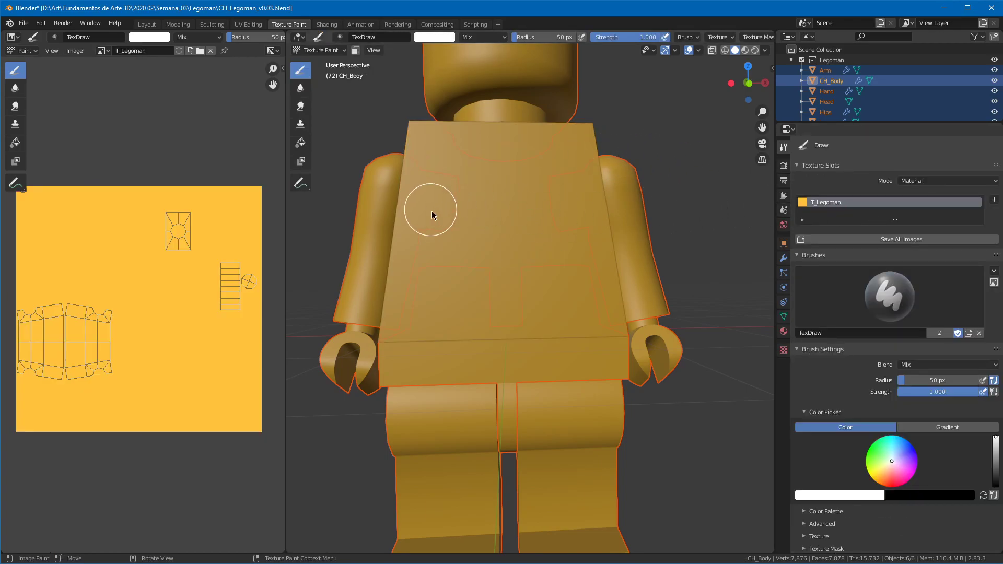
key("f")
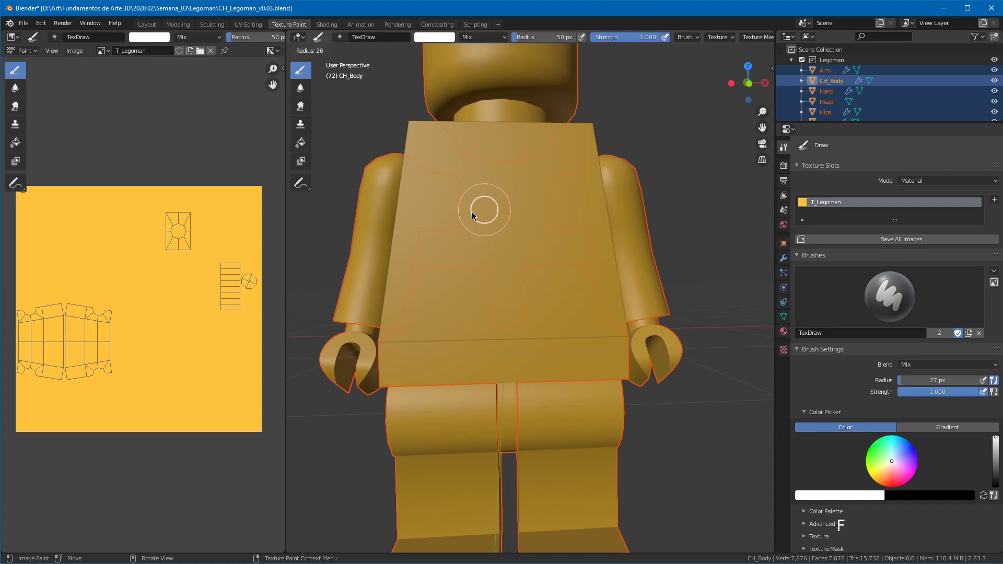
Step: Paint a white smiley face with two eyes and a curved mouth on the front of the torso
left_click(473, 170)
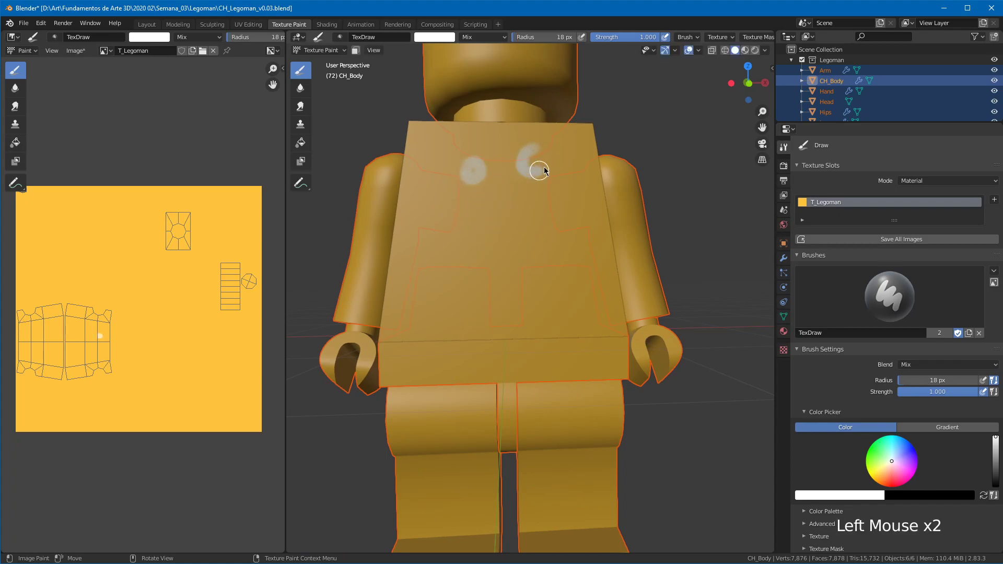
left_click_drag(444, 228, 597, 232)
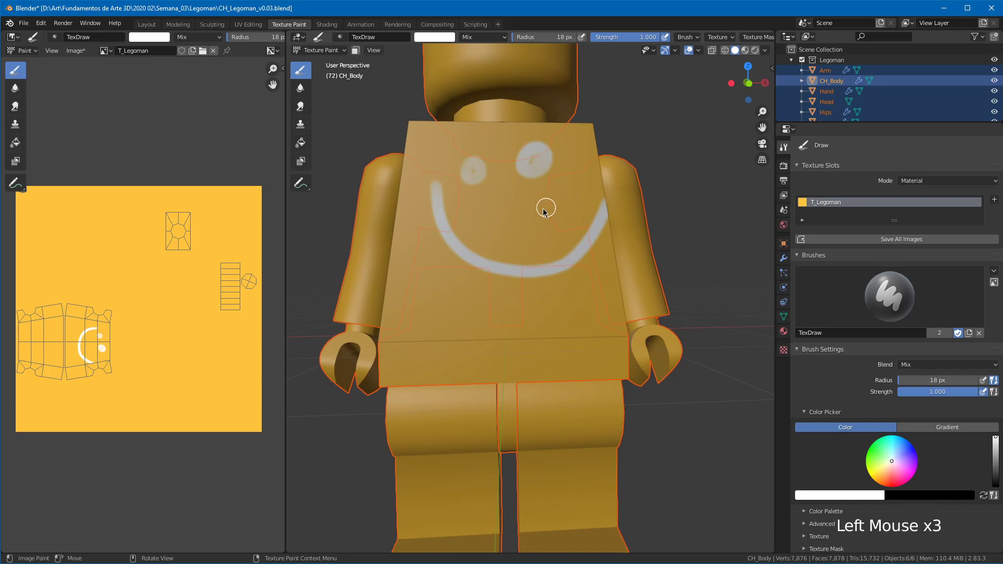
middle_click_drag(529, 225, 598, 243, "ctrl")
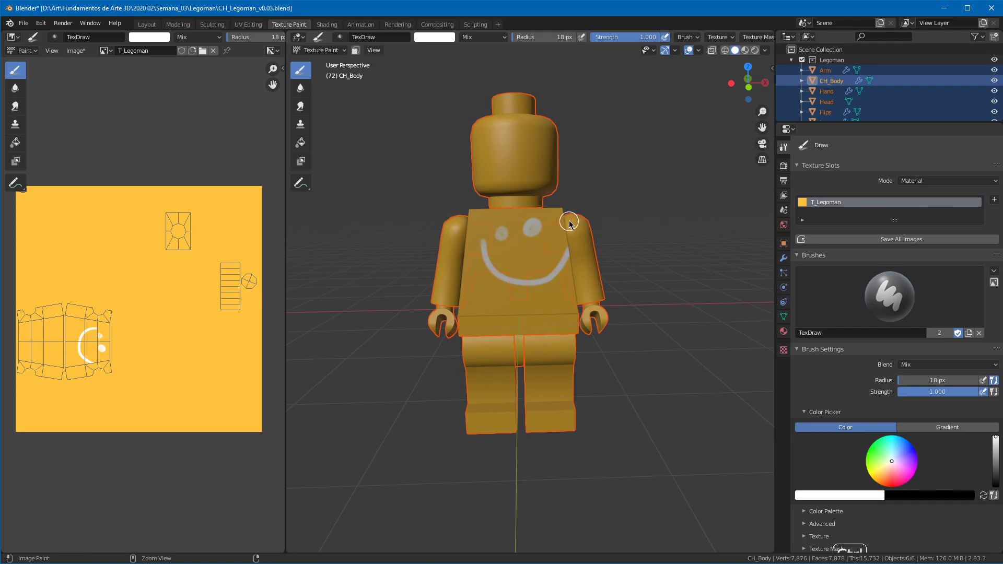
Step: Undo the smiley face strokes on the torso
key("ctrl+z")
key("ctrl+z")
key("ctrl+z")
mouse_move(567, 219)
middle_mouse_down()
mouse_move(695, 224)
mouse_move(605, 221)
mouse_move(607, 210)
middle_mouse_up()
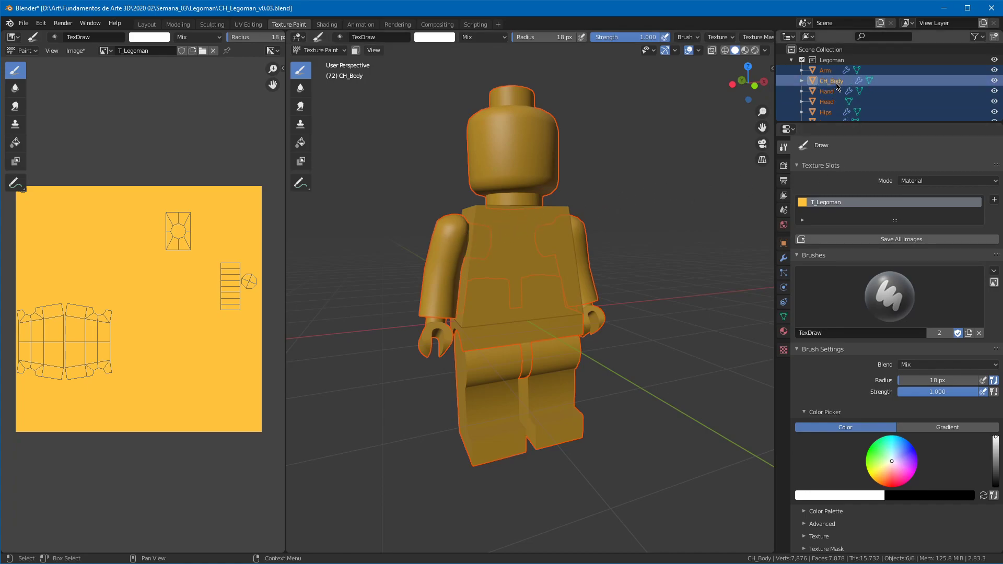
Step: Enlarge the Outliner so that all the Legoman parts are listed
middle_click_drag(641, 175, 623, 162)
left_click_drag(861, 123, 862, 150)
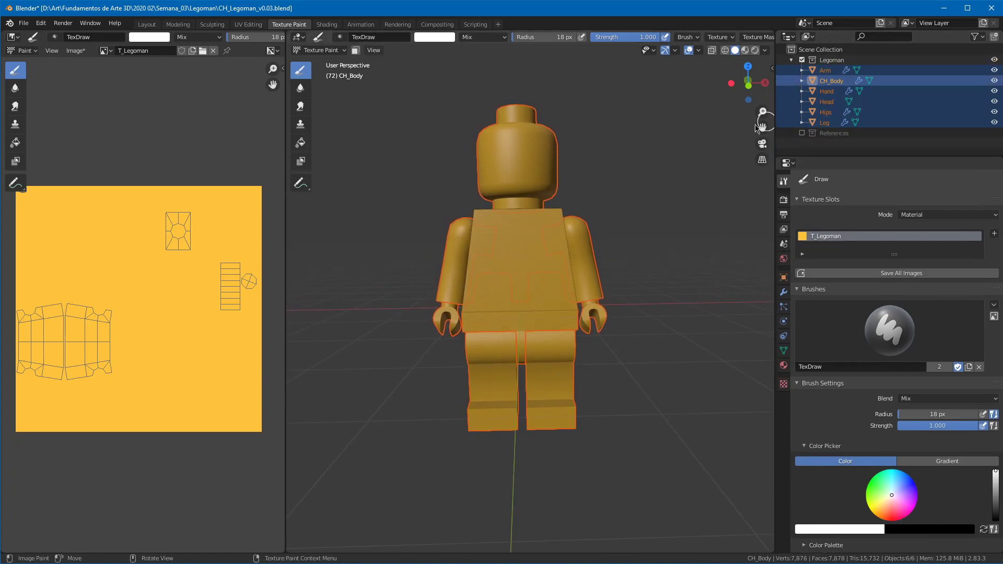
middle_click_drag(500, 208, 498, 184)
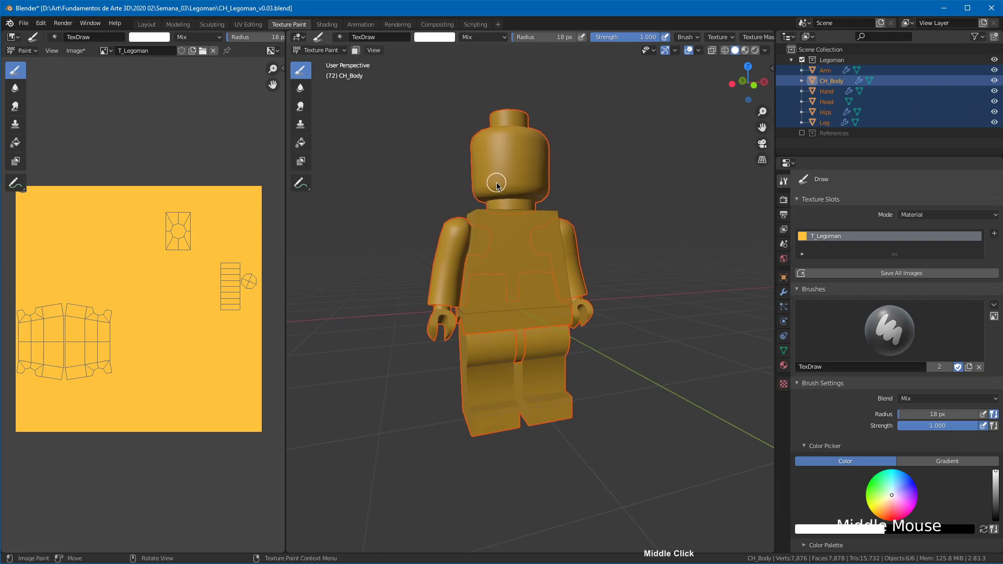
Step: Select only the head in Object Mode and examine its UV islands in Texture Paint mode
key("ctrl+Tab")
left_click(508, 164)
key("ctrl+Tab")
key("ctrl+Tab")
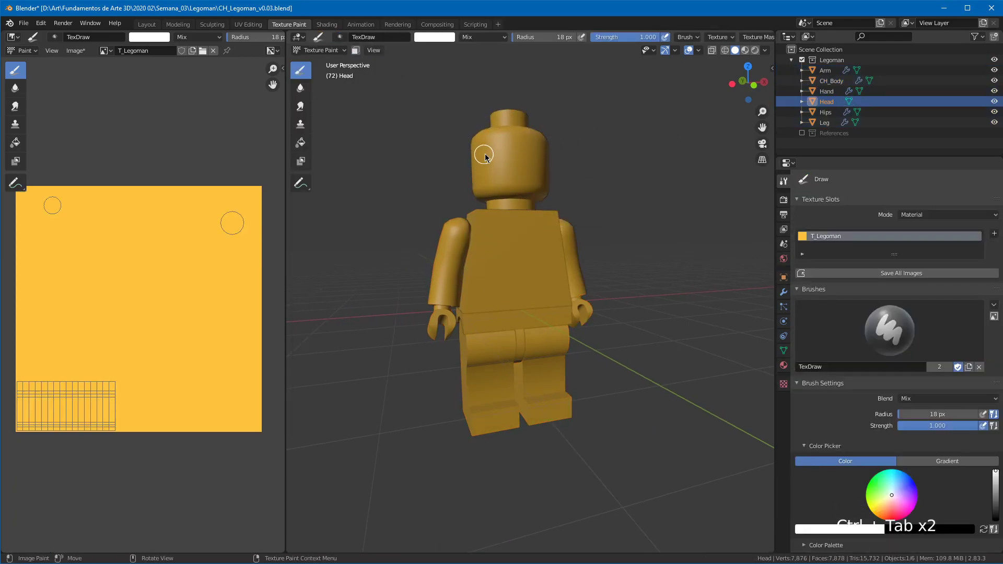
Step: Select the arm, examine its UV islands in Texture Paint mode, and return to Object Mode
key("ctrl+Tab")
left_click(448, 241)
key("ctrl+Tab")
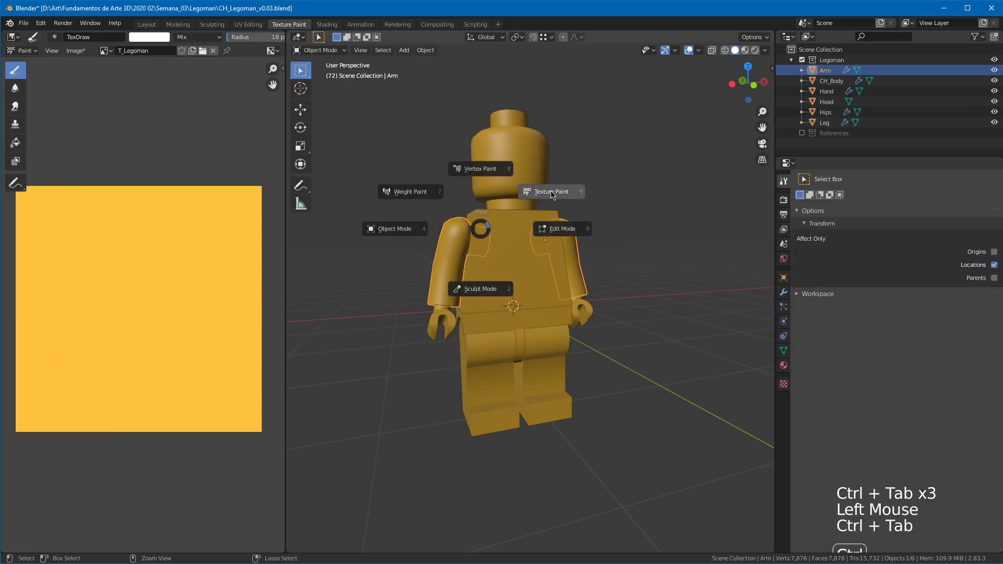
key("ctrl+Tab")
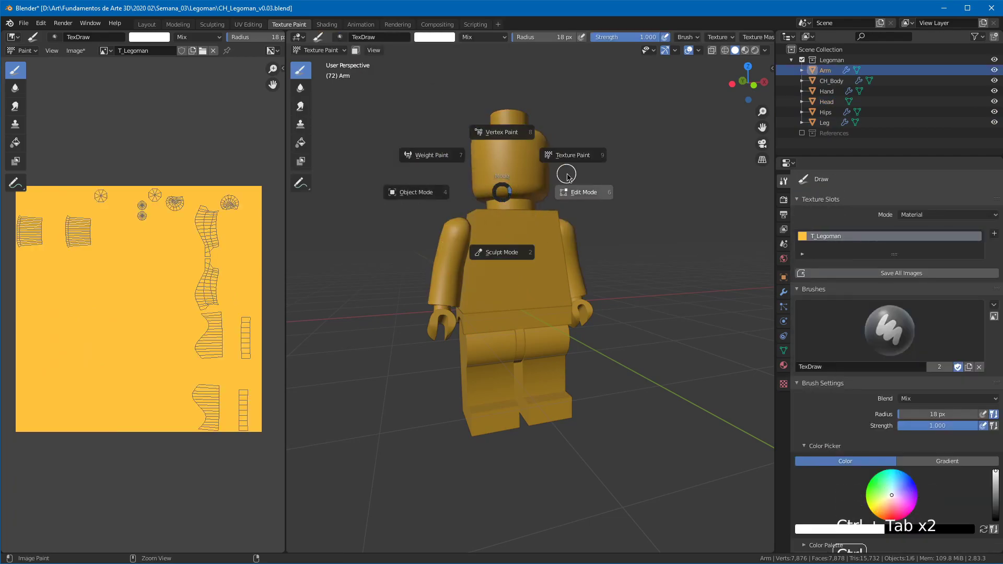
left_click(428, 201)
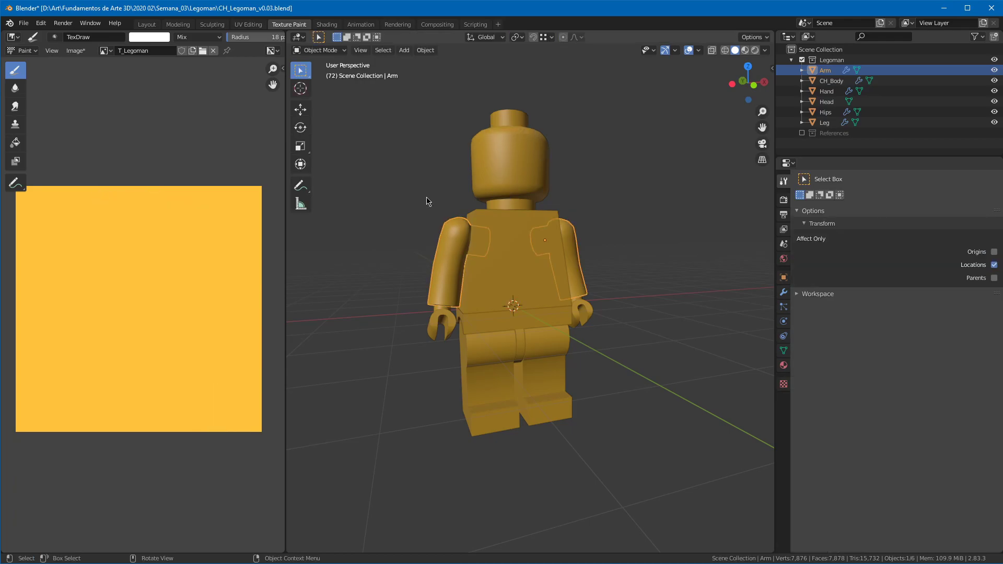
Step: Select all the Legoman parts with CH_Body active and duplicate them in place
left_click(829, 81)
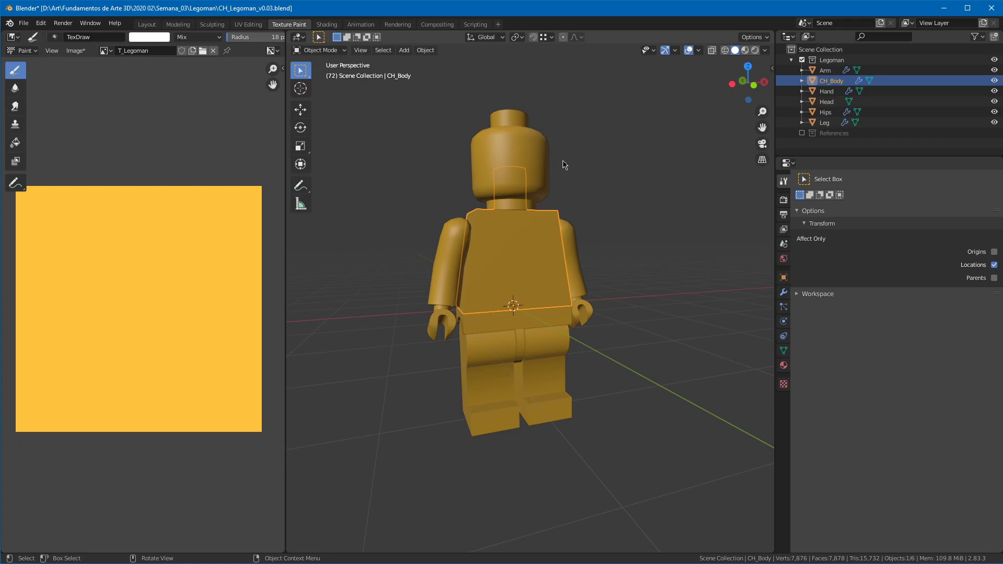
key("a")
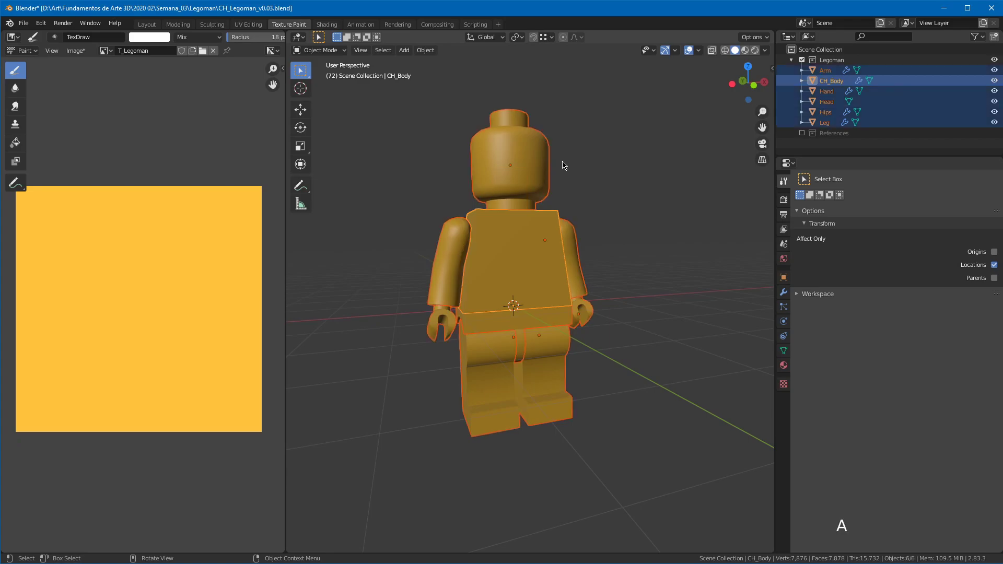
key("shift+d")
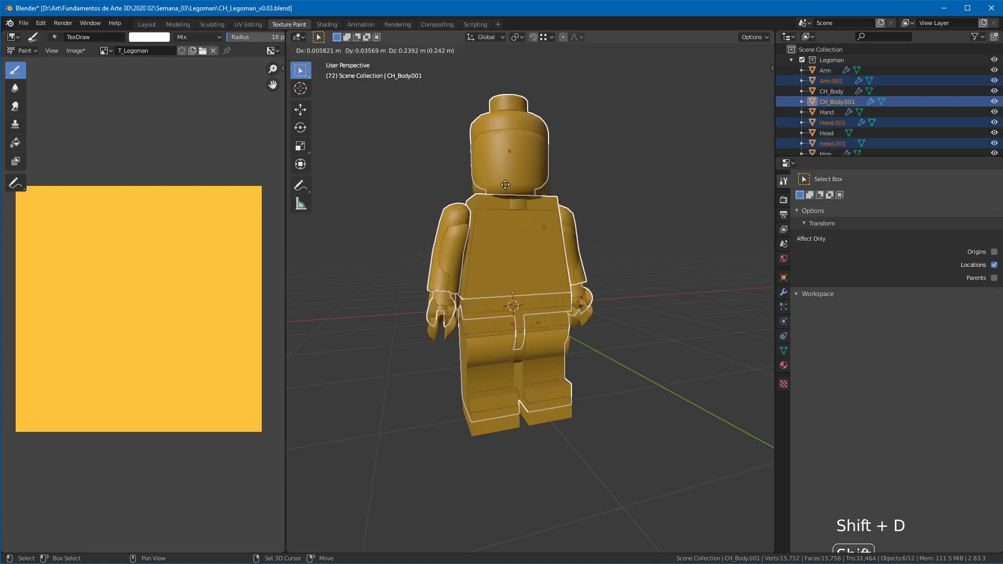
right_click(568, 173)
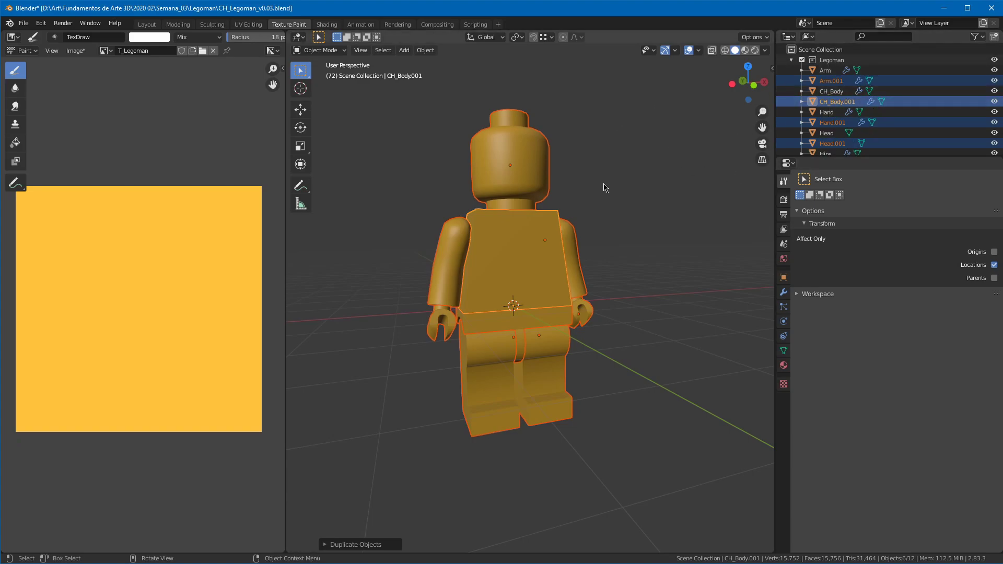
Step: Move the duplicated parts into a new collection named Texturing and exclude the original Legoman collection from the view layer
key("m")
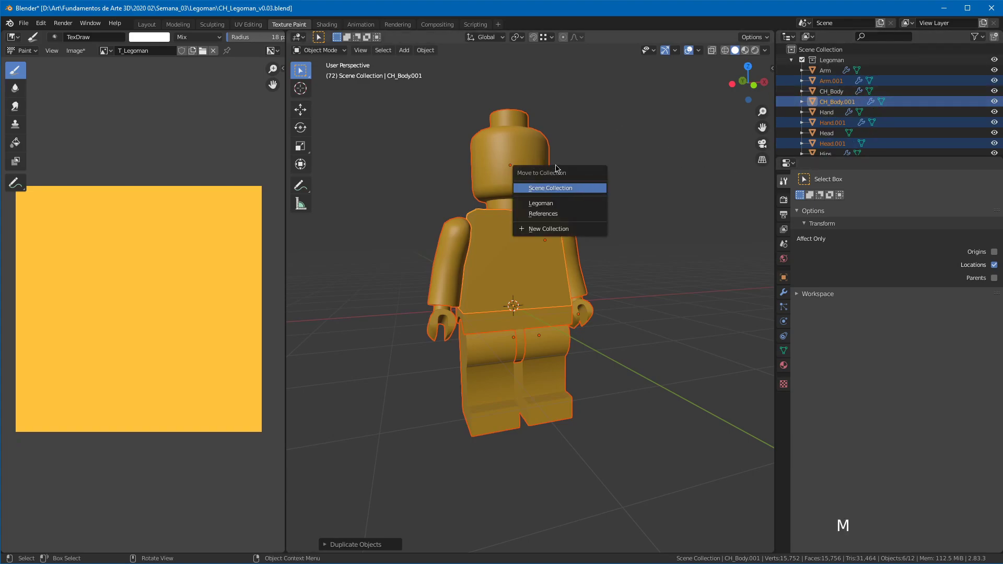
left_click(541, 230)
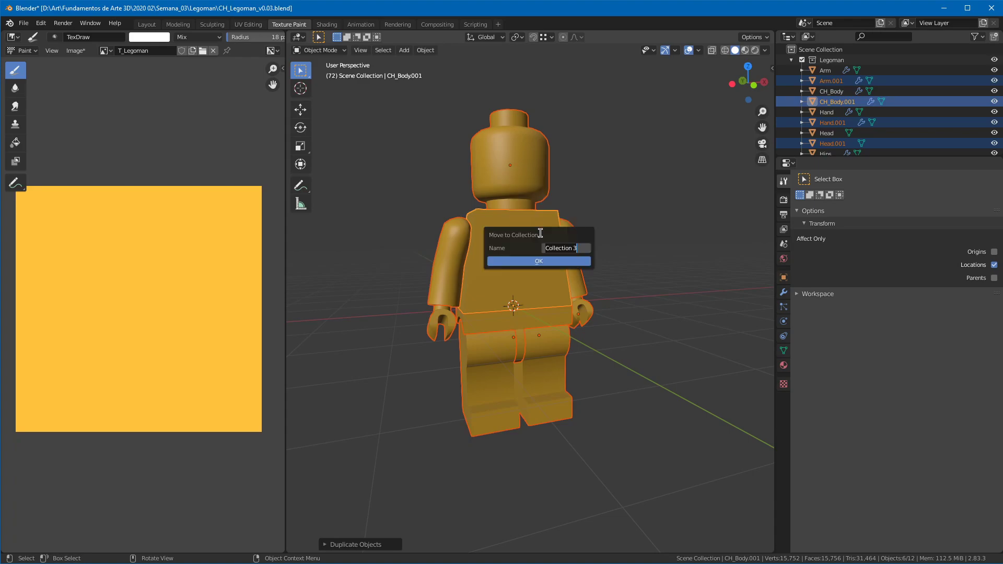
type("T")
key("Return")
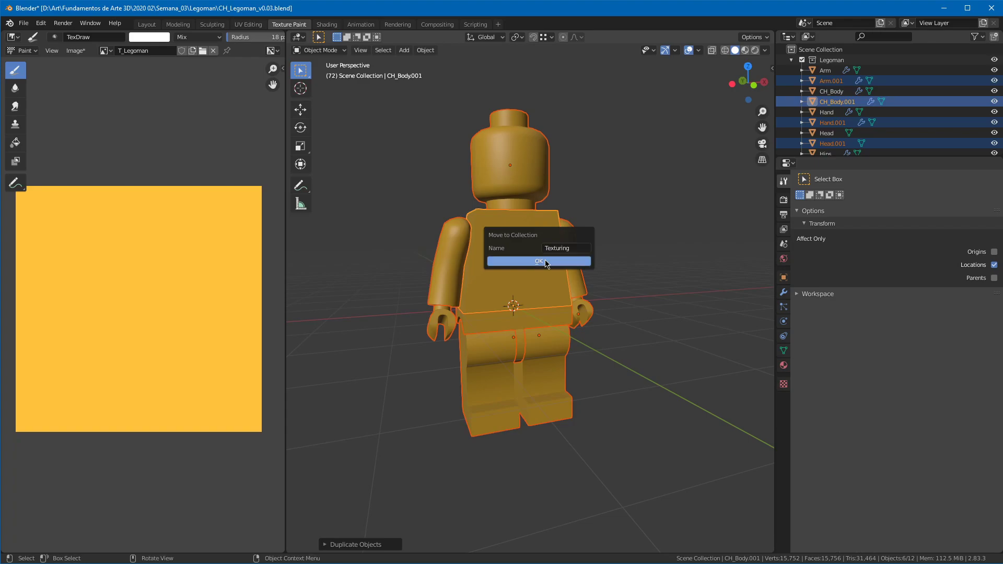
left_click(546, 262)
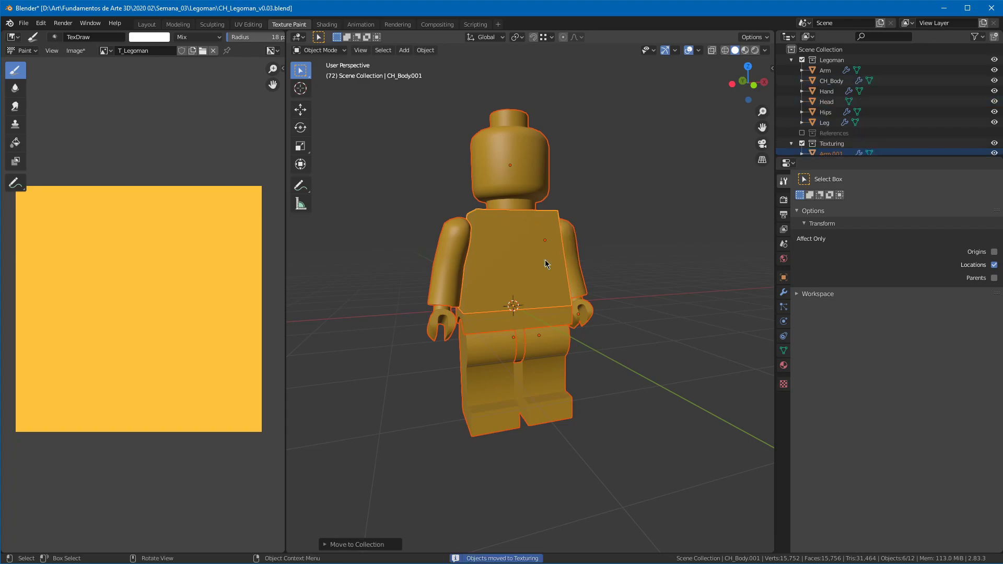
left_click(802, 60)
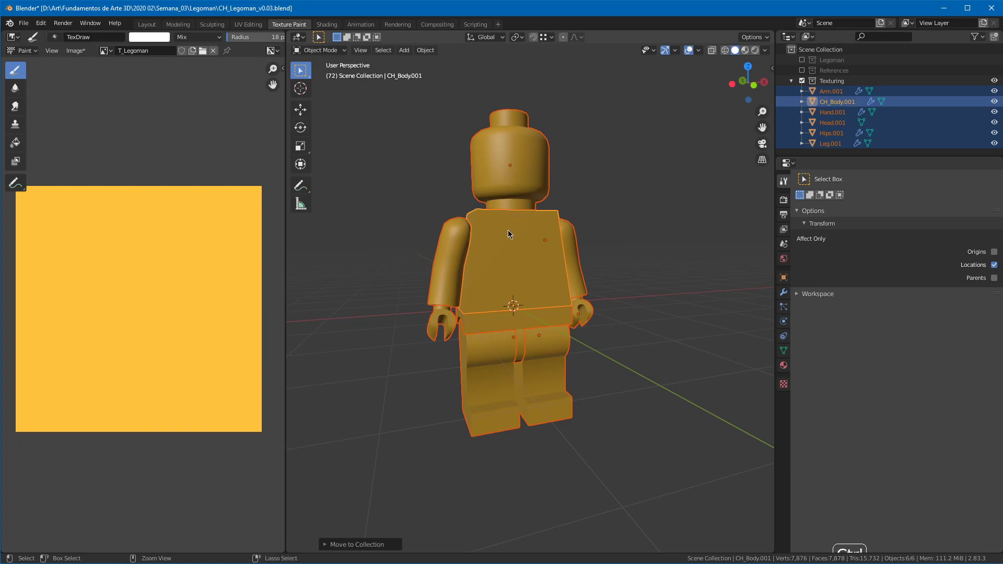
Step: Join the duplicated parts into a single object and rename it Legoman_Texturing
key("ctrl+j")
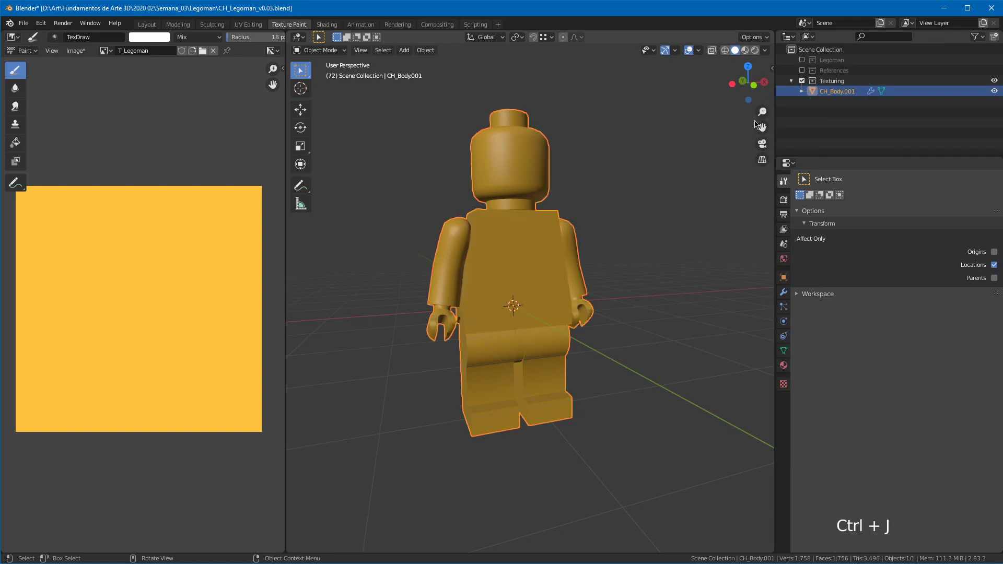
key("F2")
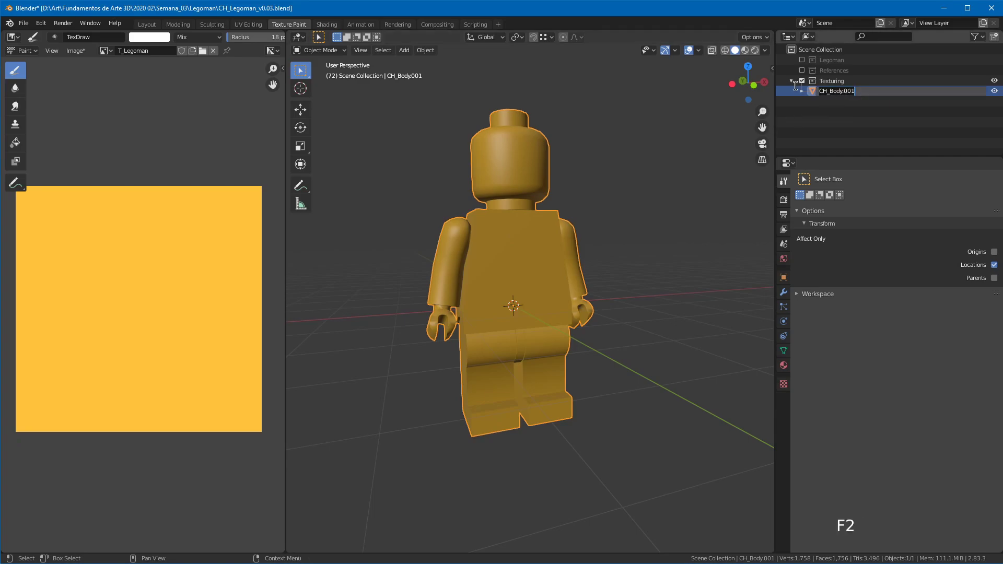
type("Legoman_Texturing")
key("Return")
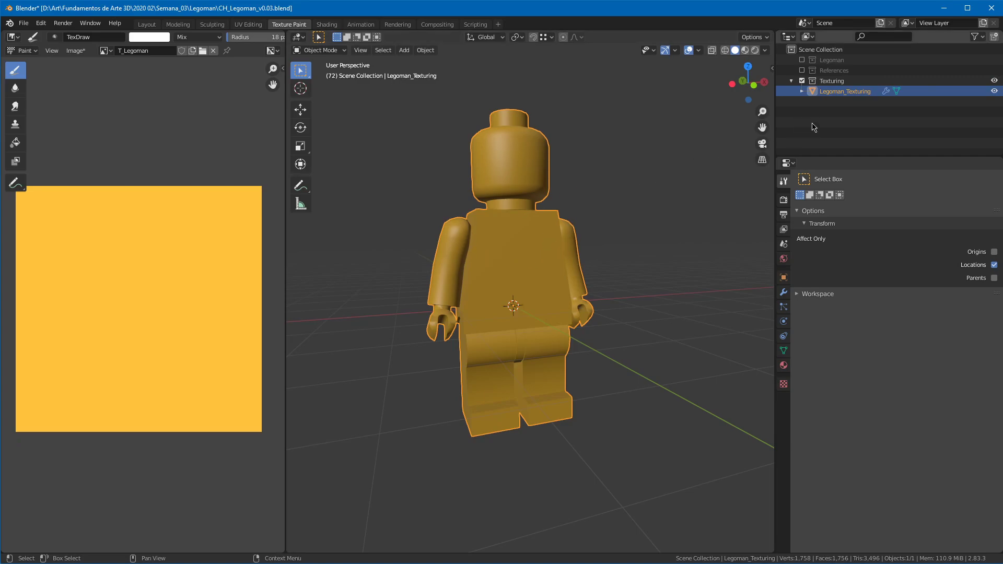
Step: Enter Edit Mode on Legoman_Texturing and examine its complete UV layout over the T_Legoman image
key("Tab")
middle_click_drag(134, 291, 152, 302, "ctrl")
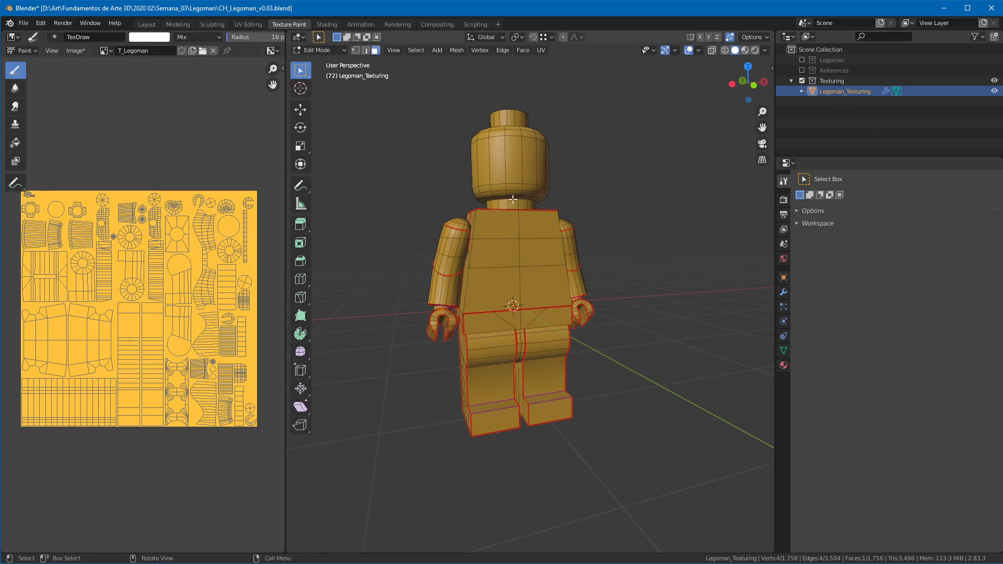
Step: Select the head's connected geometry from the front and examine its vertices with X-ray enabled
mouse_move(515, 200)
middle_mouse_down()
mouse_move(674, 191)
mouse_move(580, 181)
mouse_move(485, 197)
mouse_move(521, 162)
mouse_move(541, 120)
mouse_move(566, 168)
mouse_move(533, 253)
mouse_move(510, 146)
mouse_move(518, 197)
mouse_move(509, 191)
middle_mouse_up()
key("KP_1")
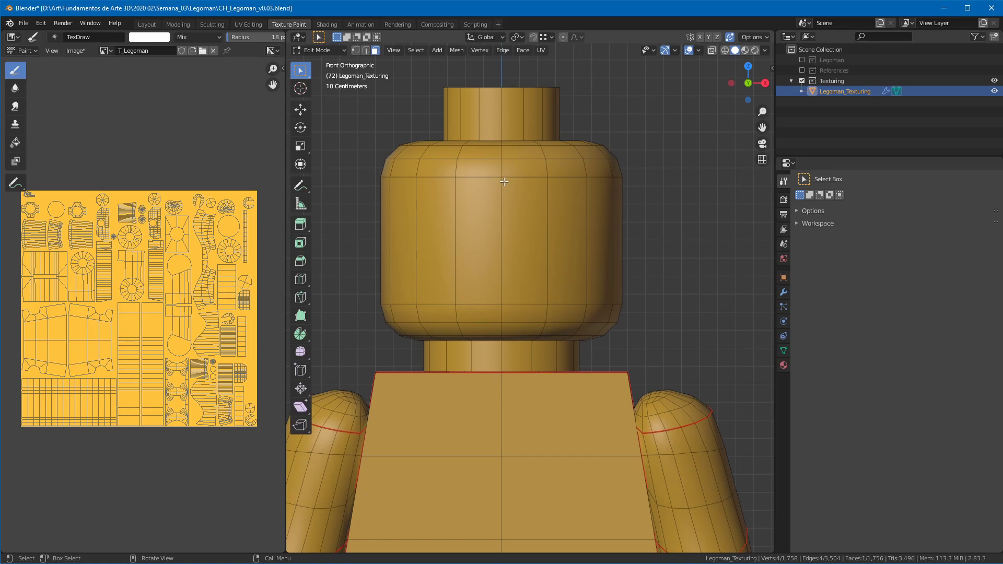
key("l")
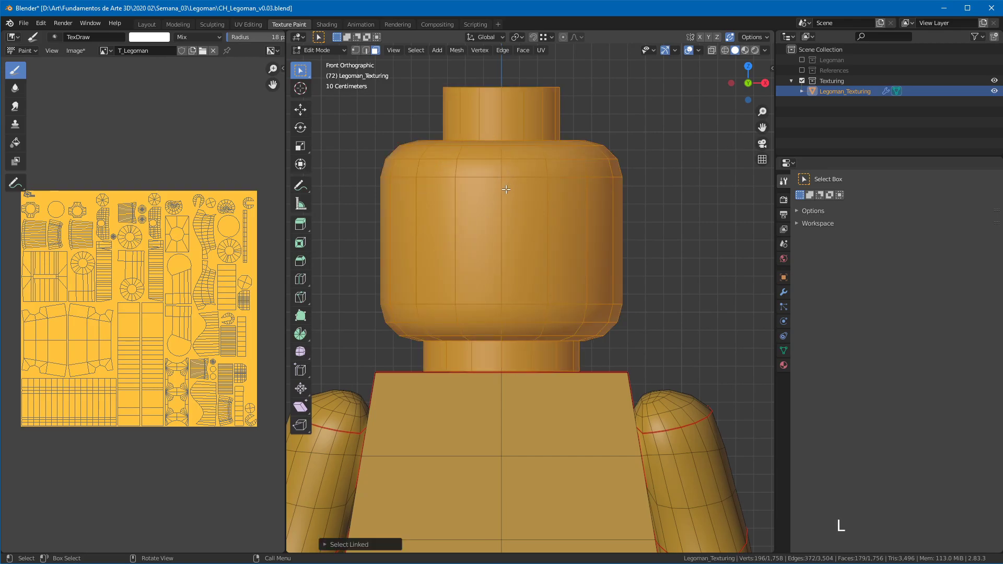
left_click(356, 50)
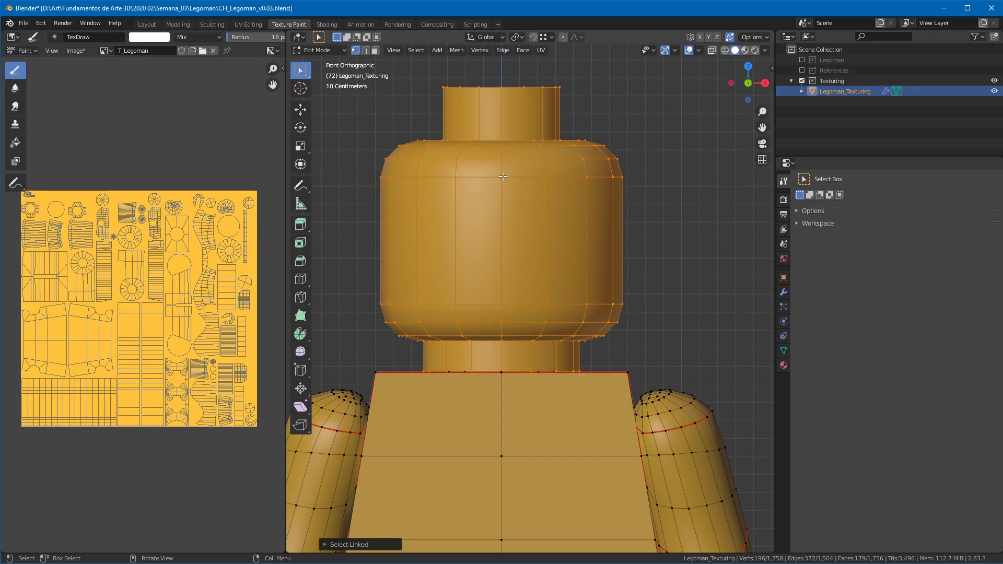
key("alt+z")
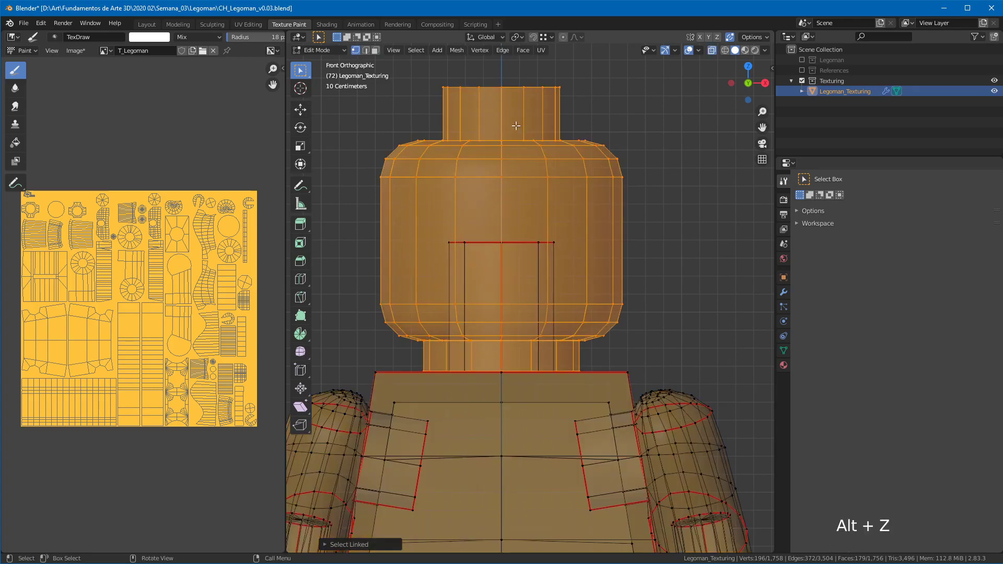
Step: Return to face selection with X-ray disabled and pick a face on the front of the head with its linked geometry
middle_click_drag(555, 168, 519, 143)
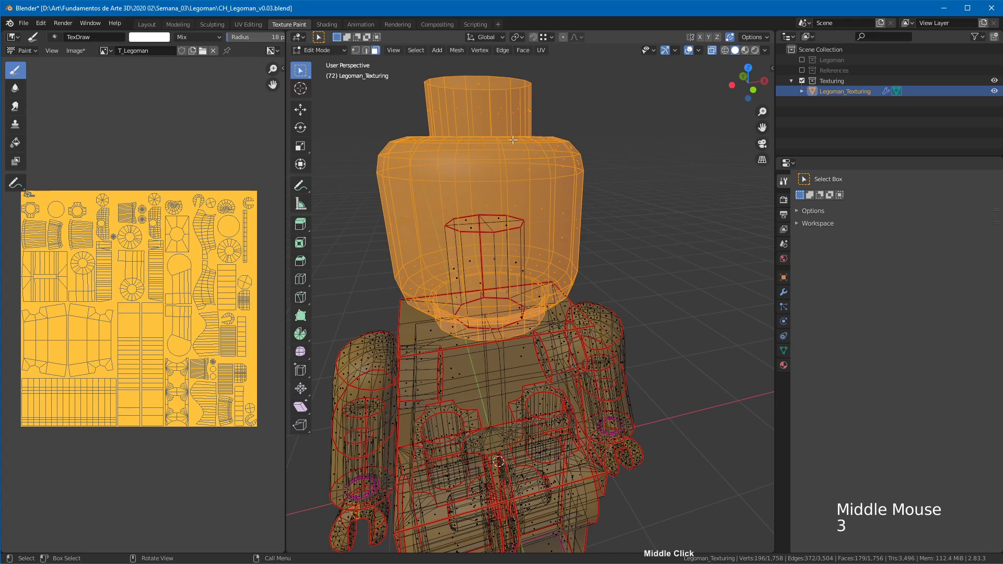
left_click(357, 50)
left_click(375, 50)
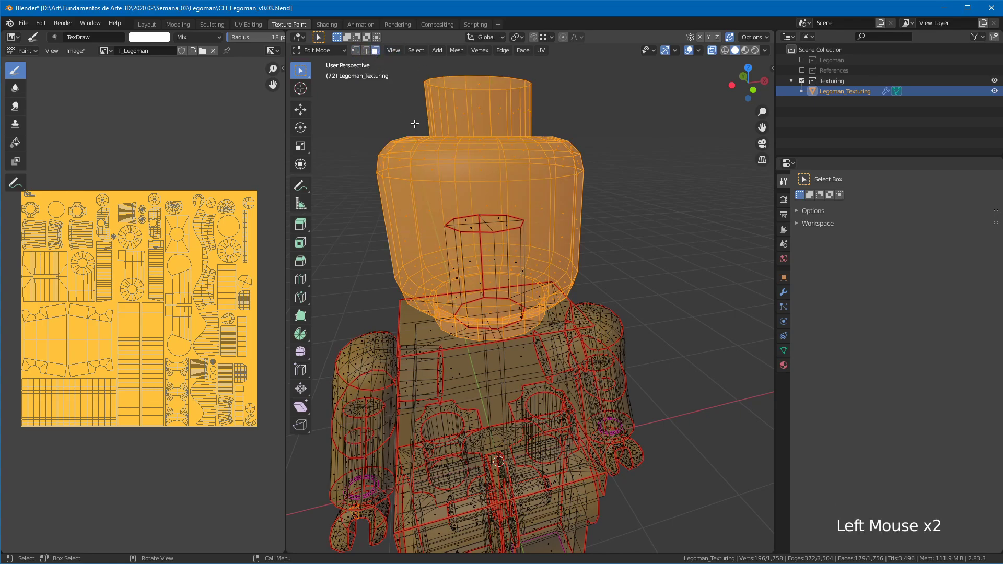
key("alt+z")
middle_click_drag(486, 227, 481, 211)
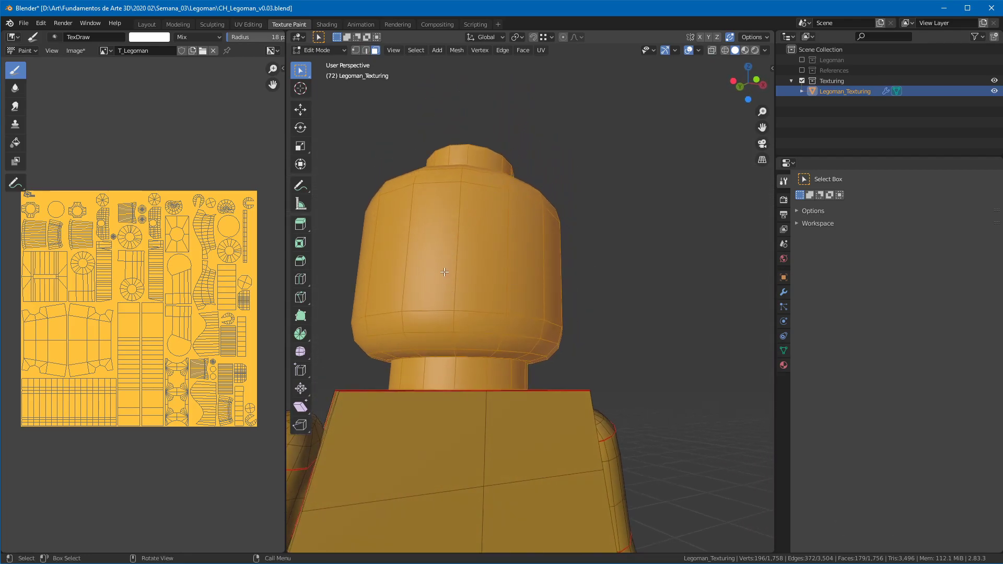
left_click(463, 250)
key("l")
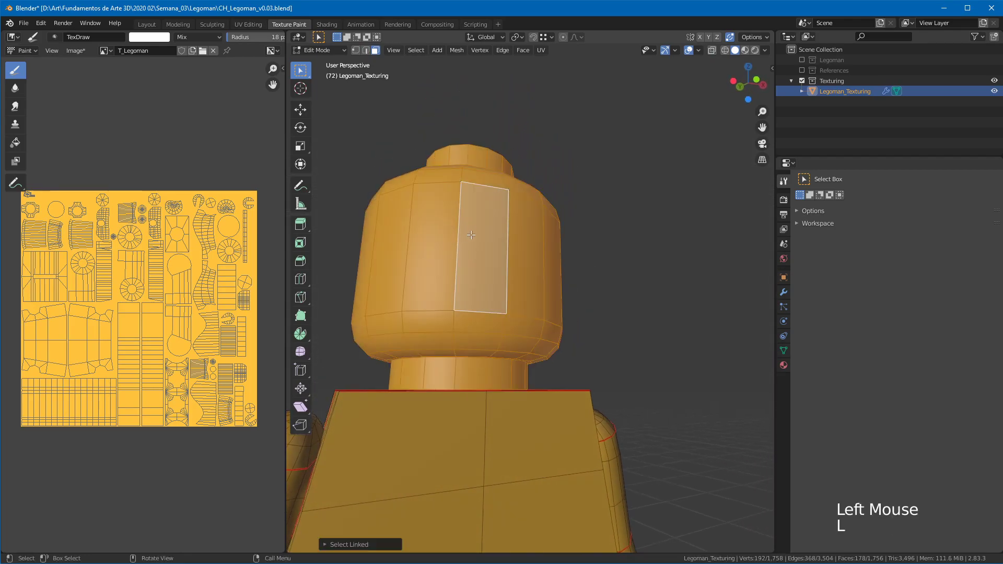
Step: Switch Legoman_Texturing to Texture Paint mode and view it from the front
key("ctrl+Tab")
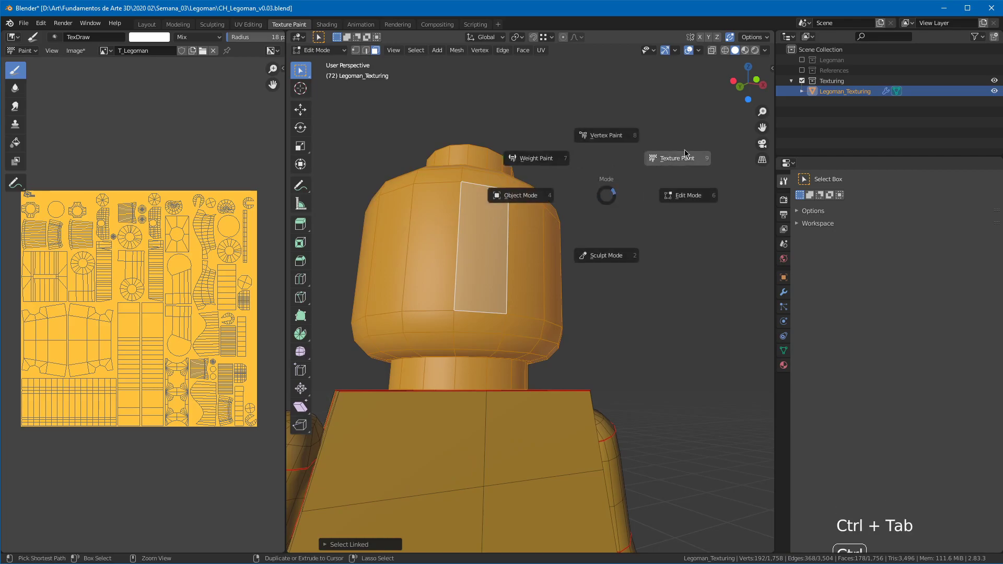
left_click(670, 163)
middle_click_drag(665, 159, 631, 200, "ctrl")
key("KP_1")
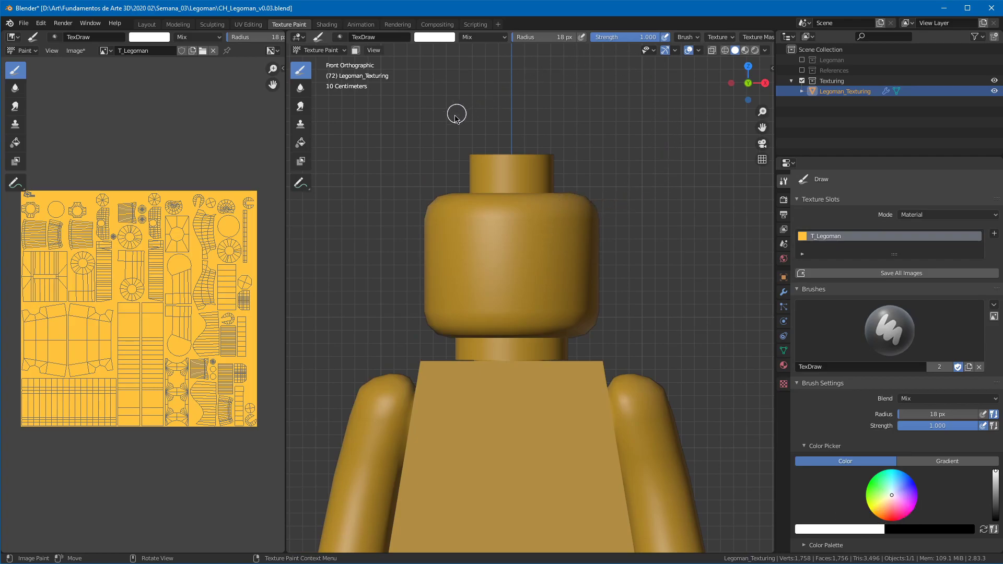
Step: Widen the image editor and centre the T_Legoman texture in it
left_click(285, 117)
left_click_drag(284, 117, 373, 117)
middle_click_drag(208, 173, 238, 189)
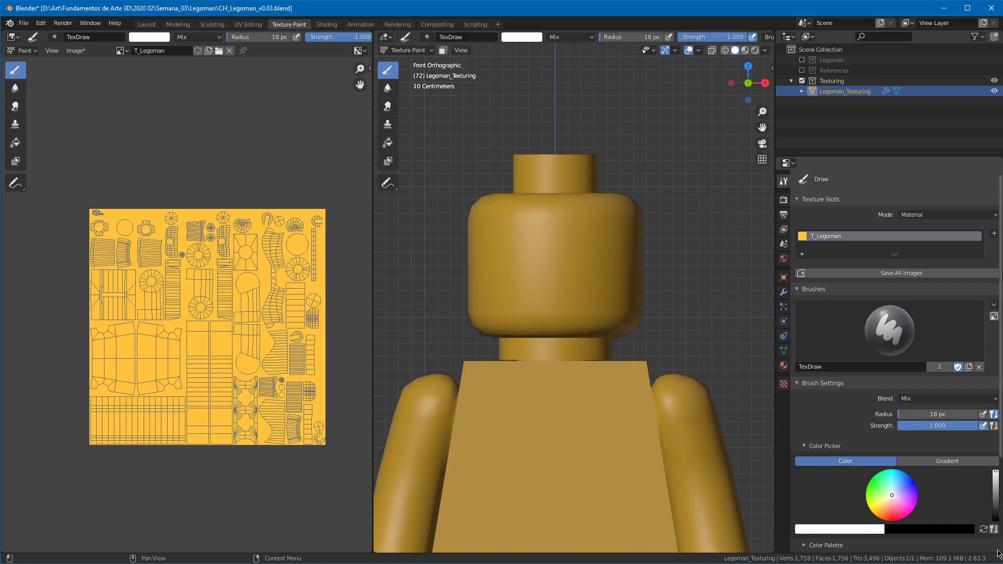
Step: Split a Text Editor area off beneath the brush properties and resize the side areas to enlarge the 3D viewport
left_click_drag(1001, 552, 982, 442)
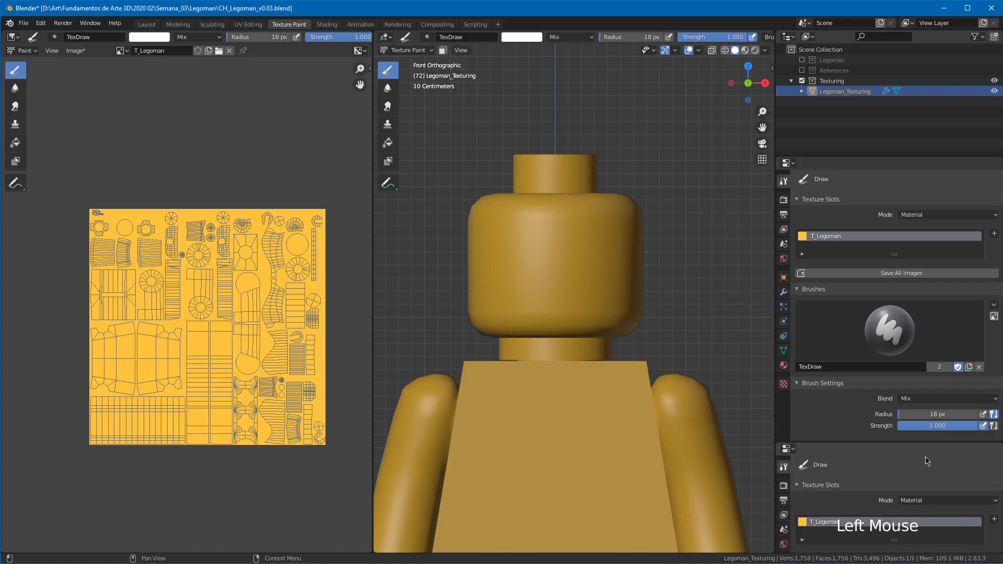
key("shift+F11")
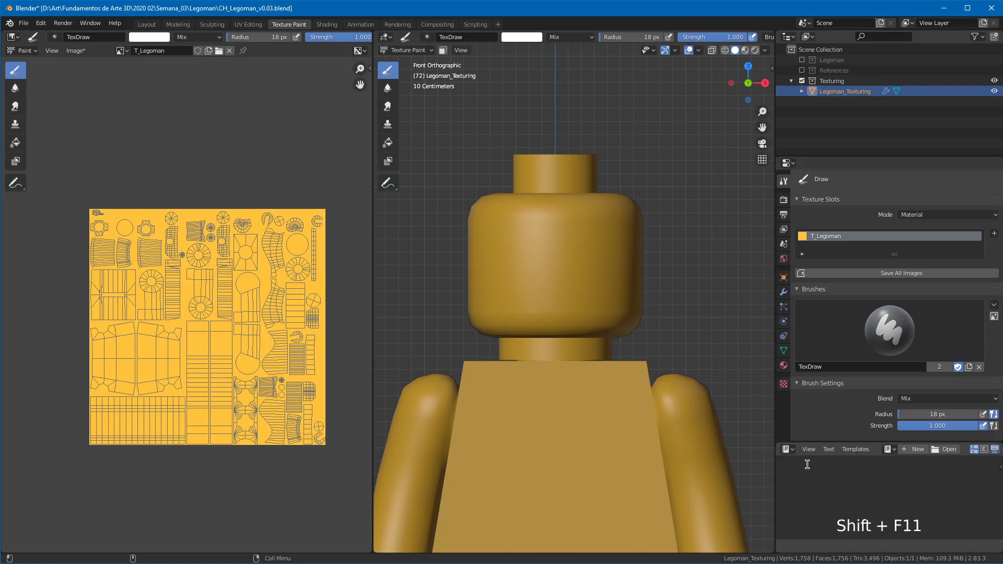
left_click(827, 442)
left_click_drag(827, 443, 827, 479)
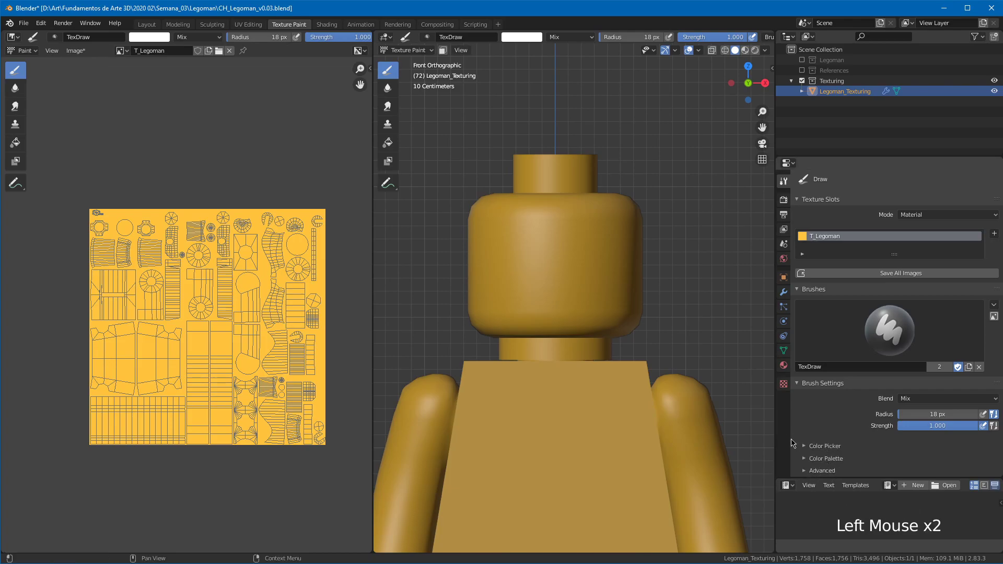
left_click_drag(776, 436, 829, 446)
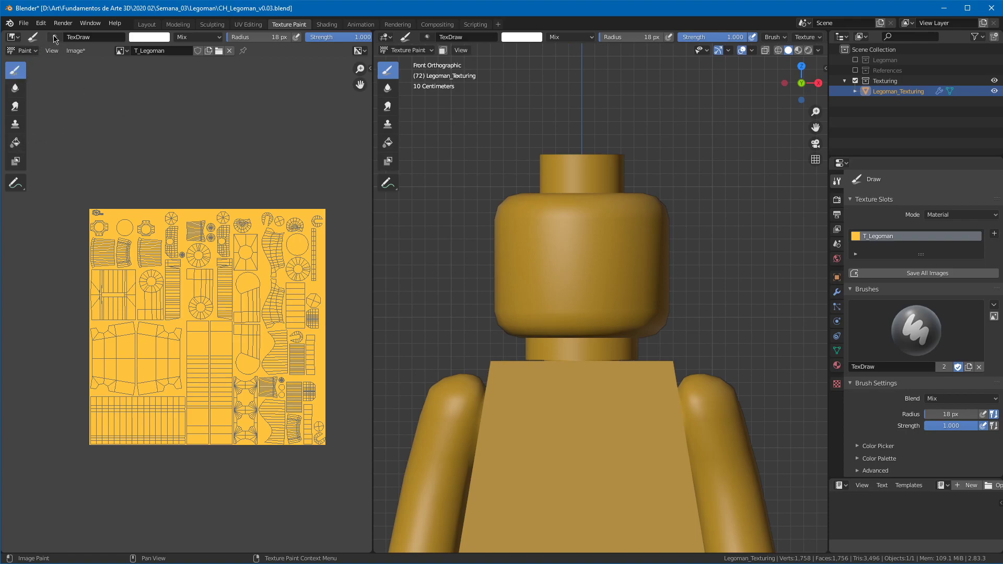
Step: Examine the TexDraw brush's preset list, colour picker and available blending modes
left_click(426, 37)
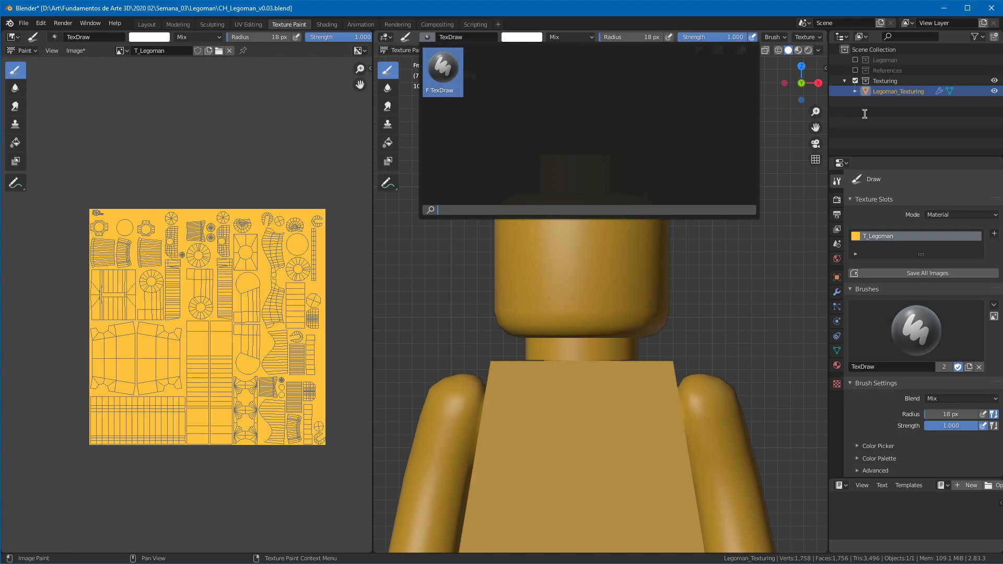
left_click(427, 38)
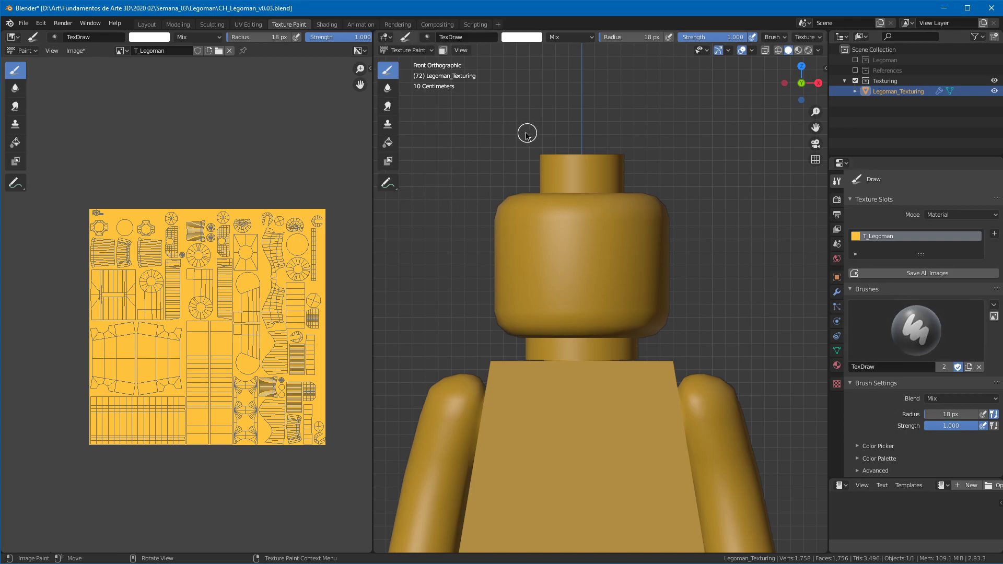
middle_click_drag(506, 128, 587, 157, "shift")
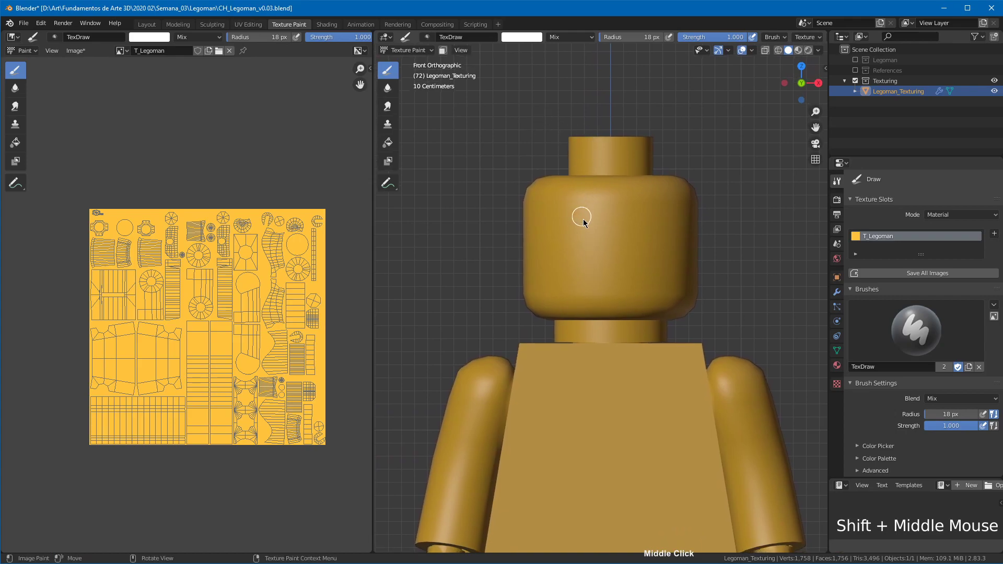
middle_click_drag(638, 224, 624, 180, "shift")
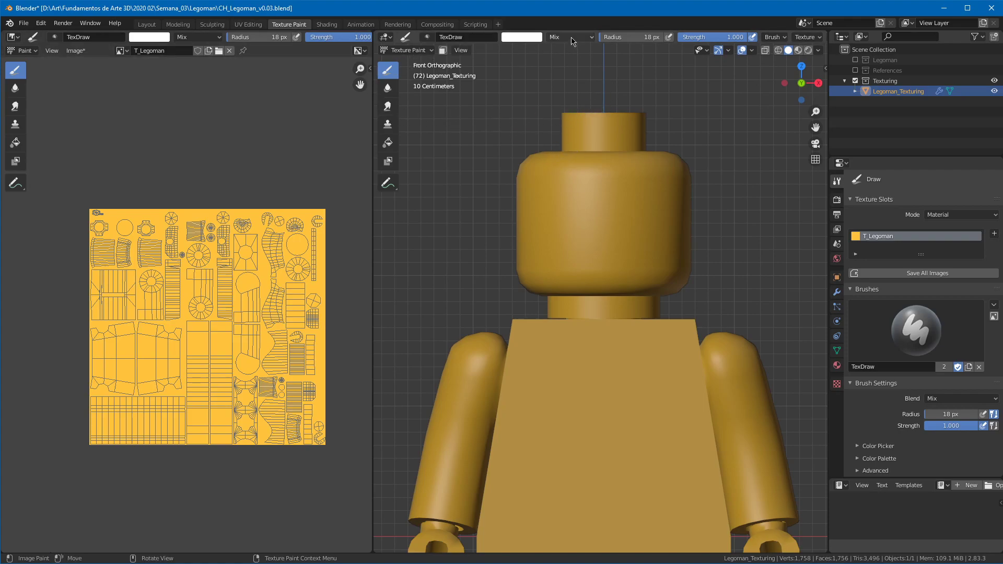
left_click(525, 39)
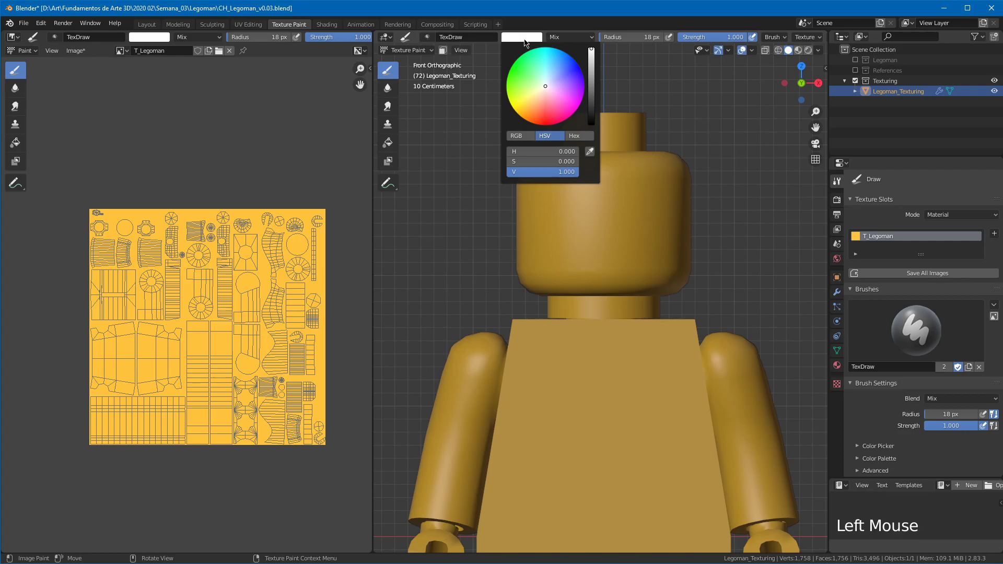
left_click(564, 41)
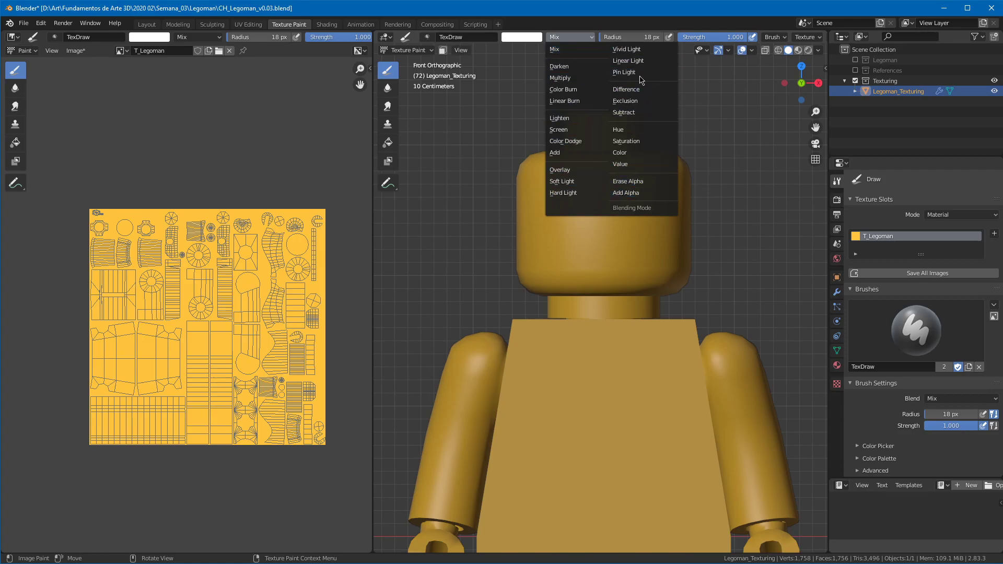
left_click(563, 37)
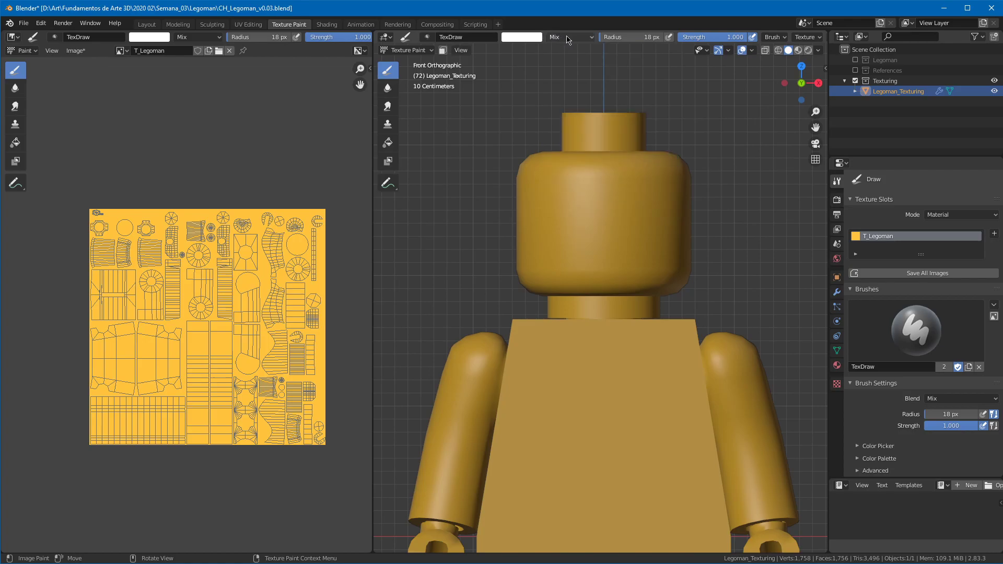
Step: Set the TexDraw brush radius to 31 px
mouse_move(623, 40)
left_mouse_down()
mouse_move(669, 39)
mouse_move(601, 40)
left_mouse_up()
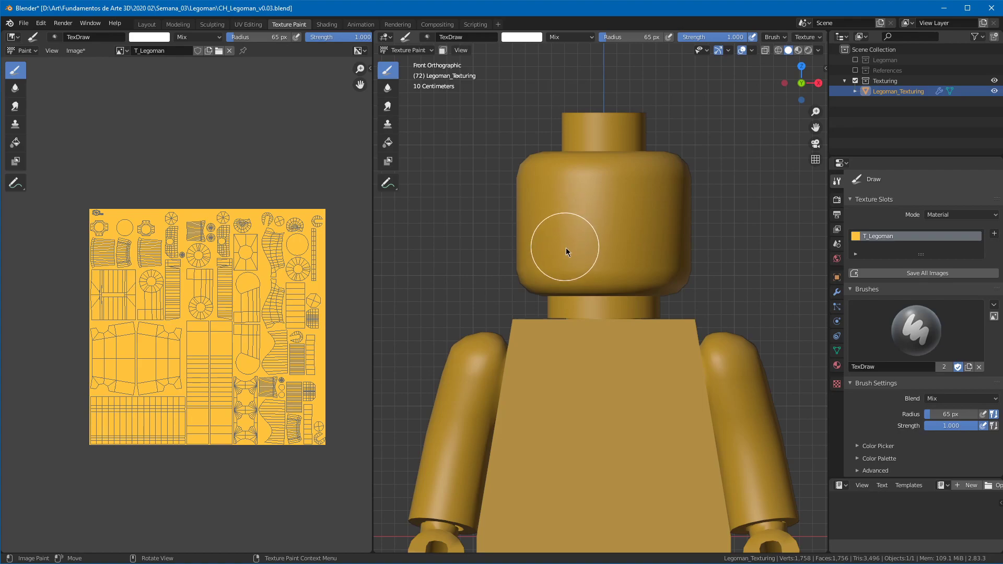
key("f")
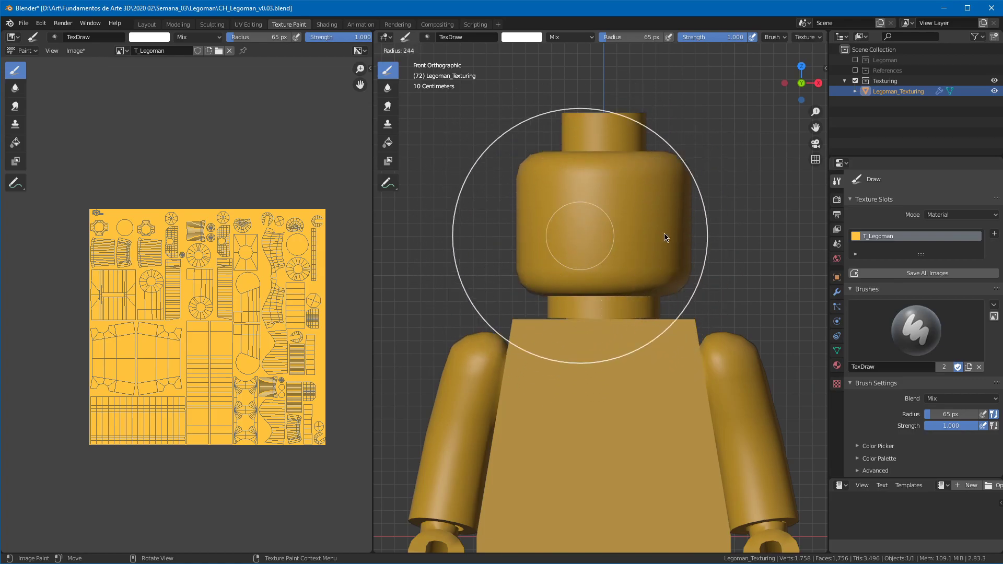
key("f")
key("f")
left_click(564, 239)
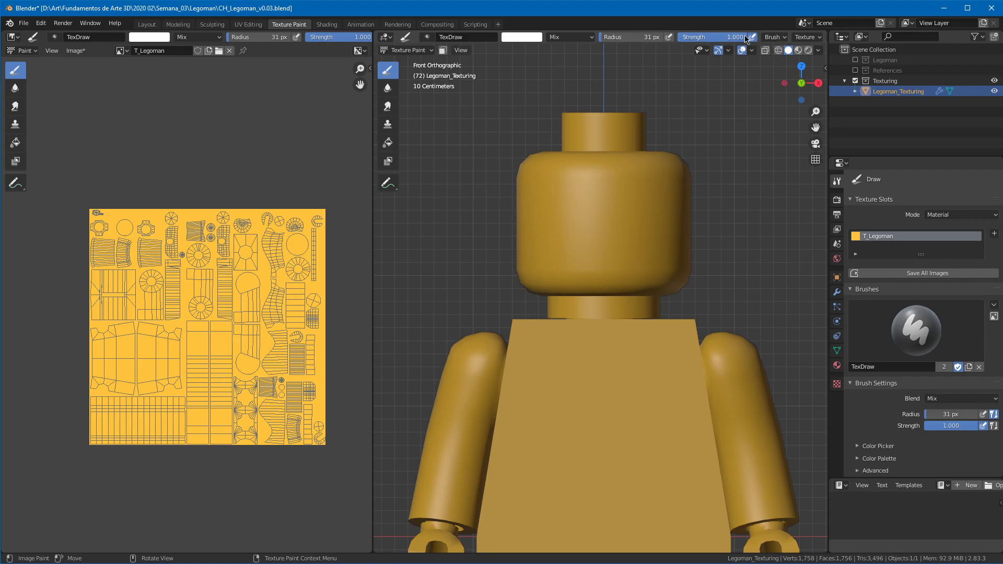
Step: Mark the brush radius's pen pressure option with an annotation arrow and erase the annotation
left_click(669, 37)
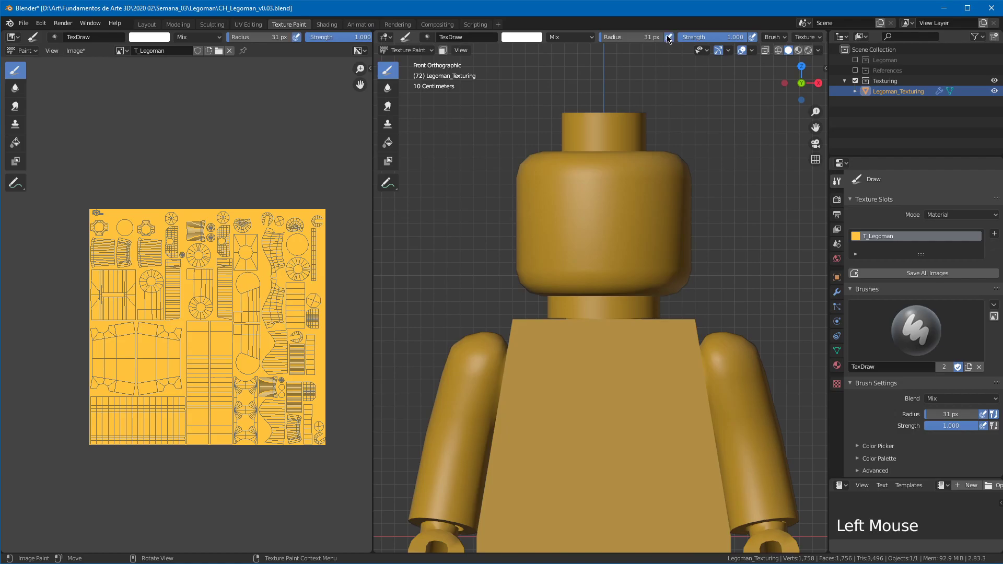
mouse_move(664, 105)
left_mouse_down()
mouse_move(668, 51)
mouse_move(672, 58)
left_mouse_up()
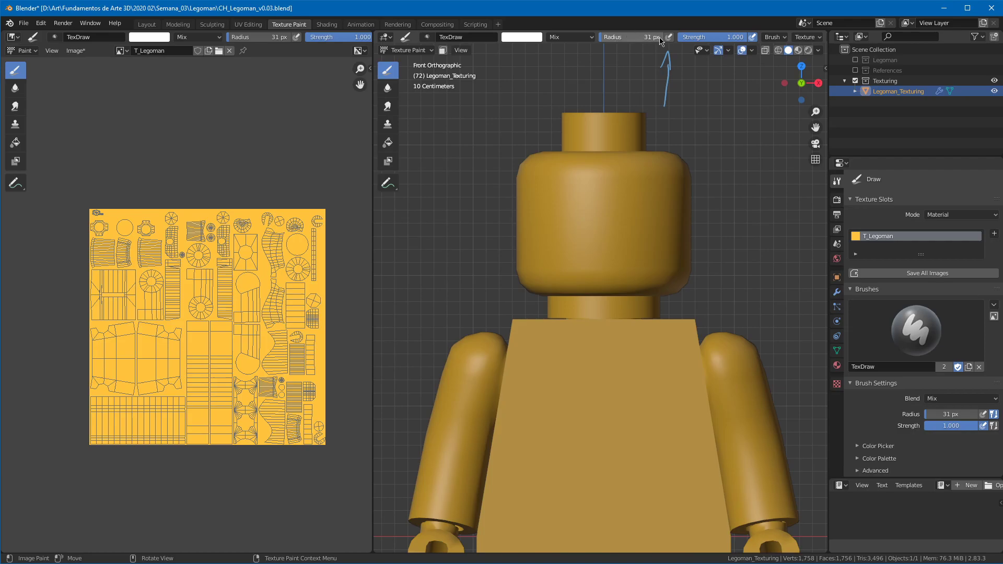
right_click_drag(653, 98, 671, 50)
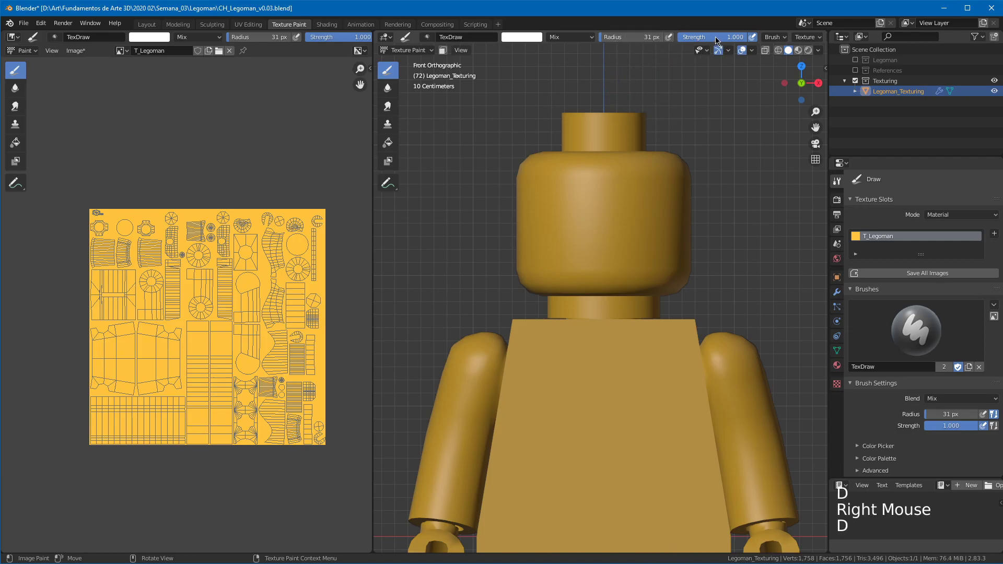
Step: Paint white test strokes across the front of the head at full strength and at a brush strength of 0.593
mouse_move(552, 222)
left_mouse_down()
mouse_move(629, 209)
mouse_move(600, 204)
mouse_move(548, 230)
mouse_move(654, 203)
left_mouse_up()
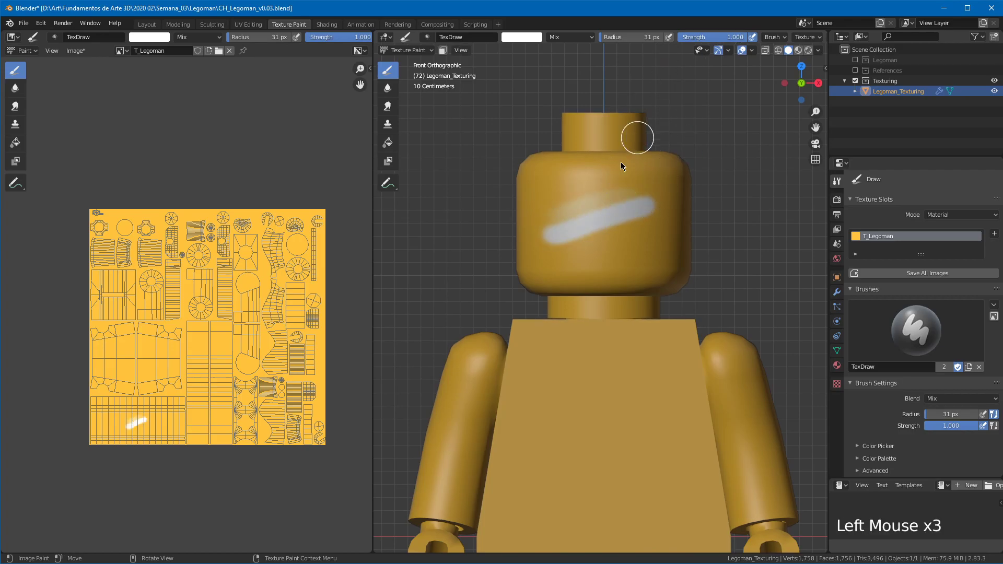
left_click(753, 38)
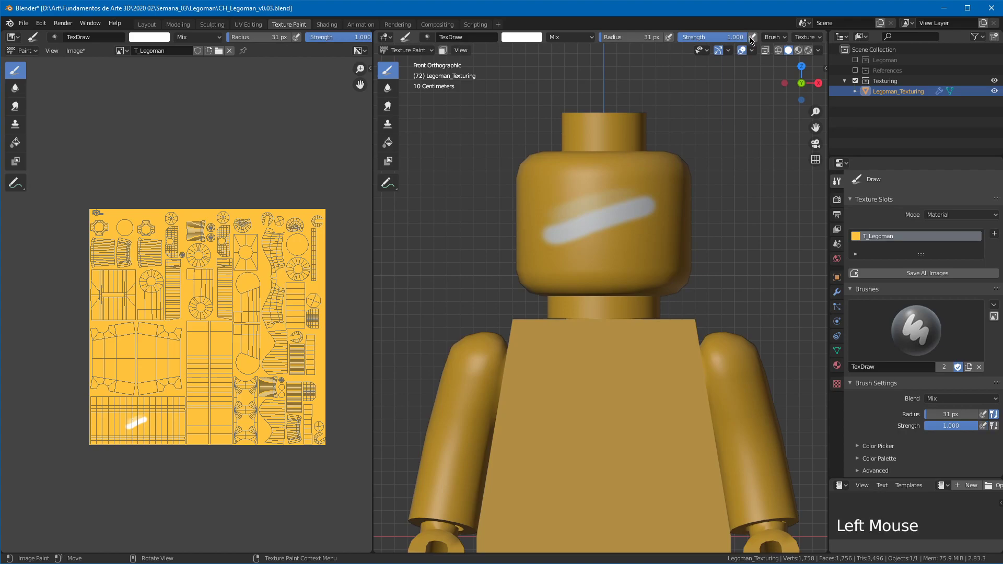
left_click_drag(746, 41, 717, 38)
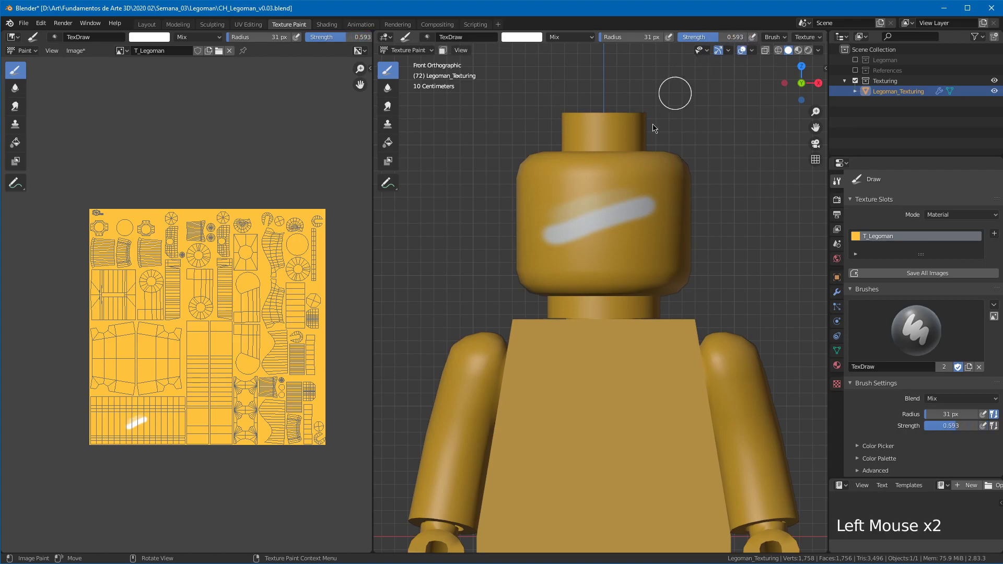
left_click_drag(537, 198, 641, 208)
left_click_drag(555, 241, 643, 228)
left_click(654, 199)
left_click_drag(551, 194, 665, 180)
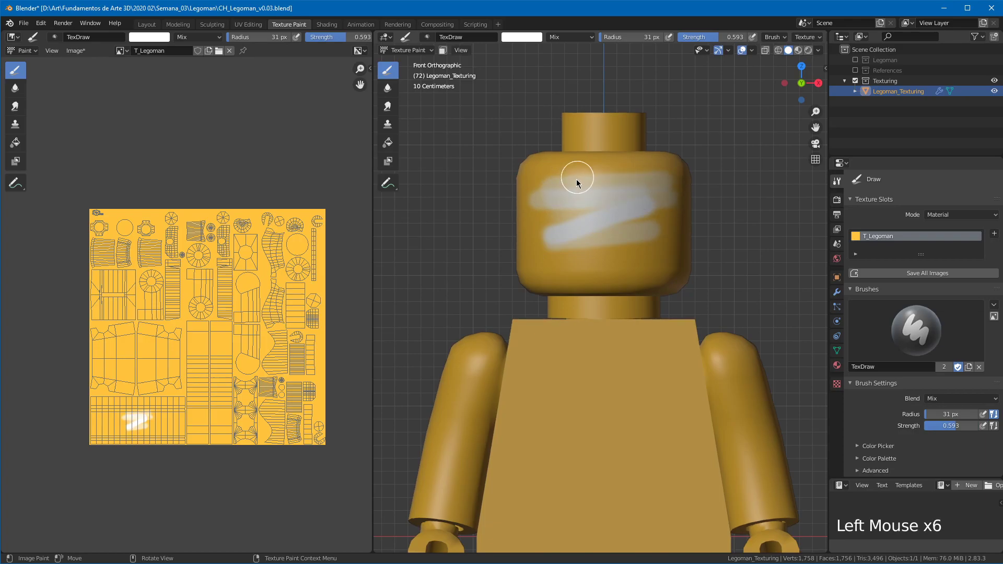
Step: Undo all the white test strokes on the head
key("ctrl+z")
key("ctrl+z")
key("ctrl+z")
key("ctrl+z")
key("ctrl+z")
key("ctrl+z")
key("ctrl+z")
key("ctrl+z")
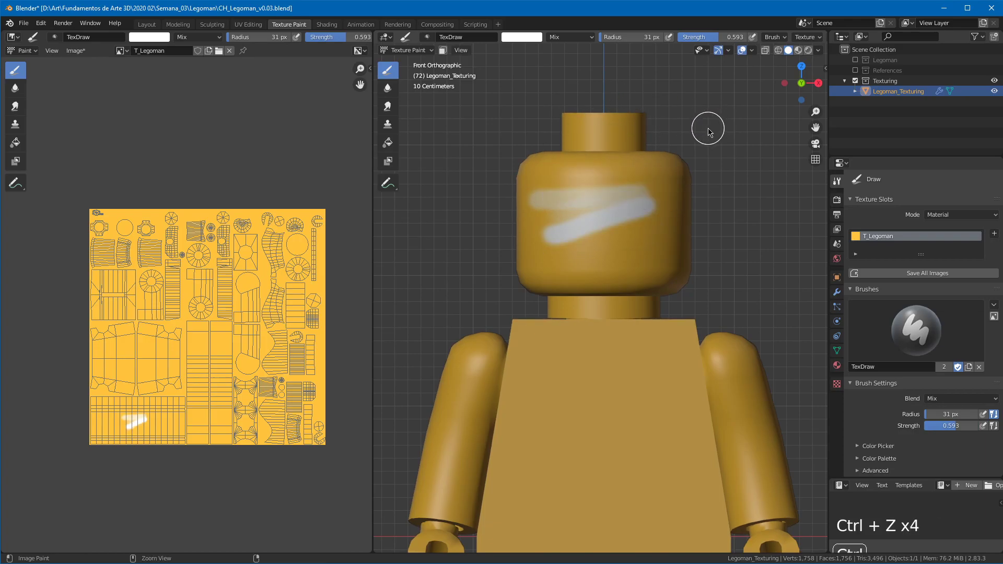
key("ctrl+z")
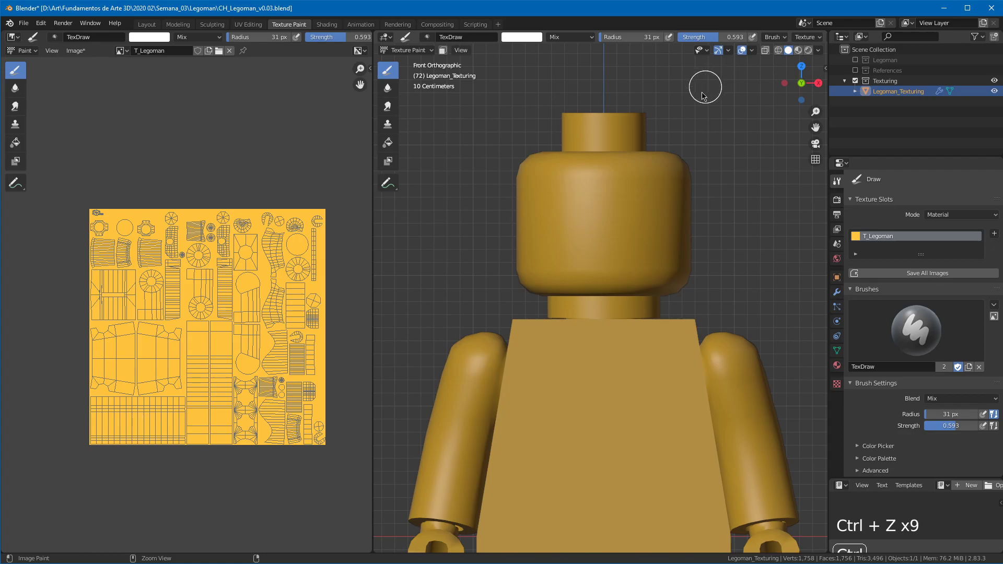
Step: Set the brush strength back to 1.000 and bring the remaining brush options into view
left_click(737, 41)
left_click_drag(737, 39, 768, 37)
middle_click_drag(790, 37, 648, 29)
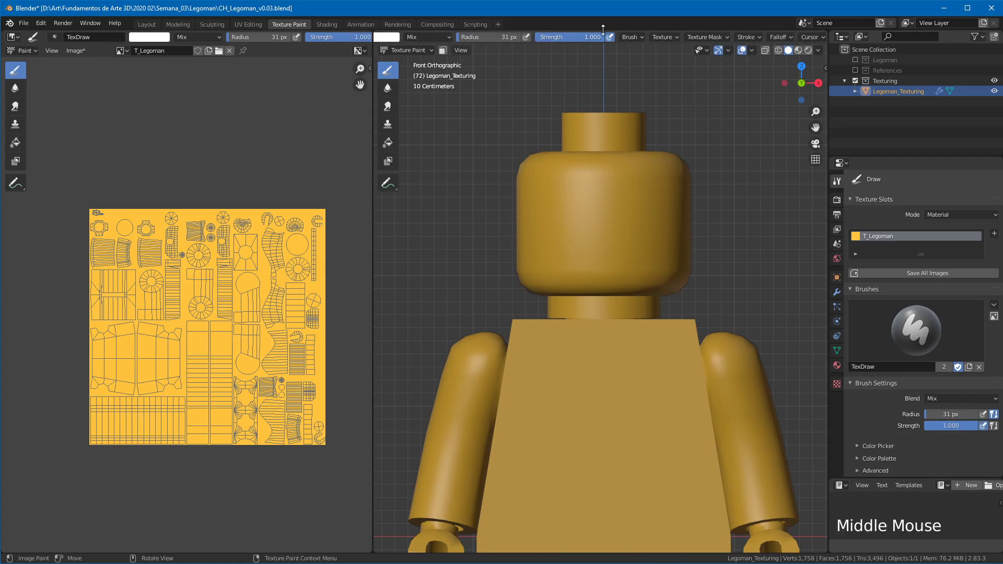
Step: Look through the brush settings and open the brush's advanced options with Affect Alpha and Accumulate
left_click(638, 37)
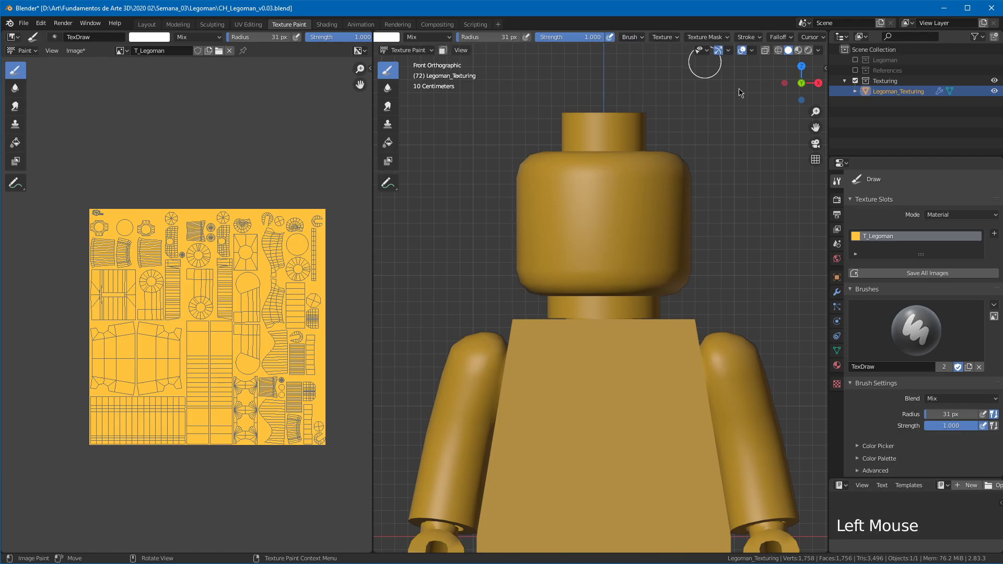
middle_click_drag(919, 307, 919, 194)
mouse_move(916, 245)
middle_mouse_down()
mouse_move(894, 334)
mouse_move(875, 357)
middle_mouse_up()
middle_click_drag(895, 226, 895, 134)
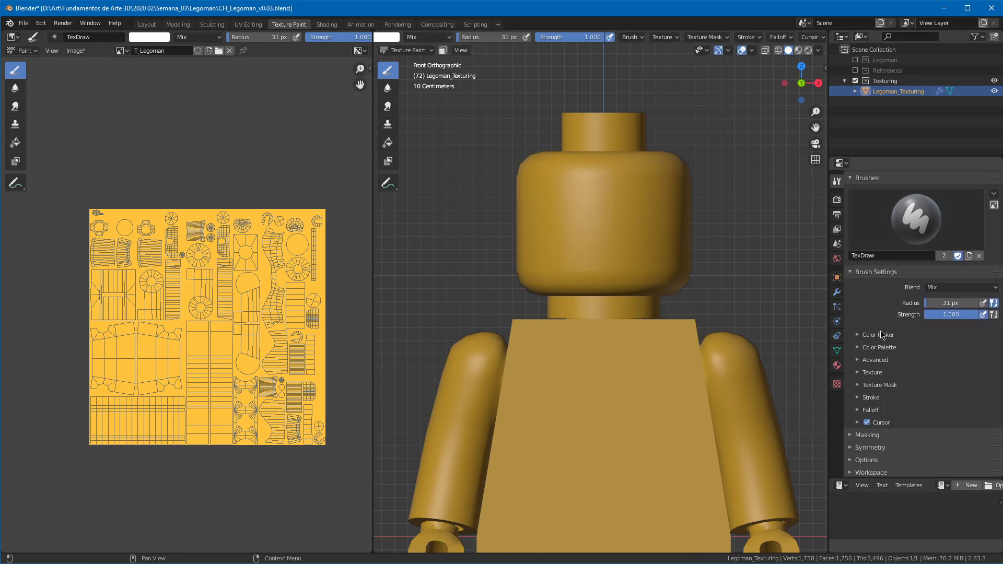
middle_click_drag(621, 37, 509, 37)
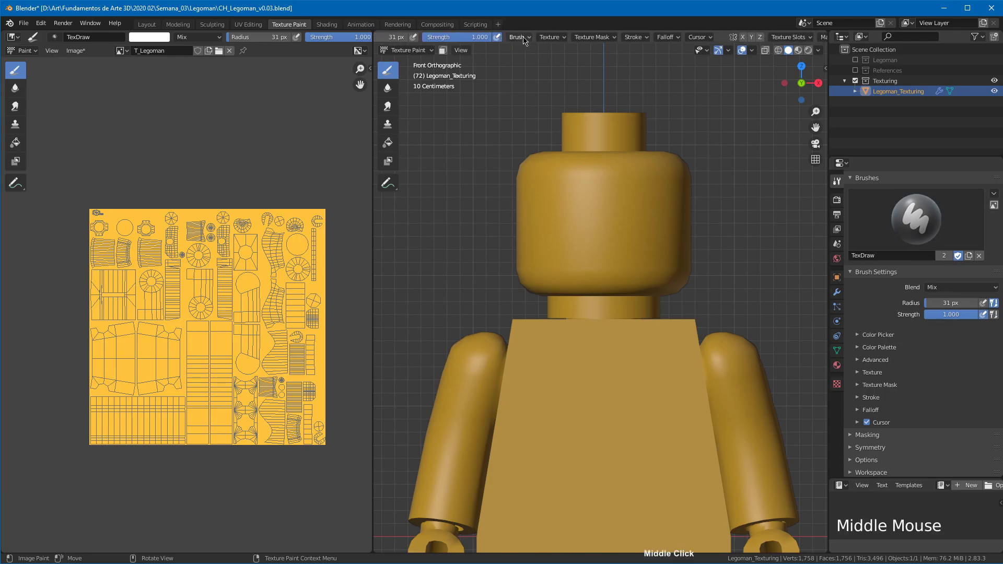
left_click(519, 37)
mouse_move(523, 35)
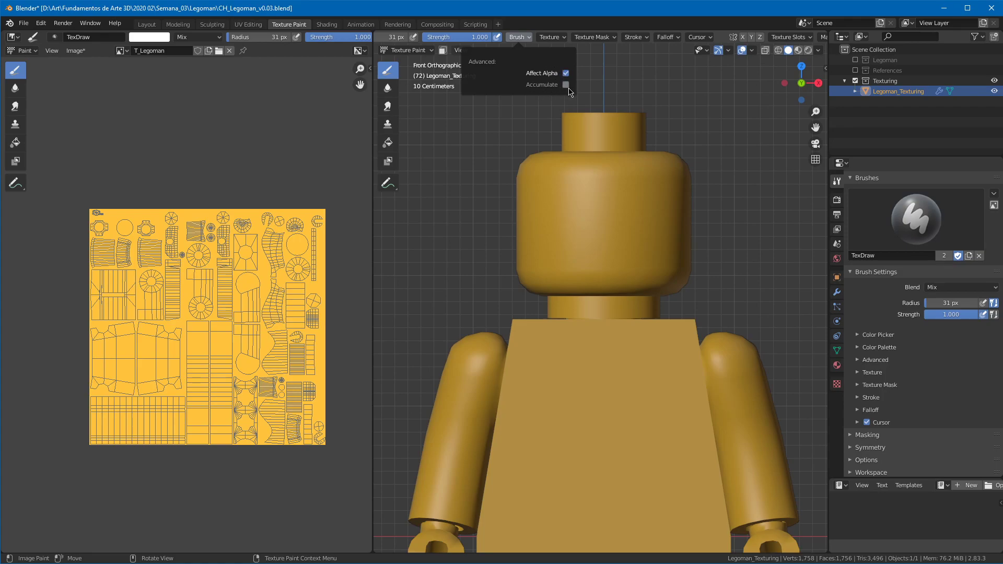
Step: Paint white test strokes across the front of the head and undo them
left_click(554, 208)
mouse_move(583, 209)
left_mouse_down()
mouse_move(640, 206)
mouse_move(575, 209)
mouse_move(625, 207)
left_mouse_up()
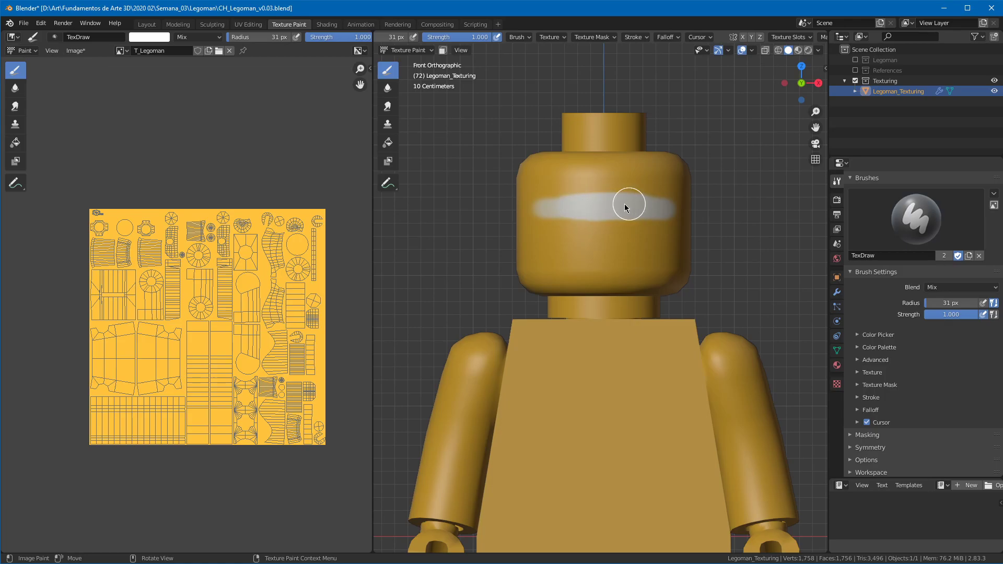
key("ctrl+z")
key("ctrl+z")
key("ctrl+z")
left_click(520, 37)
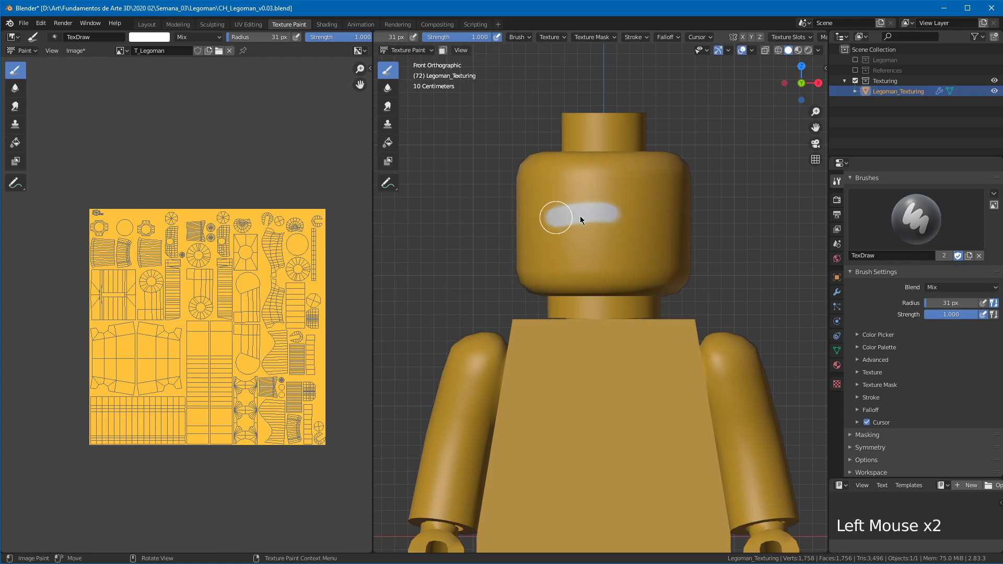
left_click_drag(569, 214, 554, 219)
key("ctrl+z")
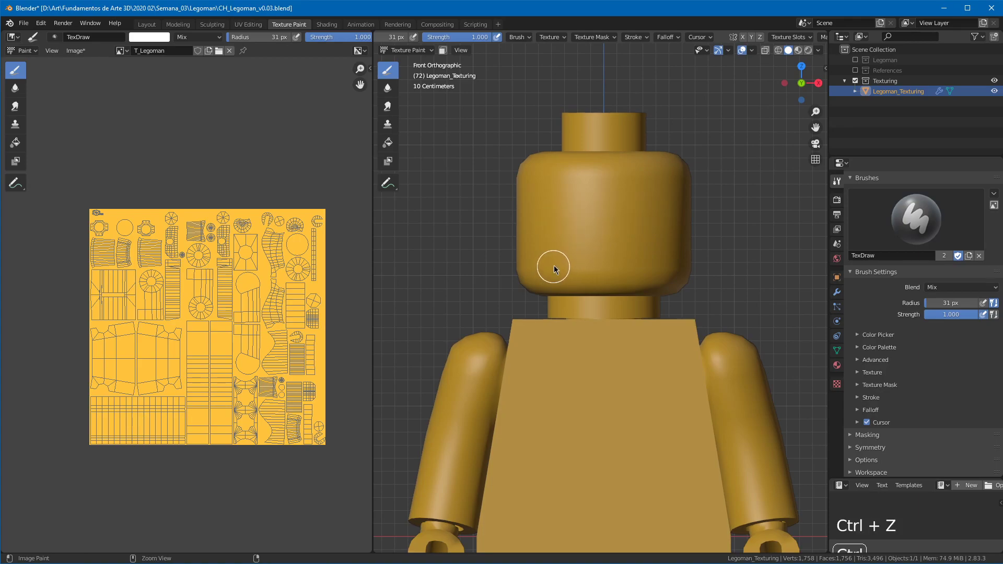
Step: Examine the brush's texture mapping, texture mask and stroke settings
left_click(524, 36)
mouse_move(552, 38)
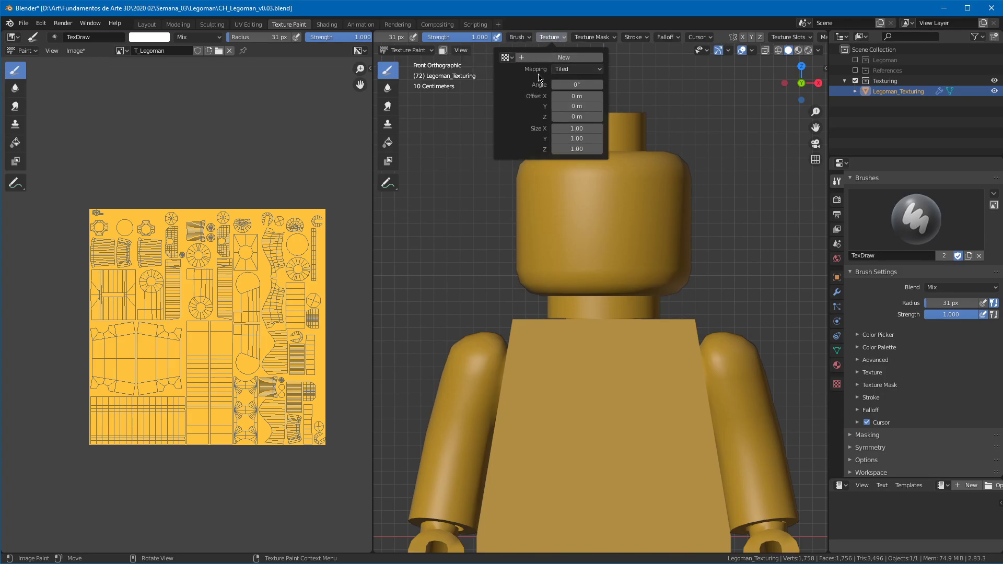
left_click(590, 37)
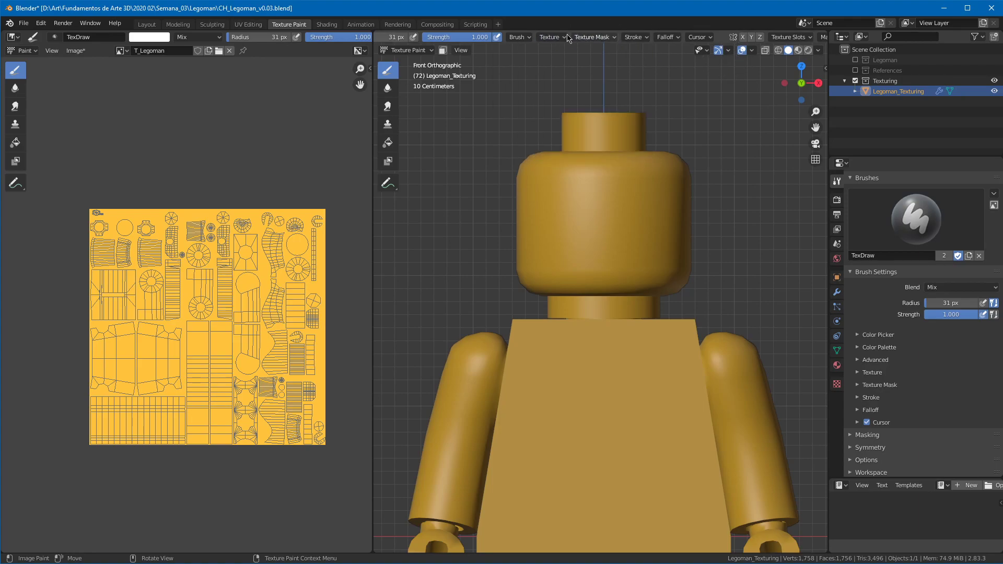
left_click(631, 37)
left_click(633, 37)
Step: Try the Line stroke method with a straight white stroke across the upper front of the head and undo it
left_click(664, 58)
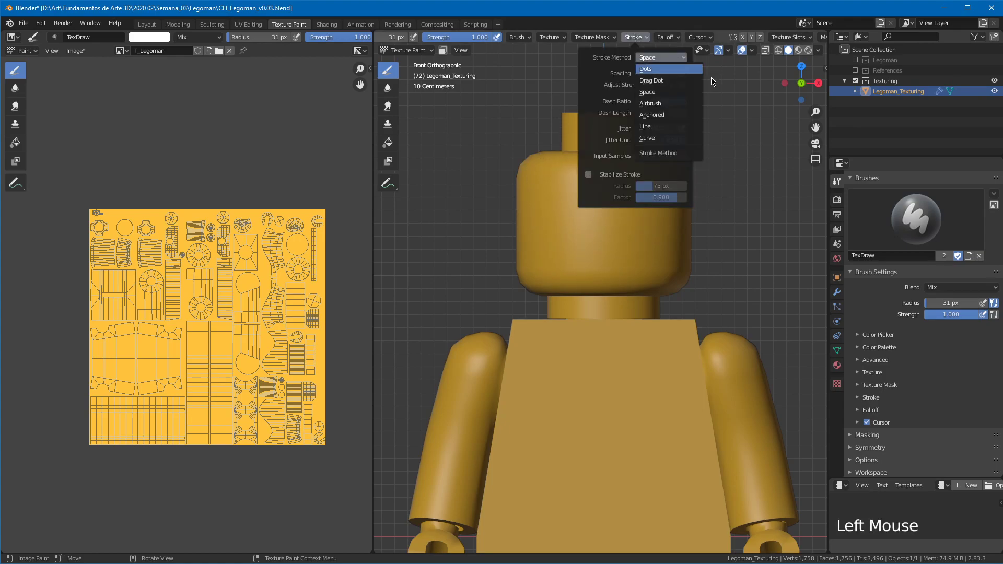
left_click(661, 58)
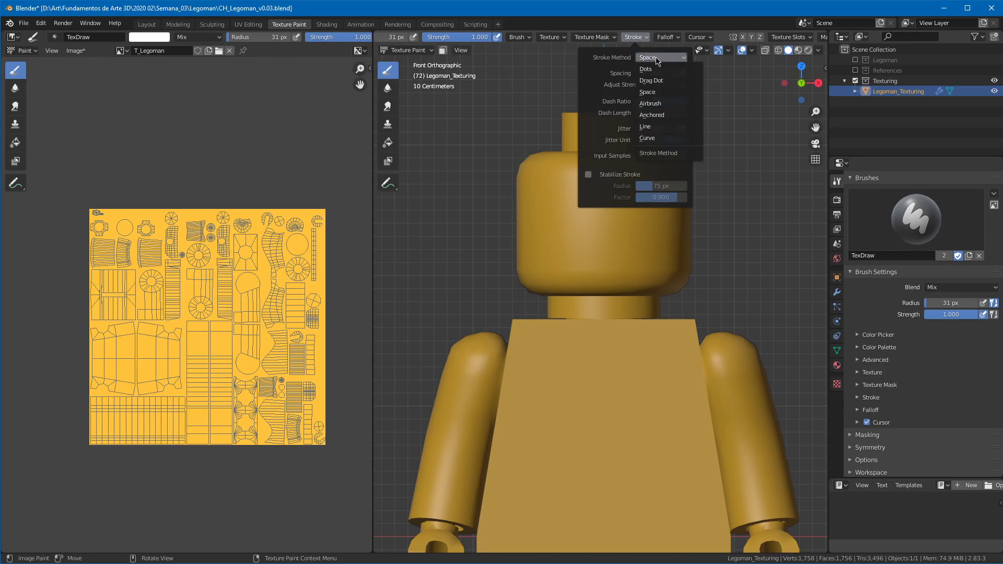
left_click(650, 127)
left_click_drag(532, 193, 682, 198)
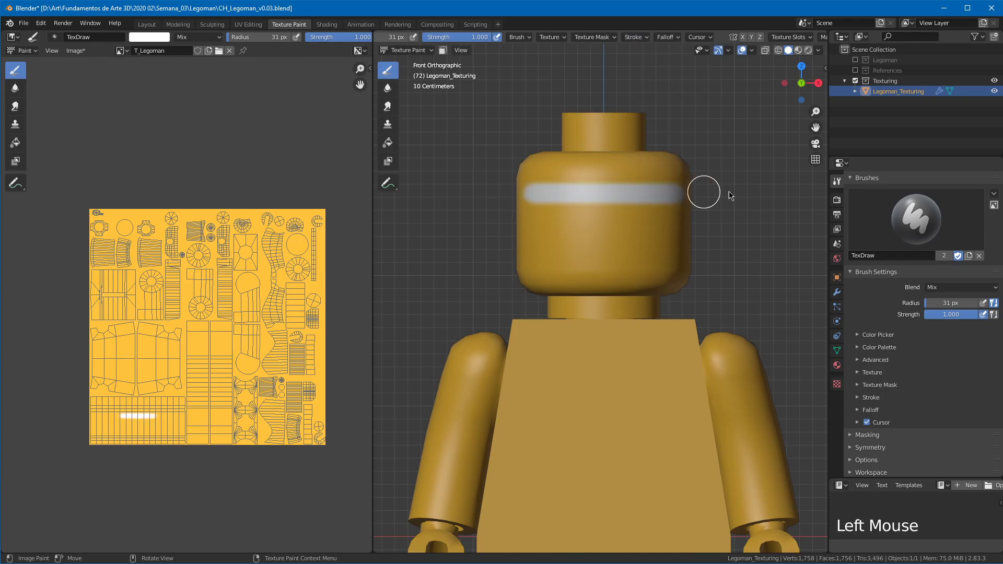
key("ctrl+z")
Step: Try the Anchored stroke method with a white test dab on the front of the head and undo it
left_click(635, 37)
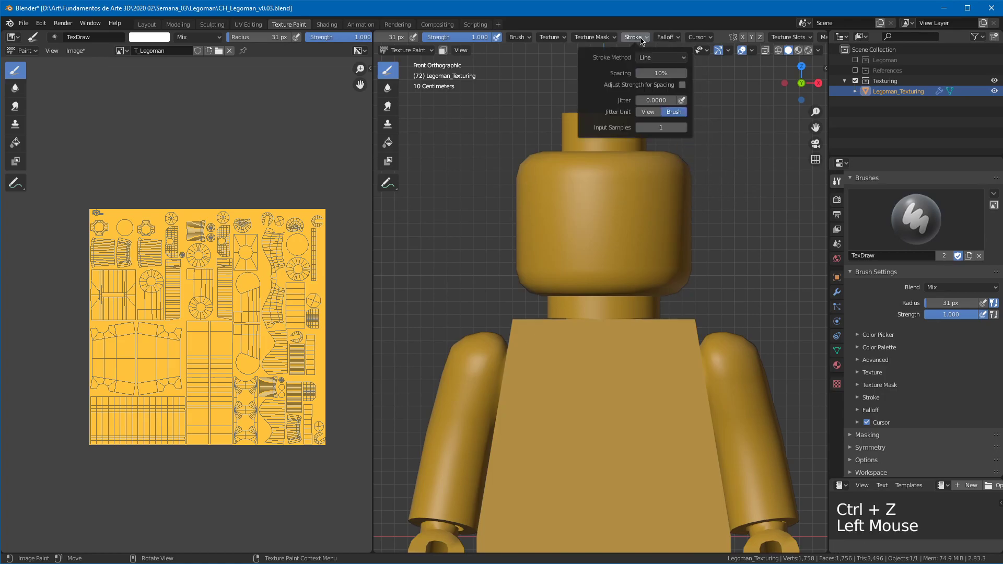
left_click(650, 58)
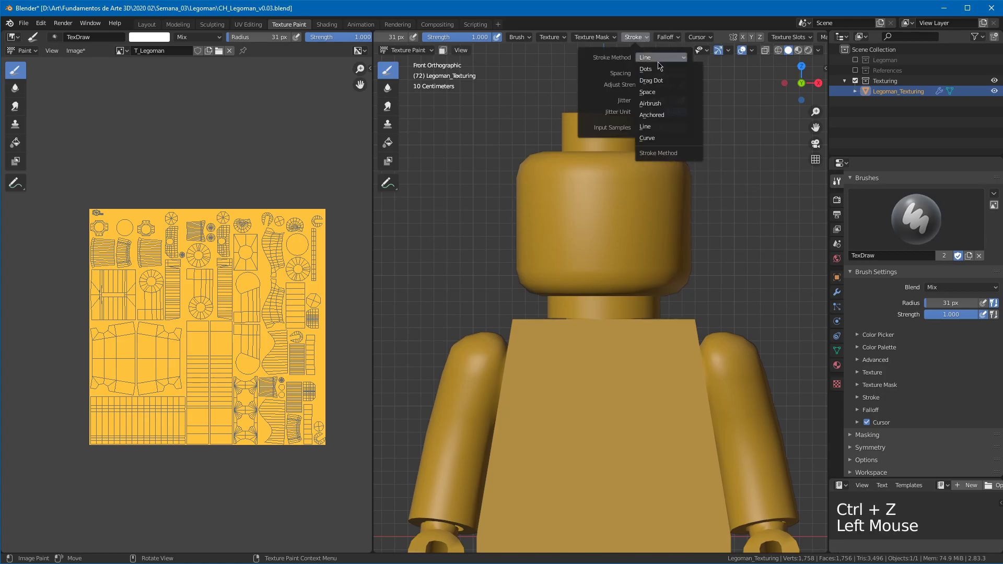
left_click(652, 115)
mouse_move(601, 209)
left_mouse_down()
mouse_move(677, 173)
mouse_move(702, 177)
mouse_move(611, 198)
left_mouse_up()
key("ctrl+z")
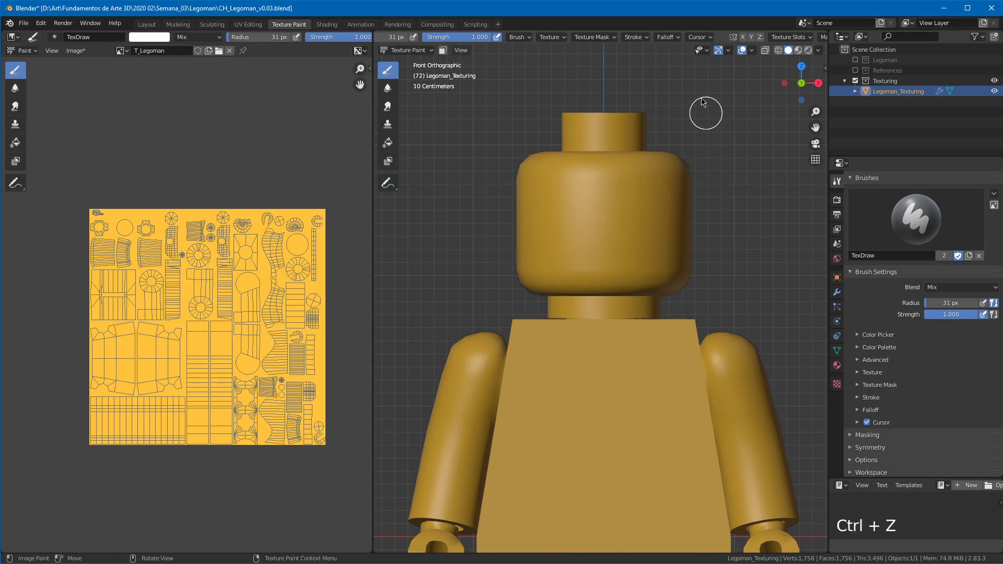
Step: Set the brush's stroke method back to Space and enable Stabilize Stroke
left_click(635, 37)
left_click(651, 58)
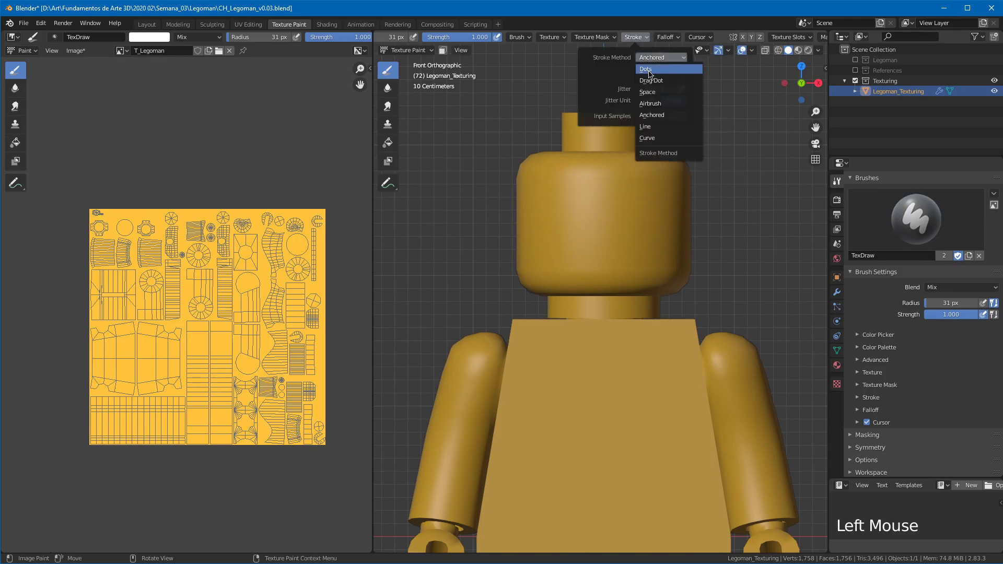
left_click(661, 94)
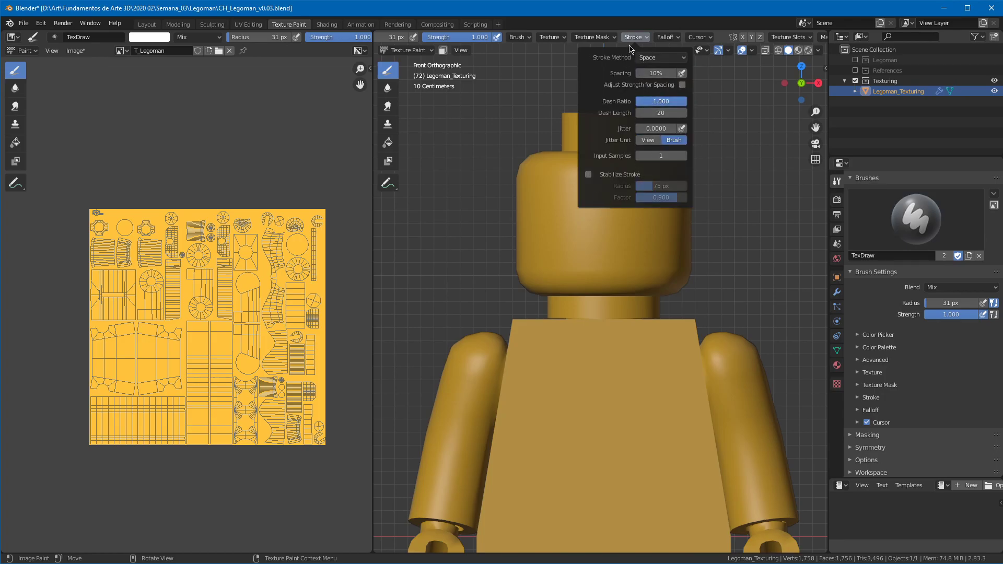
left_click(589, 175)
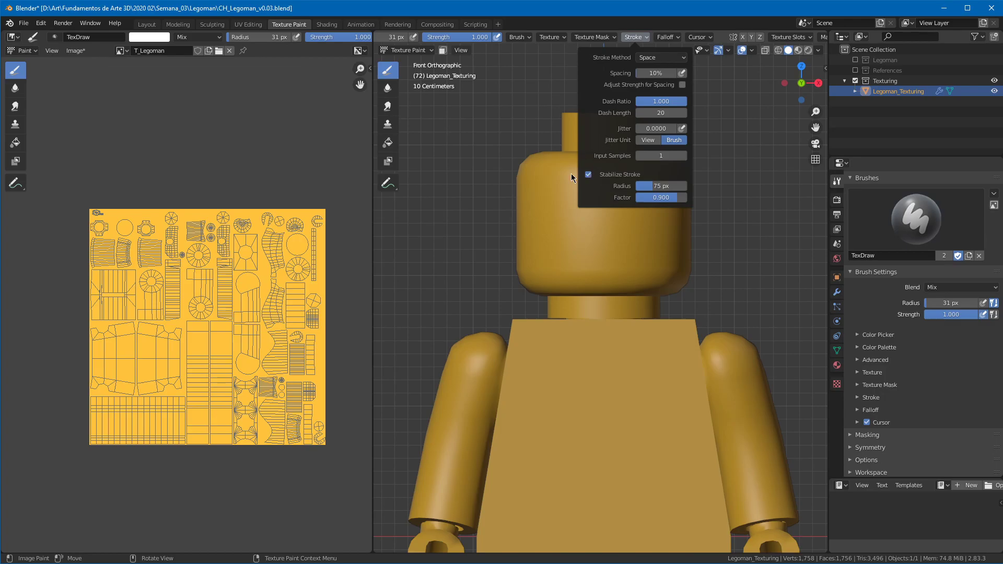
Step: Paint a winding stabilized test stroke over the torso and undo it
mouse_move(591, 485)
left_mouse_down()
mouse_move(542, 439)
mouse_move(538, 385)
mouse_move(559, 360)
mouse_move(669, 372)
mouse_move(664, 302)
mouse_move(512, 340)
mouse_move(582, 450)
mouse_move(703, 499)
mouse_move(695, 486)
left_mouse_up()
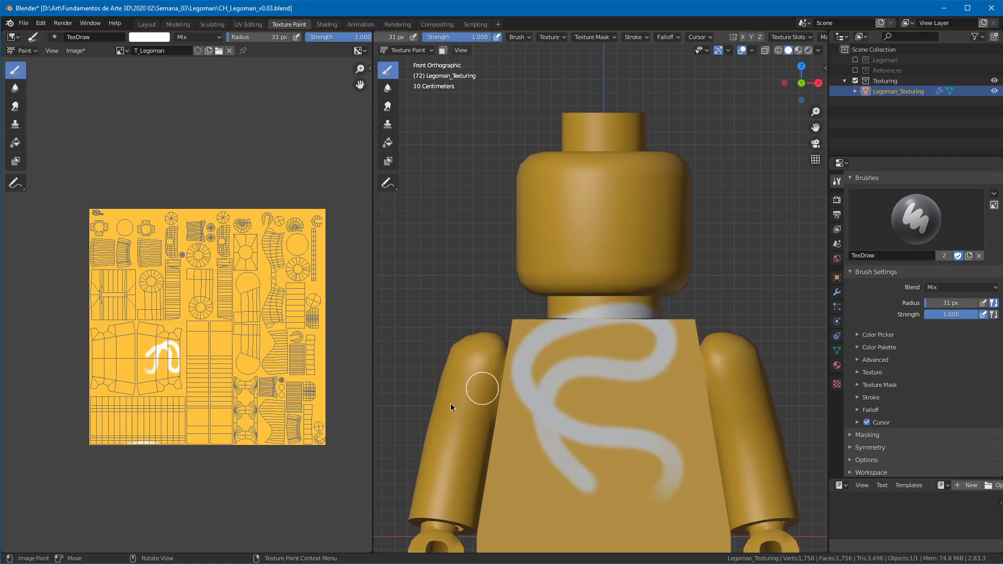
key("ctrl+z")
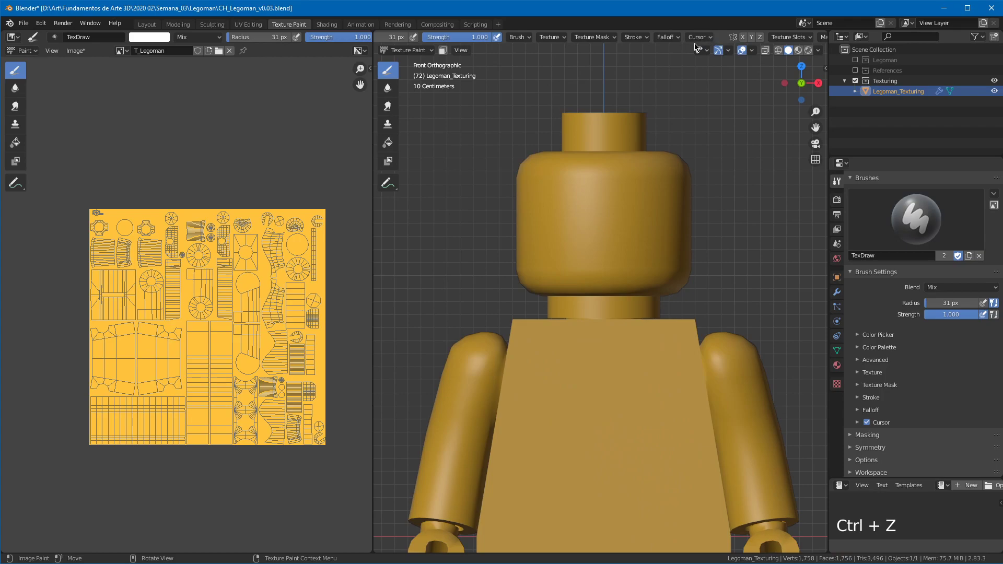
Step: Set the viewport lighting to Flat, then try a curved white stroke on the torso and undo it
left_click(818, 51)
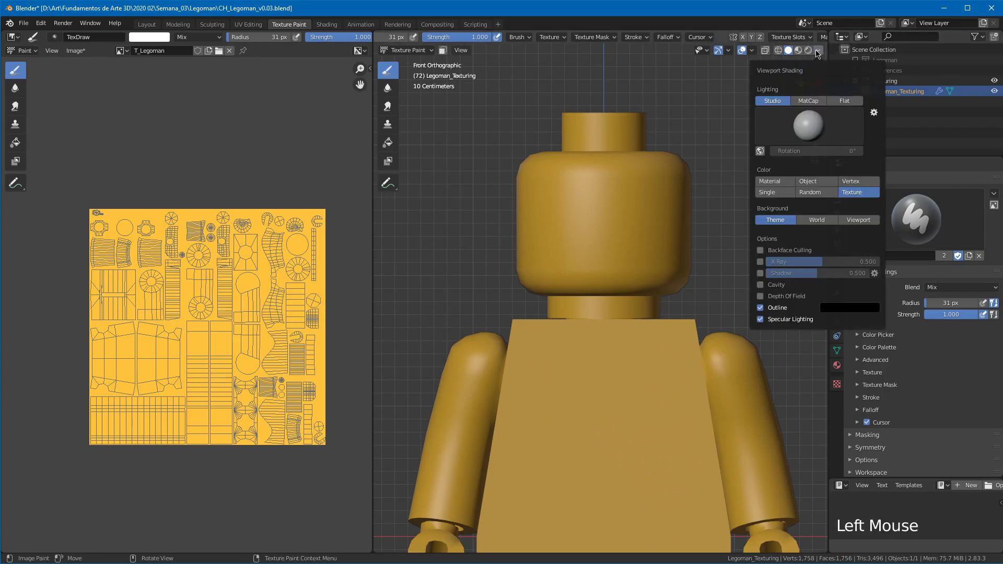
left_click(844, 101)
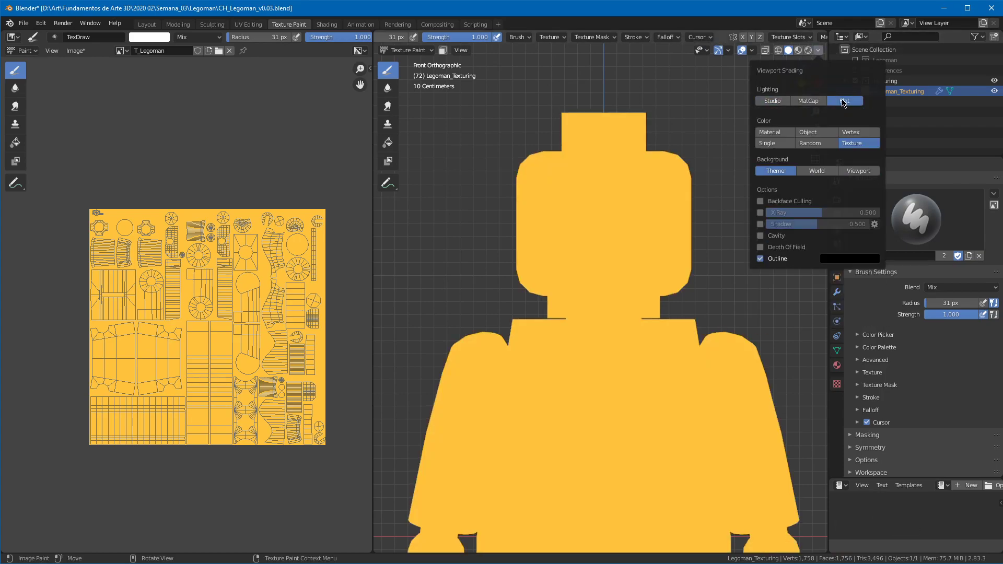
mouse_move(672, 482)
left_mouse_down()
mouse_move(509, 425)
mouse_move(604, 436)
mouse_move(631, 347)
mouse_move(480, 284)
left_mouse_up()
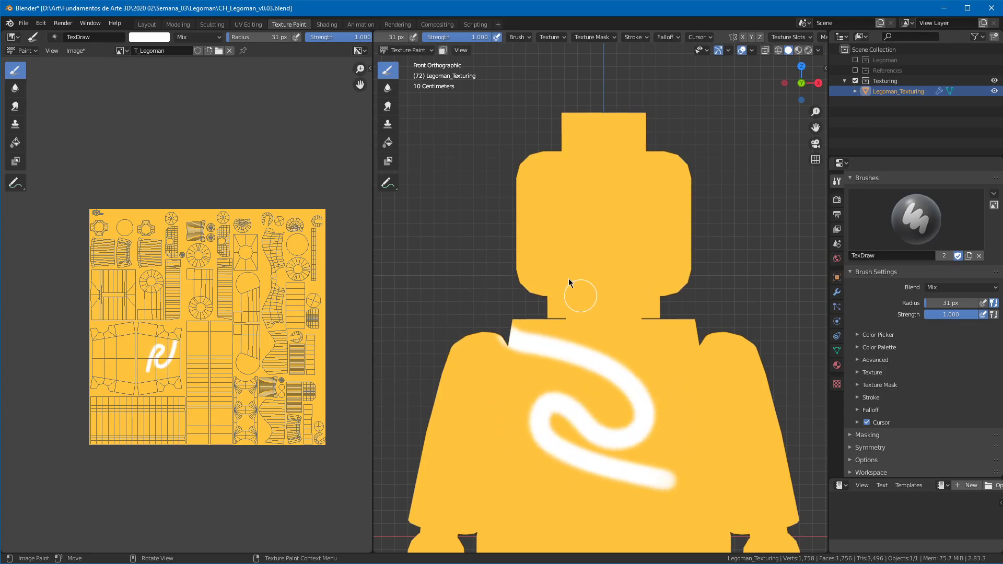
key("ctrl+z")
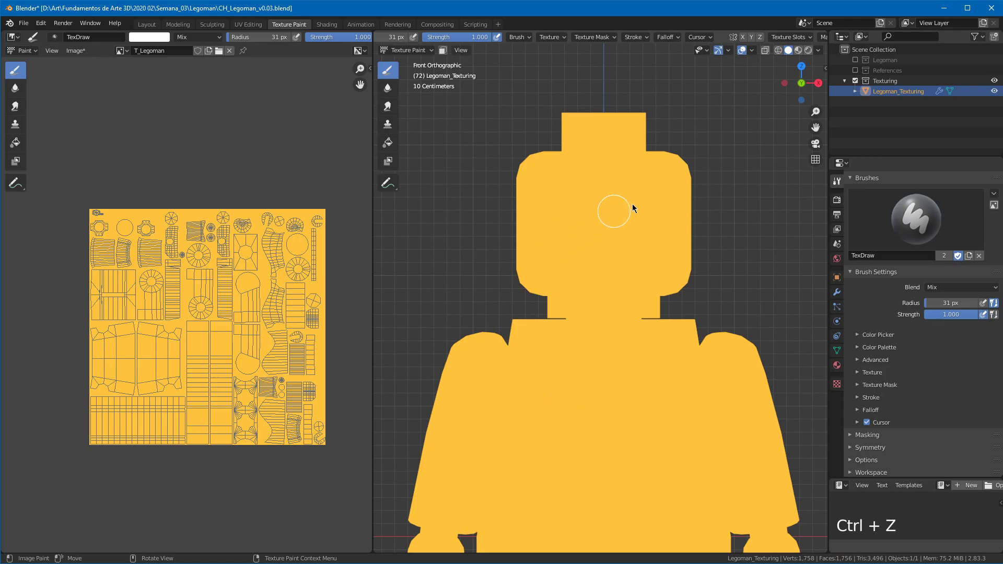
Step: Turn off Stabilize Stroke in the brush's stroke settings
left_click(636, 37)
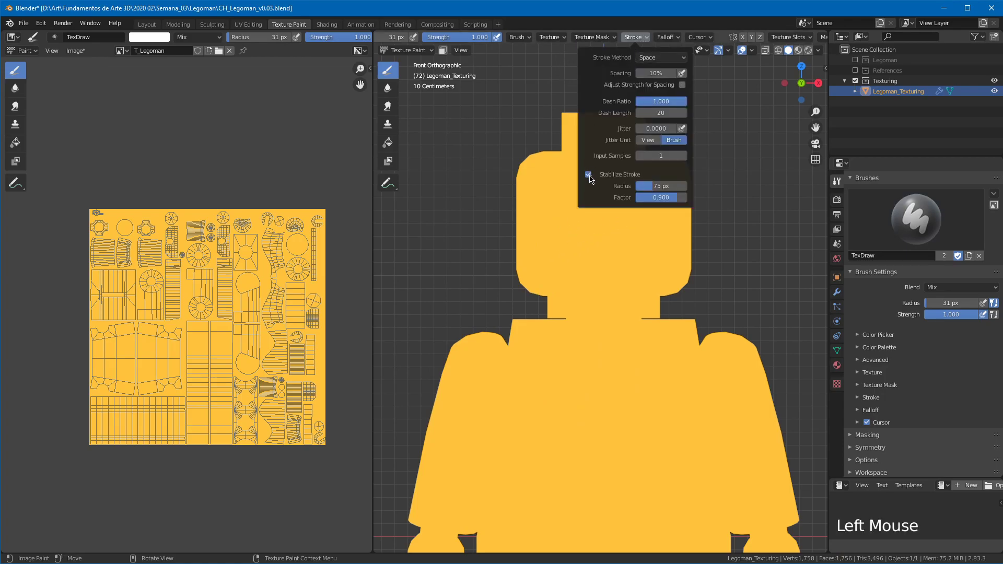
left_click(589, 175)
left_click(638, 40)
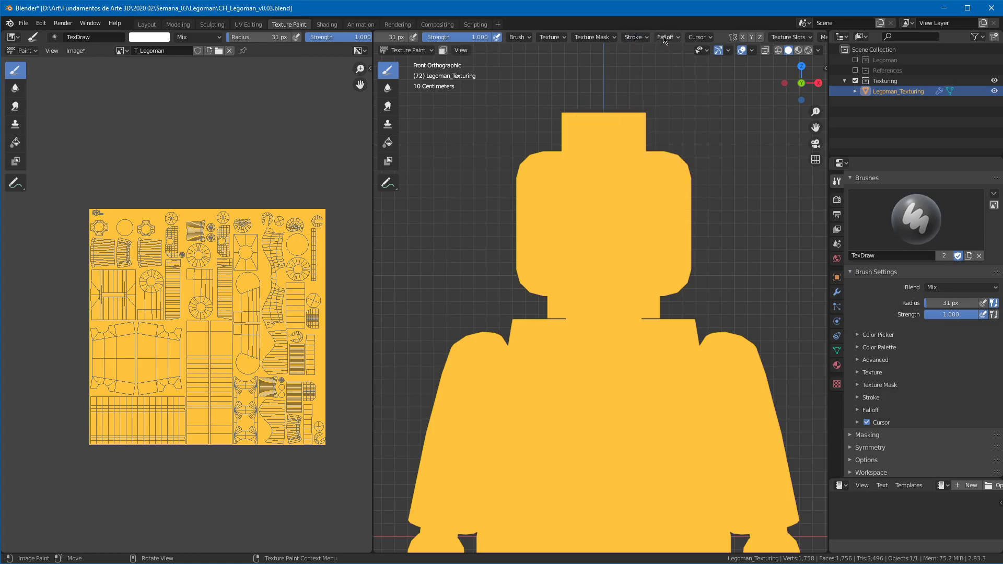
Step: Try strokes with the smooth brush falloff, undo them, and paint a soft-edged white horizontal stripe across the upper face
left_click(670, 39)
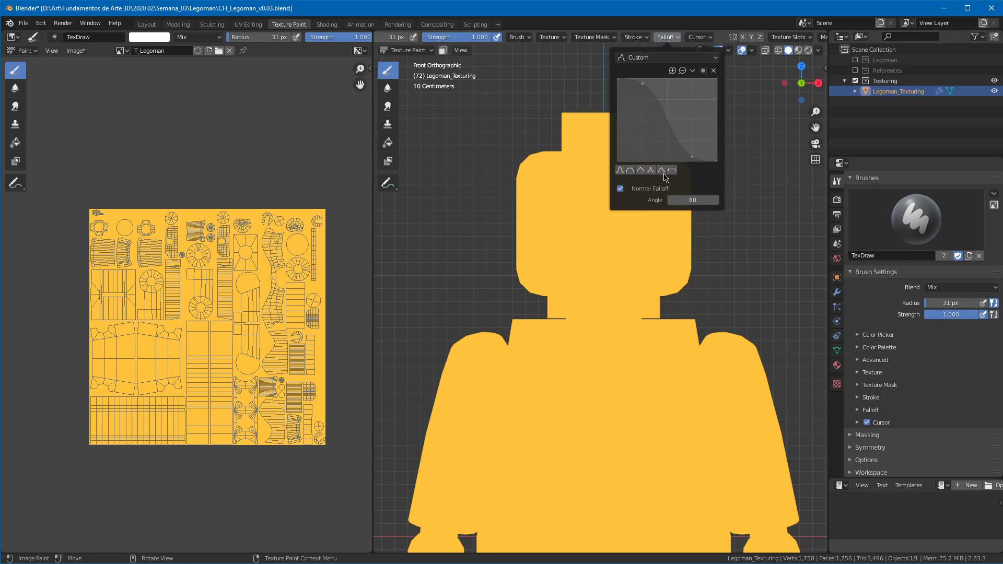
left_click_drag(549, 412, 655, 340)
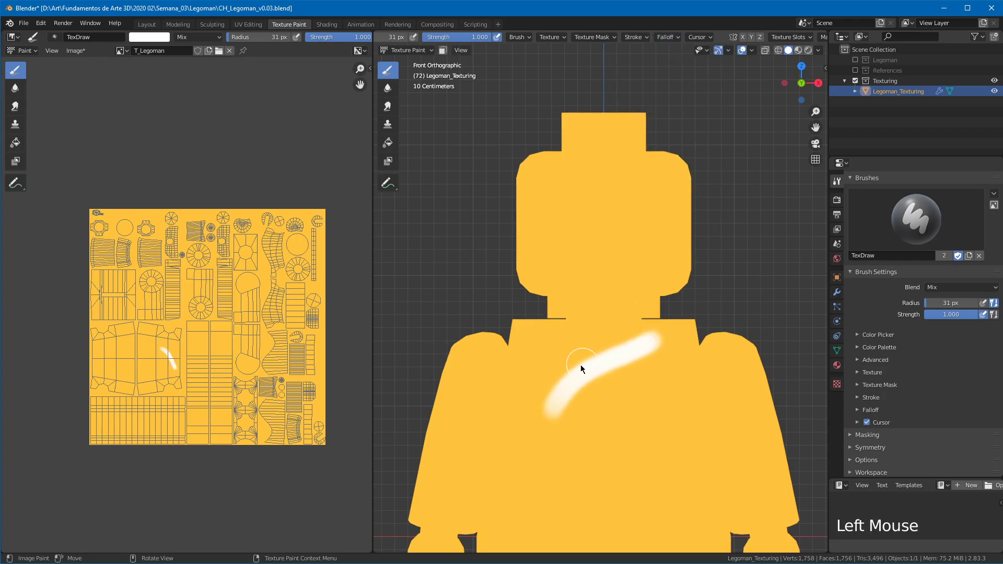
key("ctrl+z")
mouse_move(555, 420)
left_mouse_down()
mouse_move(615, 269)
mouse_move(607, 224)
left_mouse_up()
key("ctrl+z")
left_click_drag(525, 199, 652, 199)
Step: Switch the brush falloff to constant, reduce the radius to 13 px, and paint a hard-edged white stripe below the soft one
left_click(666, 36)
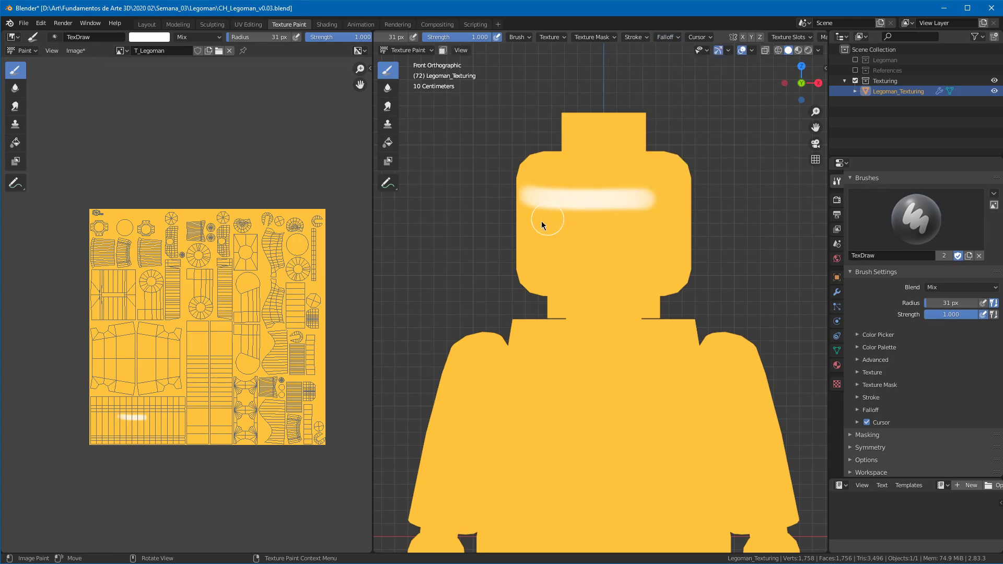
left_click_drag(526, 230, 645, 227)
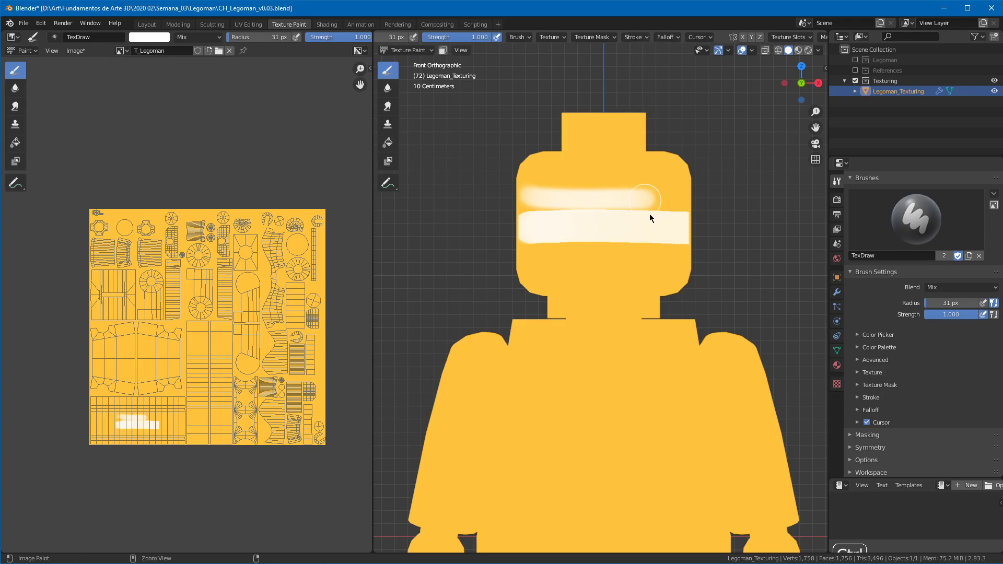
key("ctrl+z")
key("f")
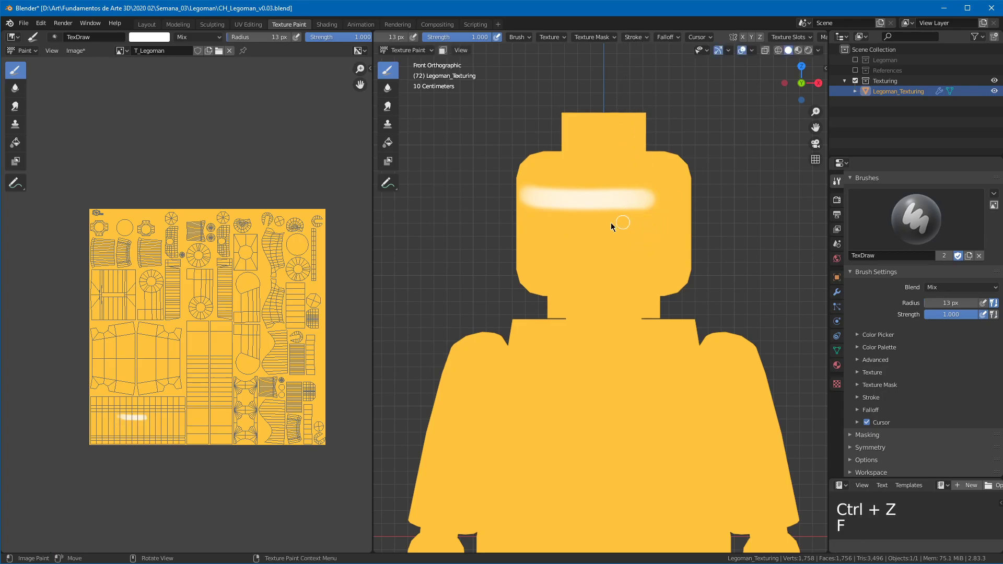
left_click(623, 222)
left_click_drag(522, 224, 699, 224)
Step: Apply the smooth falloff preset, drop the curve's start to zero, shift its other points, and undo a test stroke on the lower face
left_click(667, 36)
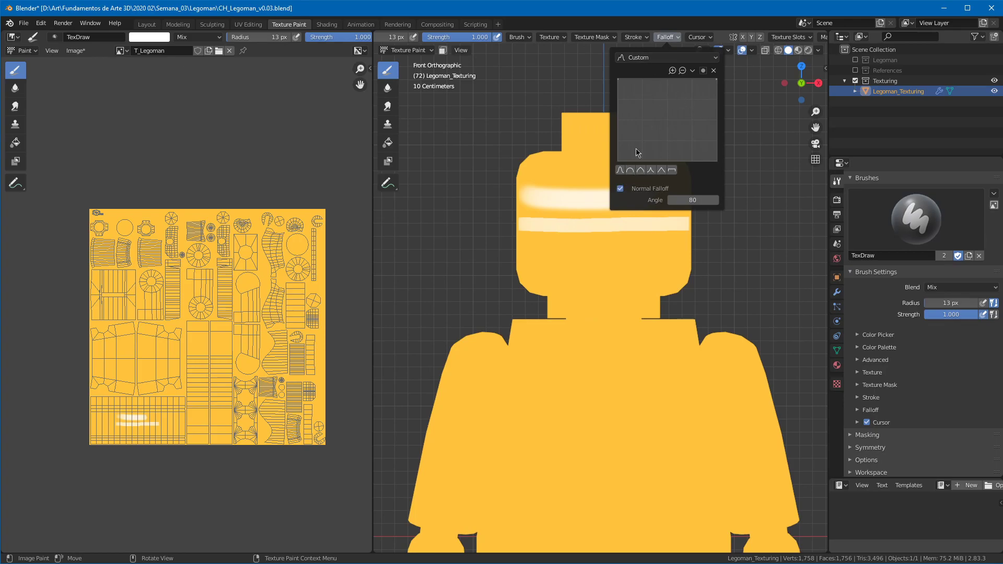
left_click(620, 171)
left_click_drag(621, 80, 623, 185)
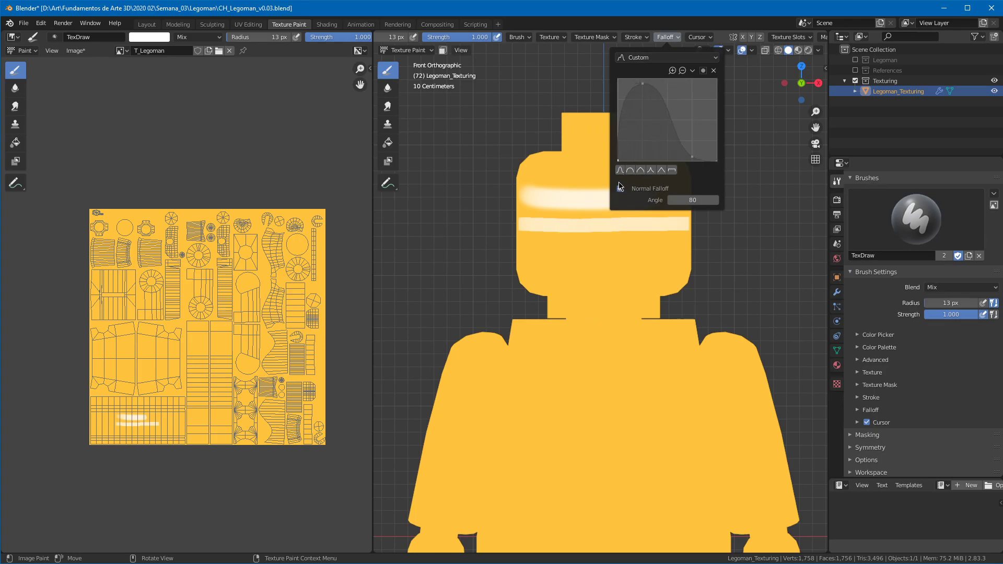
left_click_drag(643, 84, 703, 102)
left_click_drag(682, 157, 656, 157)
left_click_drag(544, 255, 682, 258)
key("ctrl+z")
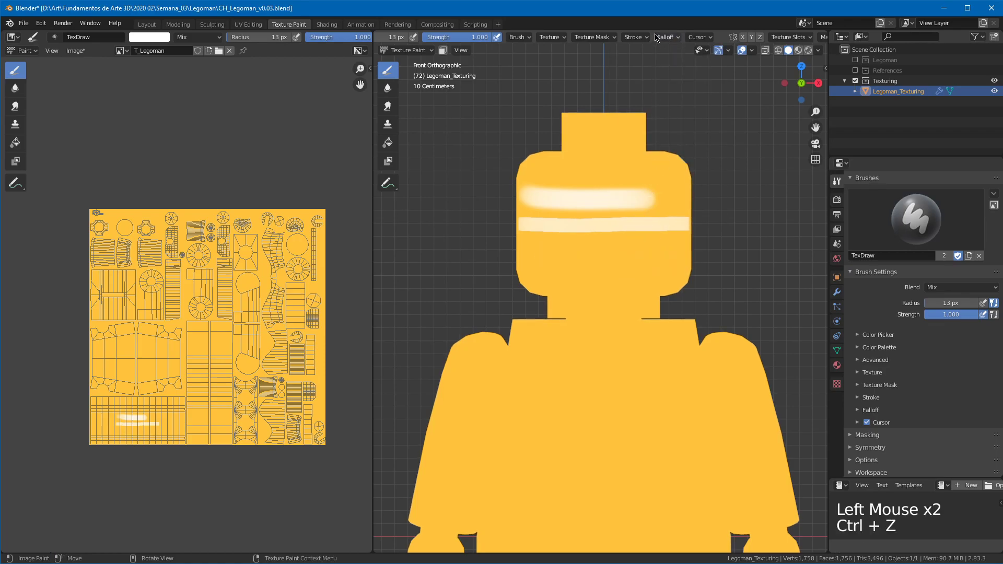
Step: Reshape the falloff curve into narrow peaks with deep dips and set the brush radius to 43 px
left_click(663, 37)
left_click_drag(700, 101, 713, 80)
left_click_drag(657, 157, 691, 148)
left_click_drag(636, 117, 681, 155)
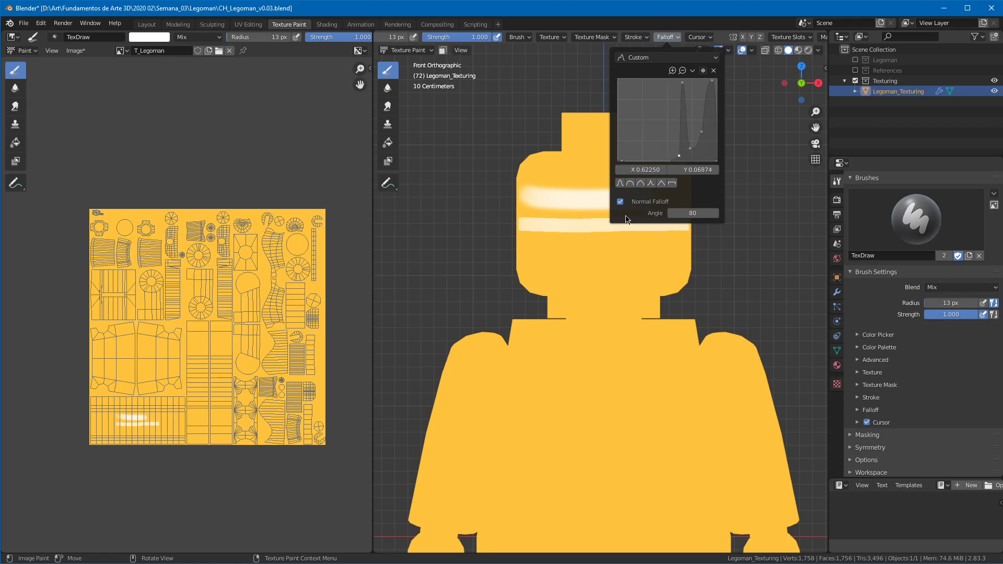
key("f")
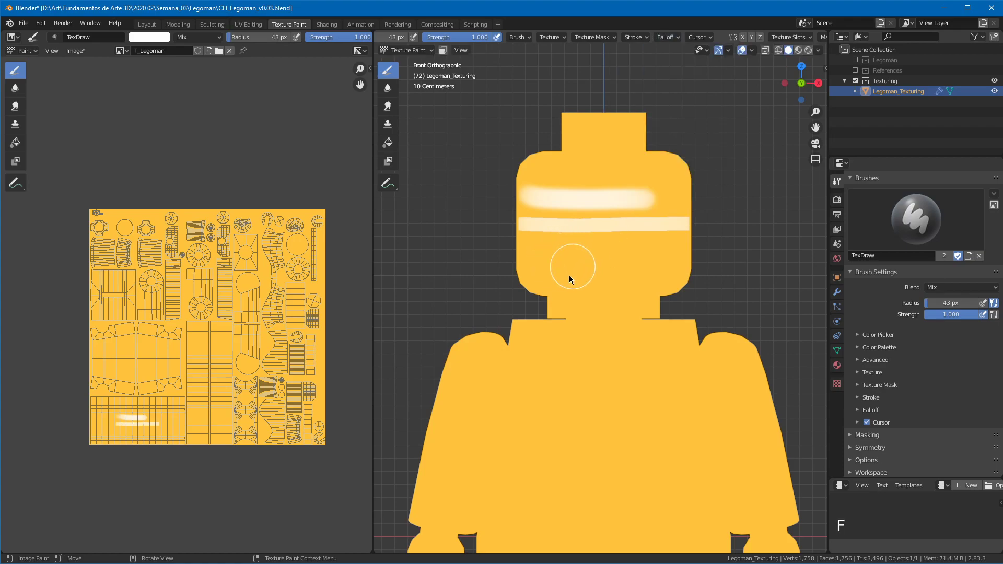
left_click(572, 270)
Step: Paint a wide horizontal test stripe on the upper torso and scatter single ring-shaped dabs below it
left_click_drag(624, 384, 639, 382)
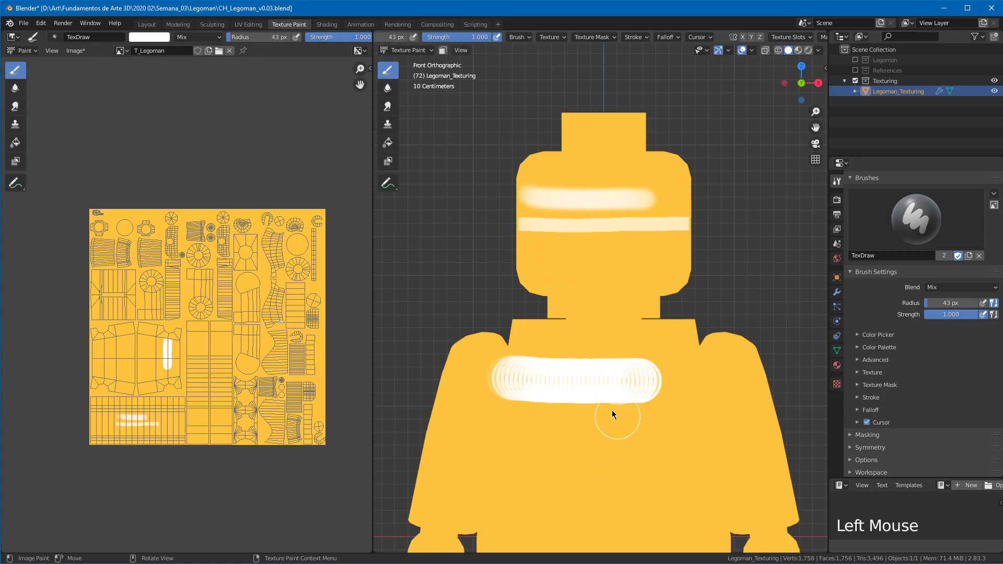
left_click(604, 433)
left_click(653, 440)
left_click(607, 478)
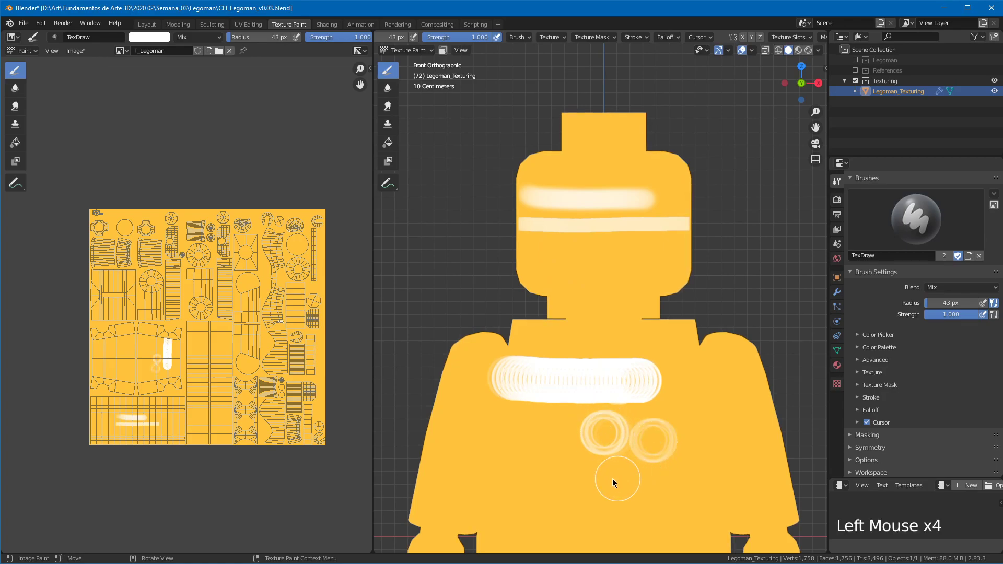
left_click(562, 461)
left_click(545, 438)
left_click(526, 426)
left_click(510, 448)
left_click(515, 472)
left_click(526, 483)
left_click(508, 479)
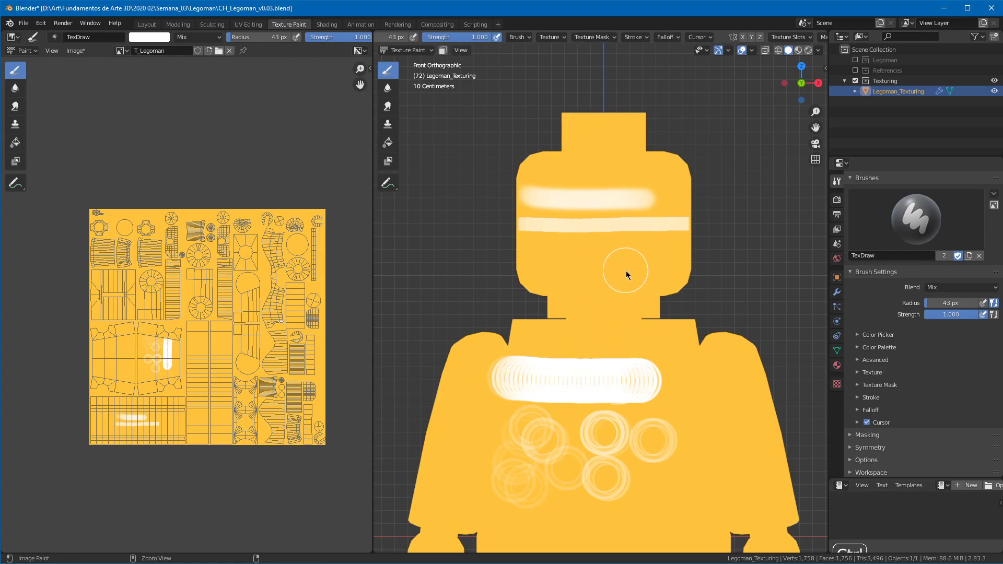
Step: Undo the test stripe and all ring-shaped dabs on the torso
key("ctrl+z")
key("ctrl+z")
key("ctrl+z")
key("ctrl+z")
key("ctrl+z")
key("ctrl+z")
key("ctrl+z")
key("ctrl+z")
key("ctrl+z")
key("ctrl+z")
key("ctrl+z")
key("ctrl+z")
key("ctrl+z")
key("ctrl+z")
key("ctrl+z")
key("ctrl+z")
key("ctrl+z")
key("ctrl+z")
key("ctrl+z")
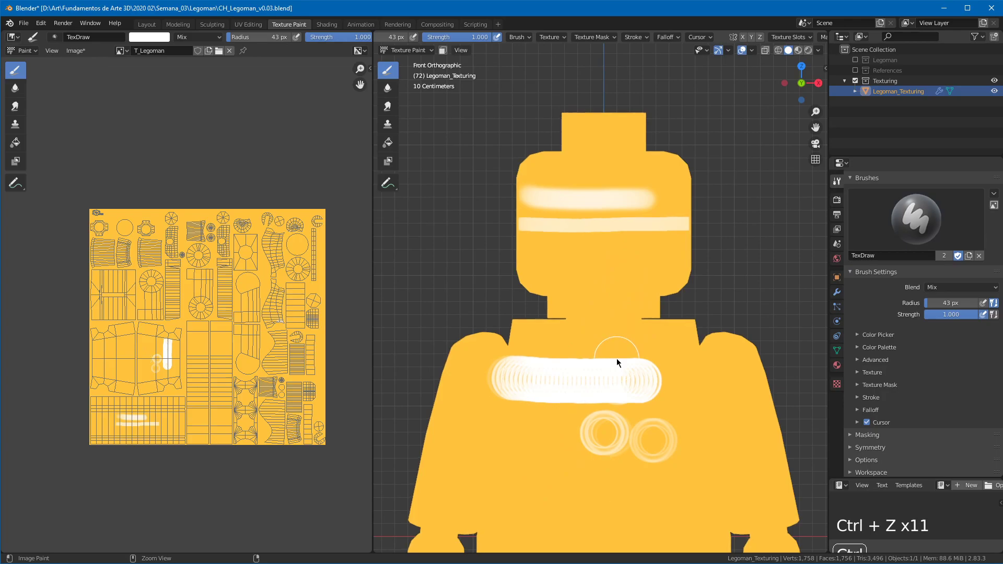
key("ctrl+z")
key("ctrl+z")
key("ctrl+z")
key("ctrl+z")
key("ctrl+z")
key("ctrl+z")
key("ctrl+z")
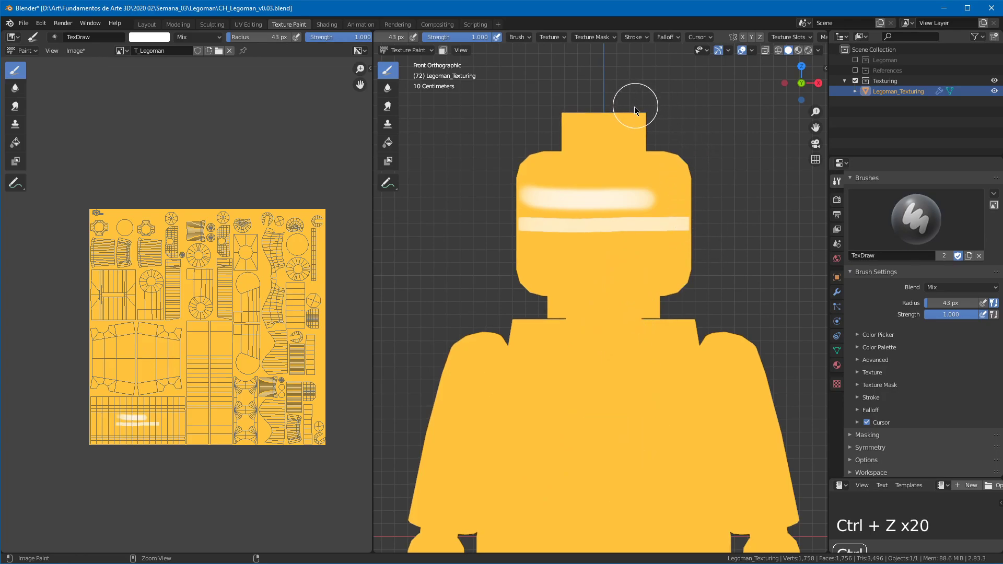
Step: Replace the edited brush falloff curve with the round preset
left_click(667, 36)
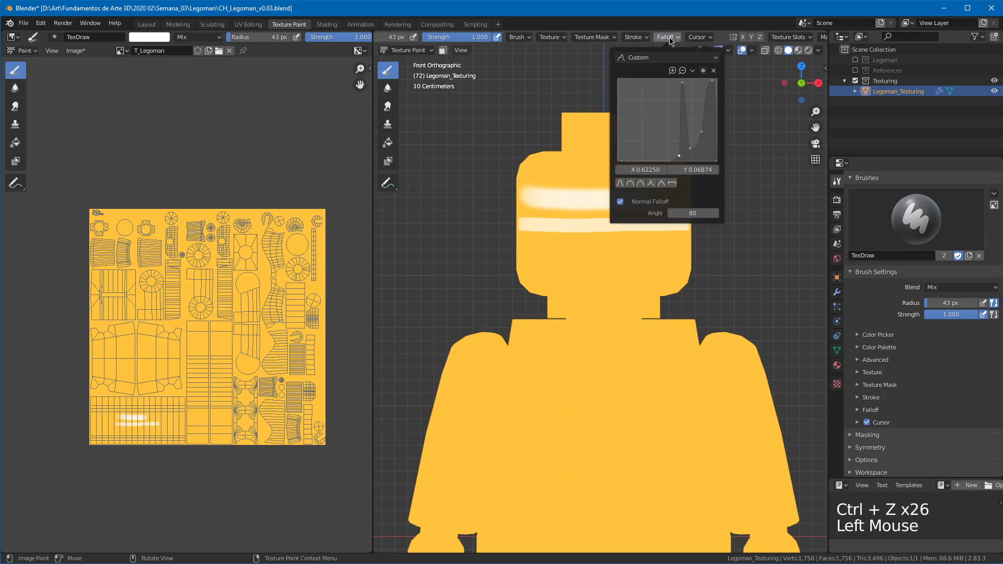
left_click(630, 183)
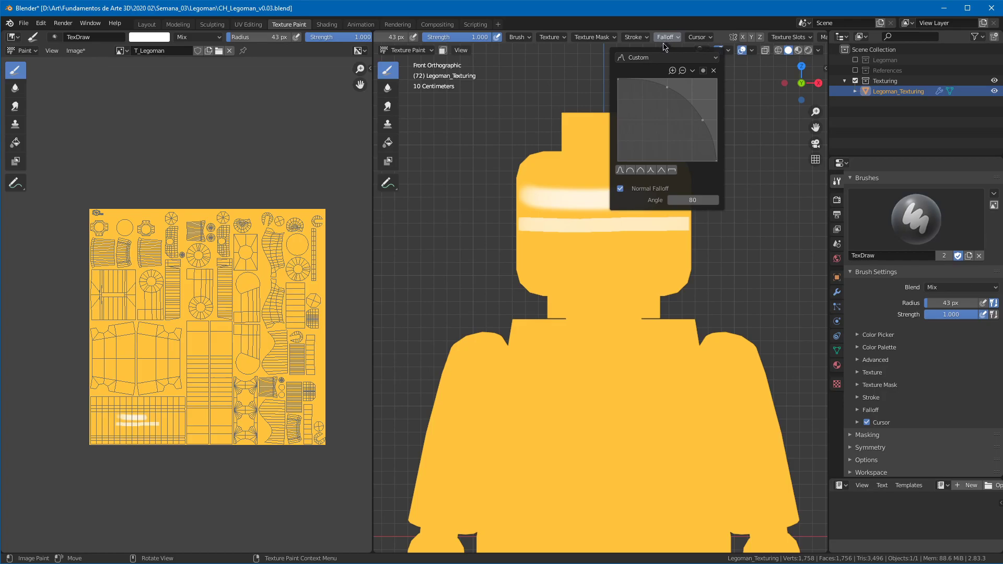
left_click(666, 38)
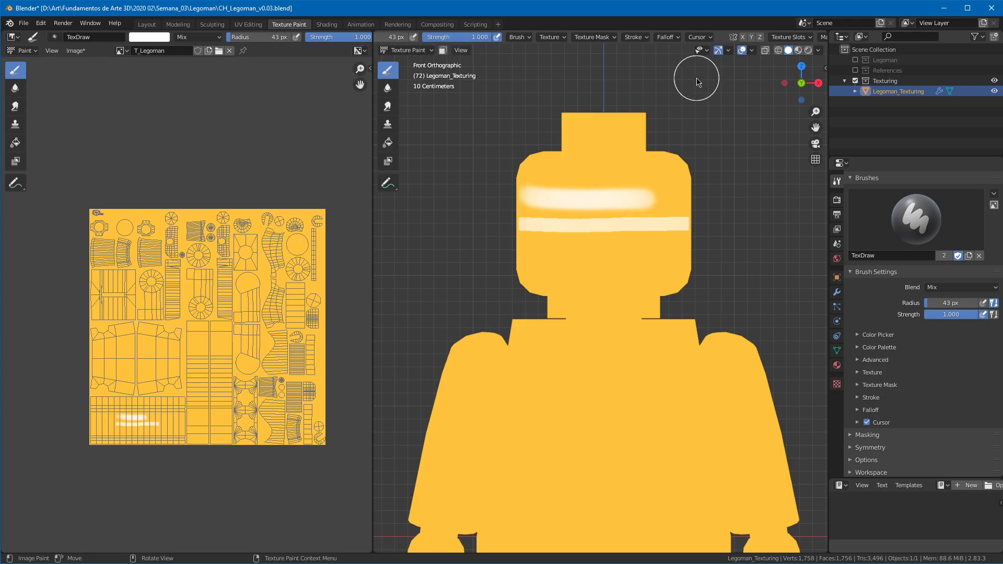
left_click(75, 50)
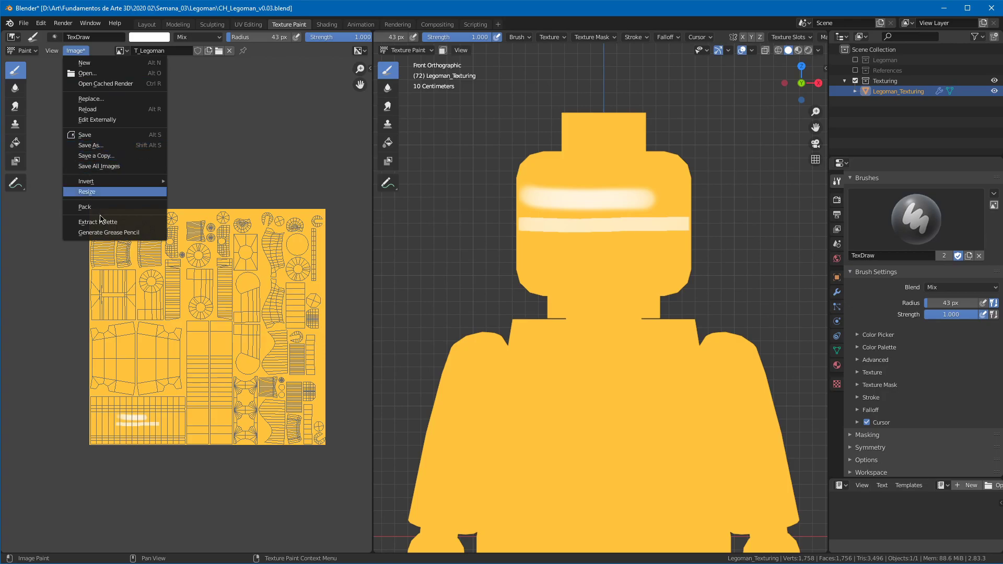
left_click(75, 51)
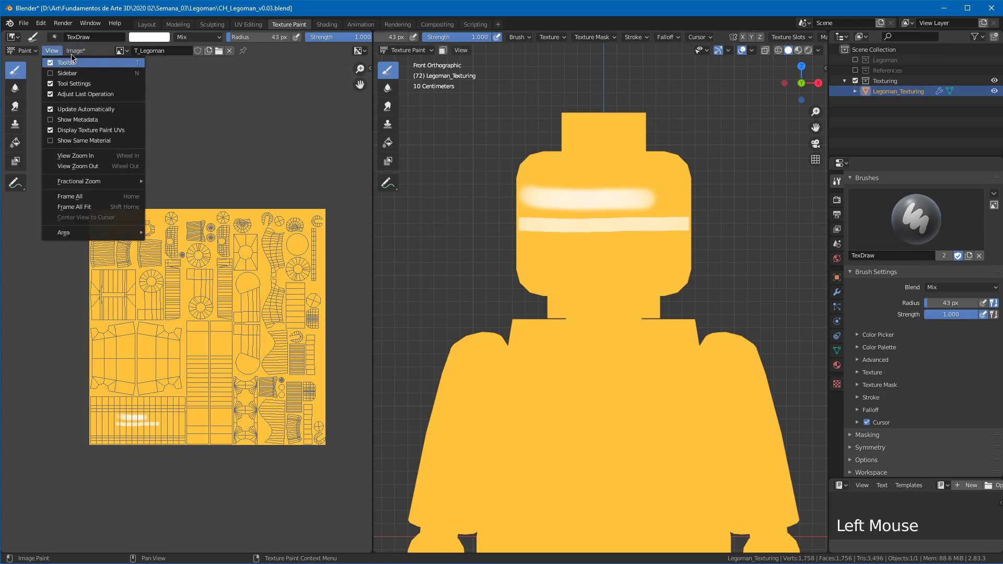
left_click(79, 54)
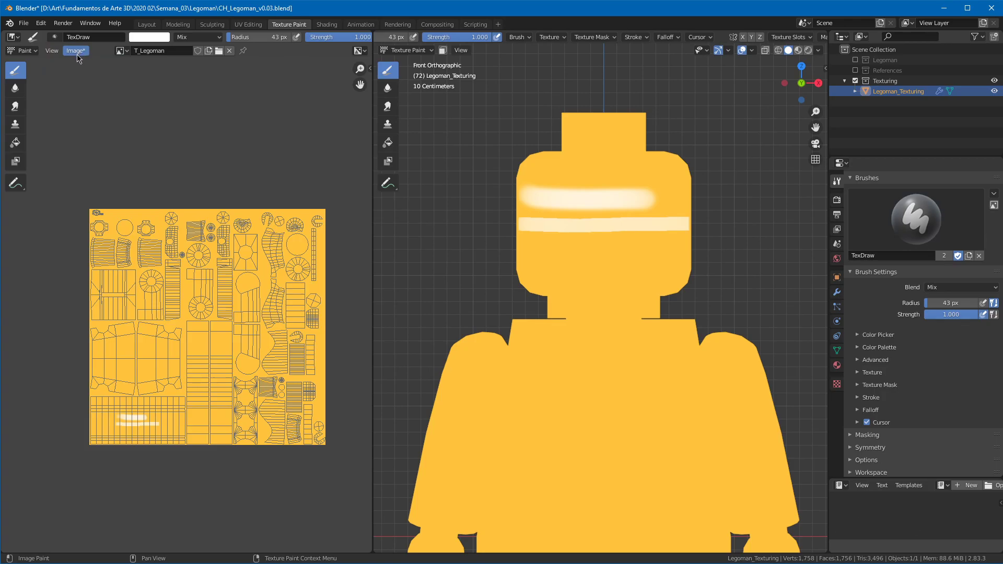
left_click(76, 54)
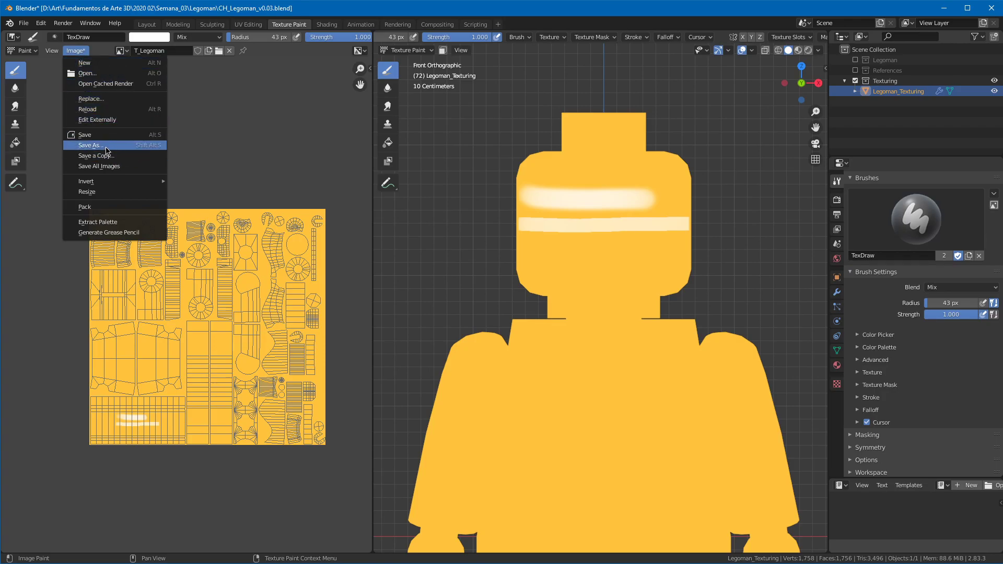
left_click(54, 101)
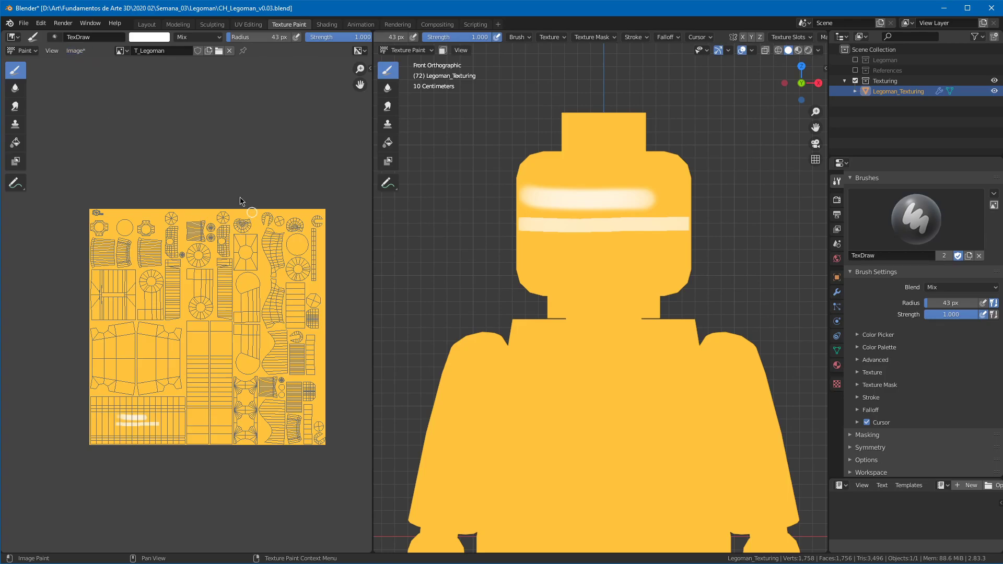
Step: Save the painted texture image as T_Legoman.png in the Legoman folder, in PNG format with RGBA color and 8-bit depth
left_click(75, 51)
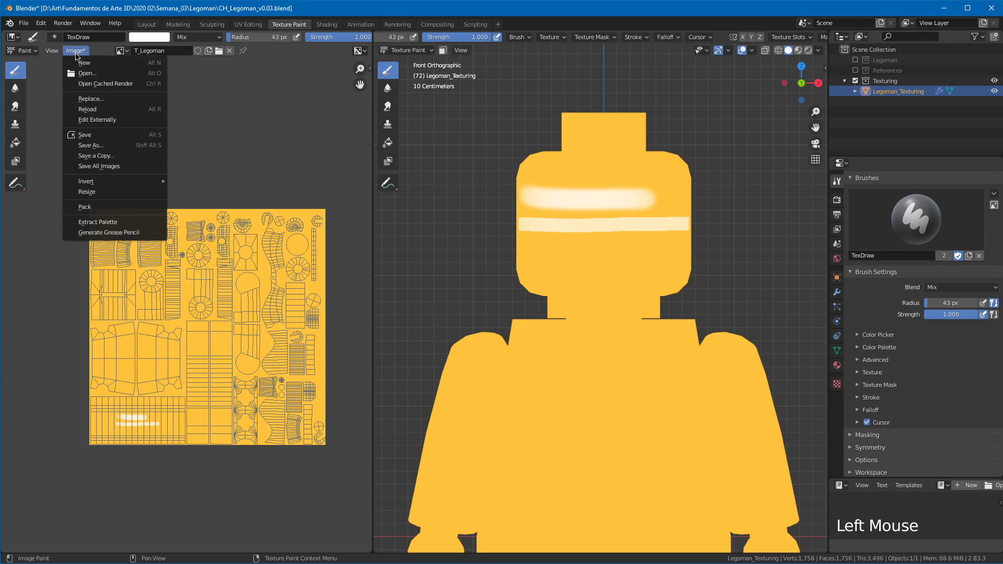
left_click(108, 146)
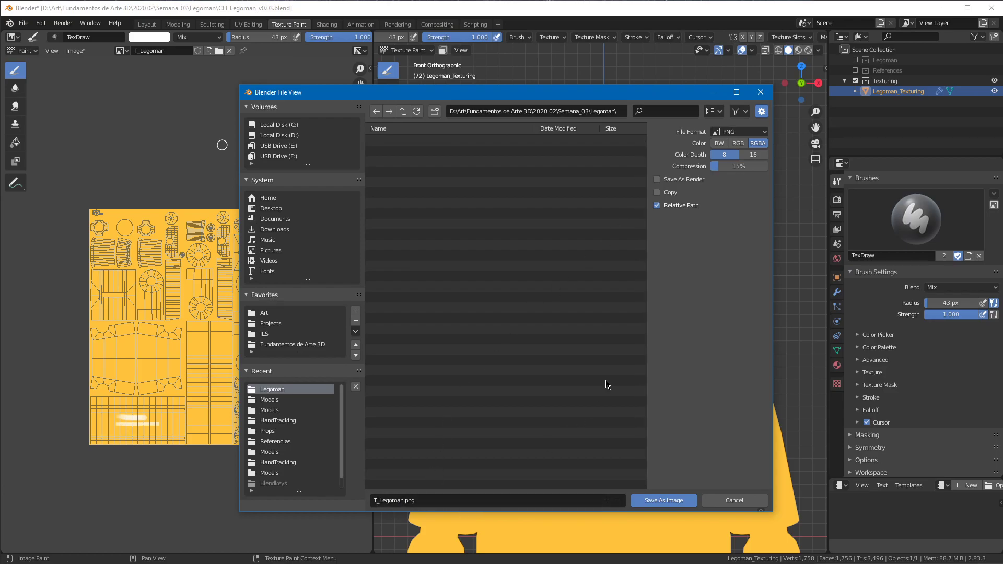
left_click(664, 501)
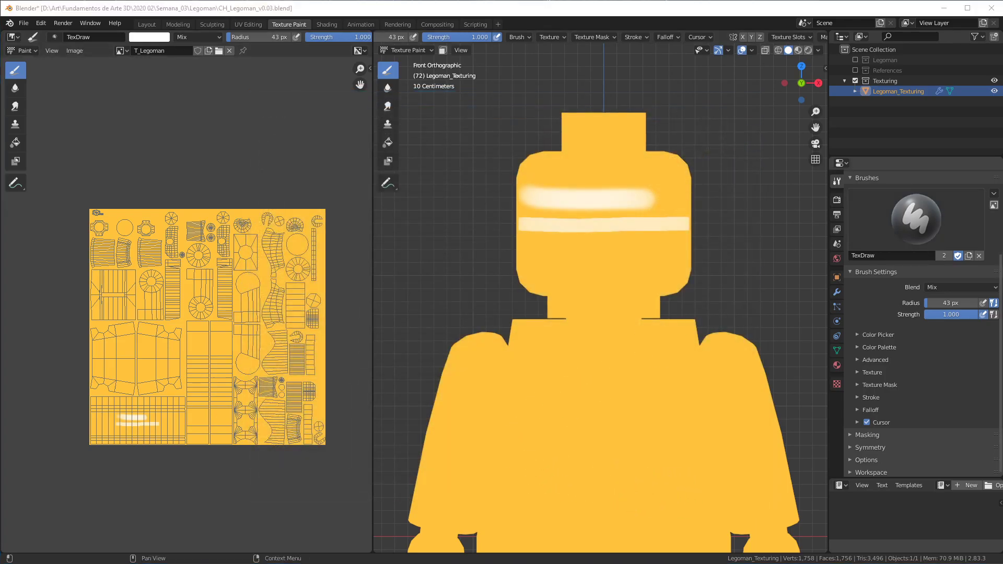
Step: In File Explorer, open the Legoman folder under Art, Fundamentos de Arte 3D, 2020 02, Semana_03
key("super+e")
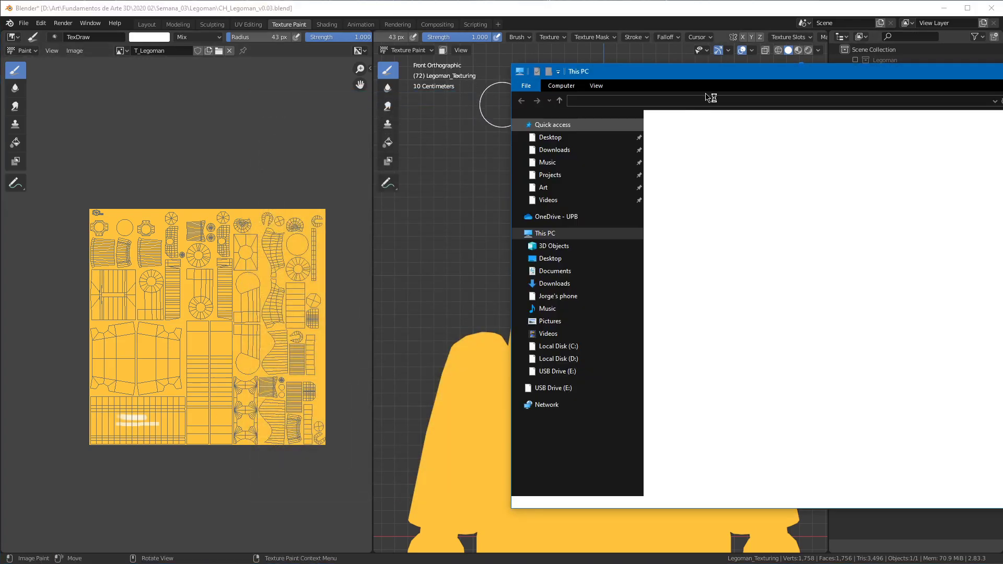
left_click_drag(662, 79, 537, 82)
left_click(439, 194)
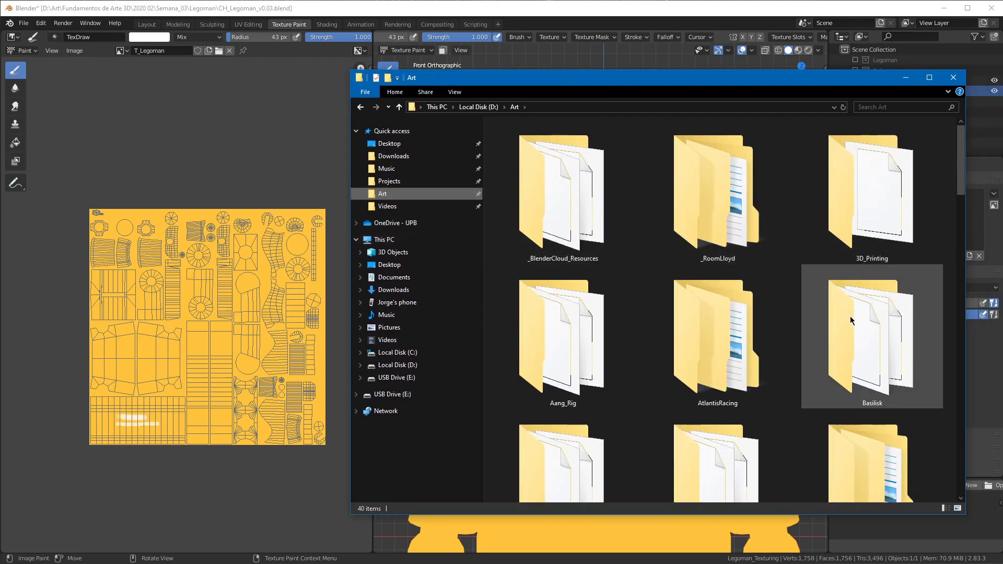
scroll(943, 251, "down", 6)
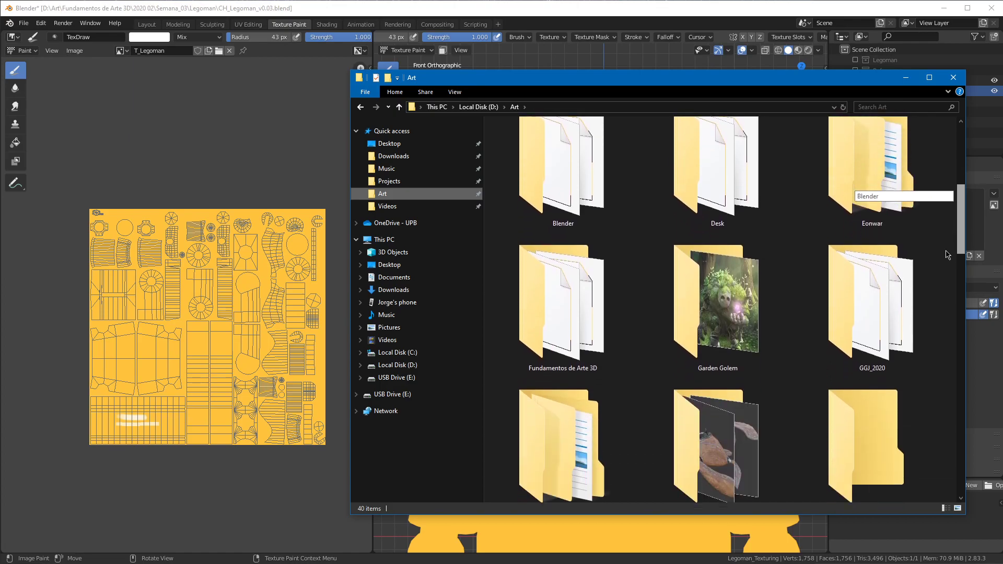
scroll(944, 277, "down", 8)
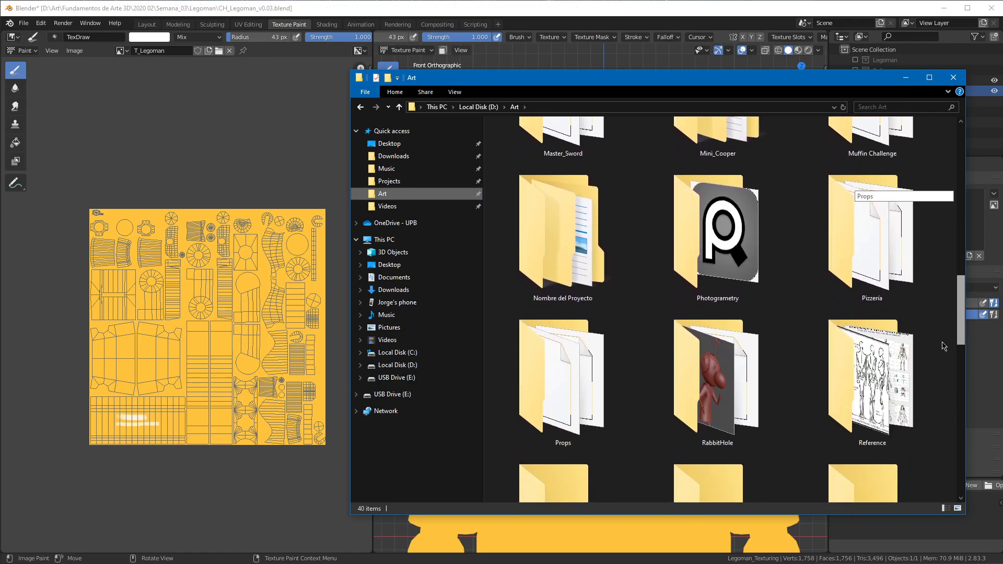
scroll(945, 318, "up", 8)
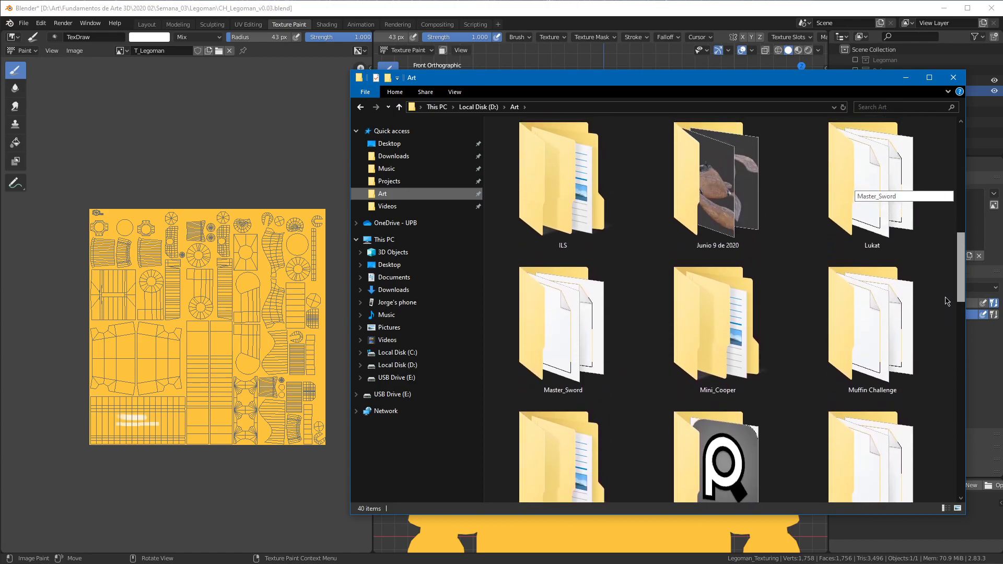
scroll(947, 278, "up", 3)
left_click(571, 310)
double_click(571, 310)
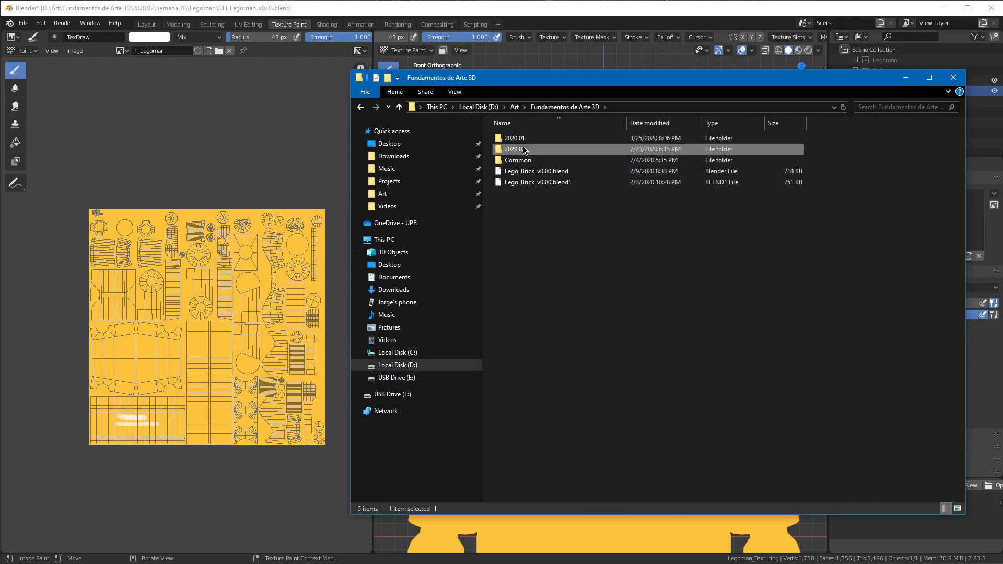
double_click(530, 151)
double_click(530, 152)
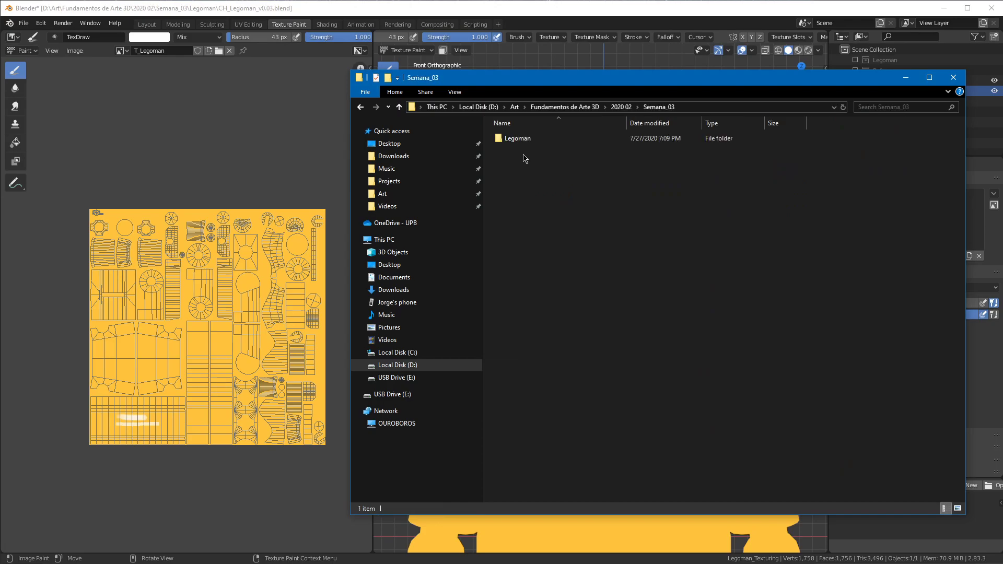
double_click(514, 147)
Step: Open the saved texture T_Legoman.png in GIMP
left_click(519, 183)
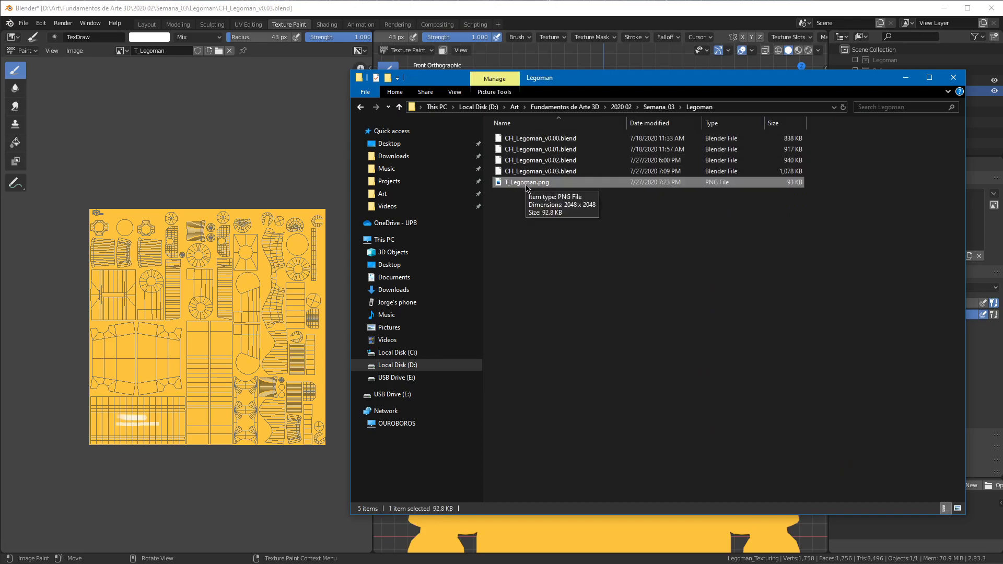
right_click(525, 183)
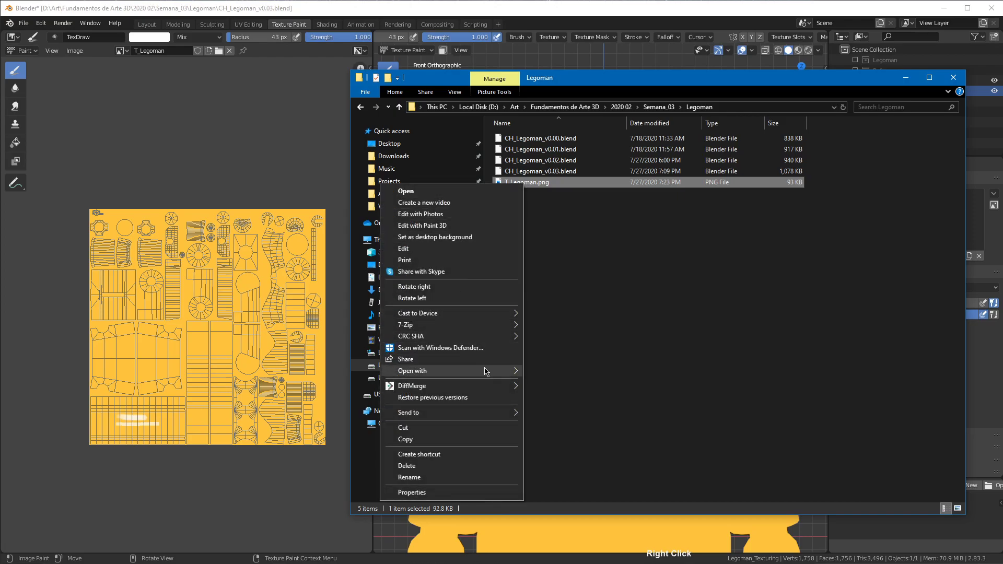
mouse_move(459, 373)
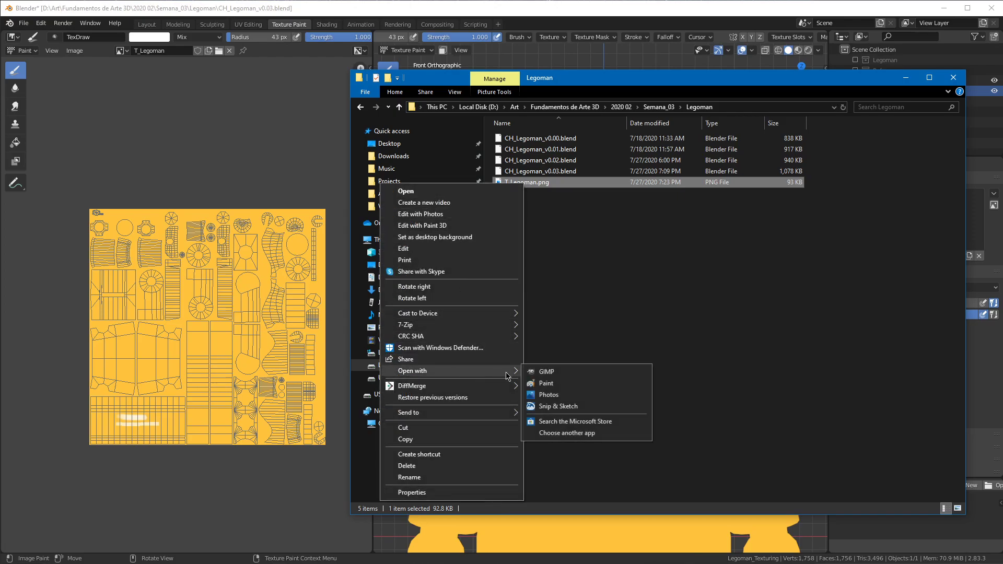
left_click(582, 372)
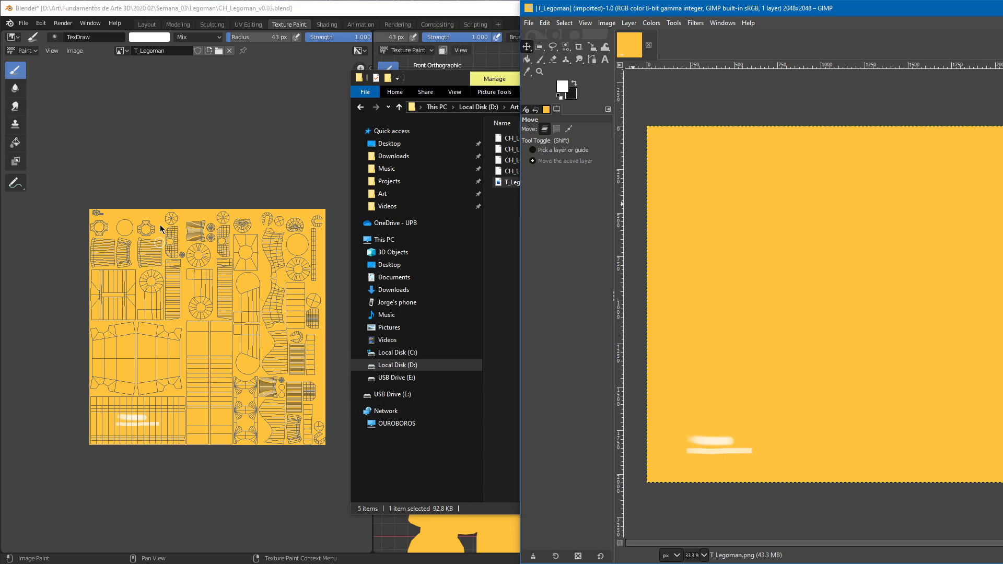
Step: Switch back to Blender's UV Editing workspace, select all the Legoman's UVs and start a UV layout export
left_click(88, 59)
left_click(75, 51)
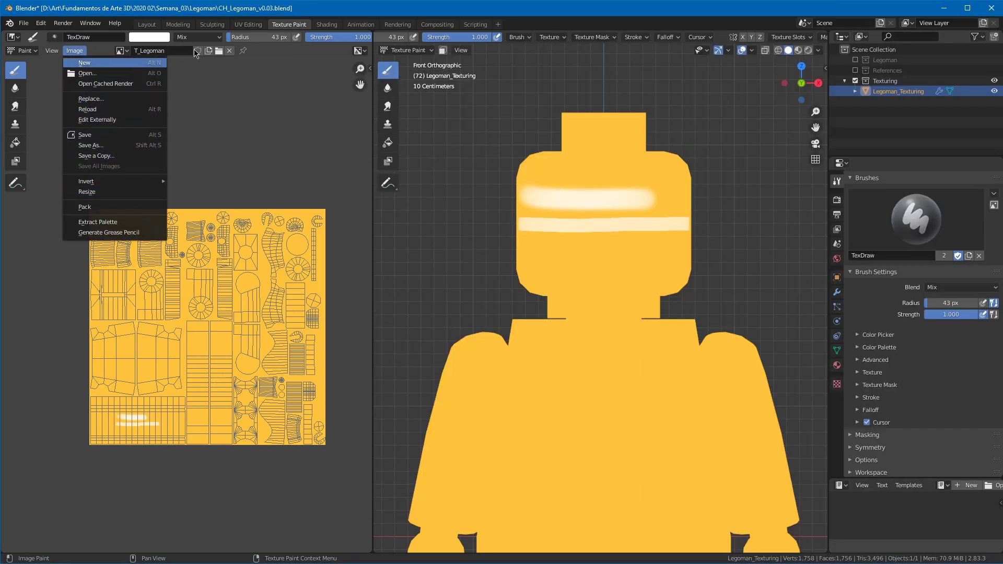
left_click(248, 24)
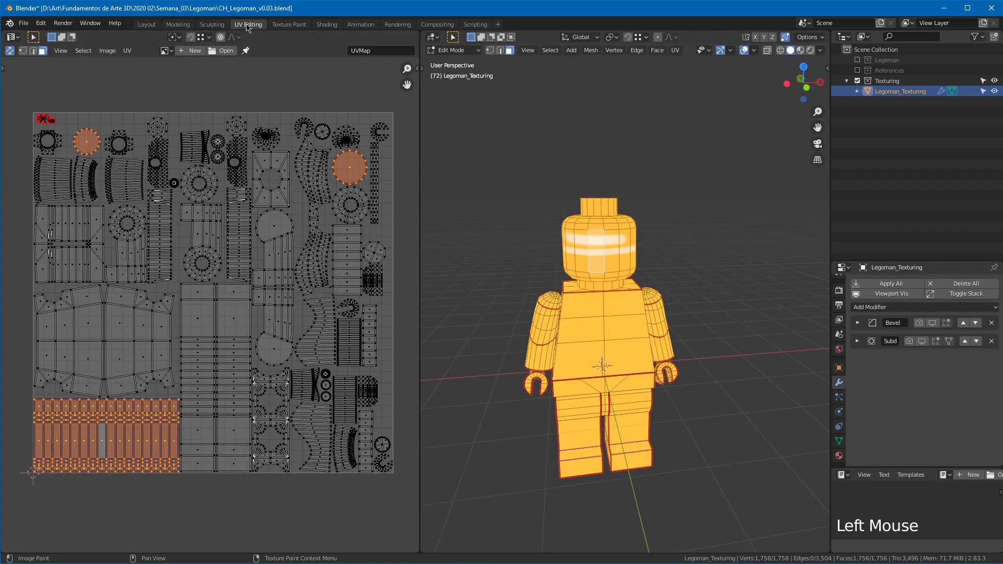
key("a")
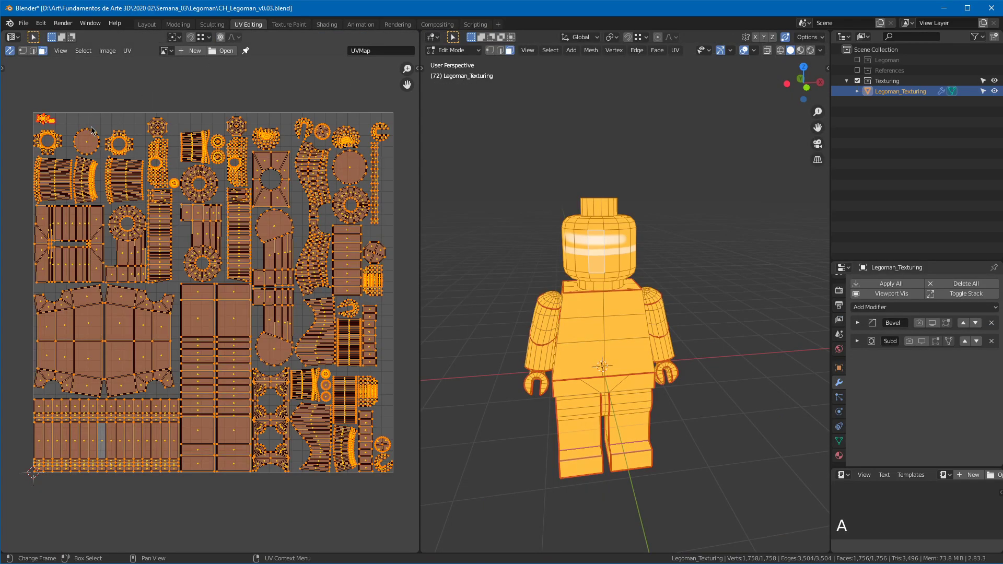
left_click(127, 50)
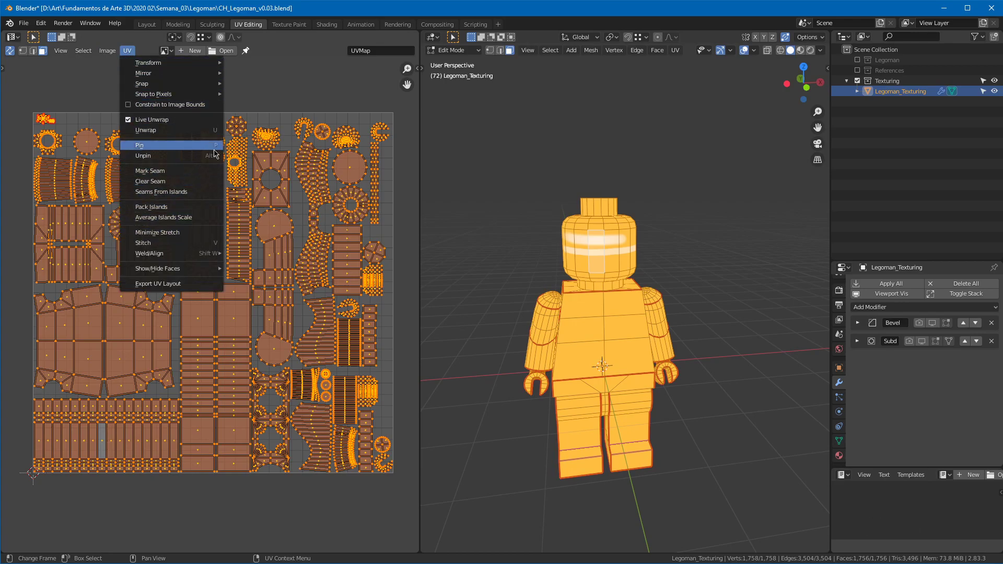
left_click(176, 285)
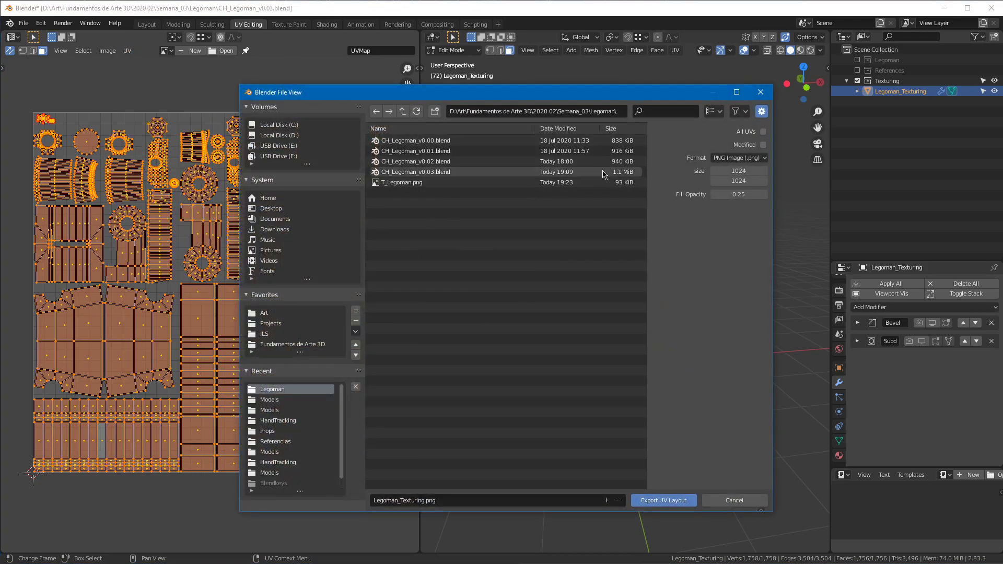
Step: Export the UV layout as Legoman_UV.png at 2048 x 2048 pixels, deselect the UVs and return to the Texture Paint workspace
left_click(736, 170)
type("2")
key("Return")
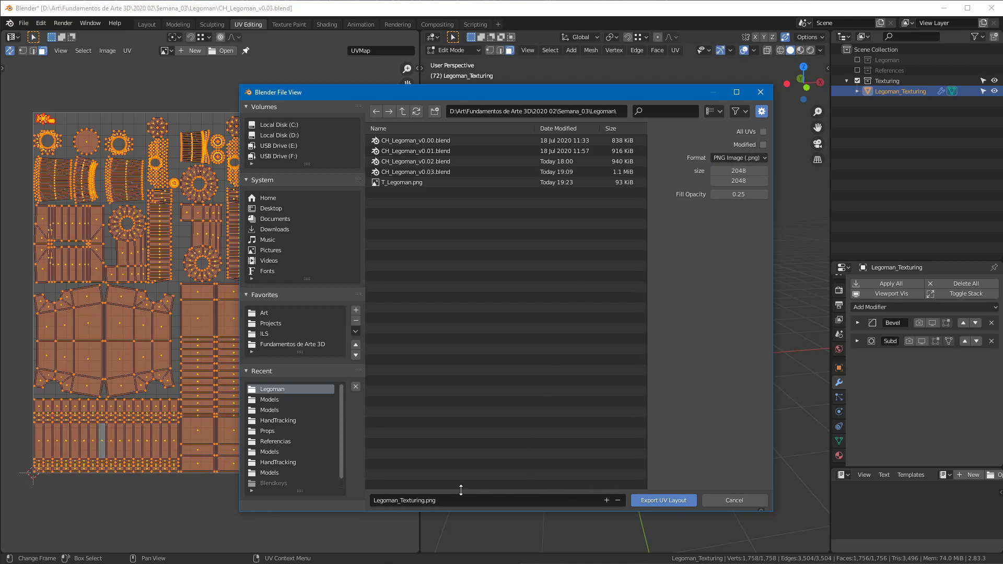
left_click(408, 500)
left_click_drag(401, 501, 422, 500)
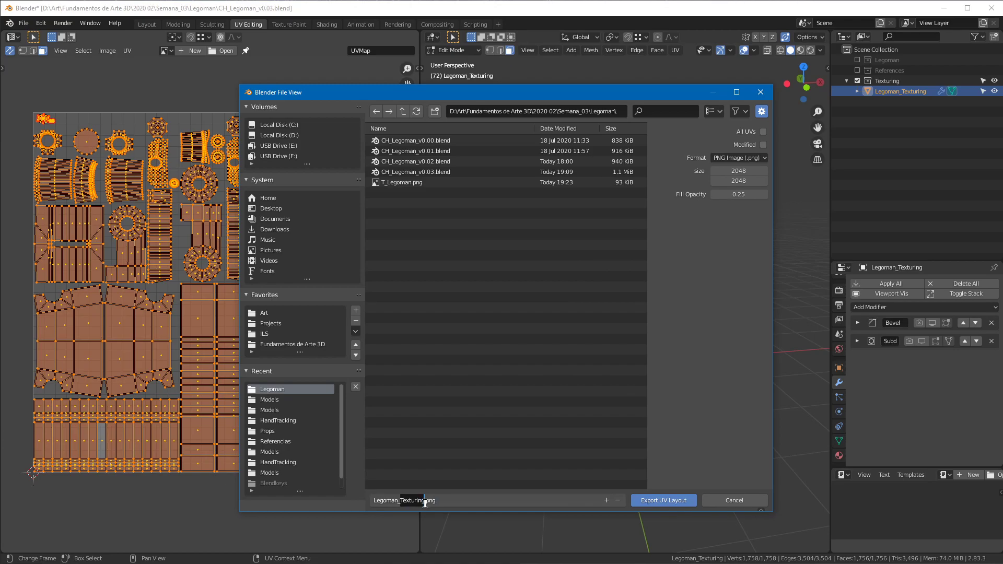
type("UV")
key("Return")
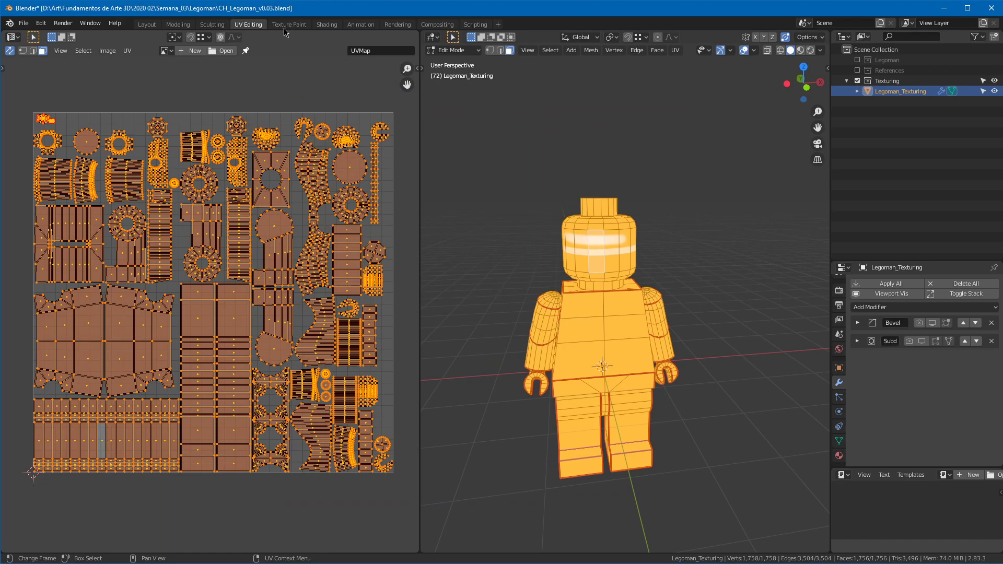
left_click(300, 67)
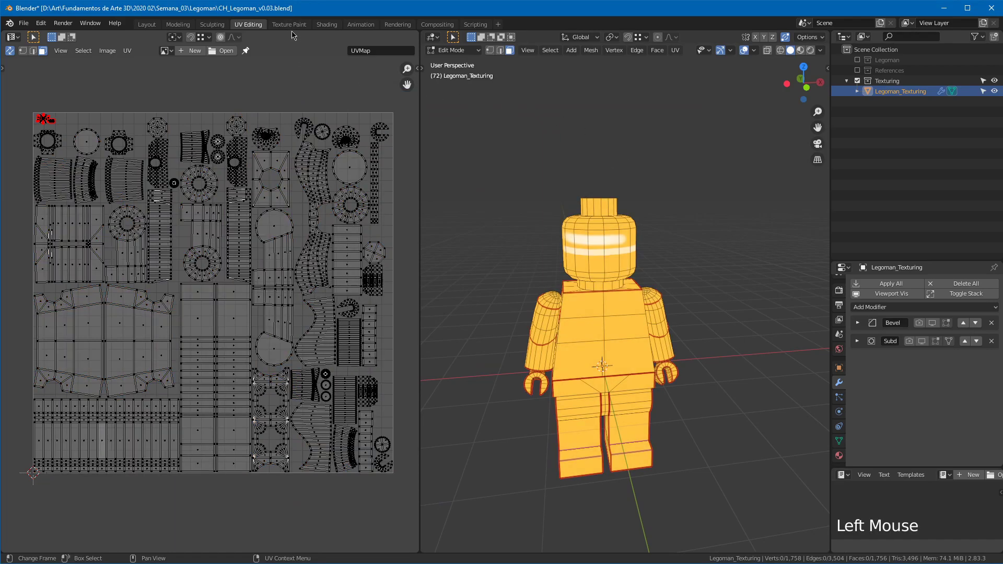
left_click(289, 24)
Step: Add Legoman_UV.png from the Legoman folder as a layer in the GIMP image and raise it above T_Legoman.png
key("alt+Tab")
key("alt+Tab")
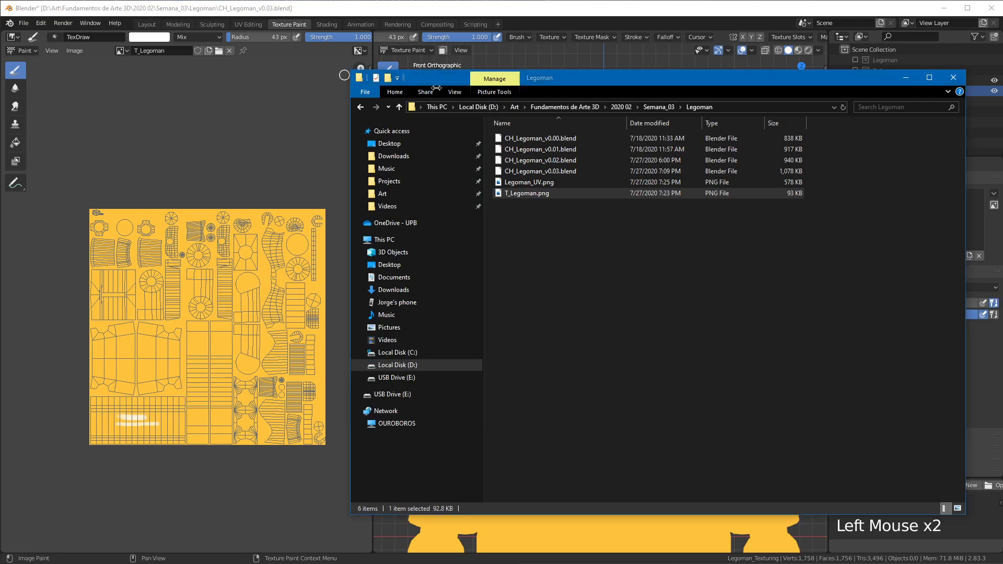
key("alt+Tab")
left_click_drag(542, 183, 581, 230)
key("alt+Tab")
key("alt+Tab")
key("shift+alt+Tab")
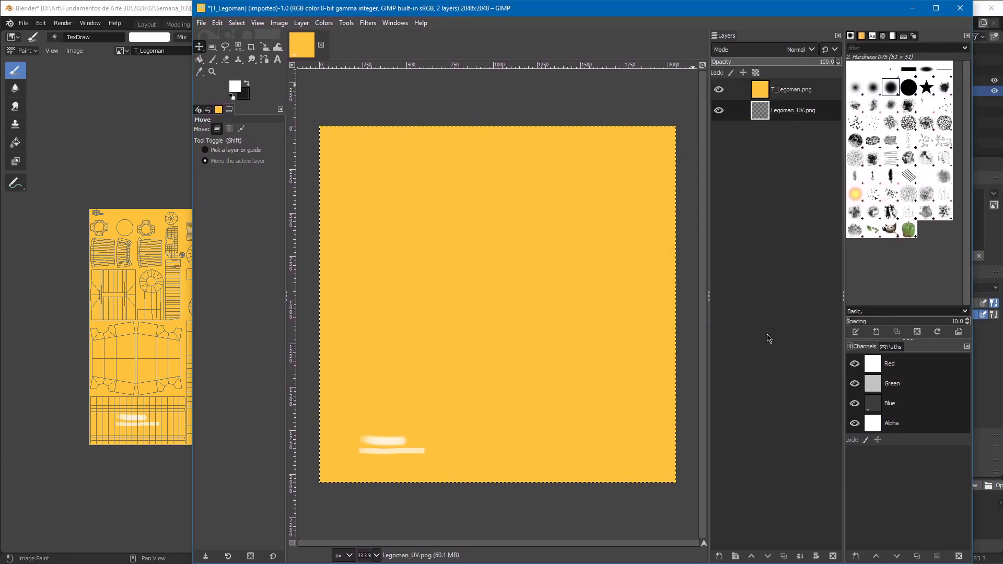
left_click(753, 556)
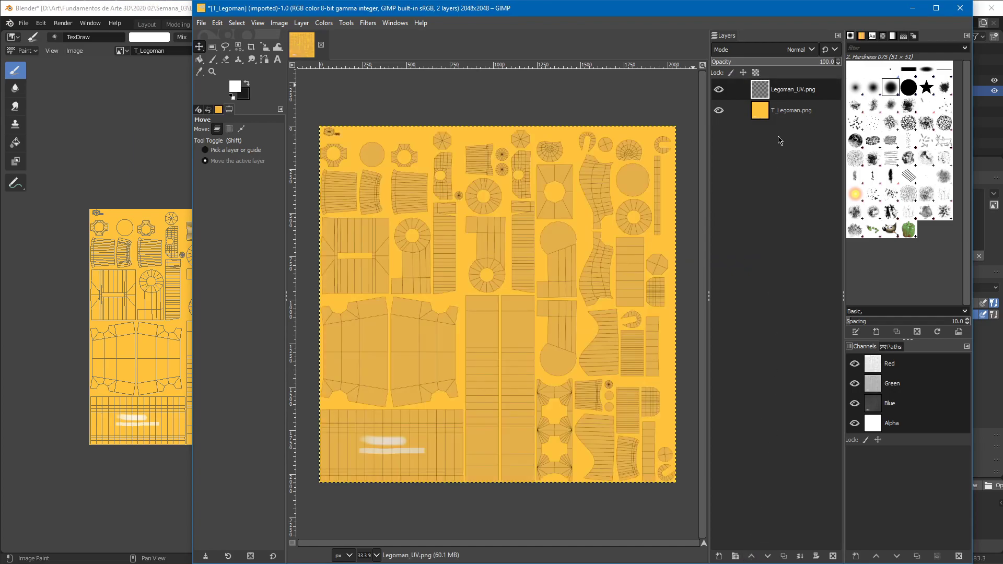
Step: Paint two white round eyes and a curved smile on the T_Legoman.png layer, over the face's UV area, with the Paintbrush
left_click(780, 116)
middle_click_drag(379, 452, 389, 358, "ctrl")
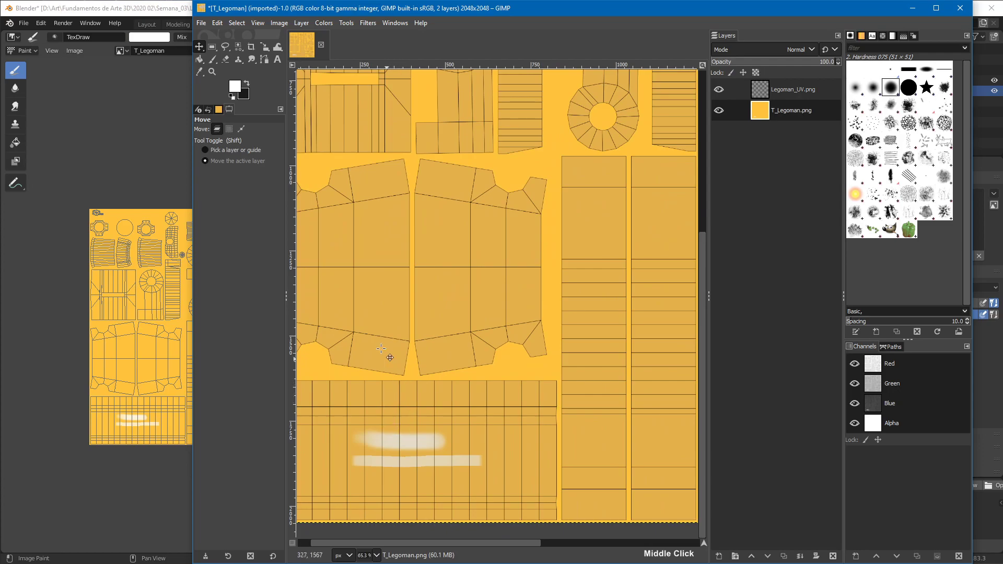
left_click(213, 59)
left_click(367, 441)
left_click(436, 441)
left_click(437, 441)
mouse_move(342, 450)
left_mouse_down()
mouse_move(403, 486)
mouse_move(444, 458)
left_mouse_up()
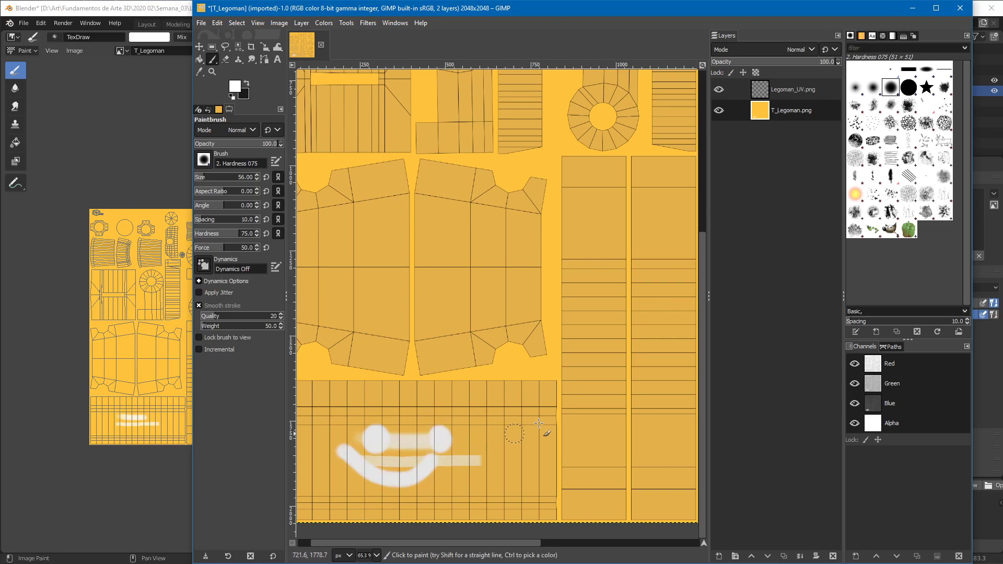
Step: Hide the Legoman_UV.png layer and export the image as PNG, overwriting T_Legoman.png in the Legoman folder
left_click(719, 90)
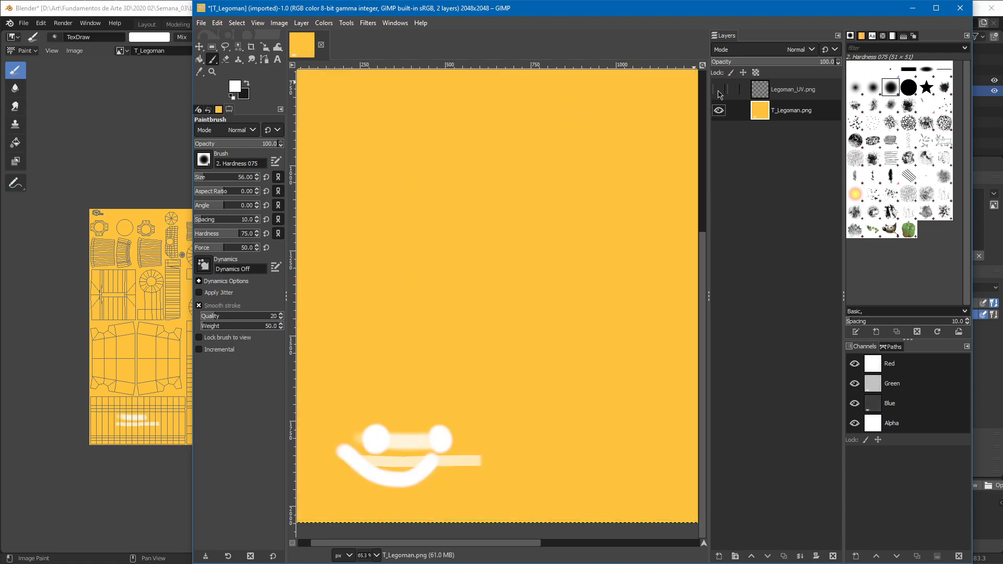
key("shift+ctrl+e")
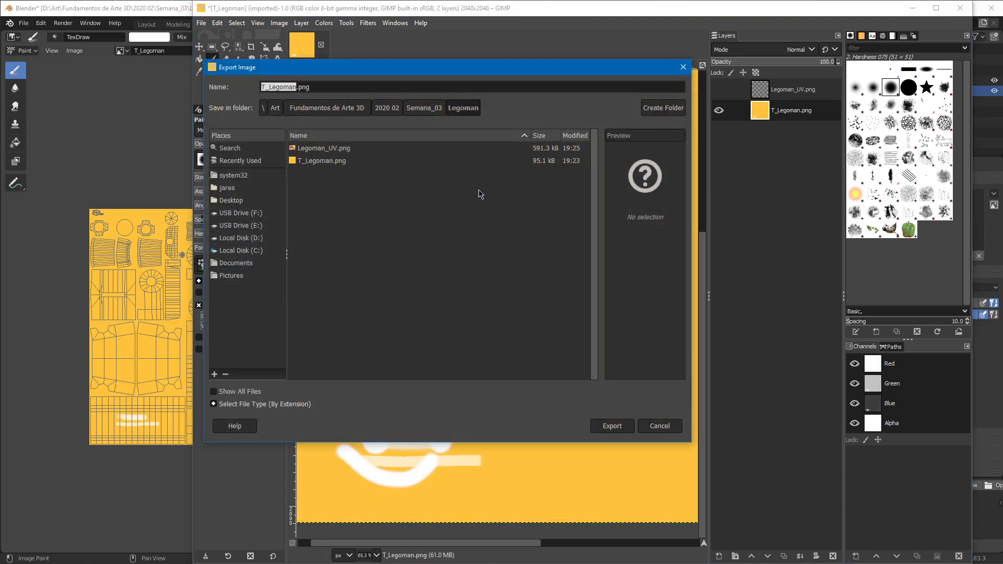
left_click(328, 162)
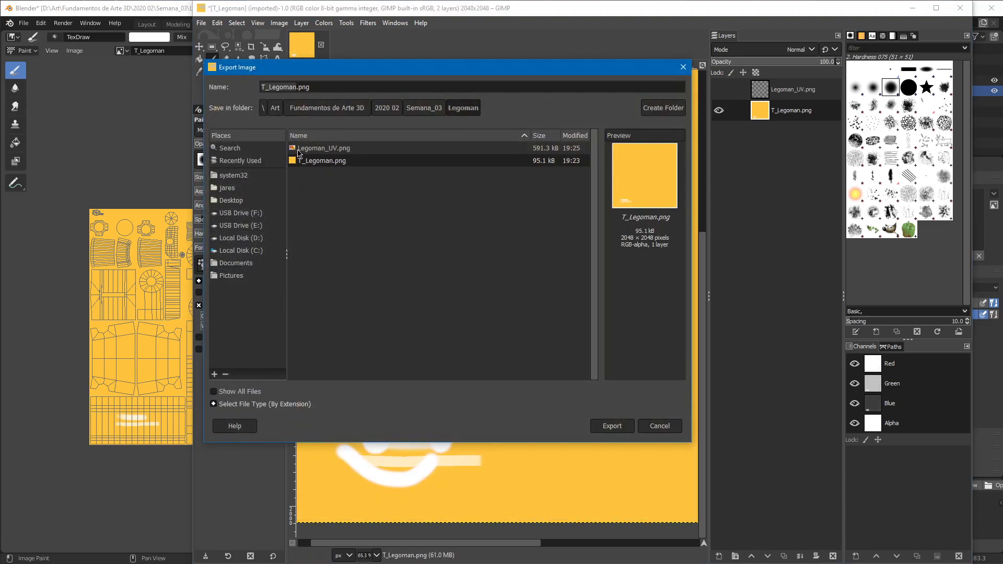
left_click(610, 426)
left_click(475, 301)
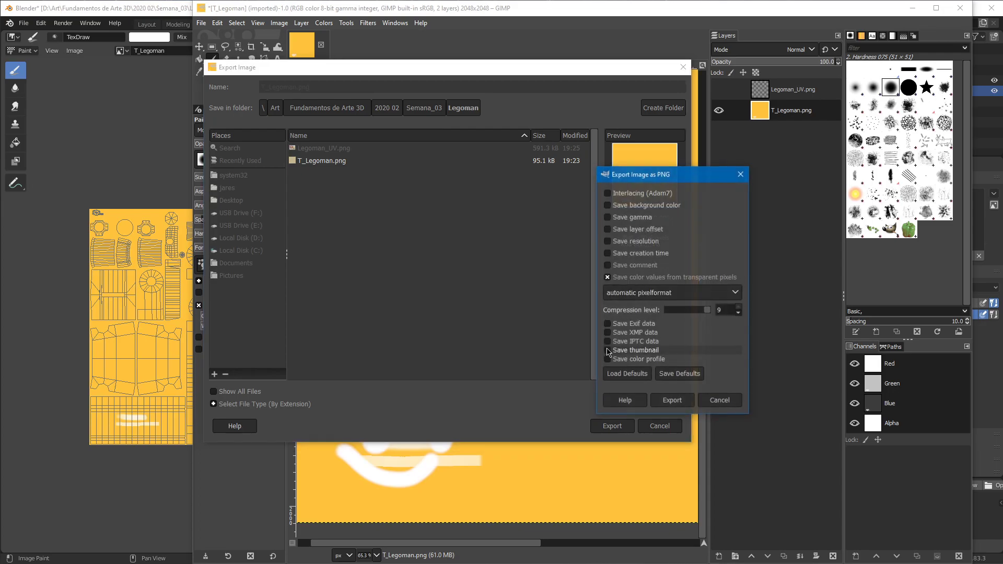
left_click(666, 402)
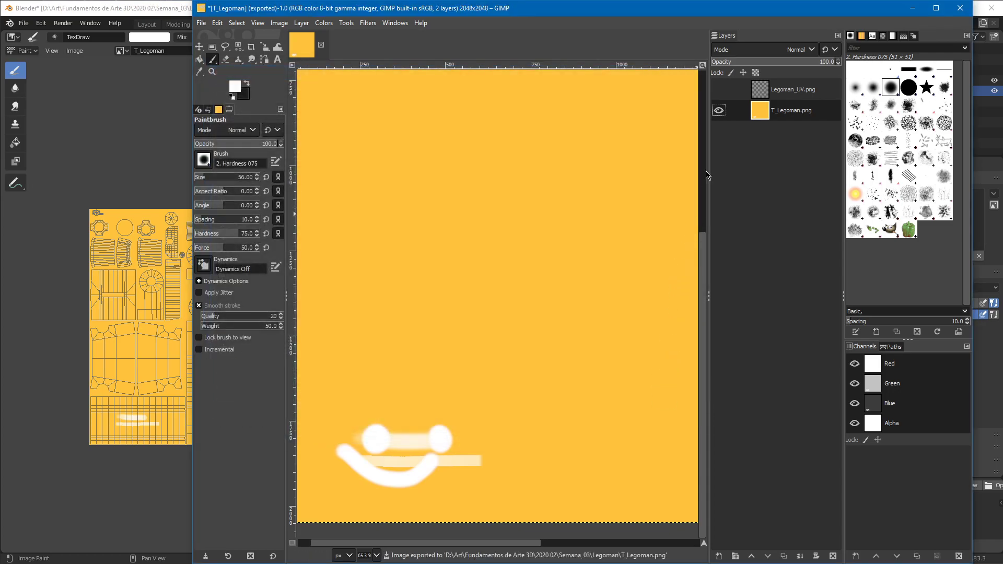
Step: Back in Blender, unlink the image editor's current image and open the updated T_Legoman.png from the Legoman folder
left_click(914, 10)
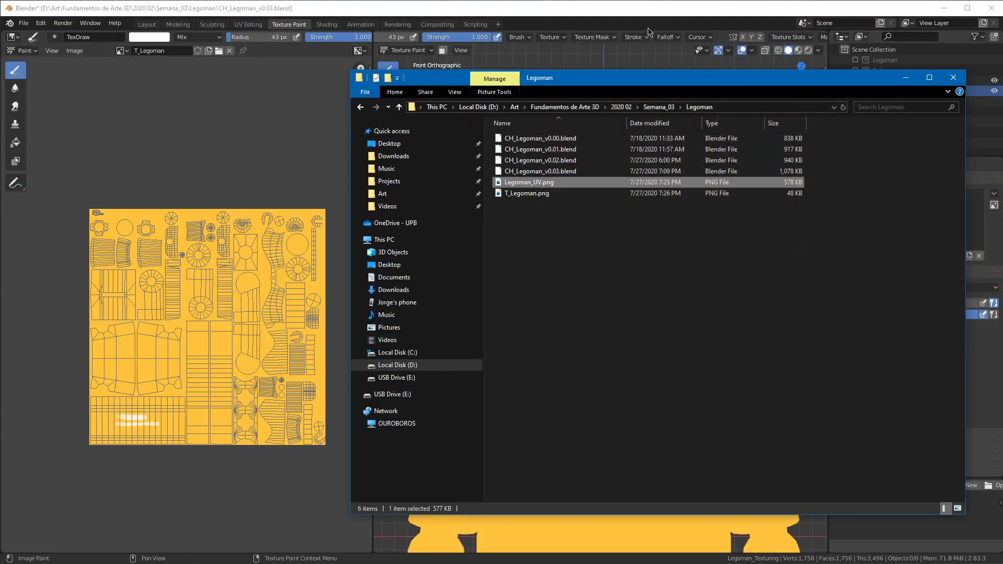
left_click(282, 11)
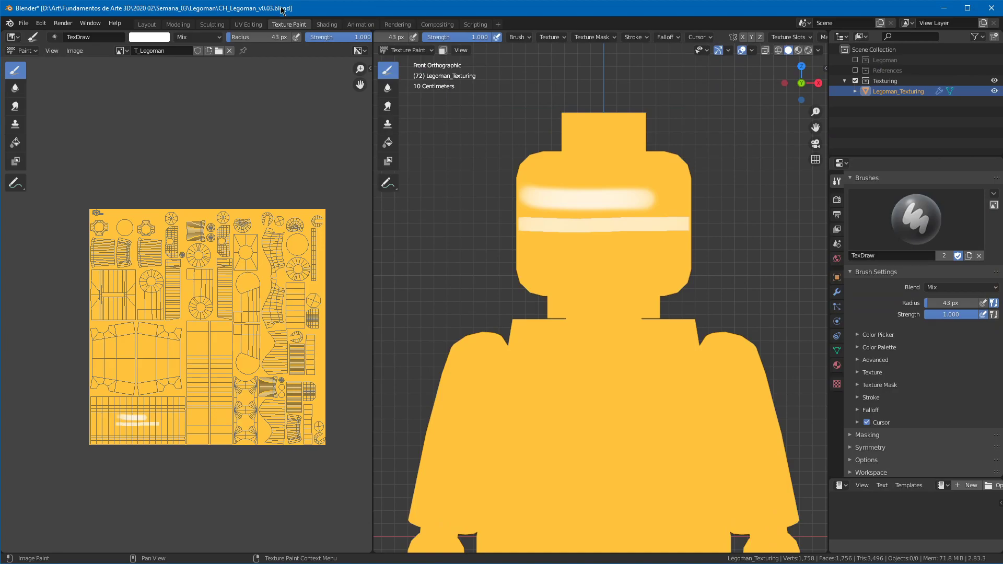
left_click(229, 51)
left_click(198, 52)
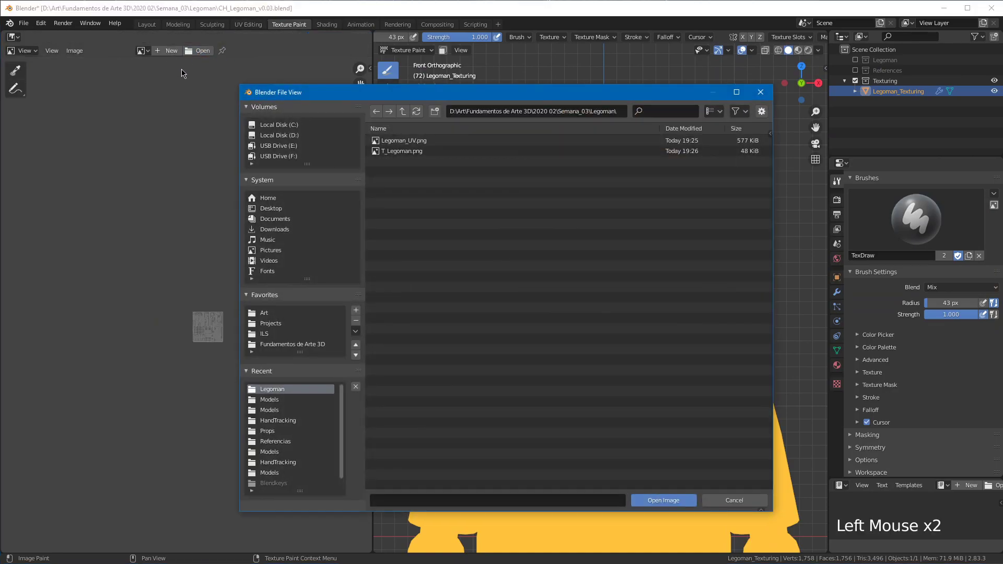
double_click(428, 153)
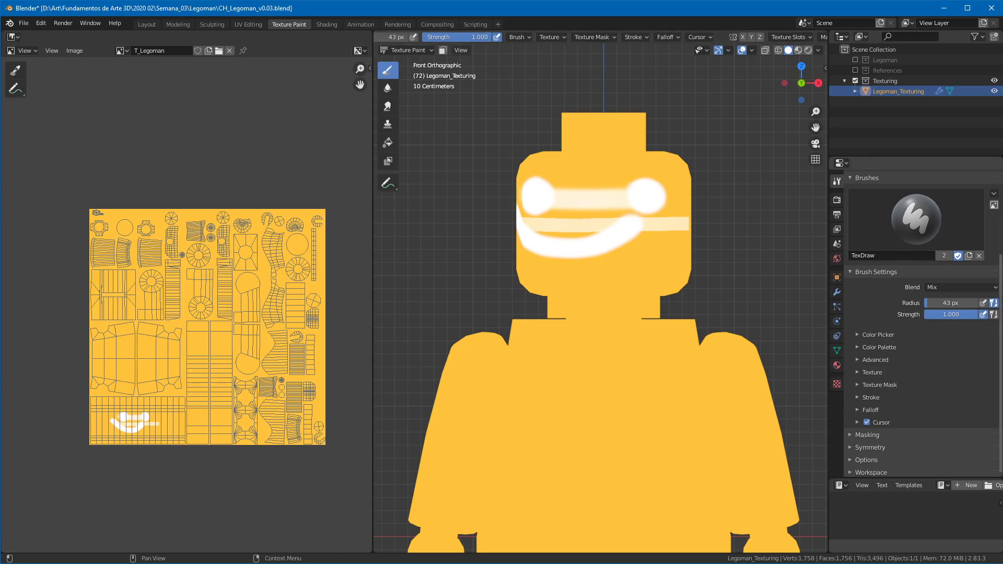
key("alt+Tab")
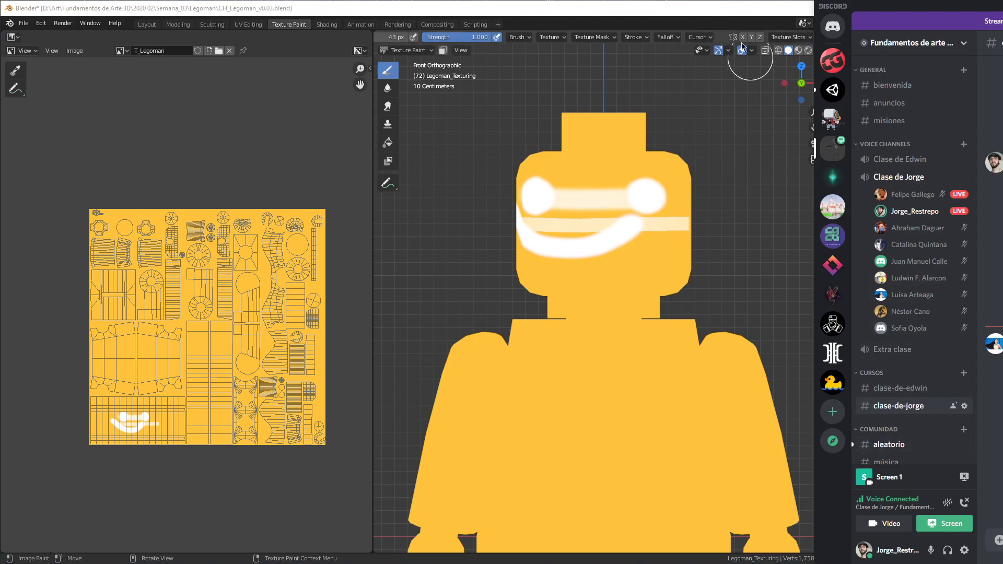
left_click(738, 10)
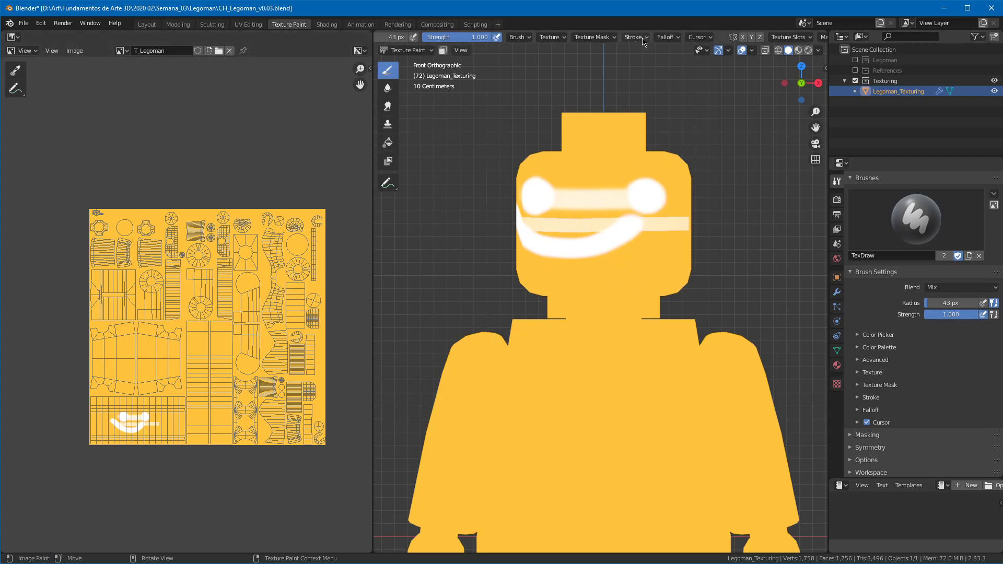
left_click(693, 38)
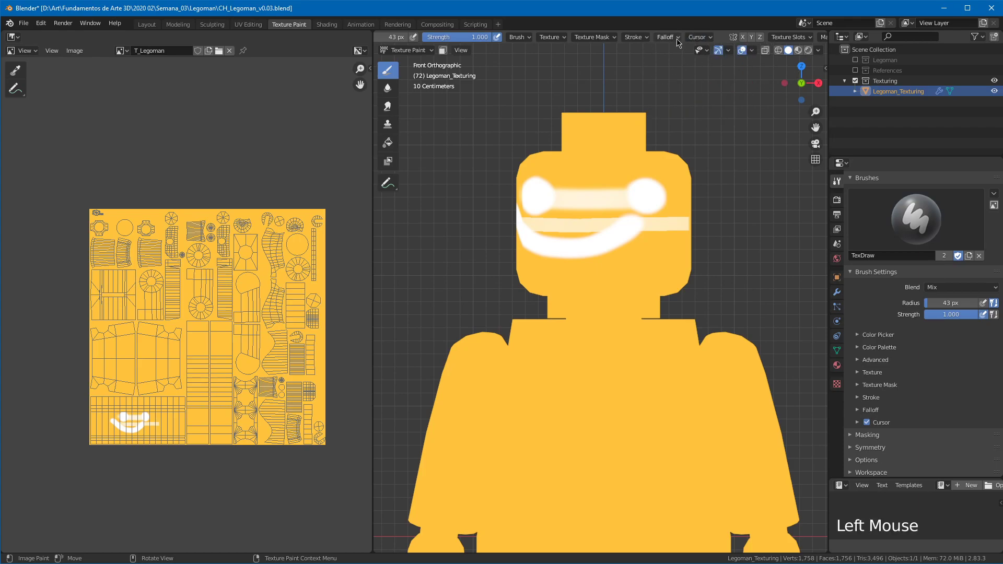
left_click(701, 40)
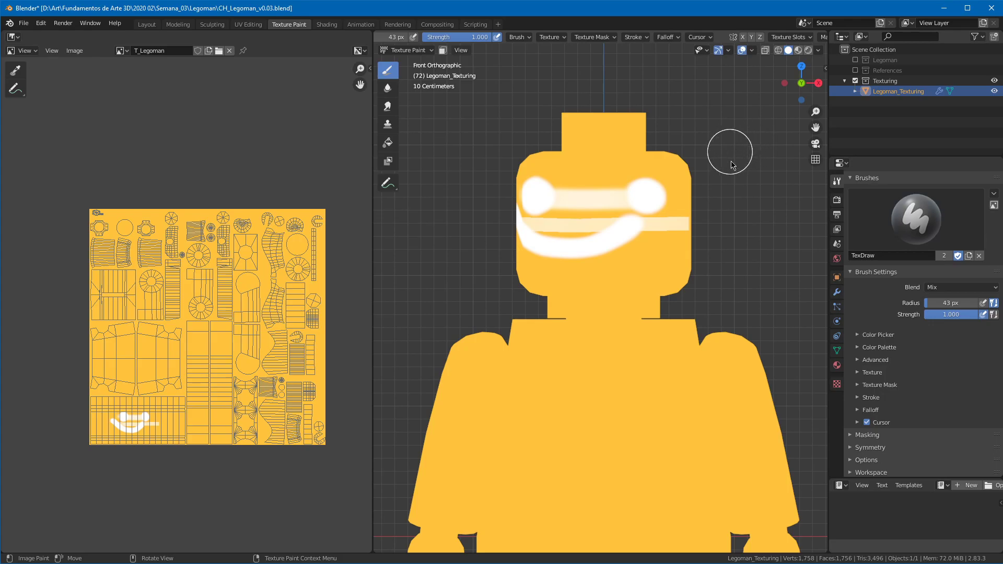
Step: Change the color of the texture paint brush cursor to blue
left_click(698, 38)
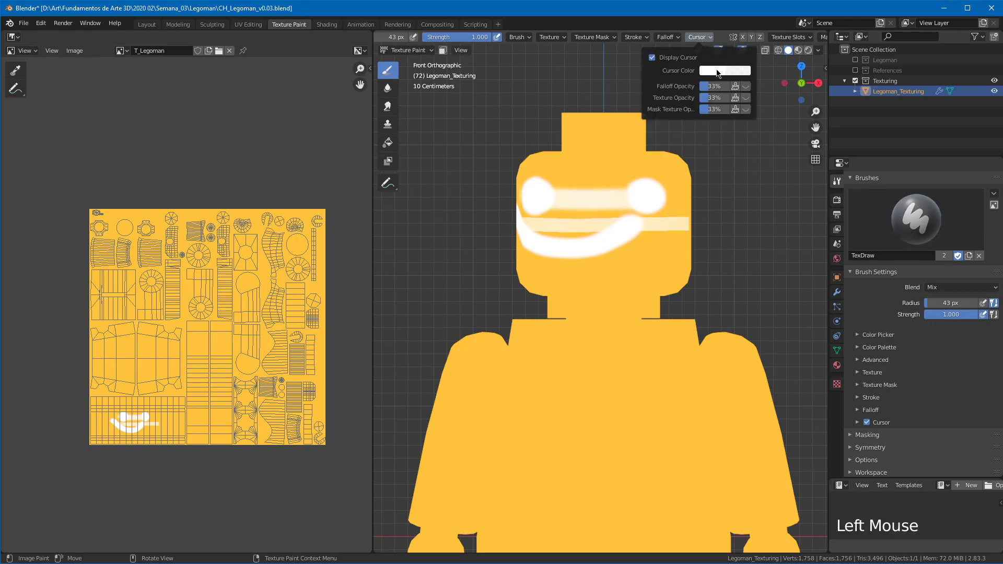
left_click(723, 72)
left_click_drag(765, 101, 772, 103)
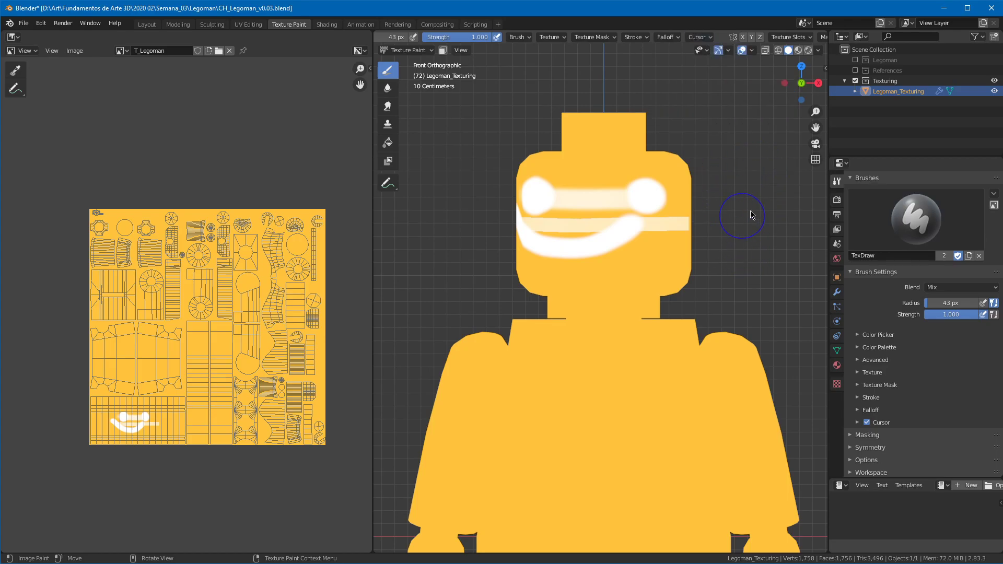
Step: Remove the saturation from the brush cursor color to make it white again
left_click(700, 41)
left_click(728, 76)
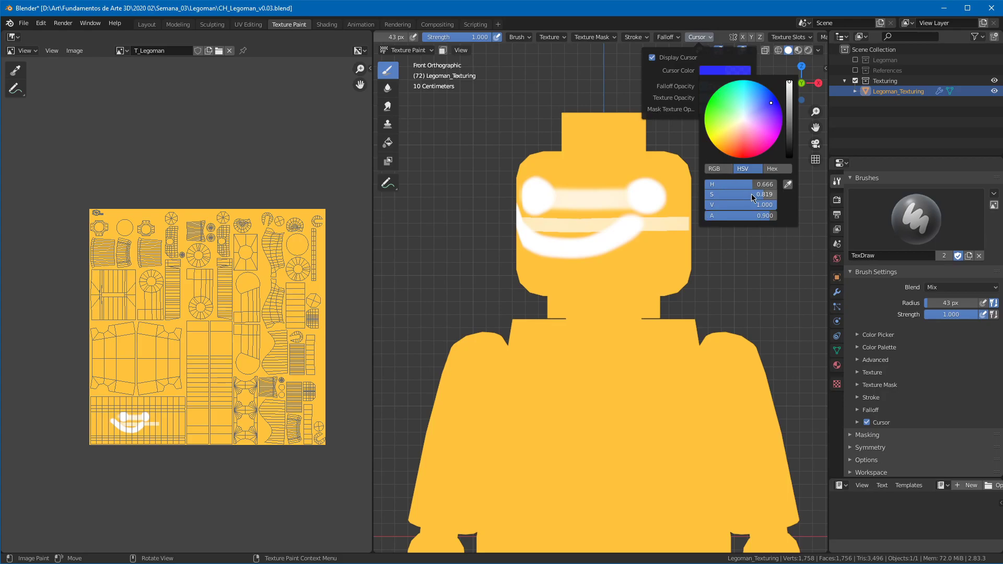
left_click_drag(758, 194, 660, 199)
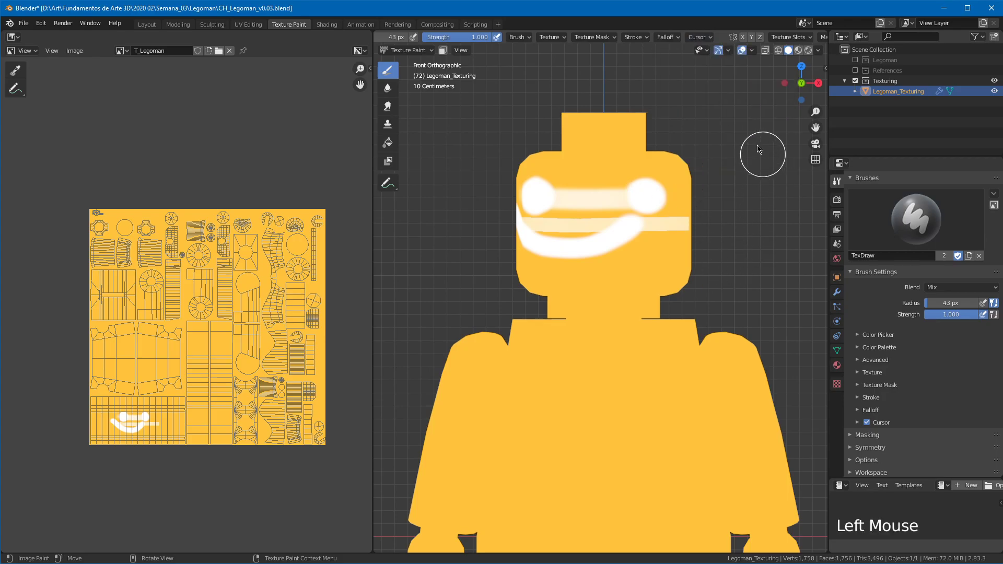
middle_click_drag(419, 39, 398, 39)
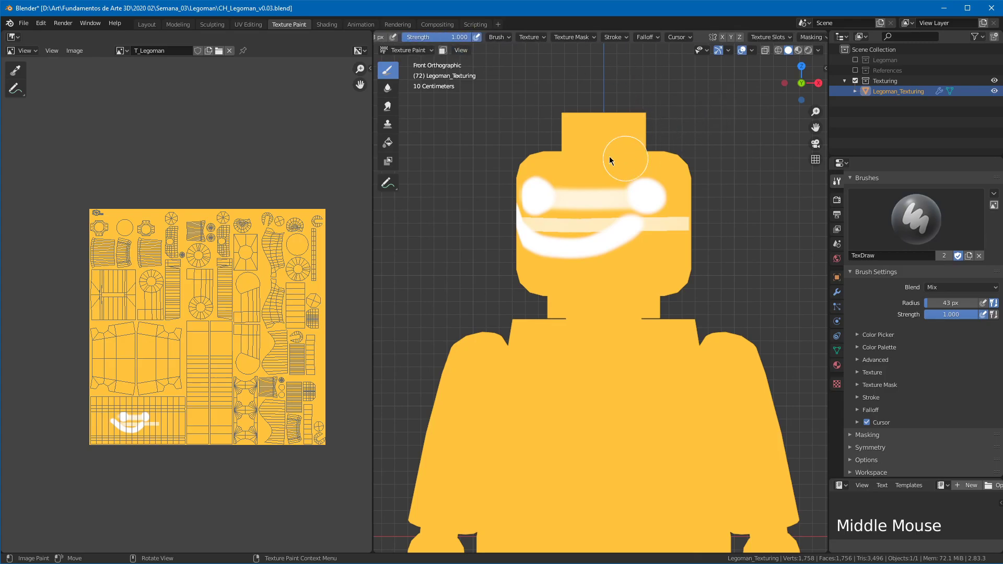
middle_click_drag(397, 42, 635, 42)
left_click(394, 37)
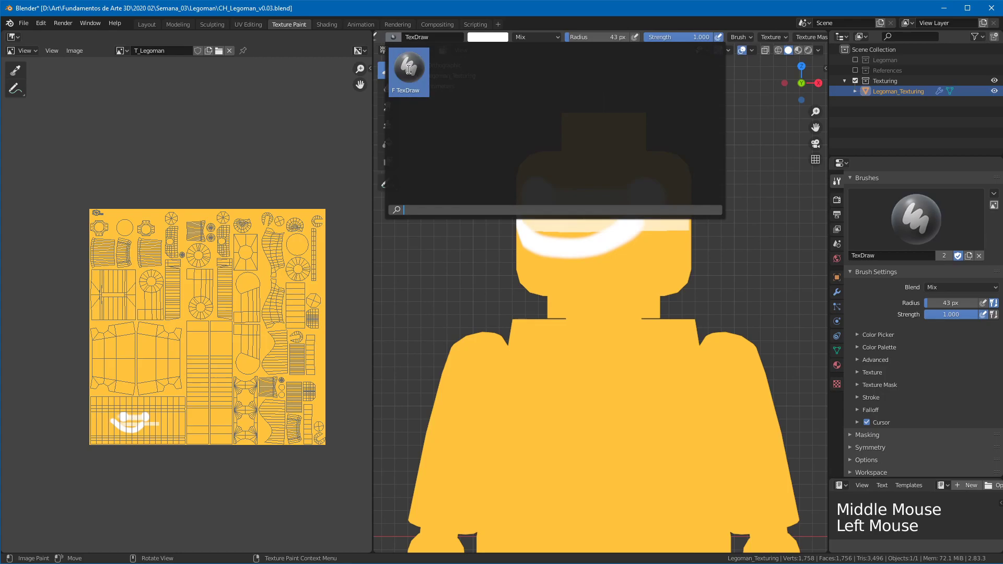
mouse_move(745, 111)
middle_mouse_down()
mouse_move(636, 116)
mouse_move(694, 141)
middle_mouse_up()
Step: Enable X symmetry, set the brush radius to 15 px, and paint mirrored white wavy lines down the front of the torso
key("KP_1")
middle_click_drag(698, 39, 447, 40)
middle_click_drag(534, 41, 502, 44)
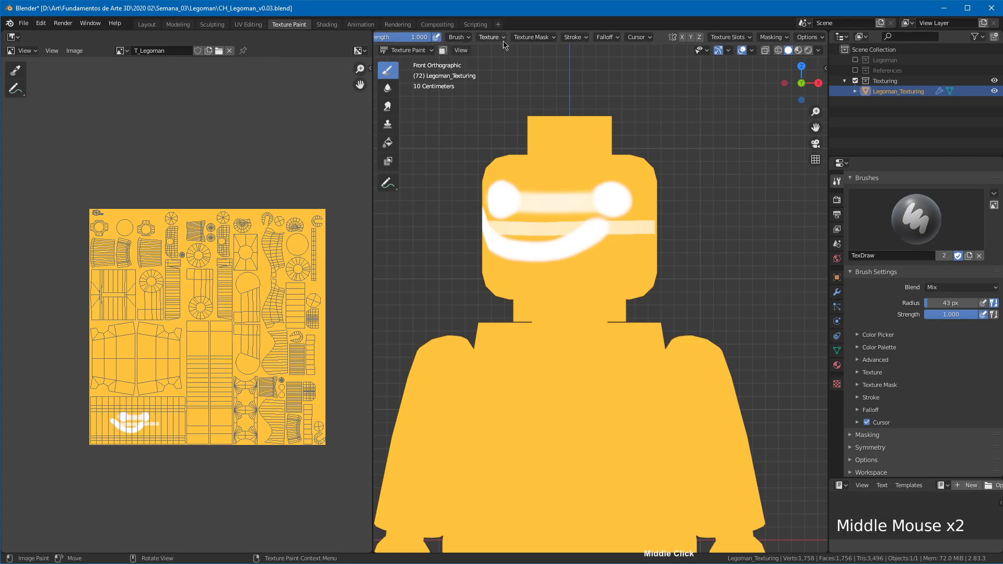
left_click(682, 37)
middle_click_drag(588, 264, 600, 123, "shift")
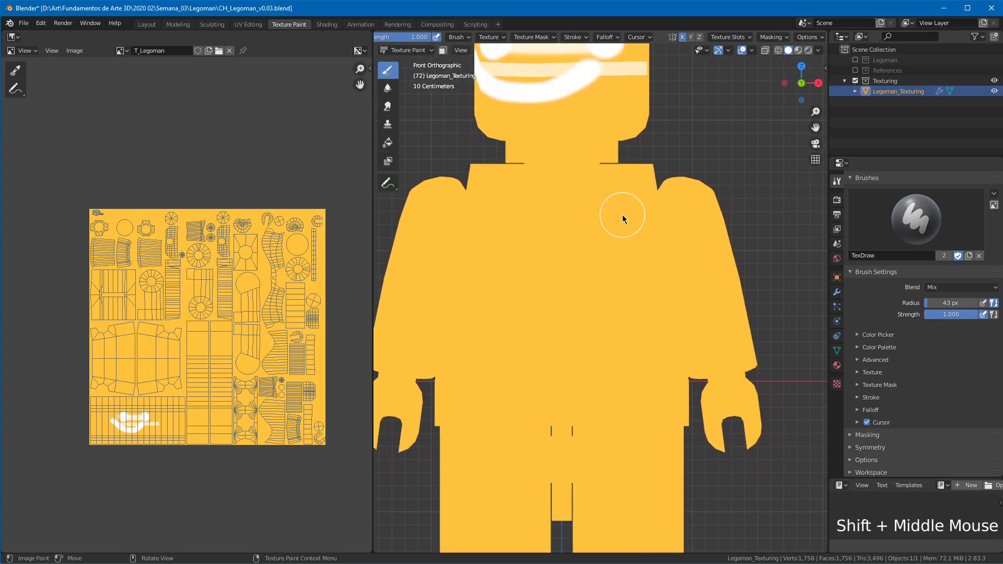
key("f")
left_click(606, 218)
left_click_drag(581, 187, 583, 344)
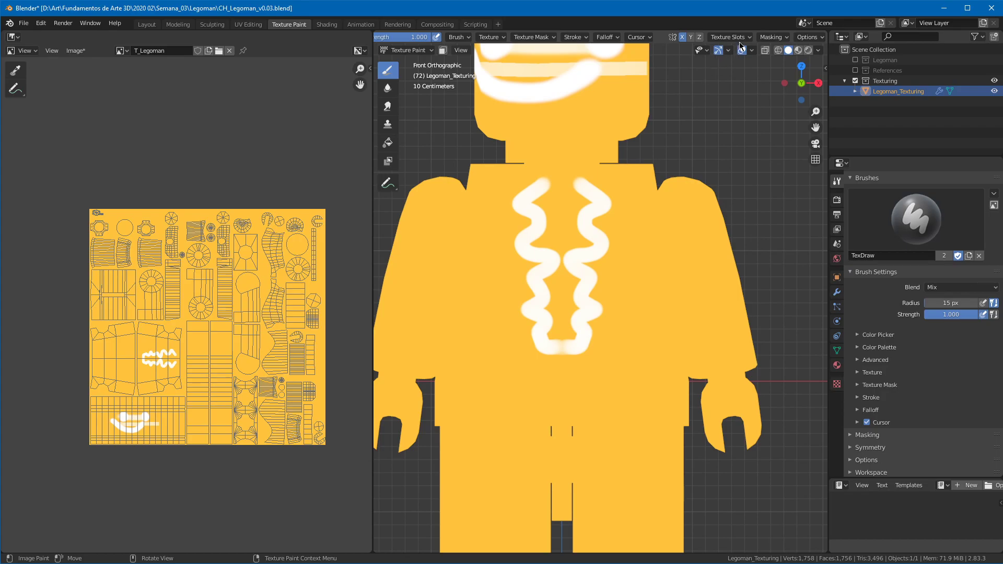
Step: Switch the paint symmetry from X to Y and paint test strokes on the lower torso and legs, viewing them from different sides
left_click(682, 37)
left_click(691, 37)
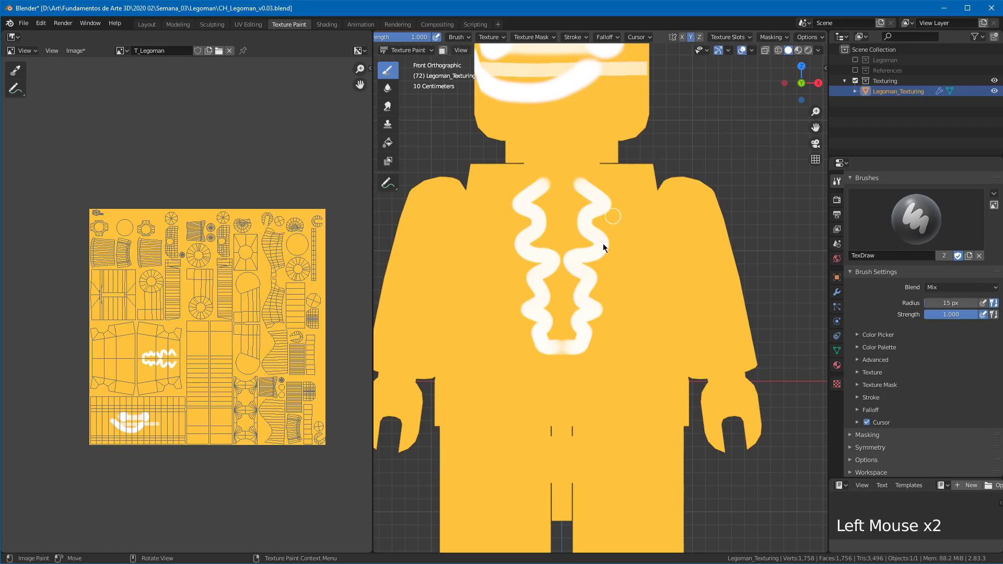
middle_click_drag(616, 240, 616, 255, "ctrl")
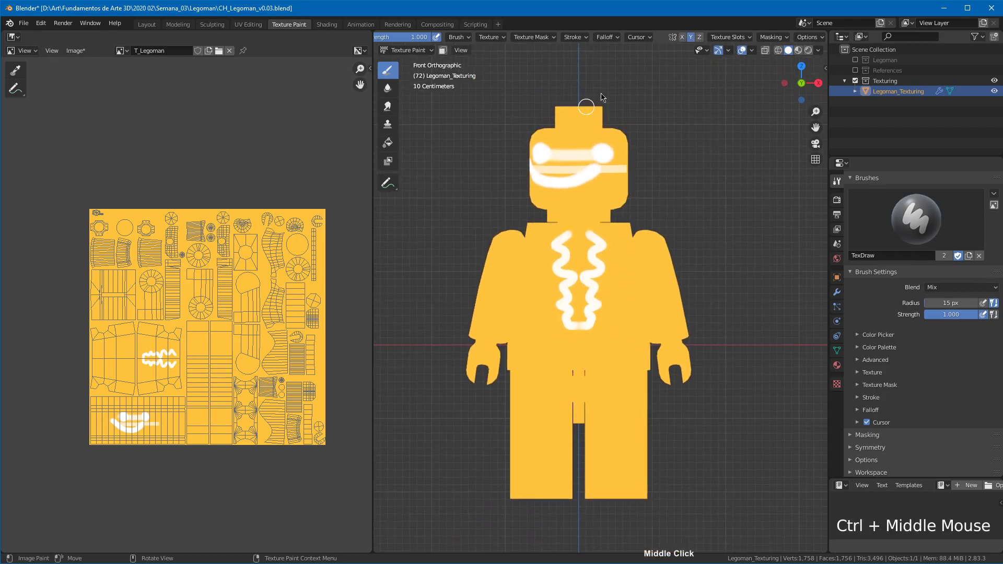
left_click_drag(563, 345, 606, 347)
mouse_move(606, 347)
middle_mouse_down()
mouse_move(590, 338)
mouse_move(698, 361)
mouse_move(721, 377)
mouse_move(779, 340)
mouse_move(704, 410)
middle_mouse_up()
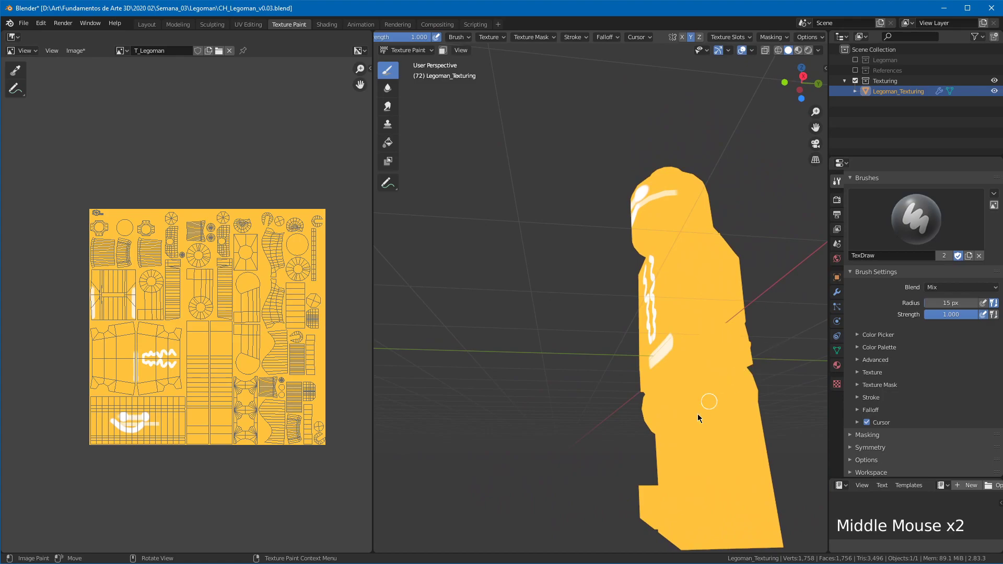
left_click_drag(703, 409, 712, 444)
mouse_move(712, 444)
middle_mouse_down()
mouse_move(713, 456)
mouse_move(727, 434)
mouse_move(640, 406)
middle_mouse_up()
left_click_drag(640, 406, 644, 418)
middle_click_drag(646, 347, 732, 343)
Step: Undo the test strokes painted with Y symmetry
key("ctrl+z")
key("ctrl+z")
key("ctrl+z")
key("ctrl+z")
Step: Switch the paint symmetry to Z, paint a horizontal test stroke across the upper chest, and undo it
left_click(699, 38)
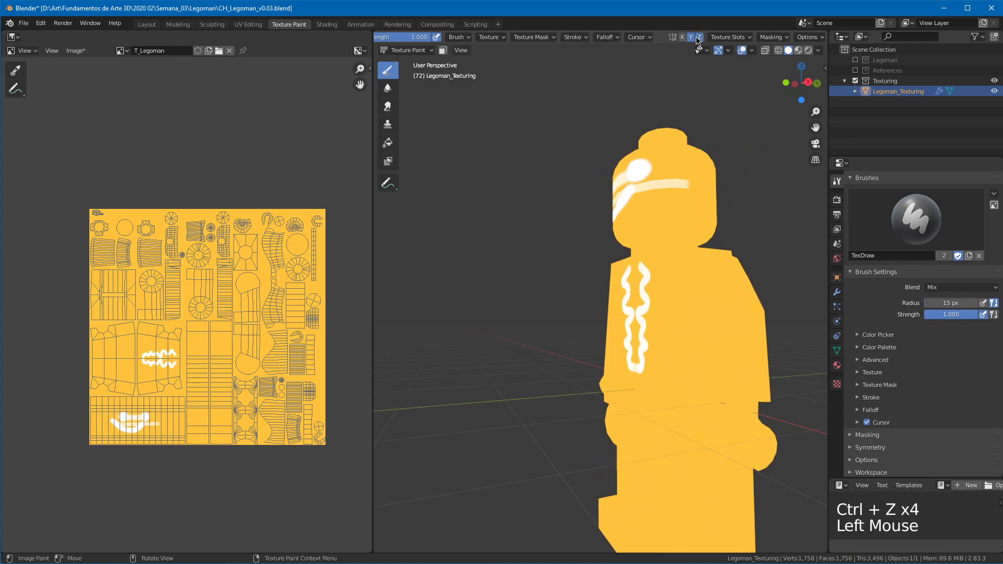
middle_click_drag(685, 172, 622, 255)
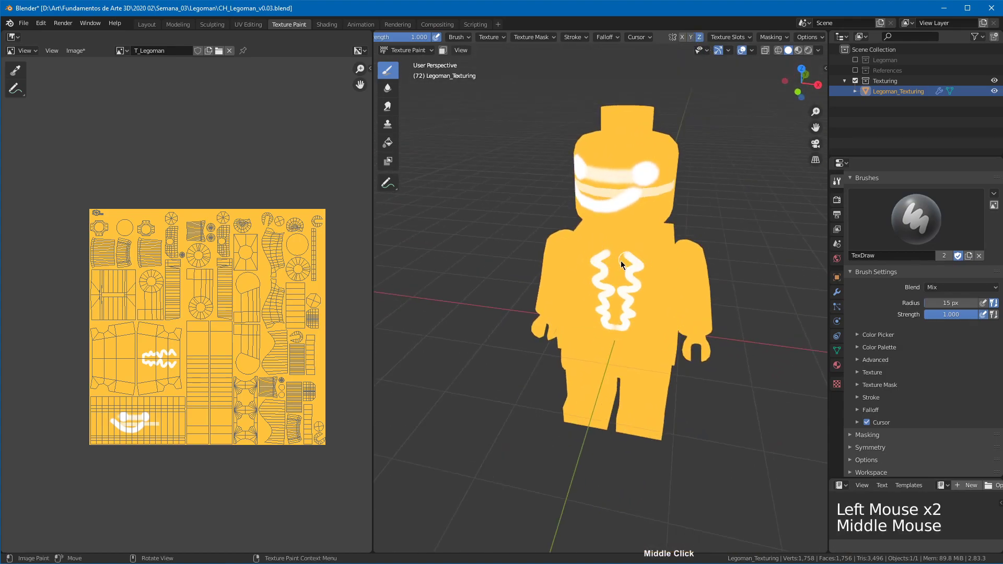
left_click_drag(624, 260, 645, 262)
middle_click_drag(644, 294, 660, 309)
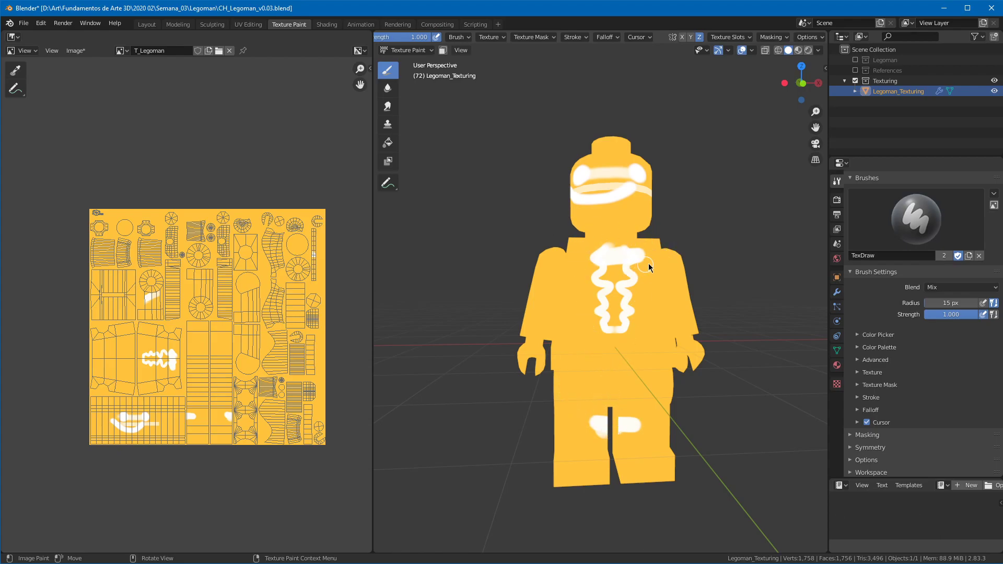
key("ctrl+z")
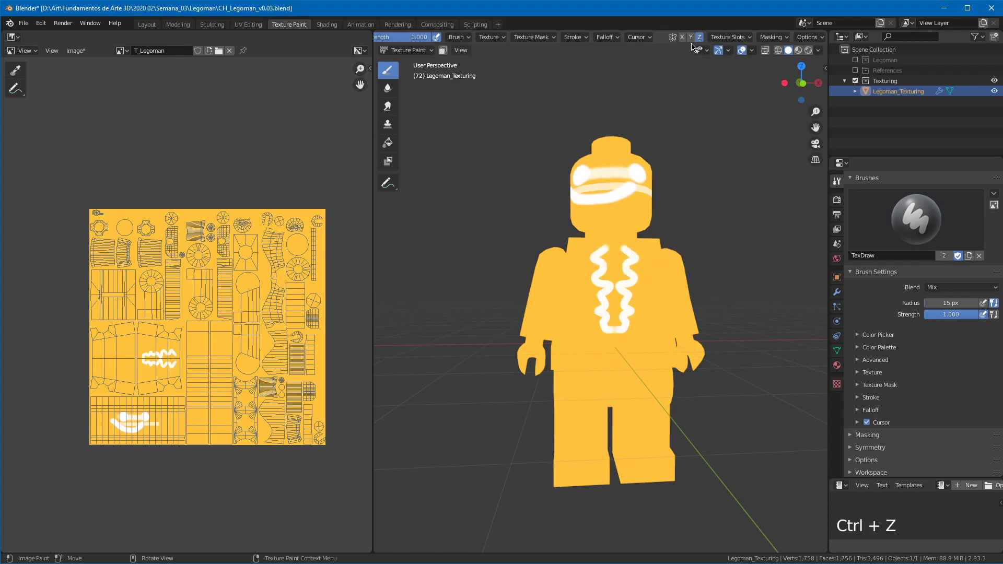
Step: Try the X, Y and Z symmetry toggles and leave all three axes turned off
left_click(697, 37)
left_click(691, 37)
left_click(699, 38)
left_click(691, 37)
left_click(699, 38)
left_click(683, 38)
left_click(682, 37)
left_click(729, 38)
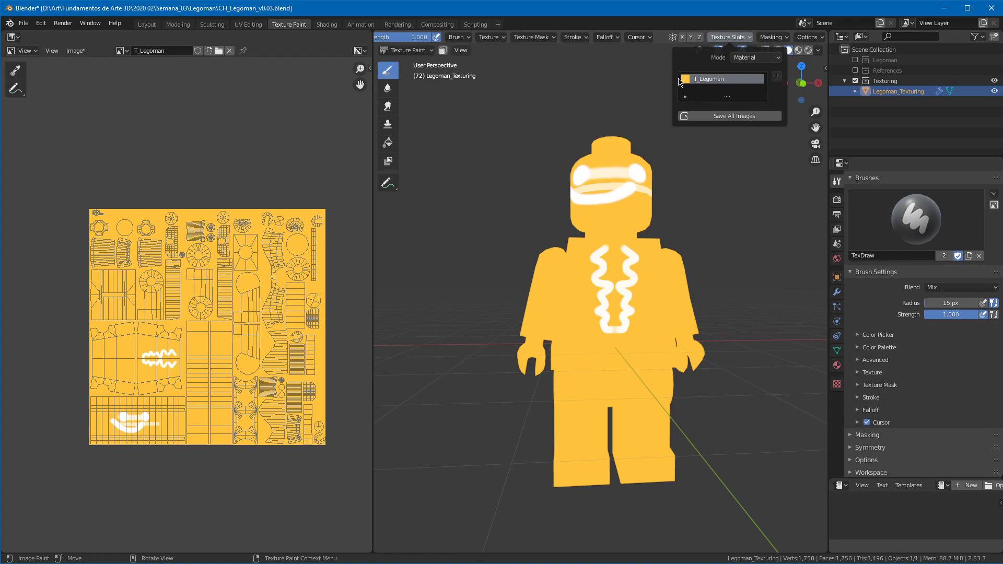
mouse_move(772, 37)
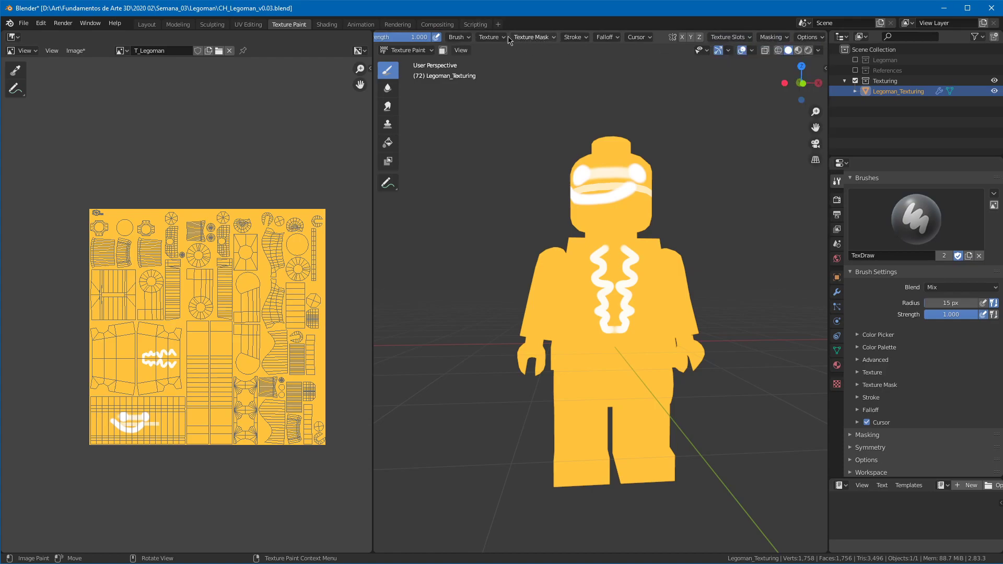
middle_click(771, 40)
Step: Paint a short white stroke near the shoulder edge of the chest and compare its overflow past the UV border with the Bleed option
left_click(801, 39)
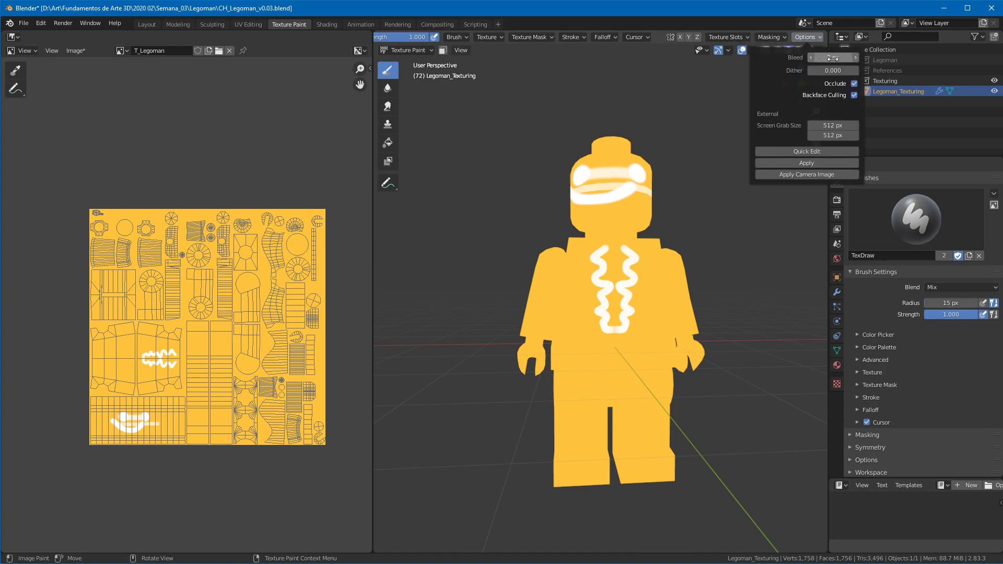
mouse_move(225, 334)
middle_mouse_down("ctrl")
mouse_move(235, 313)
mouse_move(224, 317)
mouse_move(239, 369)
mouse_move(253, 253)
mouse_move(184, 314)
mouse_move(262, 186)
mouse_move(206, 303)
middle_mouse_up("ctrl")
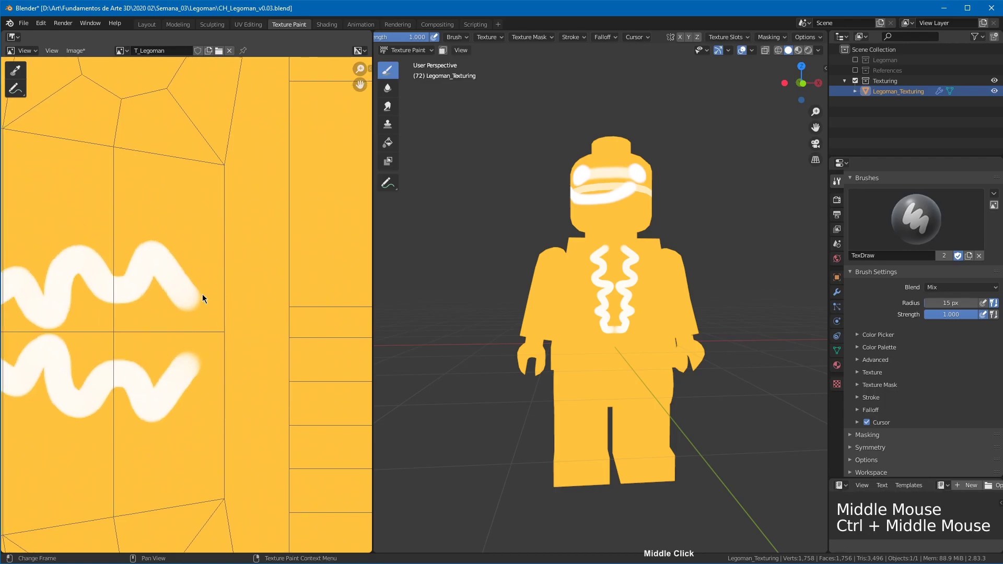
middle_click_drag(648, 246, 676, 209)
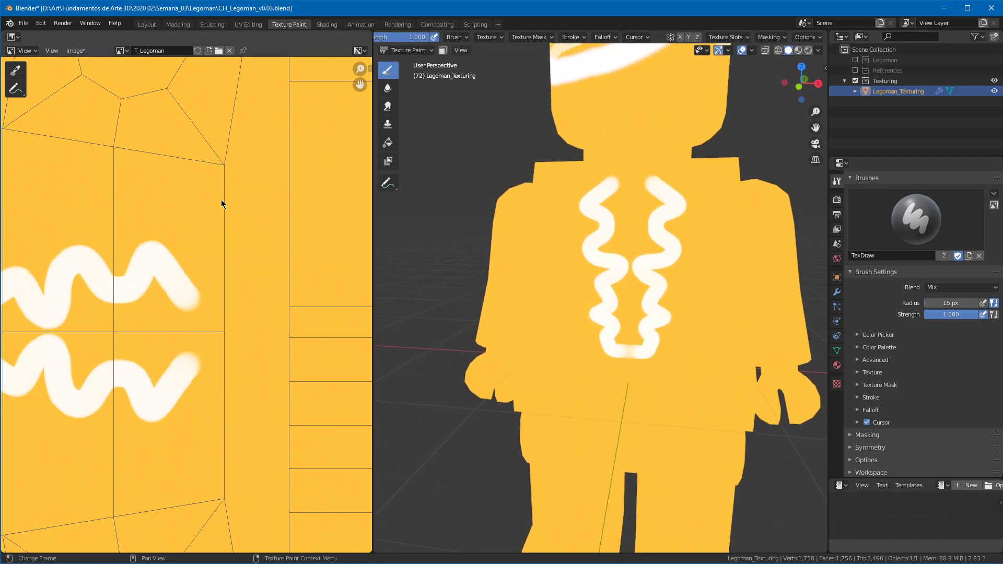
middle_click_drag(663, 173, 672, 202)
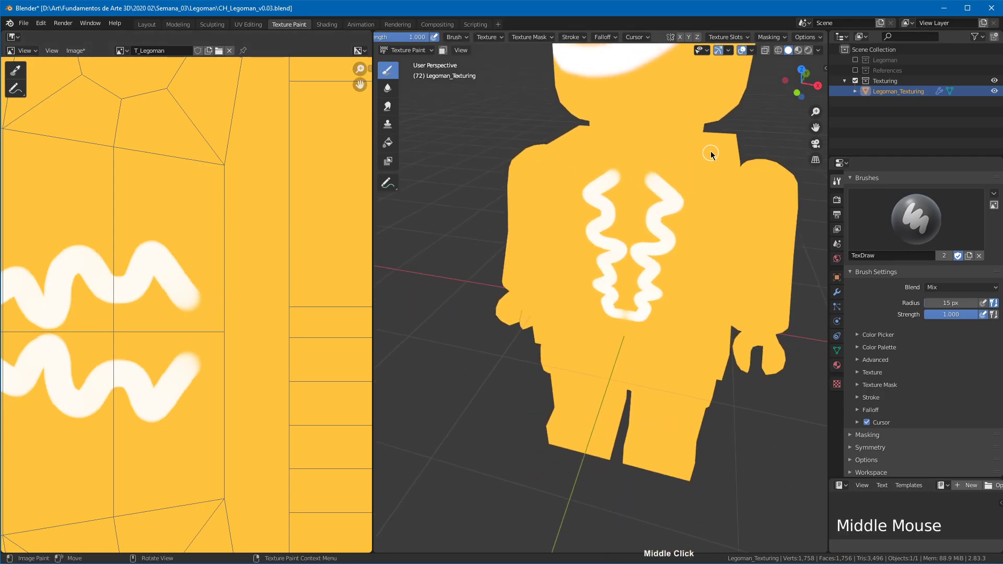
left_click_drag(713, 152, 709, 171)
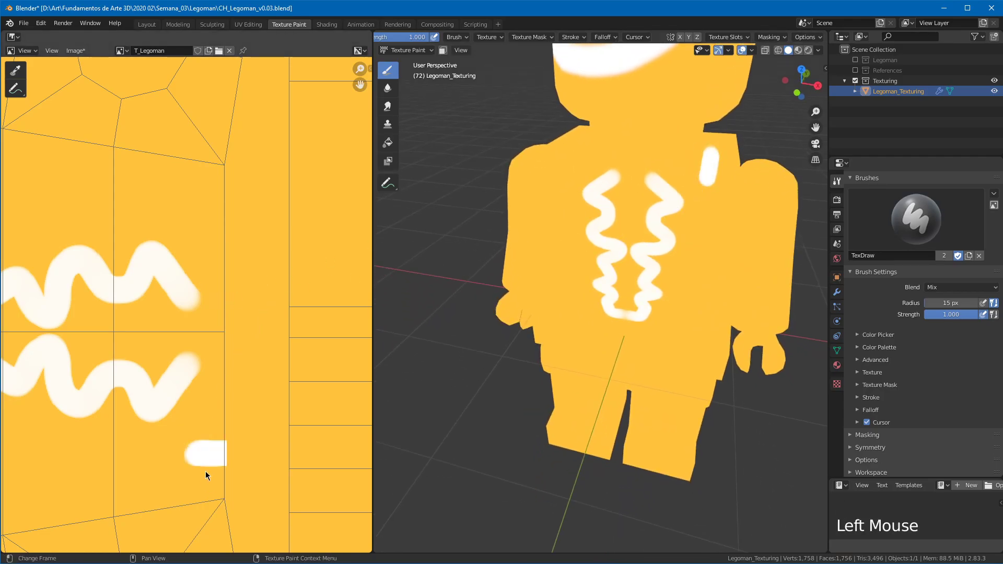
left_click(805, 37)
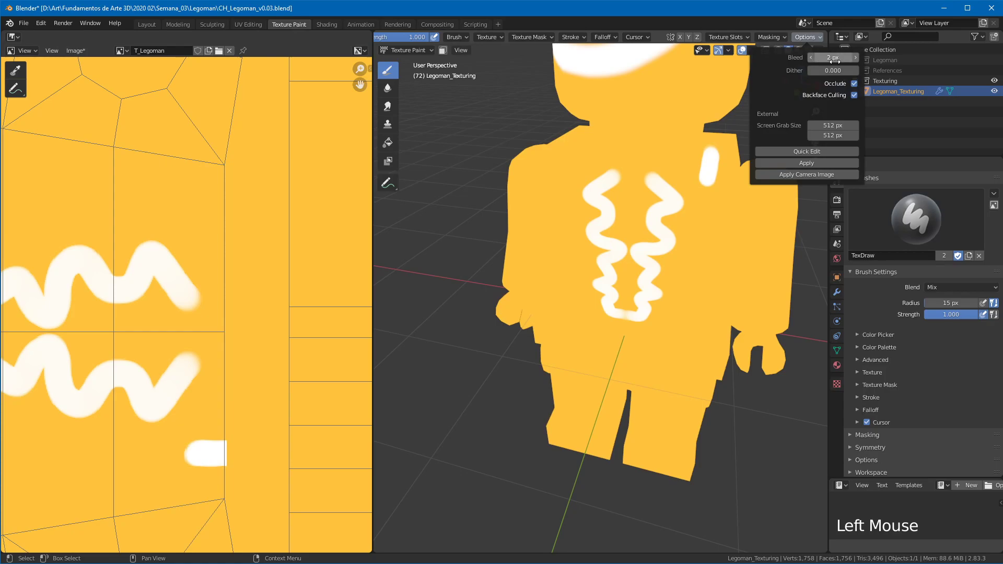
middle_click_drag(226, 451, 181, 371, "shift")
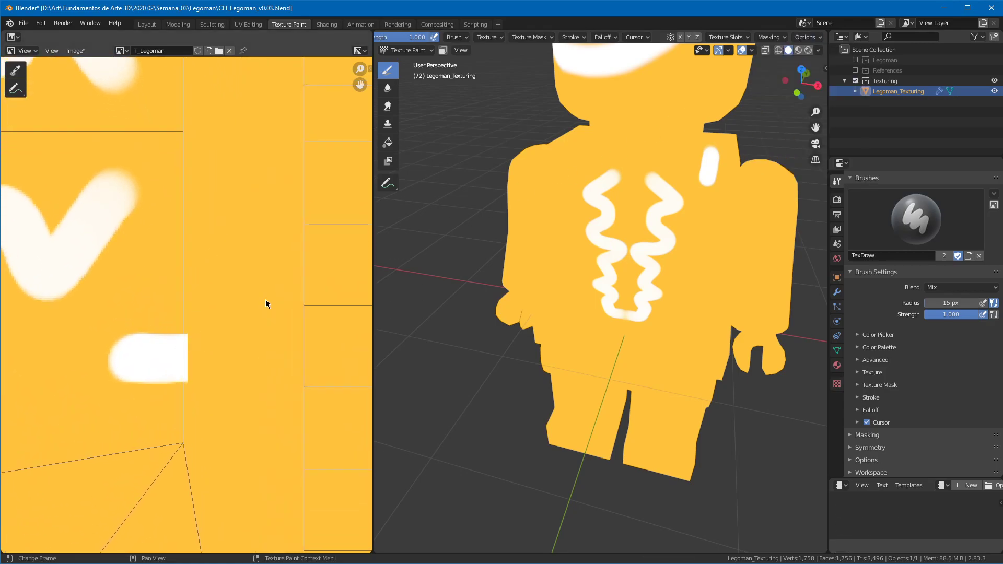
Step: Set the paint Bleed to 8 px and repaint the shoulder-edge stroke, checking its overflow past the UV border
left_click(805, 37)
left_click(824, 57)
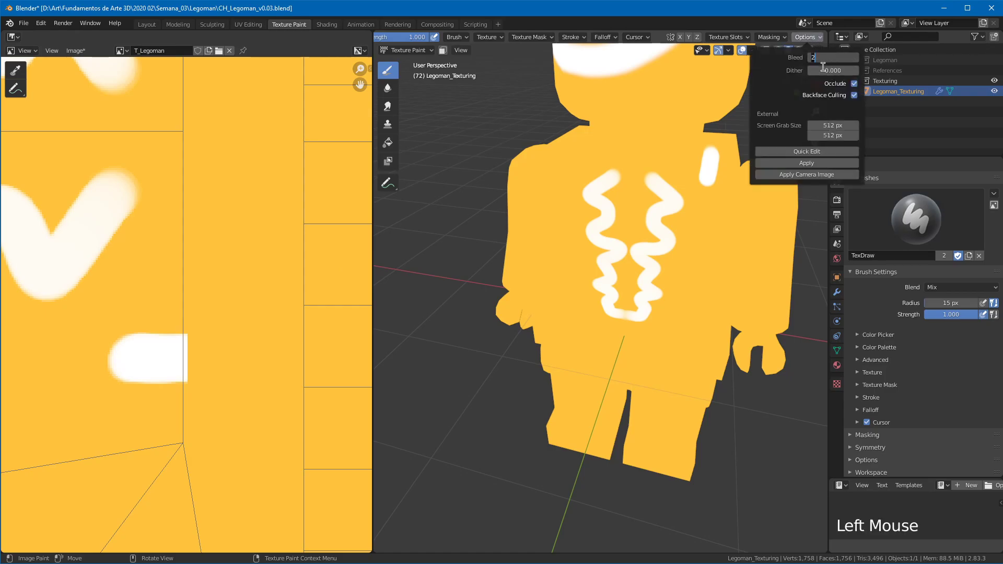
type("8")
key("Return")
middle_click_drag(304, 196, 176, 325, "ctrl")
left_click(713, 149)
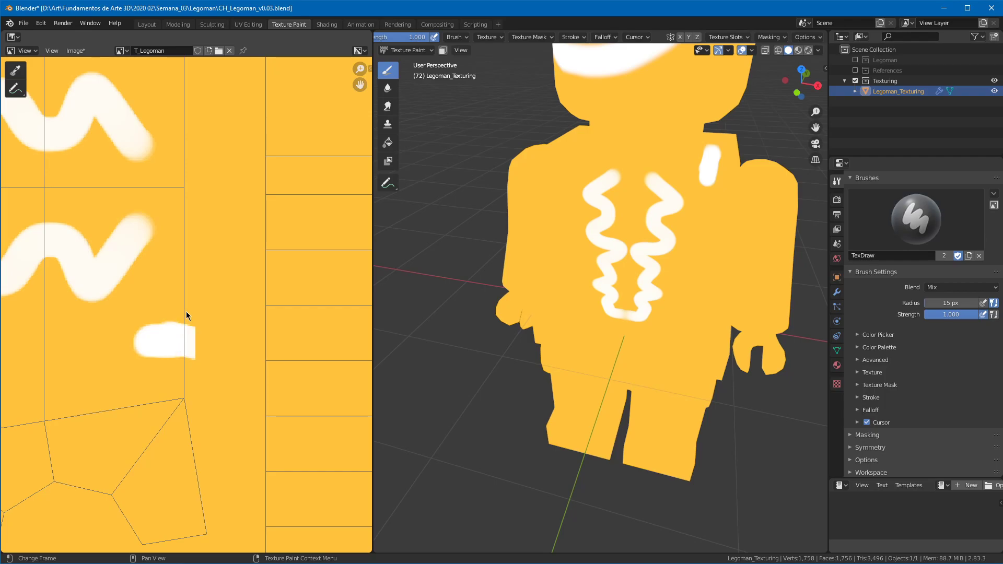
middle_click_drag(217, 253, 202, 112, "ctrl")
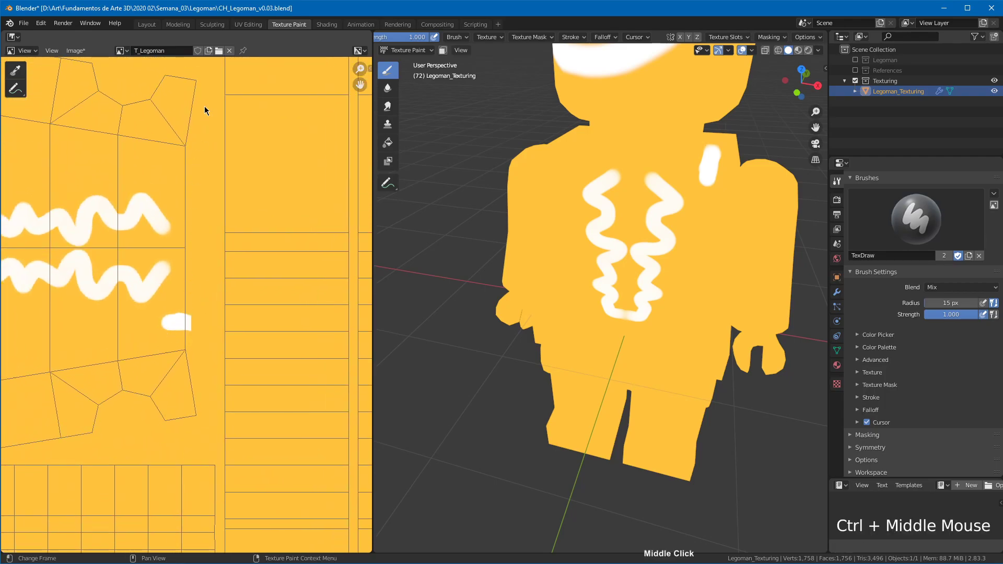
middle_click_drag(200, 349, 194, 324, "ctrl")
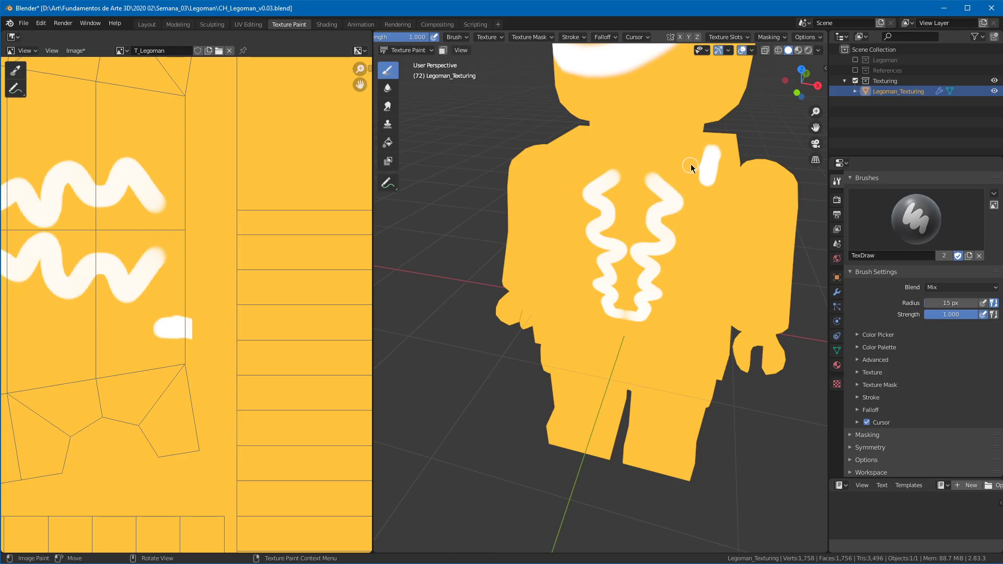
Step: Paint white strokes on the torso beside the left wavy line, with Occlude and Backface Culling left enabled
left_click(811, 38)
left_click(806, 37)
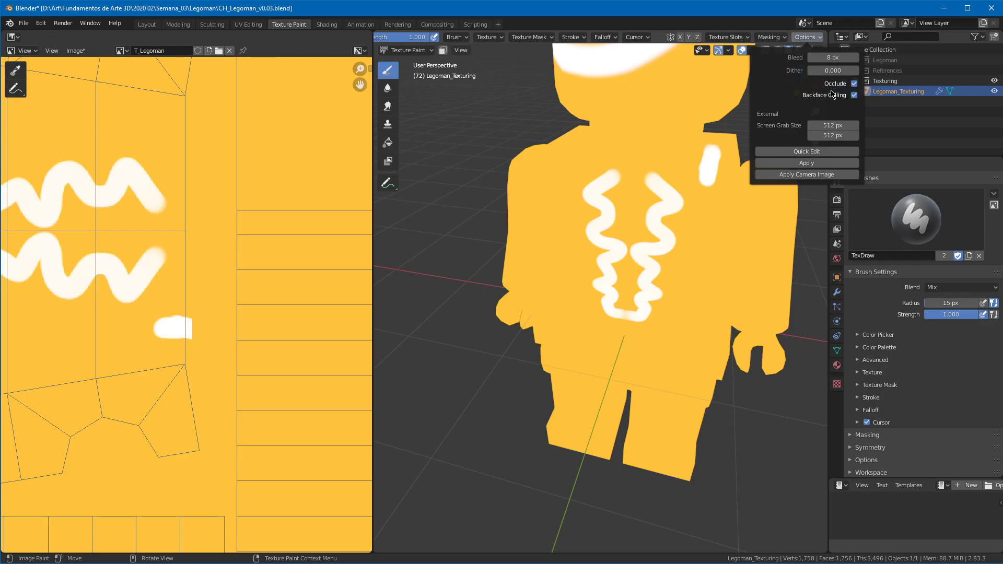
middle_click_drag(670, 219, 719, 188)
mouse_move(567, 215)
left_mouse_down()
mouse_move(551, 283)
mouse_move(587, 261)
left_mouse_up()
middle_click_drag(575, 214, 622, 206)
mouse_move(554, 214)
middle_mouse_down()
mouse_move(569, 227)
mouse_move(557, 229)
middle_mouse_up()
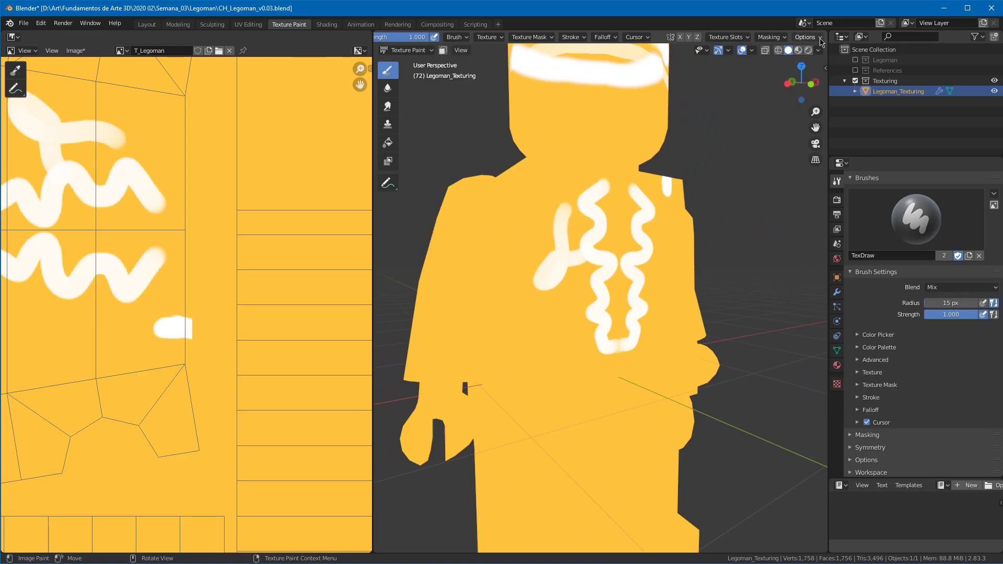
Step: Paint white strokes beside the chest's wavy lines and across both shoulders with Occlude and Backface Culling turned off
left_click(806, 36)
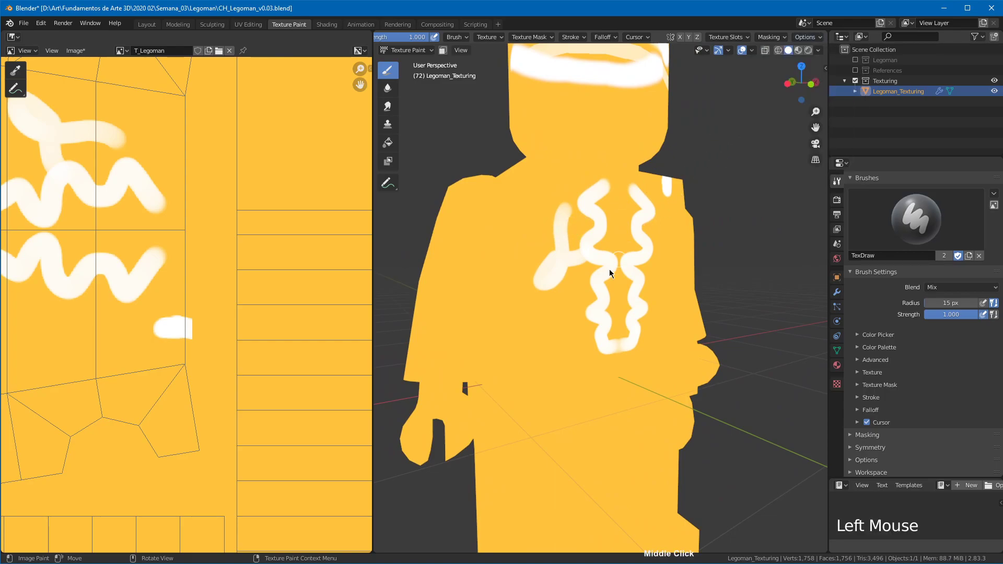
middle_click_drag(610, 268, 607, 259)
left_click_drag(678, 228, 676, 292)
mouse_move(676, 292)
middle_mouse_down()
mouse_move(533, 297)
mouse_move(594, 309)
mouse_move(601, 297)
middle_mouse_up()
middle_click_drag(601, 297, 537, 260, "shift")
left_click_drag(456, 259, 661, 252)
mouse_move(661, 252)
middle_mouse_down()
mouse_move(541, 305)
mouse_move(708, 302)
mouse_move(565, 357)
mouse_move(559, 294)
middle_mouse_up()
Step: Paint a horizontal white band across the waist and hands from the front view, and inspect how it projects onto the model
key("KP_1")
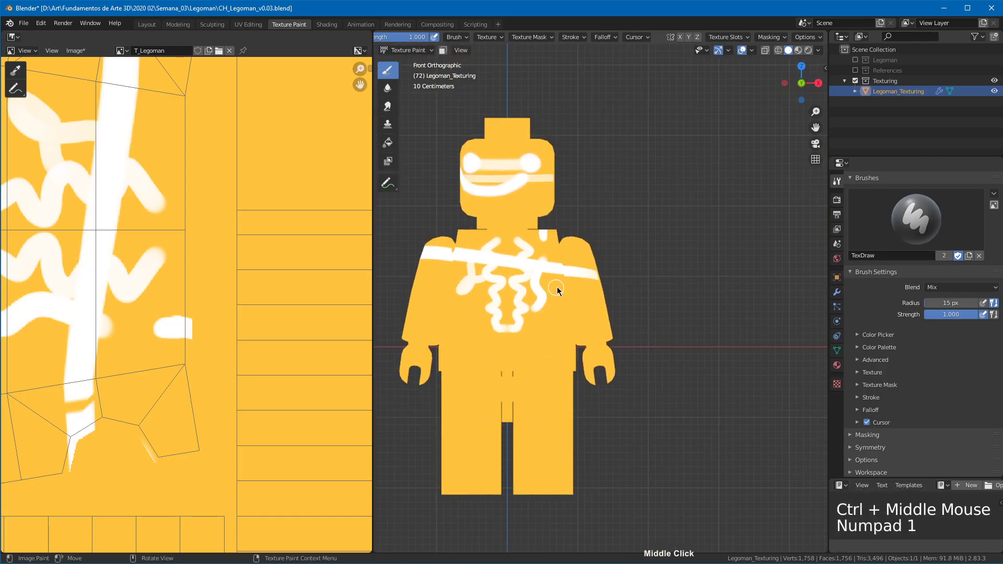
left_click_drag(424, 350, 642, 354)
middle_click_drag(642, 354, 502, 340)
middle_click_drag(562, 350, 609, 321)
Step: Turn Occlude and Backface Culling back on and add a white dab to the chest beside the wavy lines
left_click(815, 36)
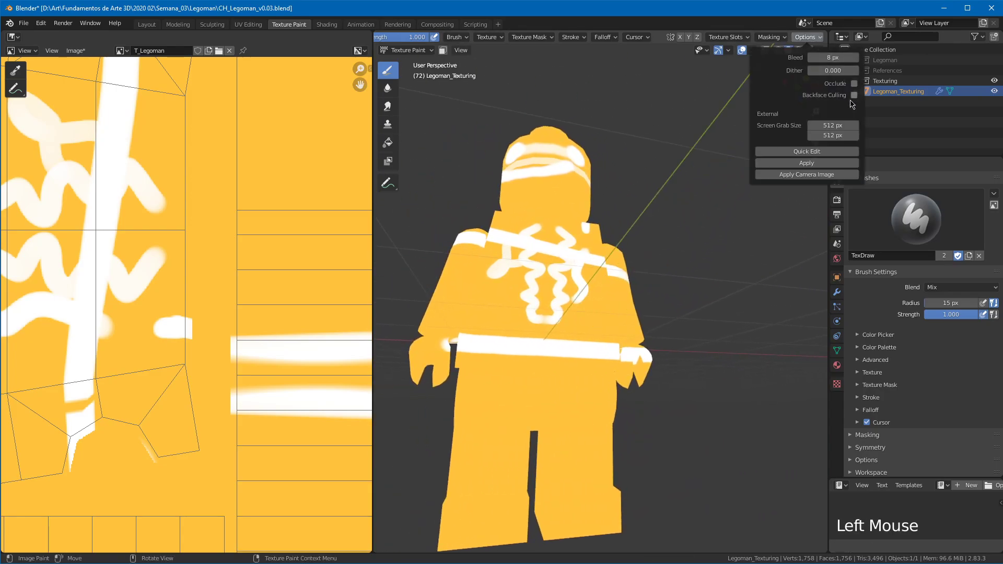
middle_click_drag(612, 246, 518, 336)
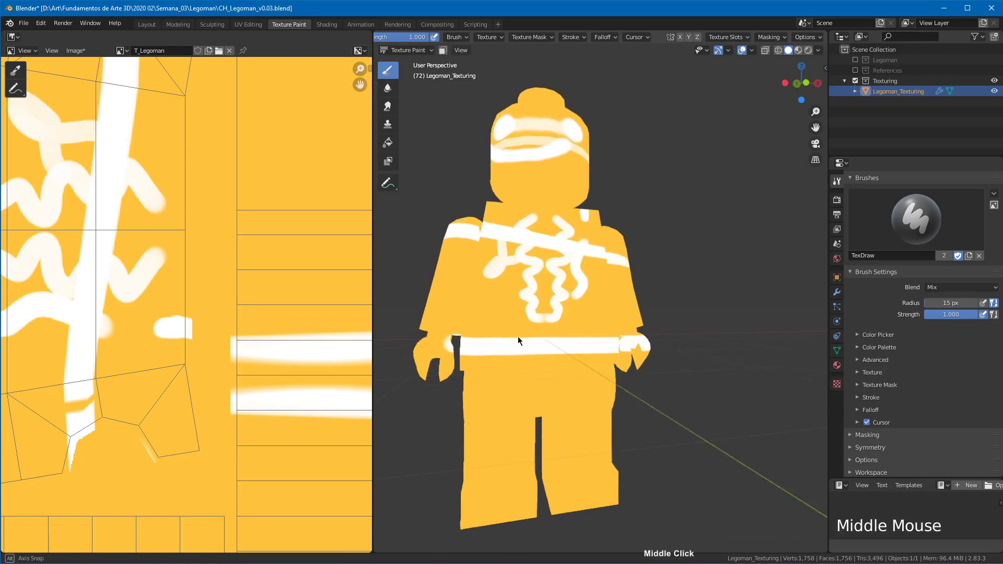
left_click(492, 289)
middle_click_drag(503, 289, 615, 215)
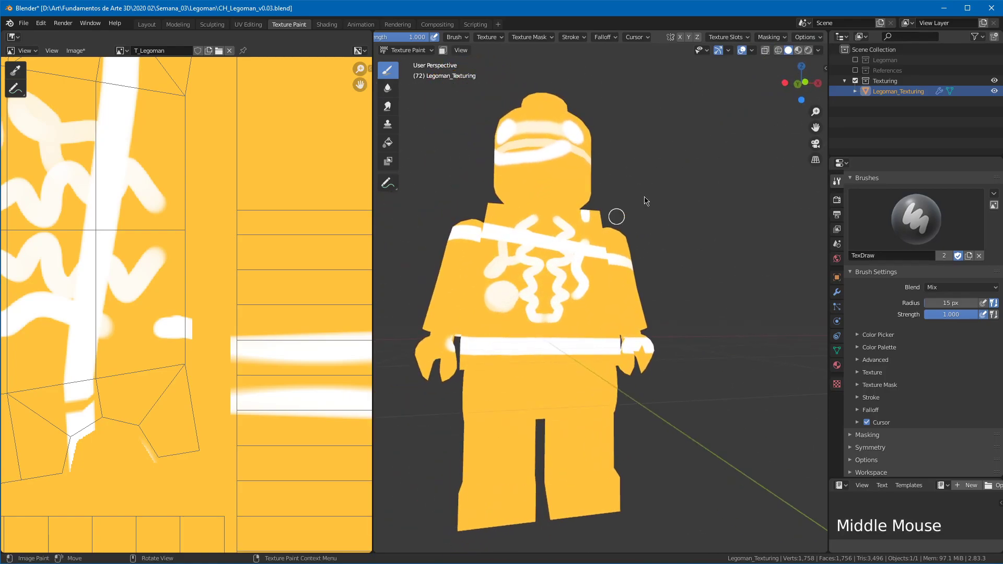
Step: Review the viewport shading settings and the paint options for Bleed, Occlude and Backface Culling
left_click(810, 36)
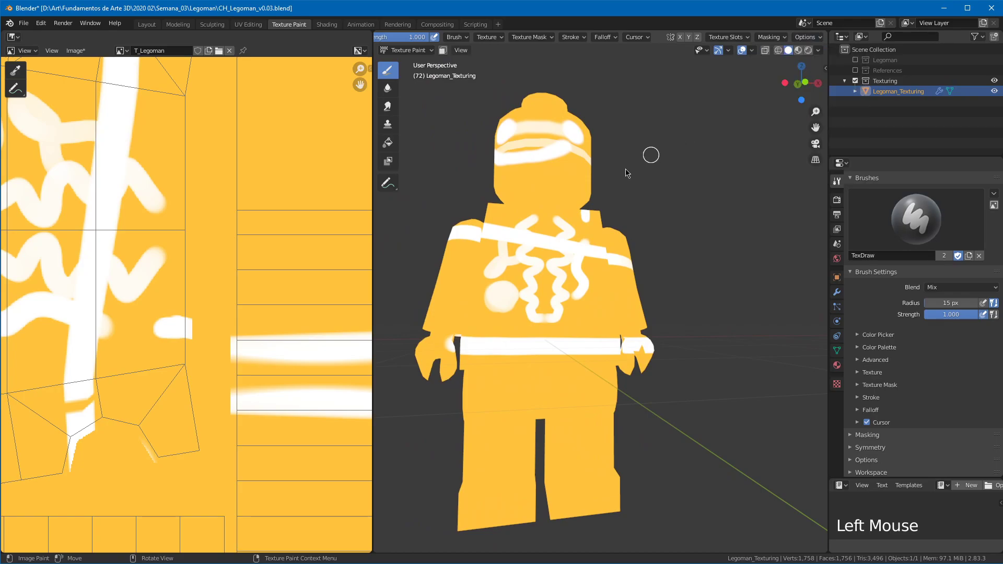
left_click(819, 51)
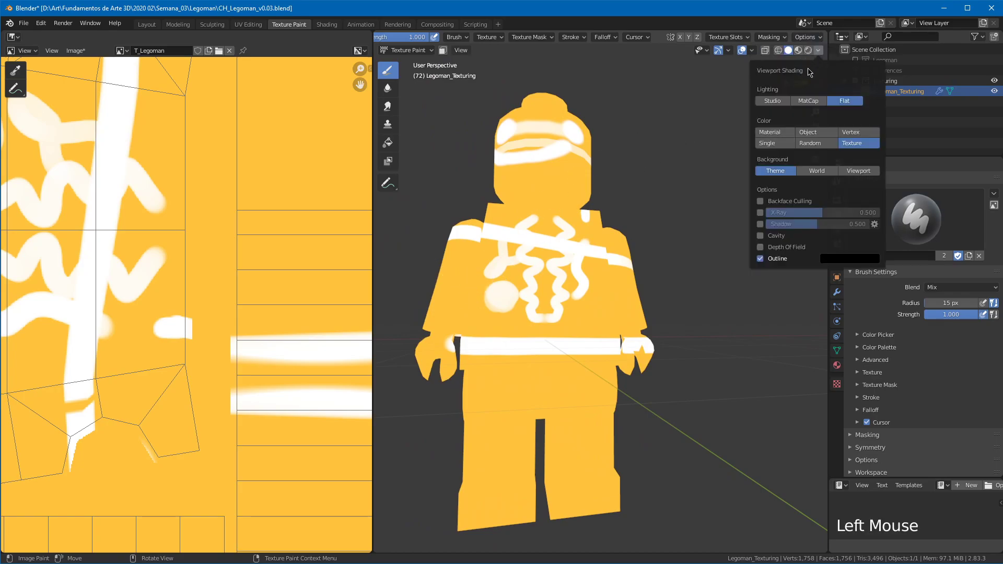
left_click(807, 37)
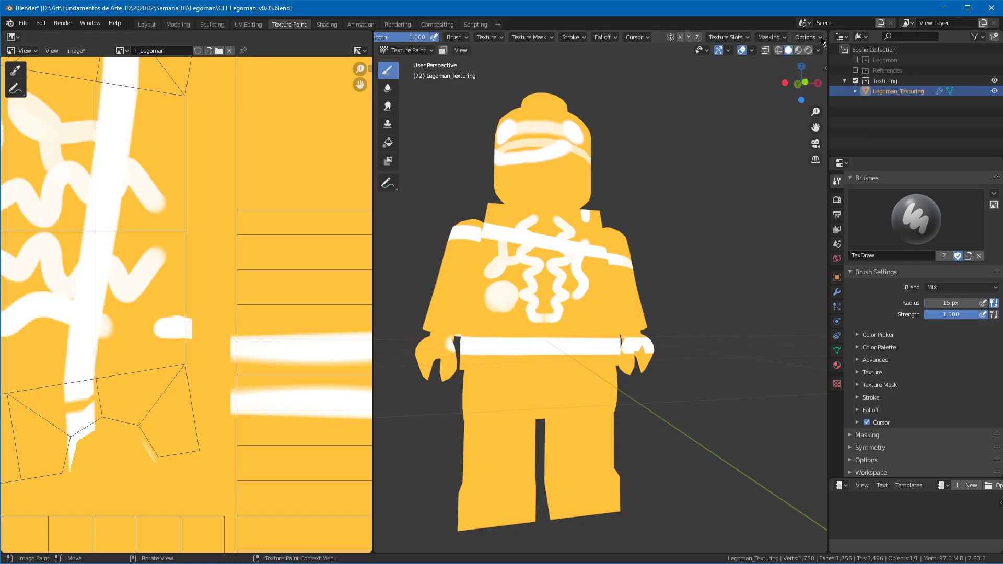
left_click(808, 37)
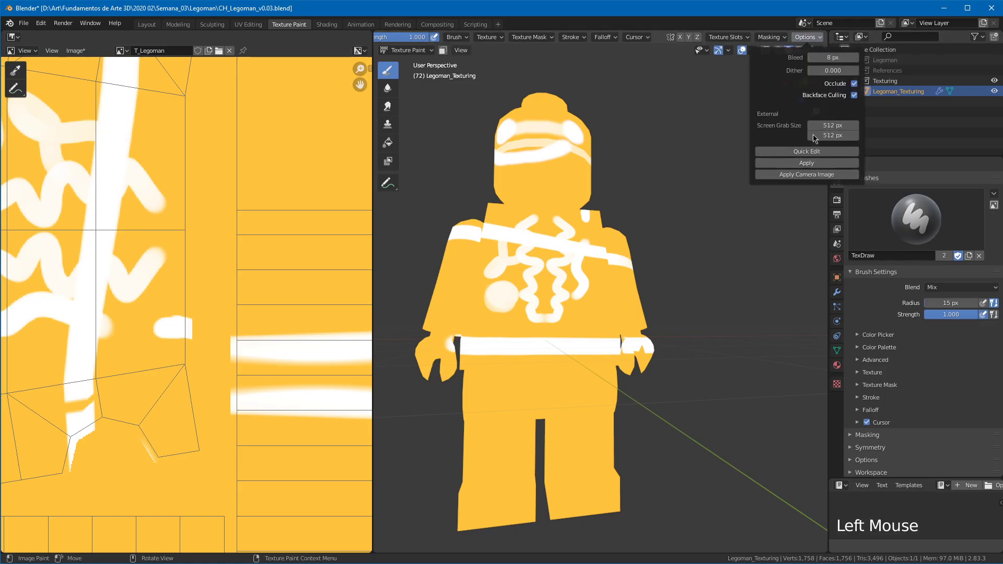
middle_click_drag(674, 222, 630, 230)
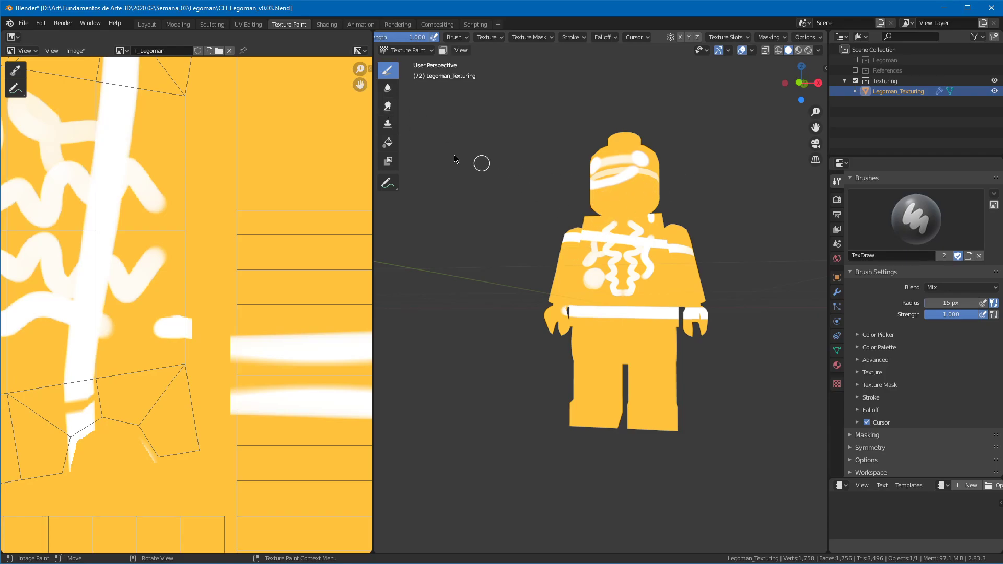
Step: With the Fill tool, sample the model's yellow and fill the whole Legoman to cover the white test strokes
left_click(387, 146)
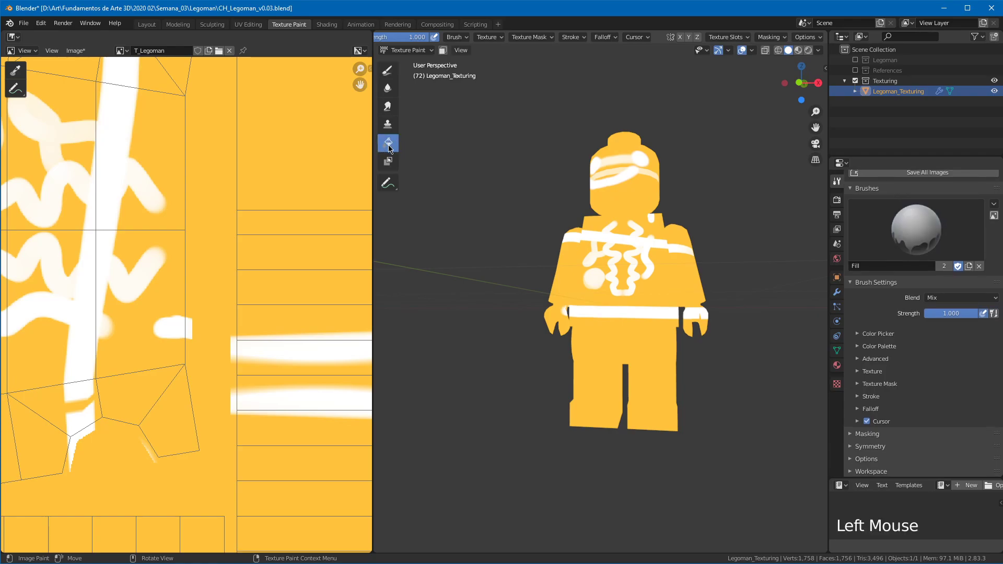
middle_click_drag(263, 137, 174, 287, "ctrl")
middle_click_drag(271, 159, 215, 220, "shift")
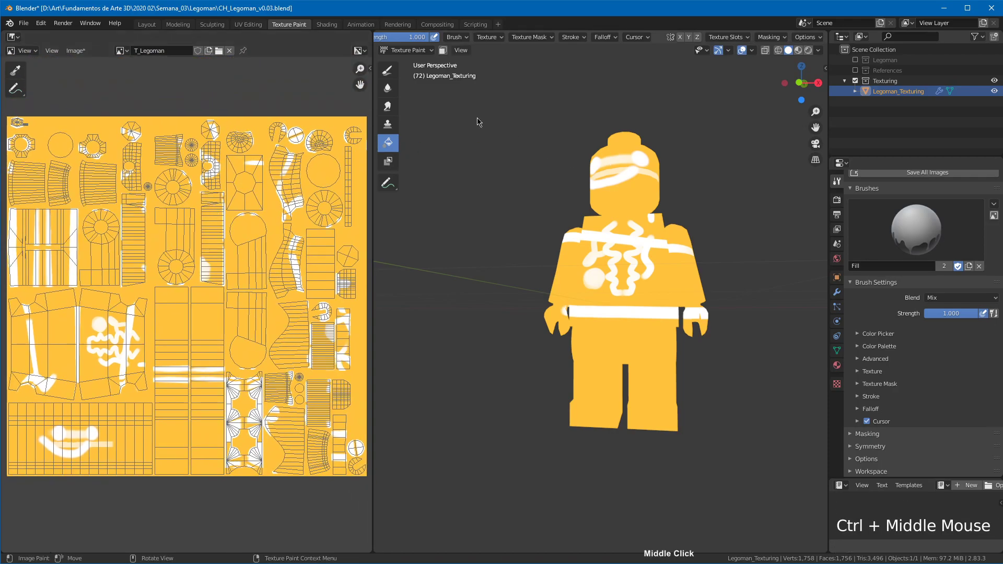
middle_click_drag(450, 40, 625, 41)
middle_click_drag(376, 39, 524, 40)
left_click(523, 39)
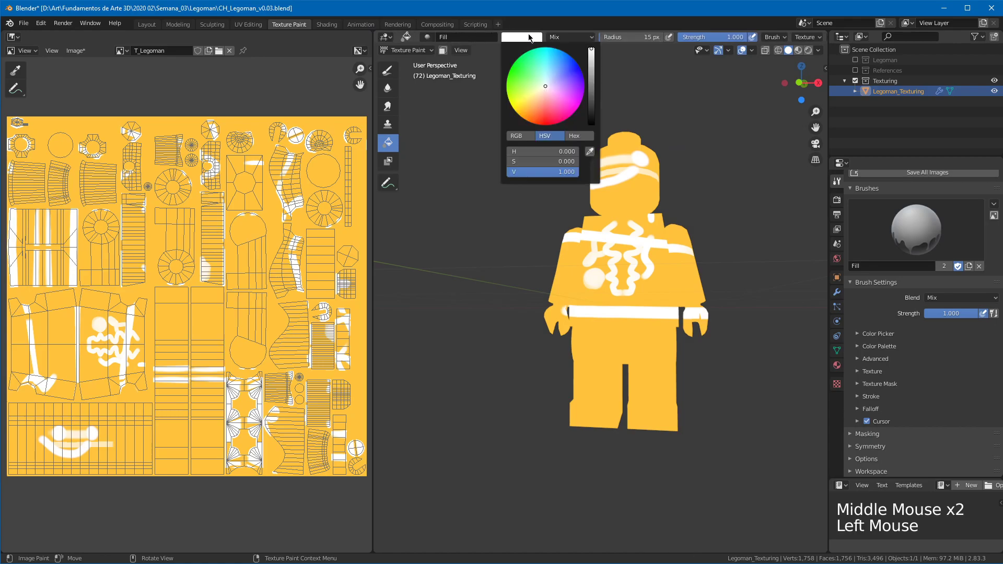
left_click(590, 152)
left_click(629, 195)
left_click(606, 169)
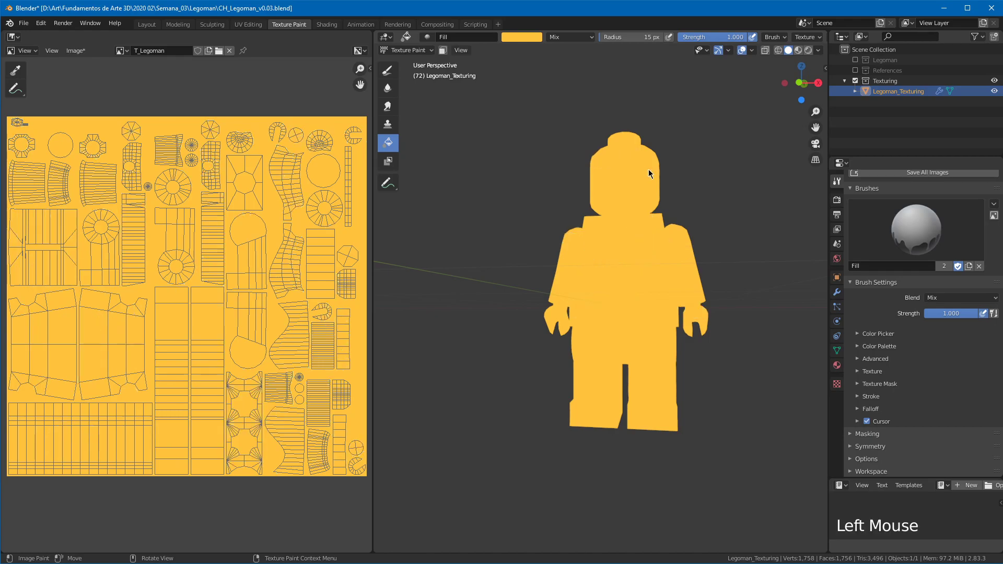
mouse_move(644, 182)
middle_mouse_down()
mouse_move(667, 197)
mouse_move(658, 180)
middle_mouse_up()
middle_click_drag(648, 142, 553, 222, "ctrl")
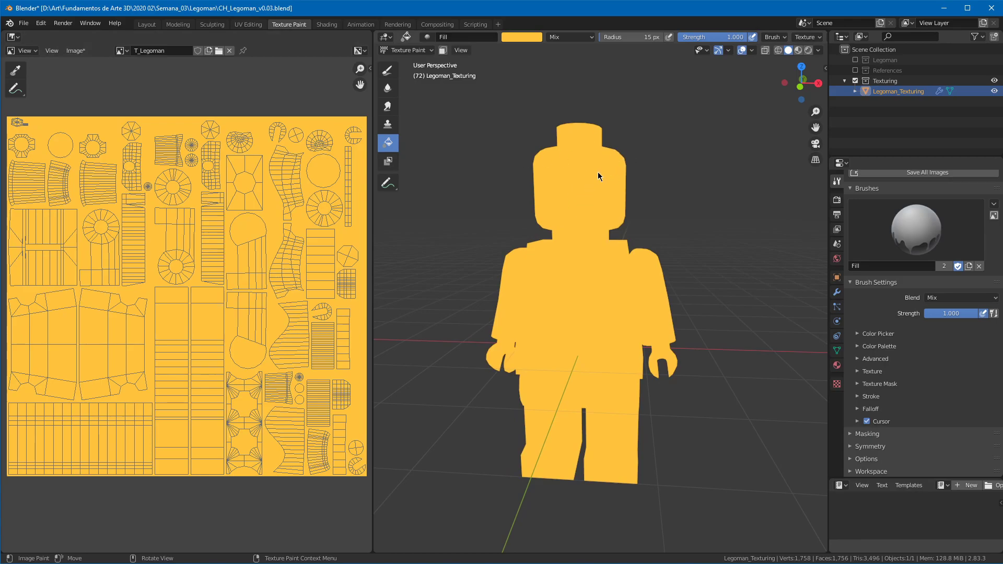
Step: In Edit Mode, select the linked geometry of the head and both hands, then invert the selection
key("Tab")
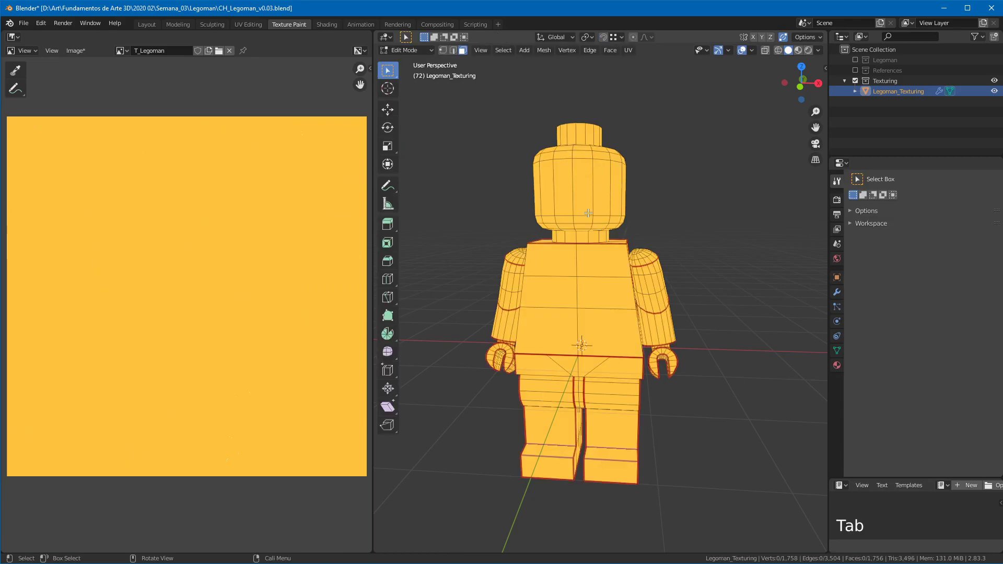
left_click(585, 199)
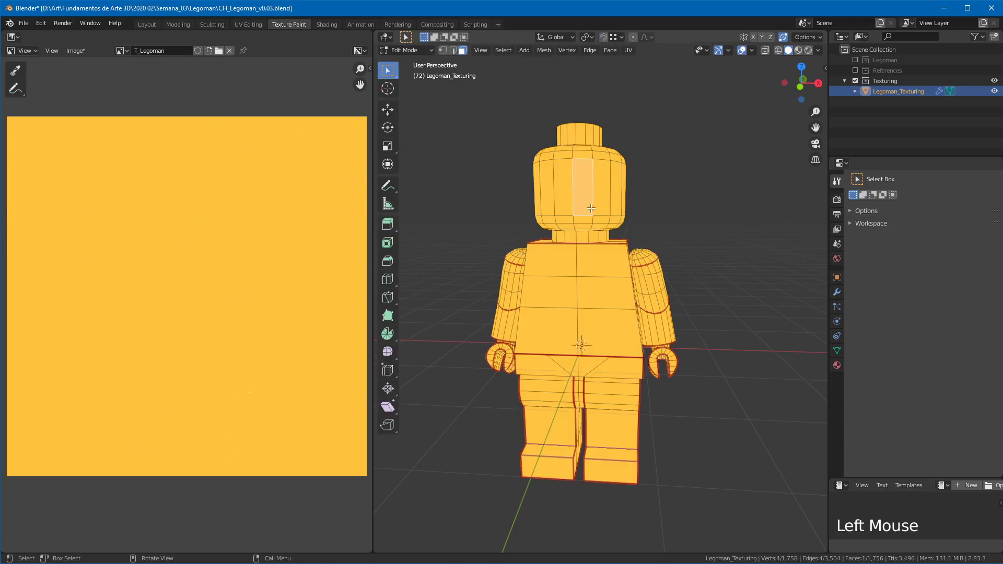
key("Delete")
key("l")
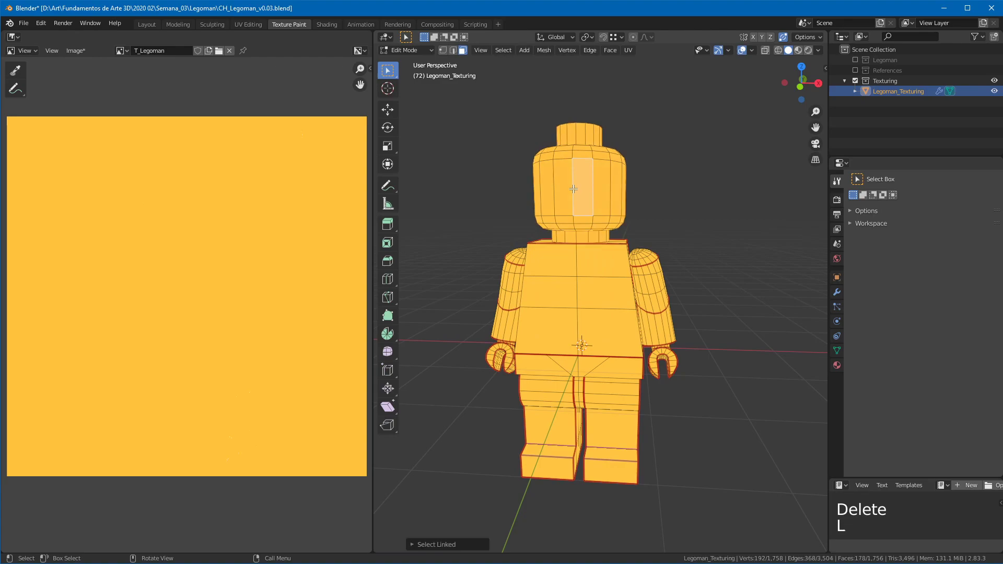
key("l")
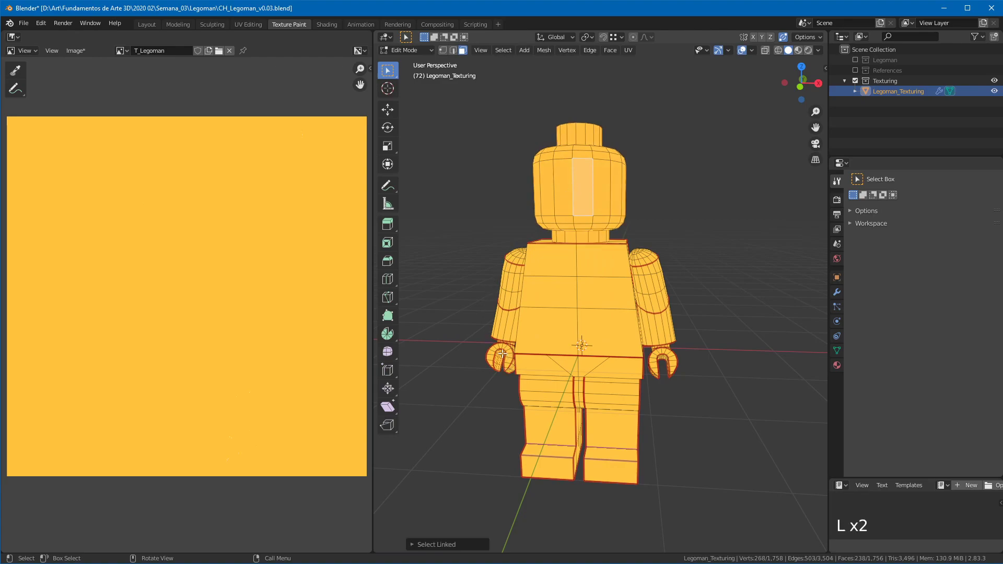
key("1")
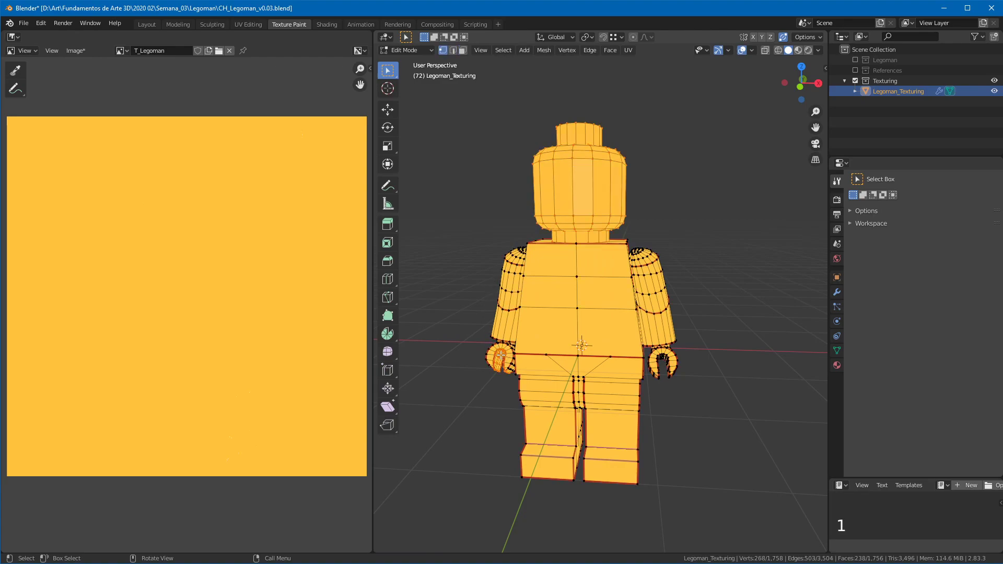
key("l")
key("l")
key("l")
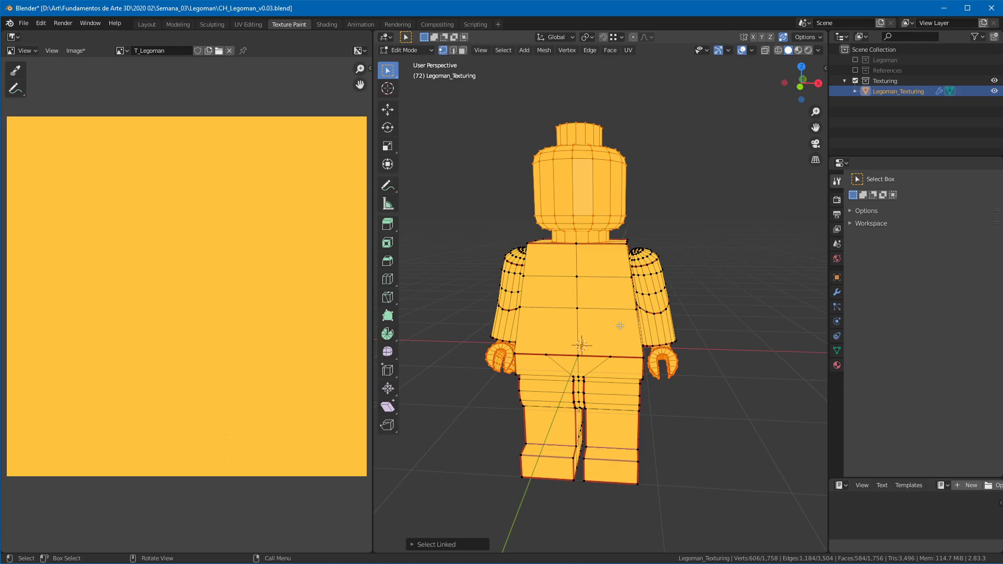
key("ctrl+i")
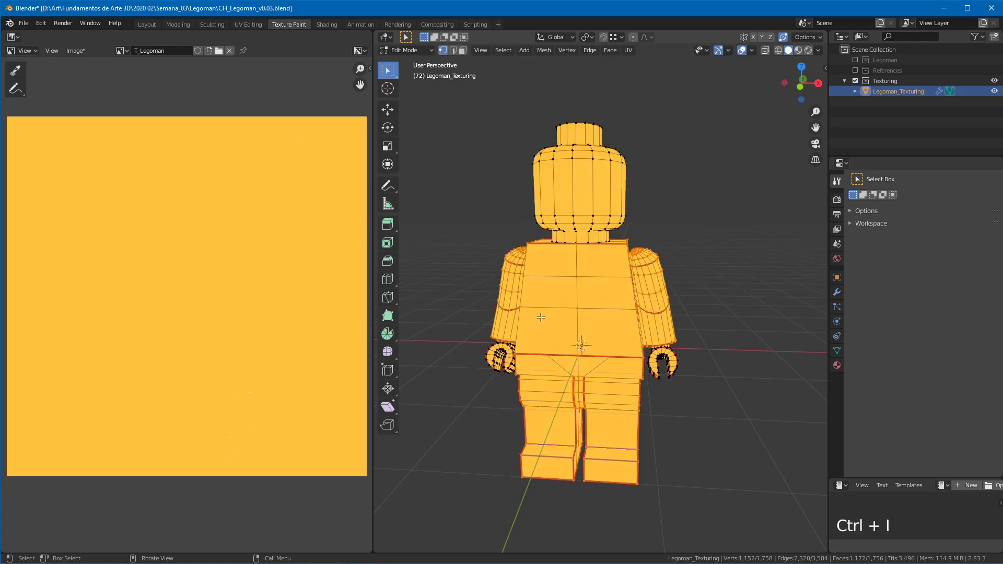
mouse_move(586, 264)
middle_mouse_down()
mouse_move(627, 242)
mouse_move(579, 283)
middle_mouse_up()
Step: Select only the linked geometry of the torso and both arms, and return to Texture Paint mode
left_click(578, 282)
key("l")
key("l")
key("l")
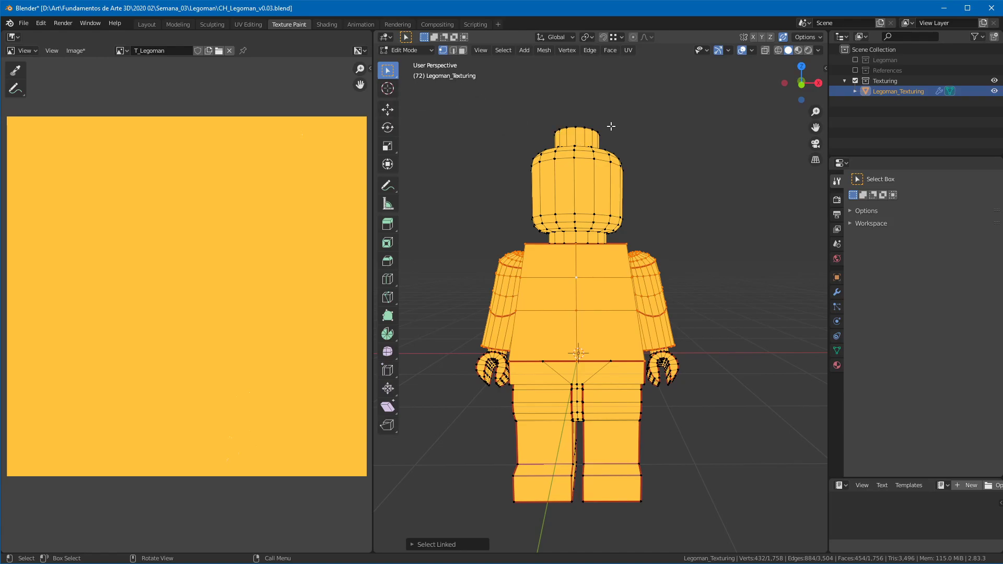
key("Tab")
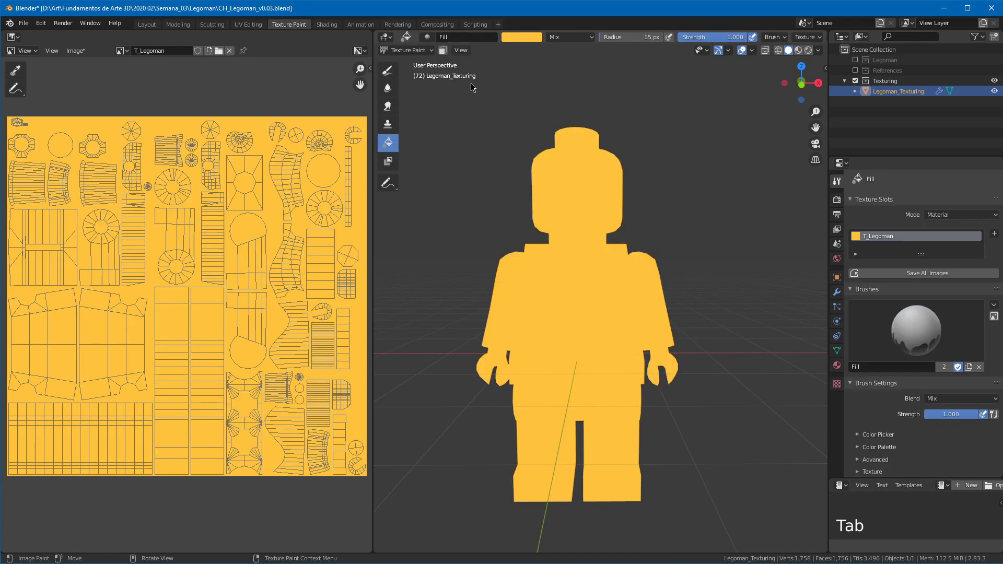
Step: Set the Fill brush colour to a medium blue
left_click(511, 40)
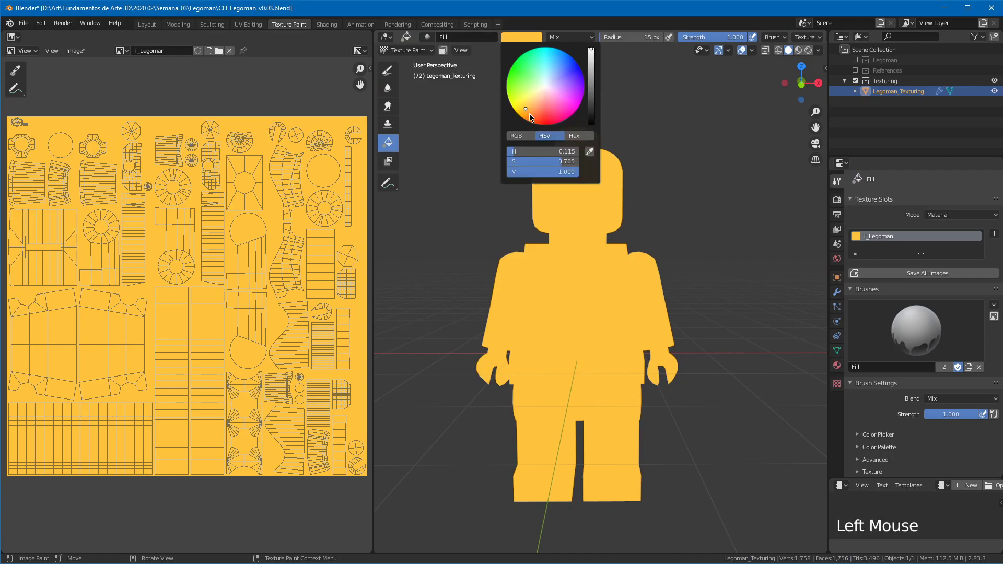
mouse_move(563, 77)
left_mouse_down()
mouse_move(566, 62)
mouse_move(591, 71)
left_mouse_up()
left_click(563, 64)
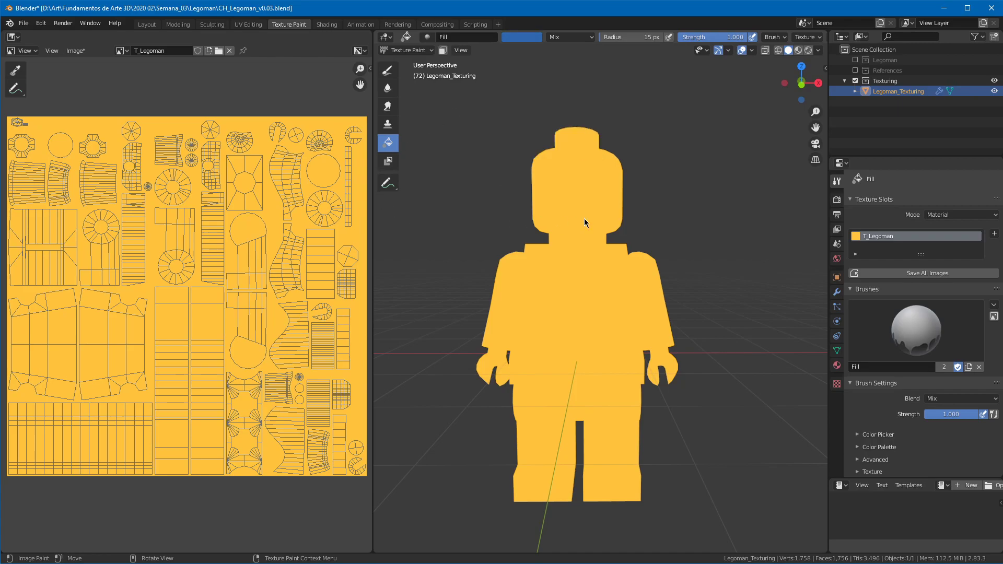
Step: Try filling the model with blue without a face mask, and undo the fill
left_click(593, 268)
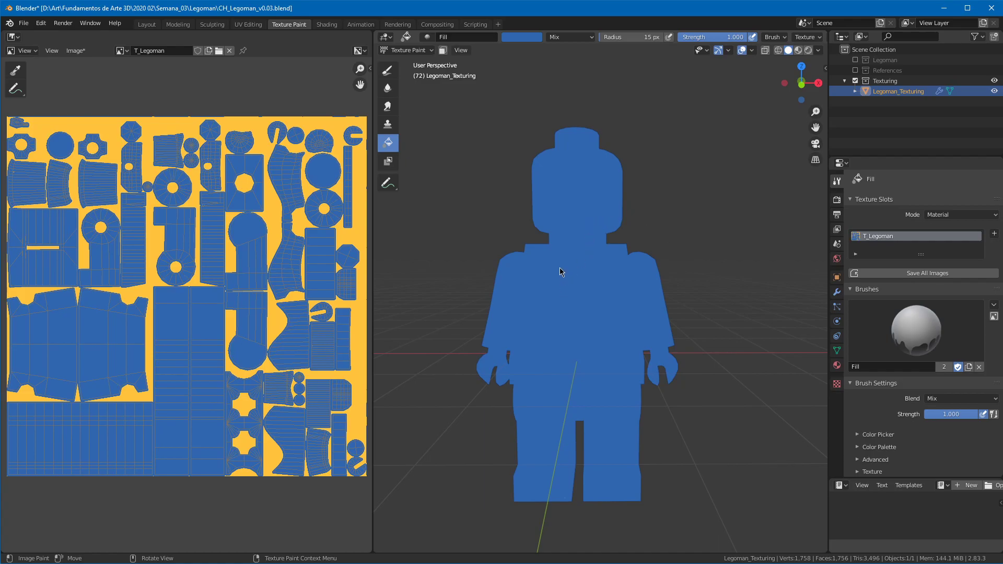
key("ctrl+z")
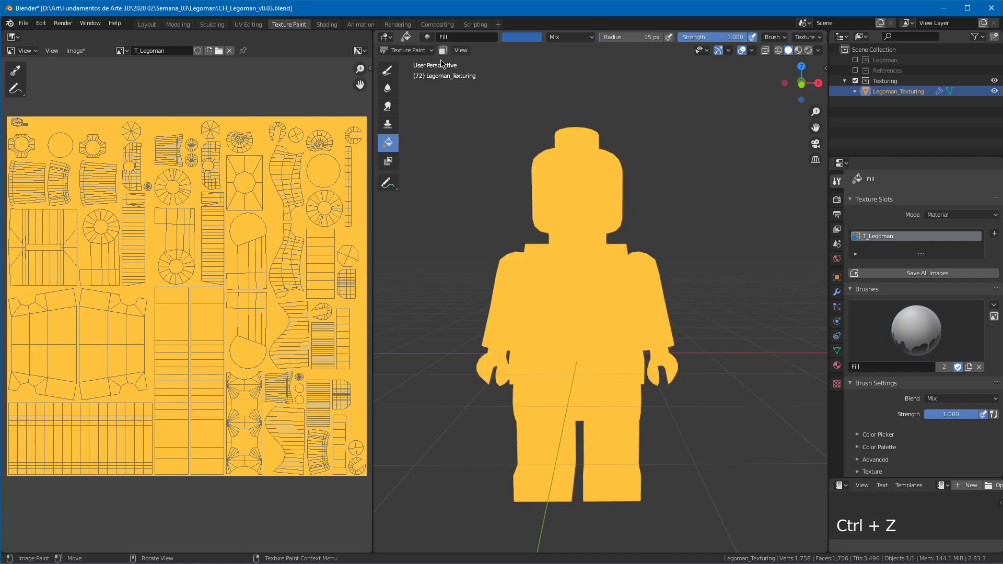
left_click_drag(445, 64, 453, 116)
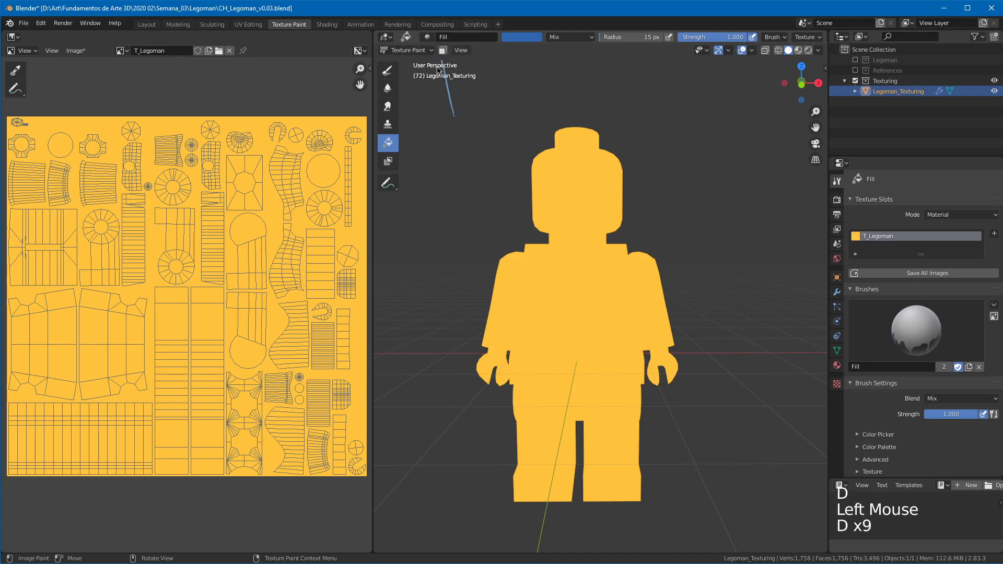
key("d")
mouse_move(441, 92)
right_mouse_down()
mouse_move(447, 67)
mouse_move(457, 125)
right_mouse_up()
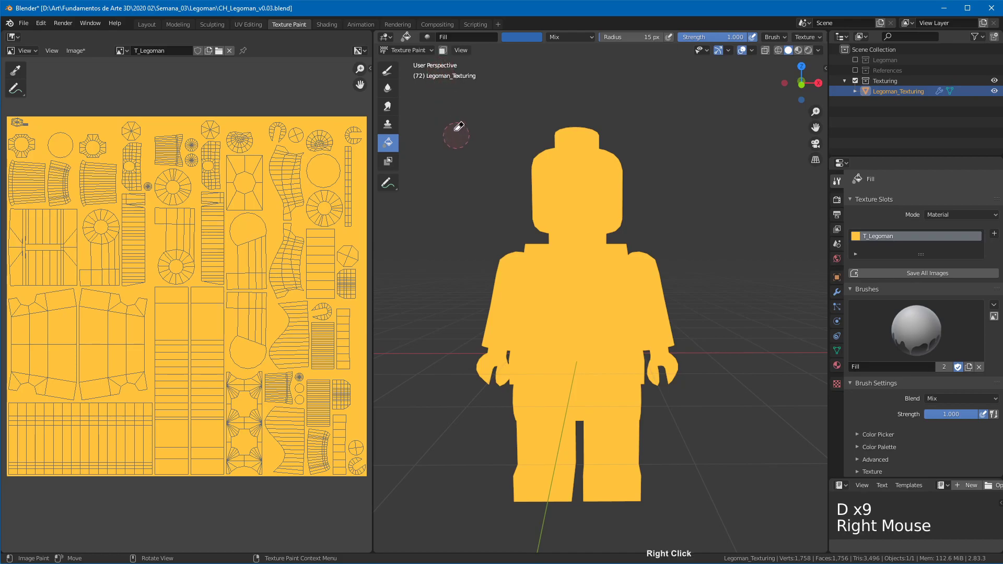
Step: Enable face selection masking for painting and fill the selected torso and arms with blue
left_click(443, 50)
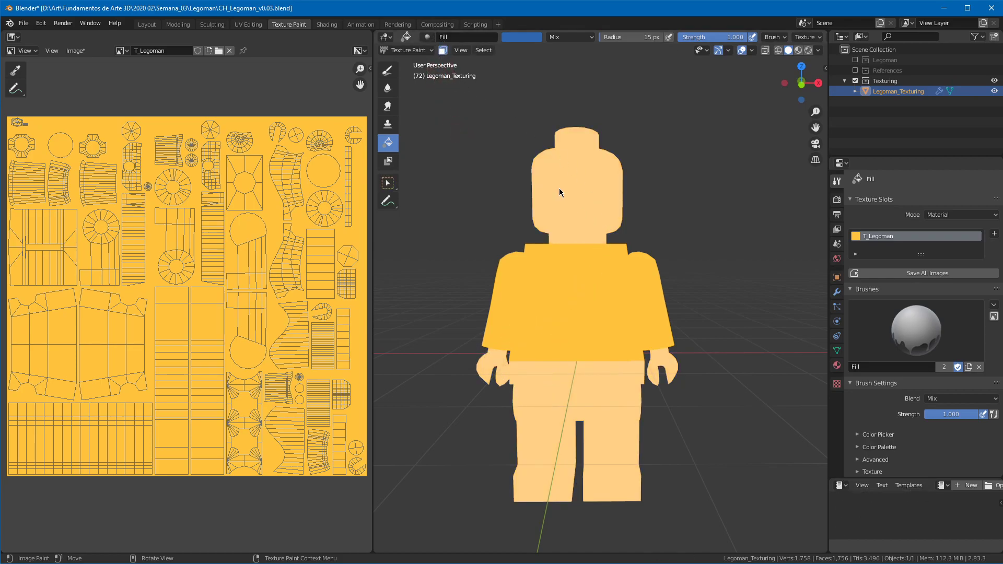
left_click(558, 288)
mouse_move(585, 268)
middle_mouse_down()
mouse_move(757, 259)
mouse_move(590, 256)
middle_mouse_up()
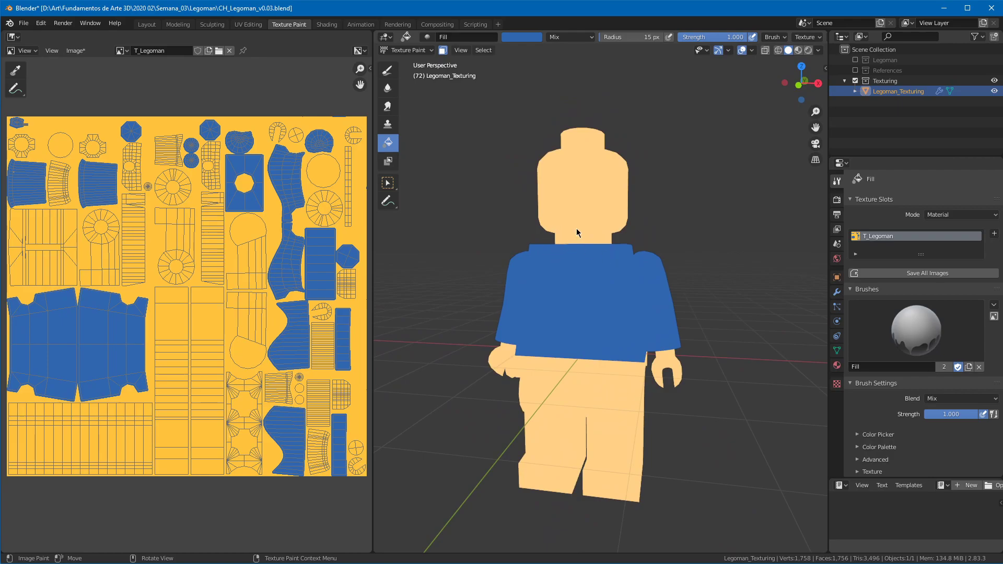
Step: Expand the Fill brush's Color Picker settings and switch its colour type to Gradient
middle_click_drag(895, 416, 895, 315)
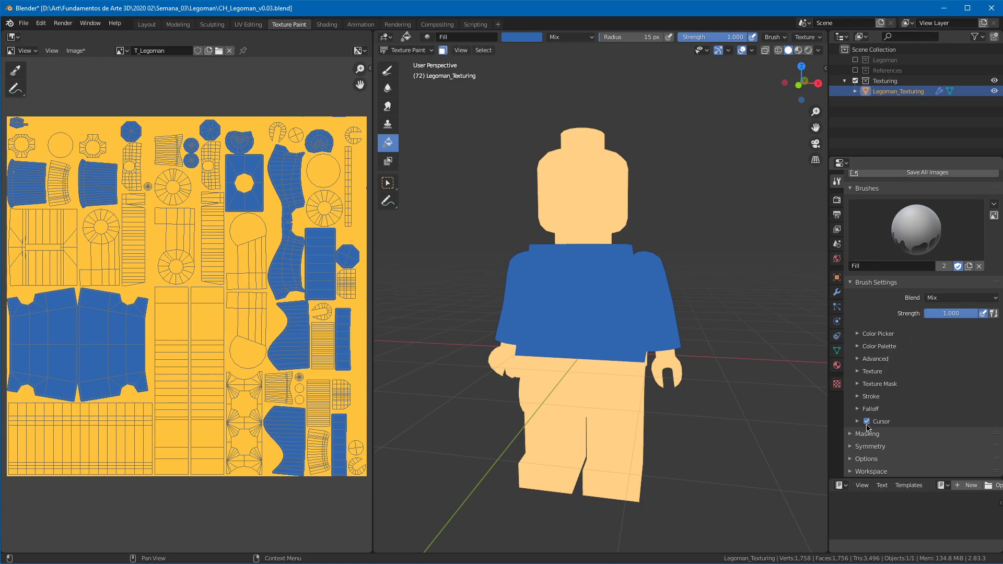
left_click(869, 334)
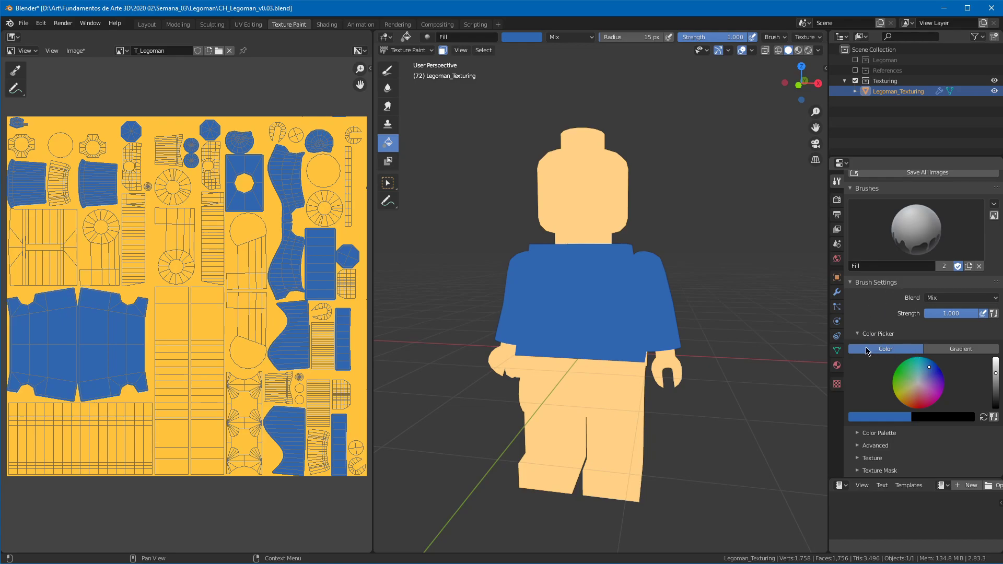
left_click(963, 349)
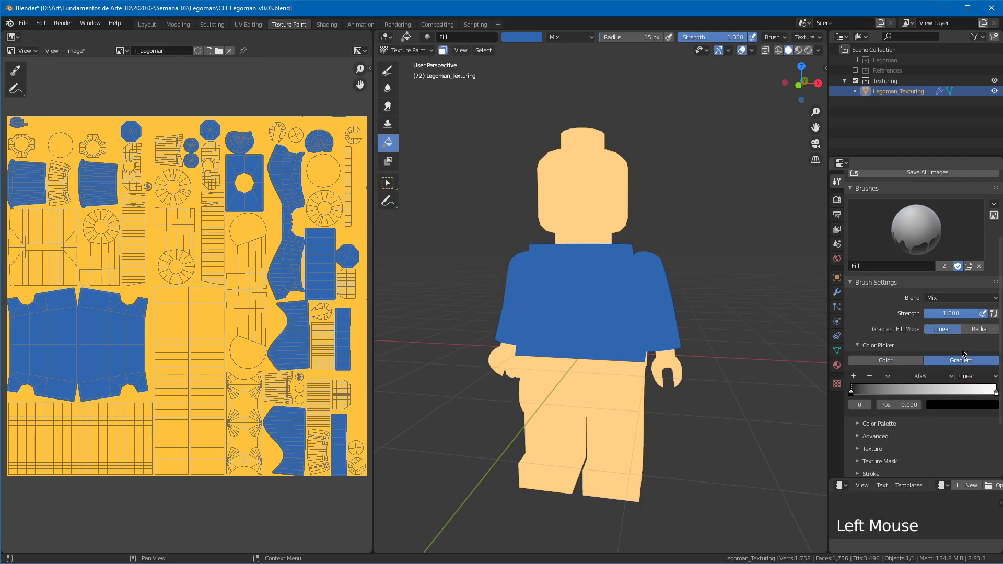
Step: Set the fill gradient's first stop to light blue and its last stop to dark blue
left_click(853, 396)
left_click(944, 406)
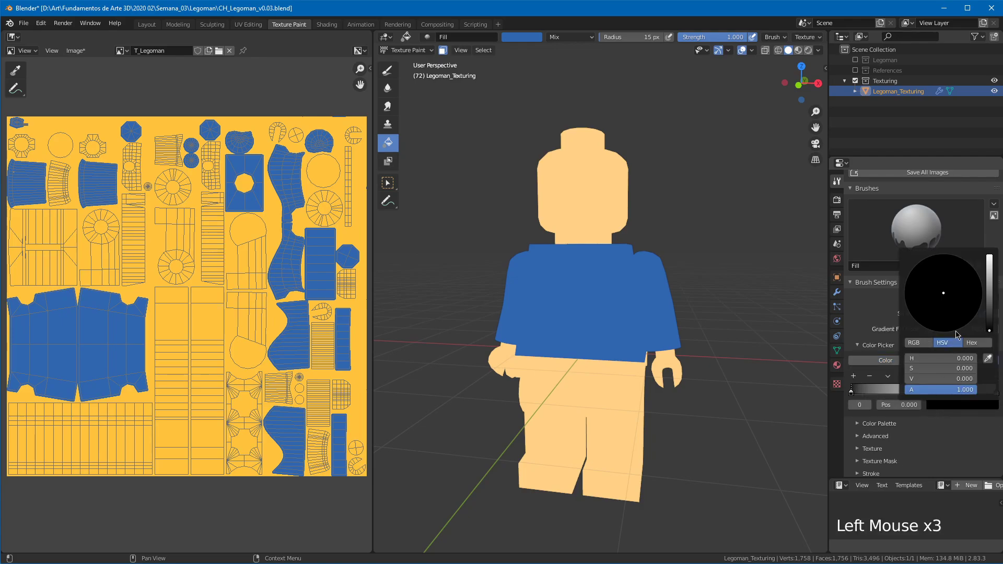
left_click_drag(985, 302, 952, 271)
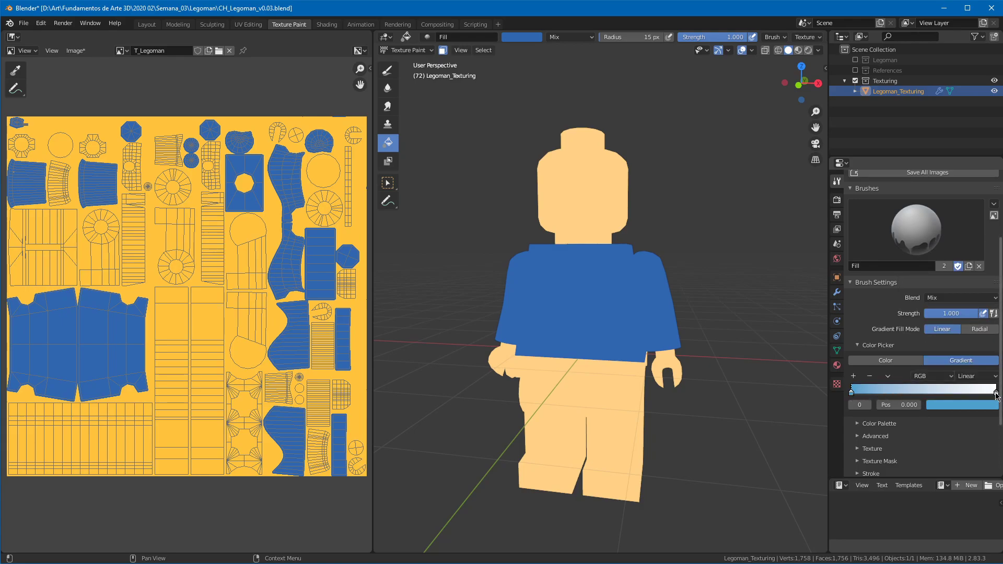
left_click(996, 392)
left_click(952, 411)
left_click(948, 410)
left_click(949, 410)
left_click_drag(964, 275, 968, 272)
scroll(952, 291, "down", 10)
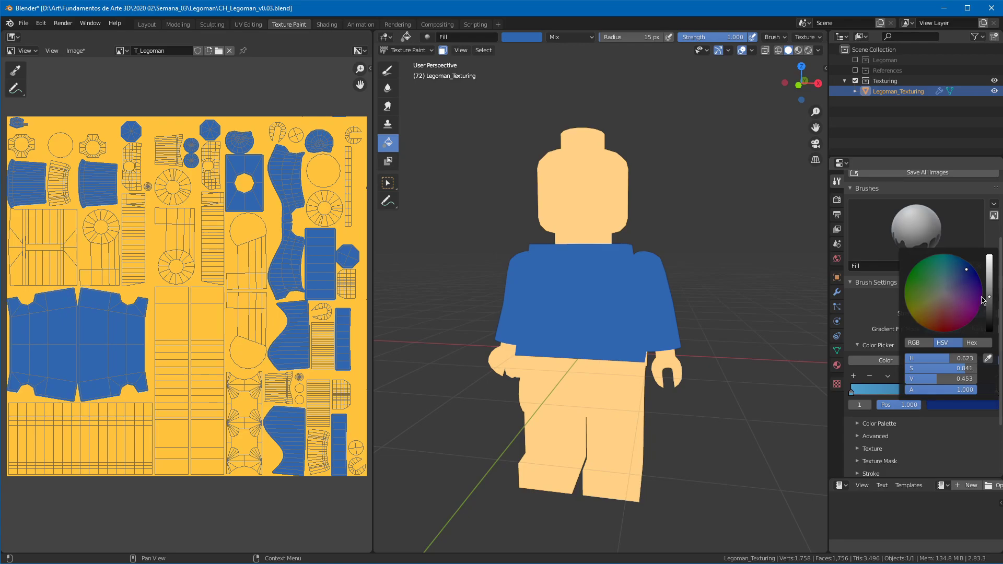
Step: Try linear gradient fills on the shirt from the front view, running upward from the waist and diagonally across the torso
key("KP_1")
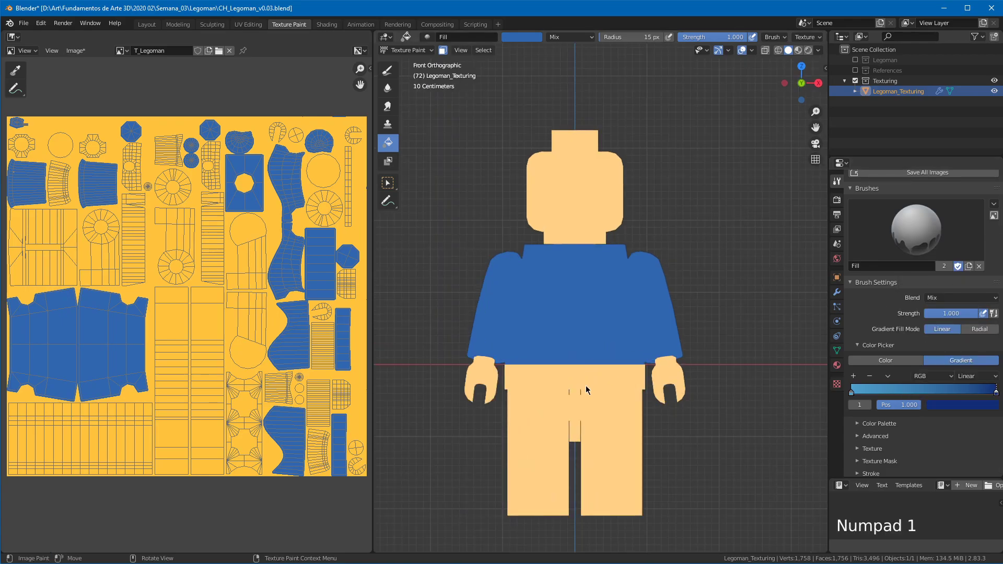
left_click_drag(572, 380, 573, 253)
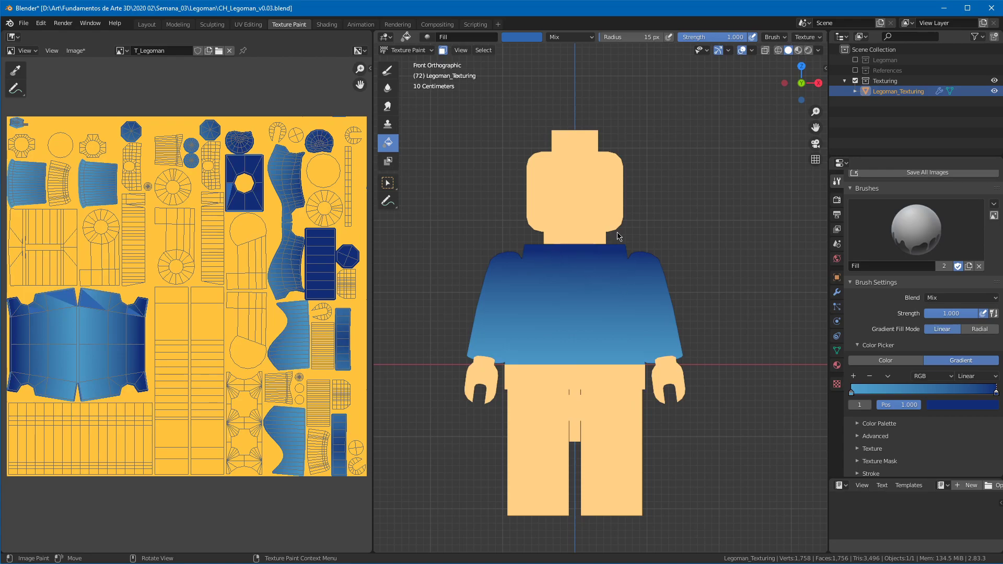
mouse_move(660, 221)
left_mouse_down()
mouse_move(565, 315)
mouse_move(617, 319)
left_mouse_up()
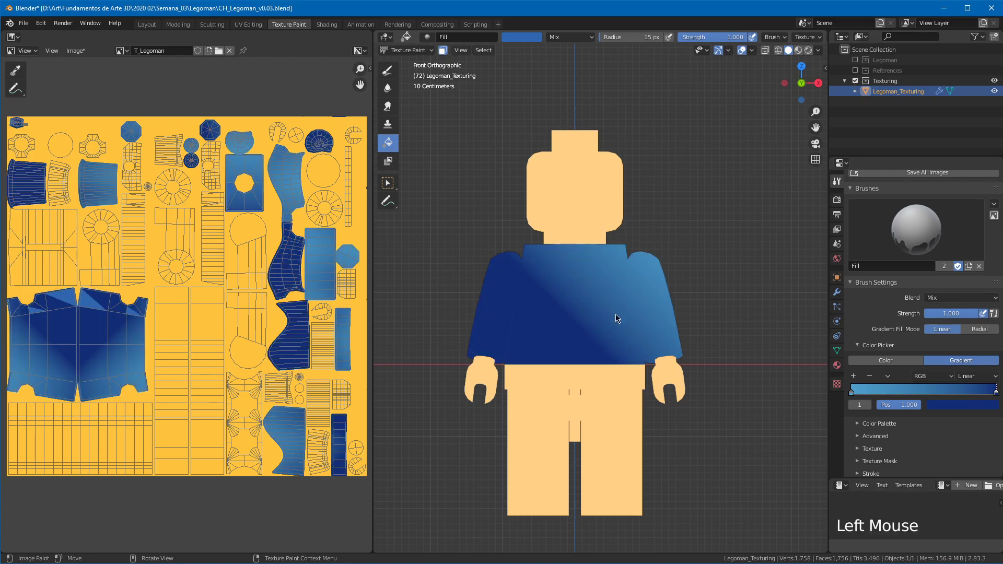
mouse_move(504, 315)
left_mouse_down()
mouse_move(632, 297)
mouse_move(604, 344)
mouse_move(572, 347)
mouse_move(567, 371)
left_mouse_up()
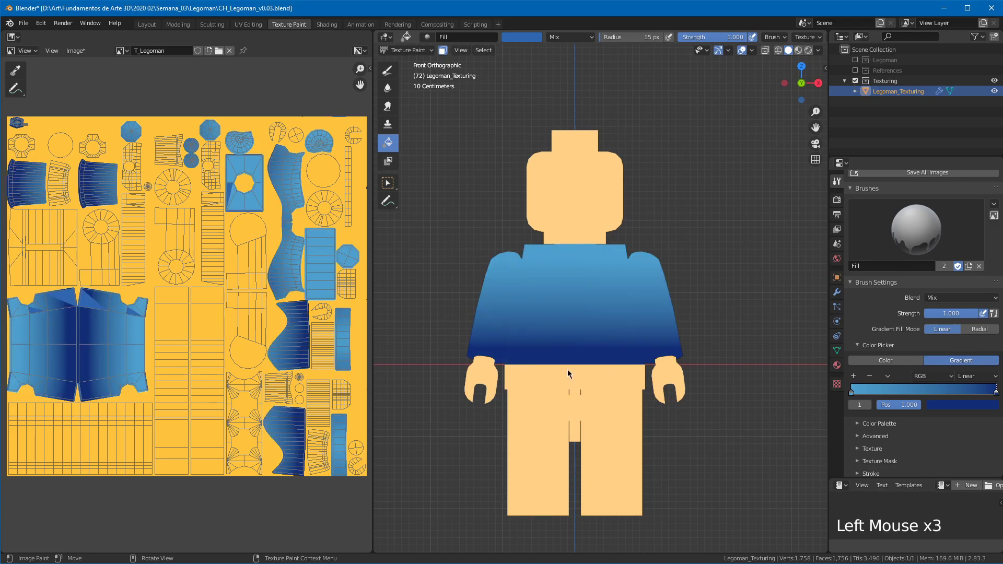
Step: Fill the shirt repeatedly with downward linear gradients from the front view, starting the later ones above the head
left_click_drag(576, 248, 579, 390)
left_click_drag(577, 92, 573, 353)
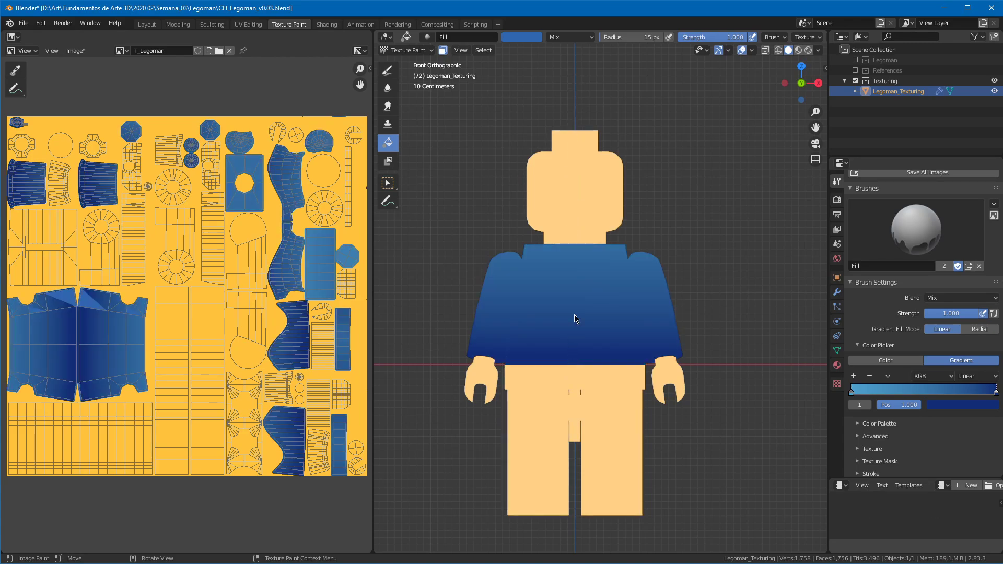
left_click_drag(573, 76, 569, 345)
left_click_drag(573, 92, 569, 345)
left_click_drag(575, 107, 575, 342)
Step: Enable Cavity in the viewport shading and examine the gradient on the shirt's side and back
middle_click_drag(715, 217, 674, 299)
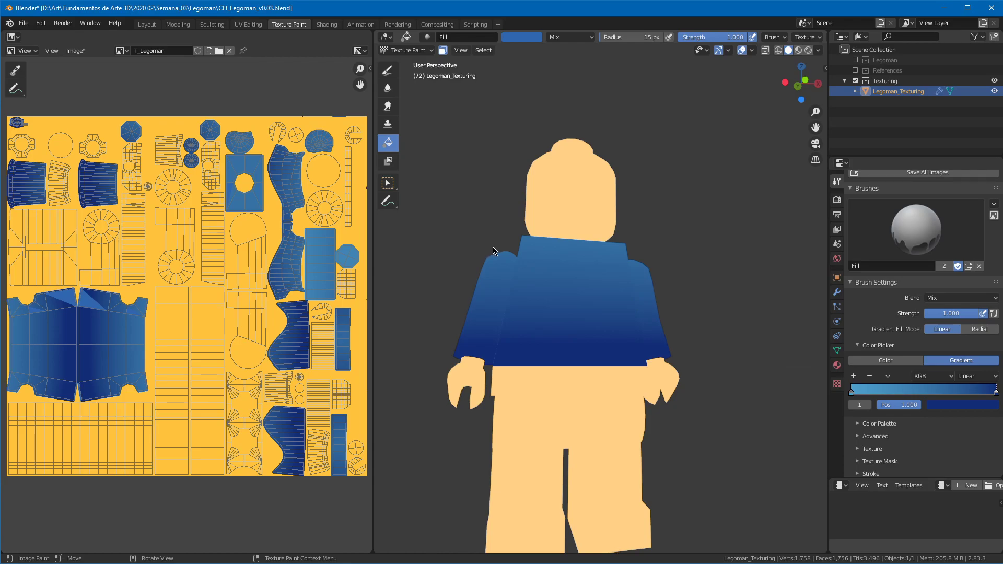
middle_click_drag(493, 249, 653, 257)
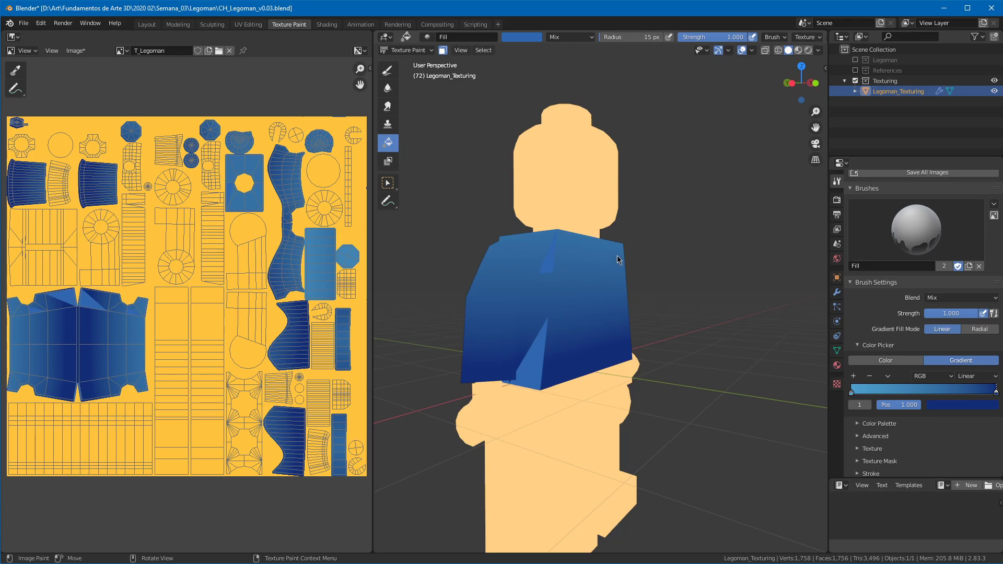
left_click(818, 50)
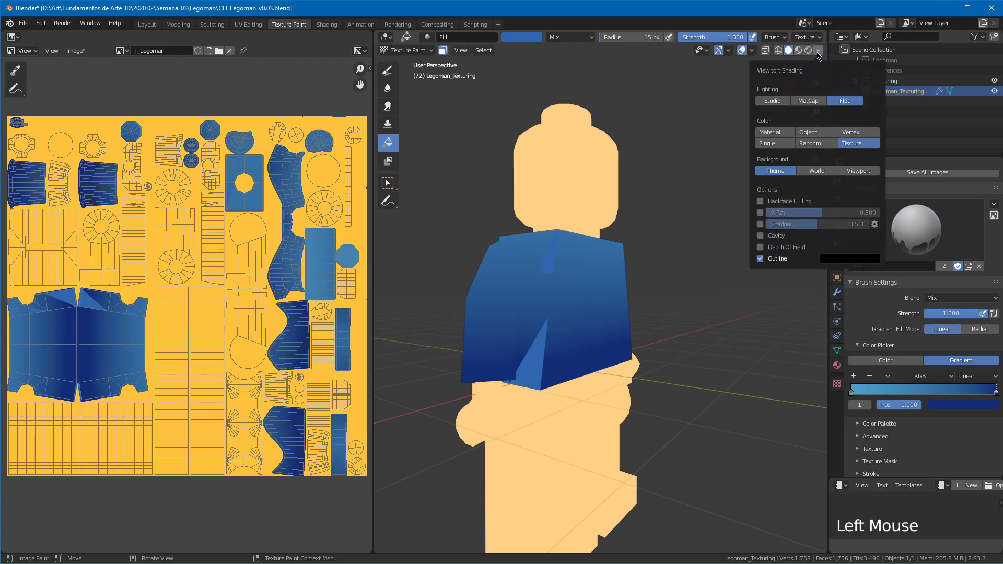
left_click(761, 236)
middle_click_drag(681, 234, 575, 243)
middle_click_drag(675, 231, 714, 213)
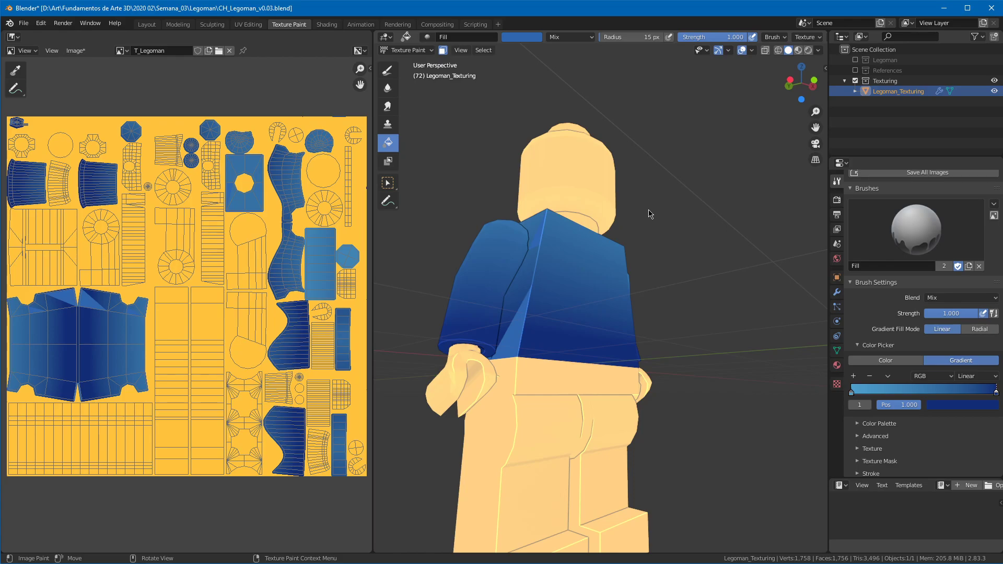
middle_click_drag(648, 217, 640, 245)
middle_click_drag(723, 167, 665, 183, "ctrl")
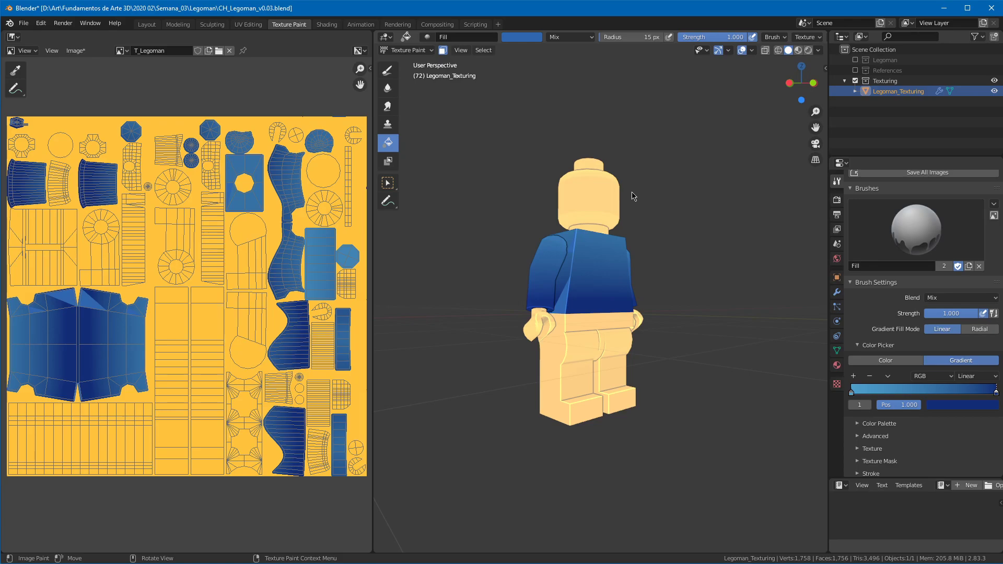
mouse_move(669, 213)
middle_mouse_down()
mouse_move(685, 223)
mouse_move(663, 224)
middle_mouse_up()
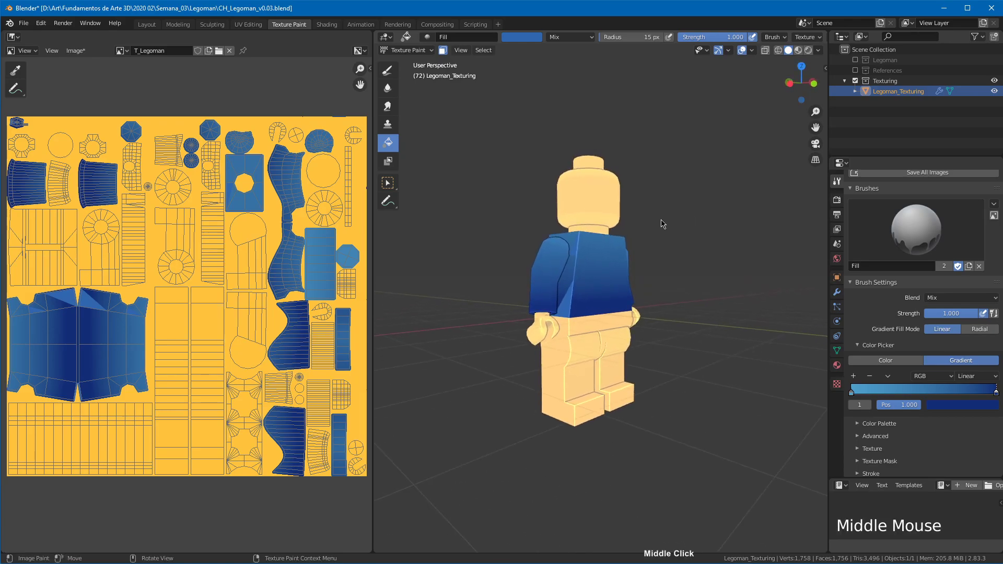
middle_click_drag(861, 191, 861, 285)
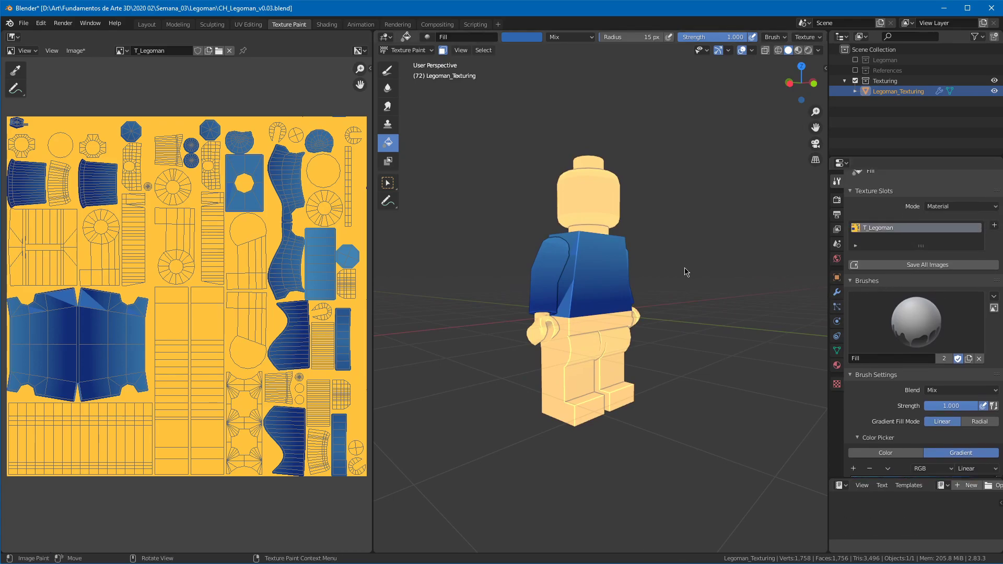
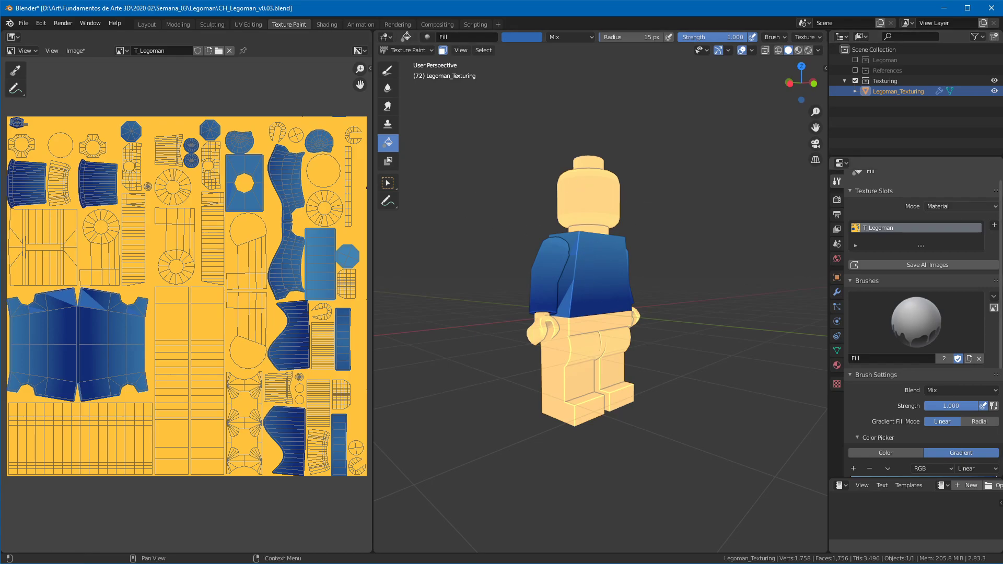
Step: Refill the shirt from an angled view with a linear gradient running from above the head down to the upper chest
middle_click_drag(553, 239, 531, 277)
middle_click_drag(659, 268, 598, 282, "shift")
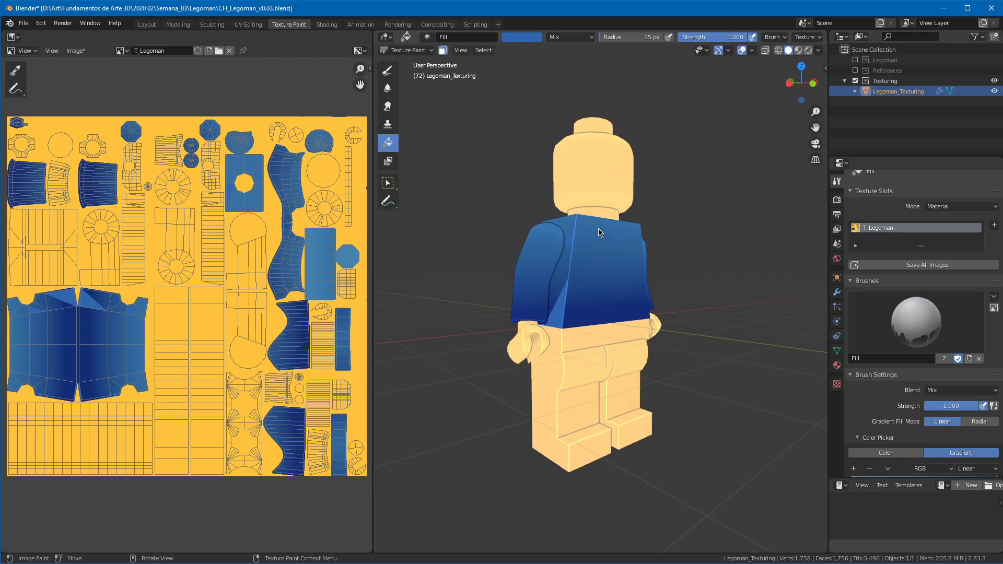
left_click_drag(592, 73, 602, 235)
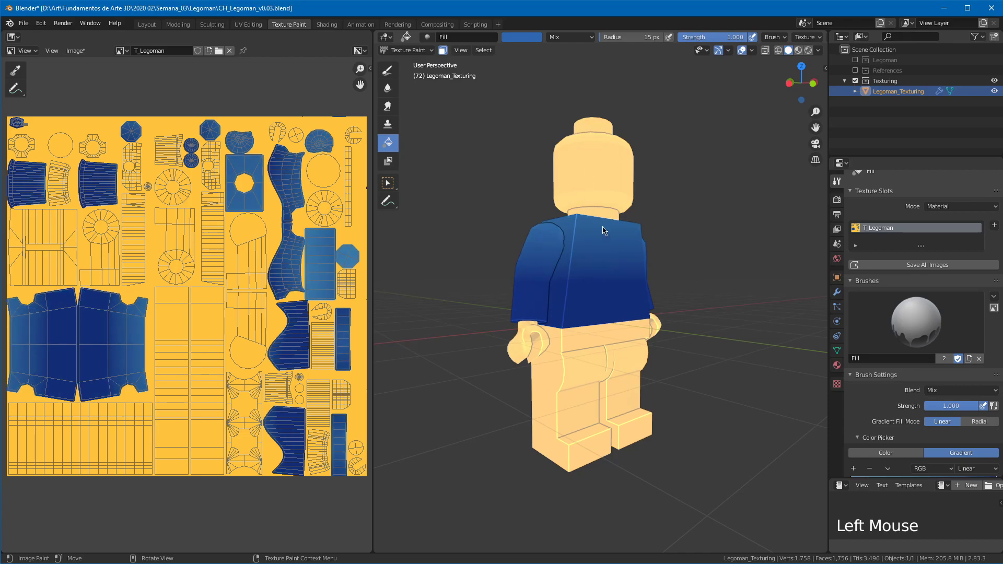
middle_click_drag(663, 194, 790, 280)
scroll(813, 240, "down", 5)
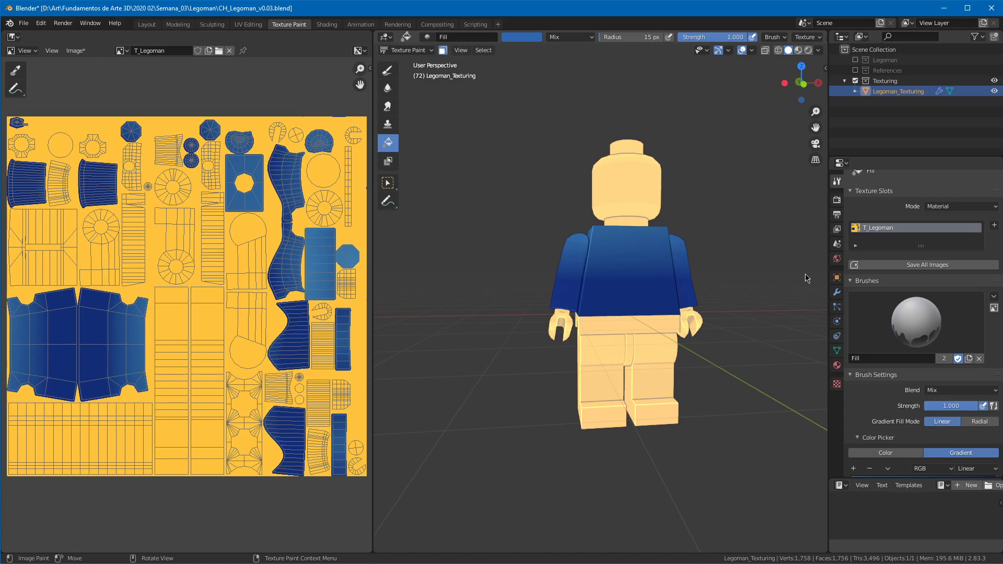
Step: In Edit Mode, replace the shirt selection with the linked geometry of the hips and both legs
middle_click_drag(857, 297, 857, 273)
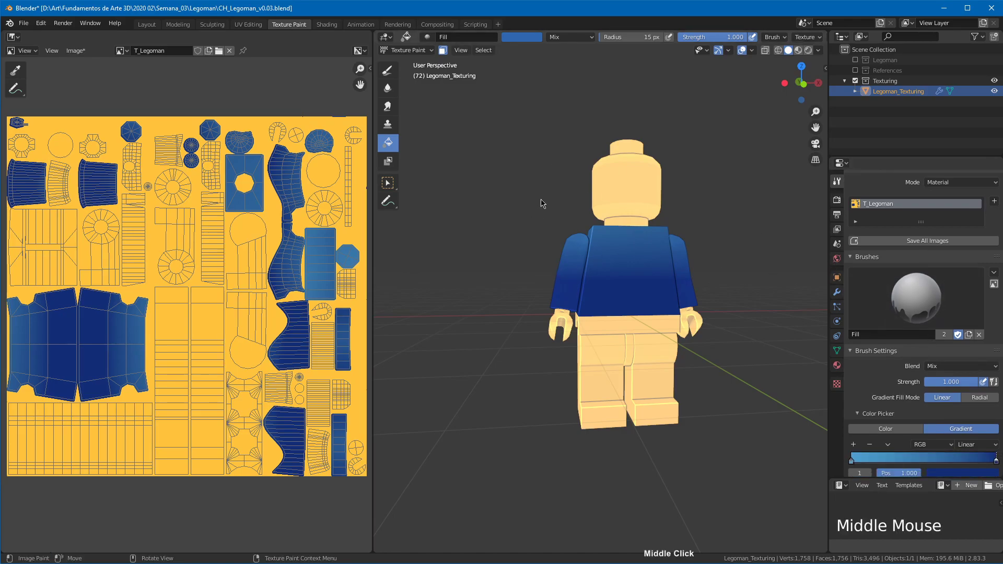
middle_click_drag(544, 202, 642, 239)
key("Tab")
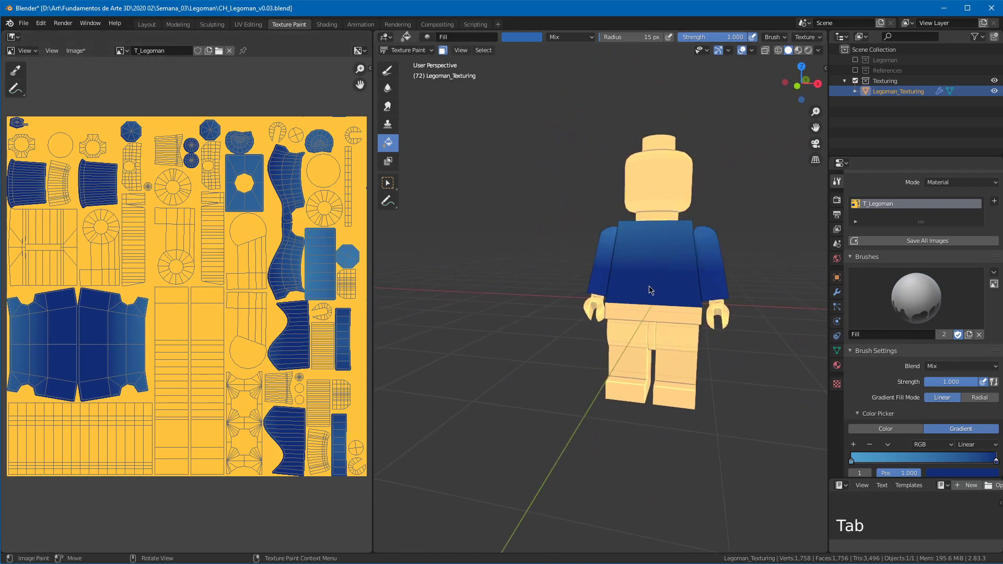
key("Tab")
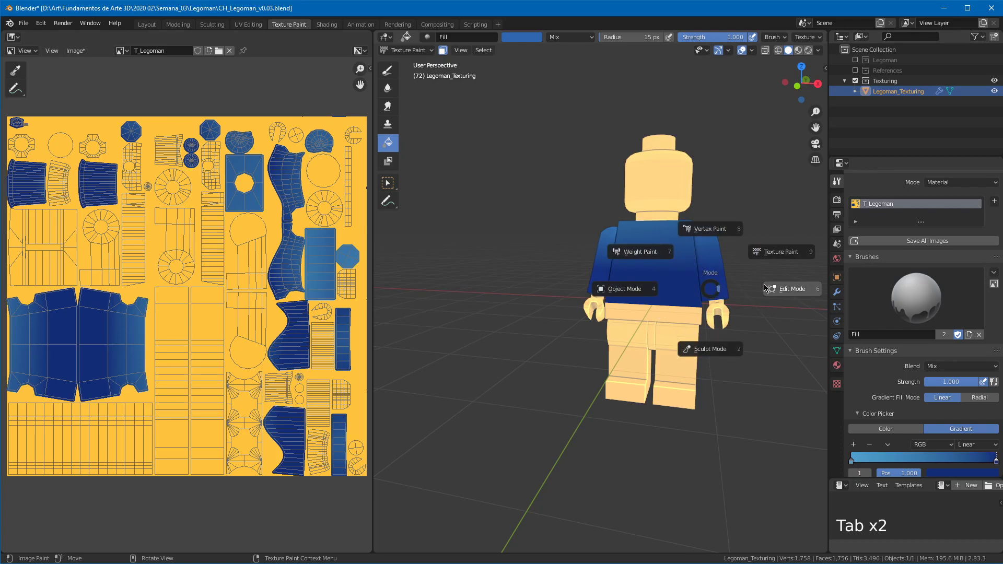
middle_click_drag(679, 335, 668, 337)
left_click(668, 337)
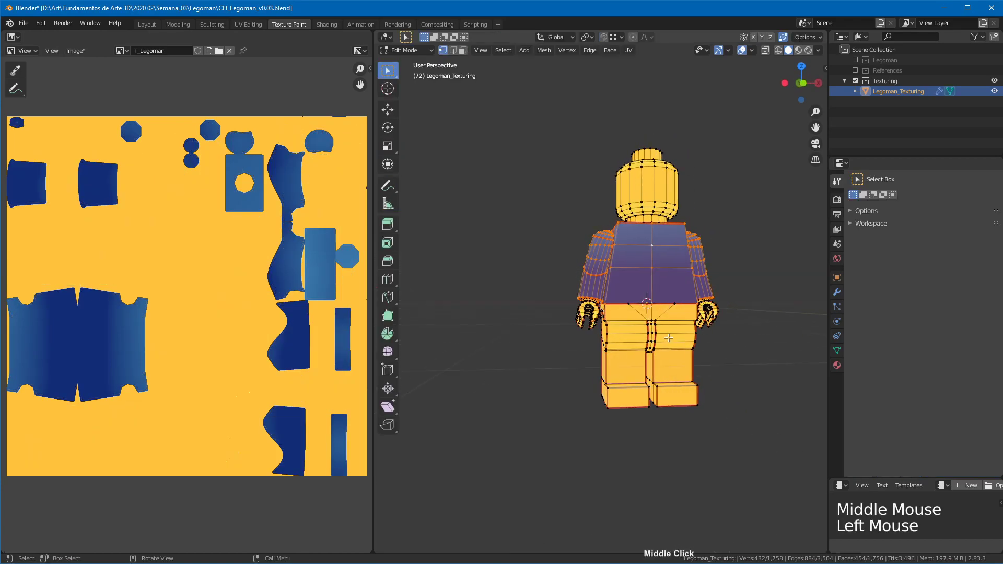
key("l")
key("l")
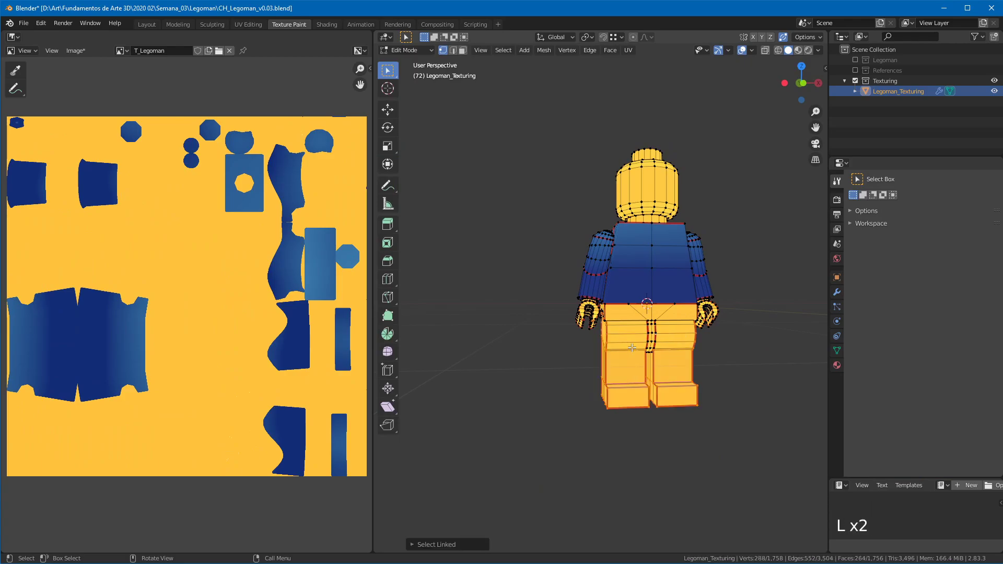
key("l")
middle_click_drag(653, 338, 605, 305)
Step: Return the model to Texture Paint mode with the hips and legs selected for painting
key("Tab")
key("Tab")
key("Tab")
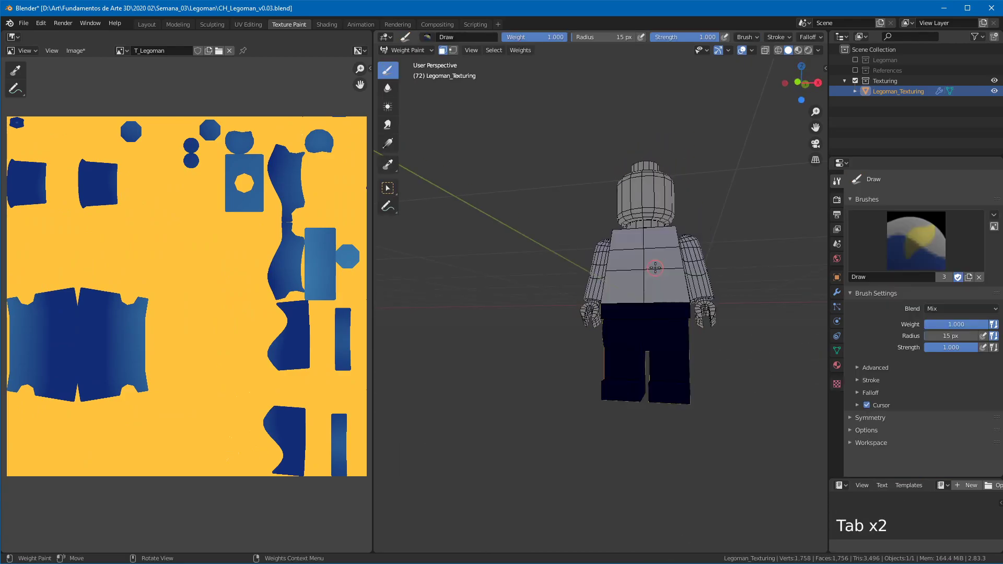
key("ctrl+Tab")
left_click(735, 230)
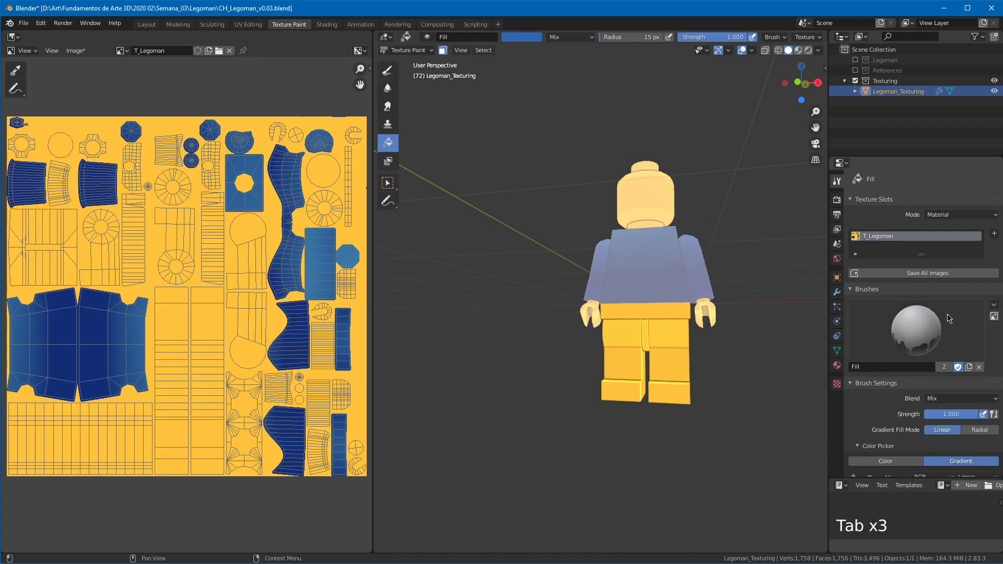
Step: Set the fill gradient's last stop to bright orange and its first stop to a muted salmon brown
middle_click_drag(913, 355, 976, 322)
left_click(975, 327)
left_click(975, 327)
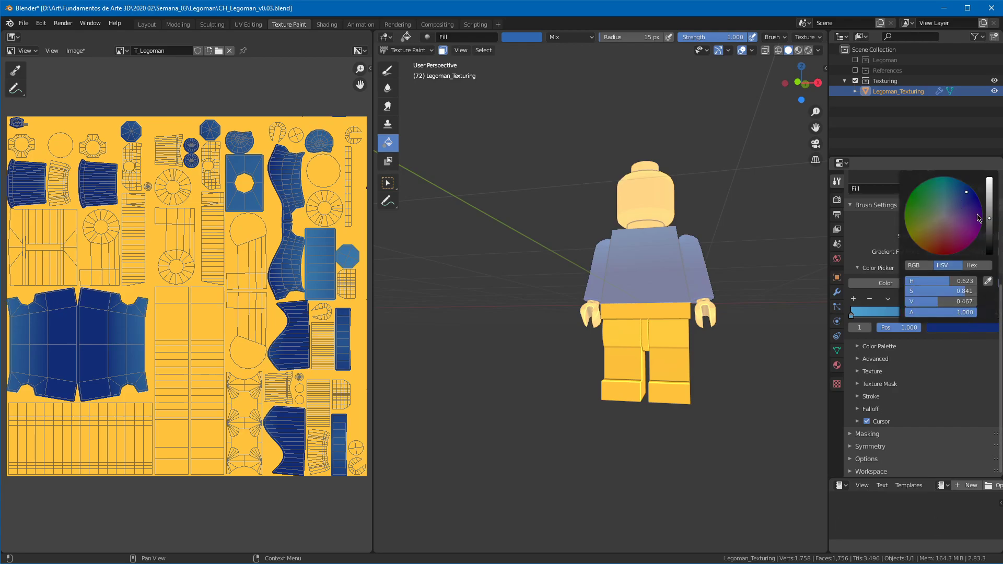
left_click_drag(943, 225, 926, 260)
left_click_drag(989, 212, 992, 166)
left_click_drag(927, 254, 936, 236)
left_click(852, 314)
left_click(952, 330)
Step: Fill the selected hips and legs with the linear gradient running from the waist down to the feet
middle_click_drag(683, 346, 747, 355)
left_click_drag(633, 309, 631, 362)
left_click_drag(634, 318, 633, 421)
Step: Check the shirt and leg gradients in Object Mode, and return to Texture Paint mode
middle_click(638, 354)
key("Tab")
mouse_move(638, 292)
middle_mouse_down()
mouse_move(689, 325)
mouse_move(742, 312)
mouse_move(679, 313)
mouse_move(634, 369)
mouse_move(635, 340)
mouse_move(605, 369)
mouse_move(481, 334)
mouse_move(523, 324)
middle_mouse_up()
middle_click_drag(679, 313, 580, 277, "shift")
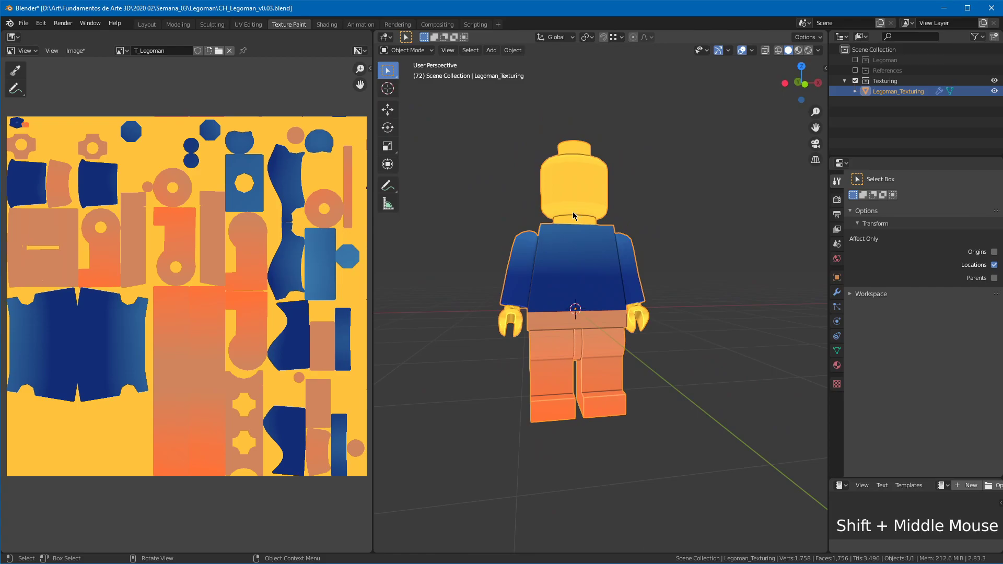
key("Tab")
key("Tab")
key("Tab")
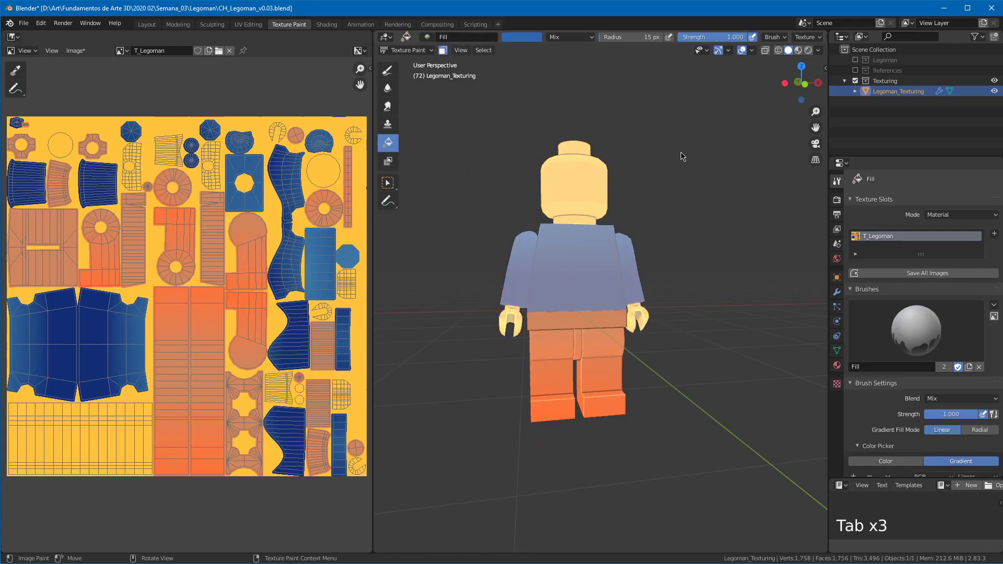
Step: Switch to the Draw brush and disable face selection masking for painting
left_click(389, 70)
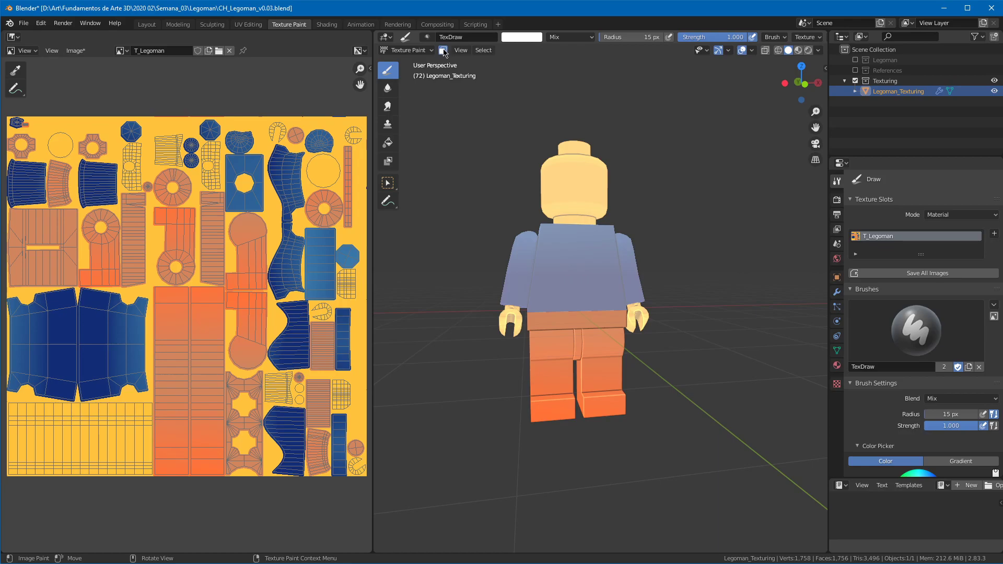
middle_click_drag(468, 115, 511, 167)
middle_click_drag(585, 189, 585, 105, "ctrl")
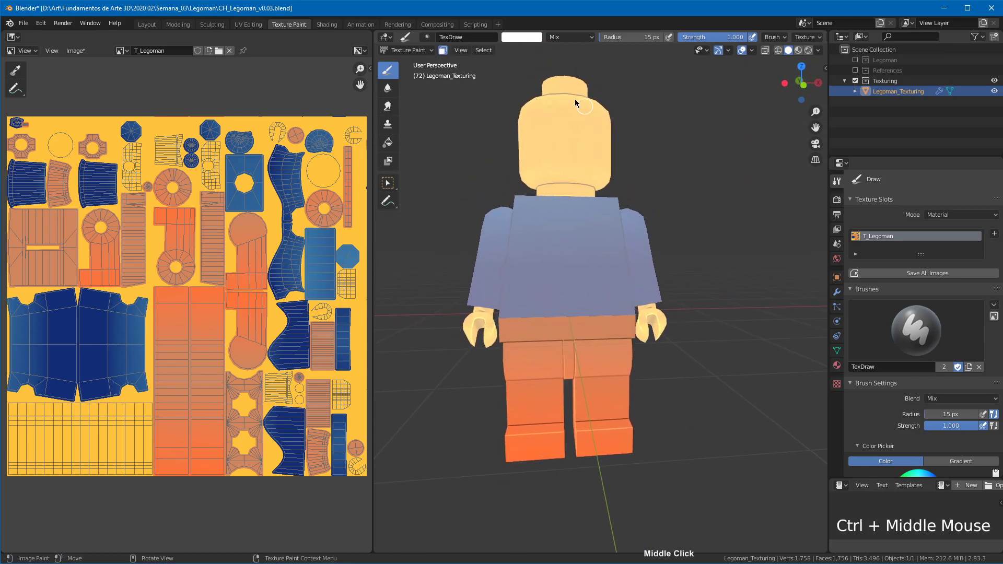
left_click(442, 50)
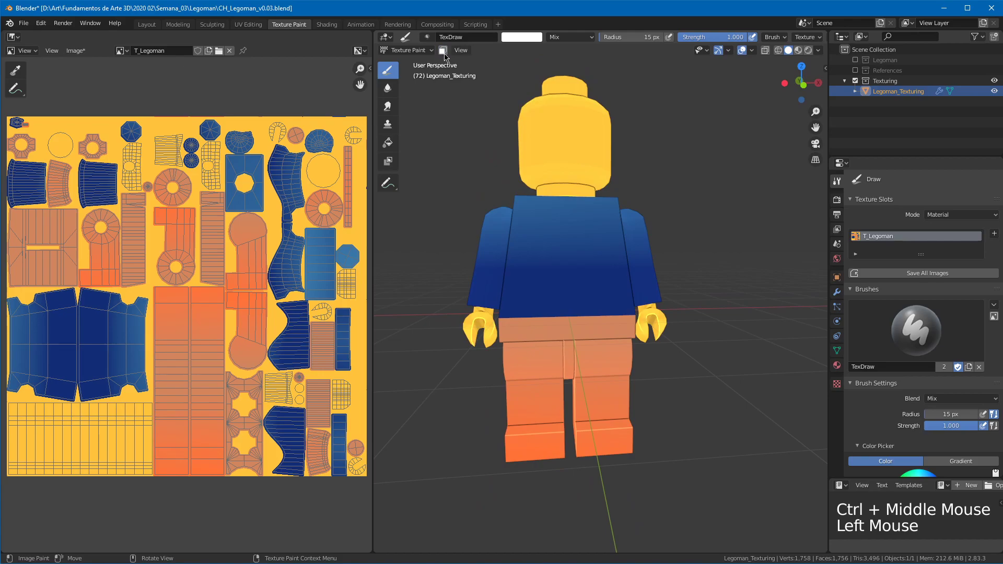
Step: Set the viewport's cavity shading type to Both and inspect the model's edges from several angles
left_click(817, 51)
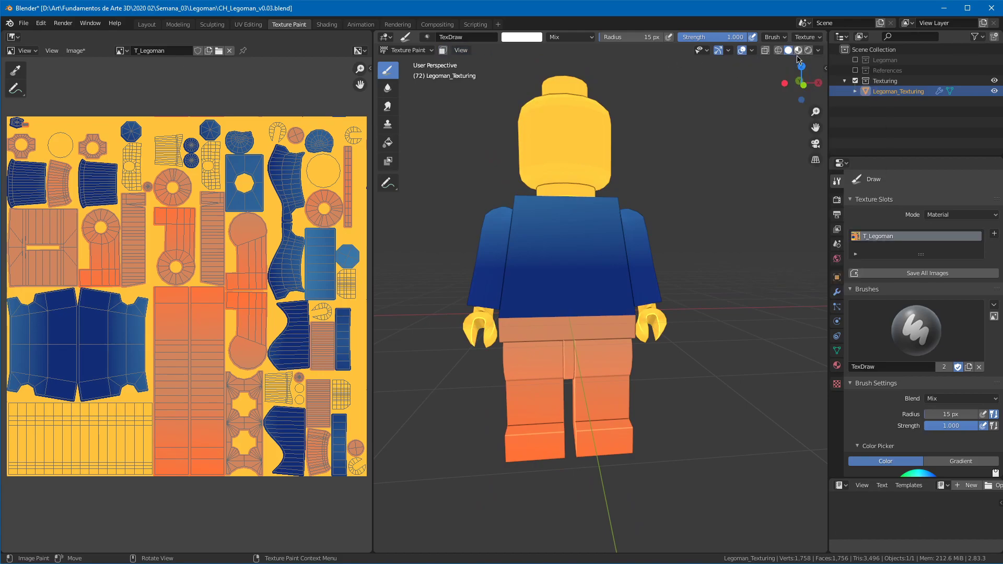
left_click(818, 51)
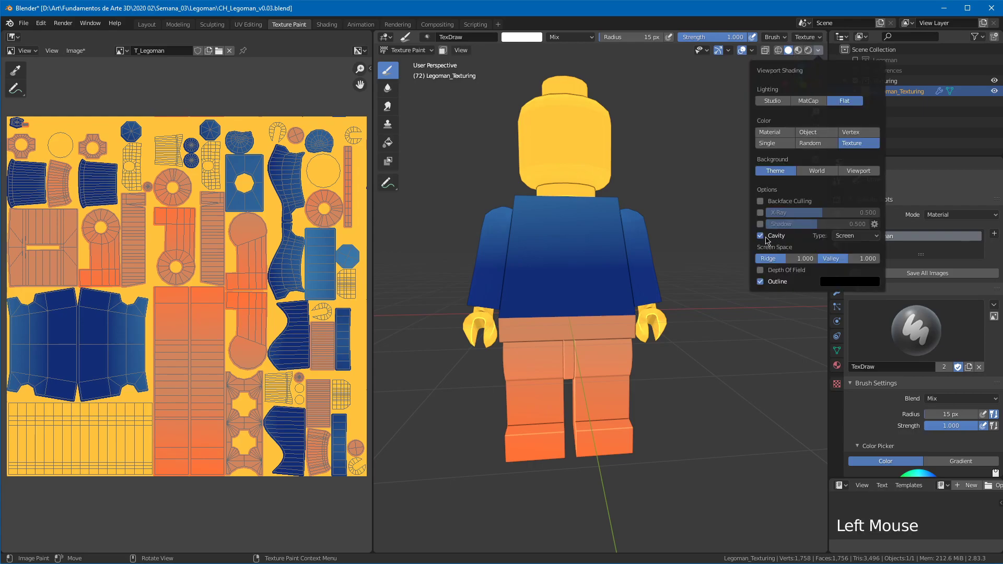
left_click(853, 237)
left_click(854, 236)
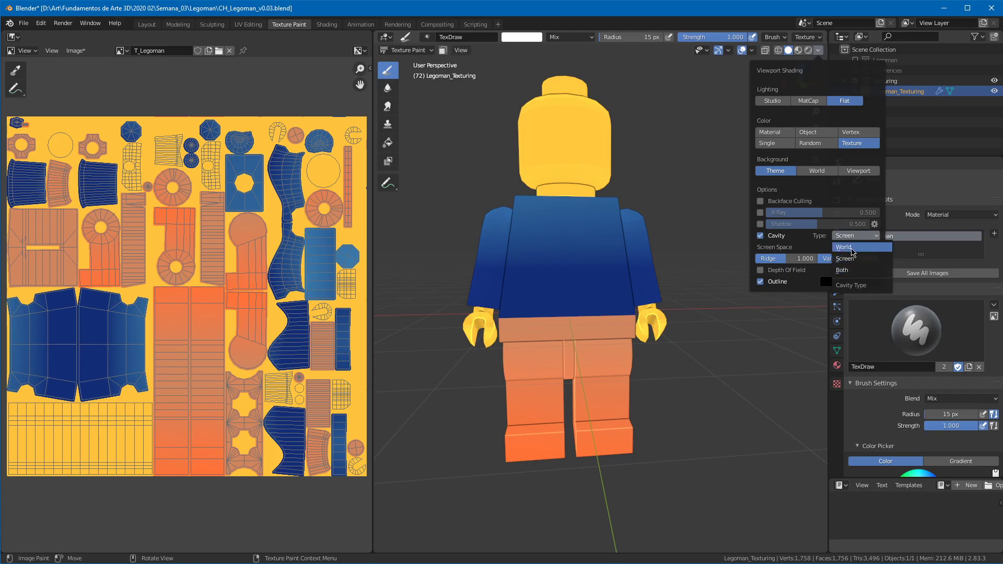
left_click(818, 50)
left_click(855, 236)
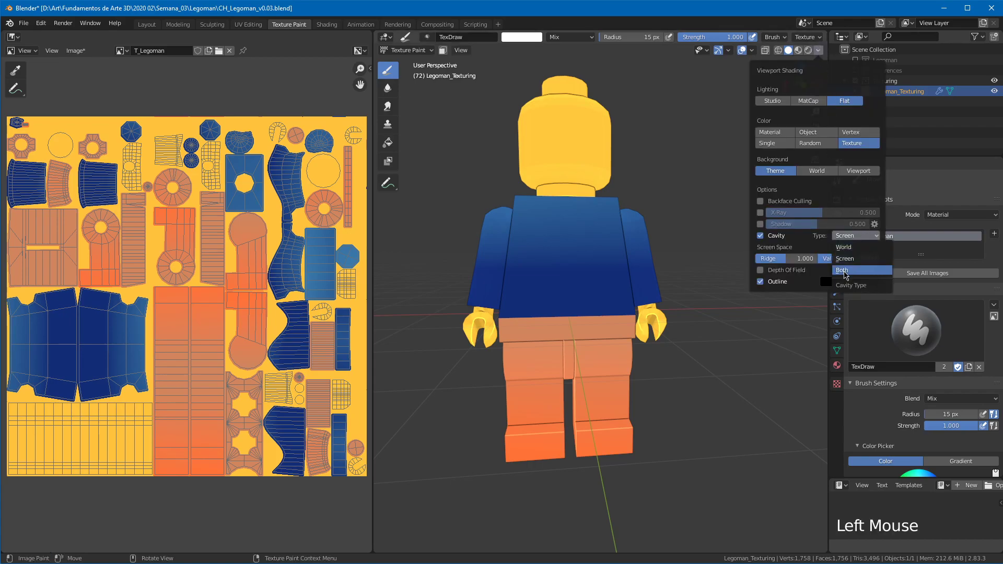
left_click(839, 271)
middle_click_drag(533, 312, 533, 265)
middle_click_drag(509, 213, 462, 209)
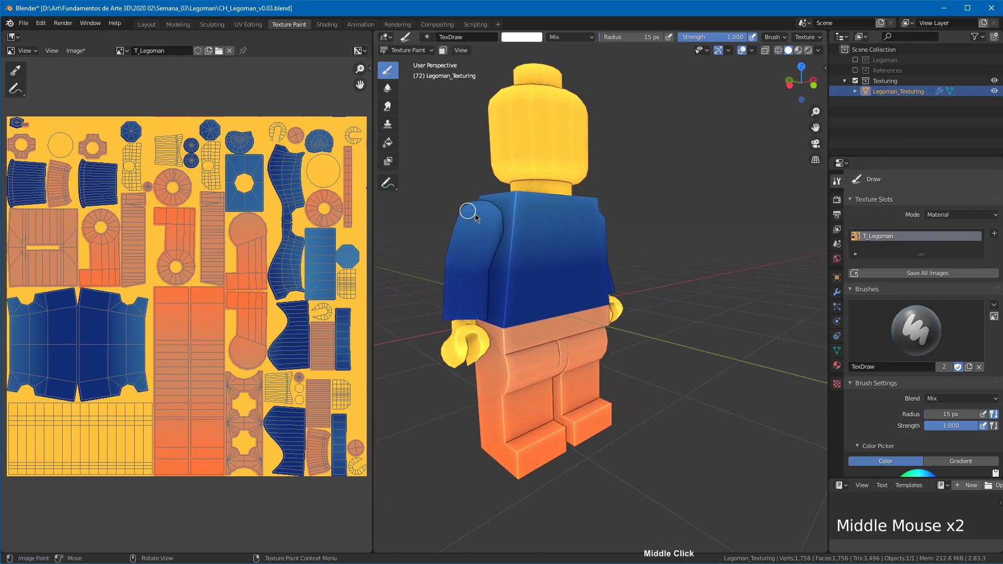
middle_click_drag(543, 239, 564, 297)
middle_click_drag(577, 389, 543, 242)
Step: Switch to the front view and set the Draw brush colour to black
key("KP_1")
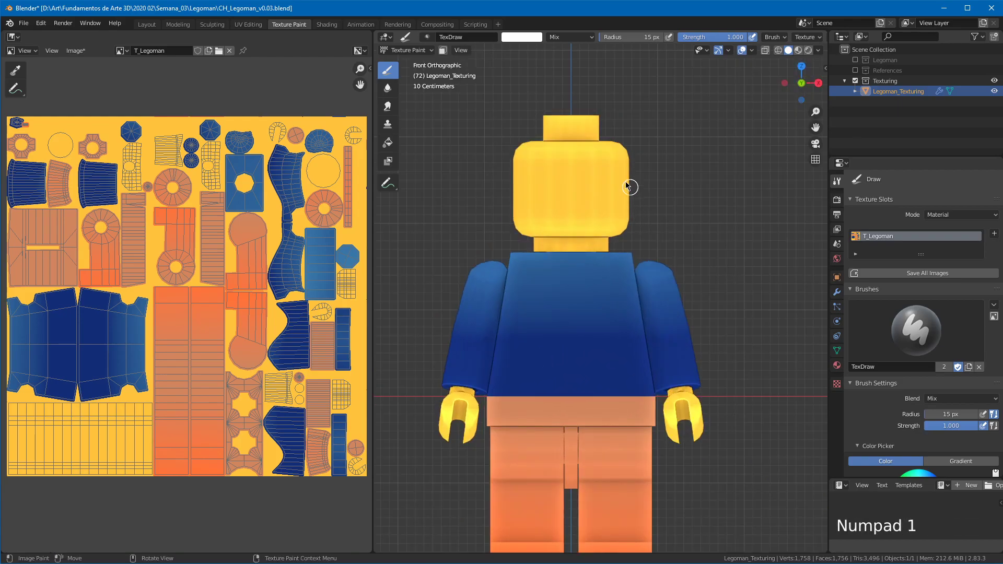
left_click(532, 36)
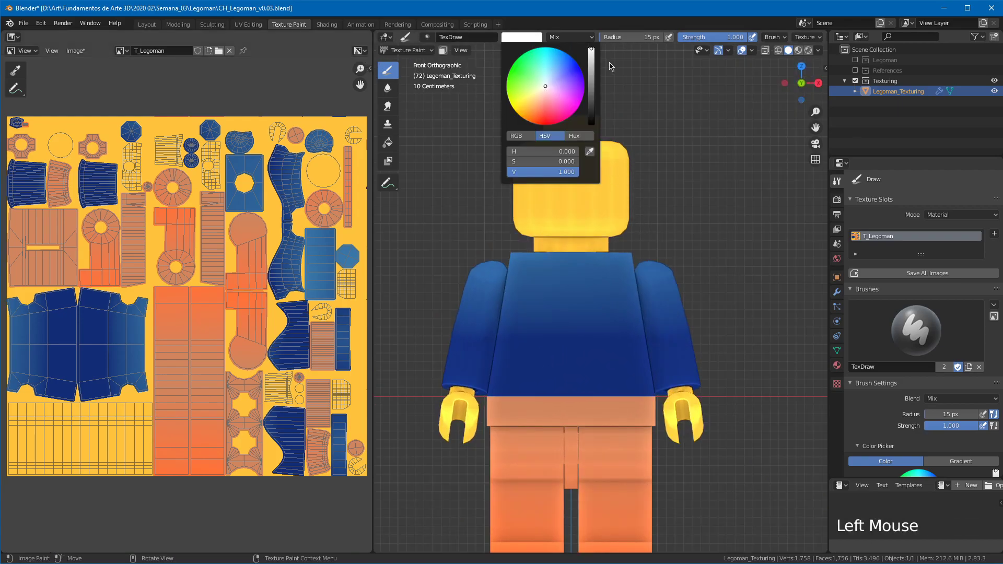
left_click(591, 83)
left_click_drag(591, 90, 590, 126)
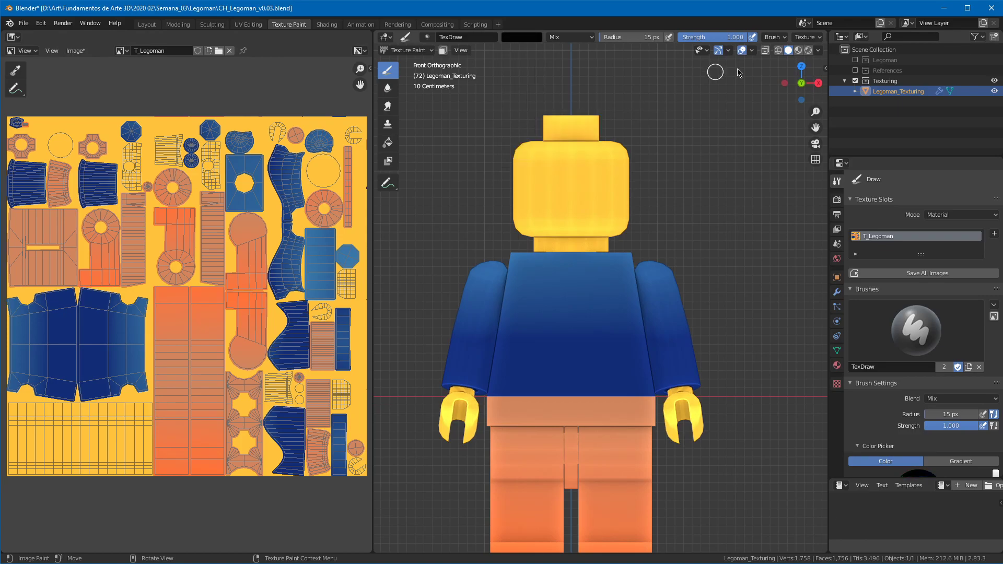
Step: Set the brush's stroke method to Anchored for painting on the front of the head
mouse_move(566, 183)
middle_mouse_down("ctrl")
mouse_move(600, 148)
mouse_move(575, 271)
mouse_move(564, 212)
mouse_move(654, 197)
mouse_move(658, 219)
middle_mouse_up("ctrl")
middle_click_drag(775, 38, 514, 43)
left_click(727, 37)
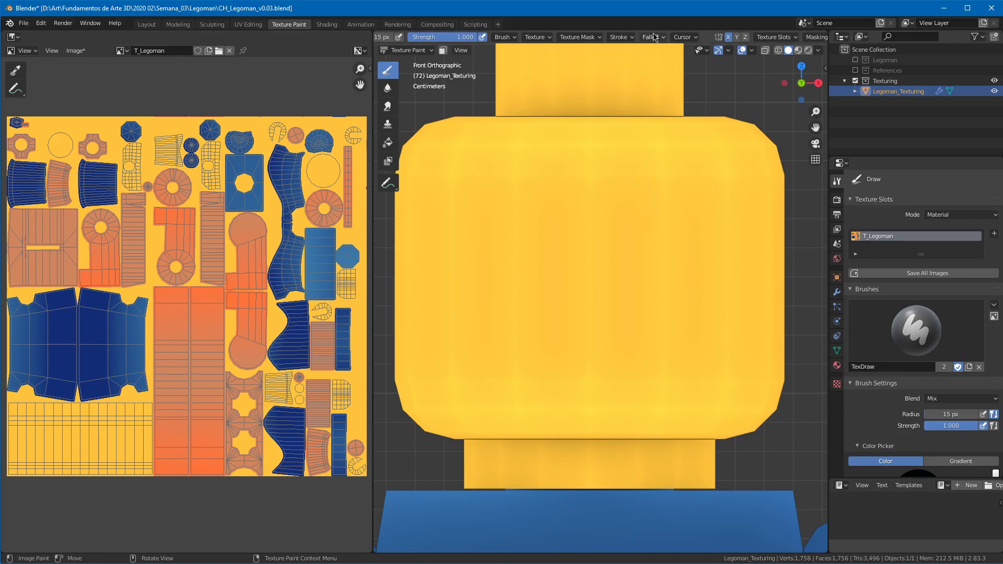
left_click(620, 37)
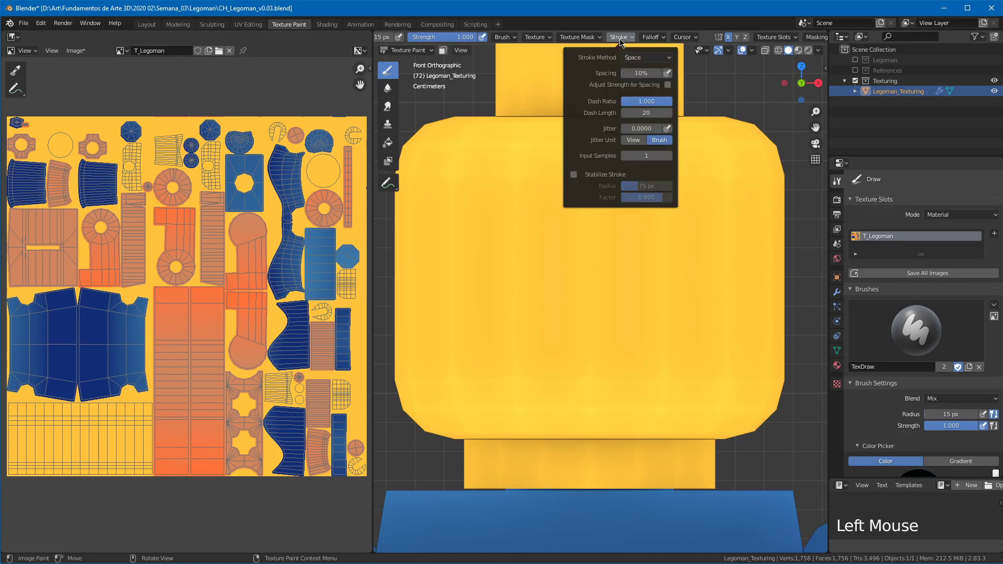
left_click(647, 59)
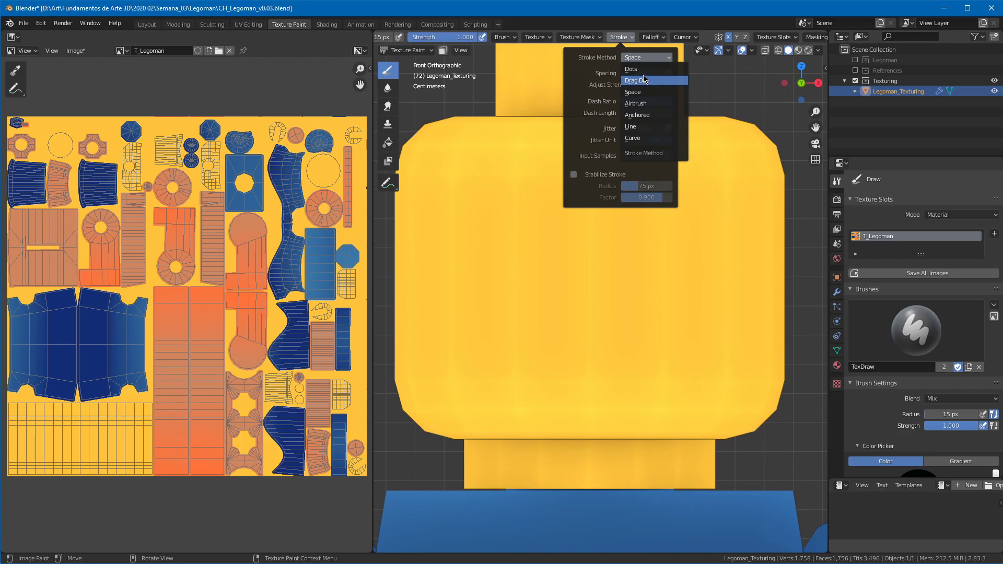
left_click(654, 114)
Step: Steepen the brush's custom falloff curve by moving its upper point outward and deleting the lower point
left_click(652, 38)
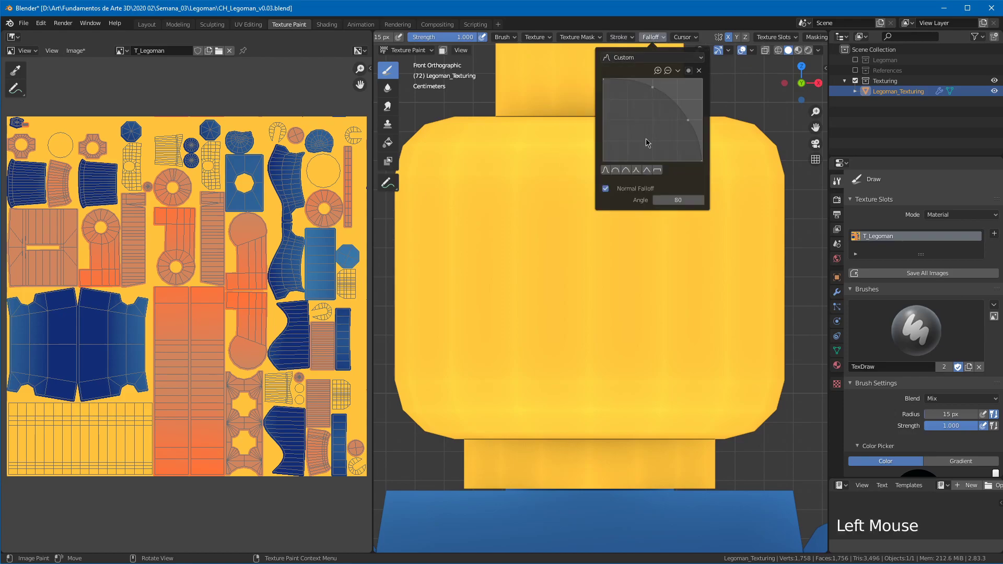
left_click_drag(655, 90, 683, 90)
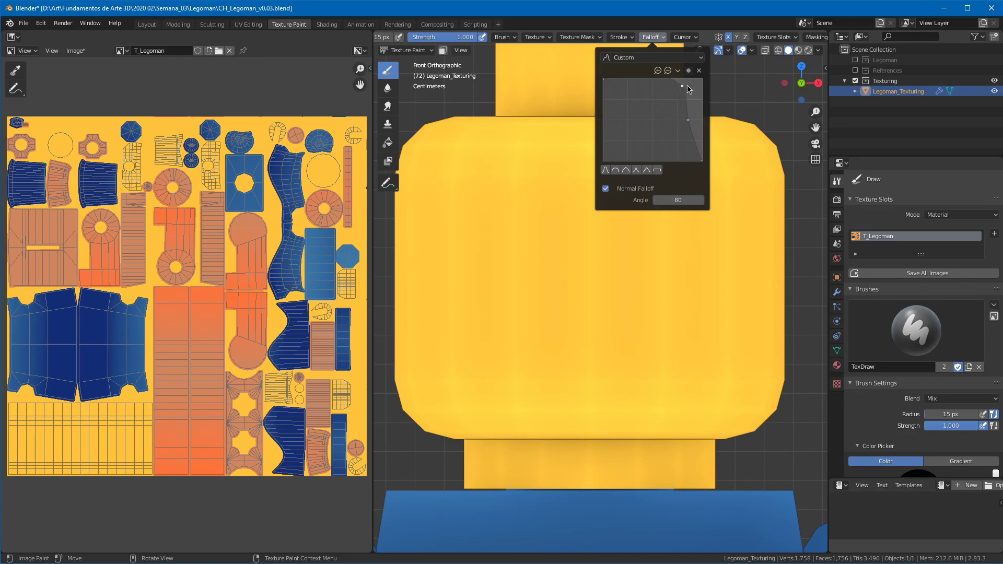
left_click(689, 90)
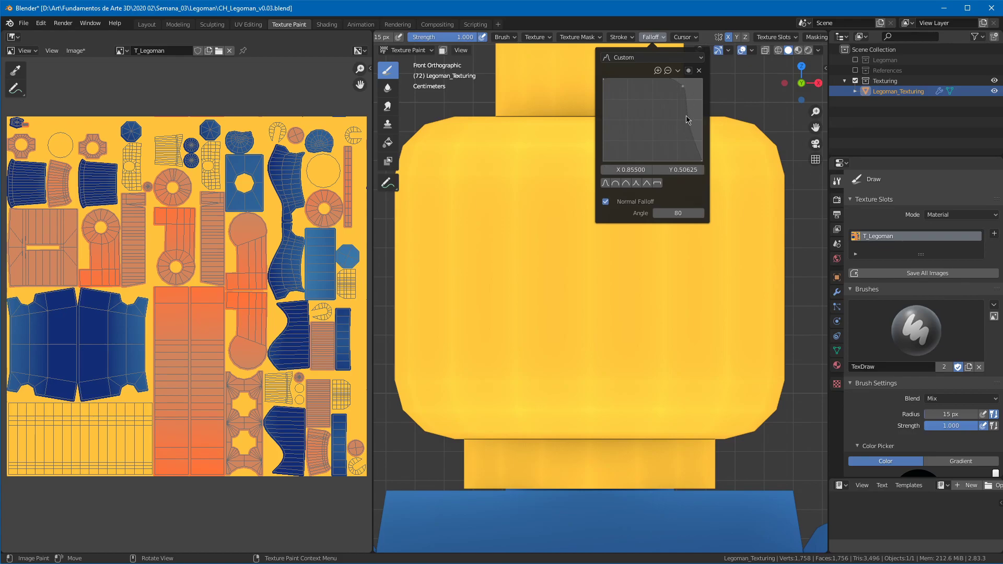
left_click(699, 71)
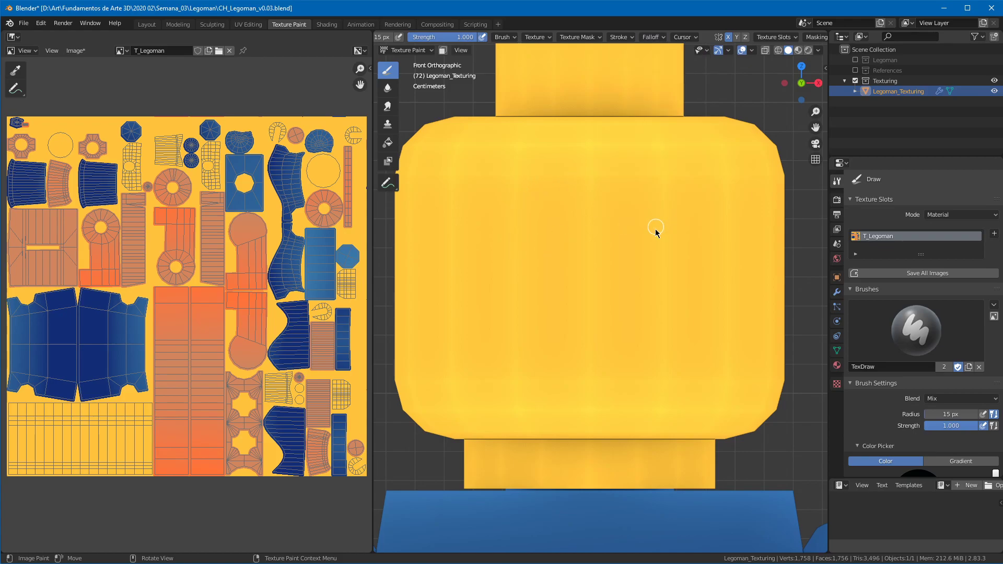
mouse_move(663, 220)
left_mouse_down()
mouse_move(700, 240)
mouse_move(686, 233)
left_mouse_up()
mouse_move(700, 208)
middle_mouse_down("ctrl")
mouse_move(680, 234)
mouse_move(667, 206)
middle_mouse_up("ctrl")
key("ctrl+z")
Step: Paint a mirrored pair of large round black lenses on the upper half of the face
middle_click_drag(656, 248, 654, 219, "ctrl")
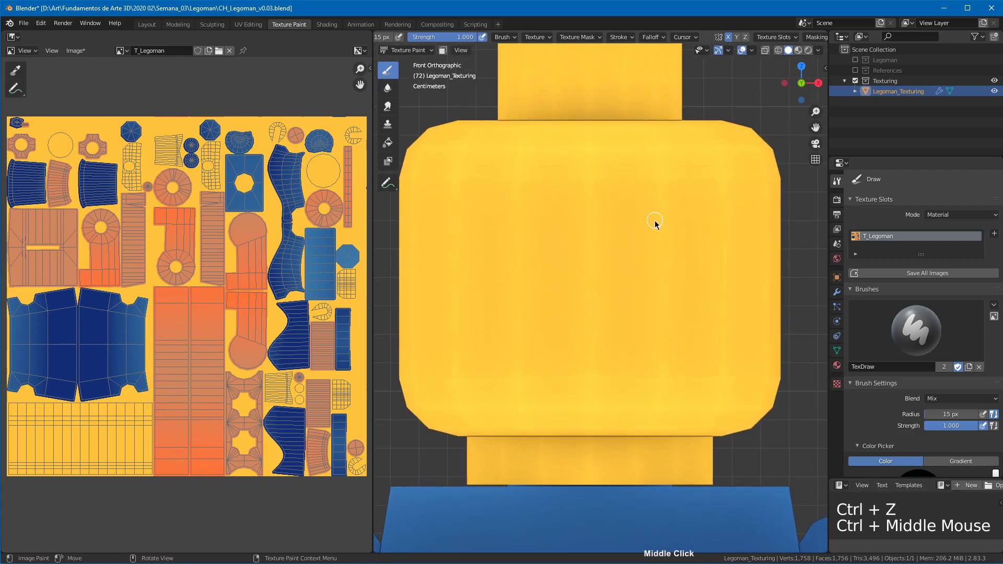
left_click_drag(651, 227, 705, 252)
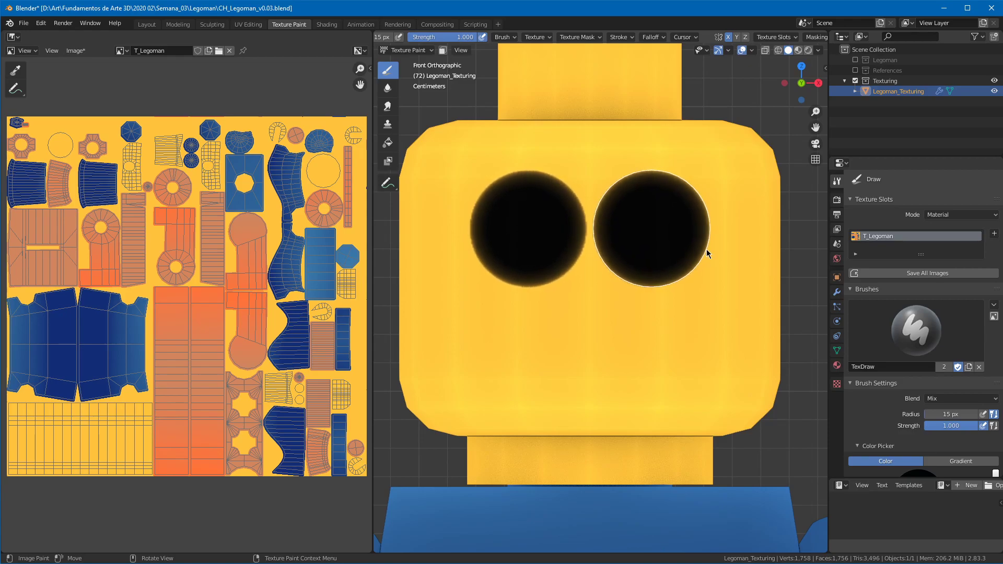
Step: Set the stroke method to Space and paint a thin black bridge between the two lenses with a 13 px brush
left_click(618, 38)
left_click(647, 58)
left_click(632, 104)
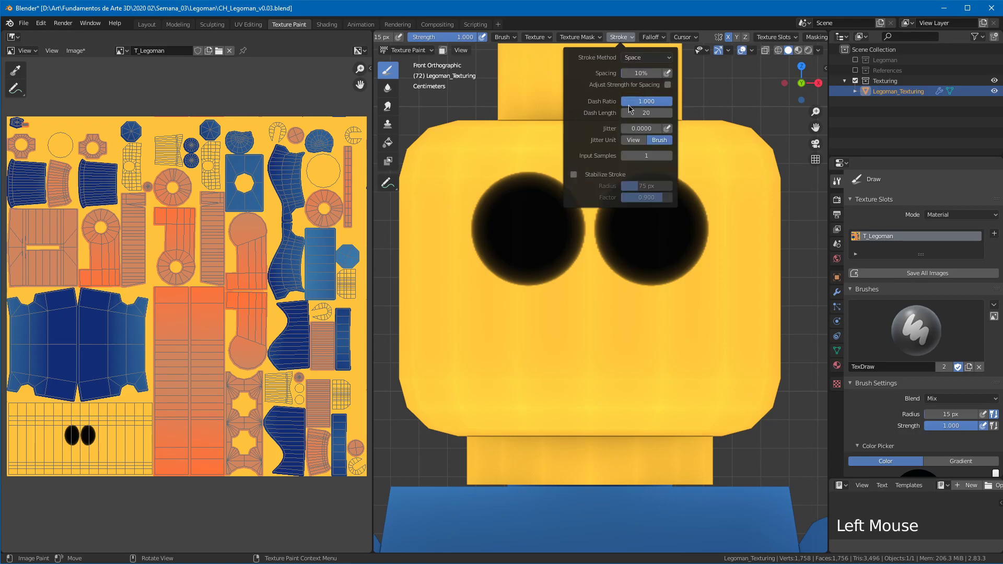
left_click(602, 231)
left_click_drag(604, 231, 549, 233)
left_click(576, 233)
left_click(616, 230)
left_click(624, 227)
left_click(609, 230)
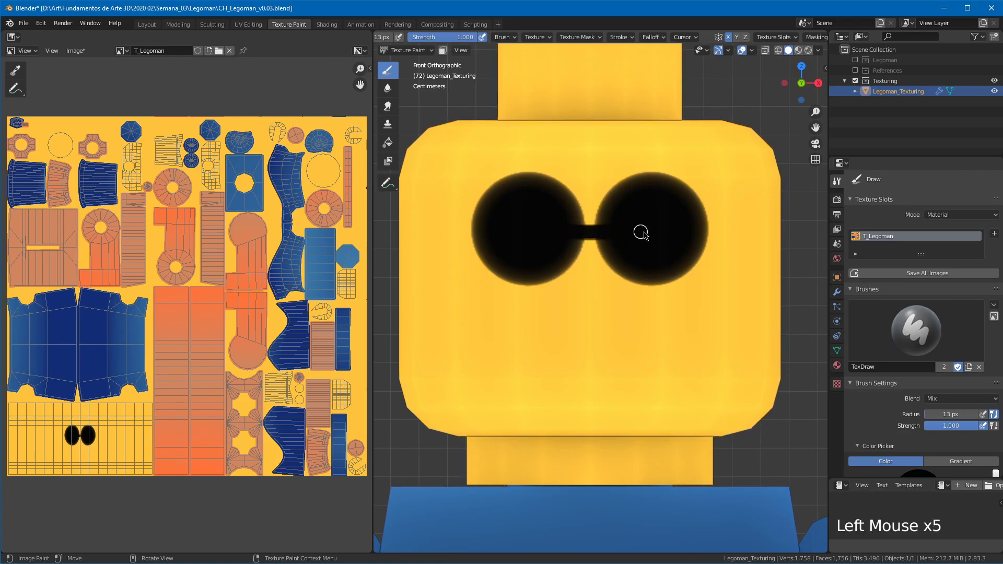
Step: Set the stroke method to Line and paint straight black temples from the lenses to the sides of the head
middle_click_drag(702, 205, 652, 256, "ctrl")
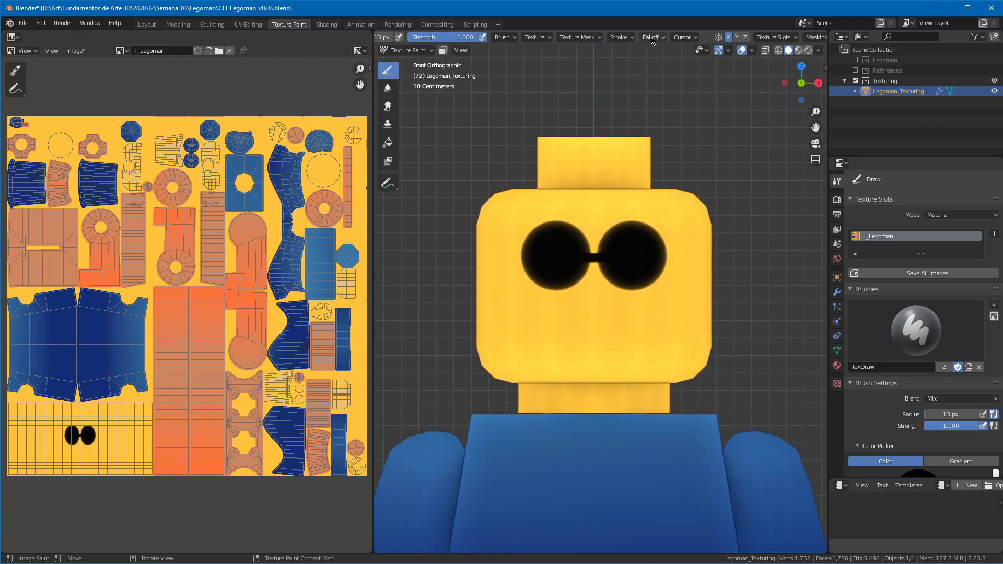
left_click(619, 37)
left_click(646, 57)
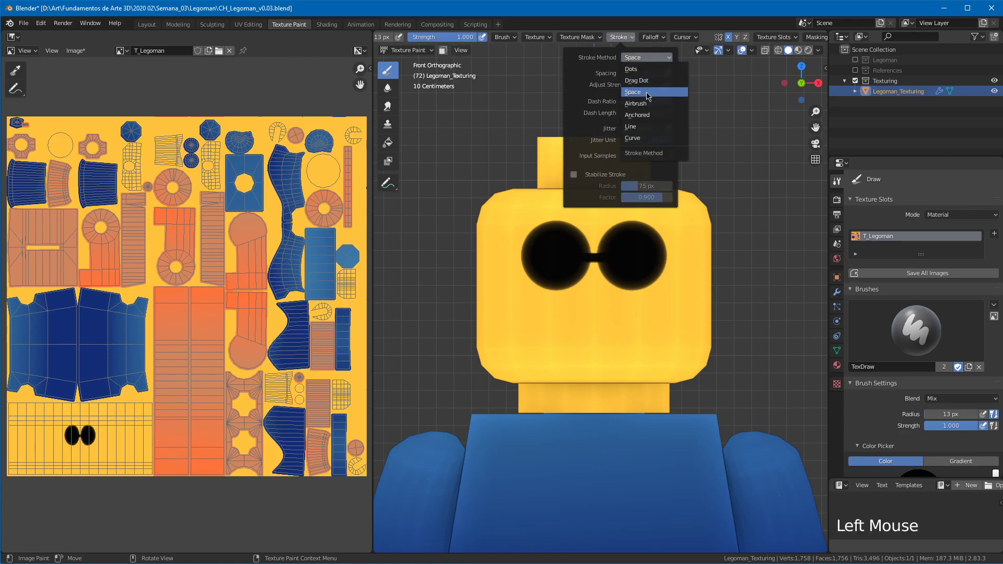
left_click(644, 127)
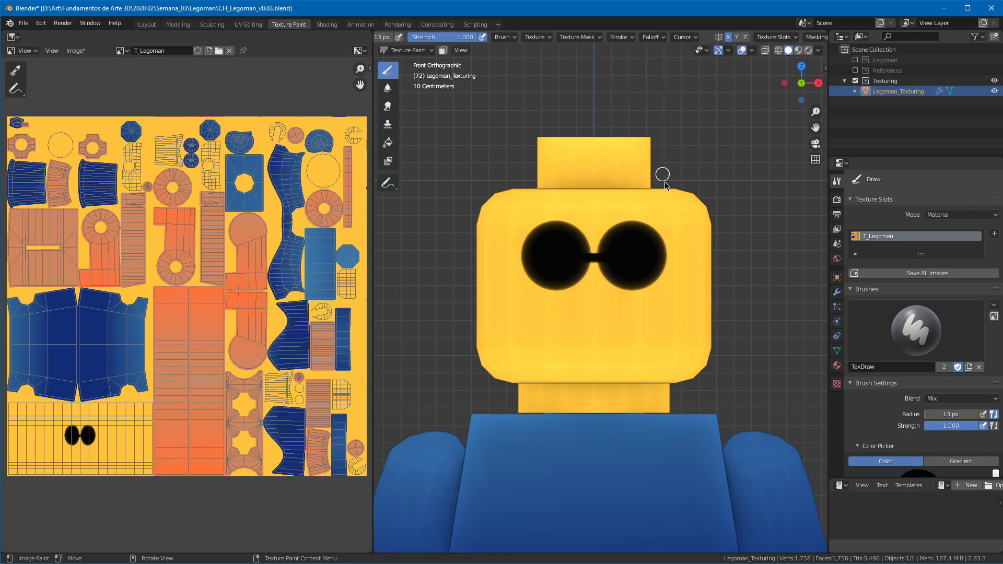
left_click(659, 258)
left_click_drag(707, 259, 709, 258)
mouse_move(748, 262)
middle_mouse_down()
mouse_move(719, 240)
mouse_move(577, 280)
mouse_move(763, 283)
mouse_move(735, 251)
middle_mouse_up()
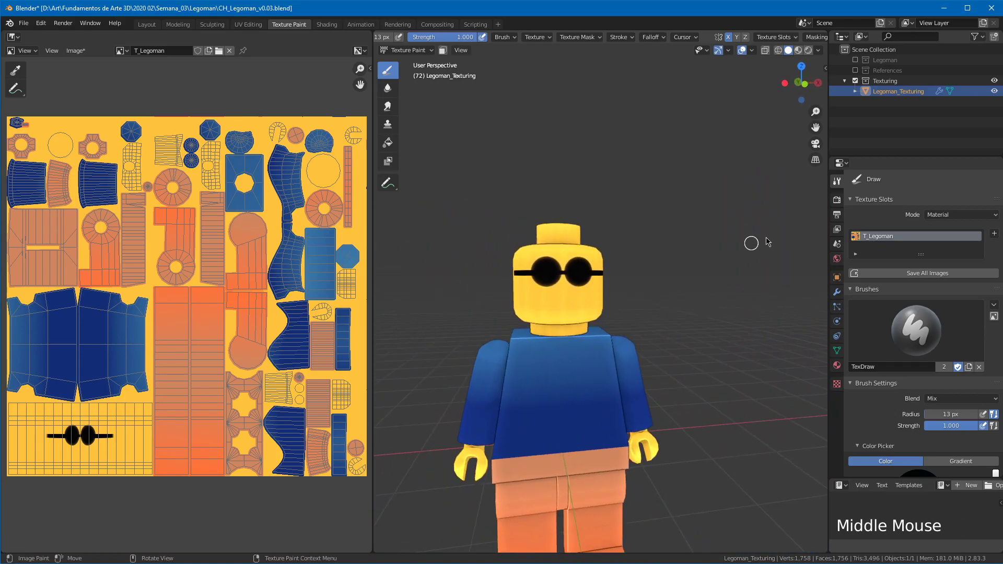
Step: Switch to Discord and watch the student's live screen share in the class voice channel
left_click_drag(1002, 29, 691, 22)
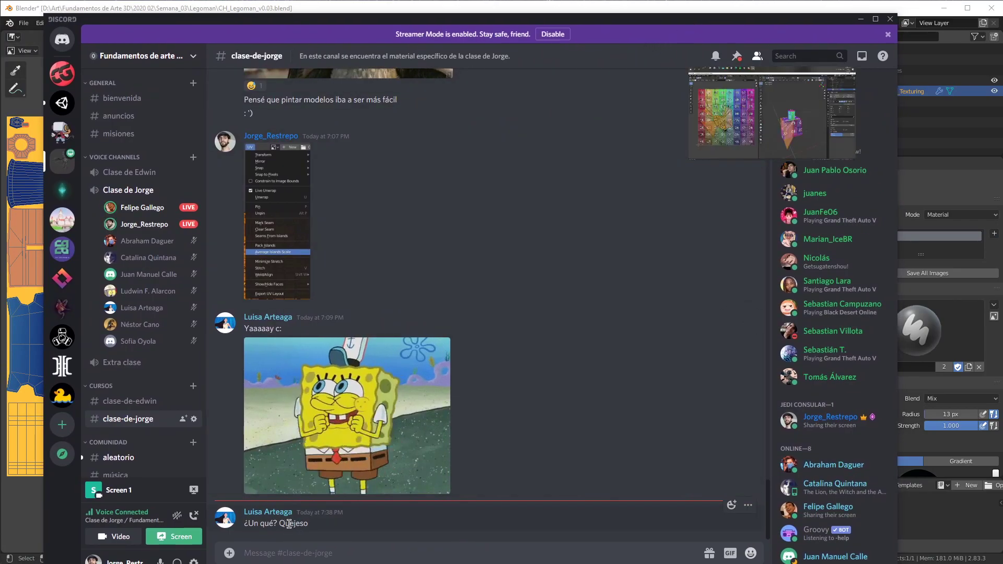
mouse_move(145, 207)
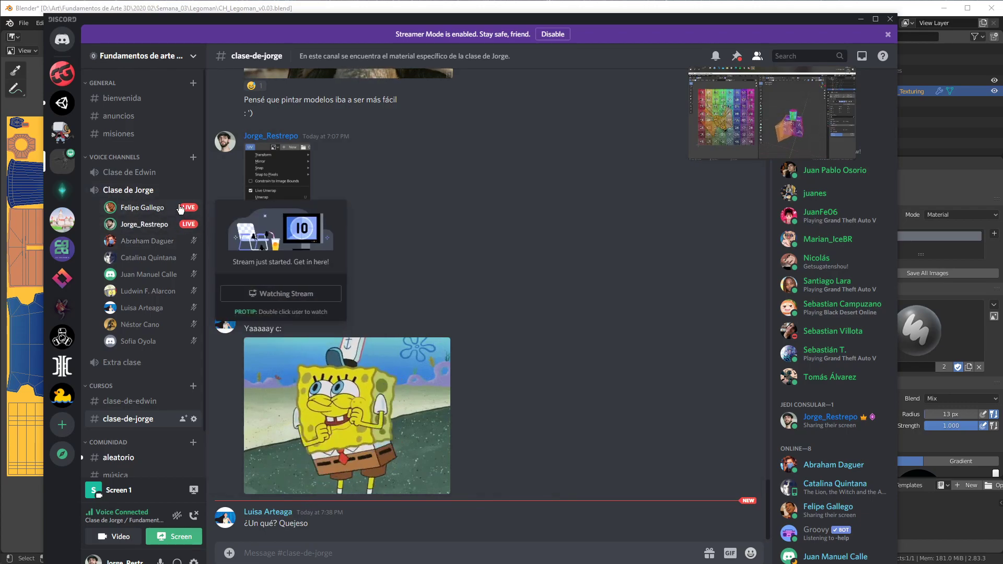
left_click(231, 212)
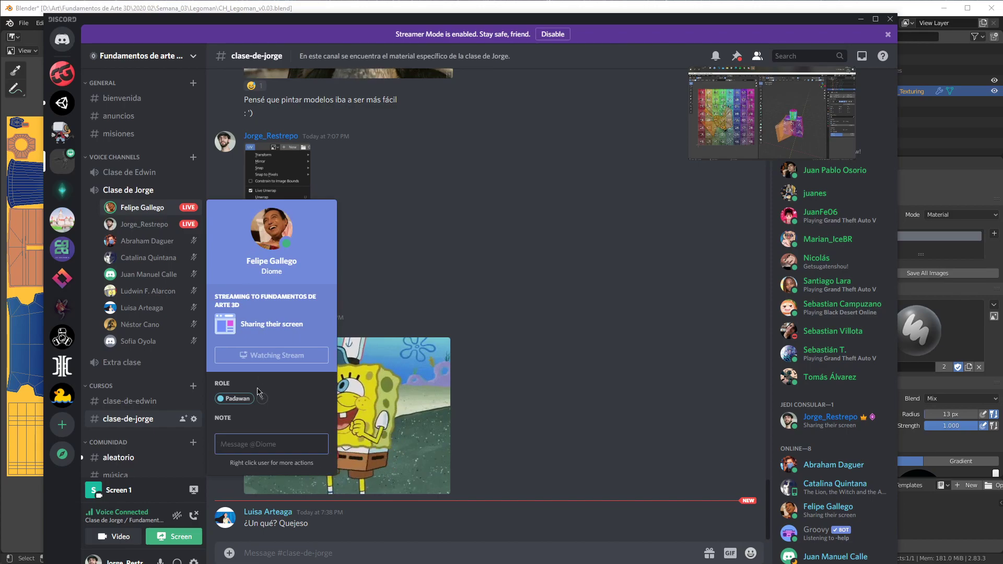
left_click(158, 209)
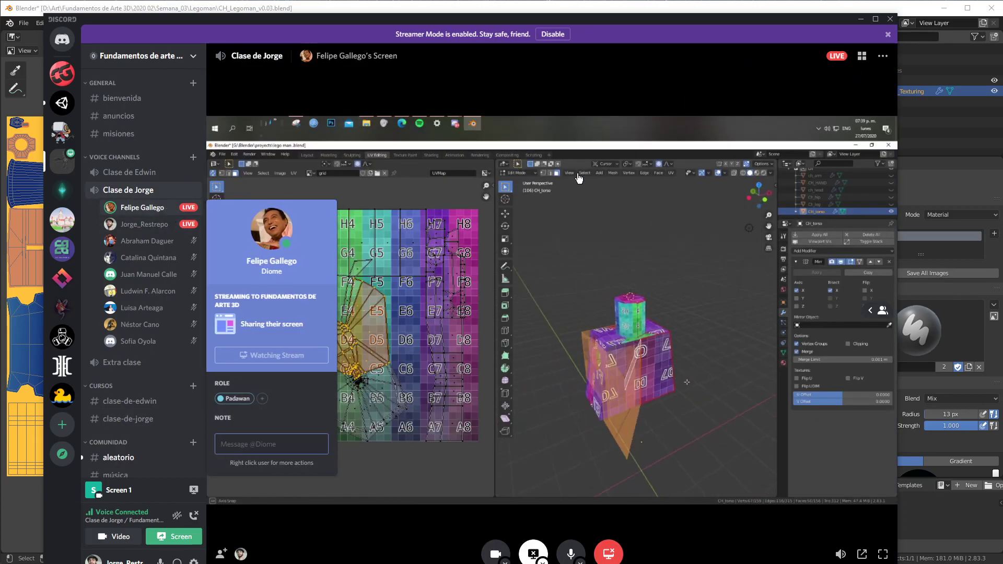
middle_click(449, 210)
left_click(570, 225)
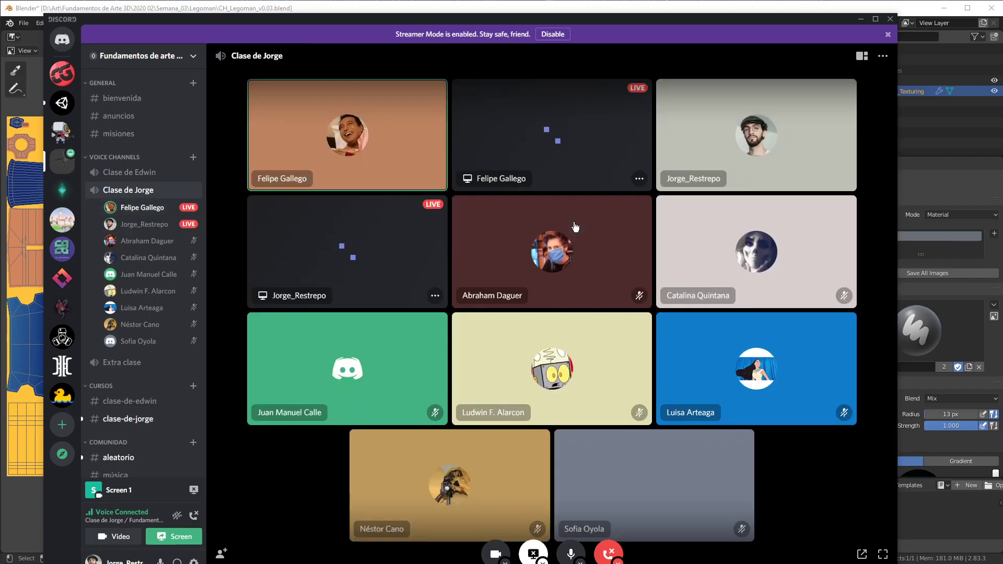
left_click(568, 163)
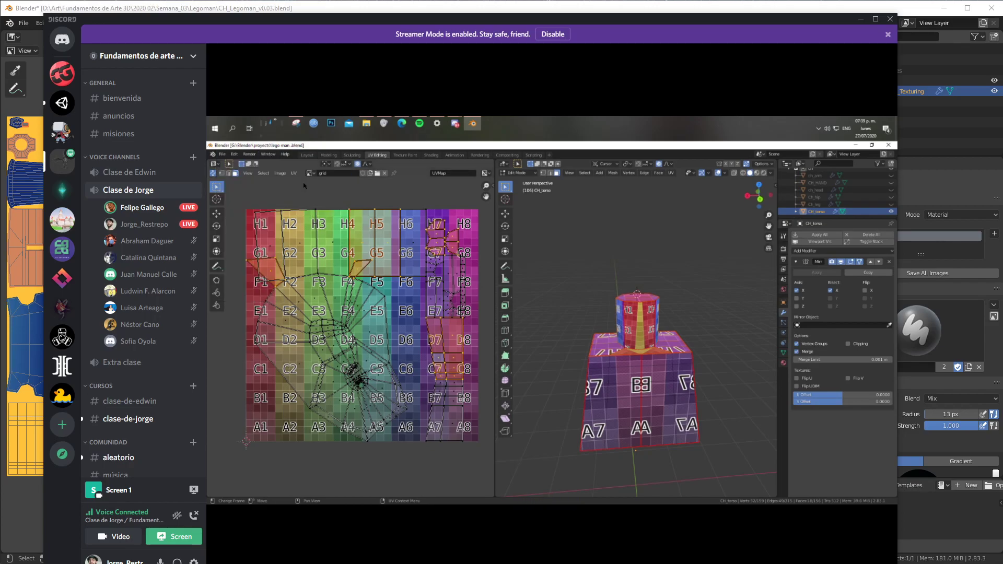
mouse_move(538, 143)
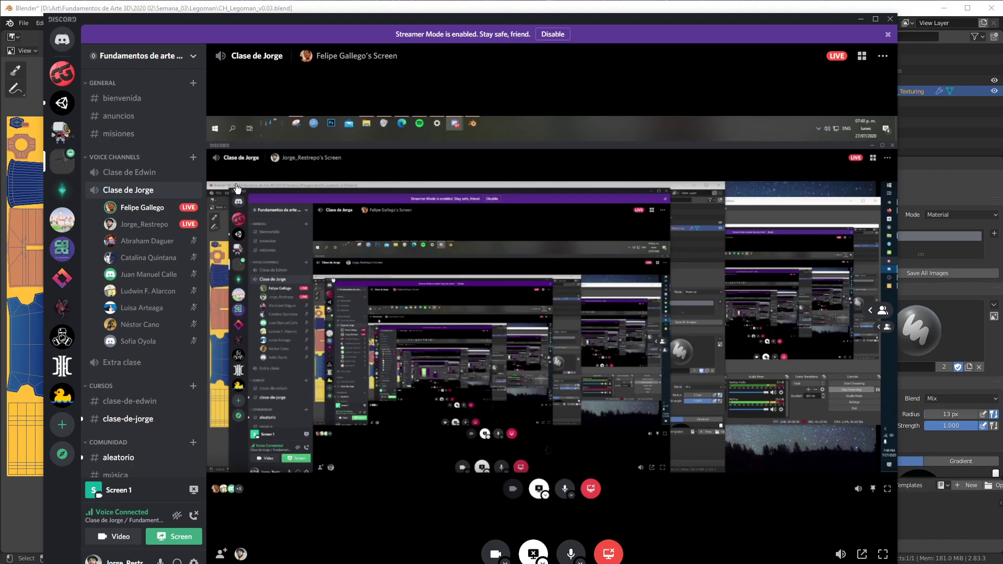
Step: Read the class text channel in Discord, and return to Blender to examine the painted sunglasses
left_click(139, 419)
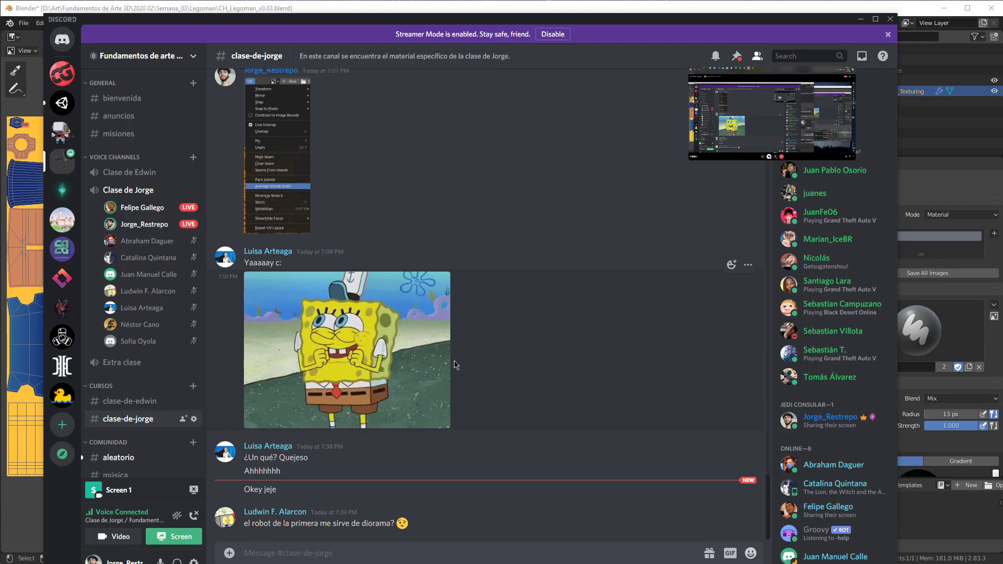
key("super+Right")
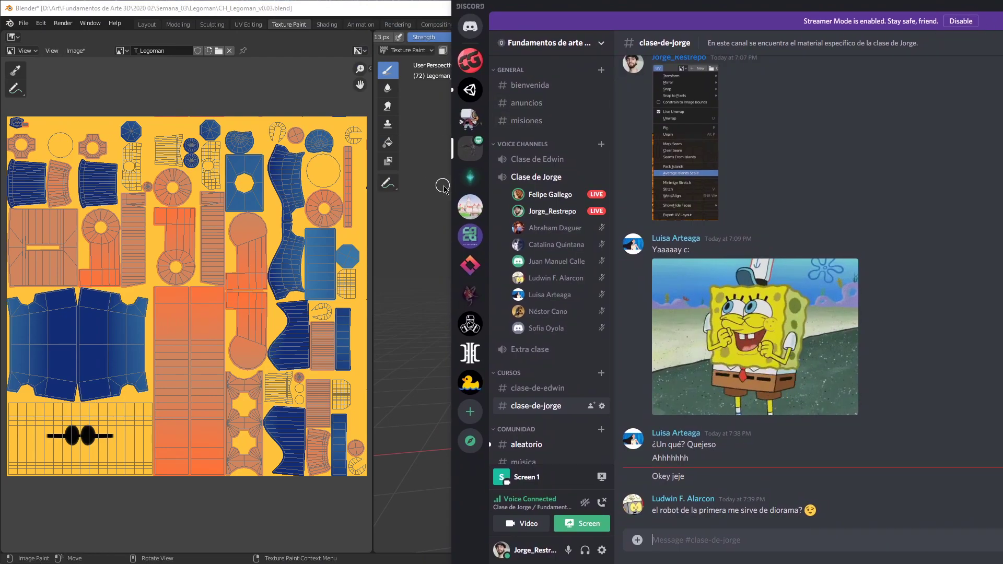
left_click_drag(452, 187, 910, 162)
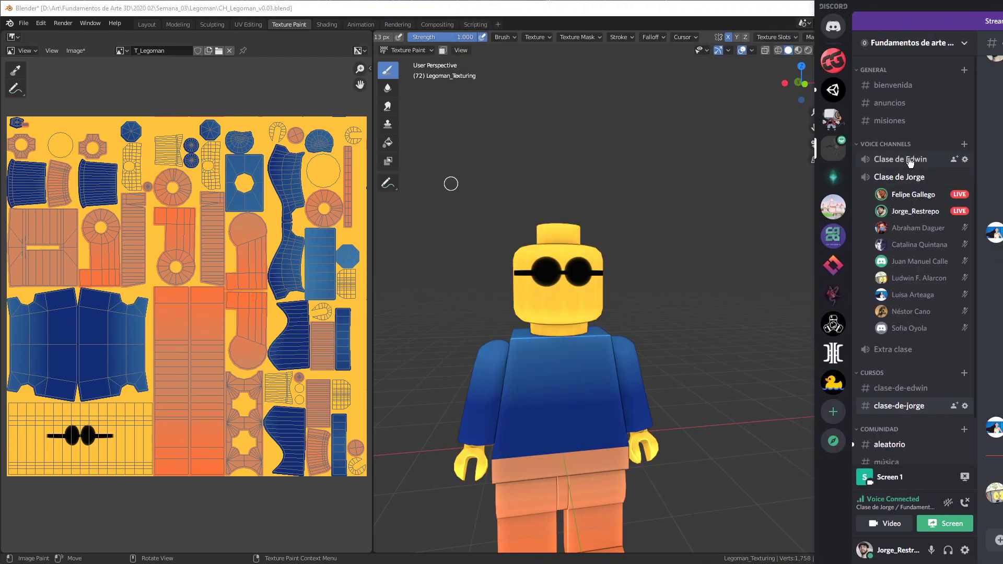
left_click(768, 11)
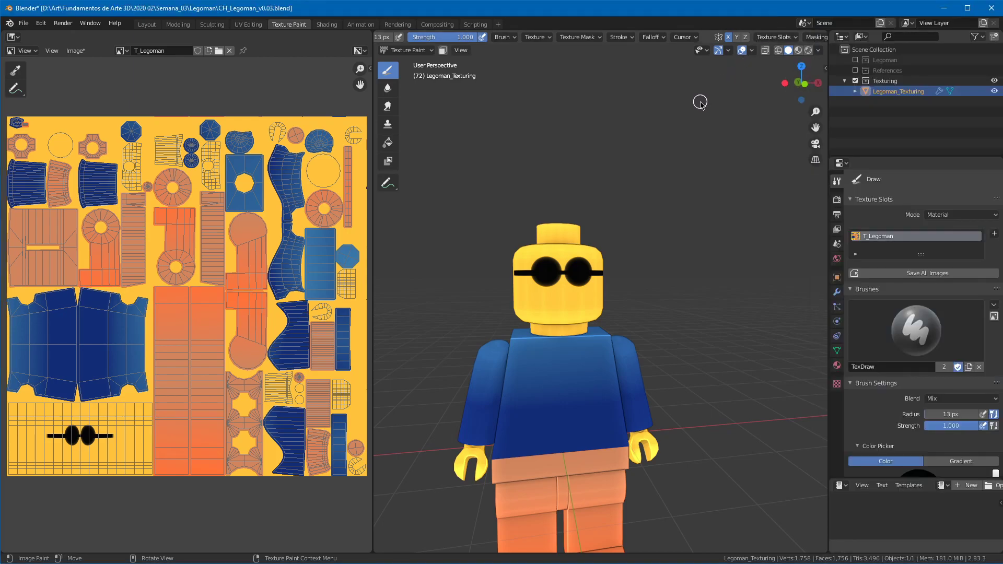
middle_click_drag(694, 101, 629, 177)
middle_click_drag(572, 239, 585, 252)
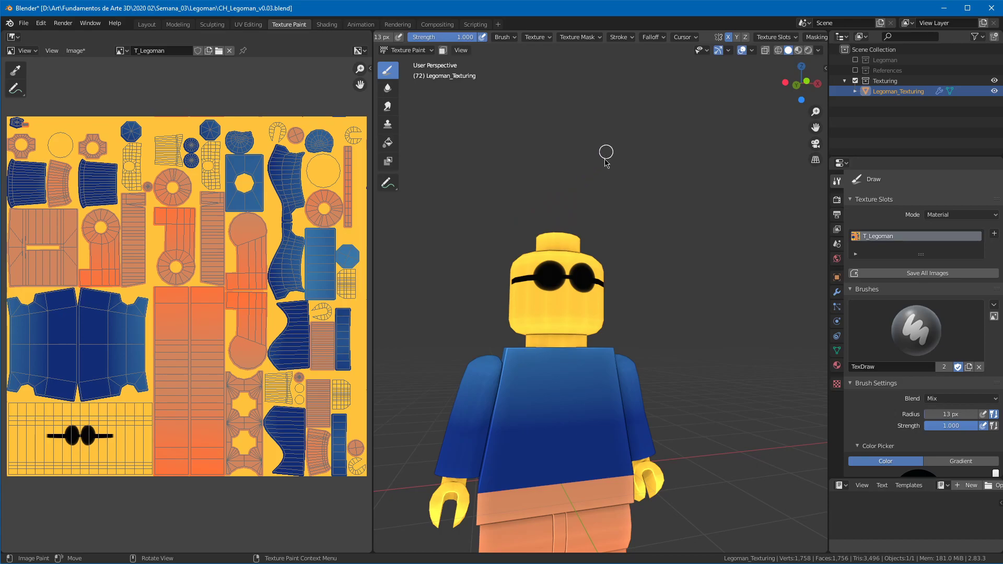
middle_click(568, 301)
middle_click_drag(568, 301, 648, 245)
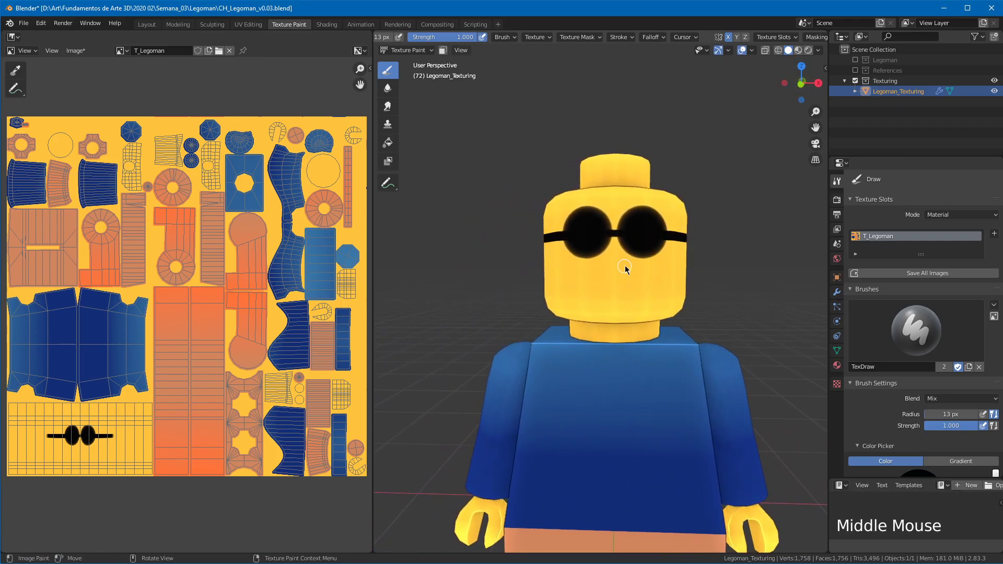
middle_click_drag(573, 250, 679, 216, "ctrl")
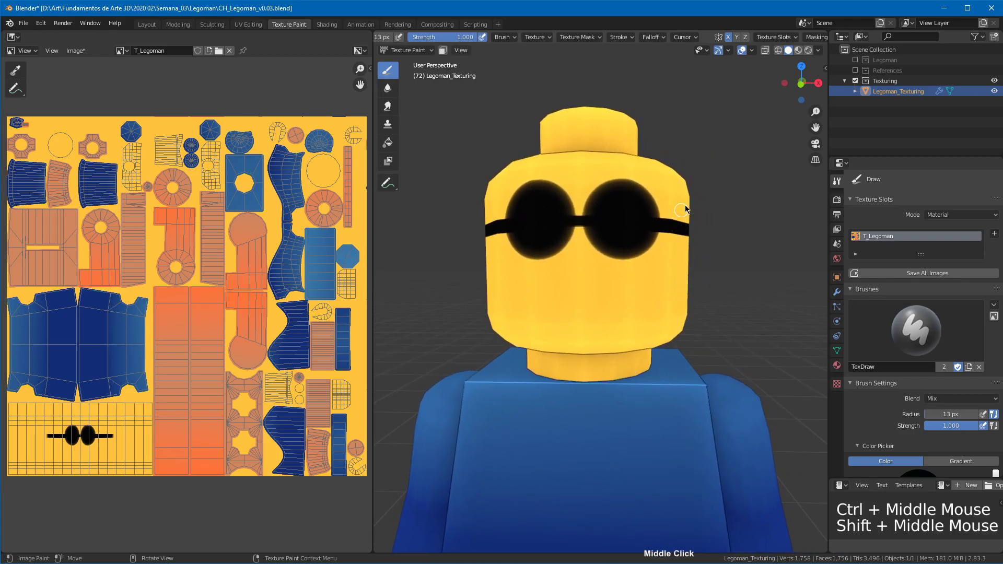
left_click(648, 39)
left_click(619, 38)
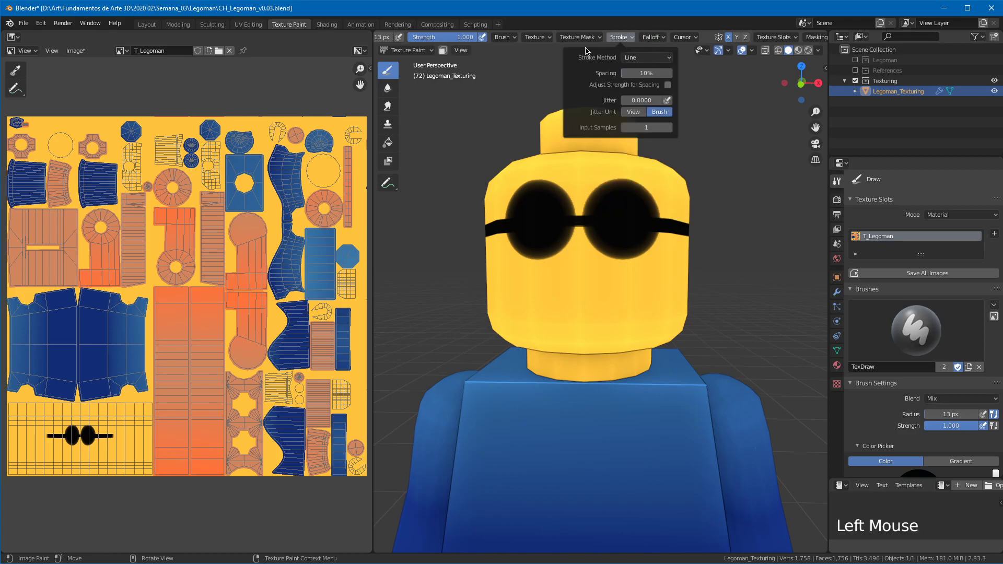
Step: From the front orthographic view, set the brush radius to 11 px and enable pen pressure control for the radius
key("KP_1")
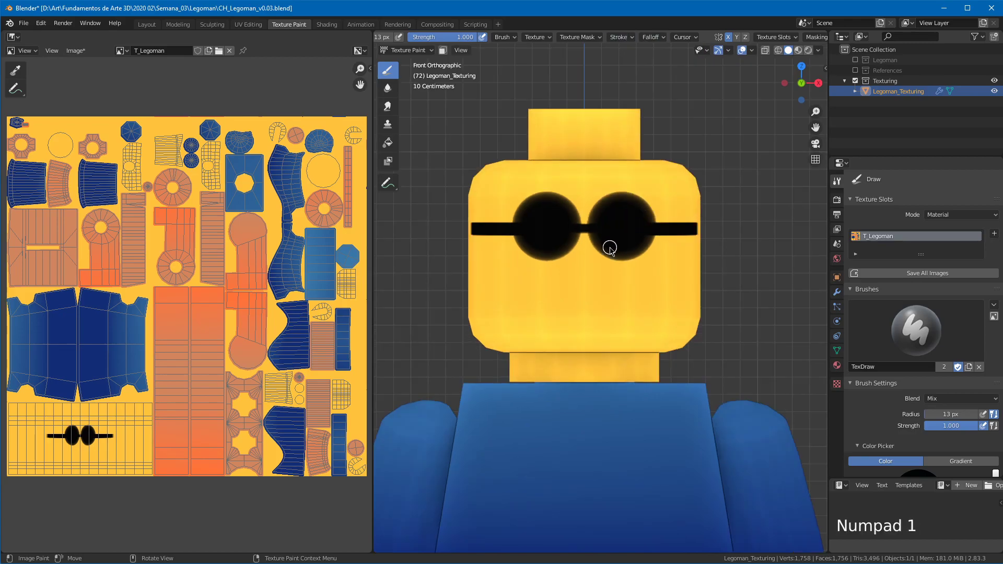
key("f")
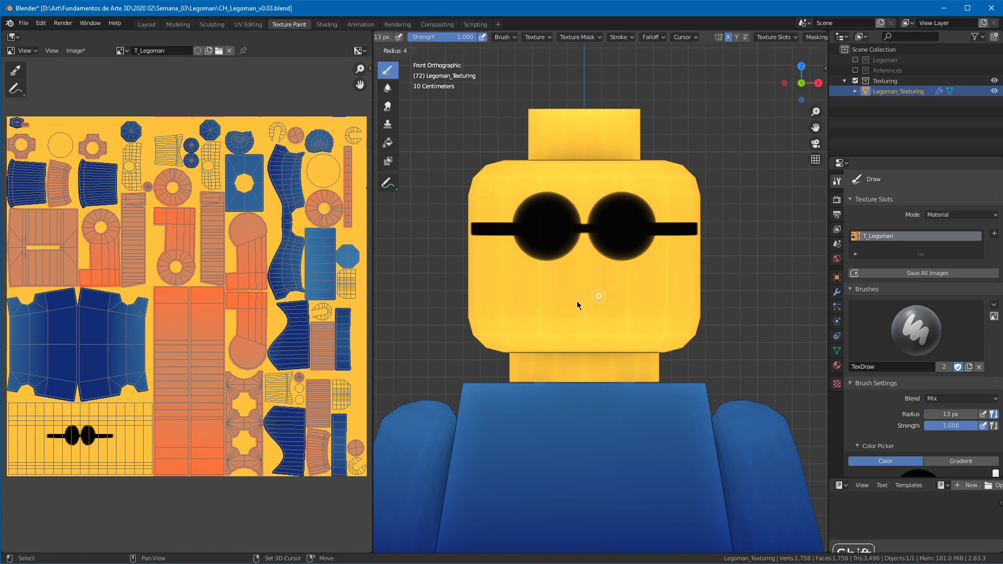
left_click(577, 301)
left_click(578, 284, "shift")
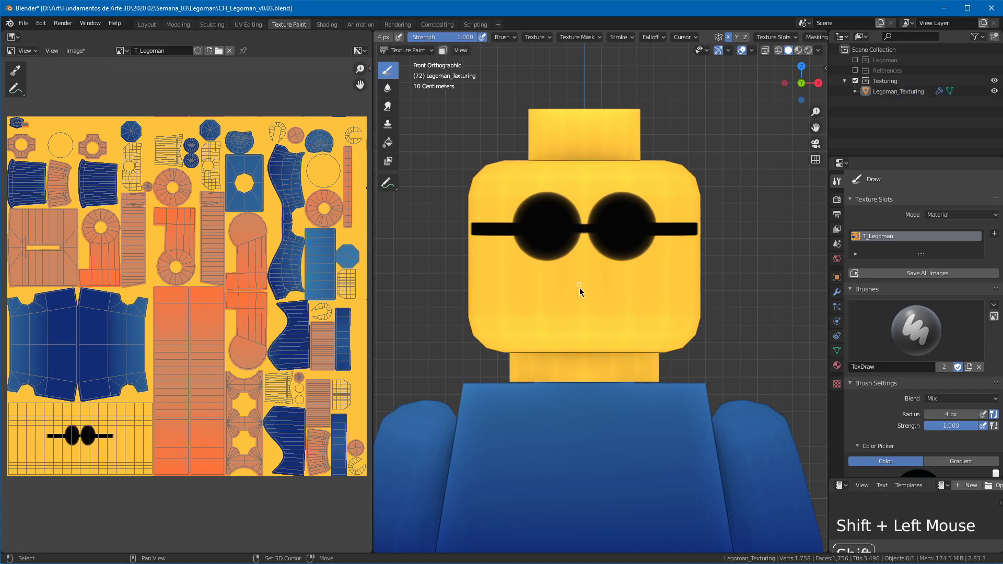
key("f")
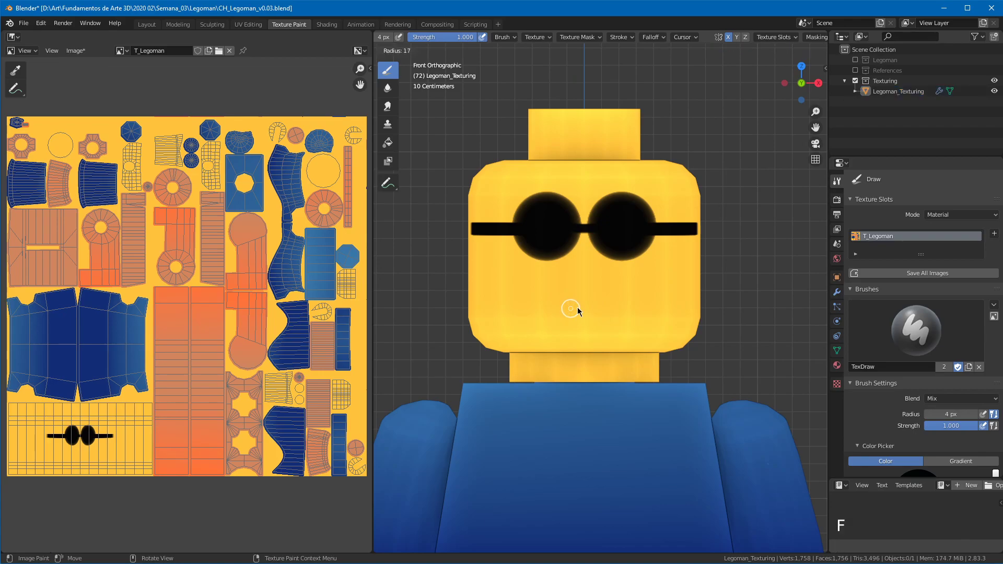
left_click(576, 308)
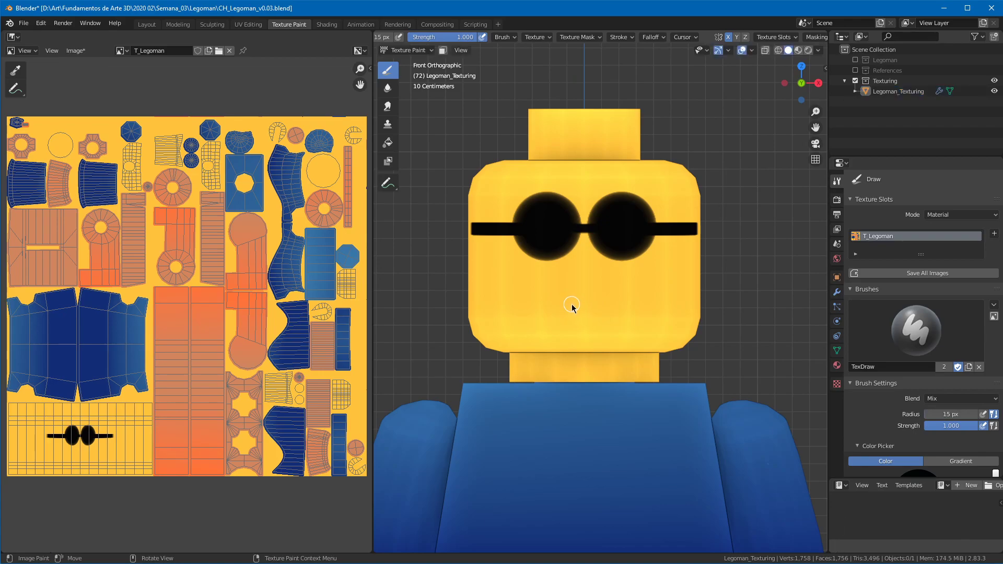
key("f")
left_click(569, 309)
middle_click_drag(434, 38, 533, 39)
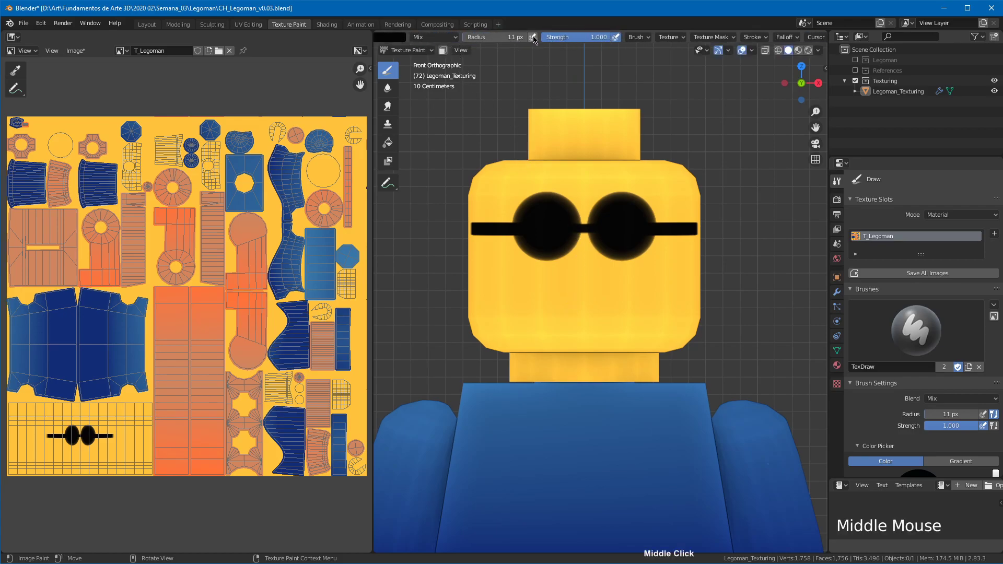
left_click(533, 37)
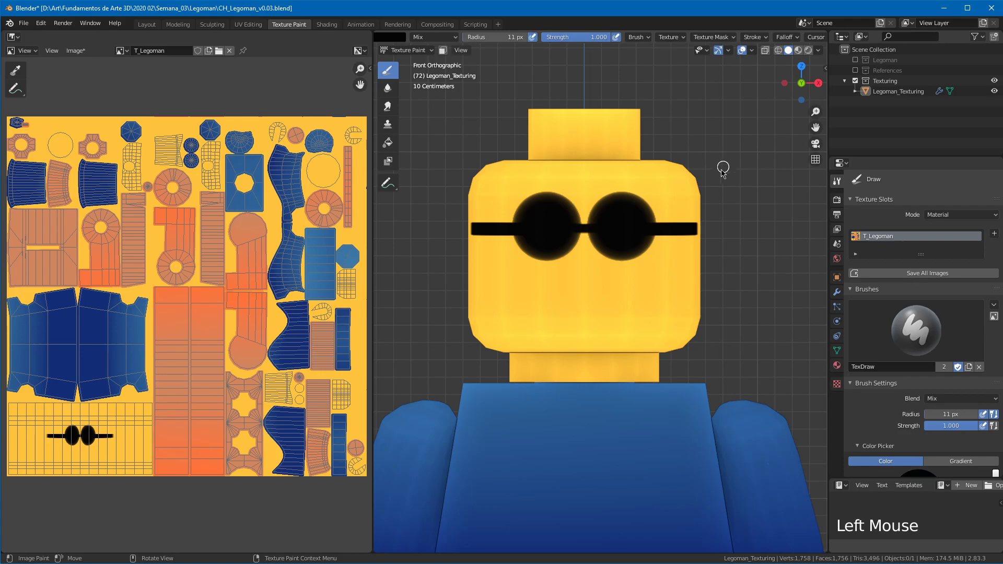
Step: Turn on stroke stabilization and disable X-axis mirroring for texture painting
key("shift+s")
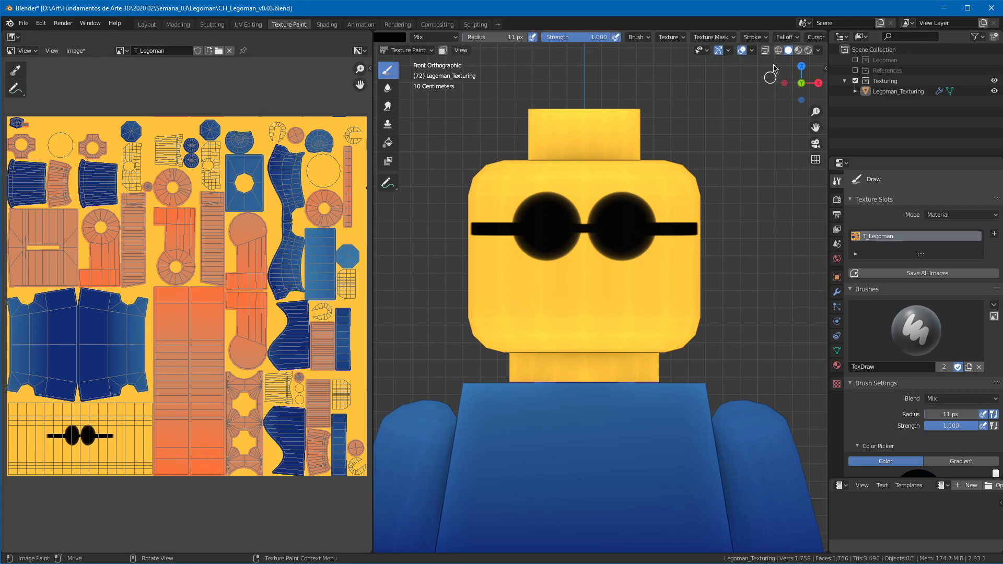
middle_click_drag(792, 38, 613, 48)
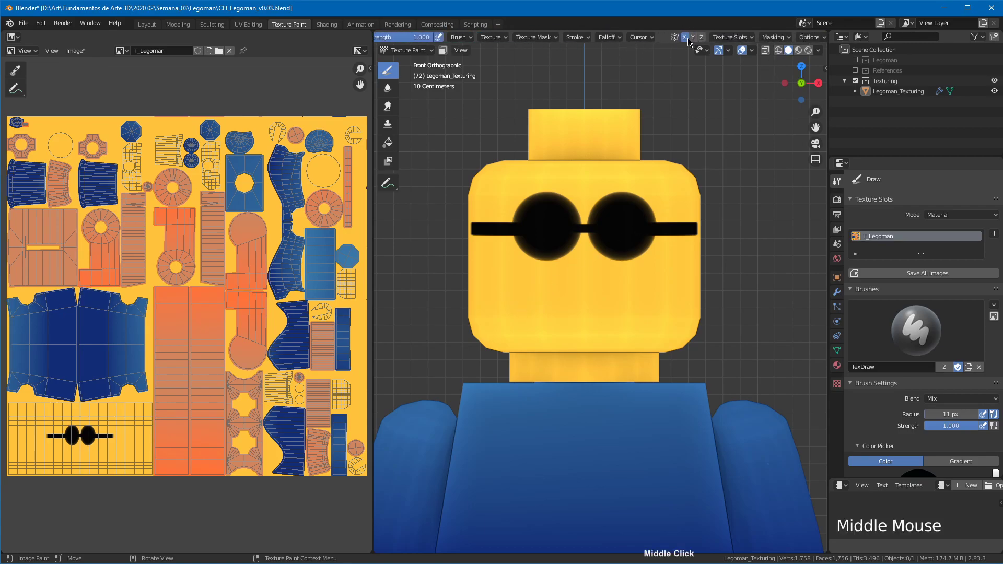
left_click(684, 37)
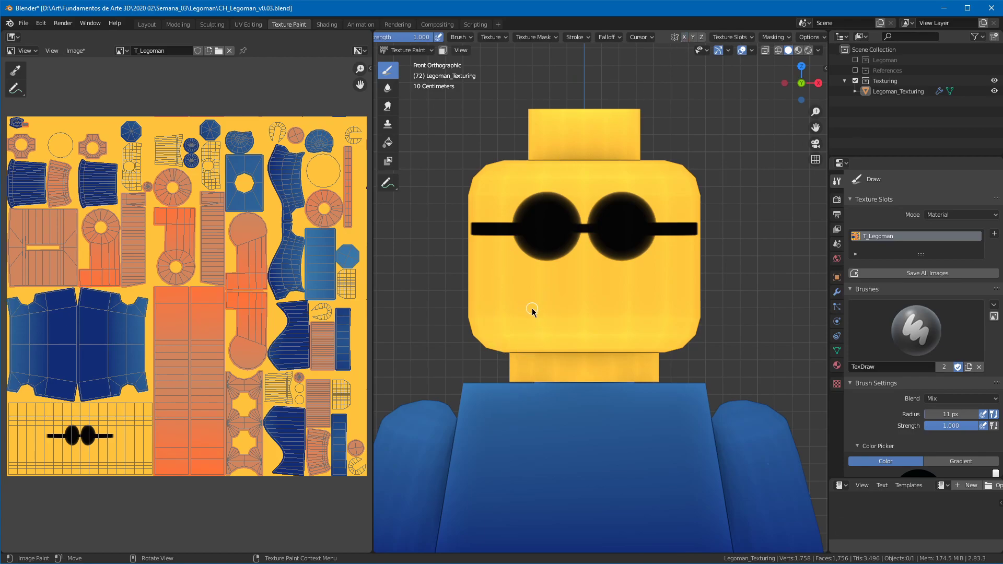
left_click(525, 295)
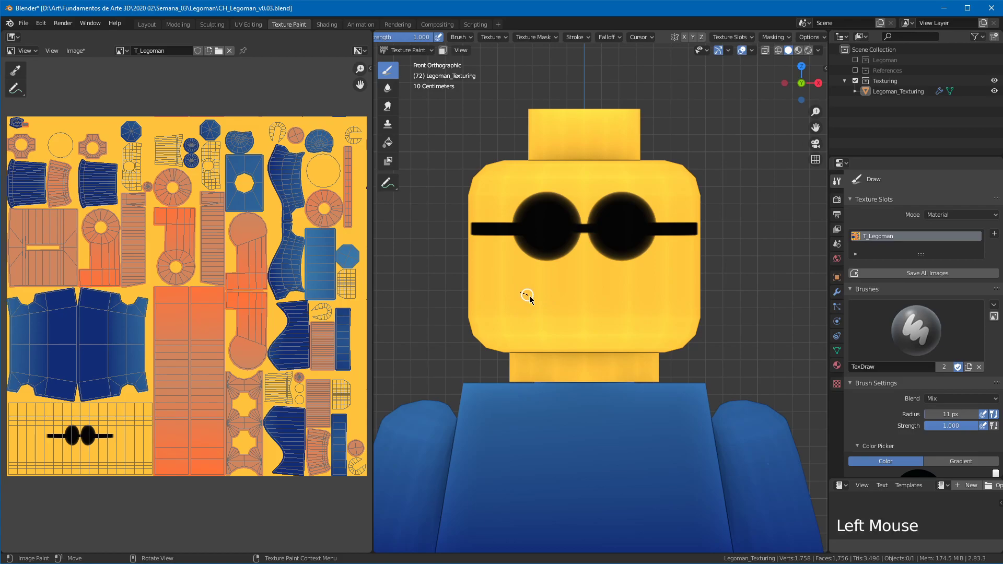
mouse_move(599, 318)
left_mouse_down()
mouse_move(641, 314)
mouse_move(665, 365)
mouse_move(696, 384)
mouse_move(657, 365)
left_mouse_up()
key("ctrl+z")
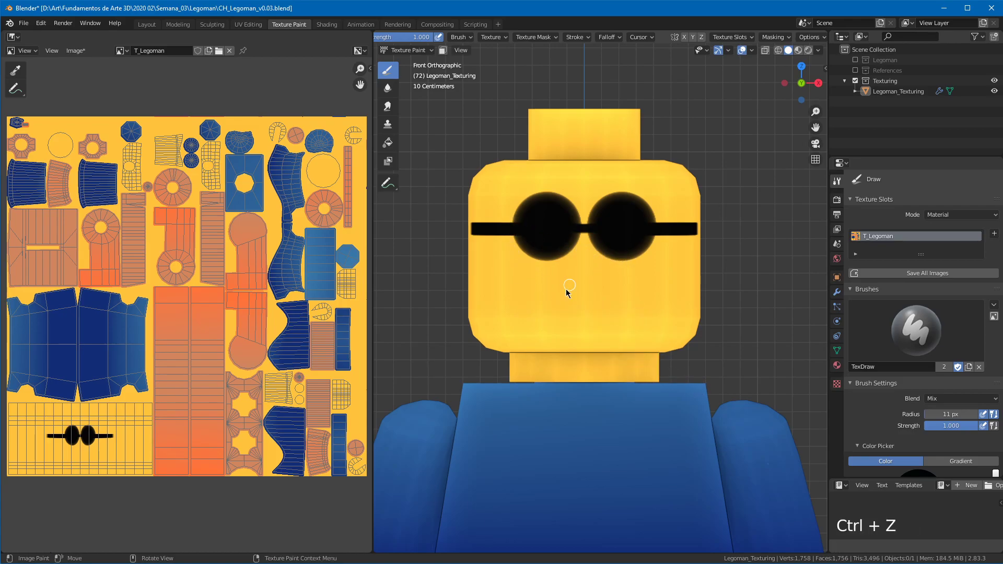
Step: Change the stroke method from Line to a freehand one and paint a black curved smile below the sunglasses
left_click(575, 36)
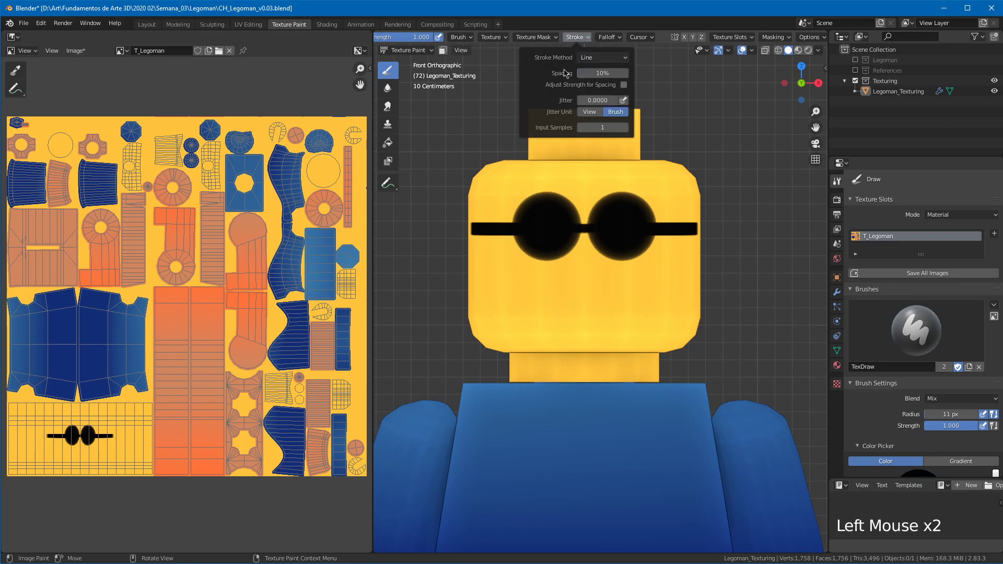
left_click(595, 59)
left_click(597, 93)
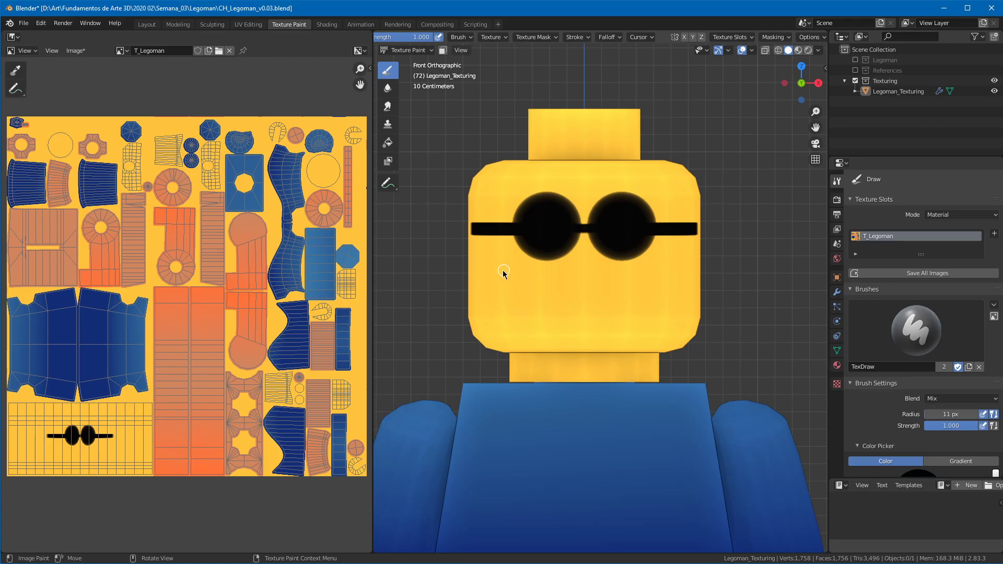
mouse_move(512, 275)
left_mouse_down()
mouse_move(539, 320)
mouse_move(685, 271)
mouse_move(642, 293)
left_mouse_up()
key("ctrl+z")
mouse_move(567, 231)
middle_mouse_down("ctrl")
mouse_move(563, 189)
mouse_move(466, 83)
middle_mouse_up("ctrl")
middle_click_drag(468, 37, 565, 71)
left_click_drag(546, 289, 606, 303)
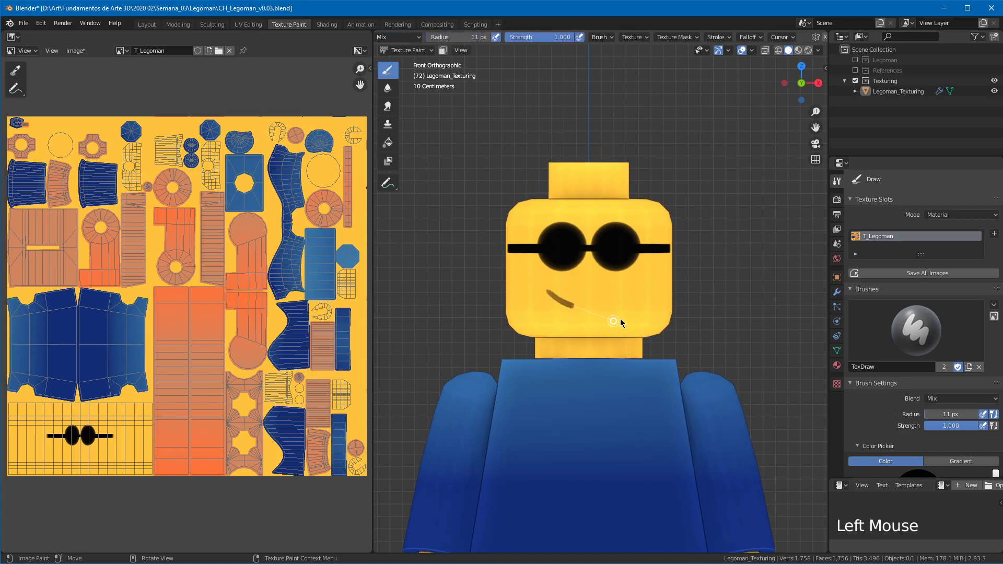
Step: Turn off stroke stabilization and paint short crease lines at both ends of the smile
middle_click_drag(541, 305, 491, 293, "ctrl")
key("shift+s")
mouse_move(504, 269)
left_mouse_down()
mouse_move(477, 291)
mouse_move(613, 307)
left_mouse_up()
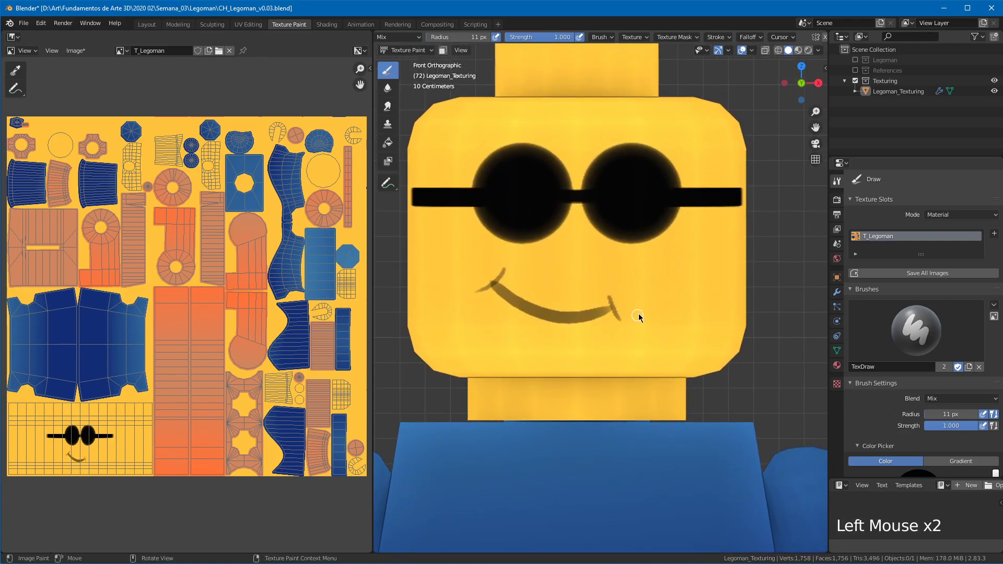
Step: Disable pen pressure control for both the brush strength and the brush radius
middle_click_drag(659, 356, 611, 286, "ctrl")
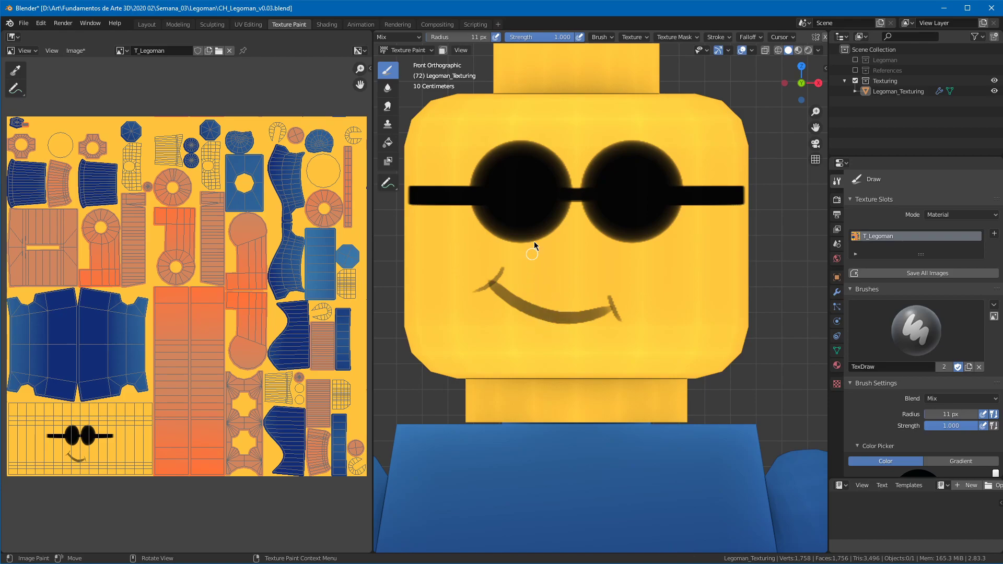
middle_click_drag(507, 36, 597, 36)
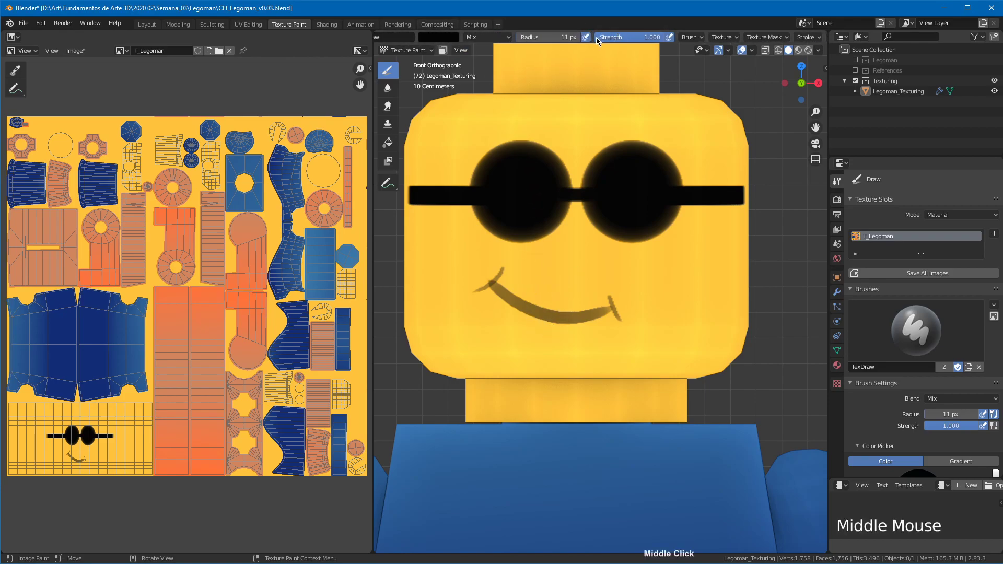
left_click(669, 37)
left_click(587, 36)
Step: Set the brush colour to pure white with saturation 0 and value 1, and turn stroke stabilization on
middle_click_drag(509, 37, 592, 36)
left_click(531, 38)
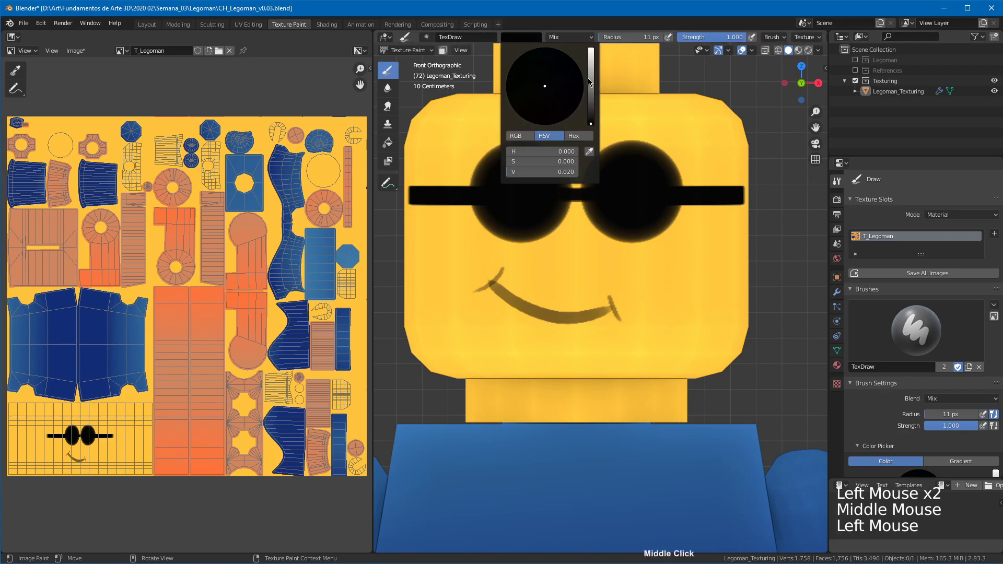
left_click_drag(587, 83, 591, 50)
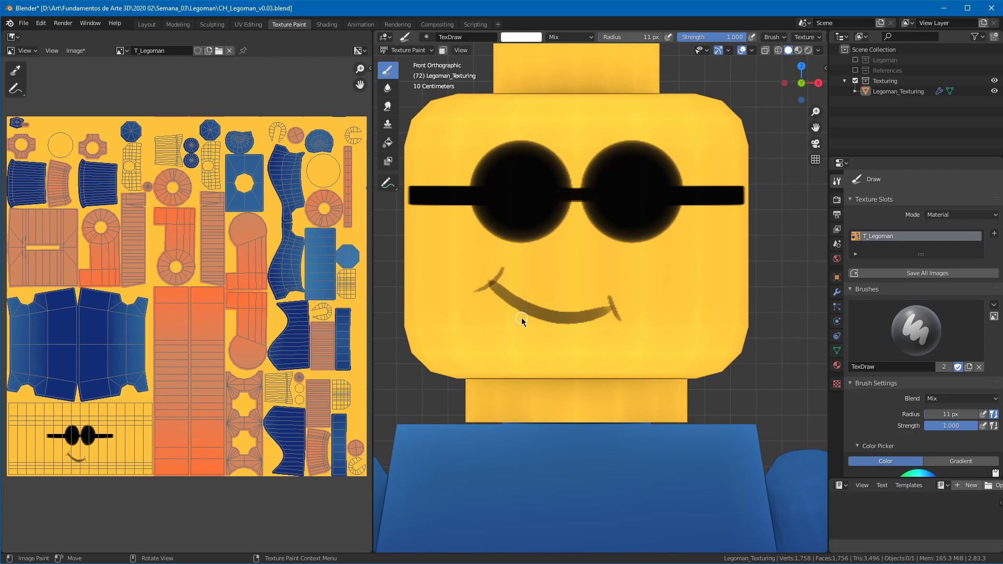
key("s")
key("shift+s")
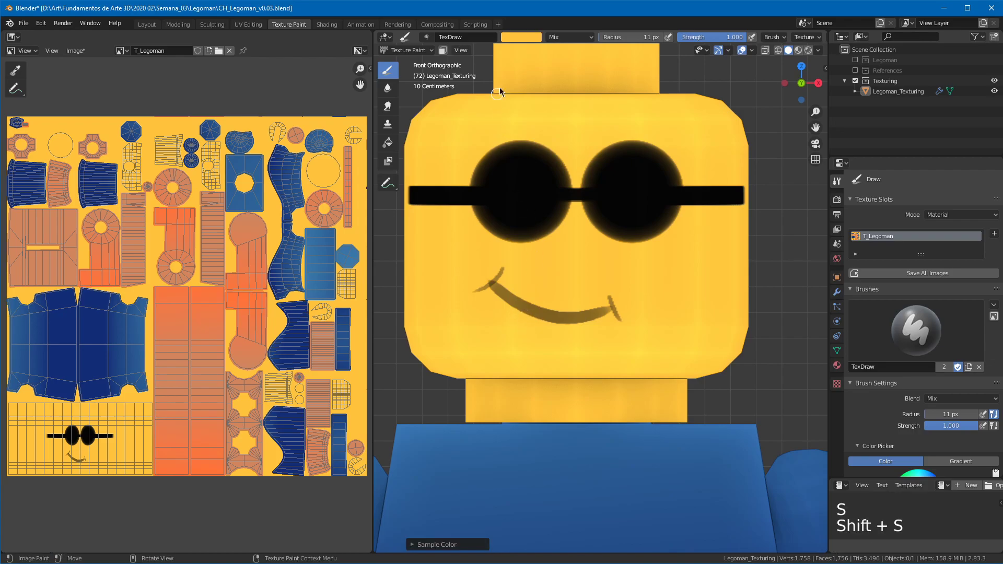
left_click(523, 36)
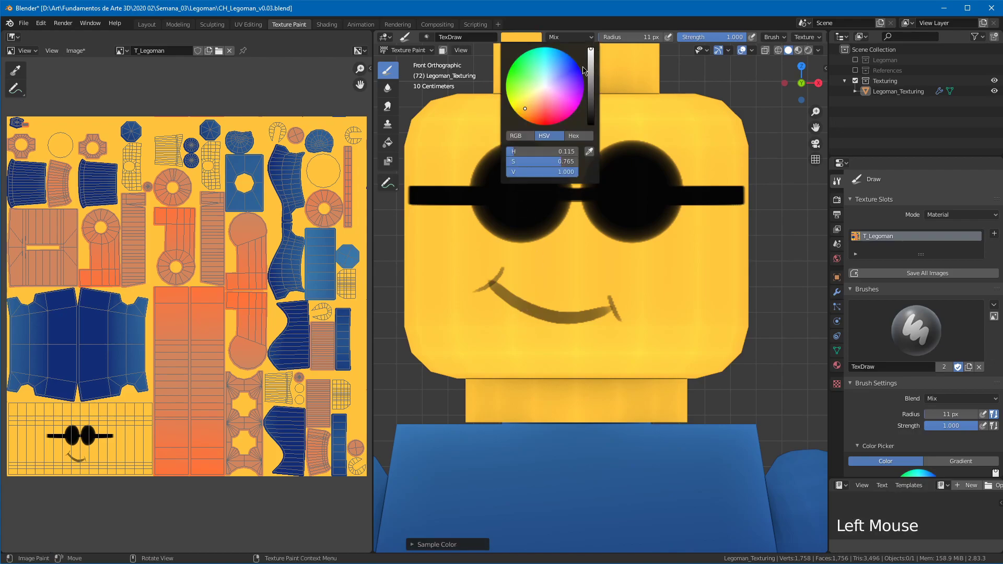
left_click_drag(544, 161, 445, 161)
Step: Turn off stroke stabilization and paint two white front teeth hanging just below the smile
left_click_drag(532, 317, 536, 371)
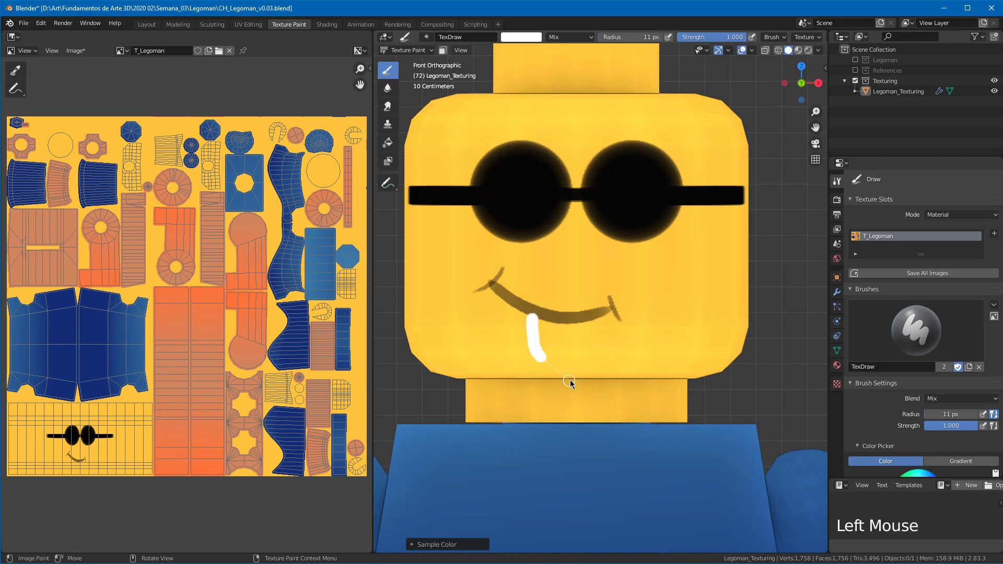
key("ctrl+z")
key("shift+s")
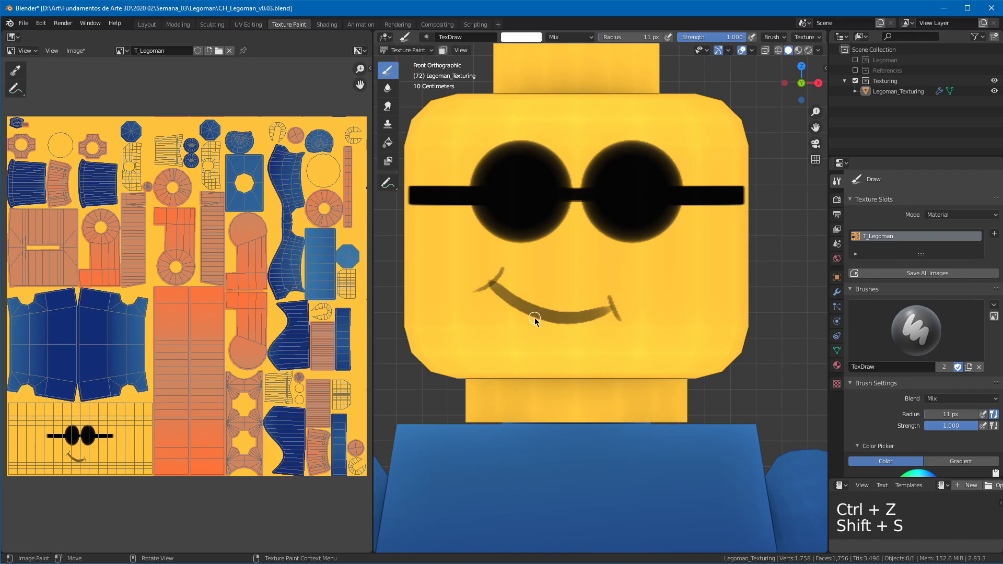
mouse_move(532, 321)
left_mouse_down()
mouse_move(577, 329)
mouse_move(547, 329)
mouse_move(562, 325)
left_mouse_up()
key("ctrl+z")
Step: Set the brush colour to black and reduce the brush radius to 4 px
left_click(530, 38)
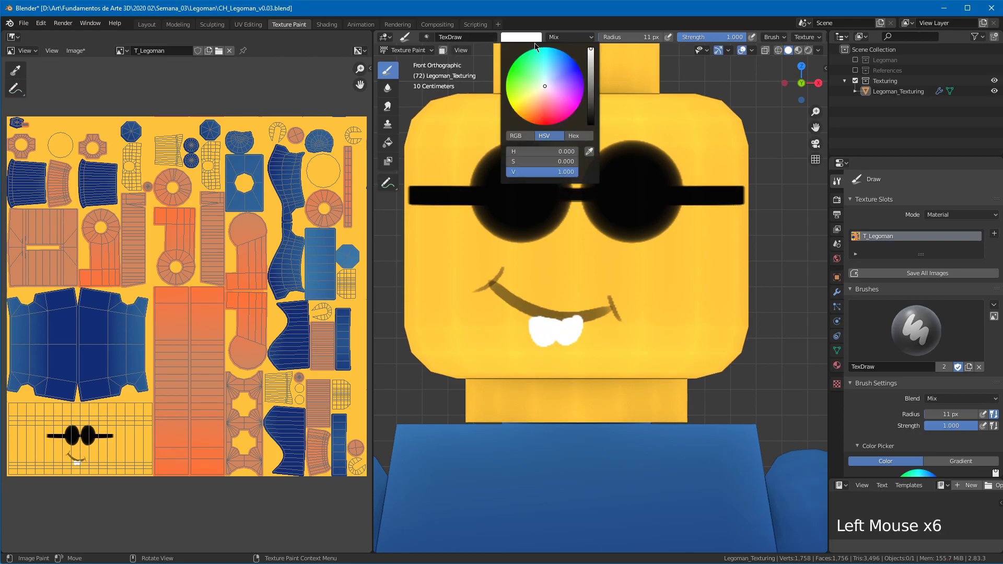
left_click_drag(593, 68, 592, 125)
key("f")
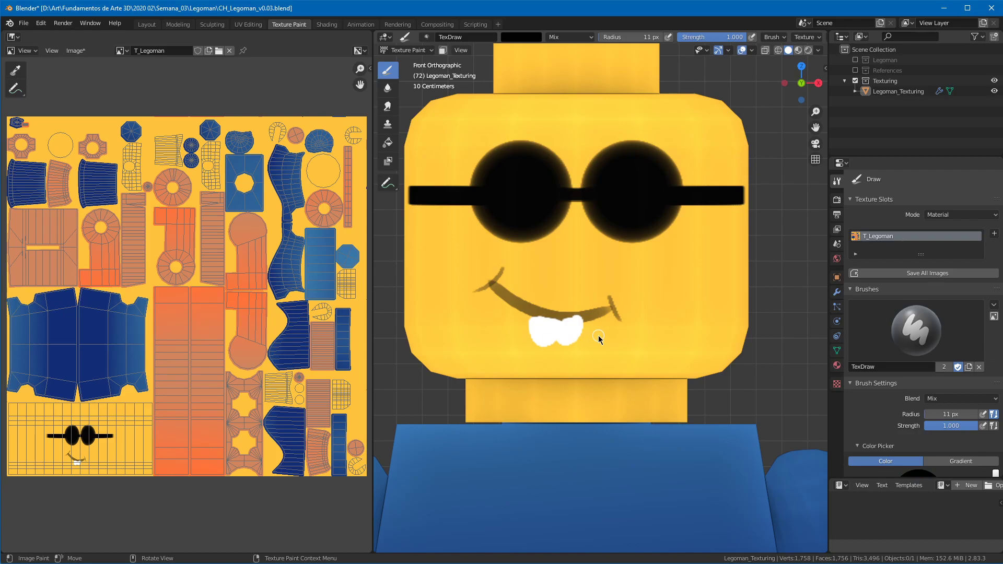
left_click(595, 333)
Step: Turn on stroke stabilization and outline both white teeth in black, including the dividing line between them
key("shift+s")
left_click(531, 315)
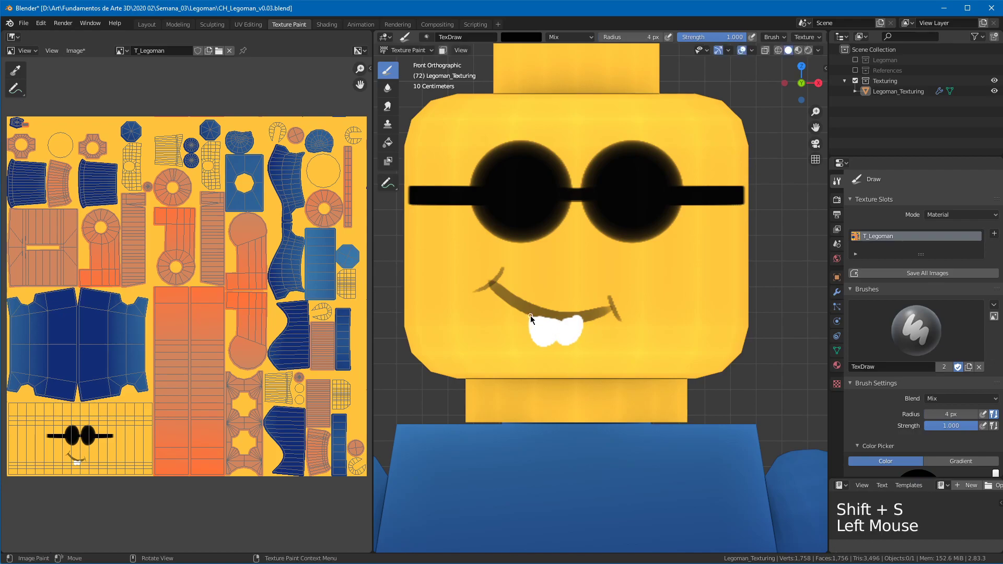
left_click_drag(530, 334, 541, 376)
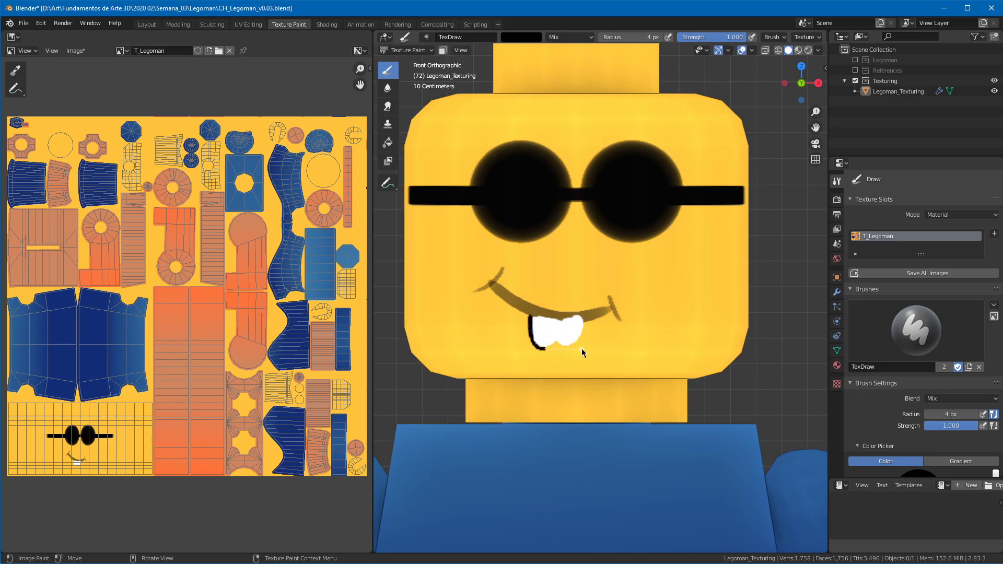
left_click_drag(563, 304, 557, 285)
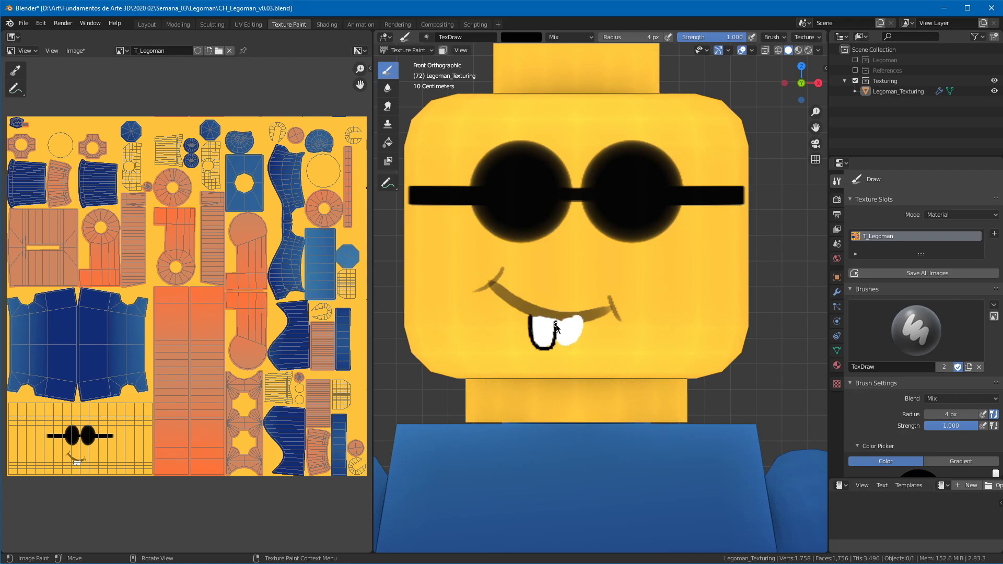
left_click(561, 353)
mouse_move(564, 359)
left_mouse_down()
mouse_move(560, 370)
mouse_move(597, 359)
left_mouse_up()
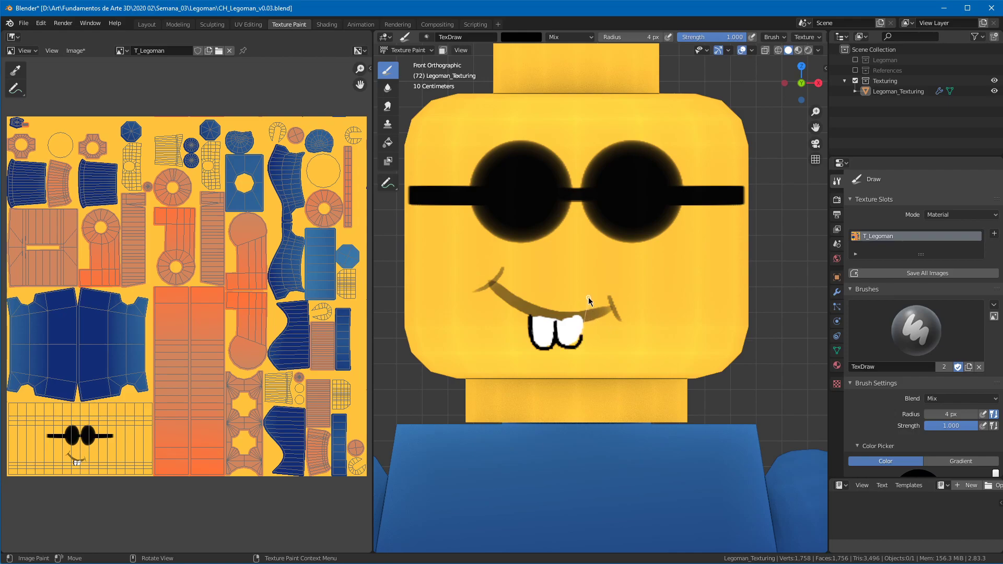
left_click_drag(587, 288, 586, 286)
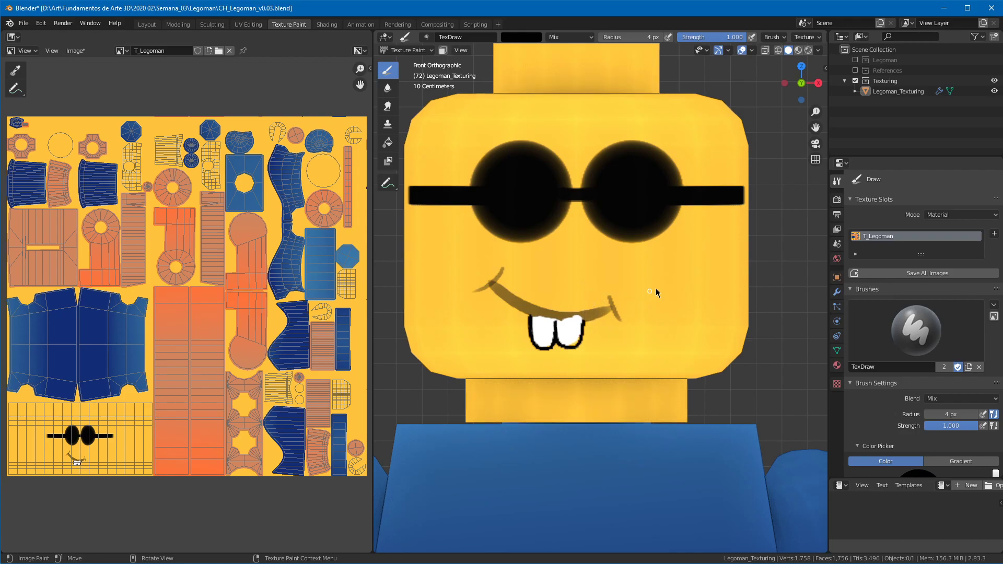
Step: Set the brush radius to 11 px with radius pressure enabled, and paint a tapered black line along the smile above the teeth
key("f")
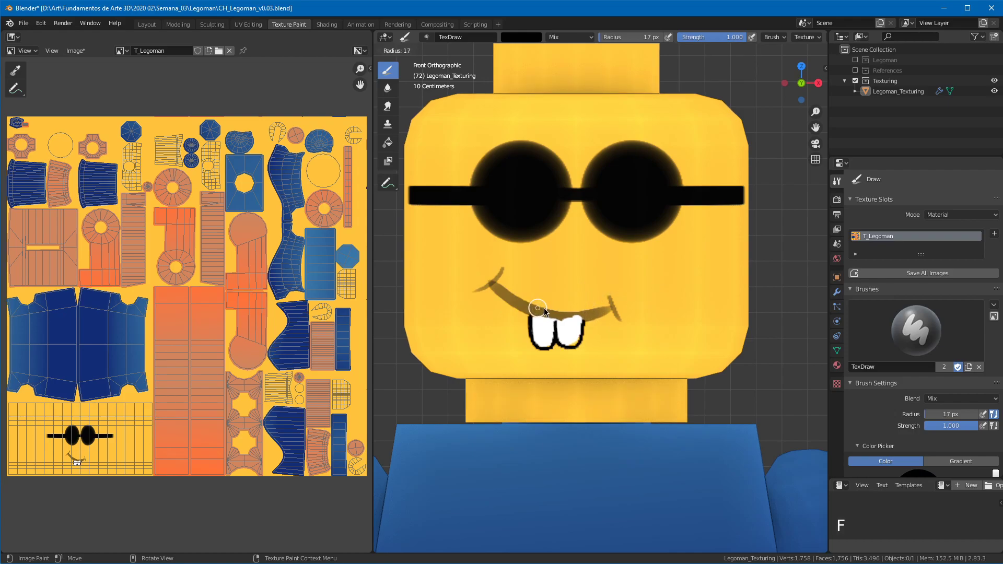
left_click(544, 307)
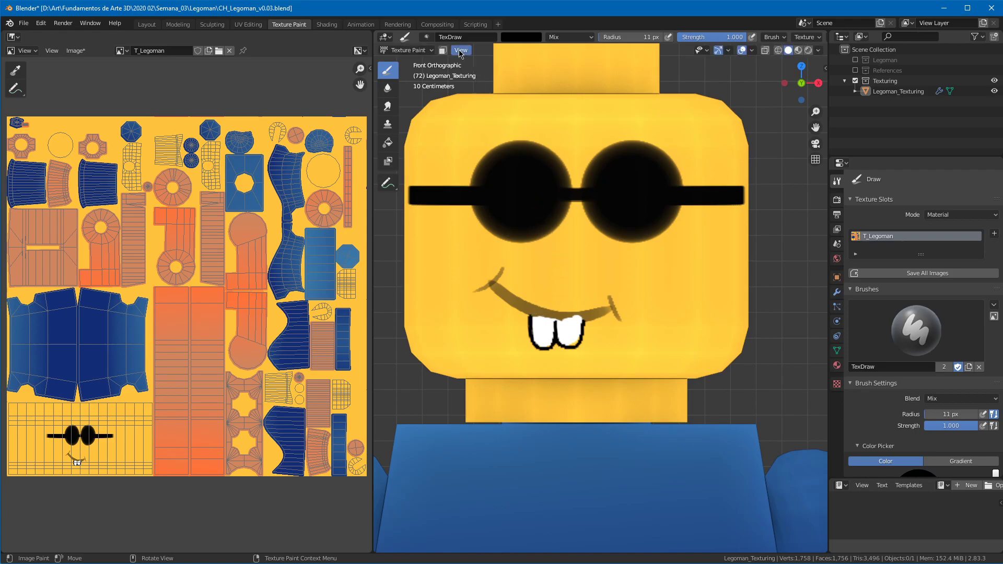
left_click(669, 37)
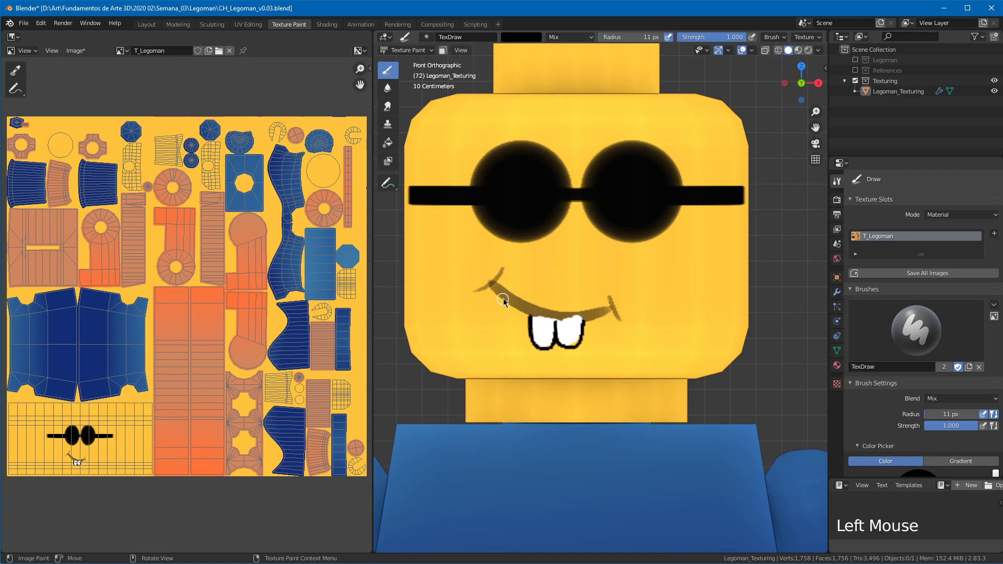
left_click_drag(524, 311, 529, 314)
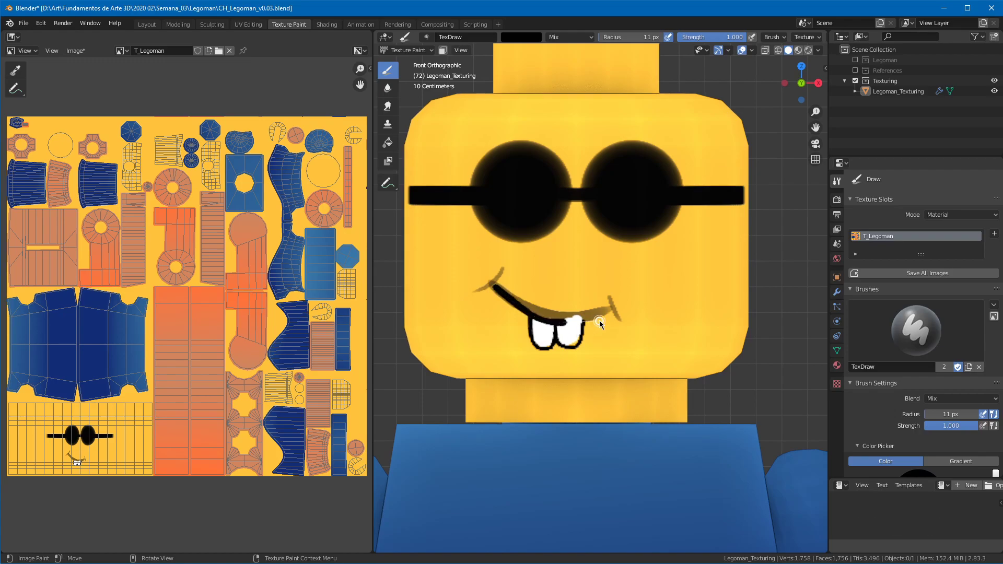
left_click_drag(630, 306, 639, 300)
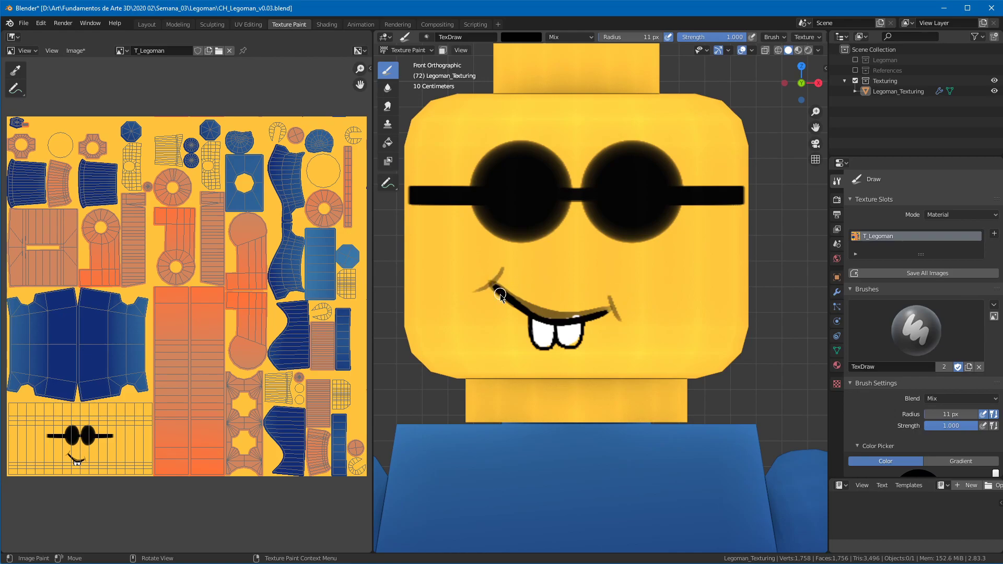
Step: Try filling the upper edge of the smile with a second black stroke, and undo it
key("shift+s")
key("shift+s")
mouse_move(496, 287)
left_mouse_down()
mouse_move(549, 316)
mouse_move(613, 320)
left_mouse_up()
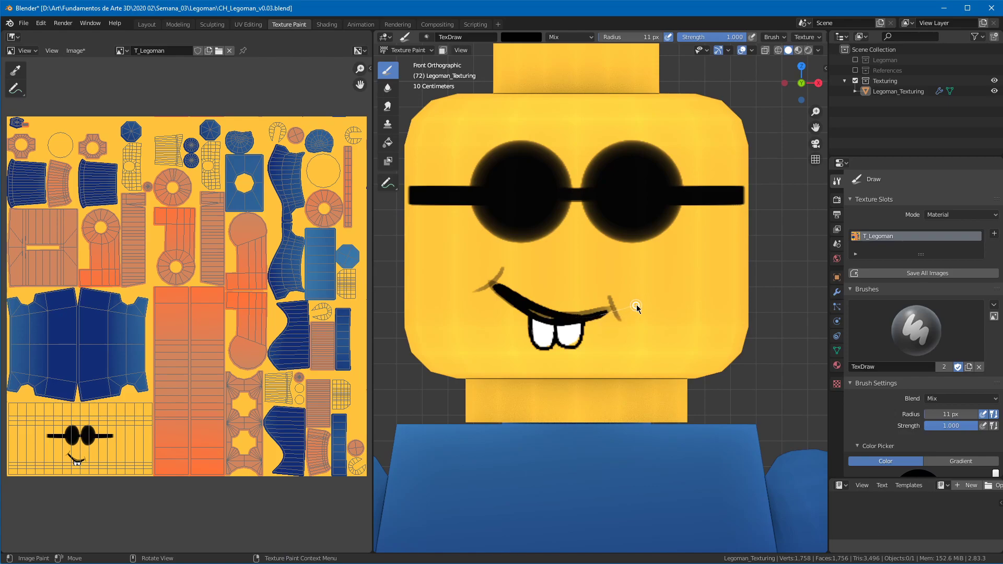
key("ctrl+z")
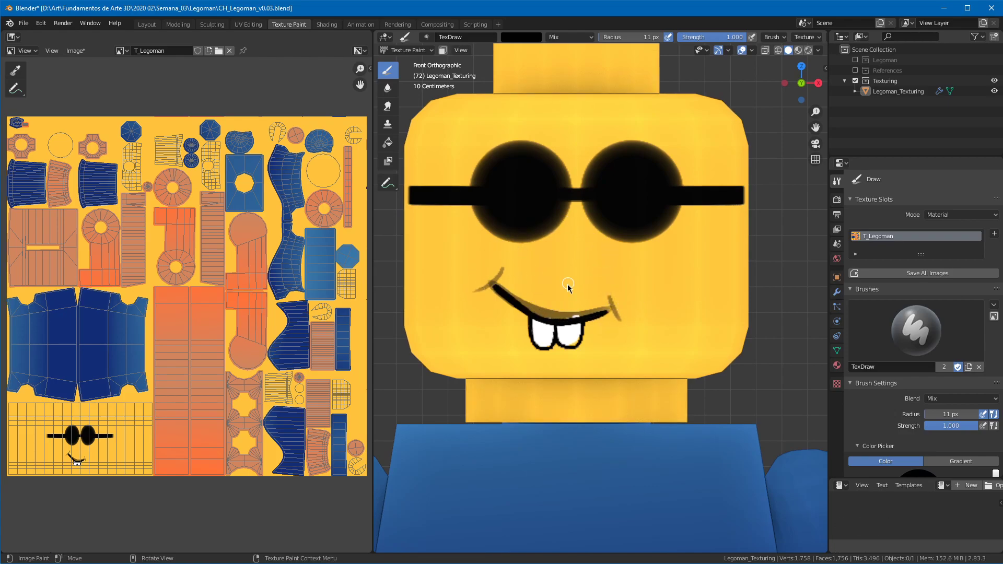
Step: Sample the yellow skin colour from the texture image and paint over the upper part of the brown tick at the smile's right end
key("shift+s")
left_click(522, 38)
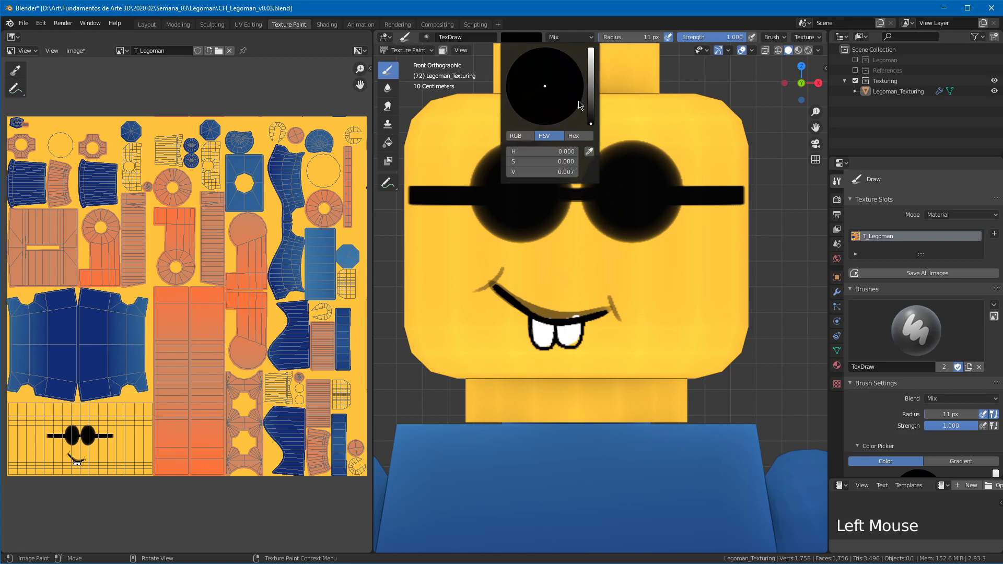
left_click(590, 151)
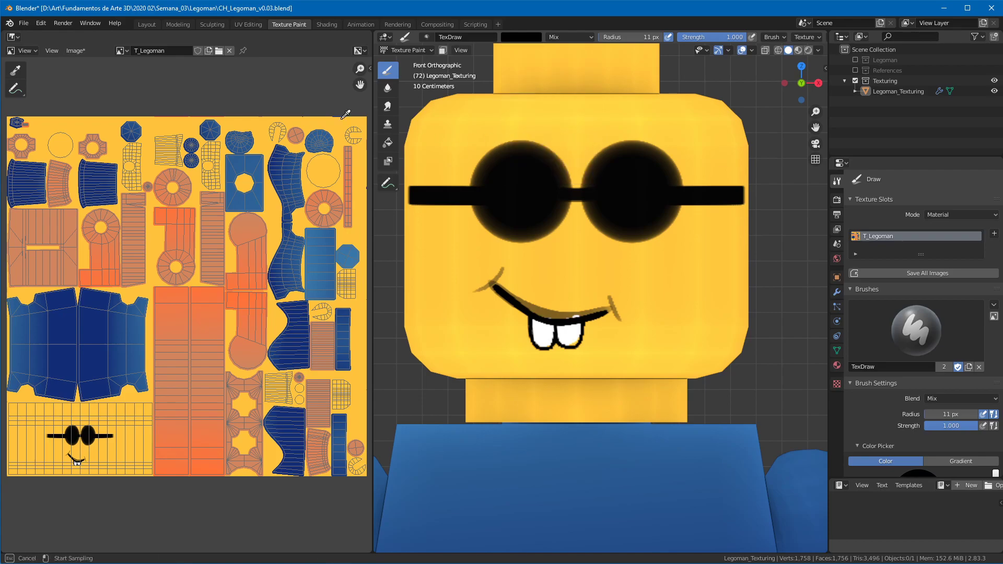
left_click(335, 124)
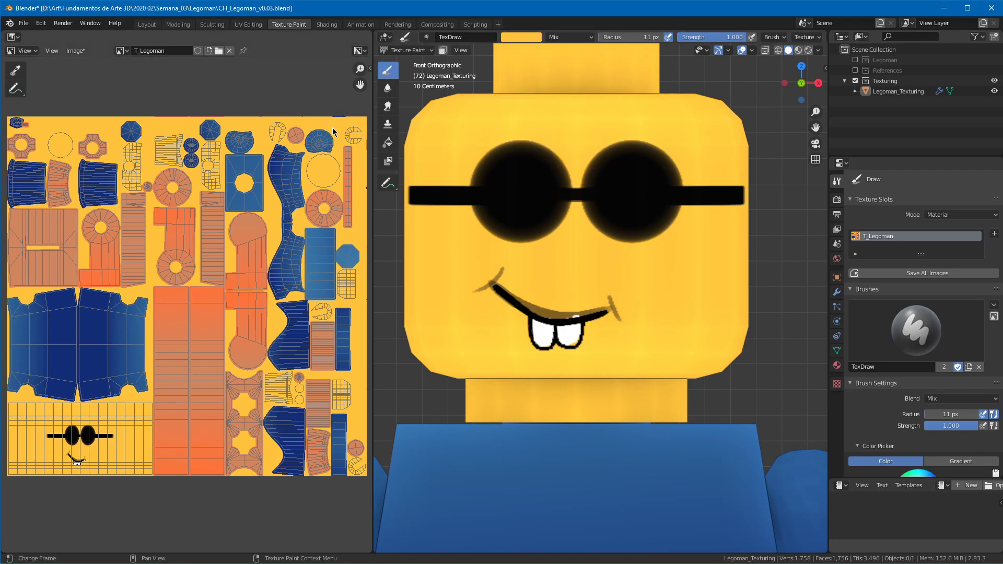
left_click(514, 285)
left_click_drag(539, 306, 623, 294)
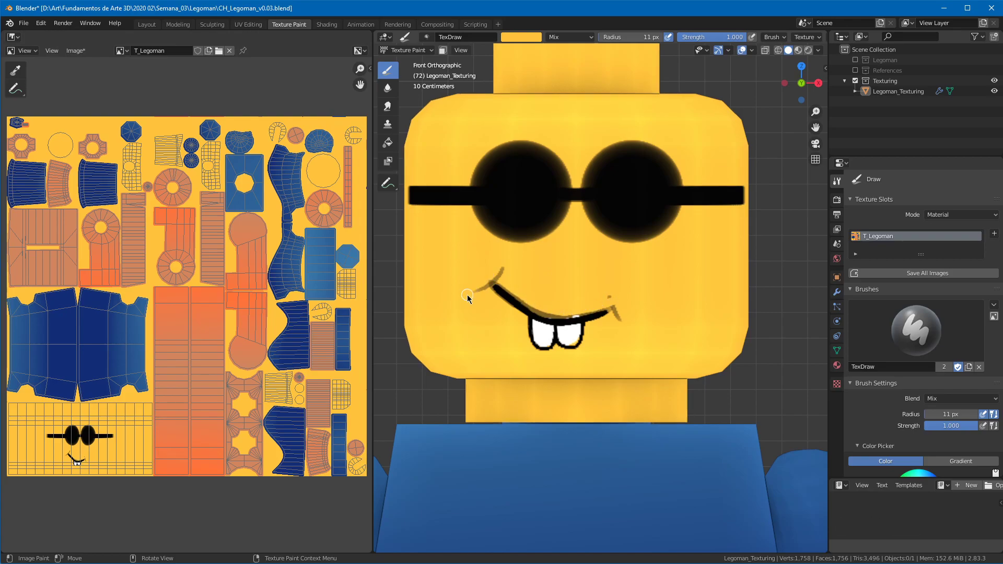
Step: Try dabbing yellow over the brown marks at the smile's left corner, and undo the dabs
left_click(501, 272)
left_click(492, 281)
left_click(502, 282)
key("ctrl+z")
key("ctrl+z")
key("ctrl+z")
key("ctrl+z")
left_click(505, 283)
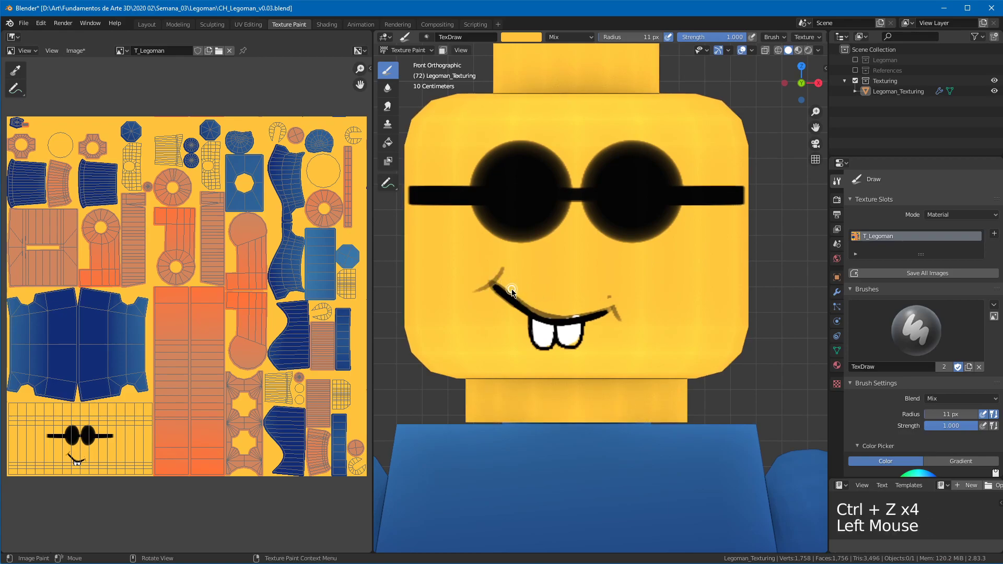
key("ctrl+z")
Step: With stroke stabilization on, cover the leftover brown along the smile's upper edge in yellow, and erase the stray dot near its right end
key("shift+s")
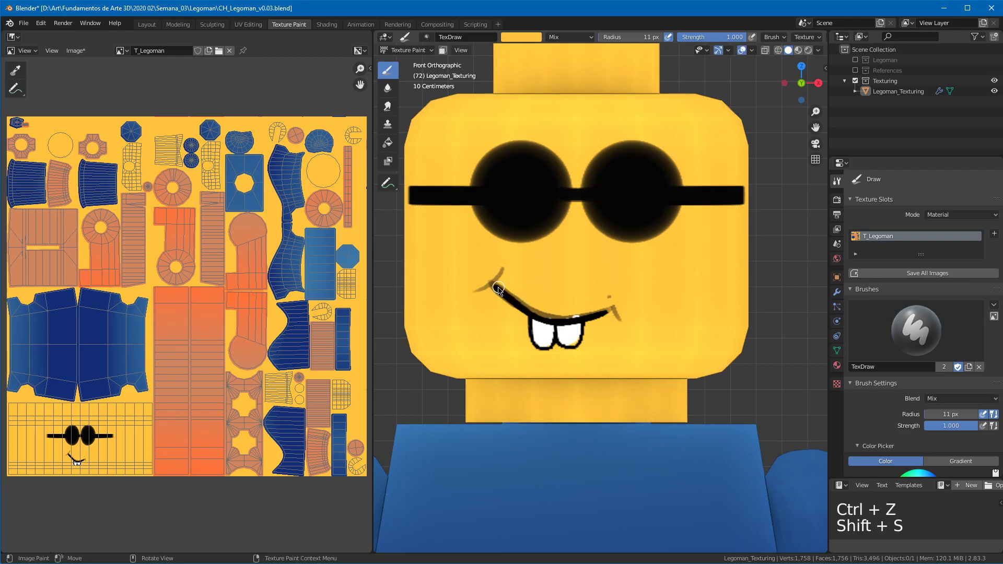
mouse_move(503, 285)
left_mouse_down()
mouse_move(540, 313)
mouse_move(588, 325)
left_mouse_up()
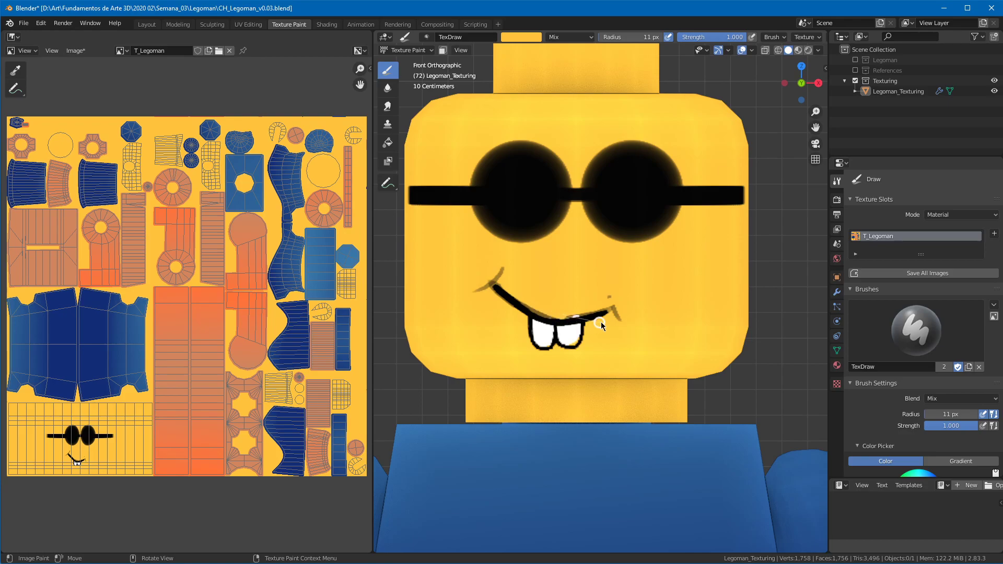
left_click_drag(647, 291, 629, 296)
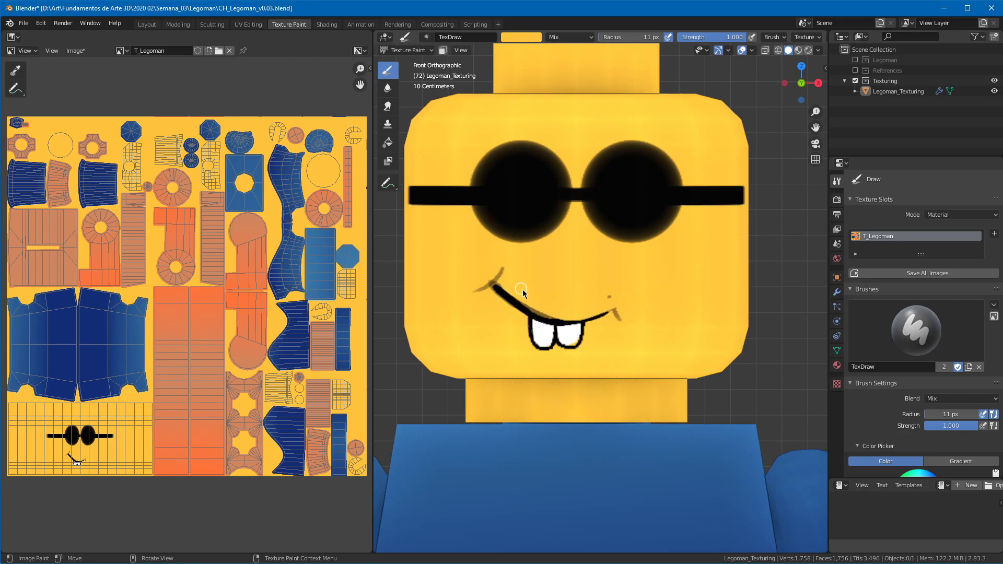
key("ctrl+z")
left_click_drag(501, 282, 567, 318)
left_click_drag(504, 287, 570, 325)
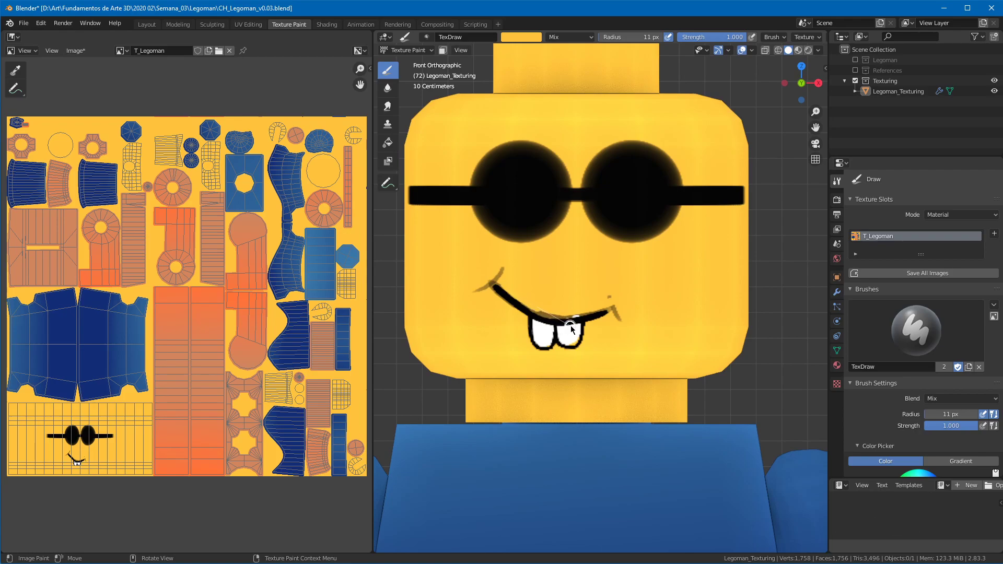
key("shift+s")
left_click(607, 296)
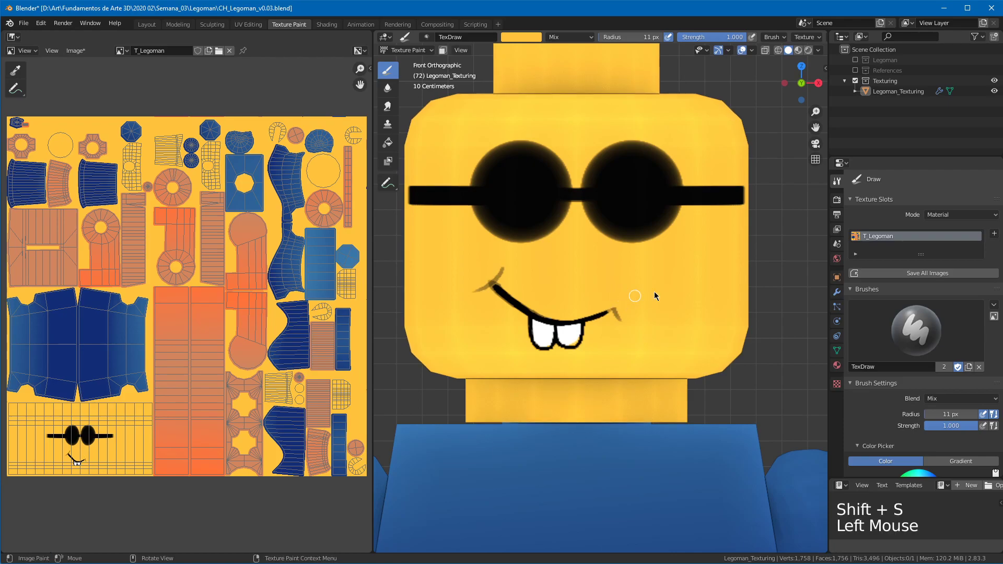
Step: View the whole painted model from the front and save the Blender file
middle_click_drag(679, 265, 565, 276, "ctrl")
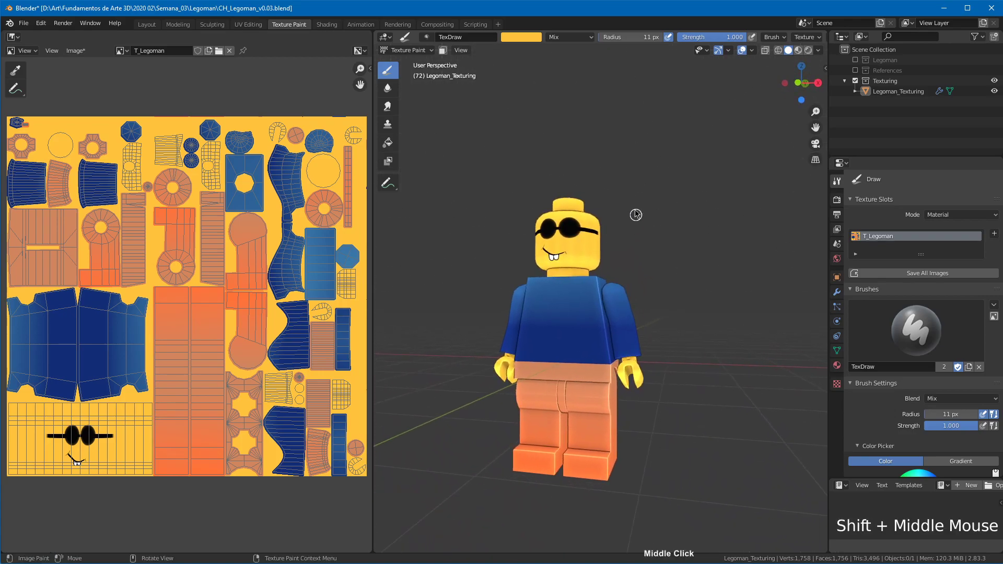
middle_click_drag(642, 271, 500, 230)
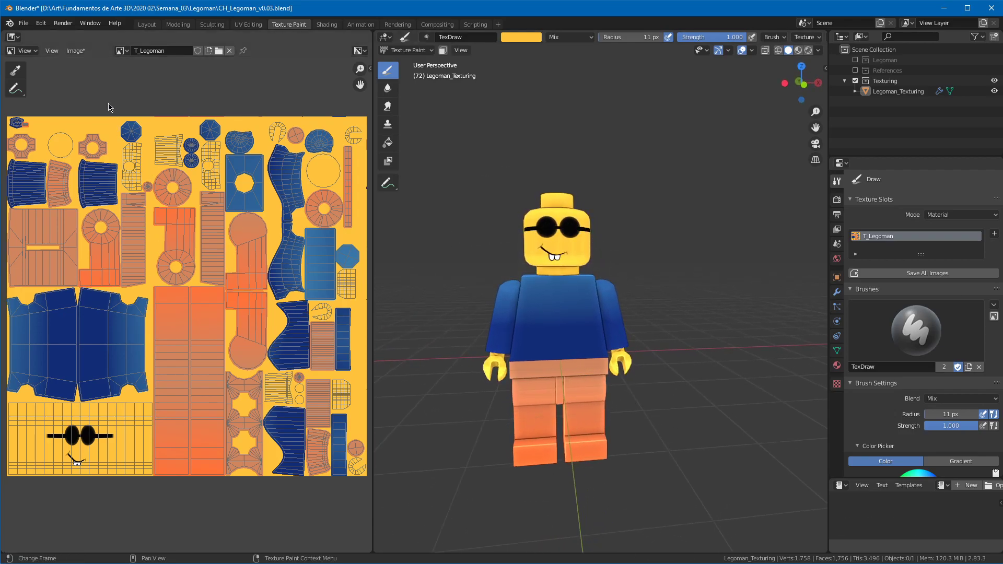
left_click(76, 51)
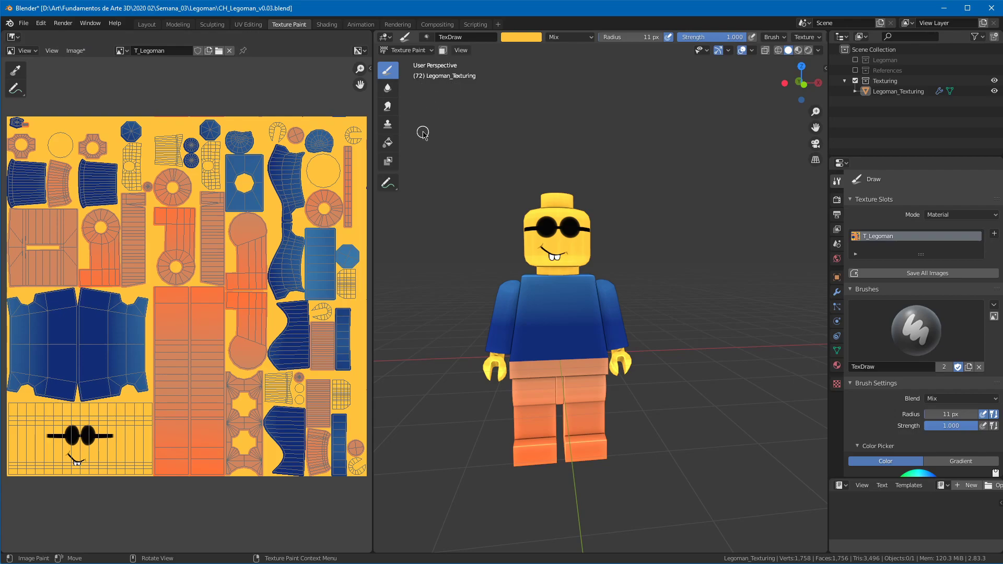
key("ctrl+s")
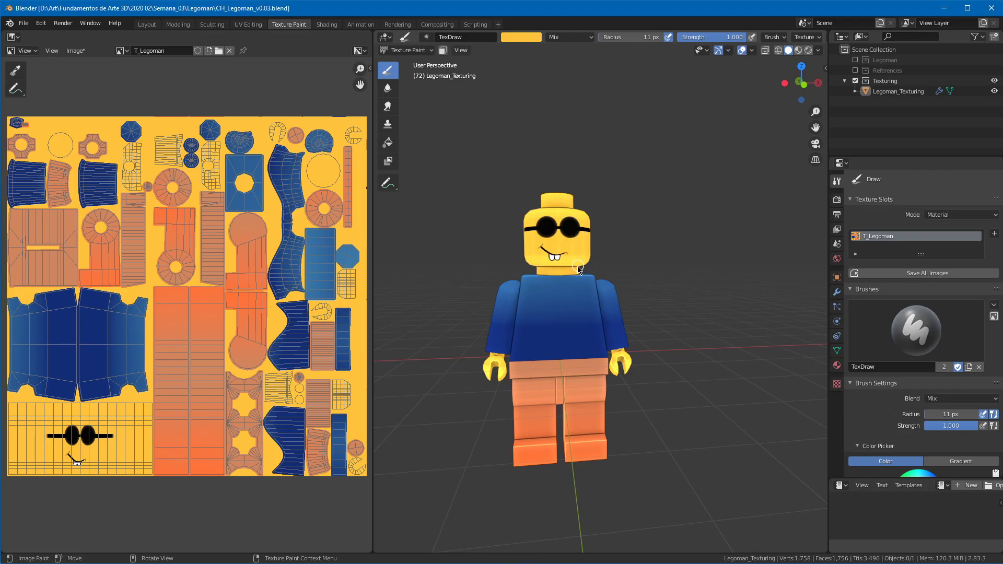
Step: Save the painted T_Legoman texture image to its file
left_click(82, 52)
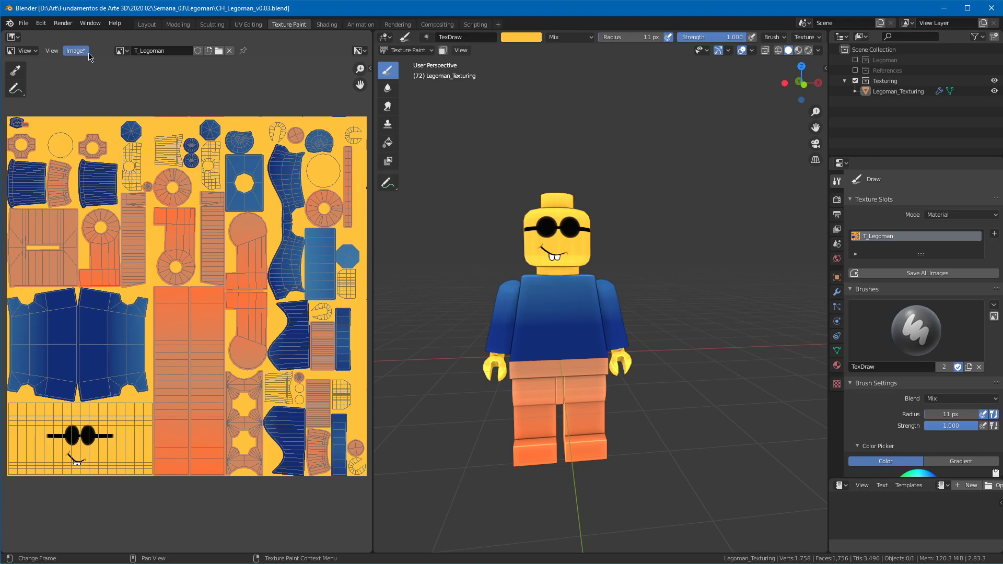
left_click(83, 52)
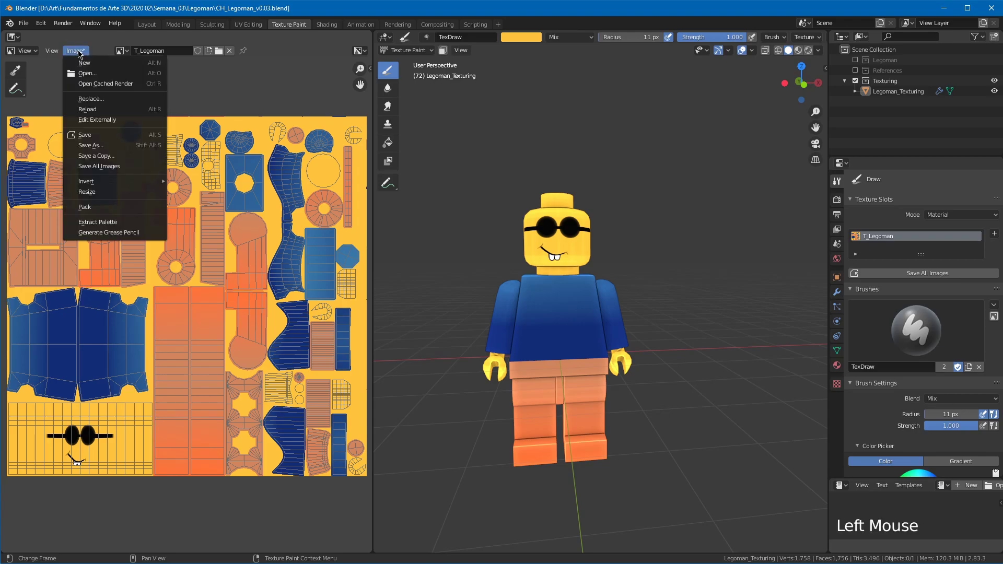
left_click(76, 52)
left_click(76, 52)
left_click(88, 137)
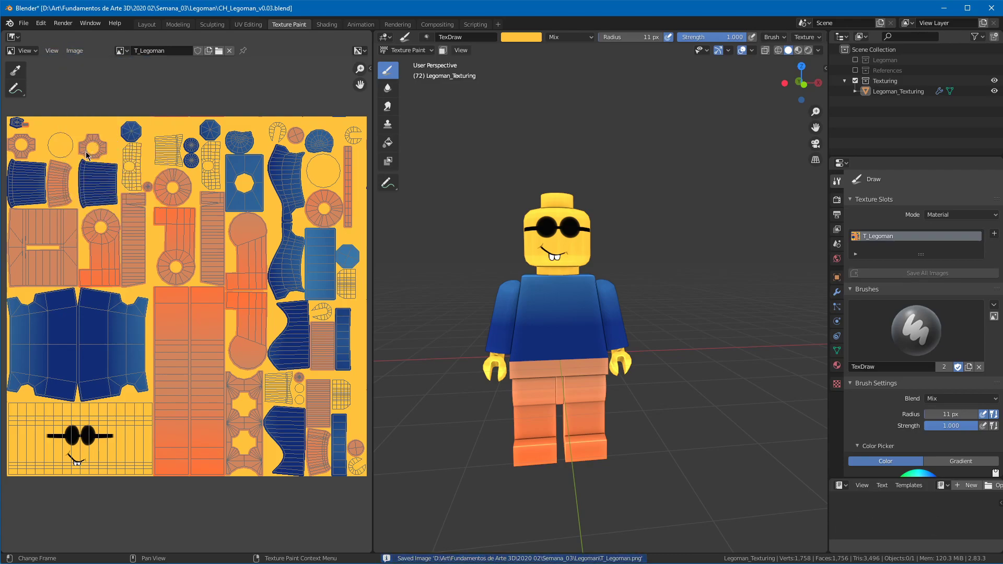
left_click(75, 51)
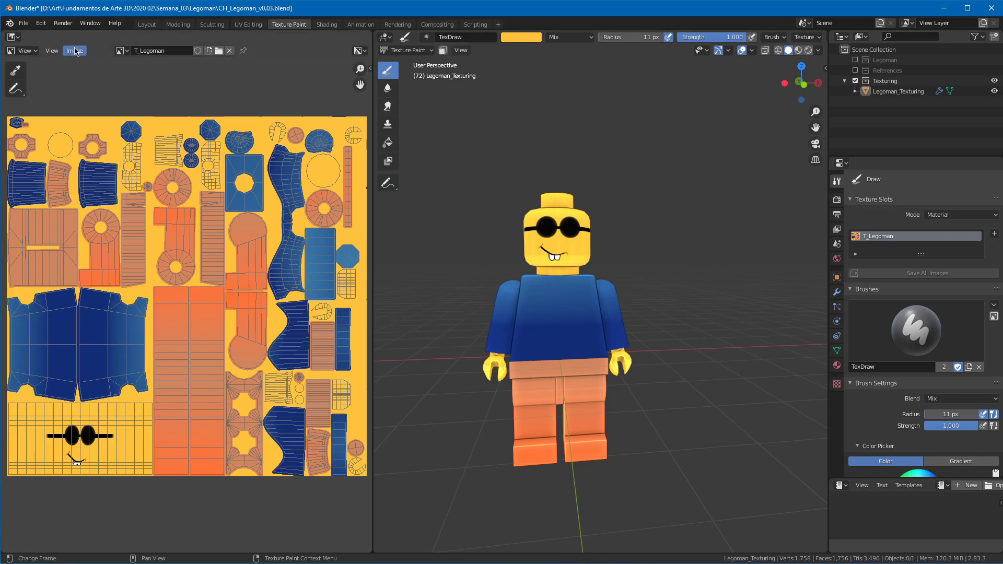
Step: Show the External Data options and capture a screenshot of the file commands with them
left_click(24, 23)
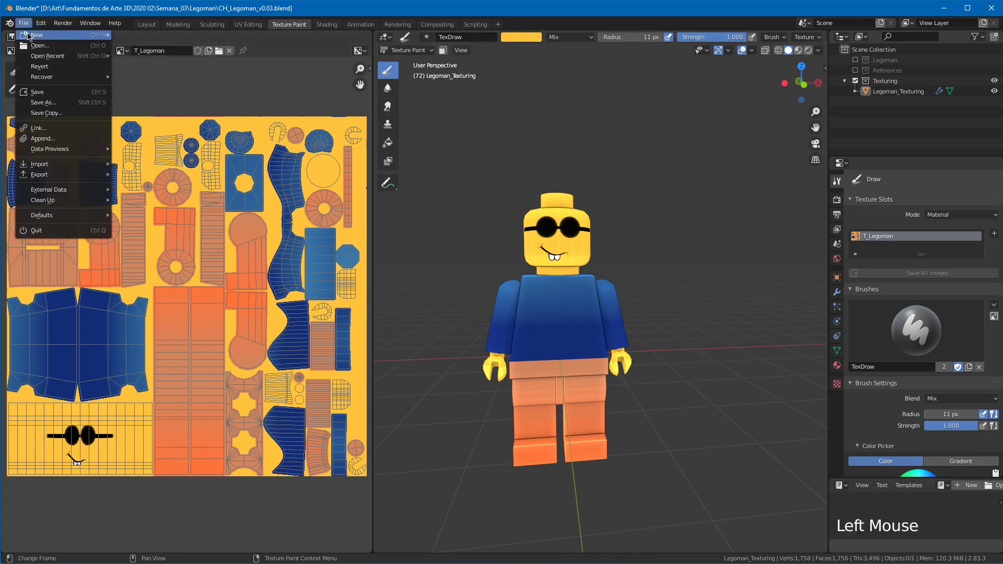
mouse_move(65, 195)
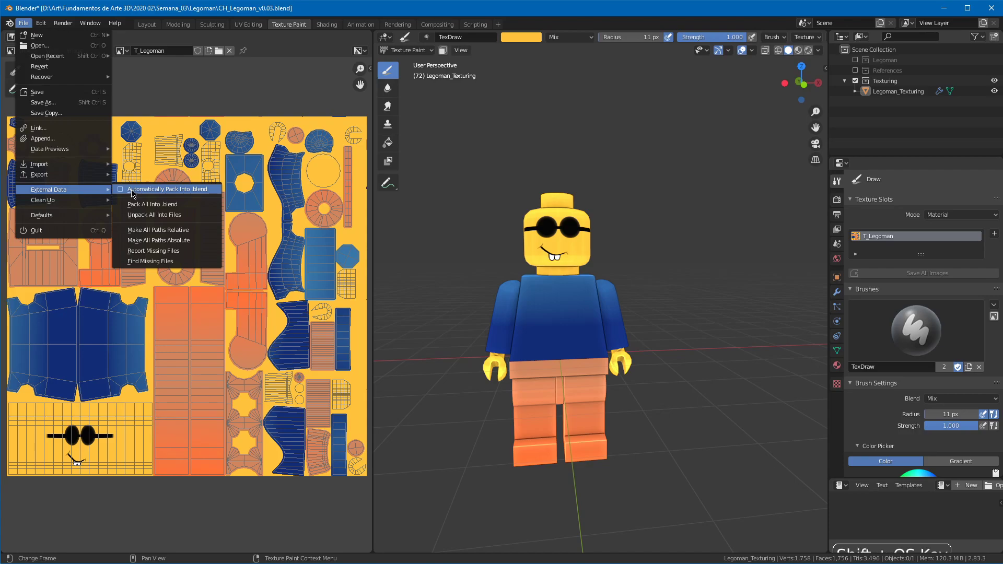
key("shift+super+s")
left_click_drag(222, 269, 14, 28)
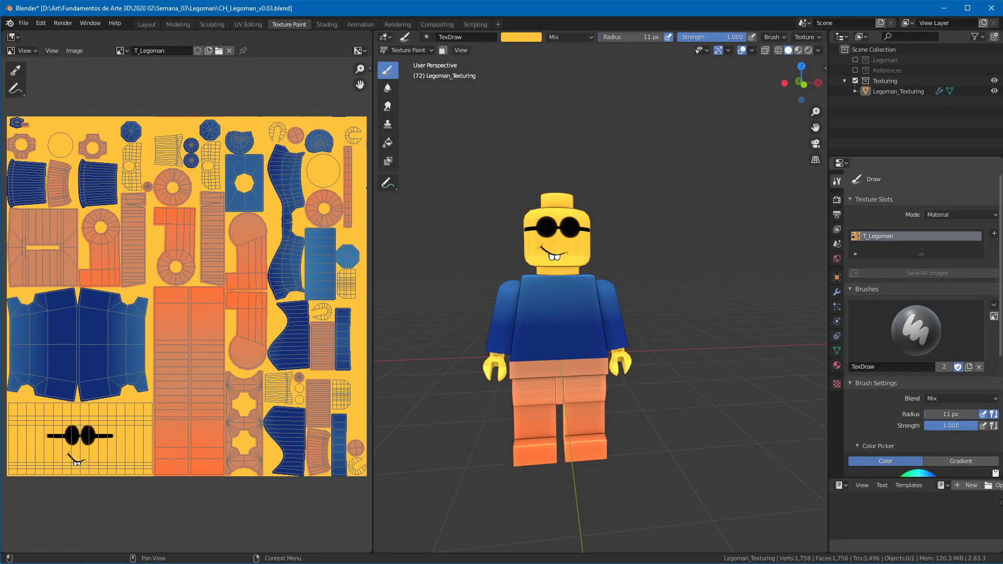
Step: Switch to Discord, post the captured screenshot in the class channel, and return to Blender
key("alt+Tab")
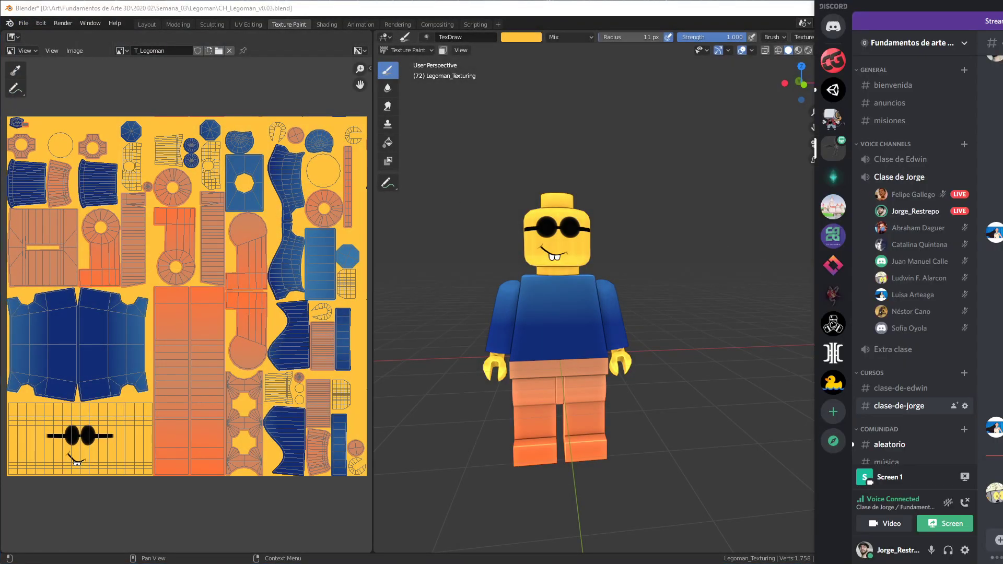
key("ctrl+v")
key("Return")
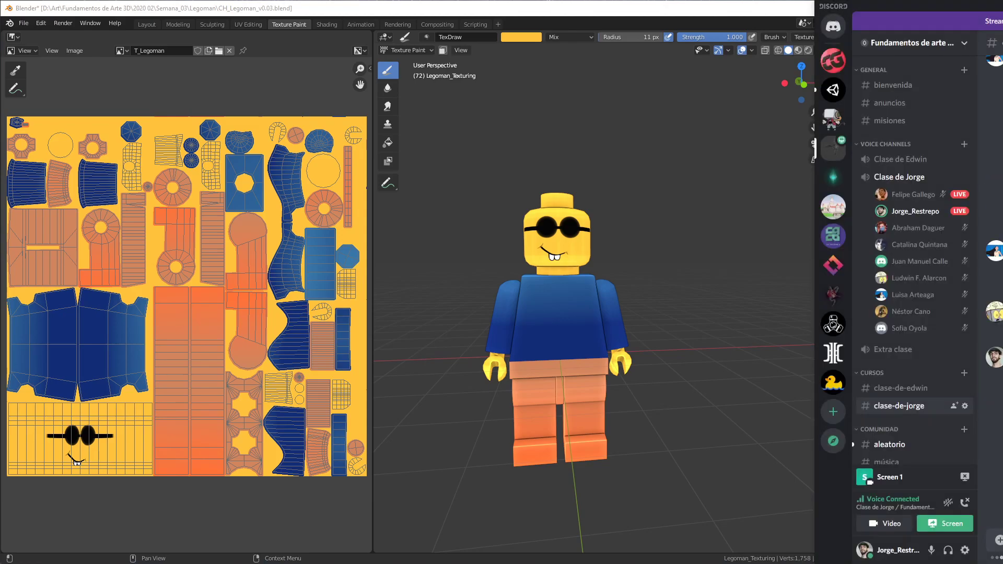
left_click(42, 27)
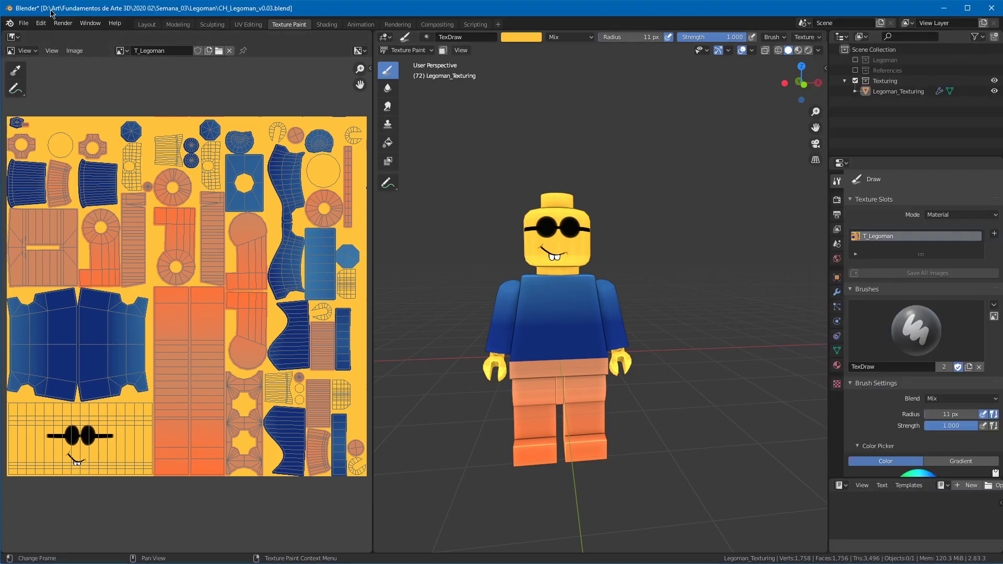
Step: Enable automatic packing of external data into the .blend file and orbit around the textured model
left_click(24, 23)
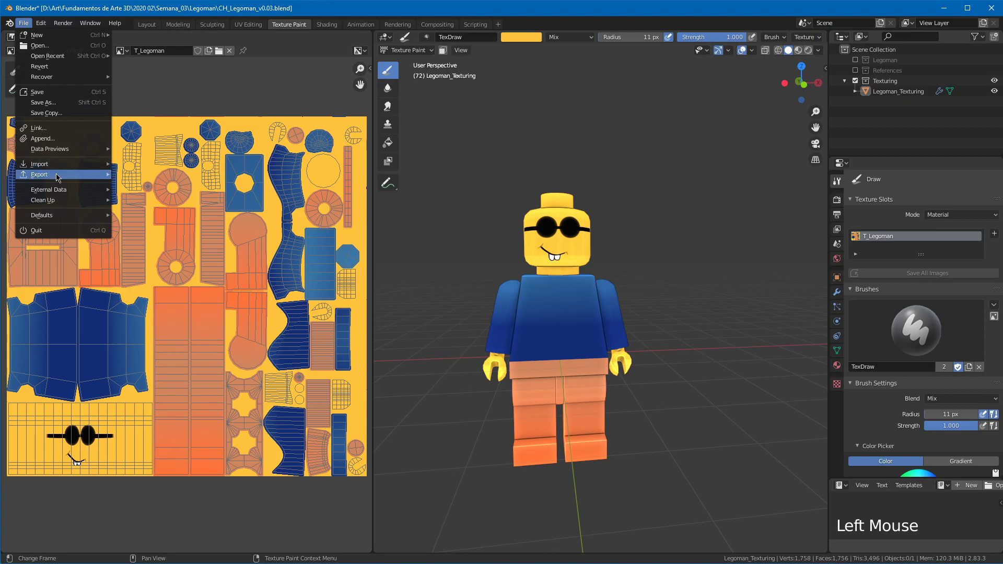
mouse_move(62, 177)
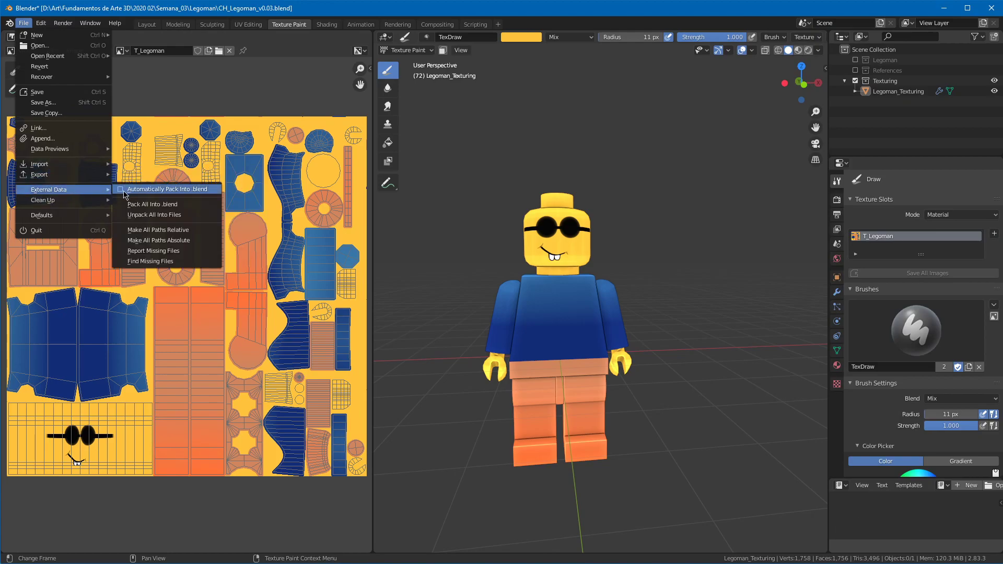
left_click(125, 191)
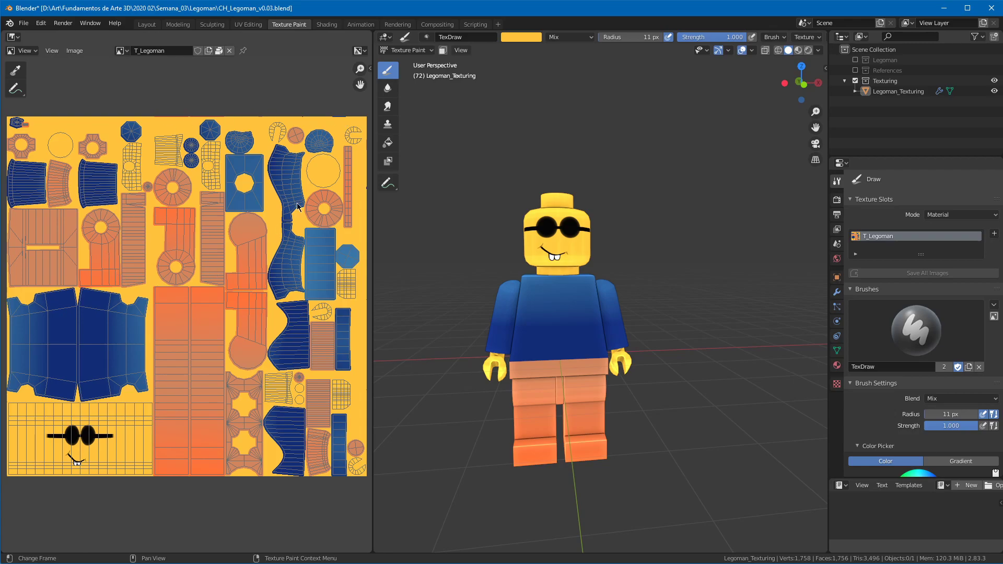
middle_click_drag(493, 224, 609, 267)
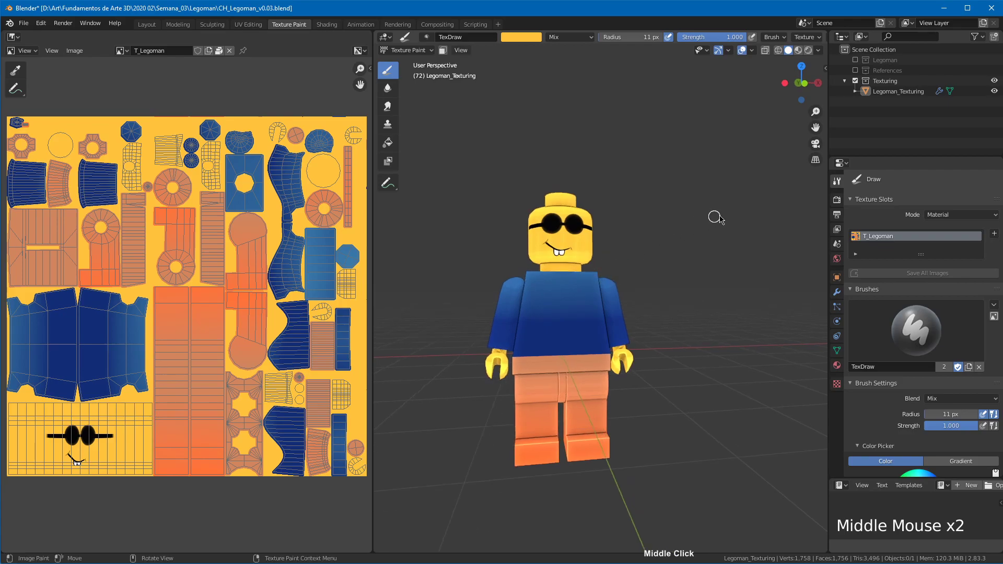
mouse_move(704, 221)
middle_mouse_down()
mouse_move(719, 226)
mouse_move(704, 222)
middle_mouse_up()
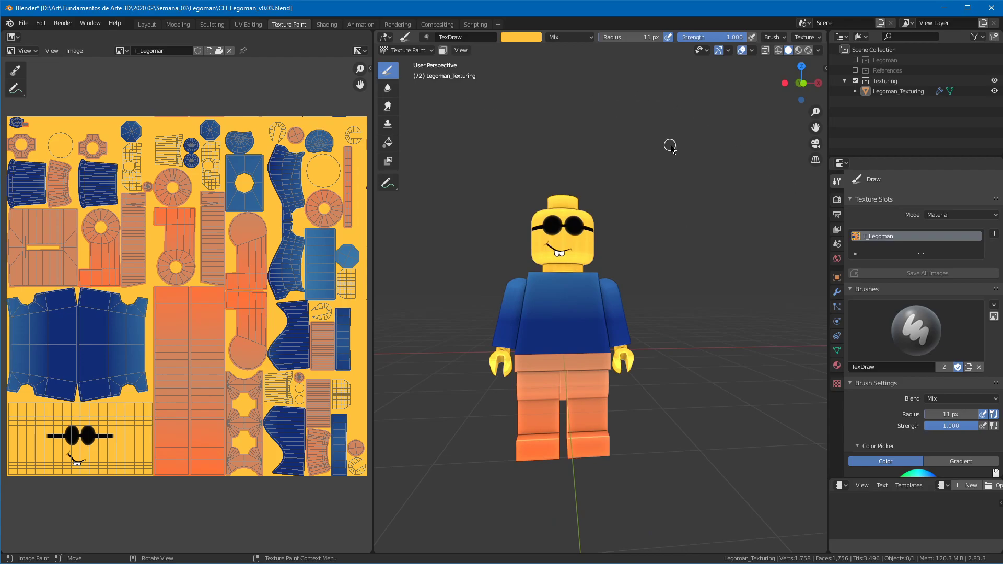
middle_click_drag(287, 257, 285, 205)
middle_click_drag(329, 145, 238, 195, "shift")
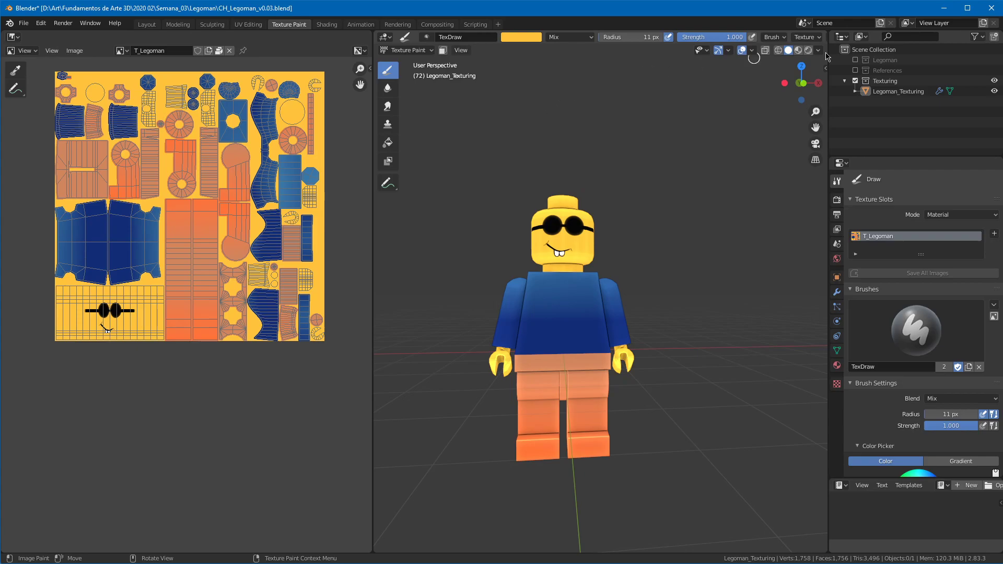
key("alt+Tab")
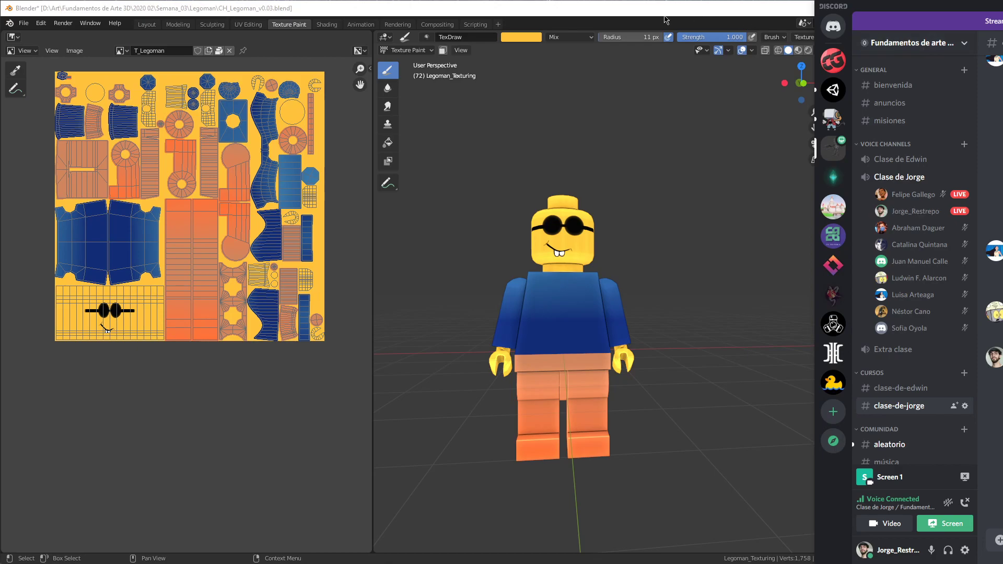
left_click(626, 12)
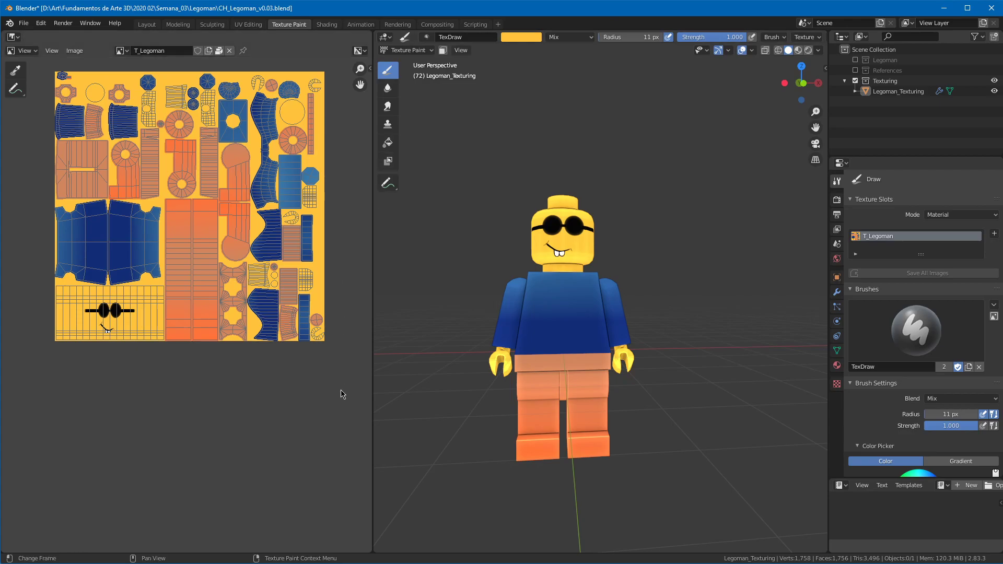
Step: Split the image editor into two stacked areas, make the lower one a Shader Editor and hide its sidebar
left_click_drag(370, 550, 347, 261)
middle_click_drag(338, 214, 282, 208)
middle_click_drag(309, 114, 307, 170, "ctrl")
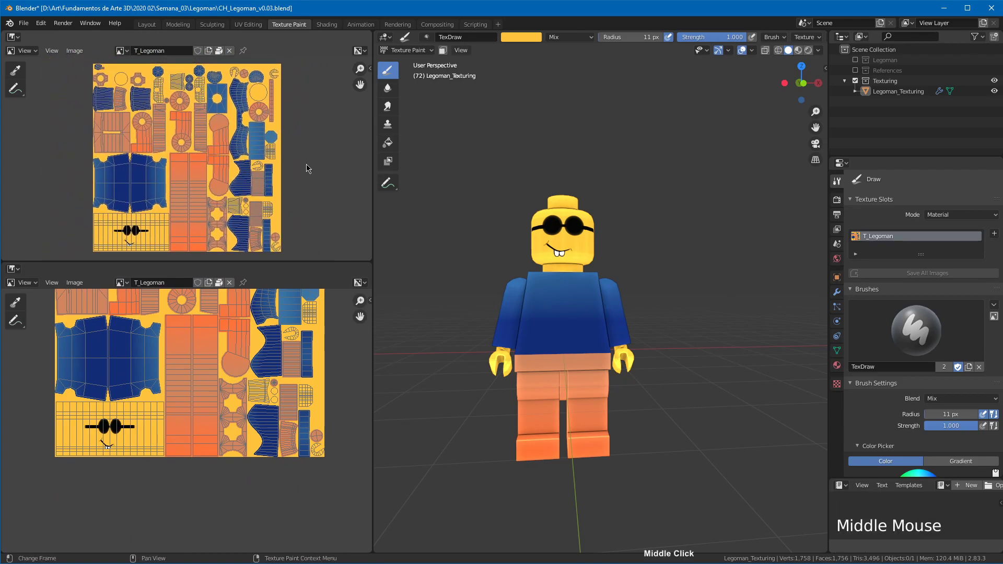
key("shift+F3")
middle_click_drag(173, 415, 284, 361)
key("n")
Step: Move the T_Legoman image texture node farther left of the Principled BSDF node in the node graph
left_click(218, 337)
left_click_drag(171, 381, 53, 396)
middle_click_drag(251, 337, 277, 350)
left_click_drag(324, 390, 316, 374)
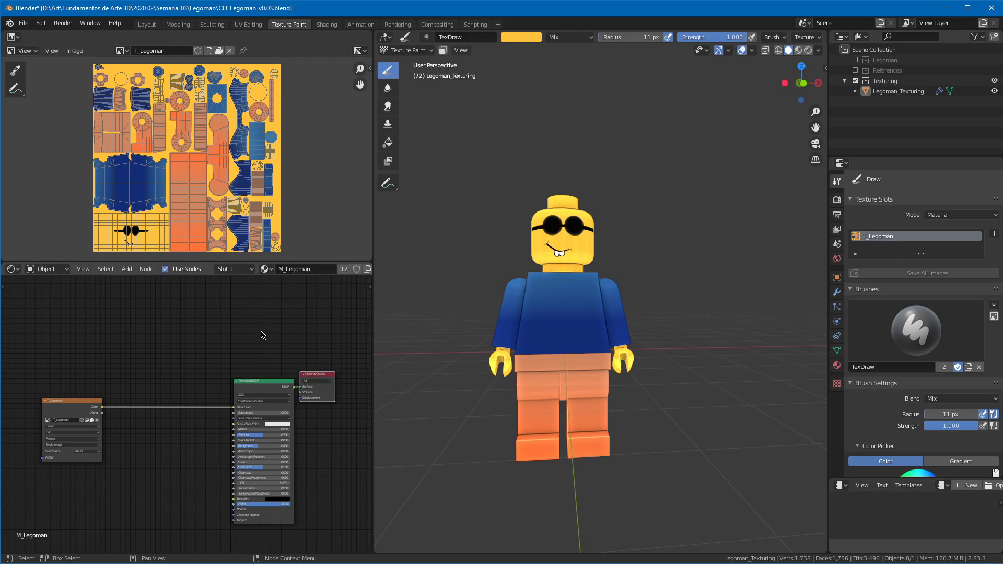
middle_click_drag(250, 334, 280, 315)
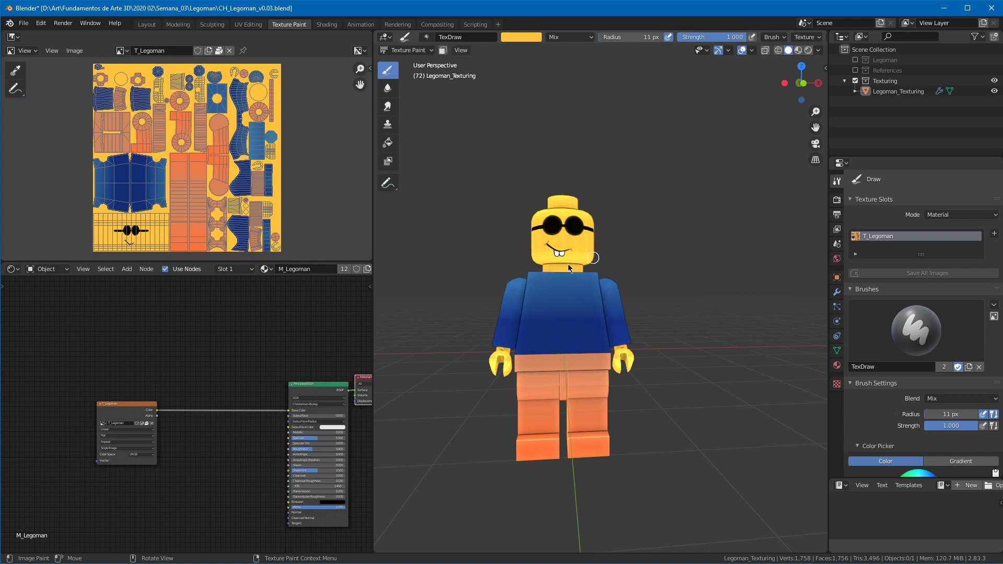
Step: Duplicate the T_Legoman image texture node above the original and unlink the image from the copy
left_click(118, 404)
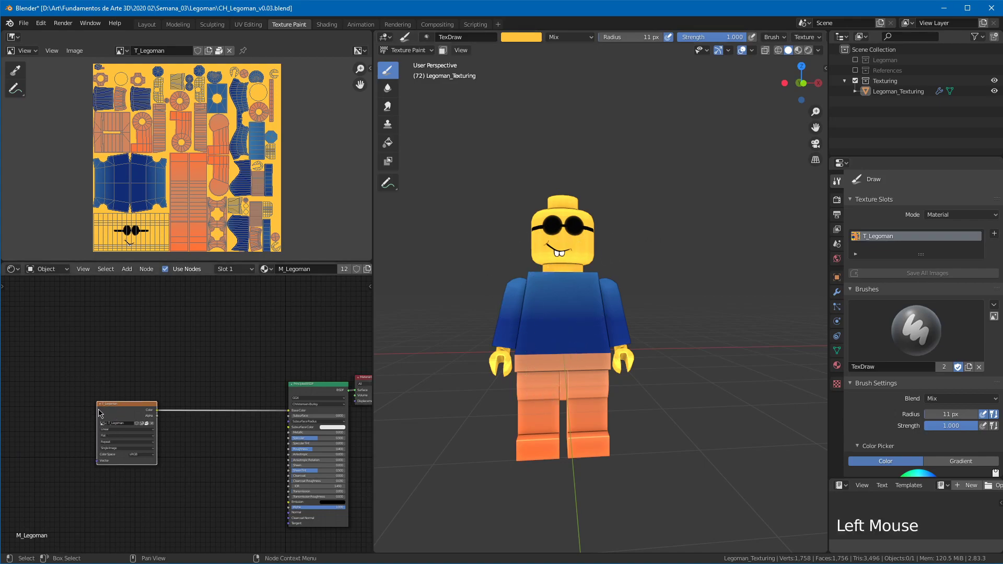
key("shift+d")
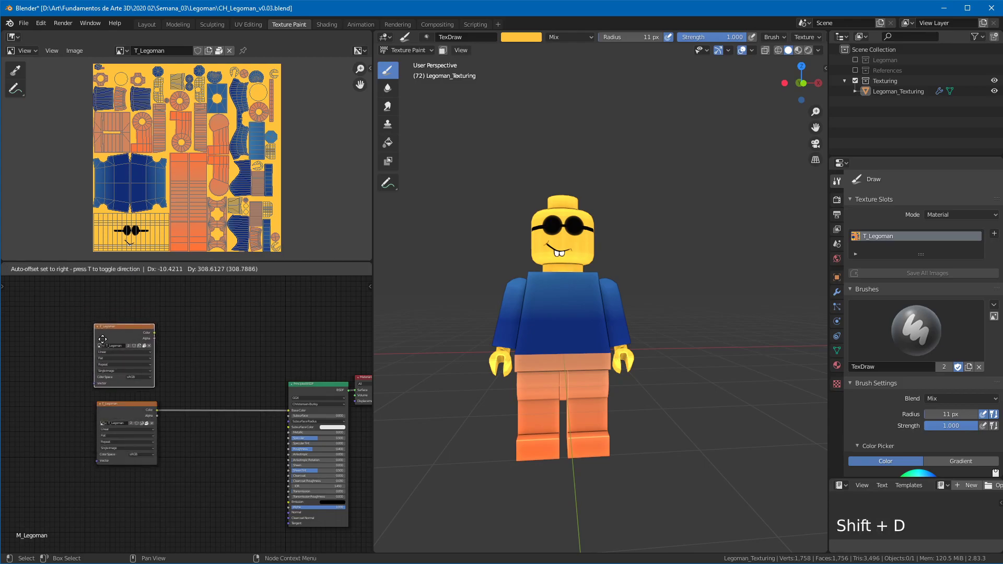
left_click(113, 342)
left_click(150, 349)
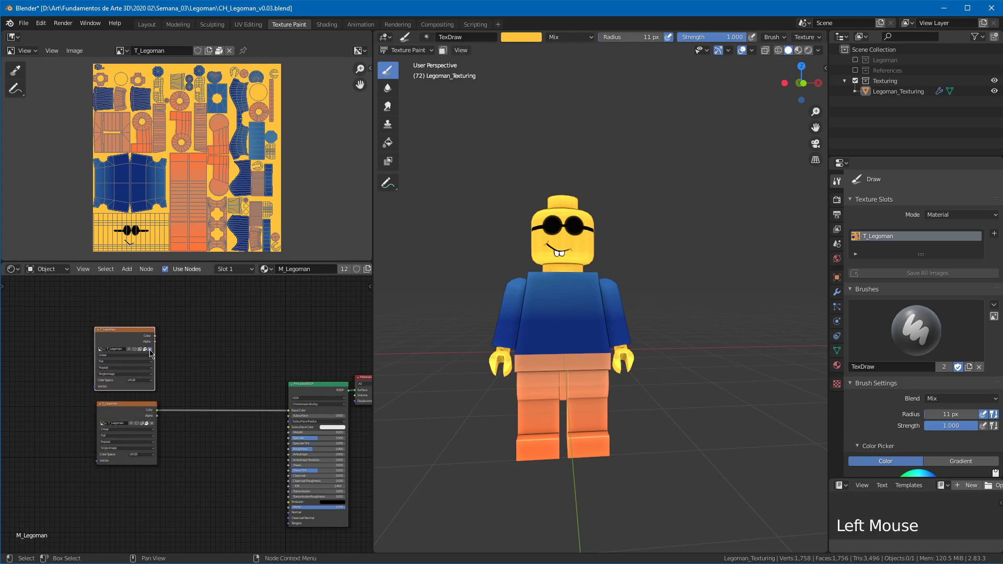
Step: Create a blank image named T_Legoman_01 in the duplicated node, with saturation 0 and alpha 0 for a transparent white fill
left_click(121, 353)
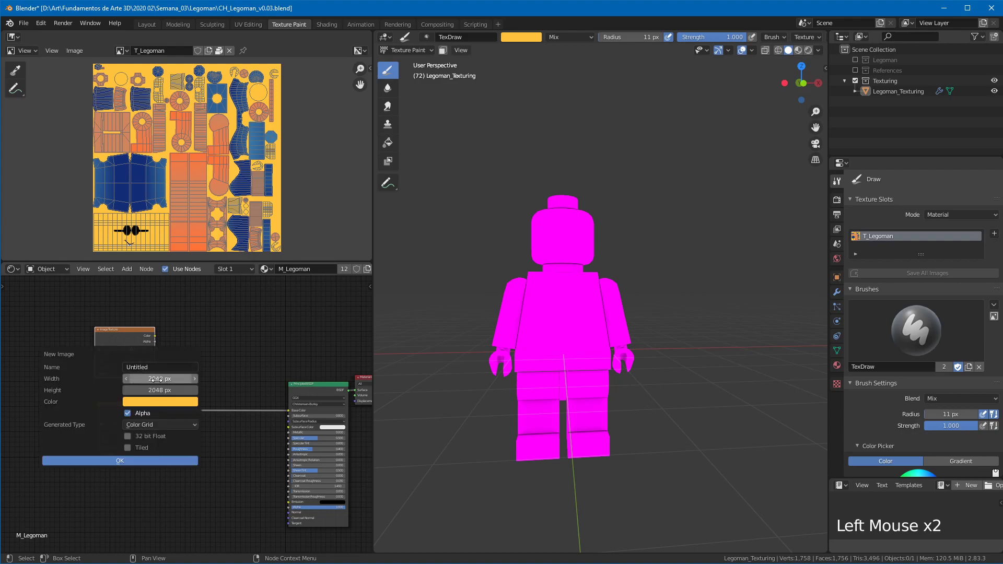
left_click(157, 402)
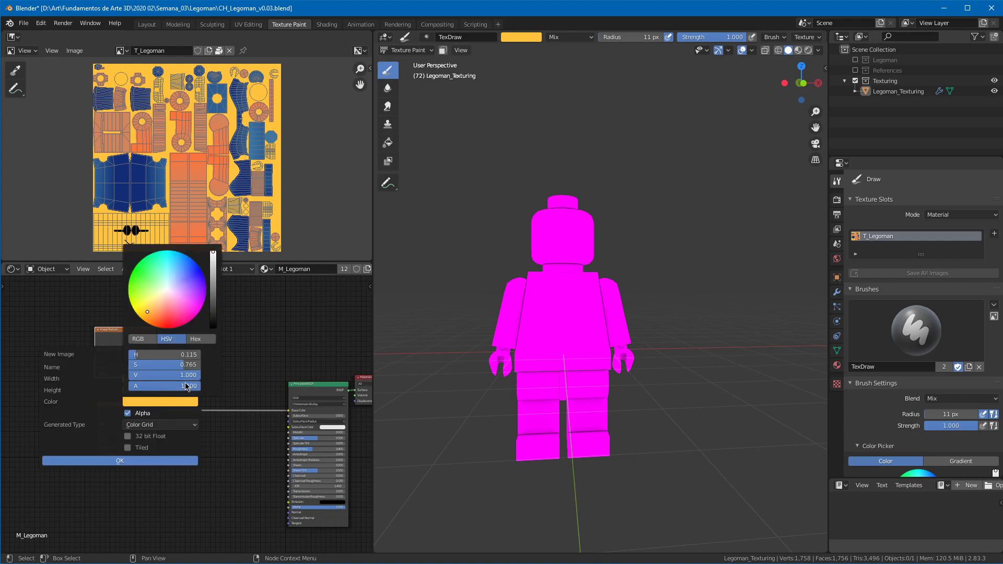
left_click_drag(186, 383, 71, 374)
left_click_drag(166, 365, 125, 365)
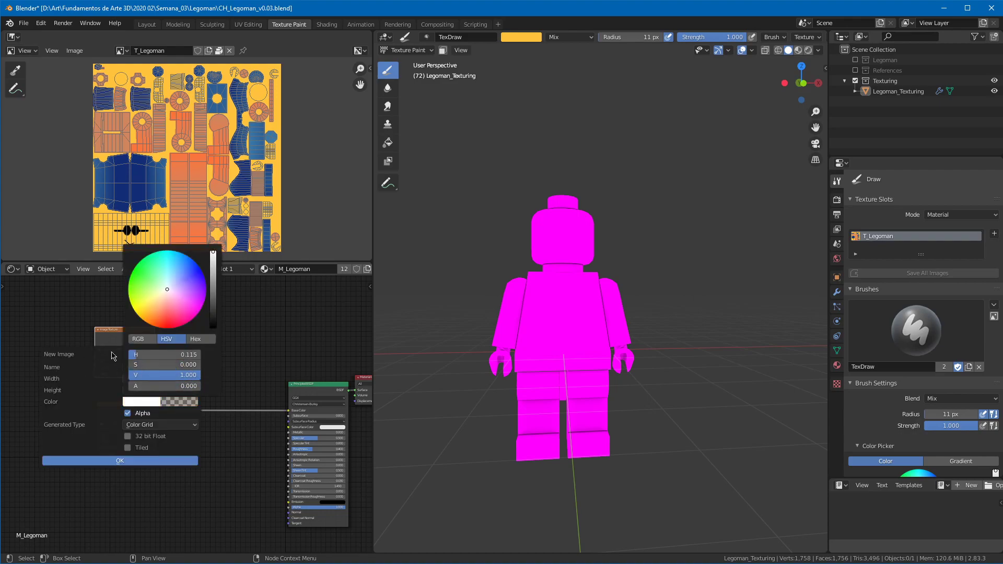
type("T_Lego")
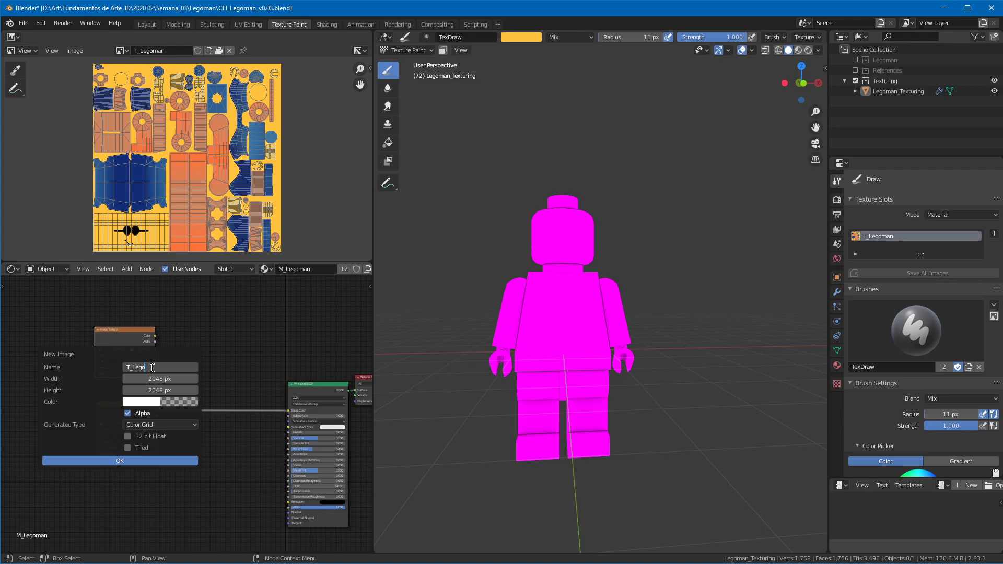
type("man_01")
key("Return")
left_click(161, 425)
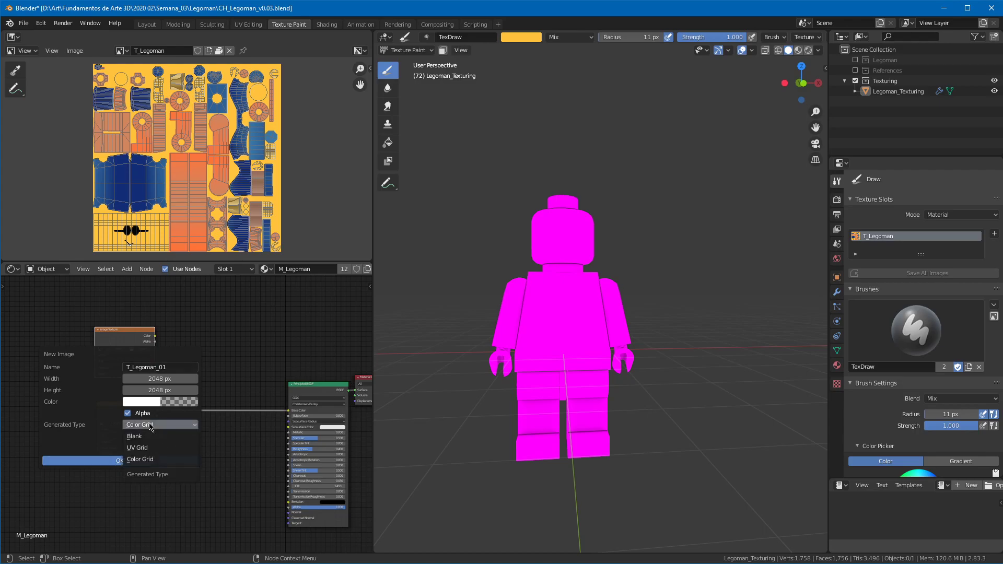
left_click(140, 434)
left_click(139, 464)
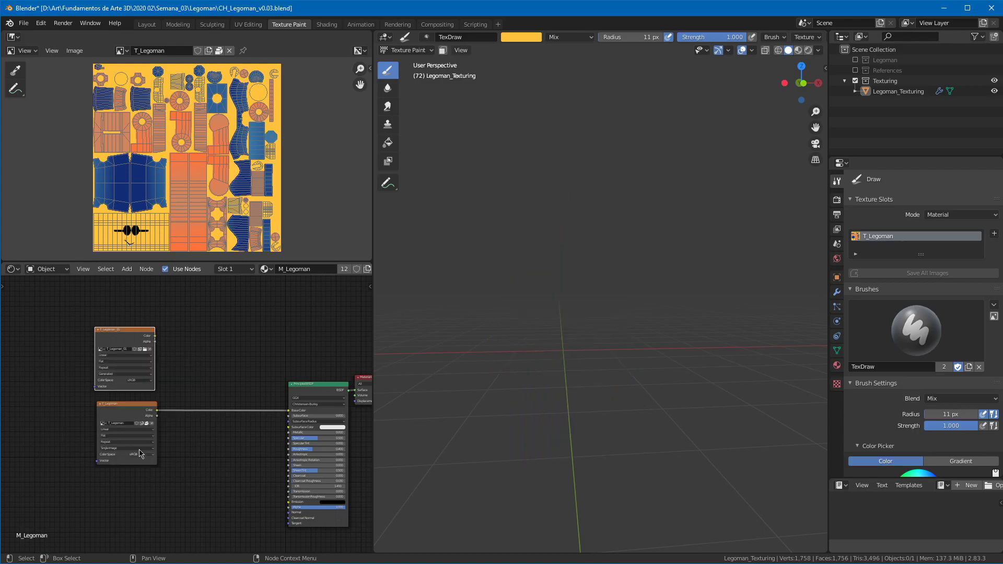
Step: Preview the T_Legoman_01 texture node on the model and reselect the original T_Legoman node
left_click(126, 342)
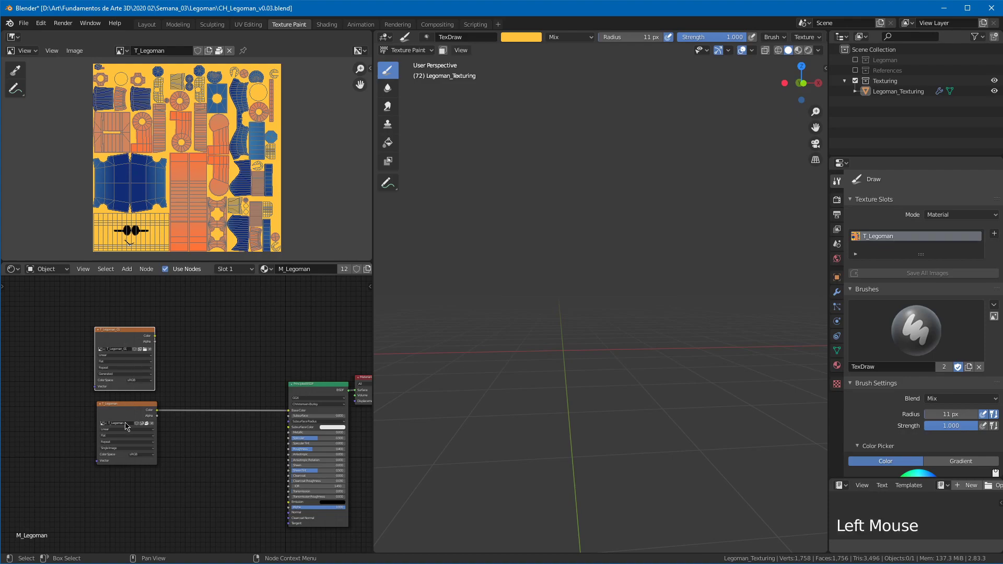
left_click(126, 408)
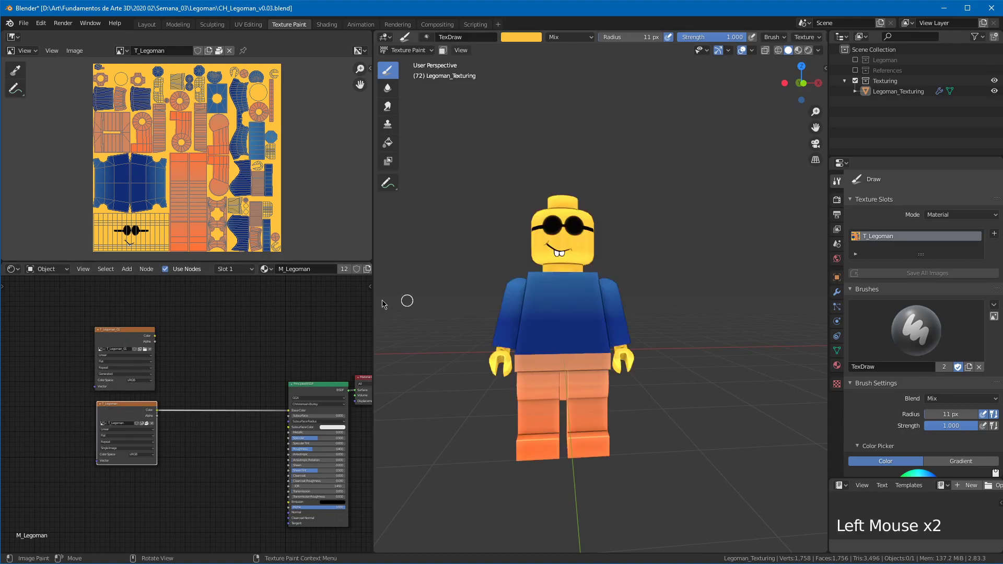
Step: Close the Shader Editor area by joining it with the image editor, and view the Shading workspace before returning to Texture Paint
left_click_drag(369, 261, 301, 402)
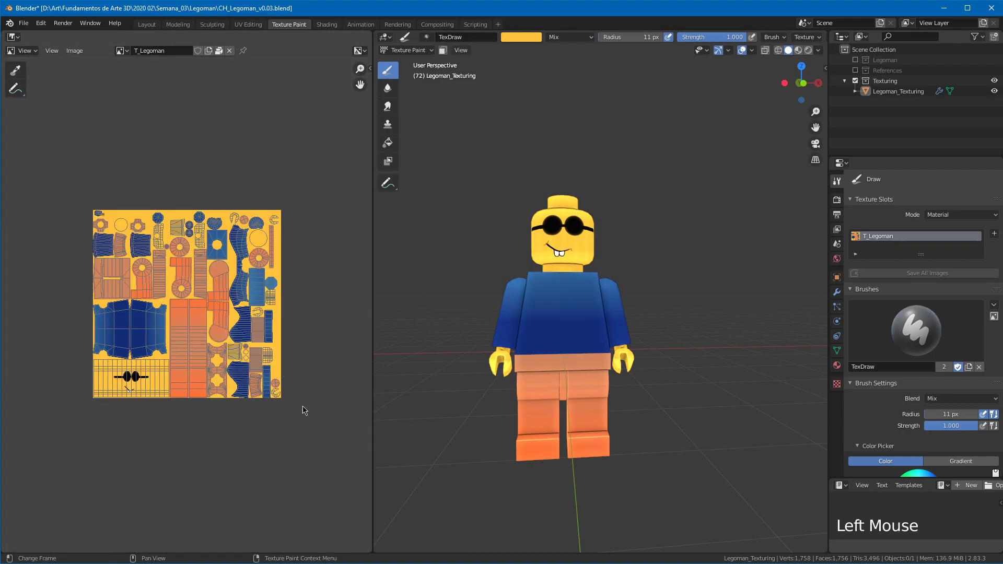
left_click(326, 25)
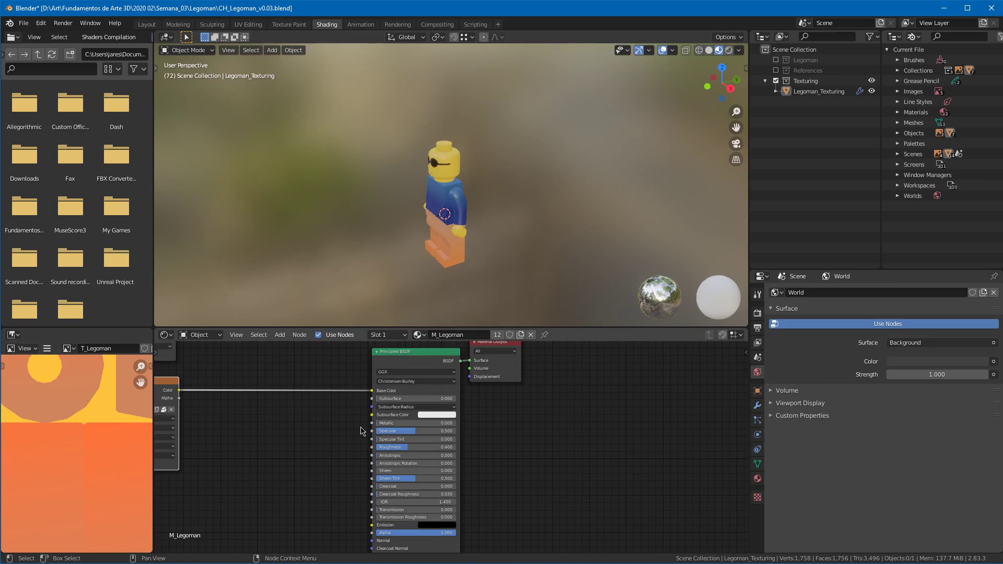
left_click(285, 26)
Step: Split the image editor again, show the Shader Editor in the lower area without its sidebar, and frame the material nodes
left_click_drag(369, 553, 337, 260)
left_click(13, 268)
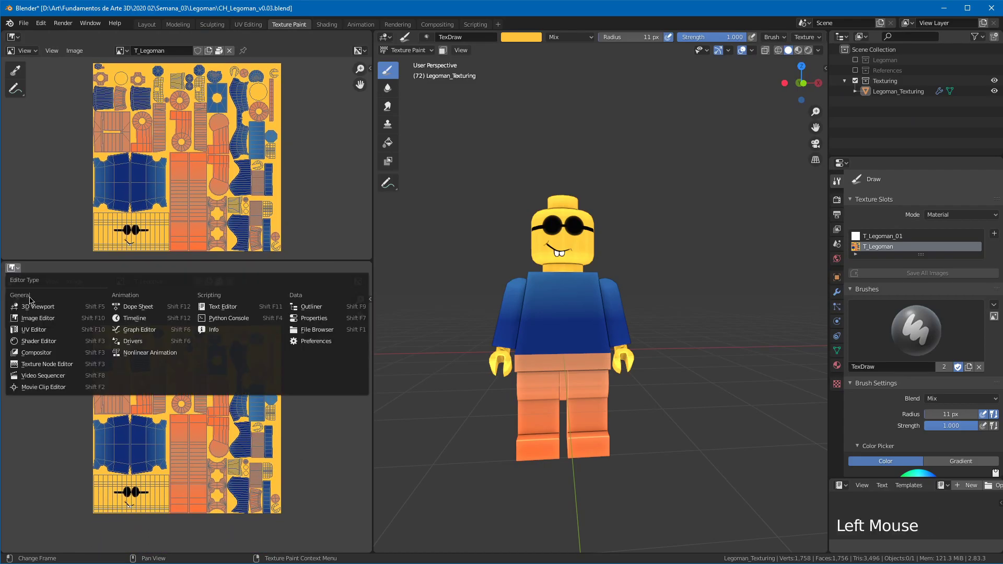
left_click(39, 342)
middle_click_drag(164, 341, 228, 345)
left_click(353, 292)
key("n")
middle_click_drag(202, 340, 302, 332)
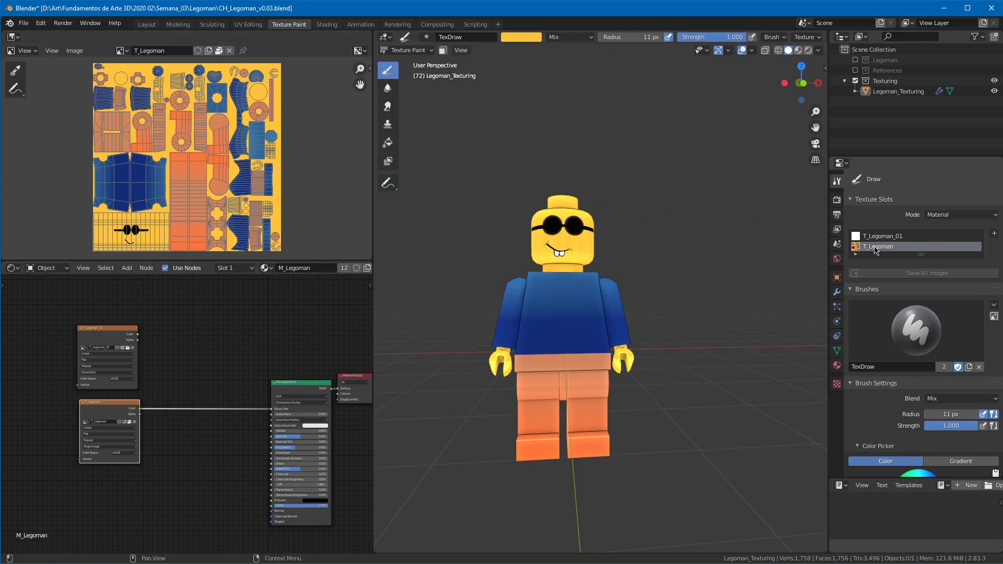
Step: Add a MixRGB node between the two image texture nodes and the Principled BSDF
left_click(116, 342)
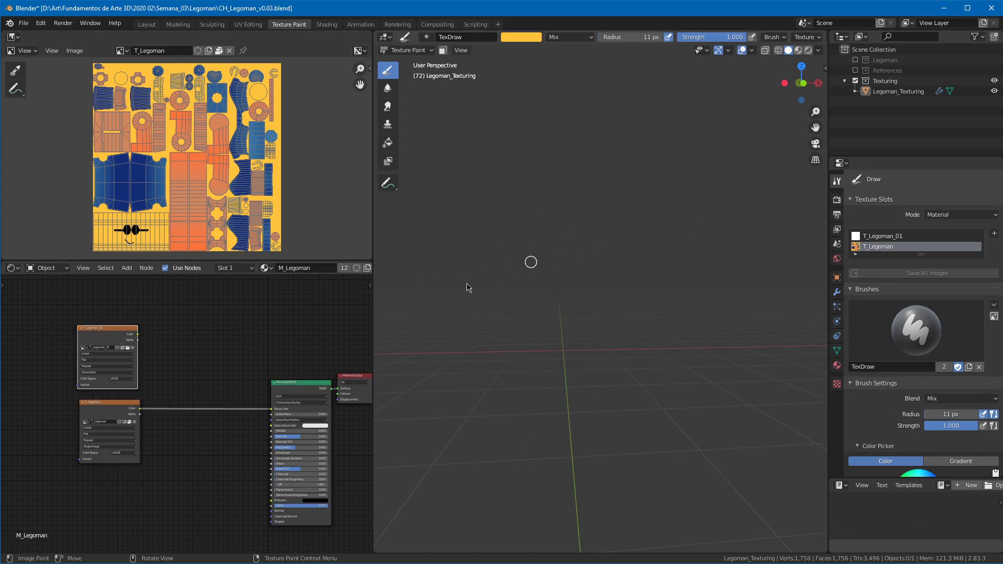
left_click(107, 410)
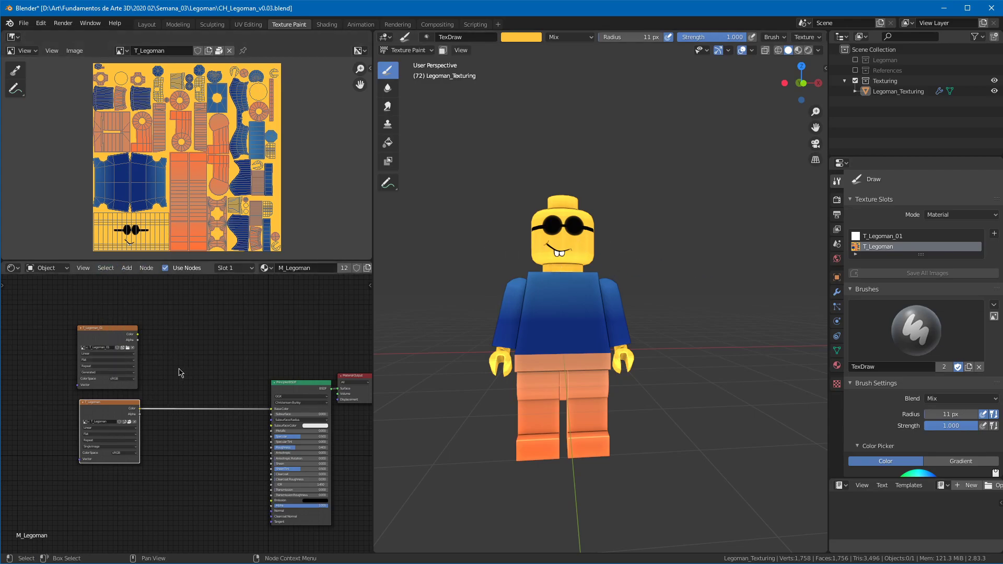
left_click(126, 267)
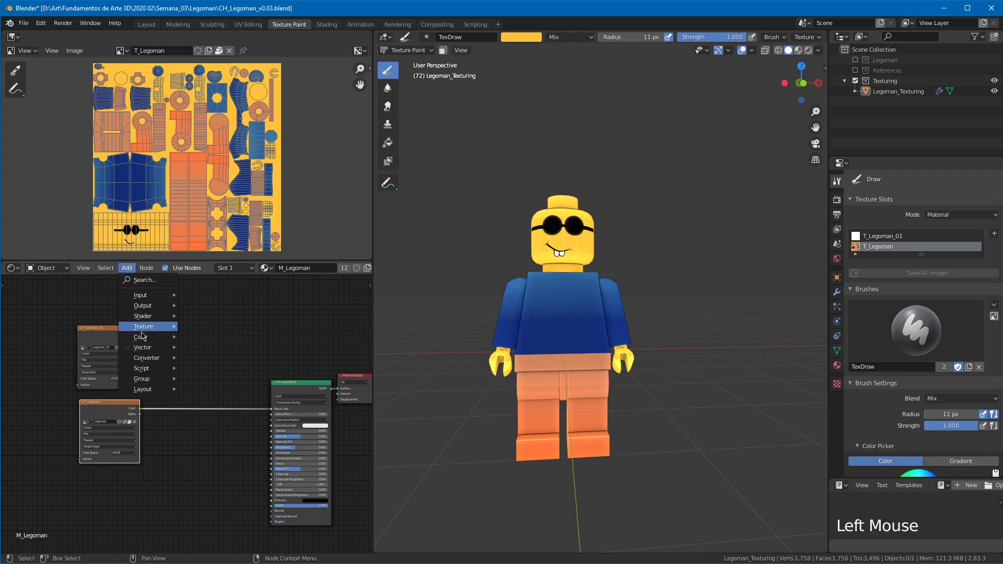
mouse_move(143, 340)
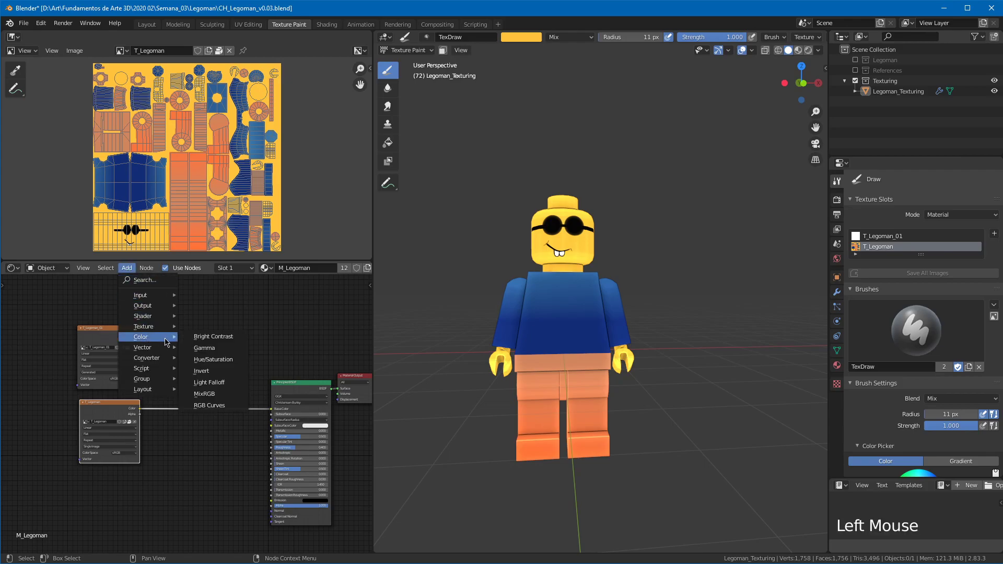
left_click(204, 394)
left_click(180, 341)
Step: Connect T_Legoman_01's color to Color1, T_Legoman's color to Color2 and the mix output to Base Color, repositioning the mix node between them
left_click_drag(138, 335, 181, 375)
left_click(140, 413)
left_click_drag(139, 410, 180, 381)
left_click_drag(216, 349, 270, 409)
left_click_drag(216, 350, 271, 409)
left_click(199, 351)
left_click_drag(198, 351, 212, 378)
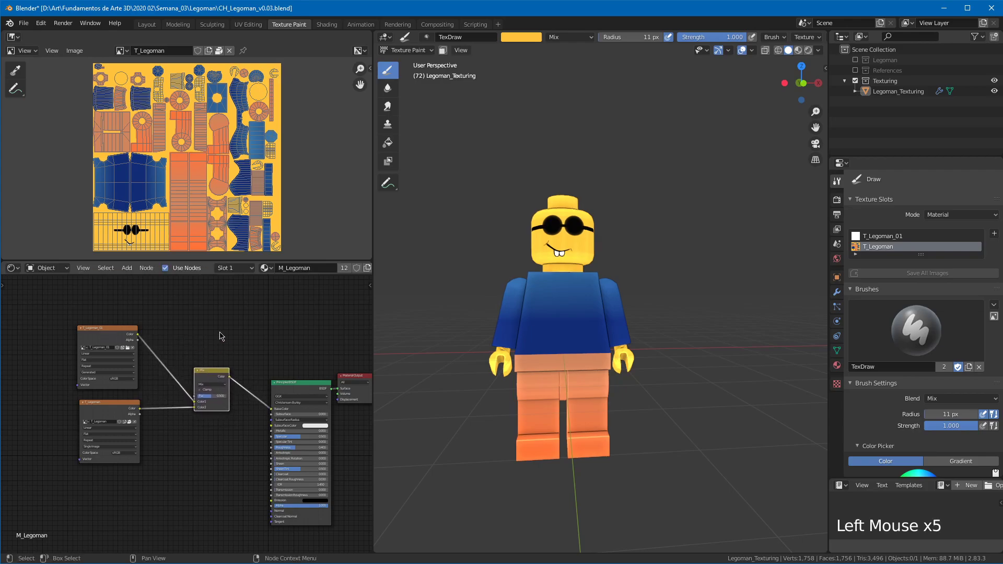
Step: Examine the Mix node's blend mode and color inputs up close
left_click(204, 376)
middle_click_drag(213, 400, 220, 366, "ctrl")
left_click(272, 313)
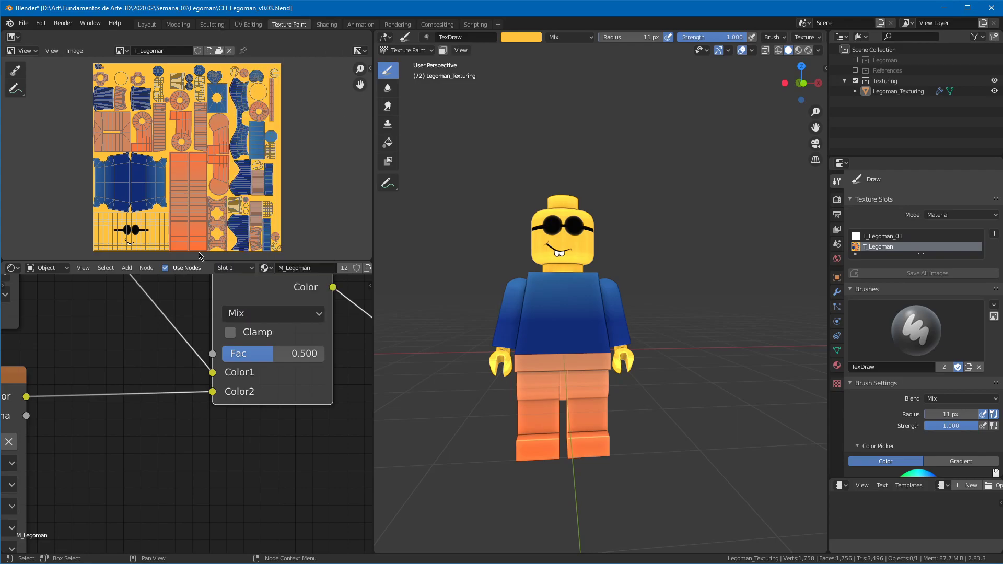
middle_click_drag(202, 389, 148, 359, "ctrl")
mouse_move(198, 323)
middle_mouse_down()
mouse_move(206, 329)
mouse_move(199, 315)
middle_mouse_up()
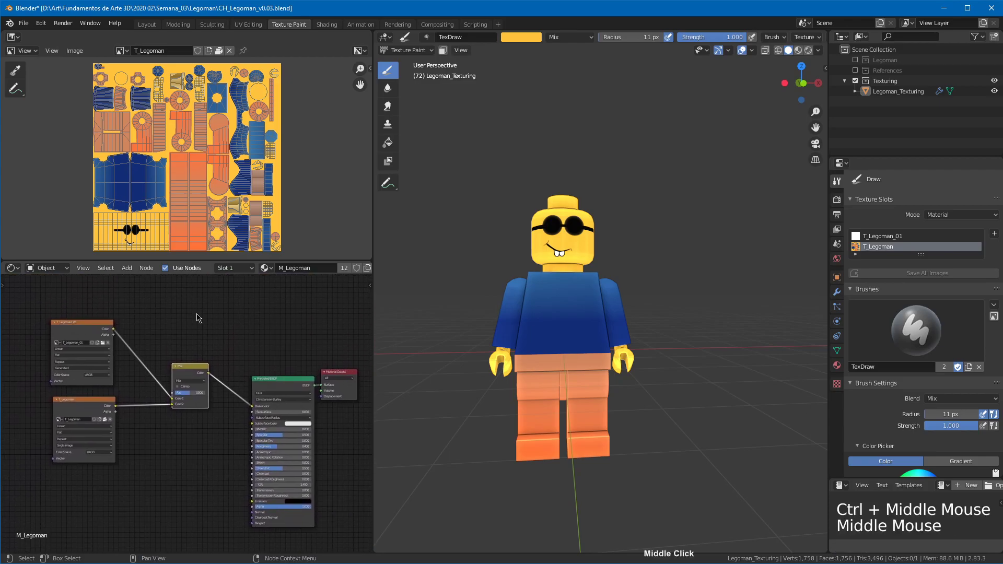
Step: Select the T_Legoman_01 texture node and display the model in Material Preview shading
left_click(76, 342)
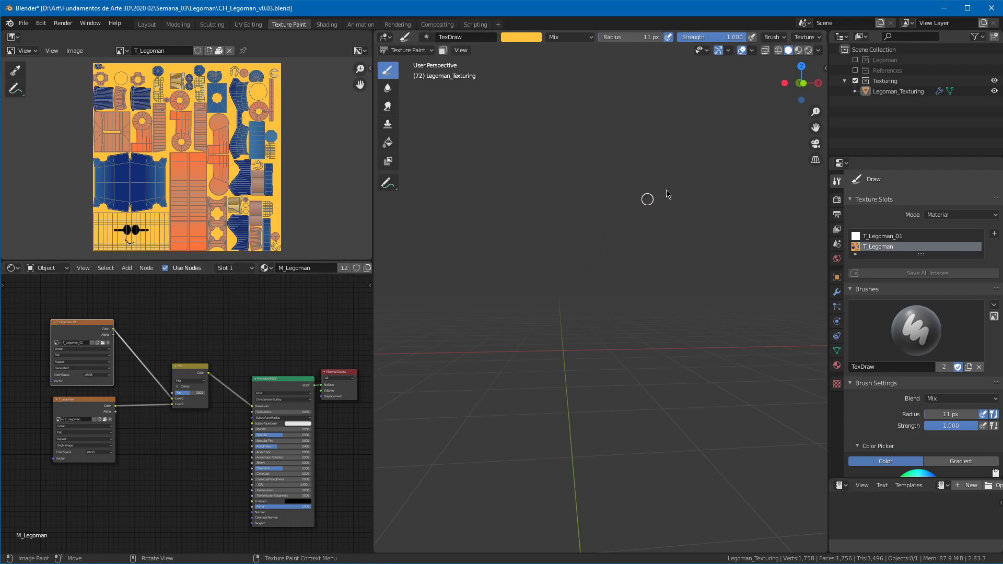
left_click(799, 51)
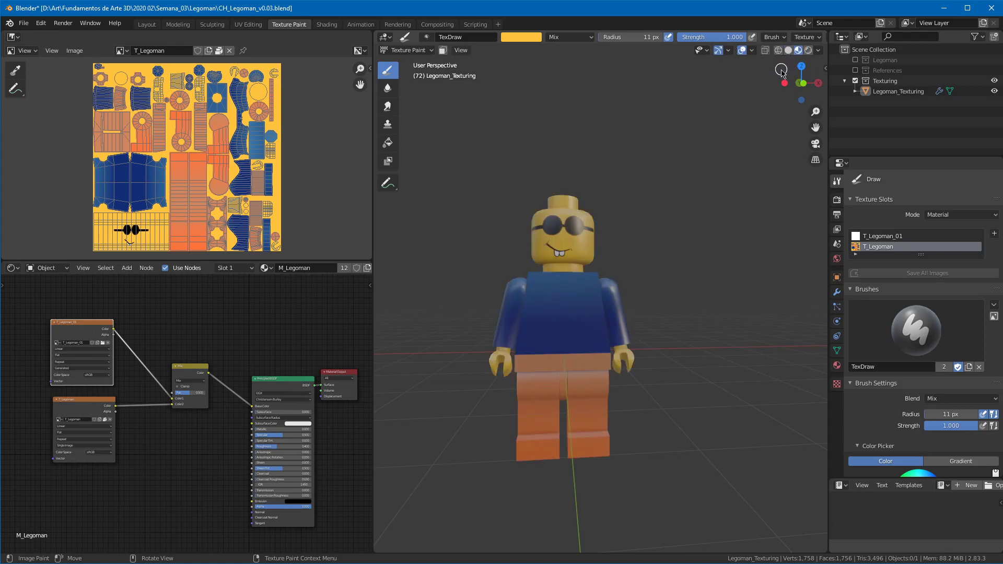
middle_click_drag(635, 188, 595, 206)
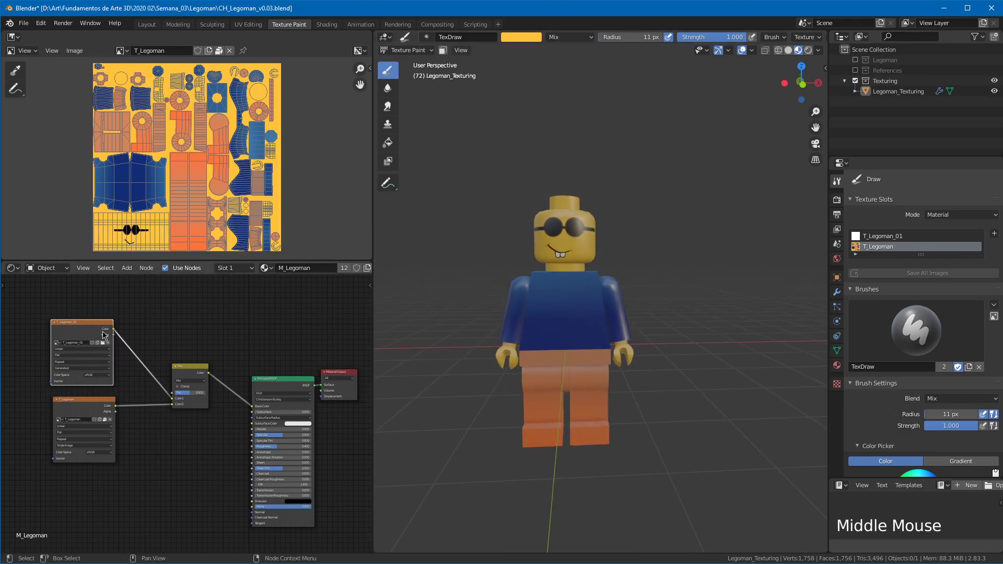
Step: Make T_Legoman_01 the active paint slot and set the brush colour to white by reducing its saturation to 0
left_click(881, 237)
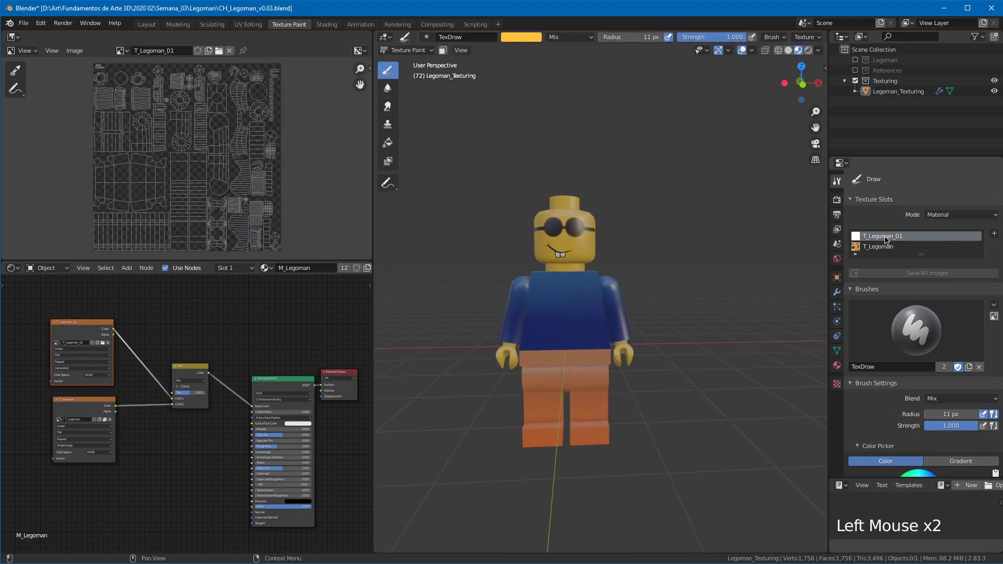
middle_click_drag(632, 329, 727, 225, "ctrl")
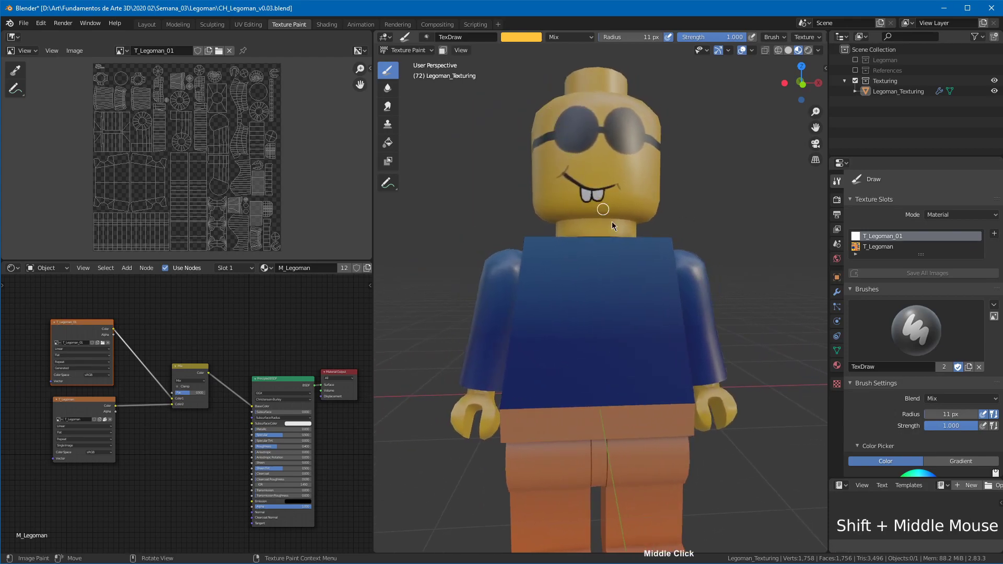
key("KP_1")
left_click(520, 37)
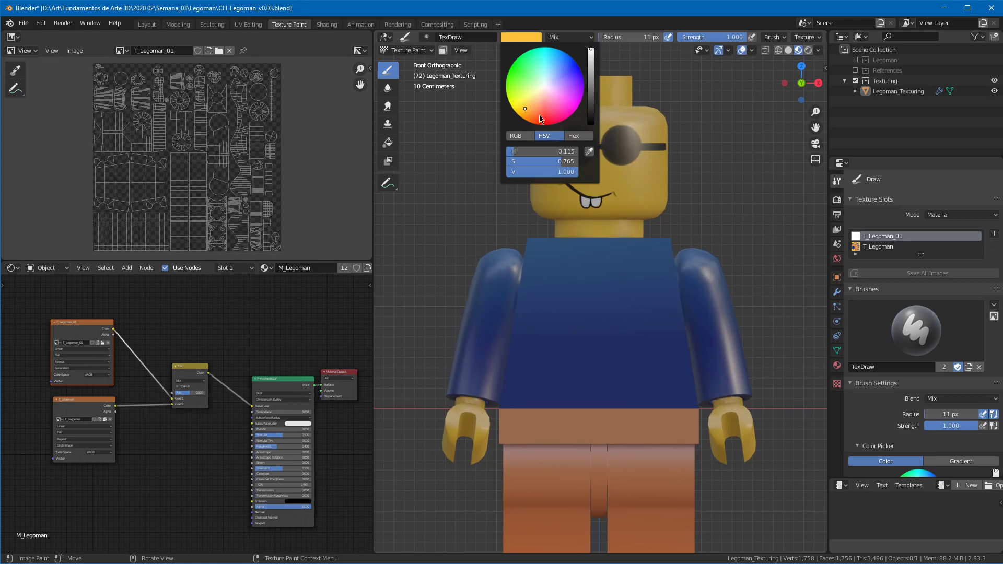
left_click_drag(554, 162, 507, 162)
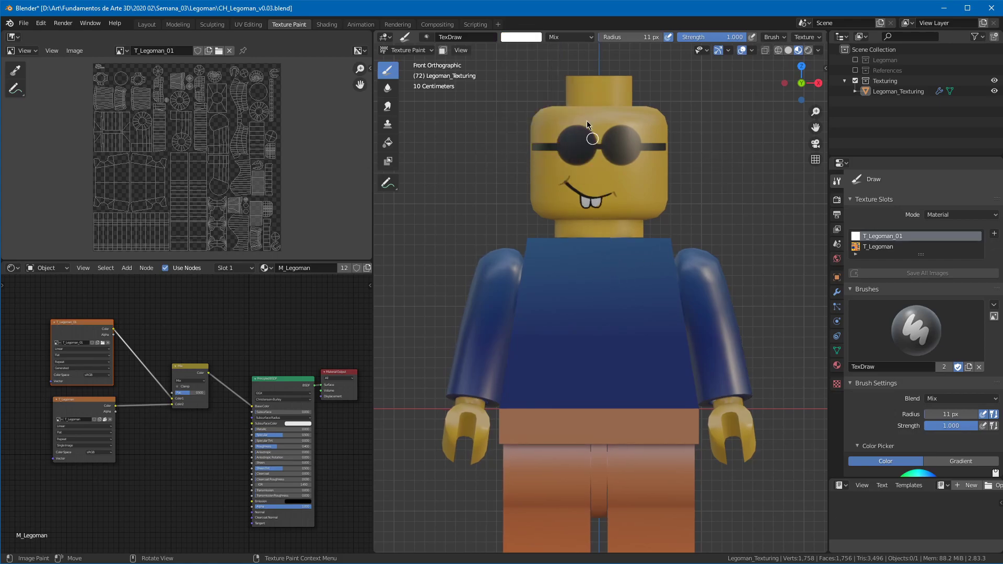
Step: Change the brush's stroke method from Space to Line
middle_click_drag(754, 44, 689, 47)
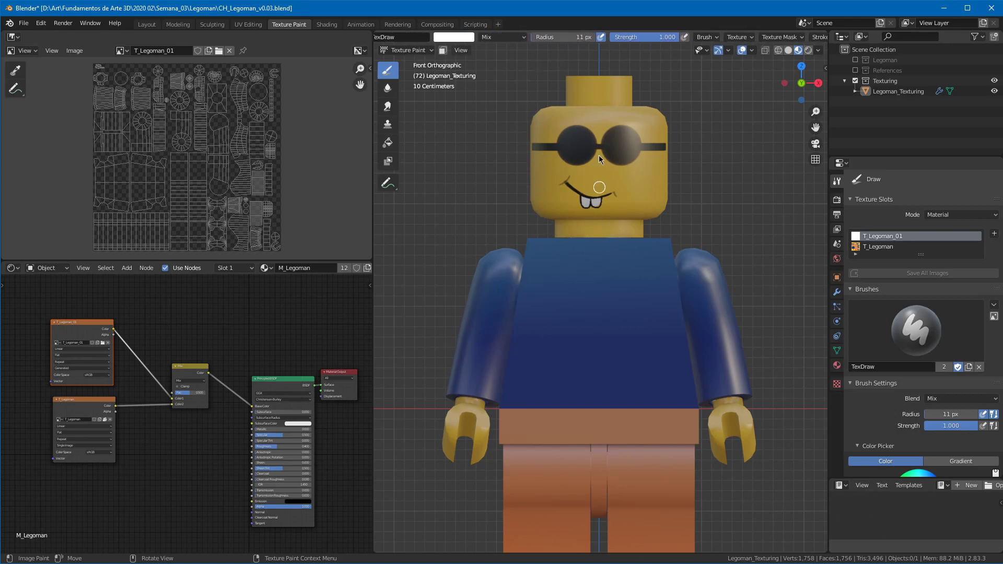
key("s")
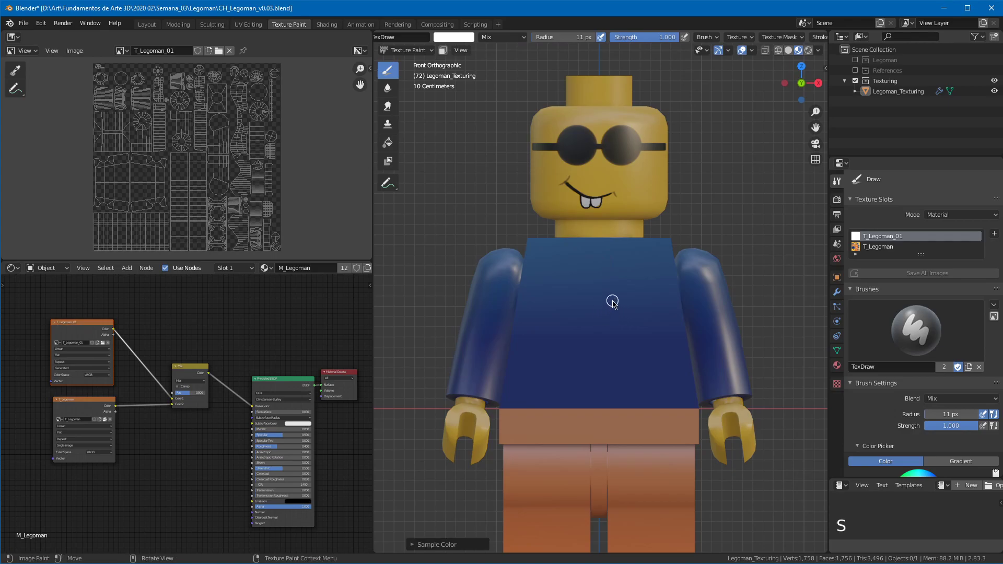
left_click(462, 39)
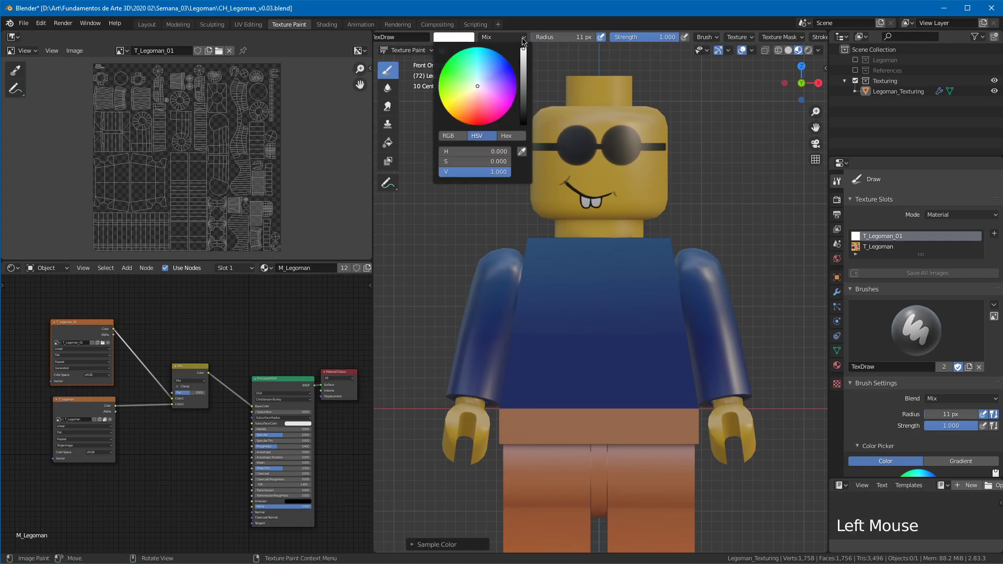
middle_click_drag(775, 39, 692, 38)
left_click(739, 37)
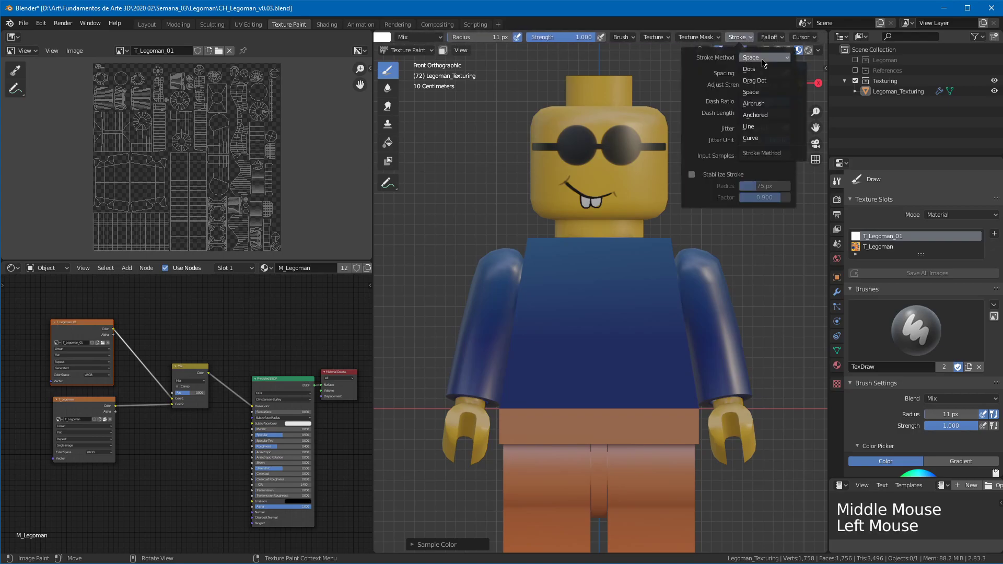
left_click(750, 128)
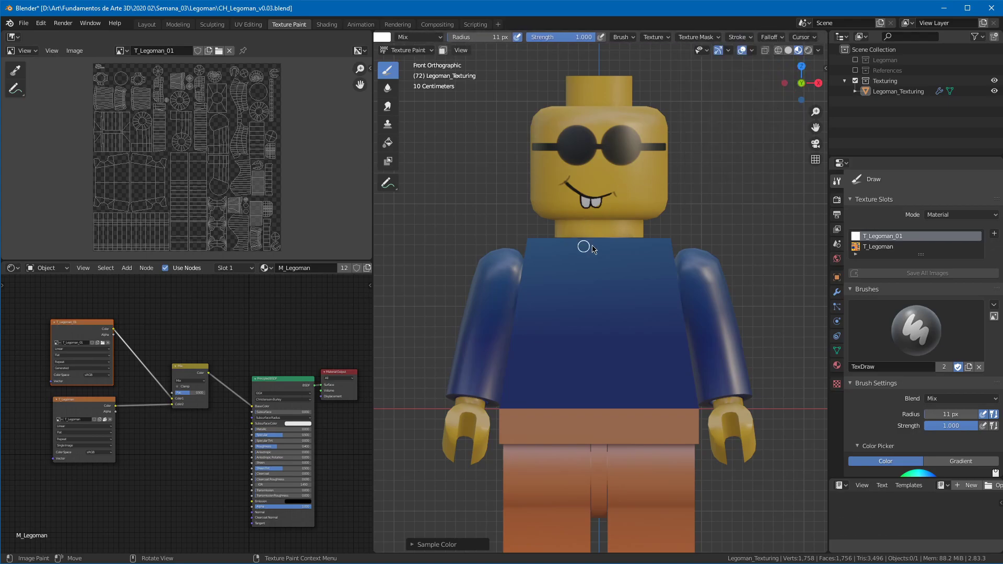
Step: Try a straight white line down the middle of the torso with a 4 px brush, and undo it
key("f")
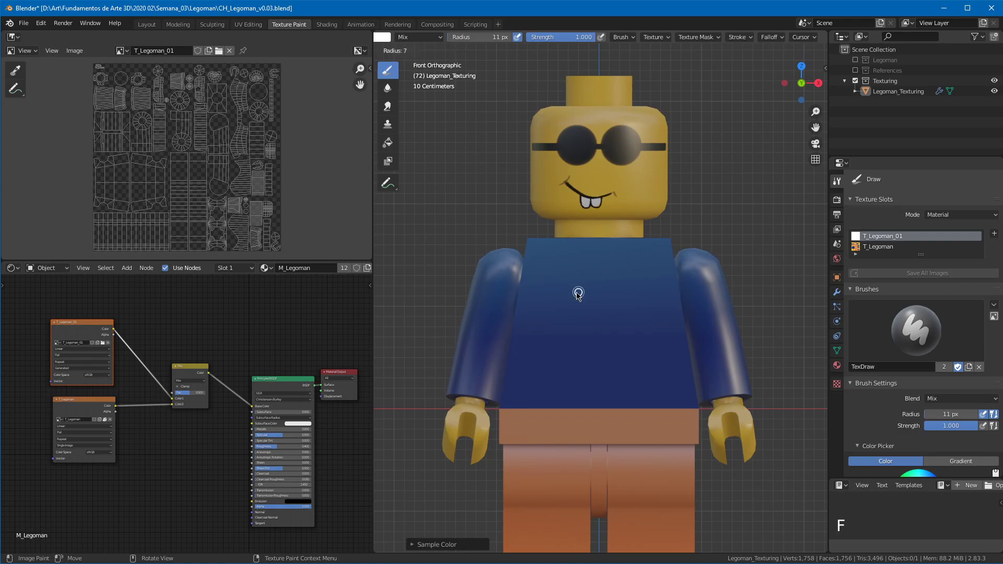
left_click(577, 295)
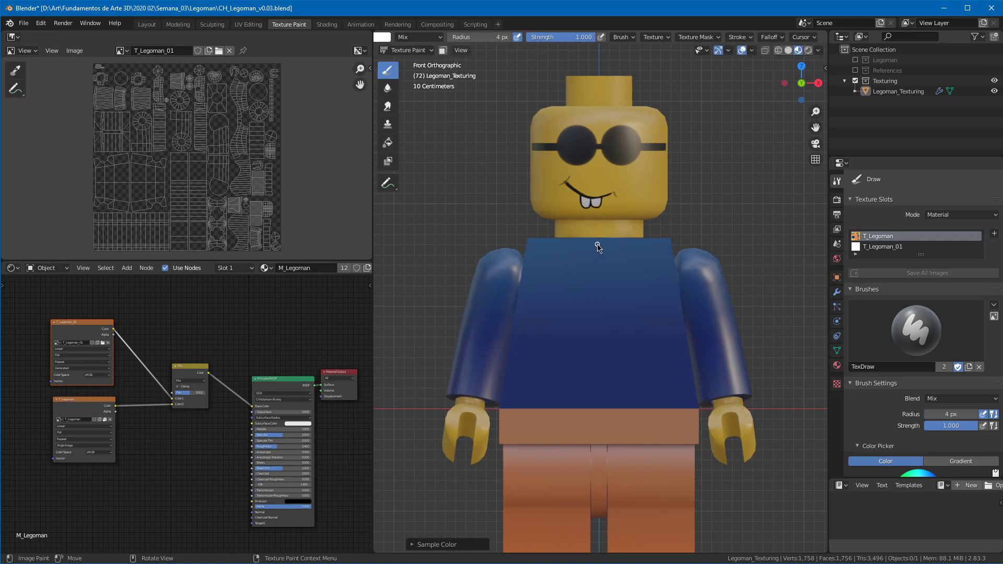
left_click_drag(598, 240, 599, 408)
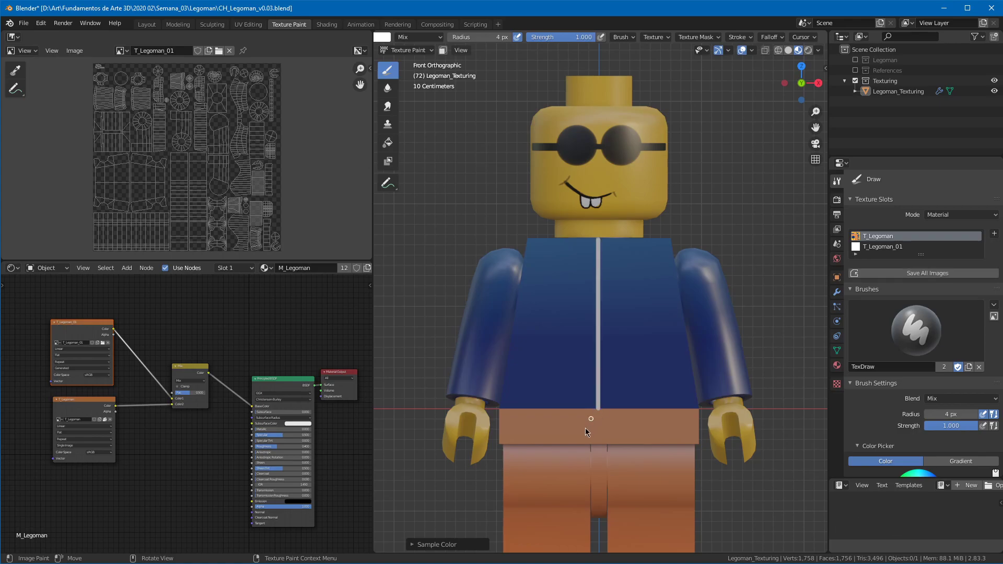
key("ctrl+z")
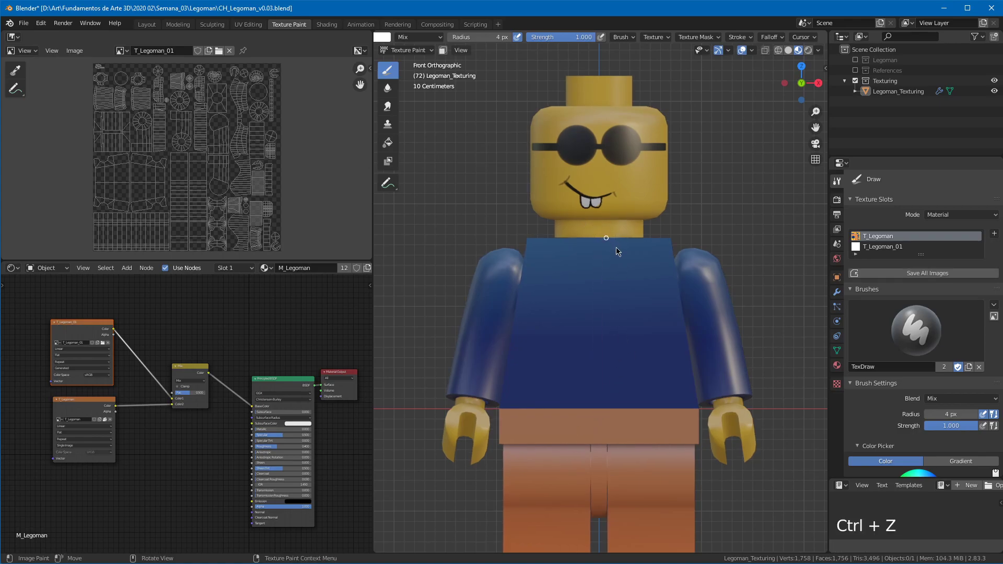
Step: Set the brush radius to 1 px and its colour to a brighter version of the blue sampled from the torso
key("s")
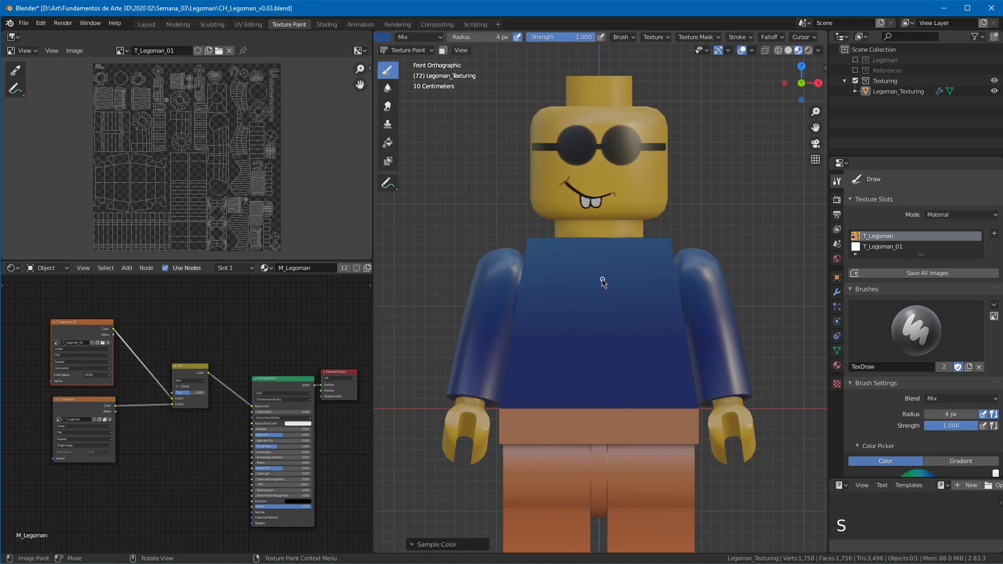
key("f")
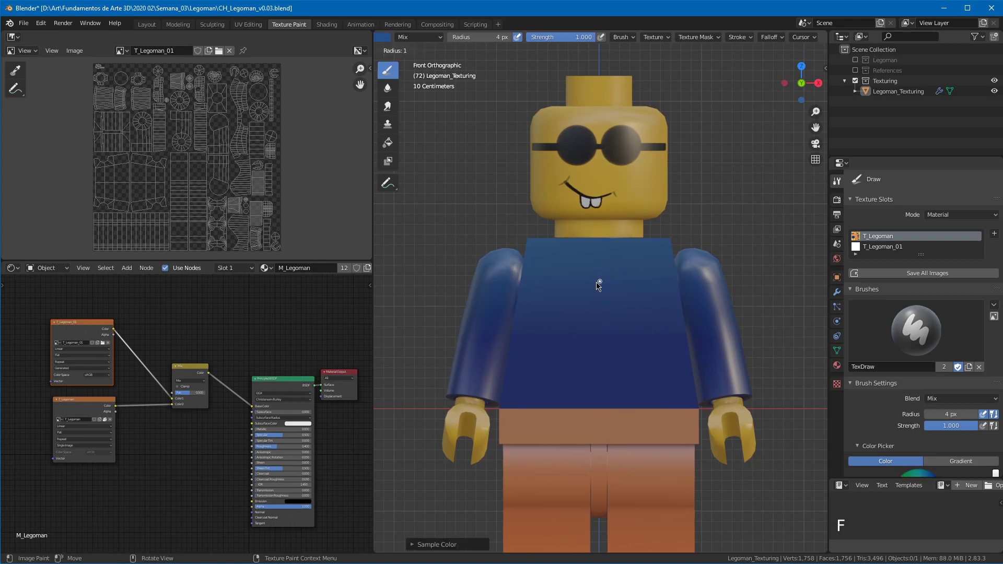
left_click(597, 284)
left_click(385, 37)
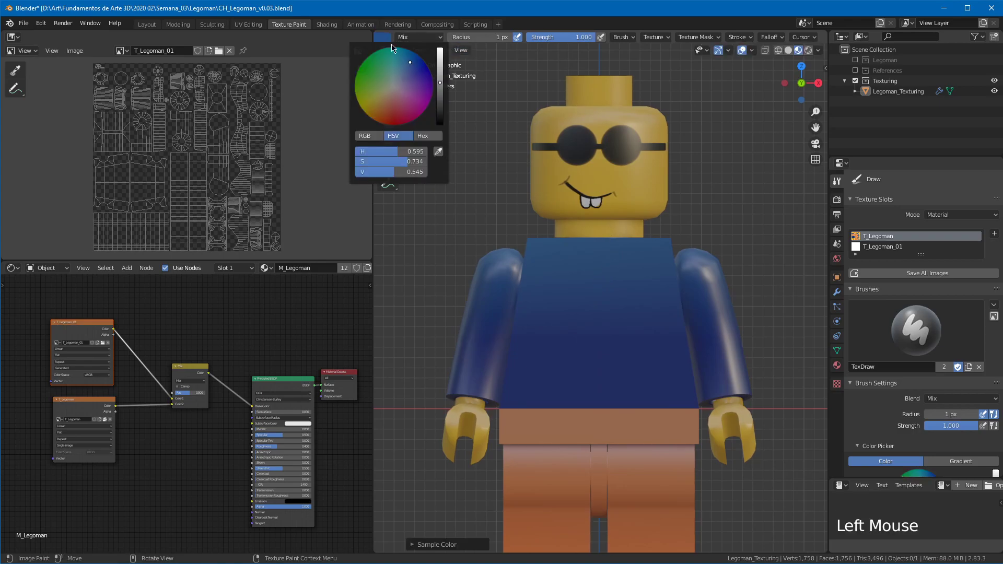
left_click(440, 60)
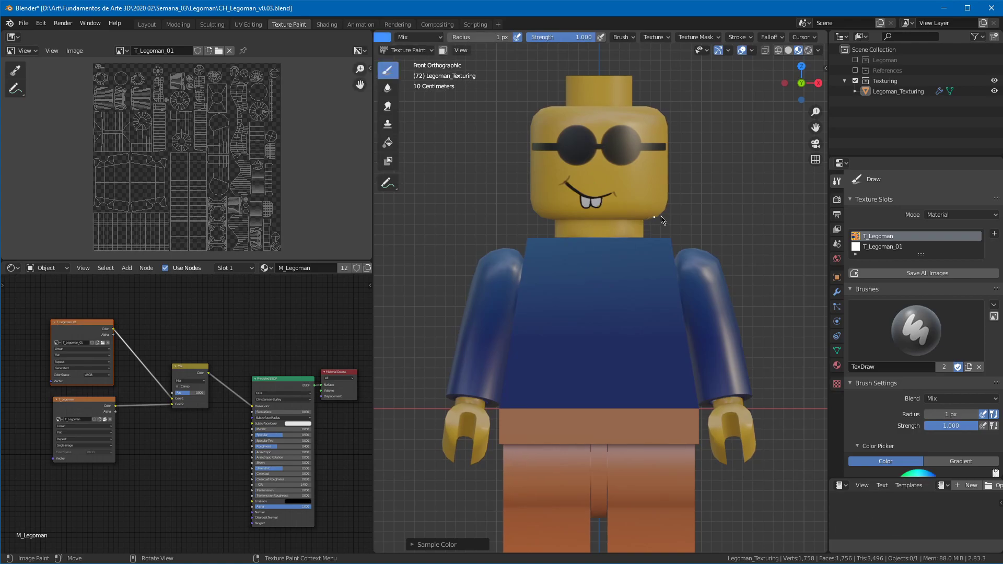
Step: Make T_Legoman_01 the active paint slot again and sample white as the brush colour over the torso
middle_click_drag(691, 240, 721, 233, "shift")
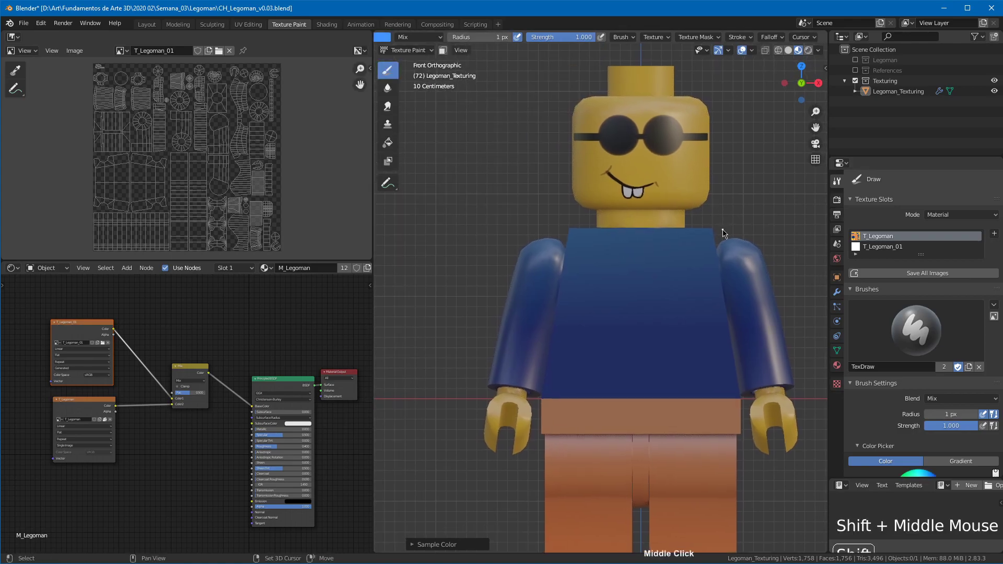
left_click(885, 246)
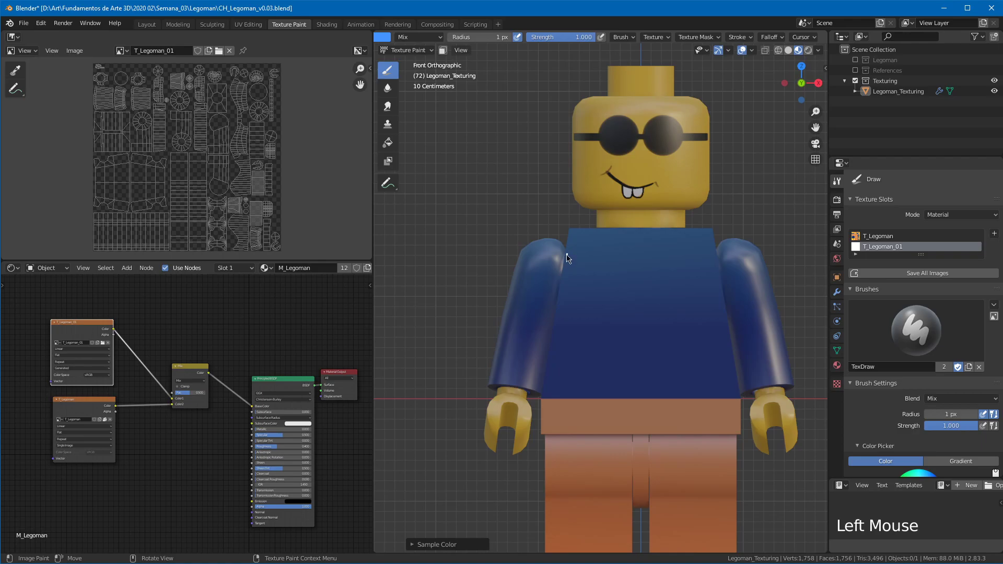
key("f")
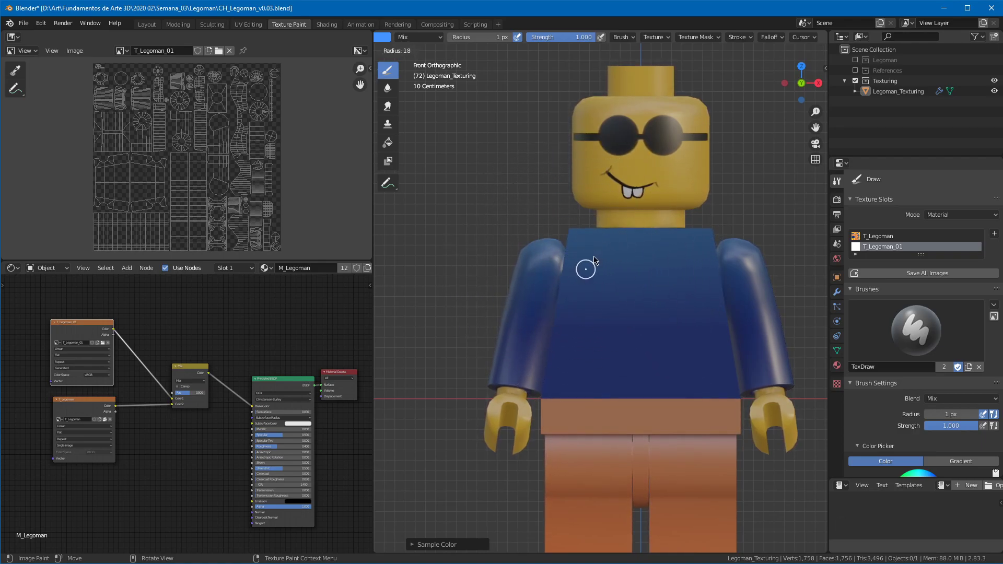
right_click(587, 265)
key("s")
key("s")
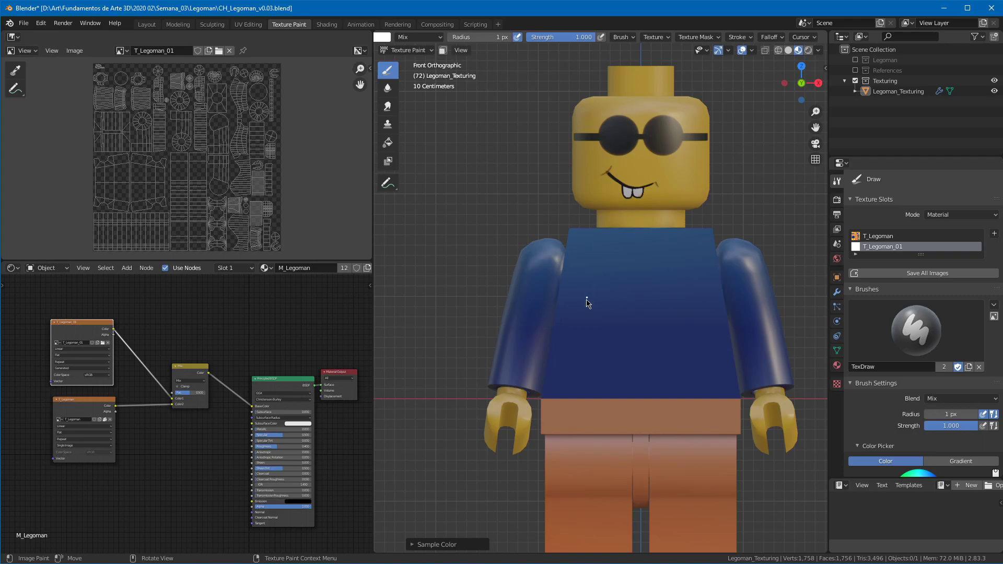
key("shift+f")
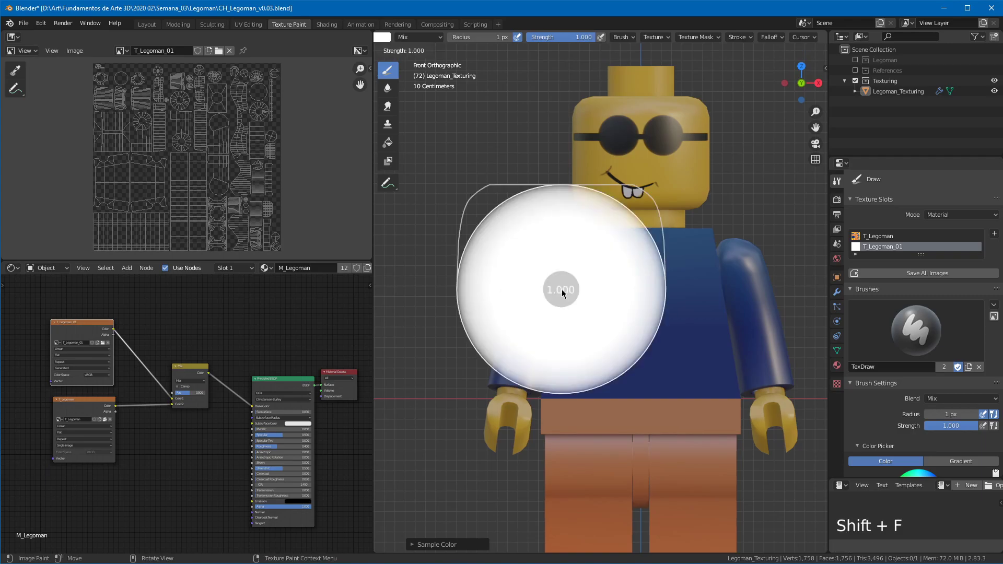
right_click(499, 292)
key("ctrl+f")
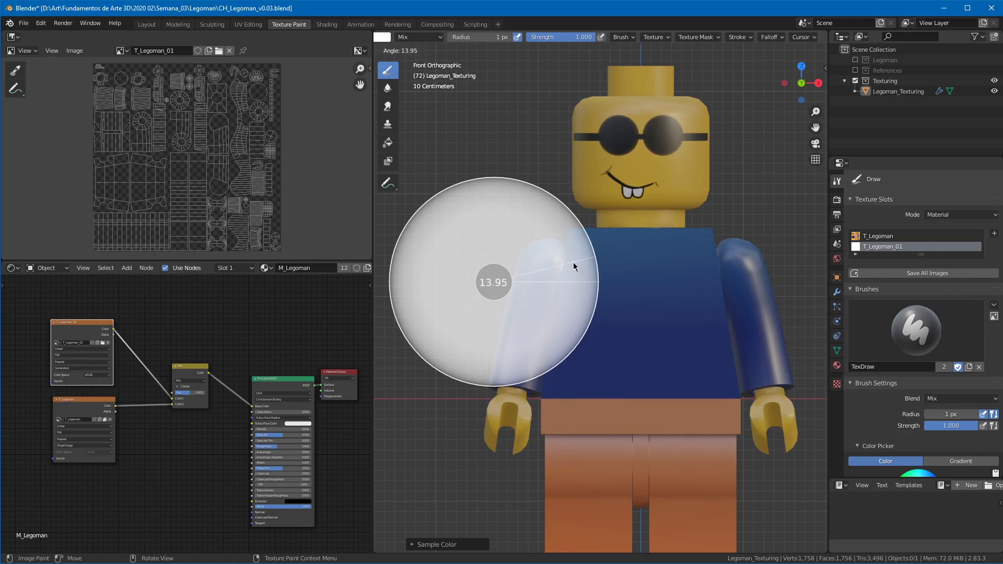
right_click(577, 271)
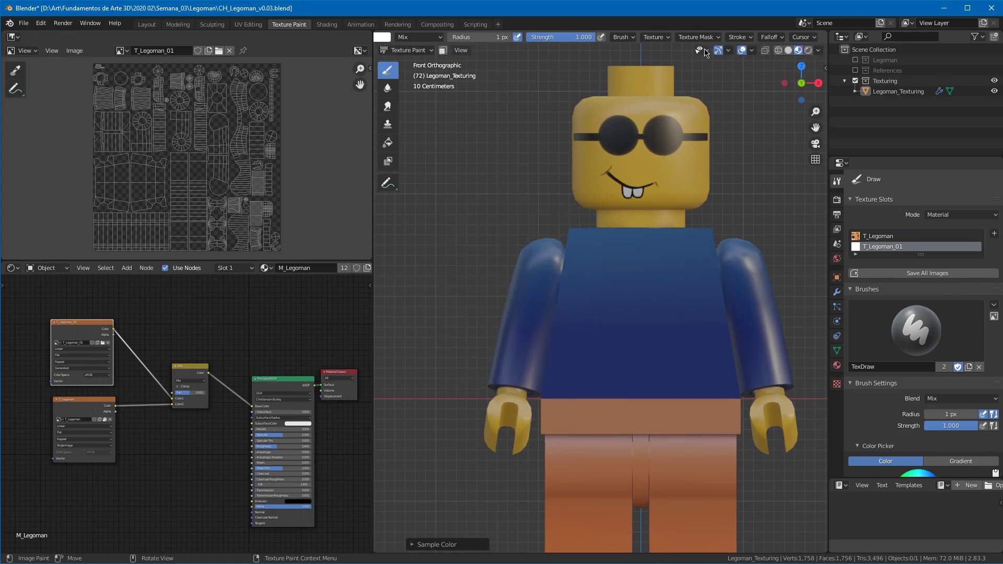
Step: Paint a straight white vertical line down the middle of the torso from the neck to the waist
left_click(739, 37)
left_click_drag(642, 232, 640, 398)
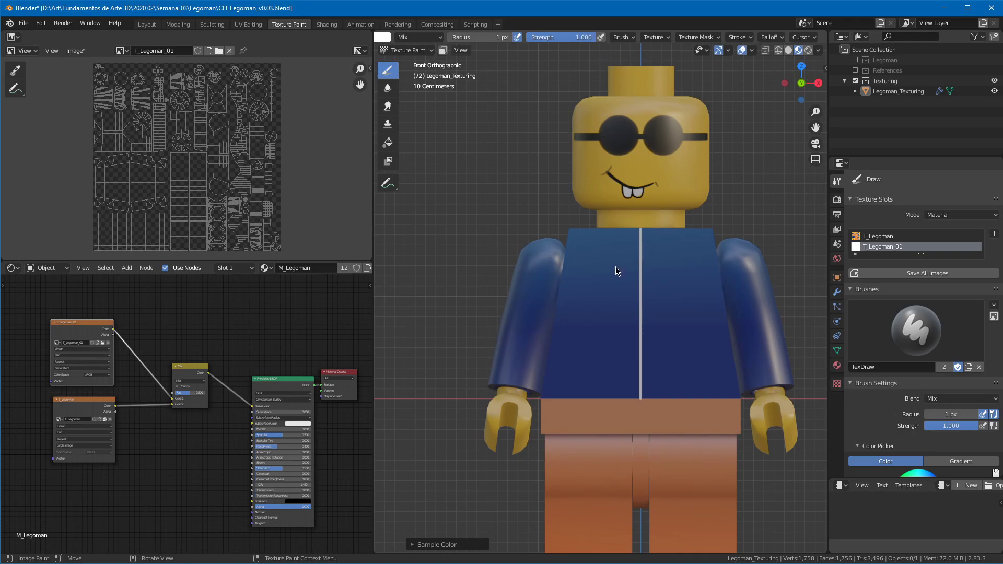
Step: Paint four white button dots in a vertical row just beside the upper part of the torso's centre line
left_click(737, 37)
left_click(765, 58)
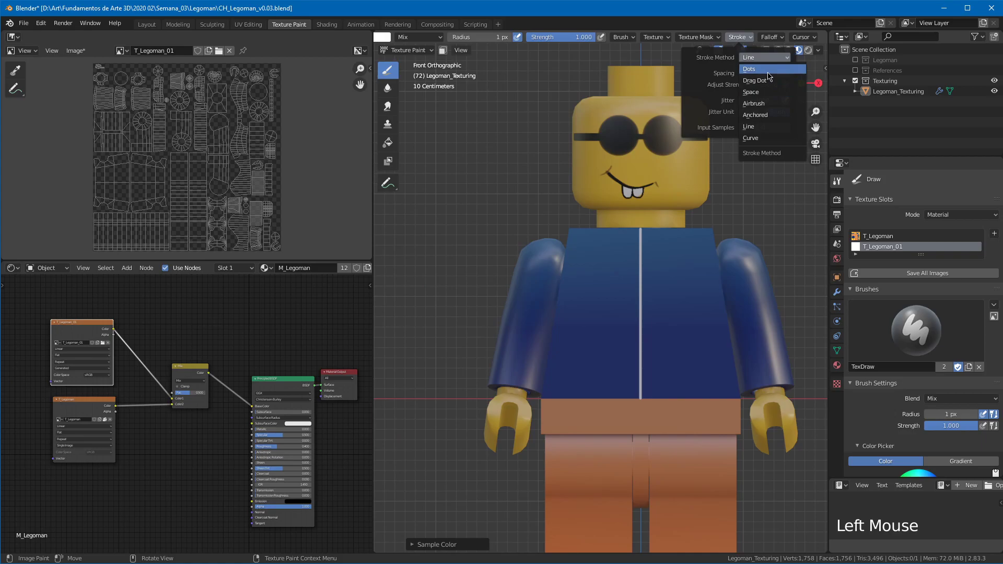
left_click(770, 127)
left_click(648, 235)
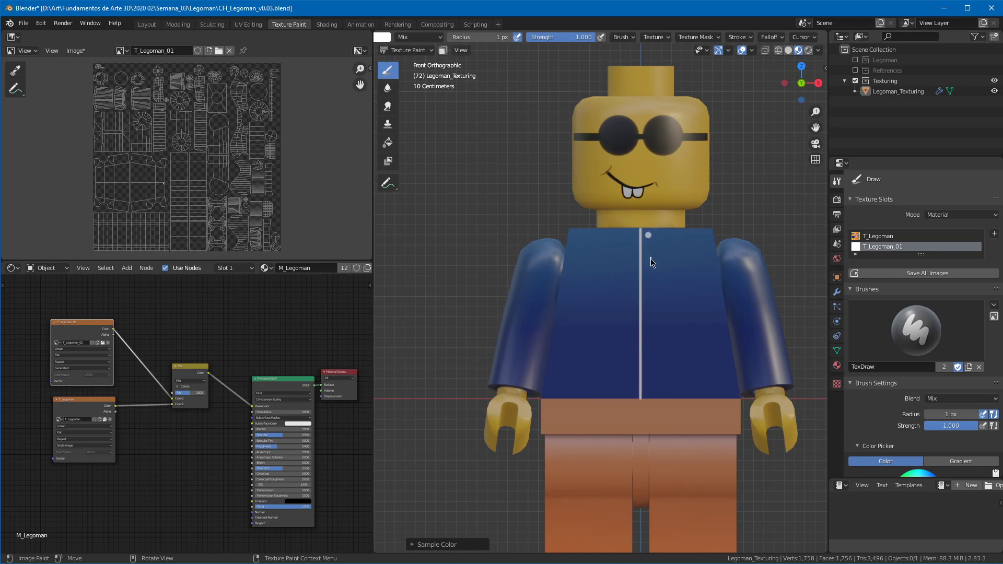
left_click(649, 253)
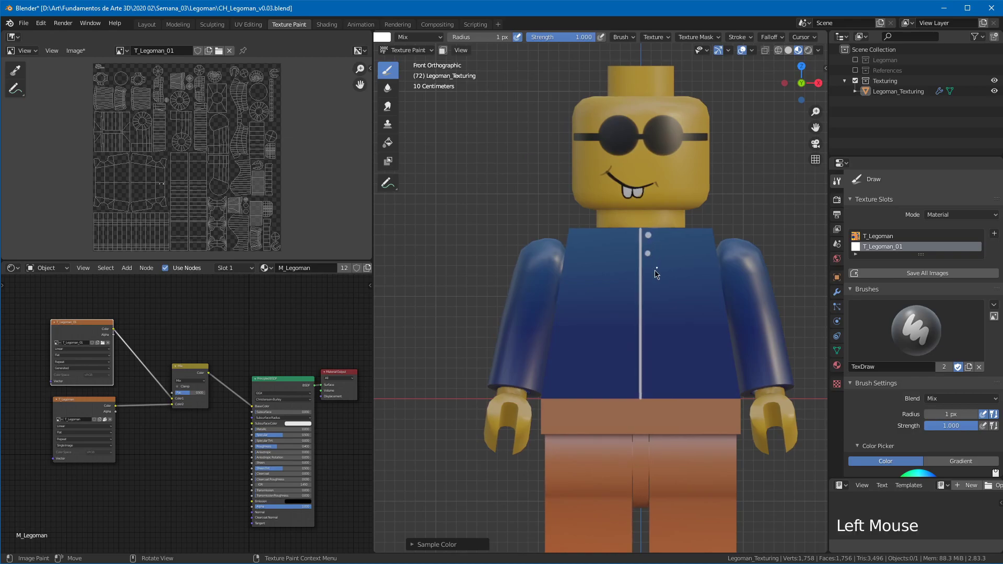
left_click(649, 273)
middle_click_drag(261, 152, 243, 124, "ctrl")
mouse_move(174, 209)
middle_mouse_down()
mouse_move(264, 165)
mouse_move(256, 172)
mouse_move(249, 152)
middle_mouse_up()
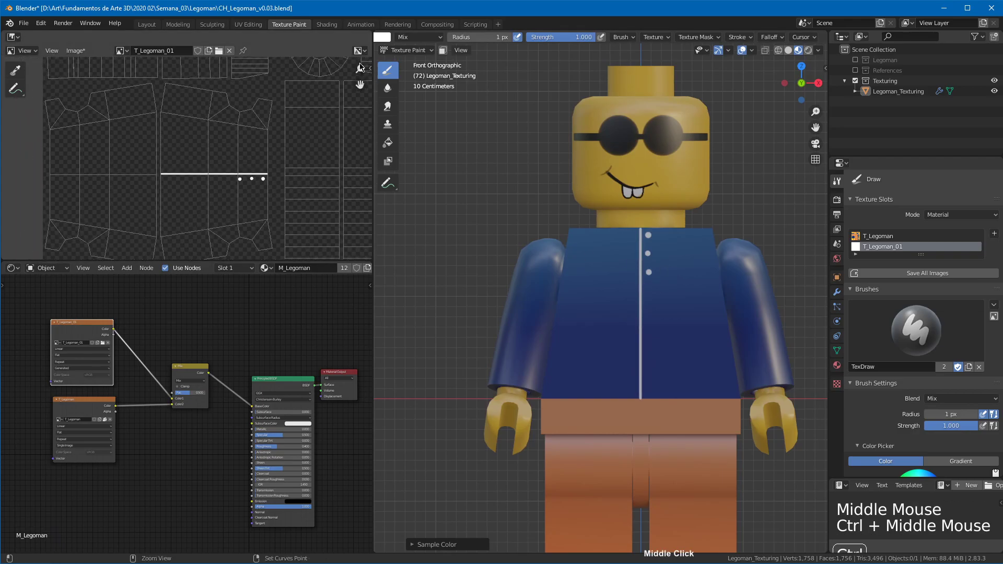
left_click(649, 288)
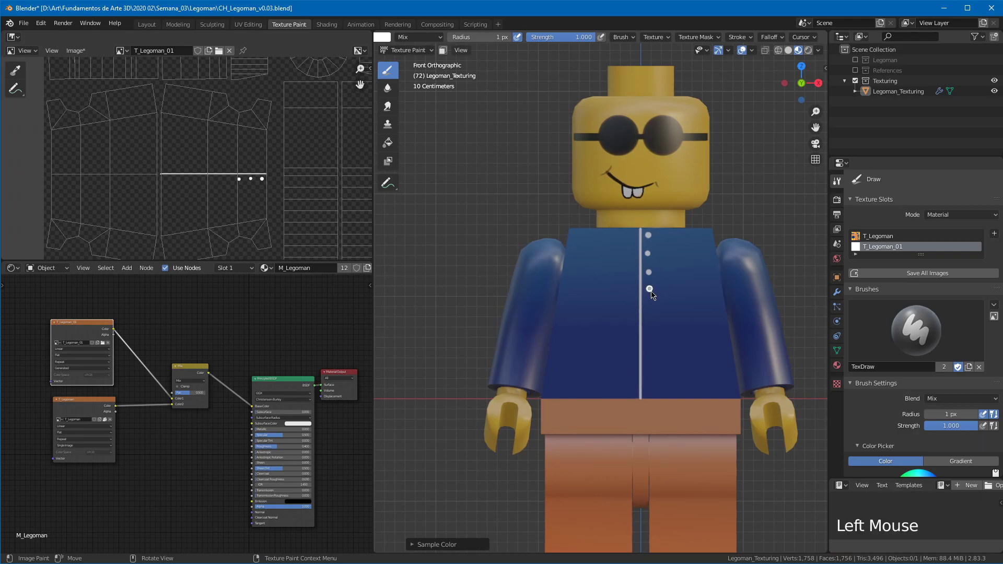
Step: Set the Mix node's blend mode to Color Burn
left_click(189, 380)
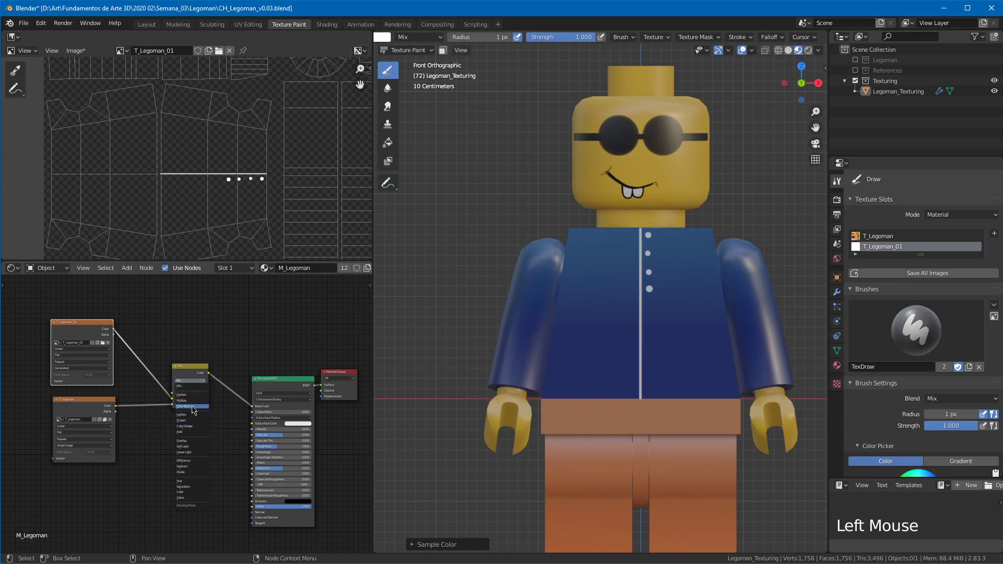
left_click(195, 406)
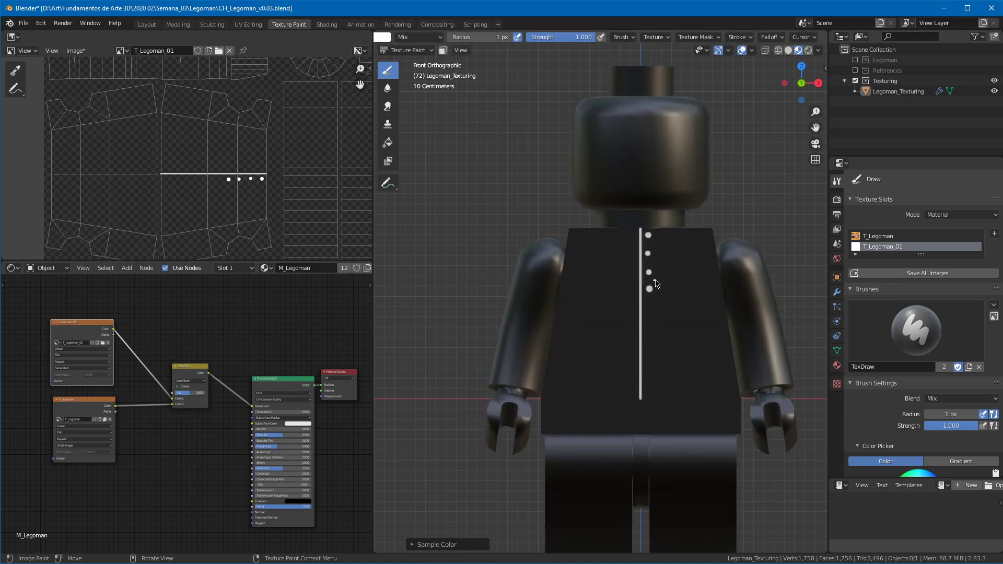
Step: Try the Color Burn node's factor at 1.000 and set it back to 0.5
middle_click_drag(176, 394, 207, 342, "ctrl")
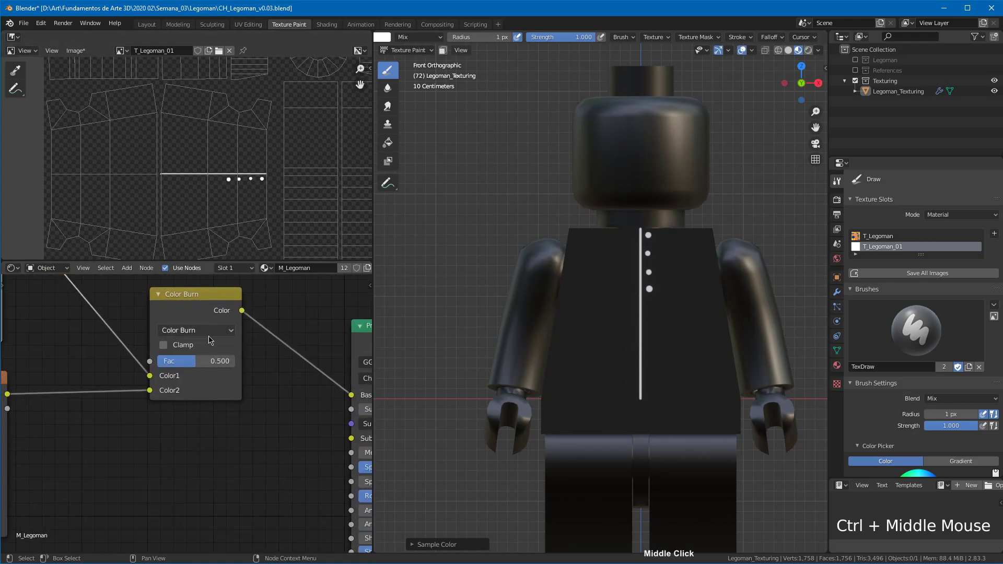
left_click_drag(190, 365, 224, 366)
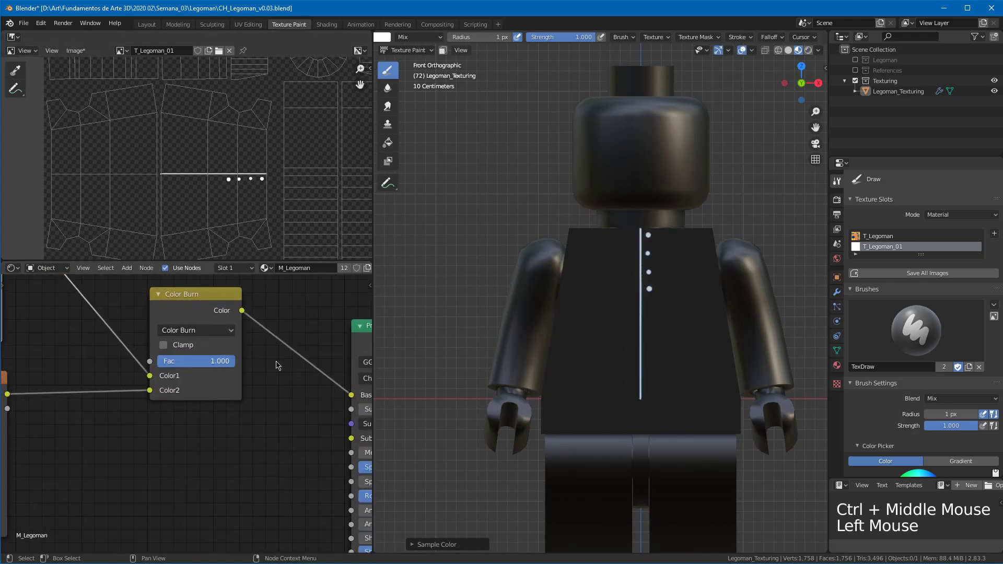
double_click(226, 364)
type("0.5")
key("Return")
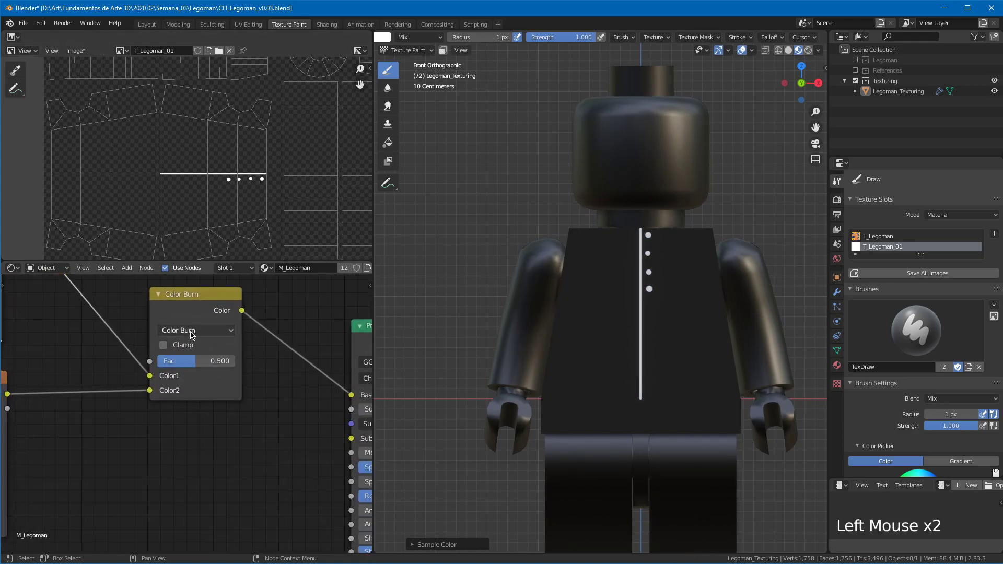
Step: Set the Mix node's blend mode to Multiply and link the T_Legoman_01 texture's alpha to its factor
left_click(194, 331)
left_click(193, 279)
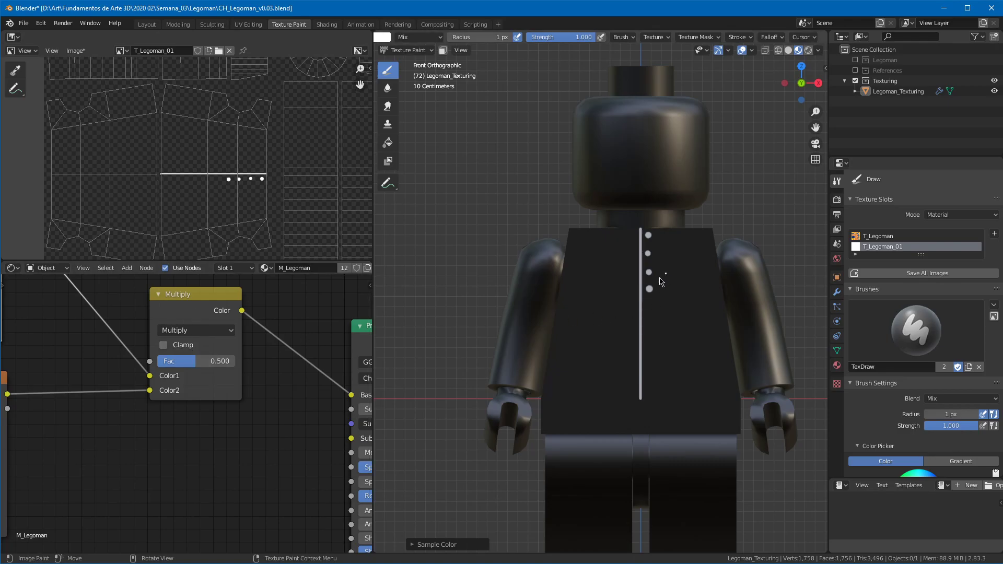
middle_click_drag(239, 325, 291, 397)
left_click_drag(51, 288, 199, 435)
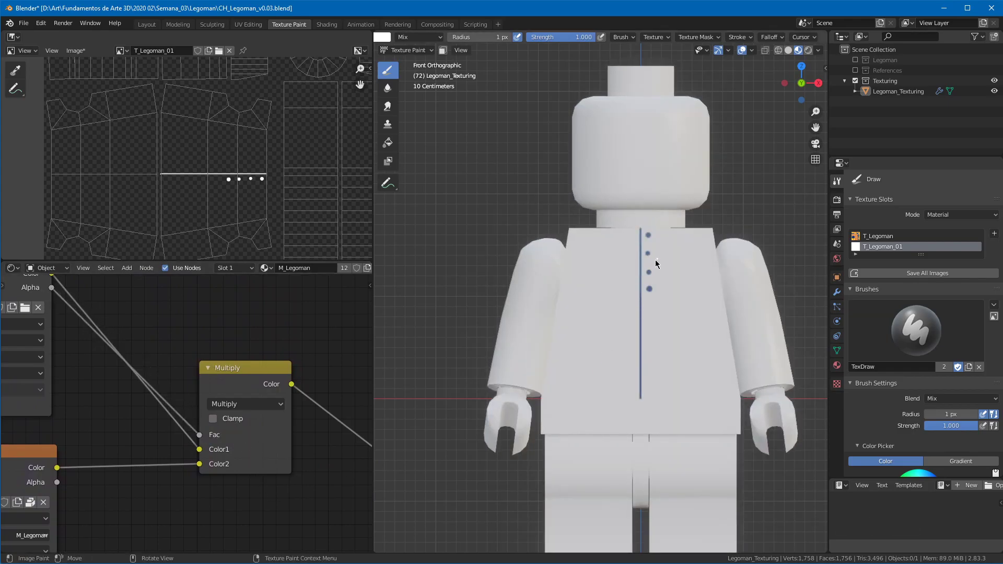
Step: Swap the blend node's inputs so T_Legoman feeds Color1 and T_Legoman_01 feeds Color2, and set the blend mode to Screen
middle_click_drag(199, 449, 253, 414)
mouse_move(255, 414)
left_mouse_down()
mouse_move(257, 431)
mouse_move(254, 414)
left_mouse_up()
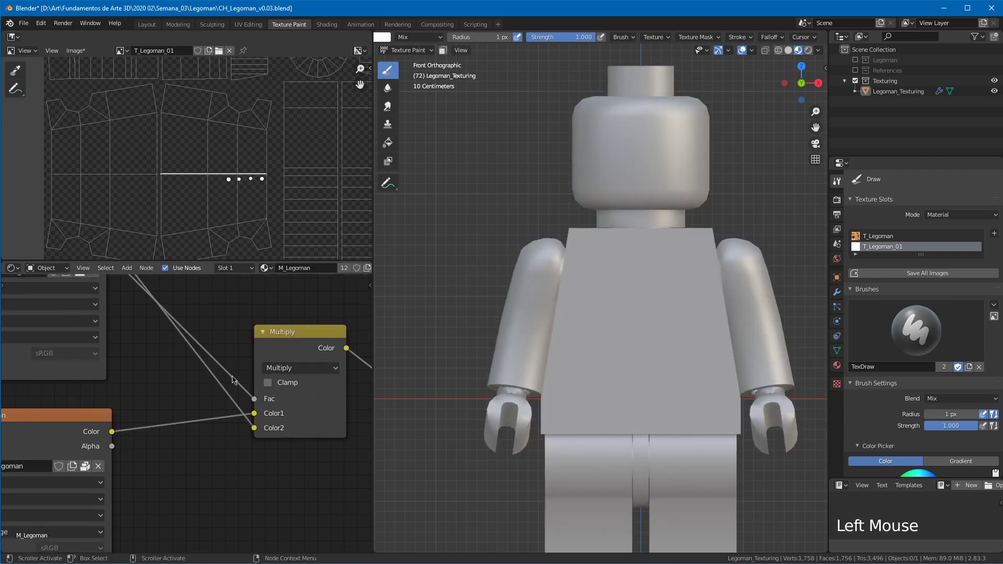
left_click(316, 368)
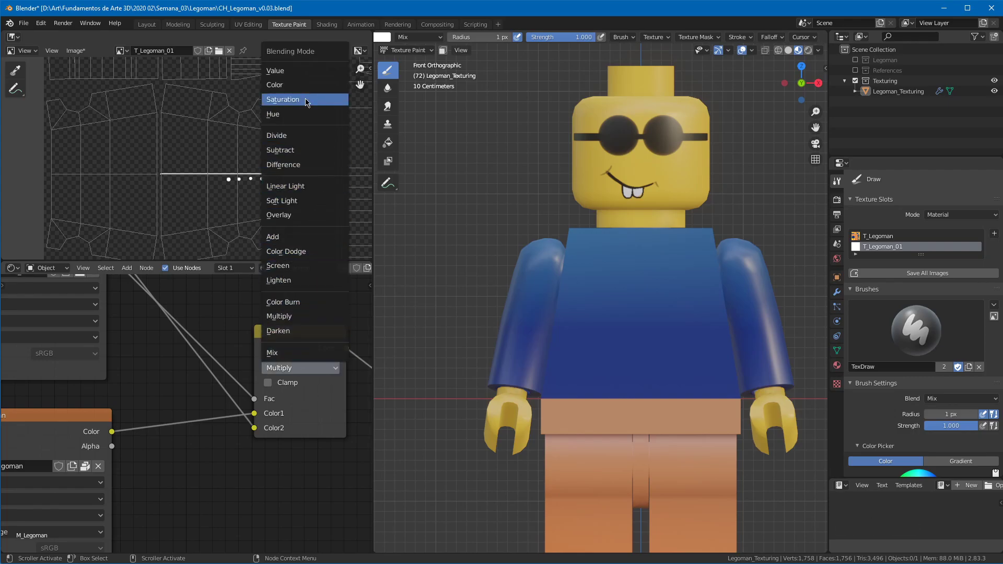
left_click(296, 266)
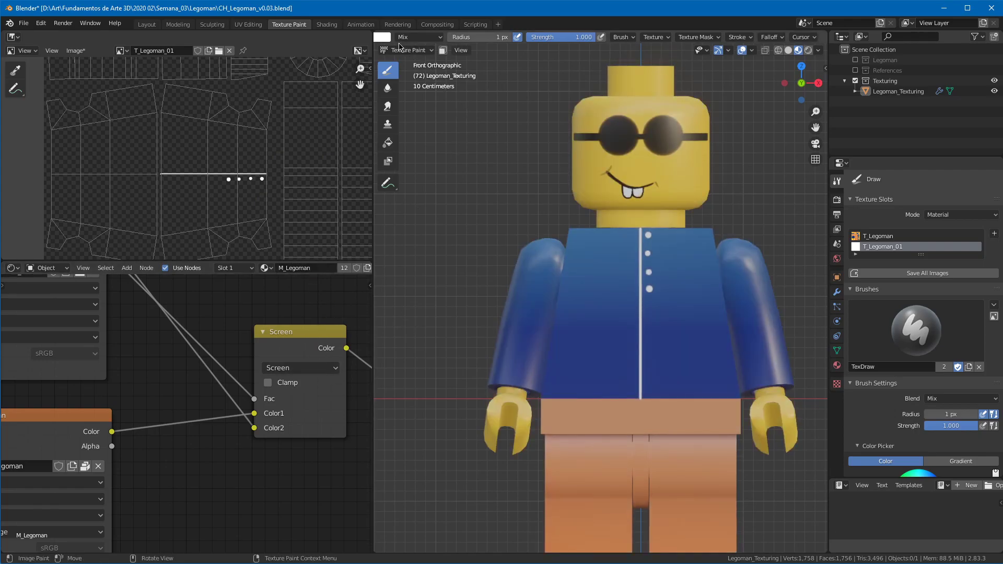
Step: Paint a red pocket outline on the shirt's chest beside the buttons, using the Space stroke method
left_click(383, 38)
left_click(397, 114)
left_click(738, 37)
left_click(764, 58)
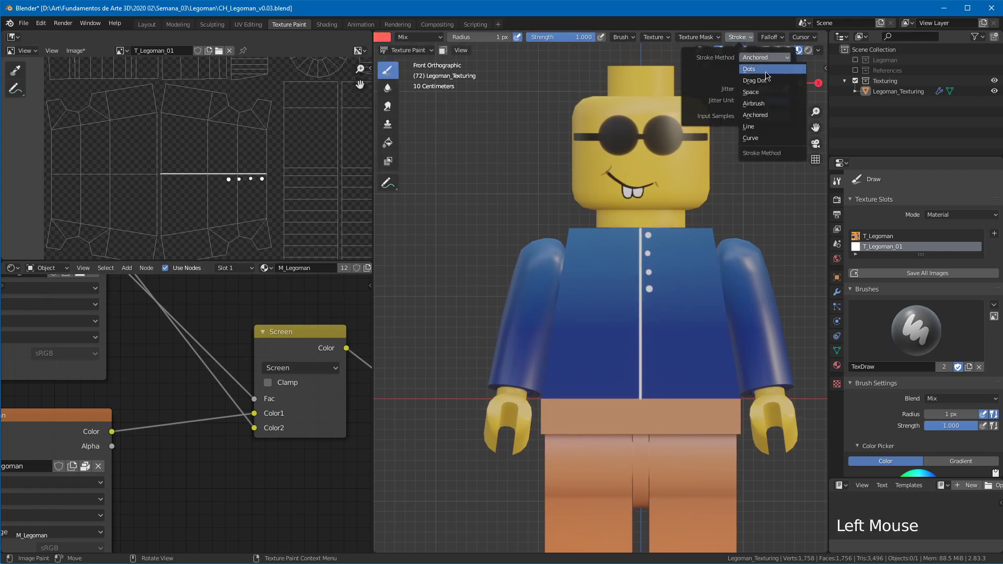
left_click(767, 94)
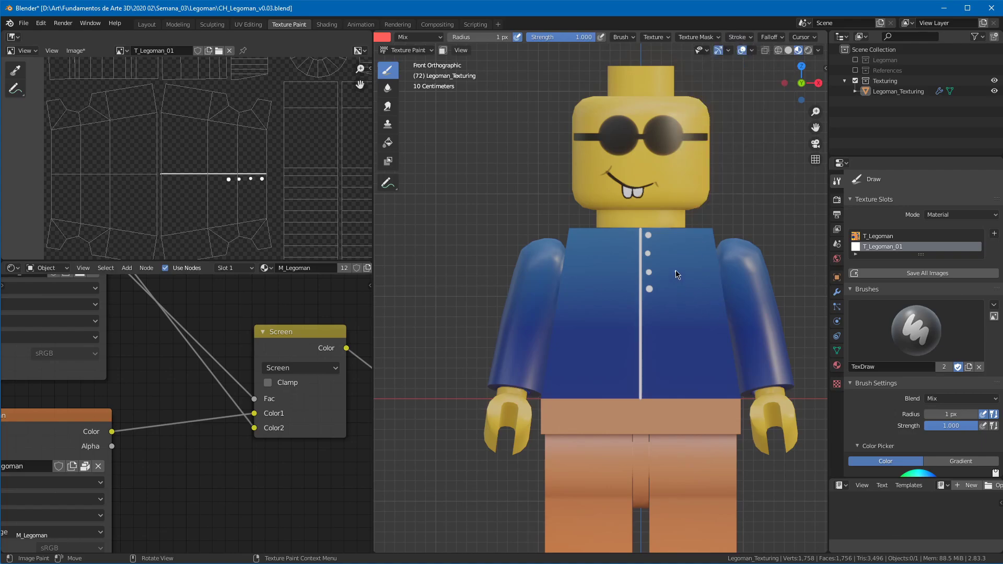
left_click_drag(671, 263, 704, 272)
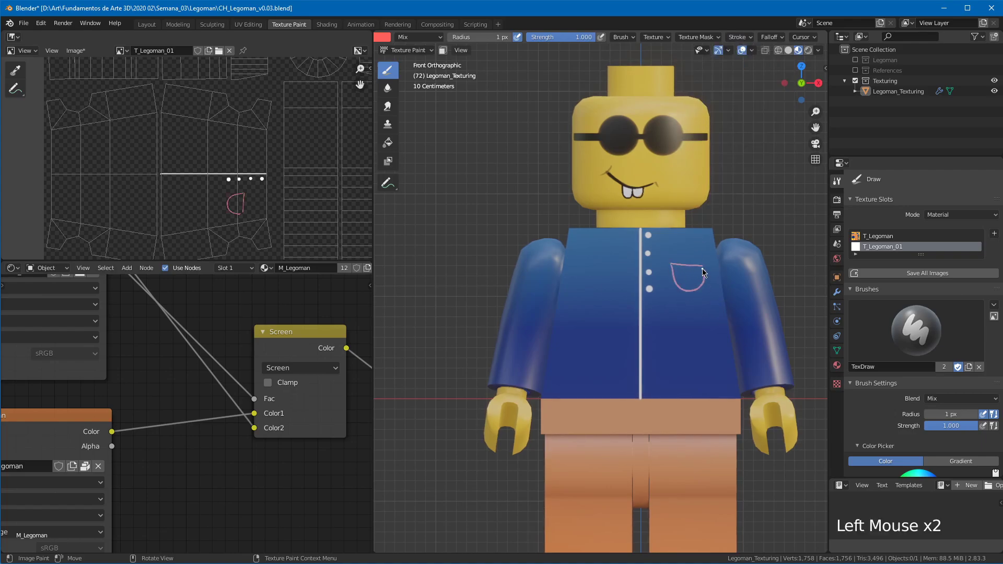
Step: Try the Color Burn and Hue blend modes on the node combining both textures, and set it to Mix
left_click(301, 368)
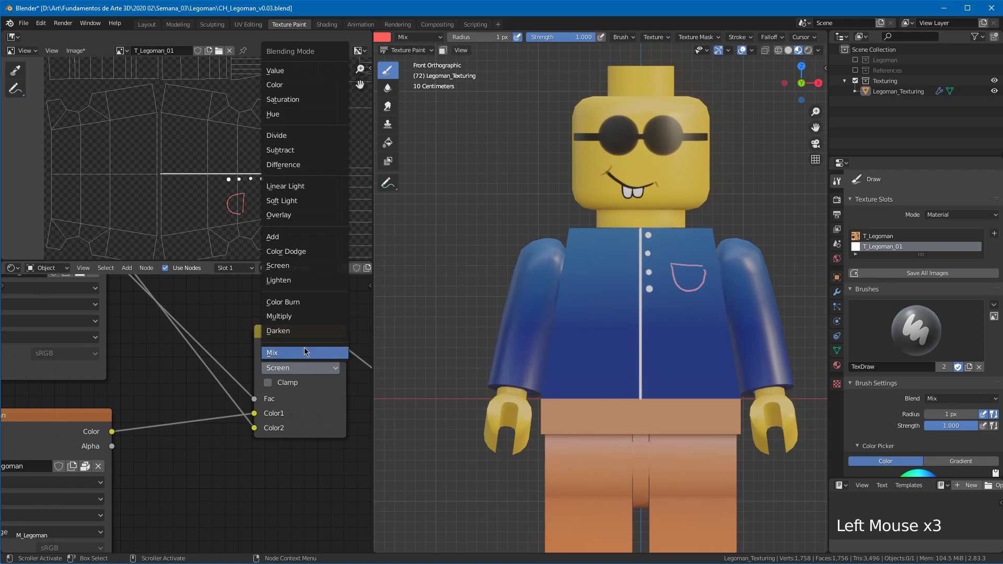
left_click(299, 302)
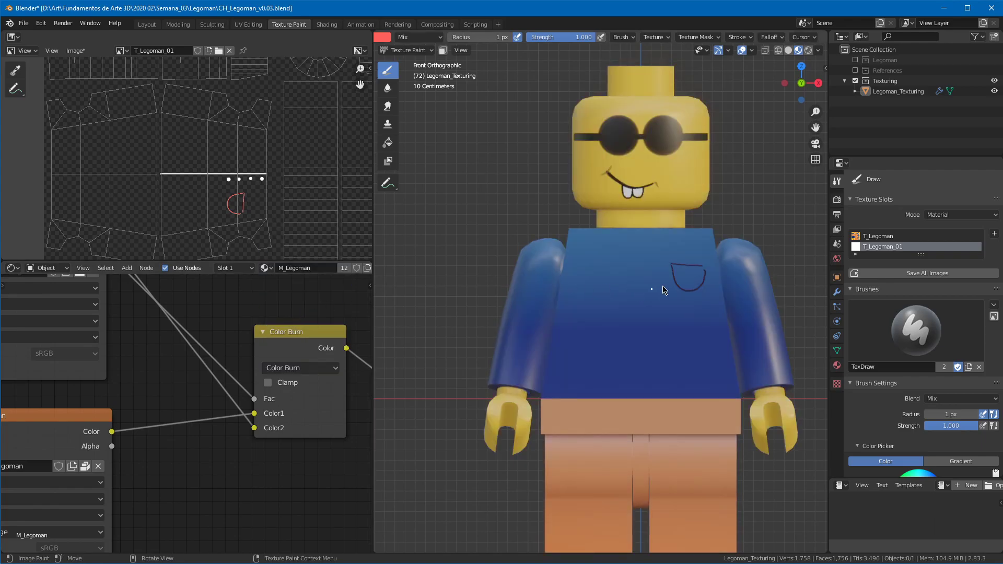
left_click(301, 368)
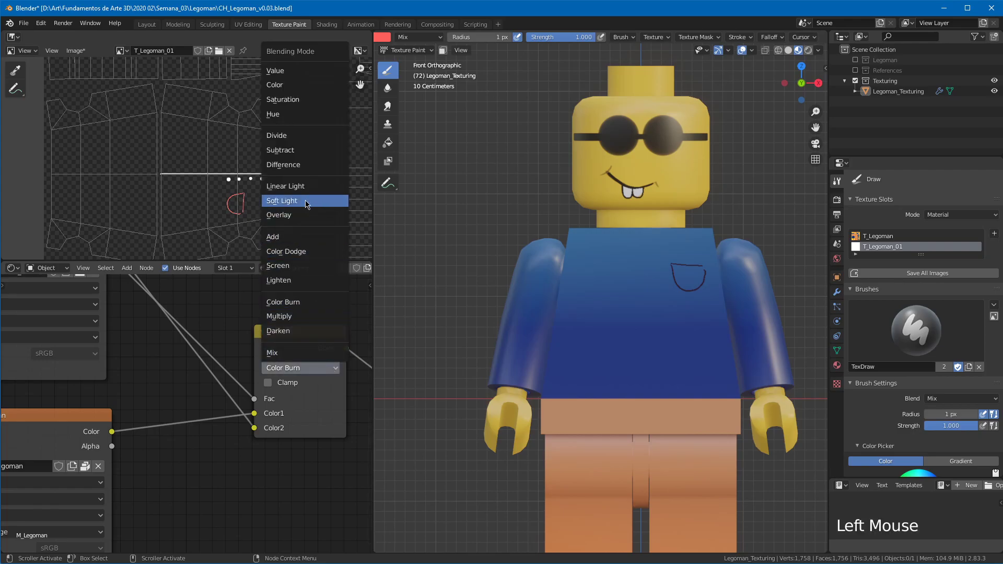
left_click(307, 116)
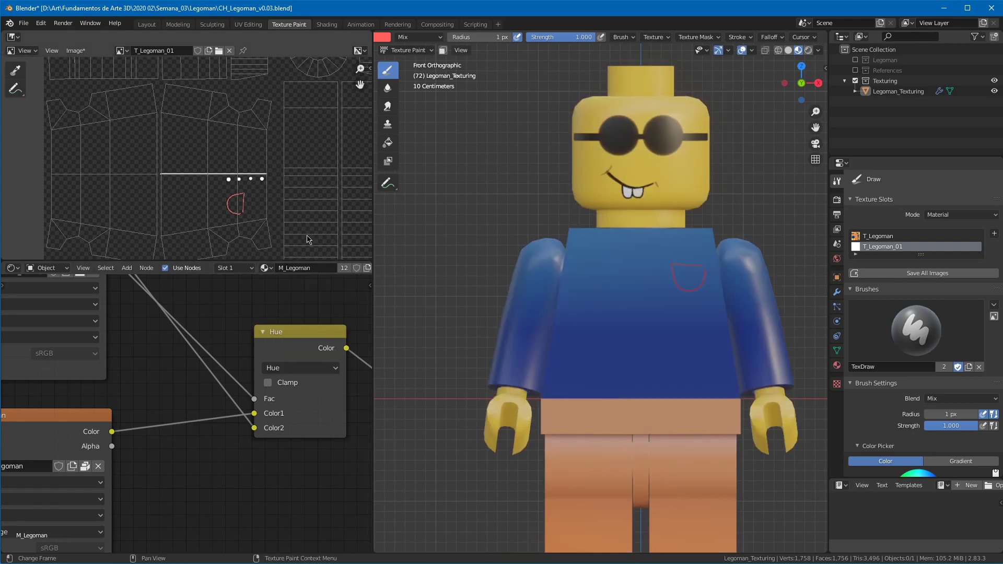
left_click(319, 371)
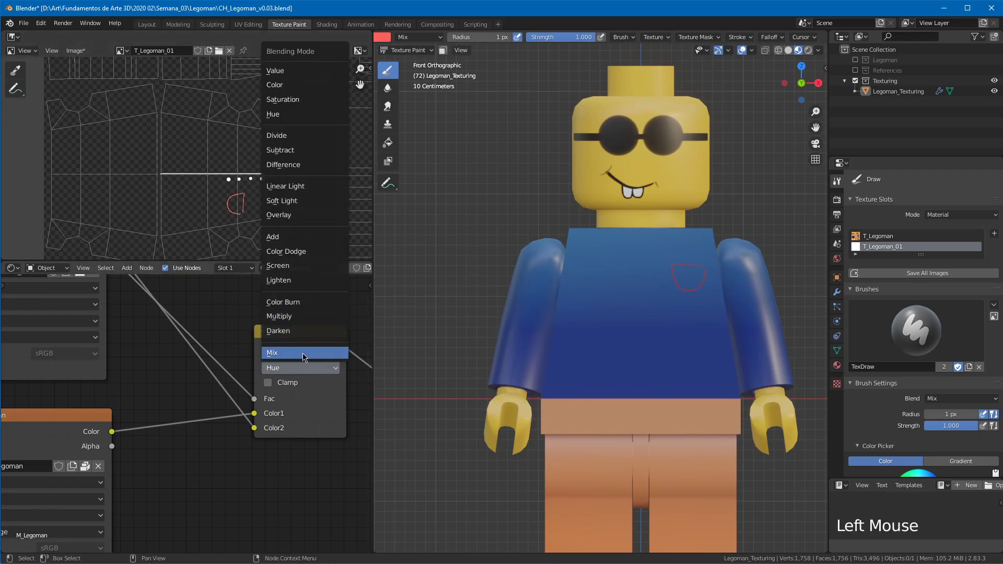
left_click(269, 359)
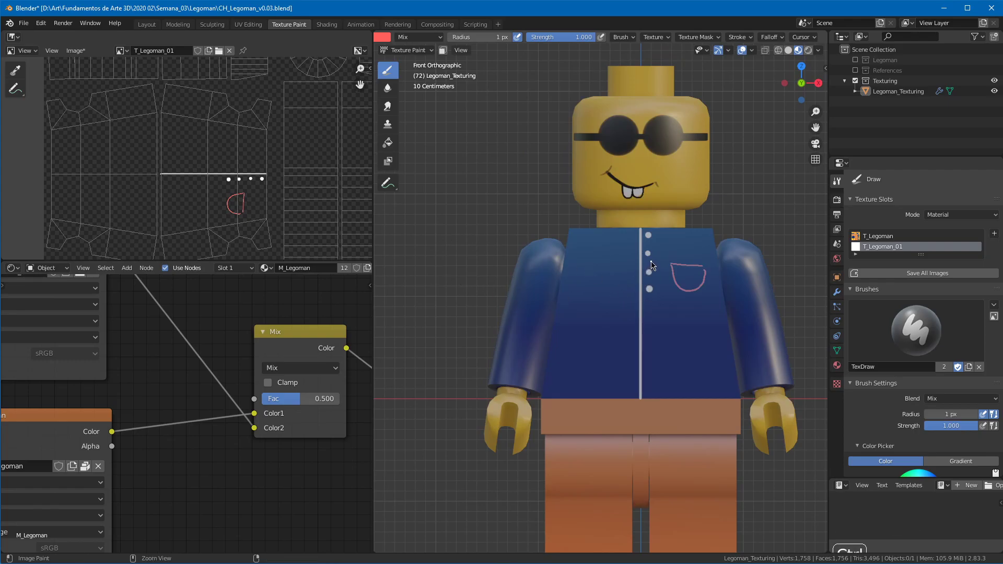
Step: Undo the red pocket stroke on the shirt
key("ctrl+z")
key("ctrl+z")
key("ctrl+z")
key("ctrl+z")
mouse_move(763, 214)
middle_mouse_down("ctrl")
mouse_move(706, 262)
mouse_move(713, 251)
middle_mouse_up("ctrl")
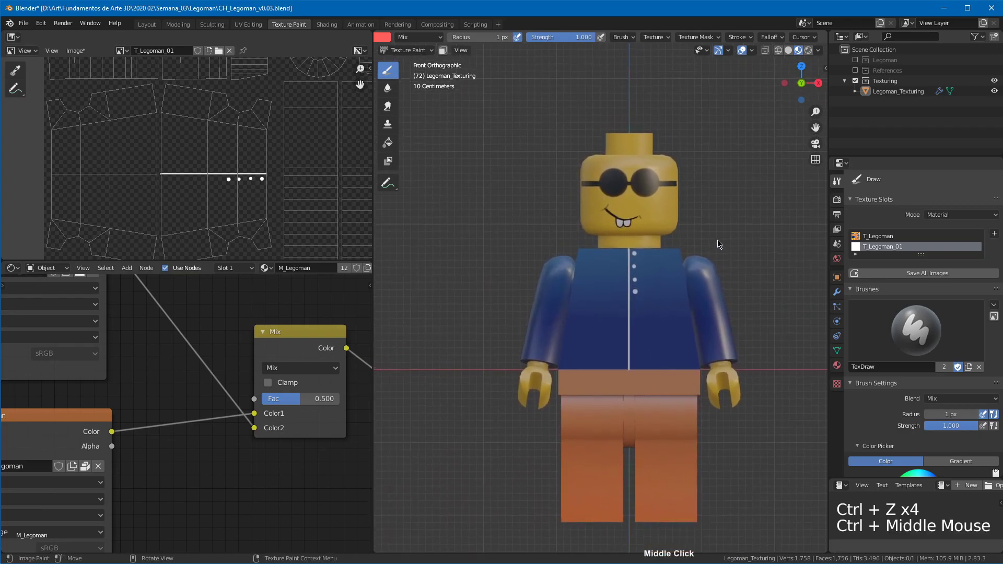
Step: Rearrange the shader nodes so the T_Legoman_01 texture sits below T_Legoman and both are close to the Mix node
middle_click_drag(356, 293, 180, 307, "ctrl")
left_click_drag(335, 330, 227, 336)
left_click_drag(63, 327, 62, 471)
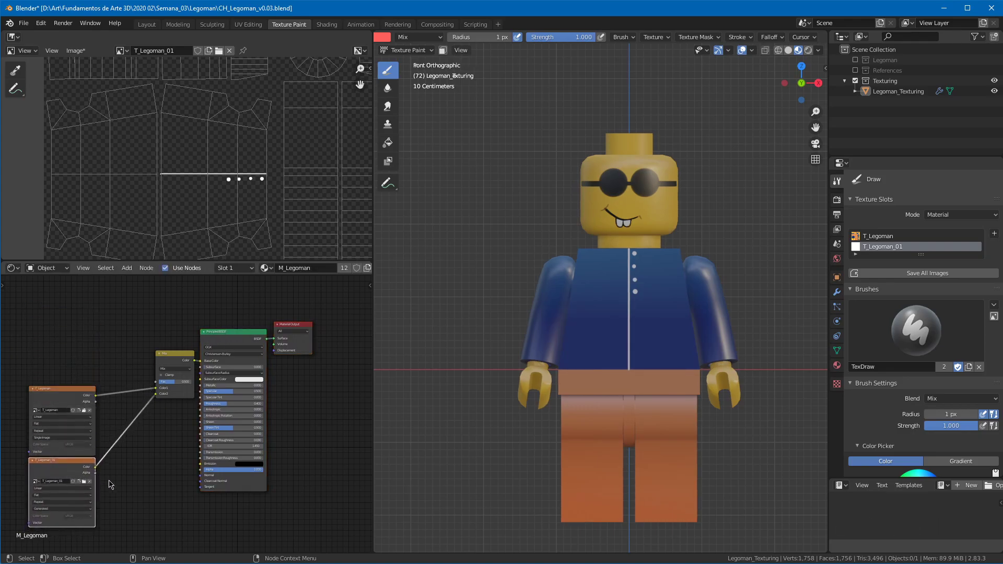
left_click(67, 394, "shift")
left_click_drag(67, 393, 101, 344)
Step: Enlarge the image editor to fit the whole T_Legoman_01 layout, and nudge the Mix node toward the texture nodes
left_click_drag(318, 260, 318, 303)
middle_click_drag(293, 198, 186, 222, "ctrl")
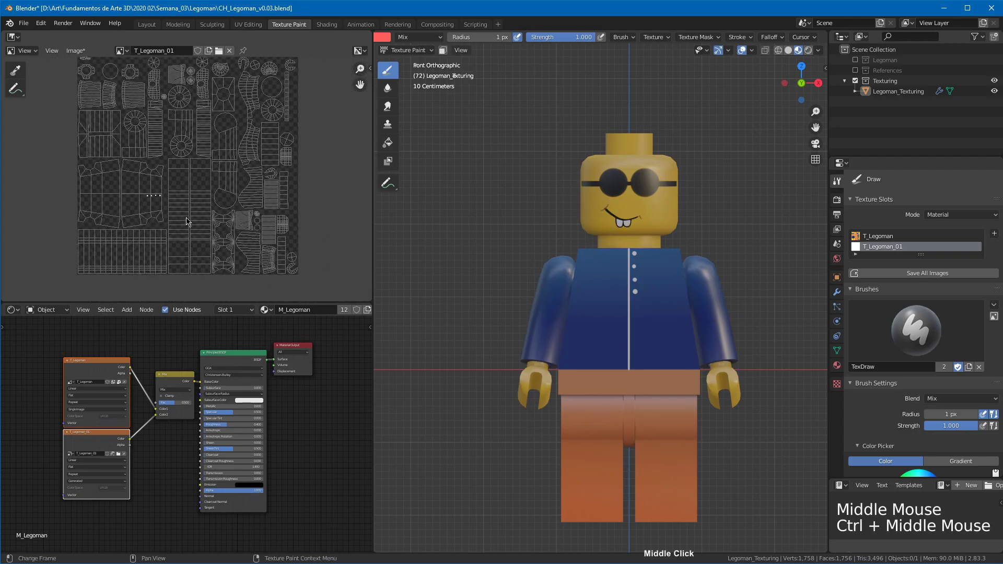
middle_click_drag(340, 251, 345, 267)
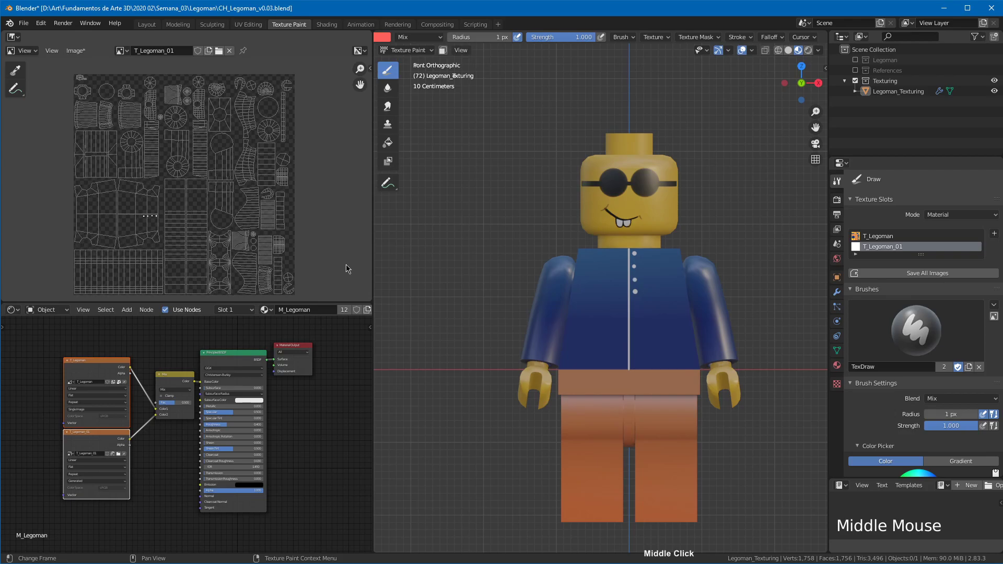
left_click_drag(356, 302, 356, 330)
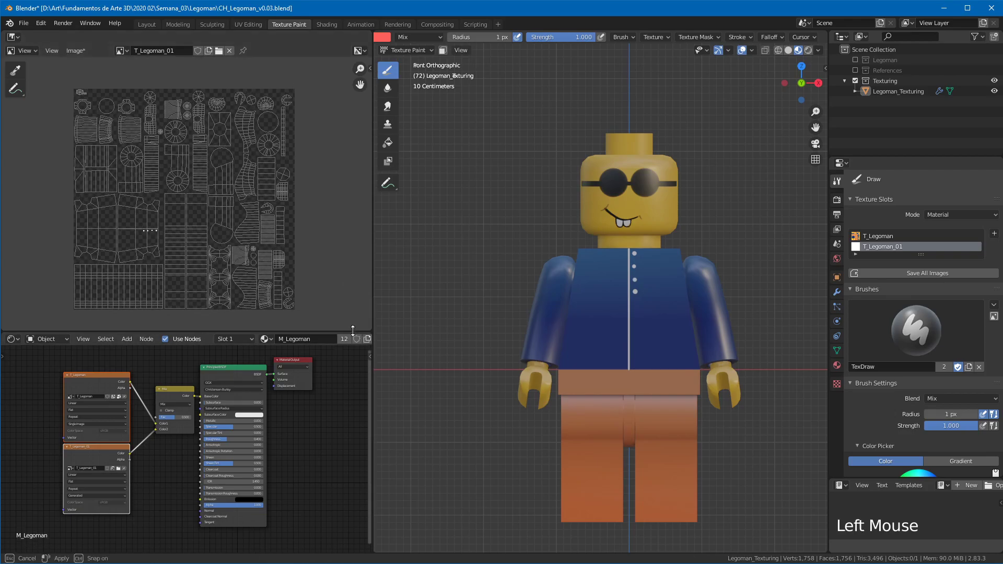
middle_click_drag(308, 287, 315, 238, "ctrl")
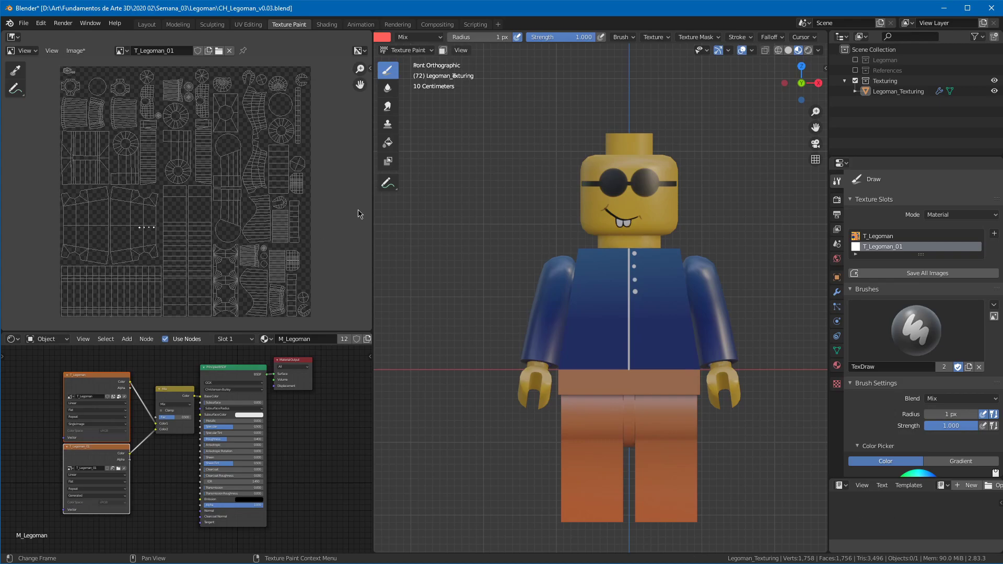
middle_click_drag(625, 245, 639, 220, "shift")
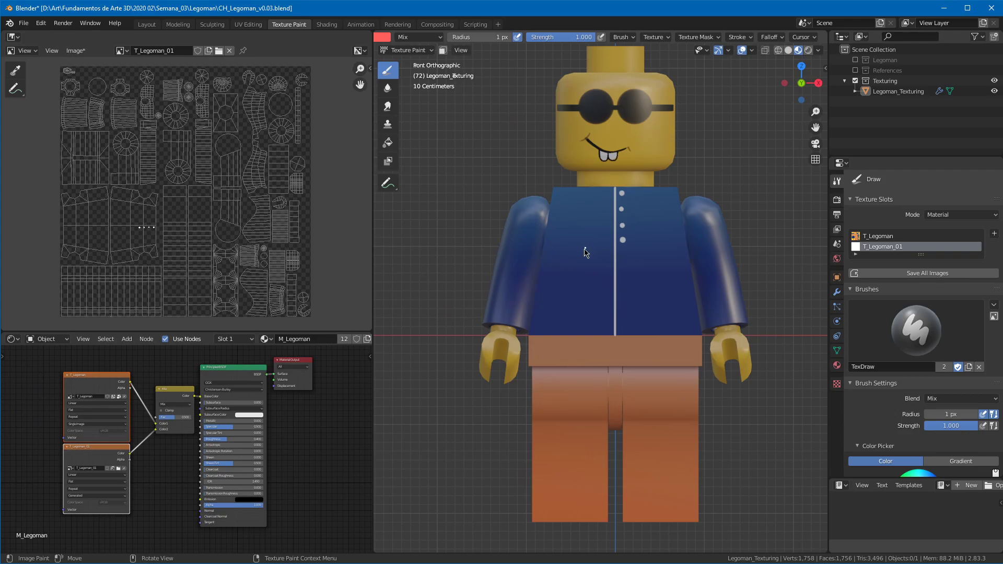
middle_click_drag(671, 220, 671, 232, "shift")
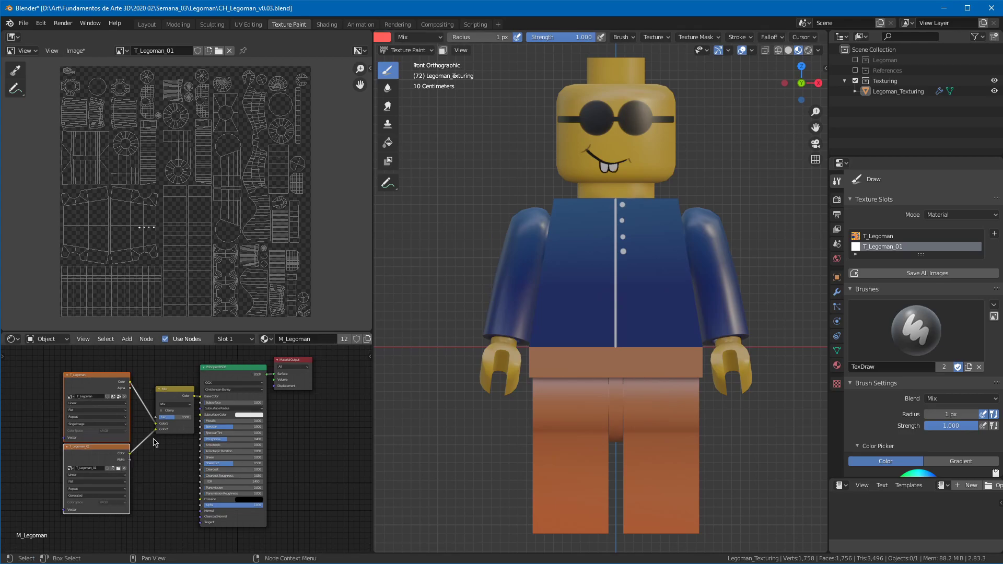
left_click_drag(175, 397, 169, 396)
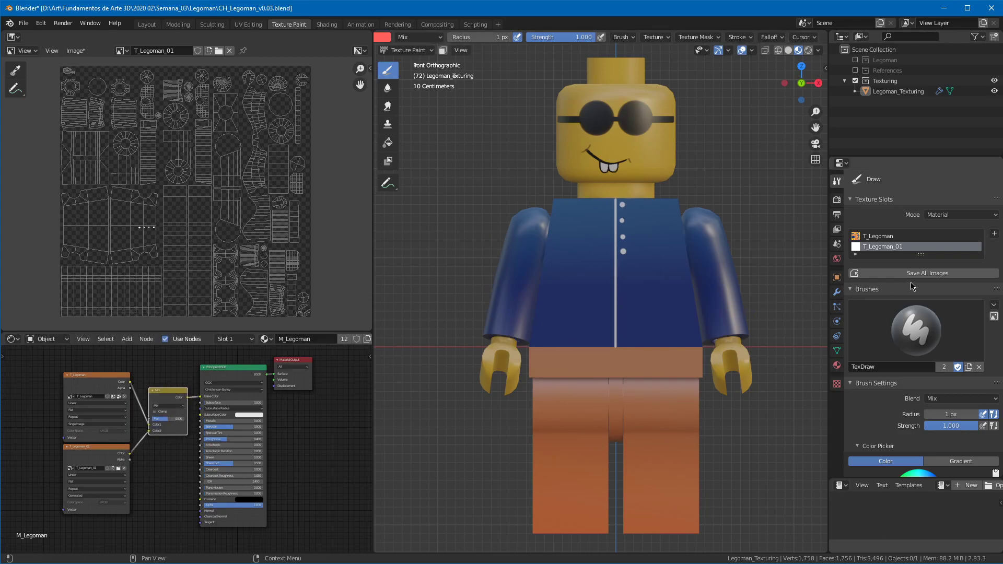
Step: Make T_Legoman the active texture slot and save its image
left_click(885, 237)
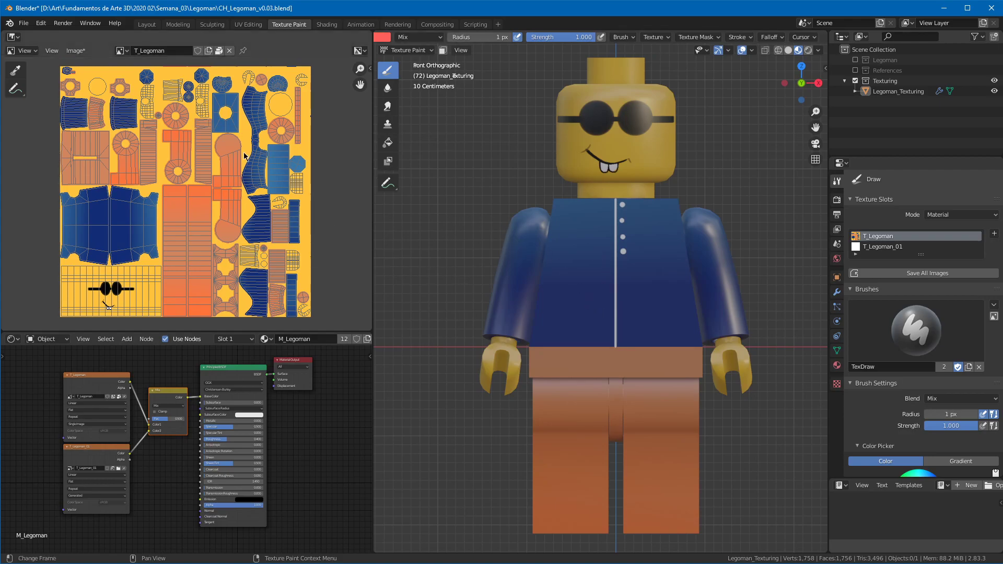
left_click(75, 51)
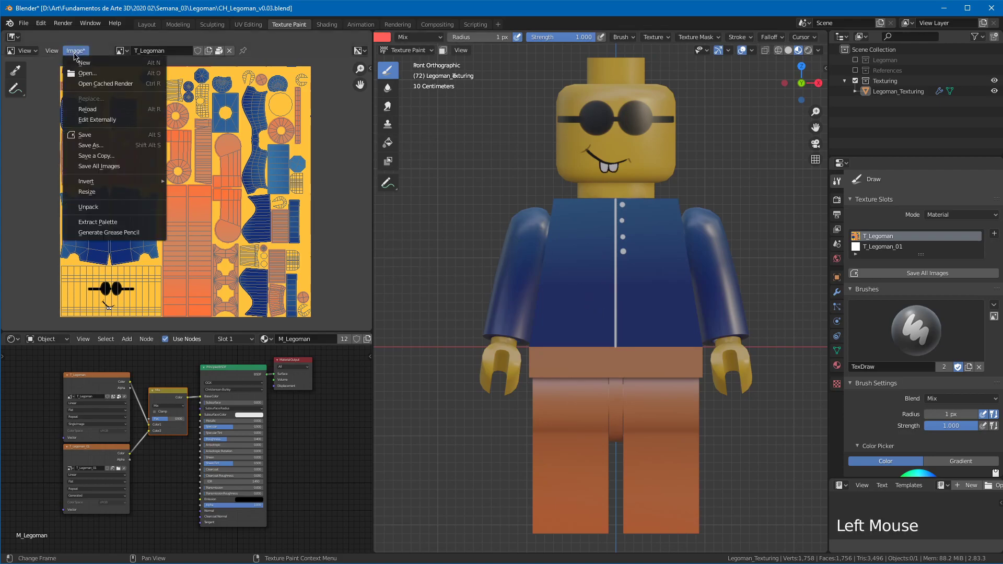
left_click(103, 135)
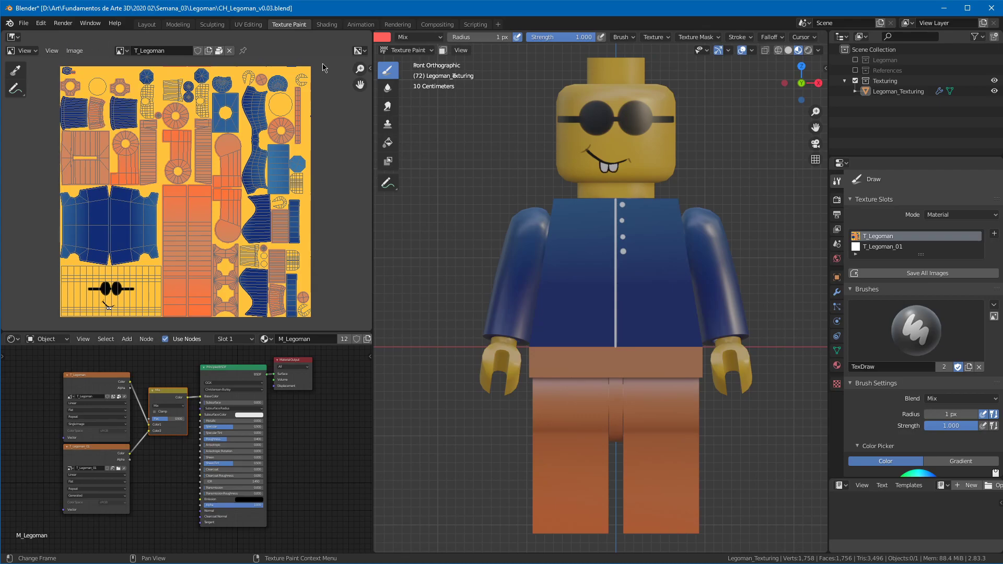
Step: Save the T_Legoman_01 texture as T_Legoman_01.png in the Legoman folder
left_click(883, 247)
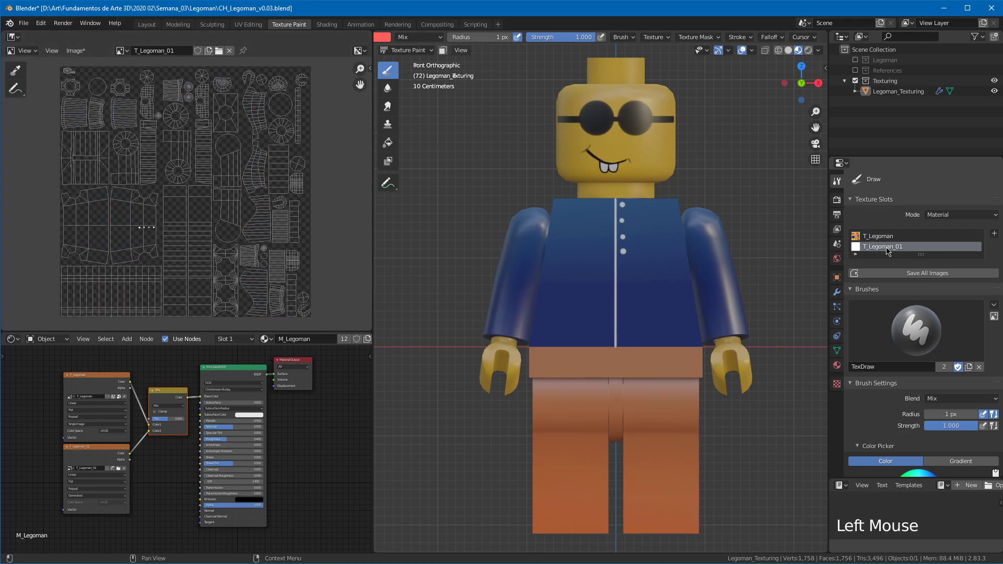
left_click(75, 51)
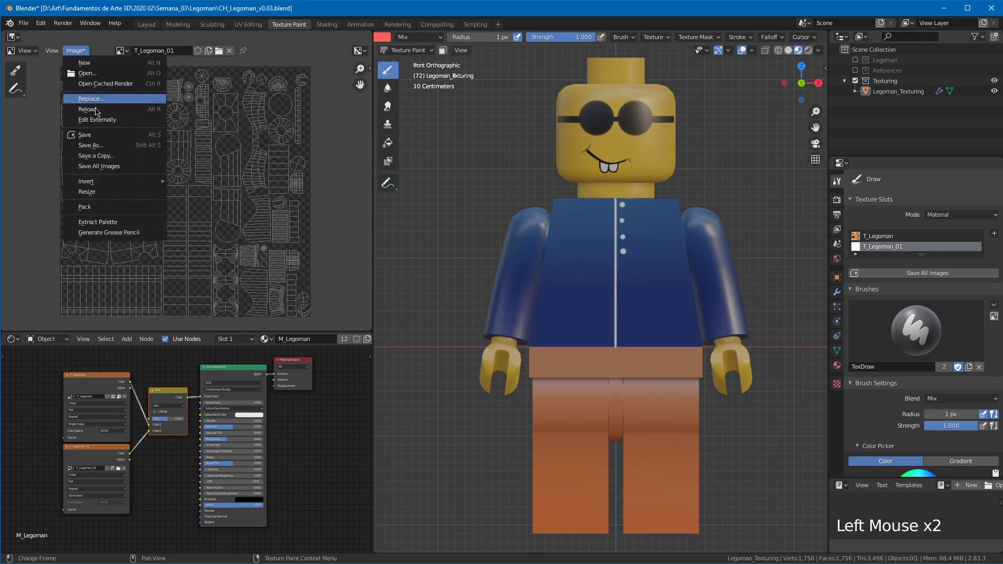
left_click(103, 146)
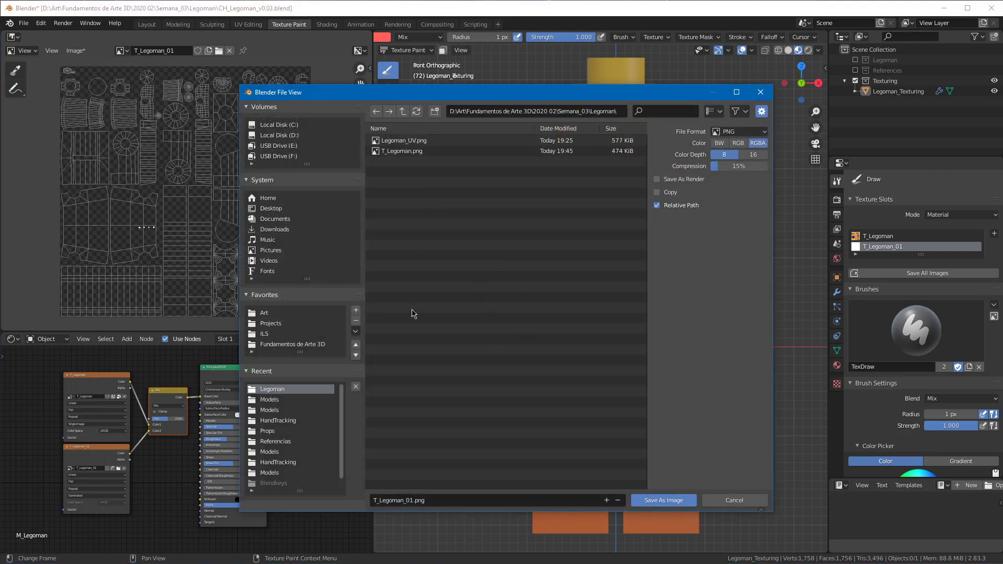
left_click(653, 502)
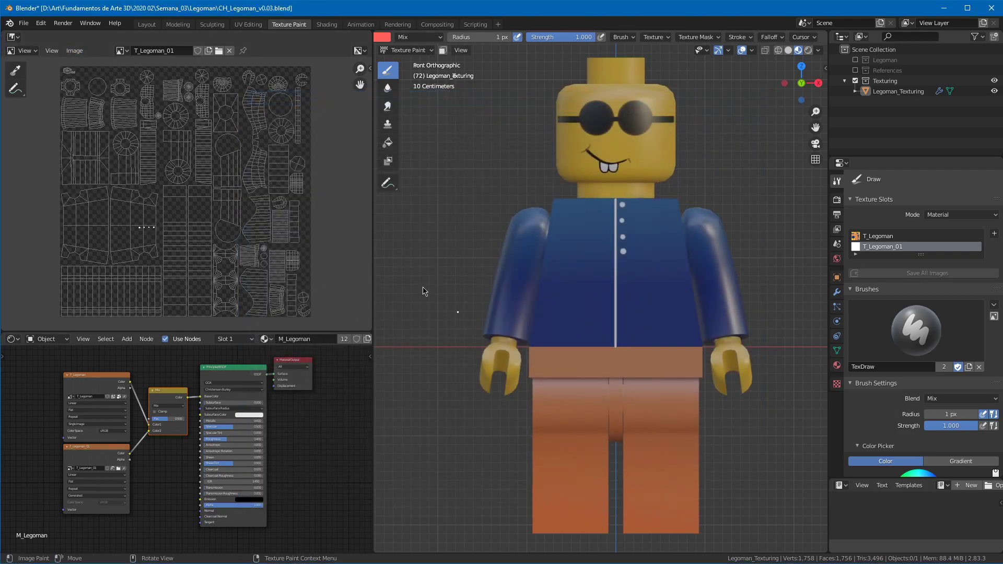
Step: Show the T_Legoman texture, look briefly at the Compositing workspace, and view the painted Legoman from an angle in Texture Paint
left_click(896, 238)
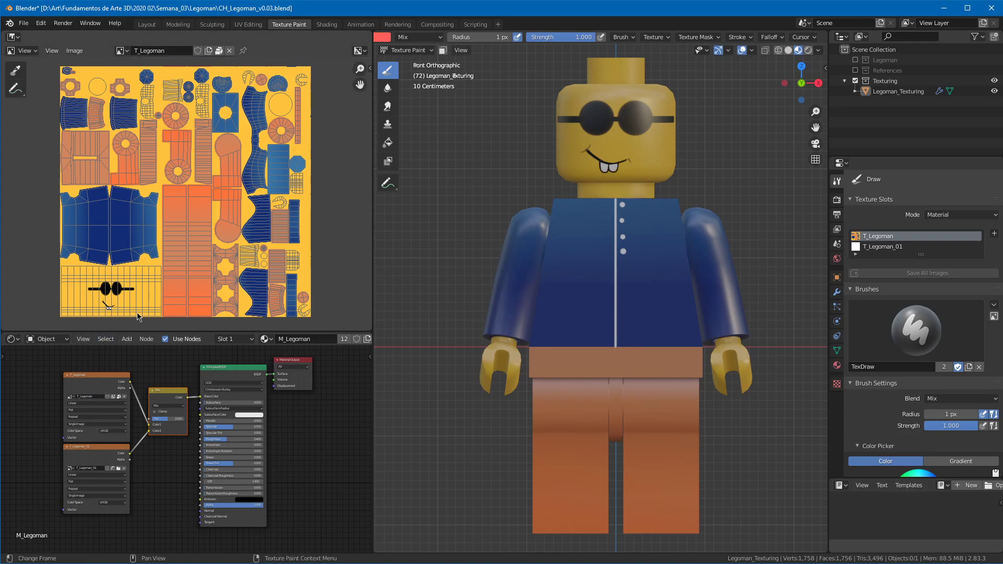
left_click(437, 24)
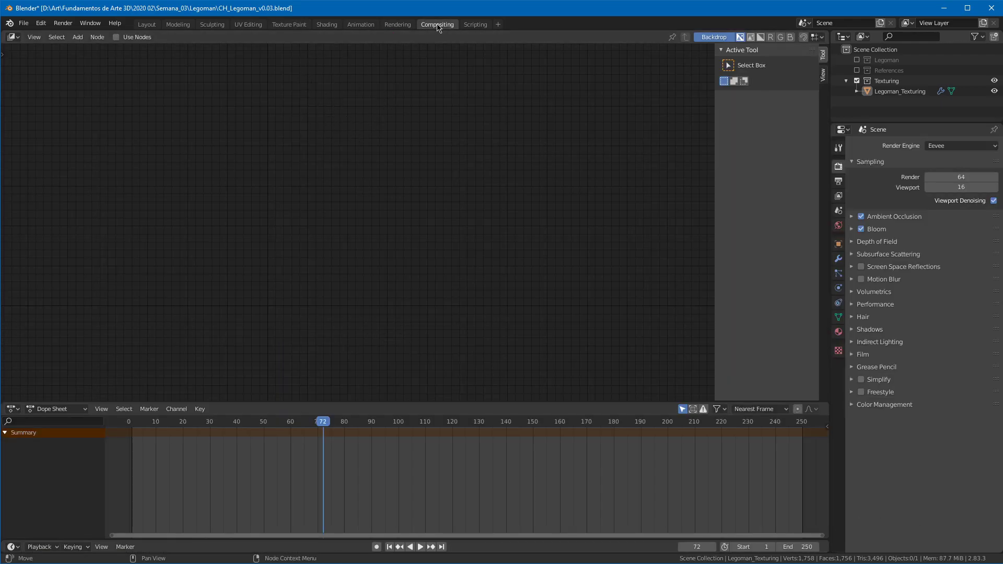
left_click(289, 25)
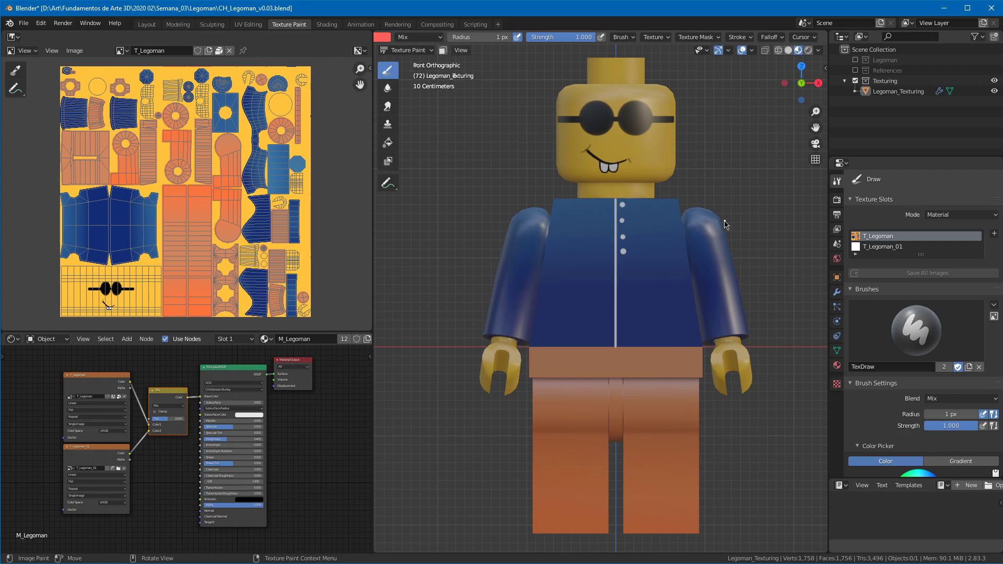
mouse_move(758, 195)
middle_mouse_down("ctrl")
mouse_move(730, 238)
mouse_move(706, 251)
middle_mouse_up("ctrl")
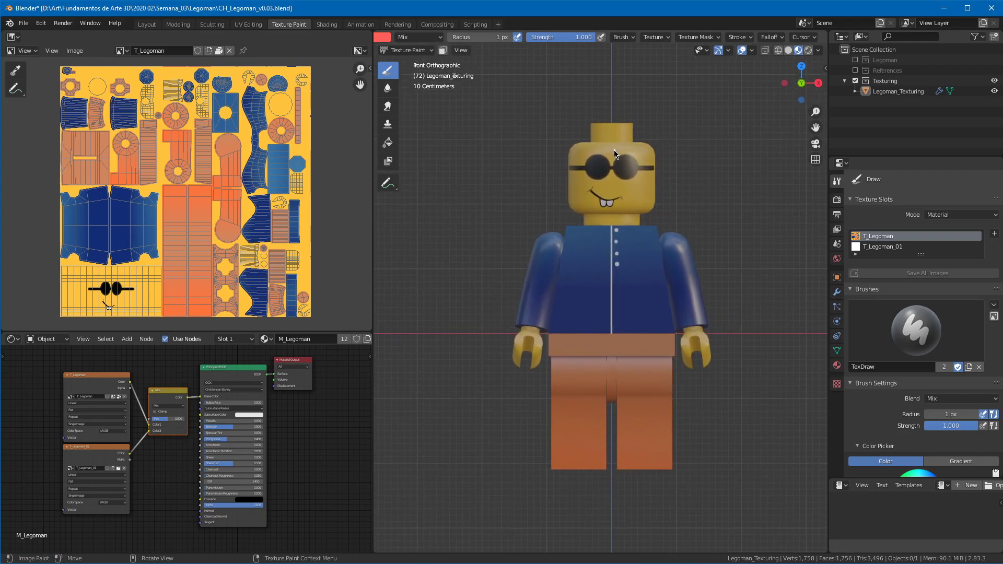
middle_click_drag(619, 160, 553, 183)
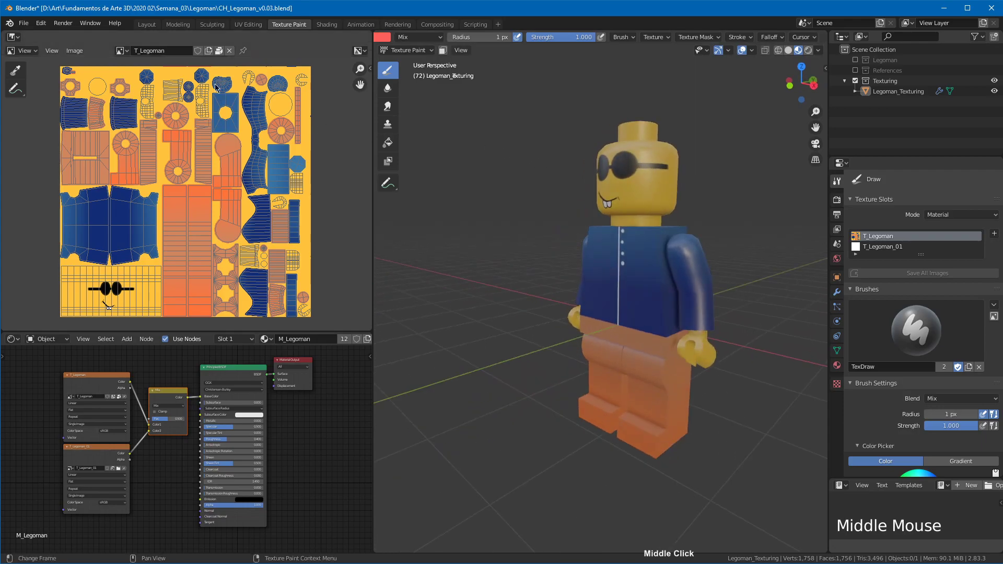
Step: Look at the Legoman's UV layout in the UV Editing workspace, clear the UV selection, and return to Texture Paint
left_click(249, 25)
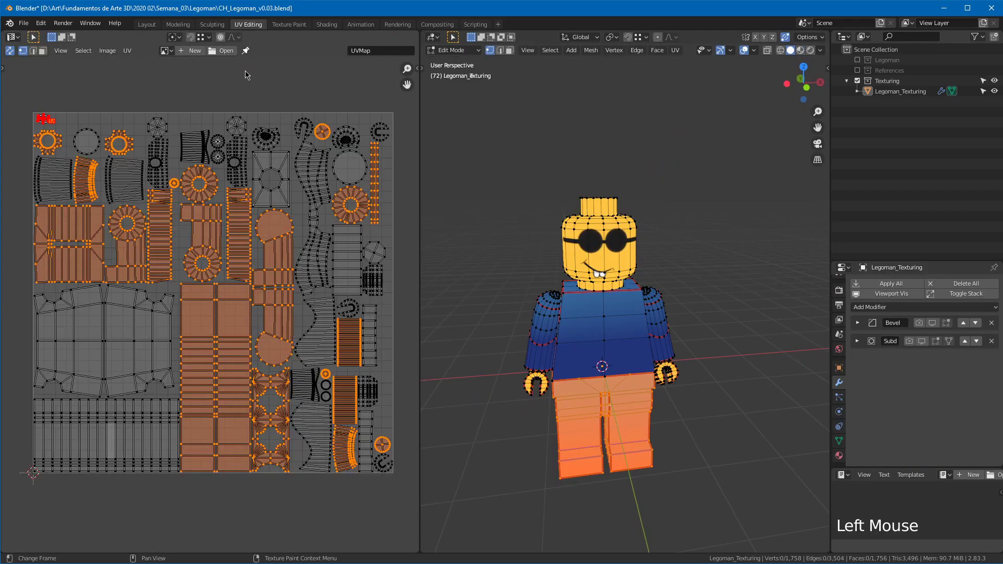
left_click(273, 94)
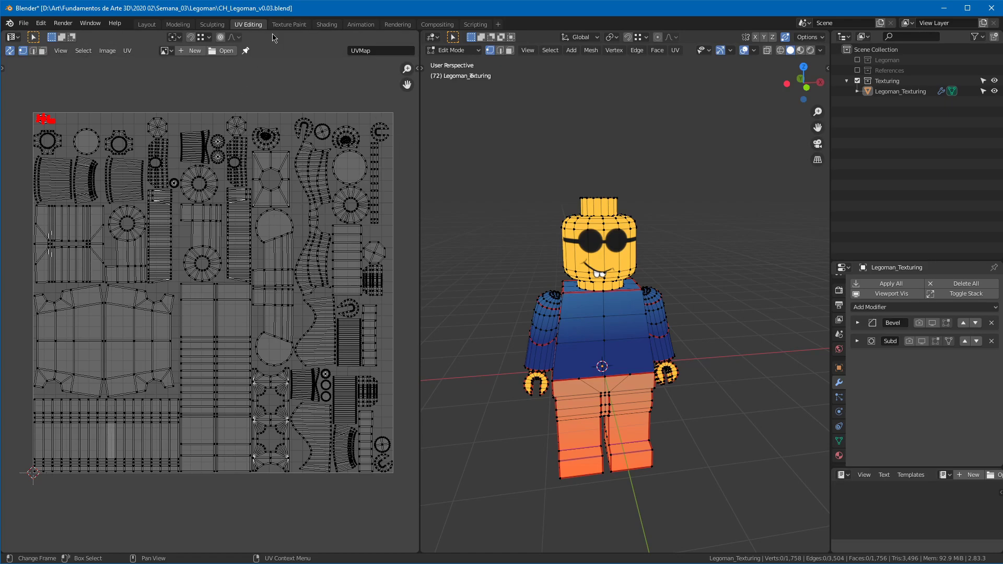
left_click(289, 24)
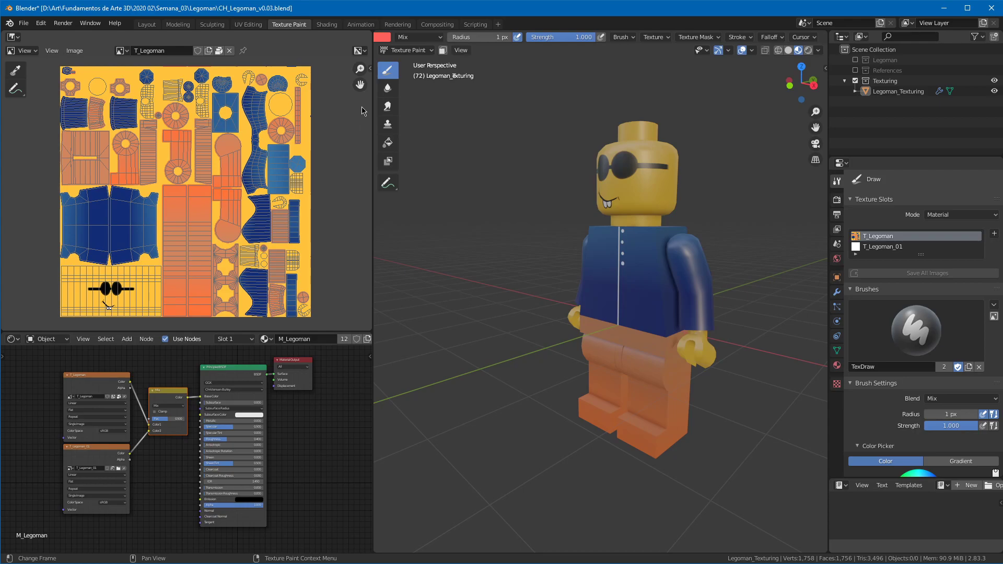
Step: Switch to Discord, place its window over Blender, and widen it to show the full chat
left_click(989, 9)
left_click_drag(989, 8, 379, 18)
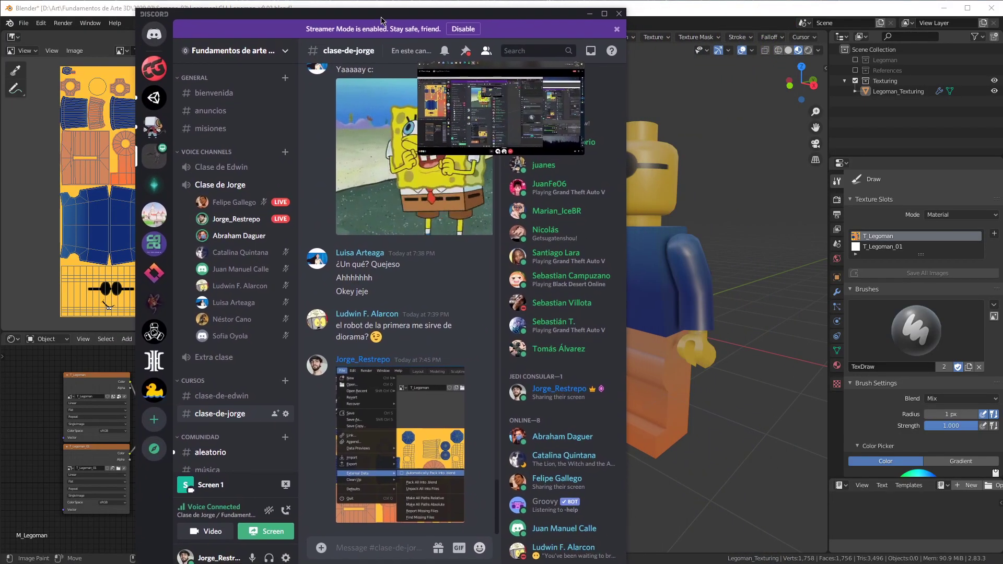
left_click_drag(626, 367, 830, 374)
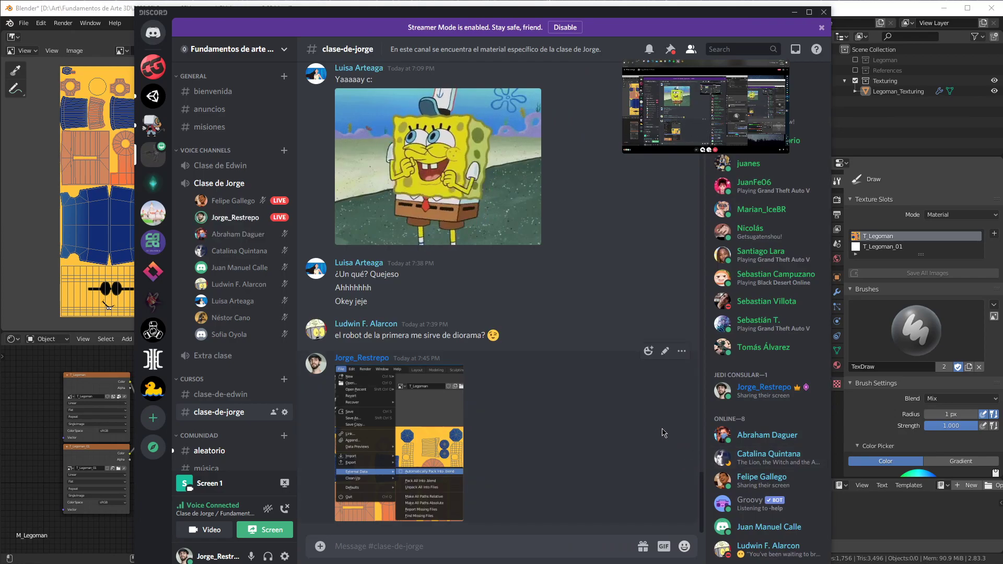
Step: Check the aleatorio channel, return to the teacher's class text channel, and nudge the Discord window slightly upward
left_click(233, 456)
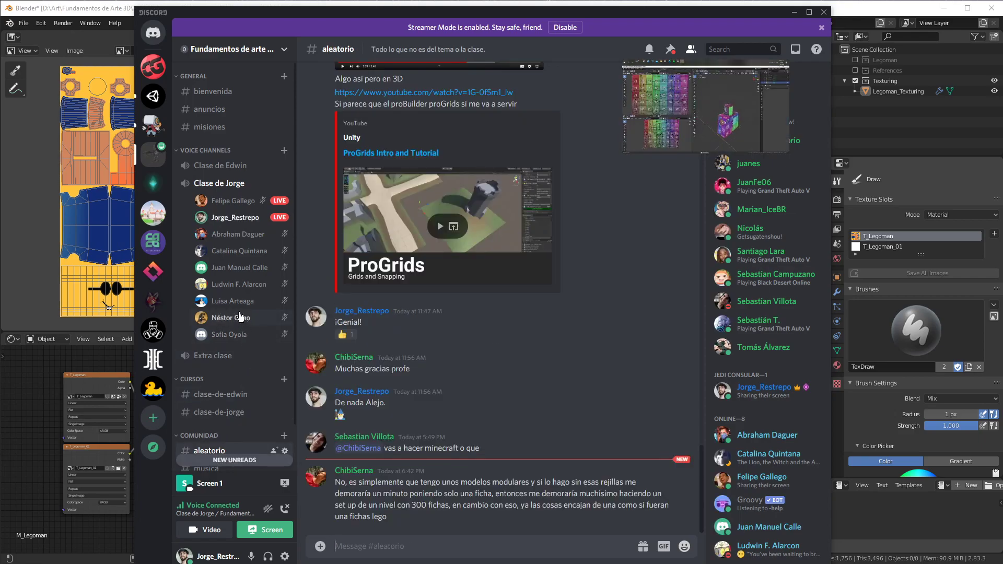
left_click(225, 414)
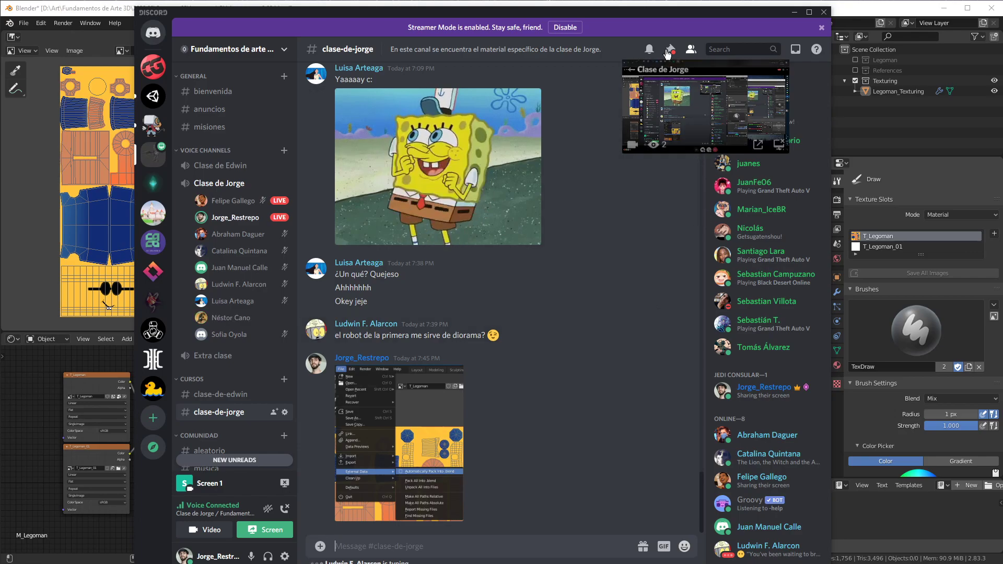
left_click_drag(659, 17, 657, 11)
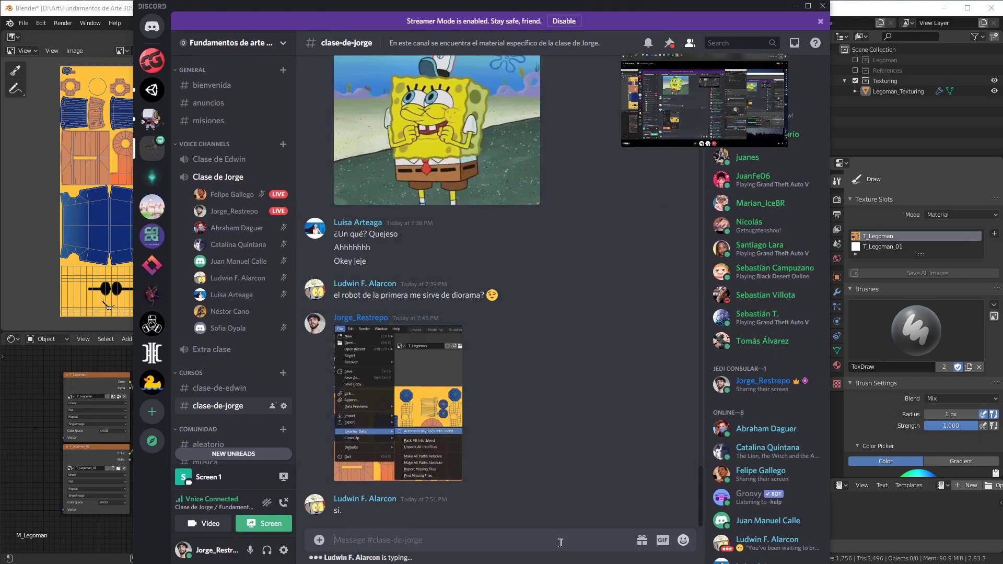
Step: Send the message "Tarea: Ver películas de Estudio Ghibli" in the class channel
type("Tarea: Ve")
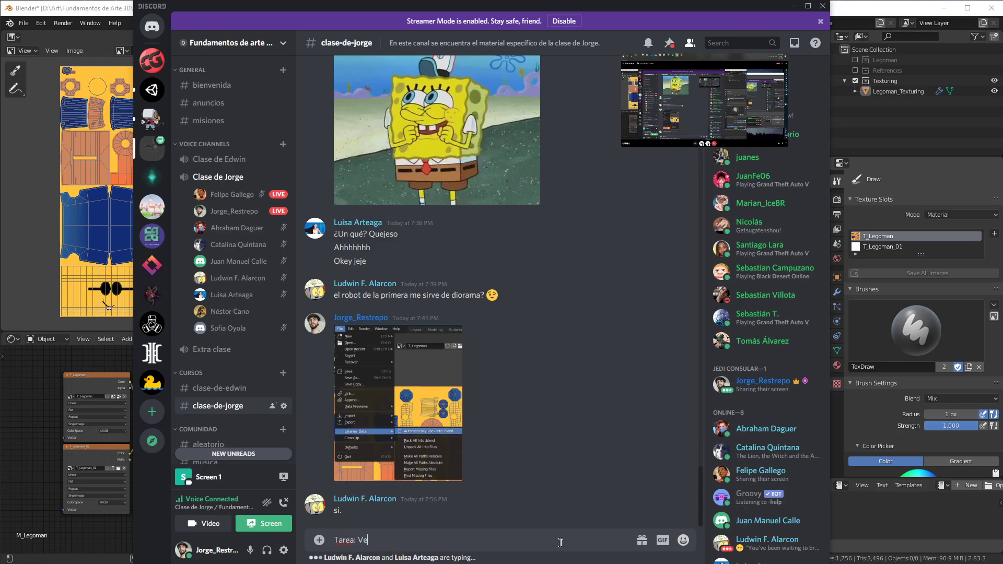
type("r pel")
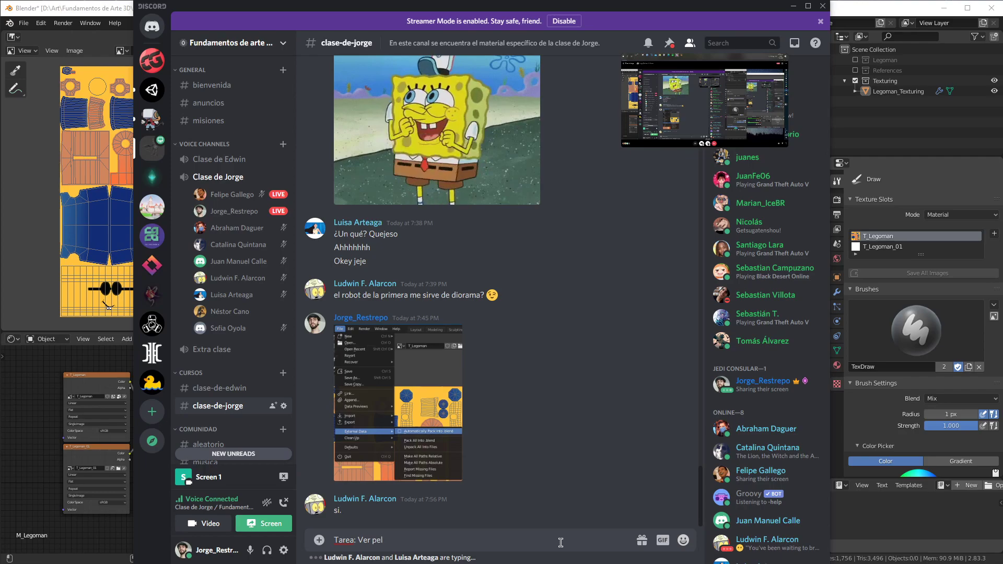
type("ículas de Estudio ")
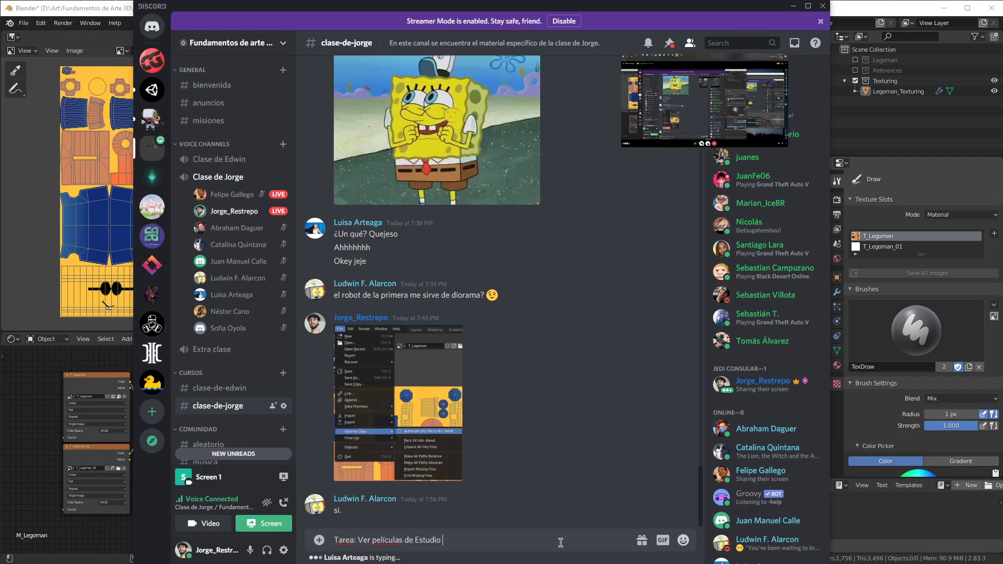
type("Gibli")
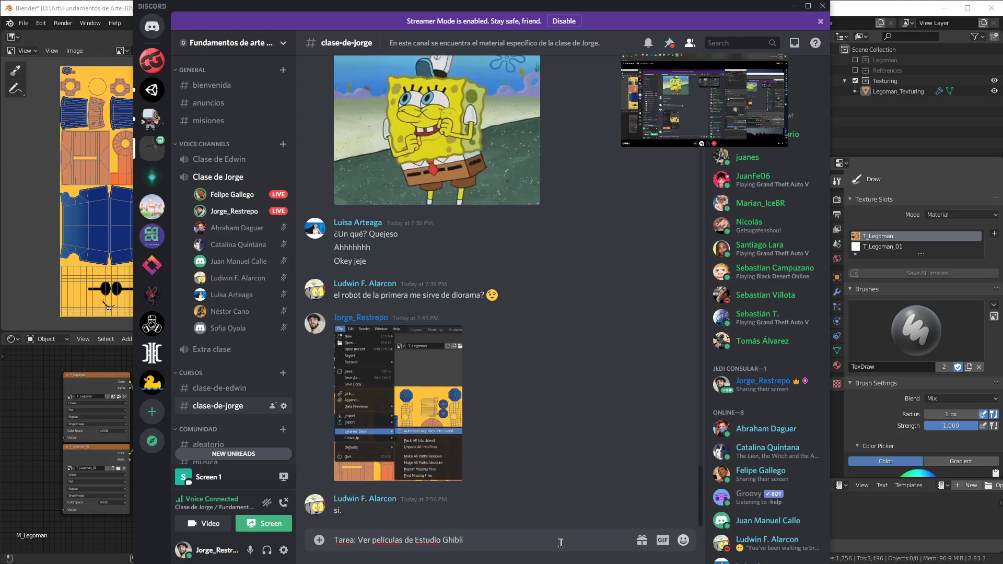
key("Return")
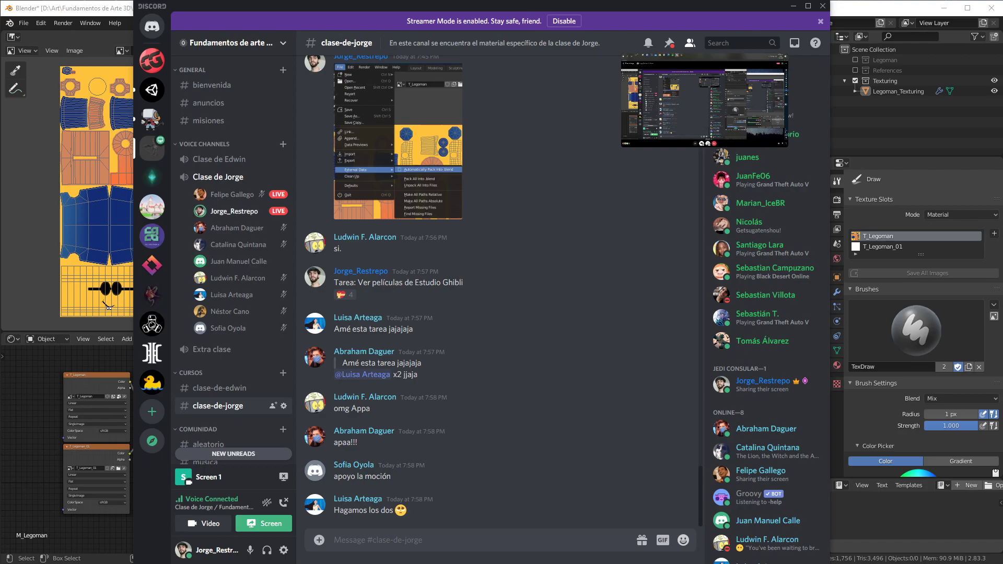
Step: Switch to the Firefox browser and open a new tab ready for a web address
key("alt+Tab")
left_click(601, 9)
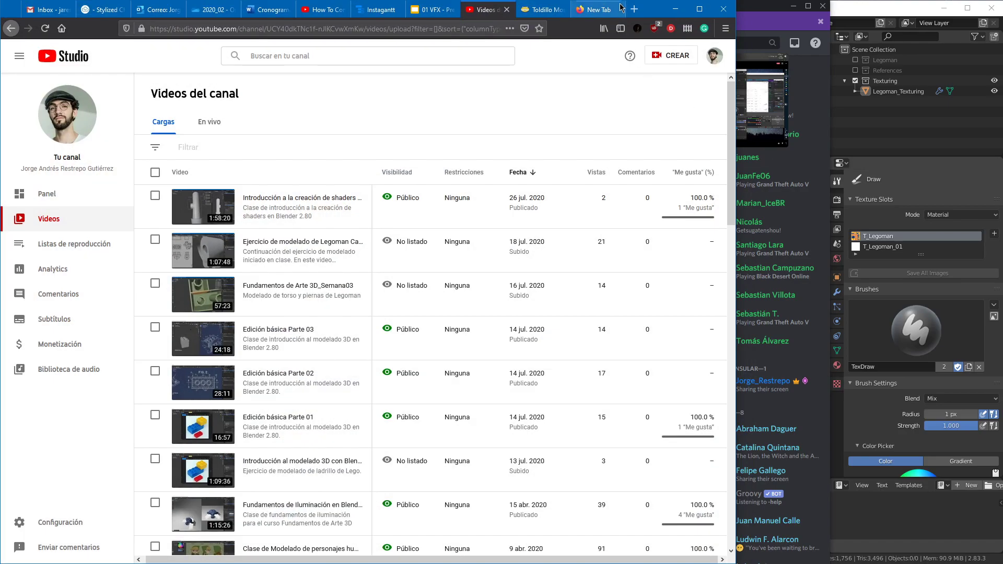
left_click(464, 29)
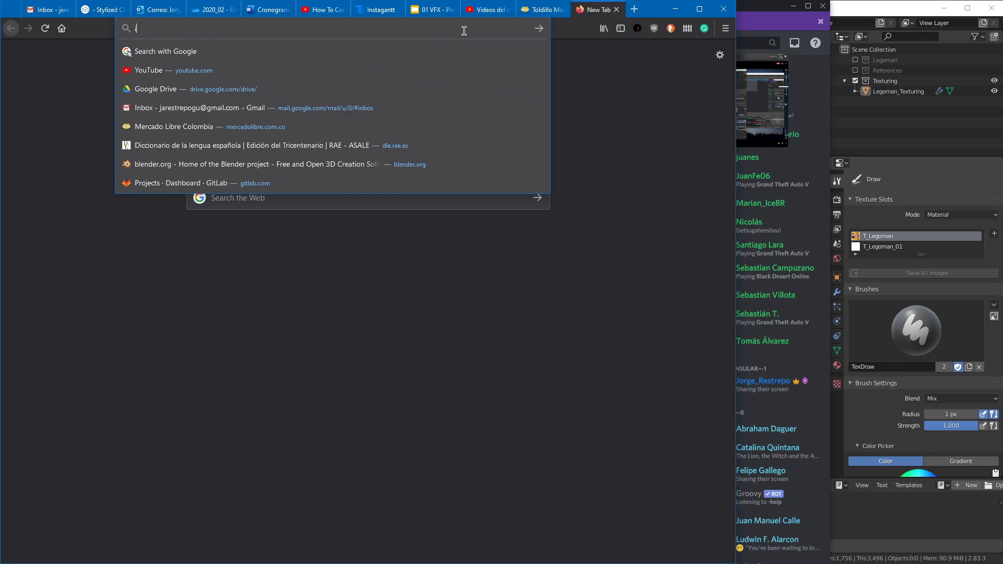
type("insta")
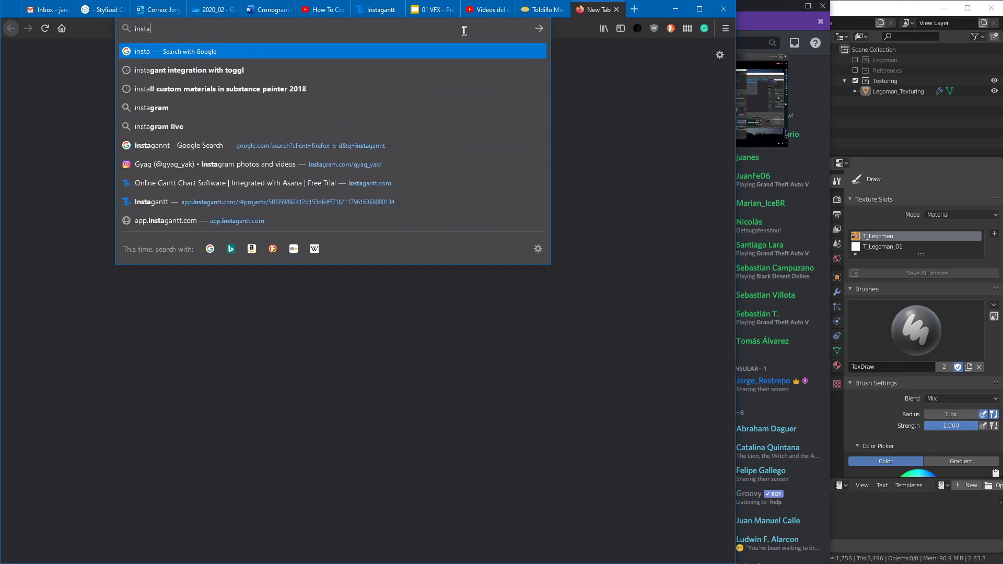
key("BackSpace")
key("BackSpace")
key("BackSpace")
key("BackSpace")
key("BackSpace")
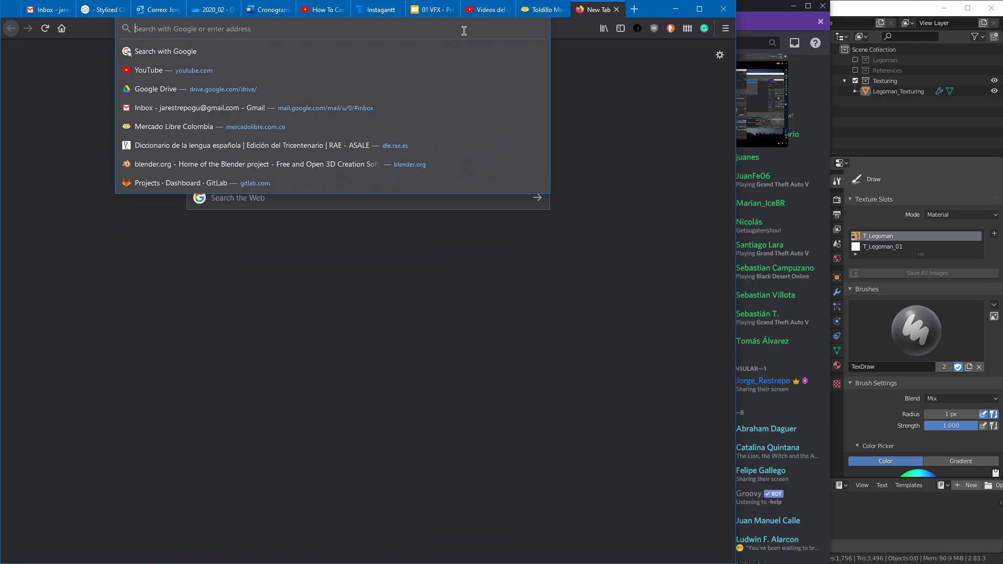
Step: Go to pinterest.com in the new browser tab
type("pinterest")
key("Return")
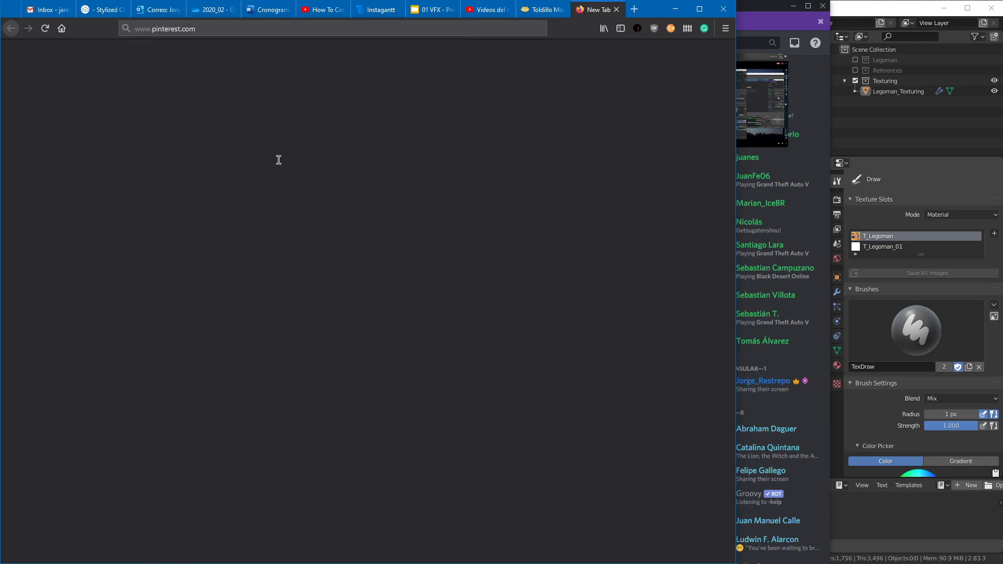